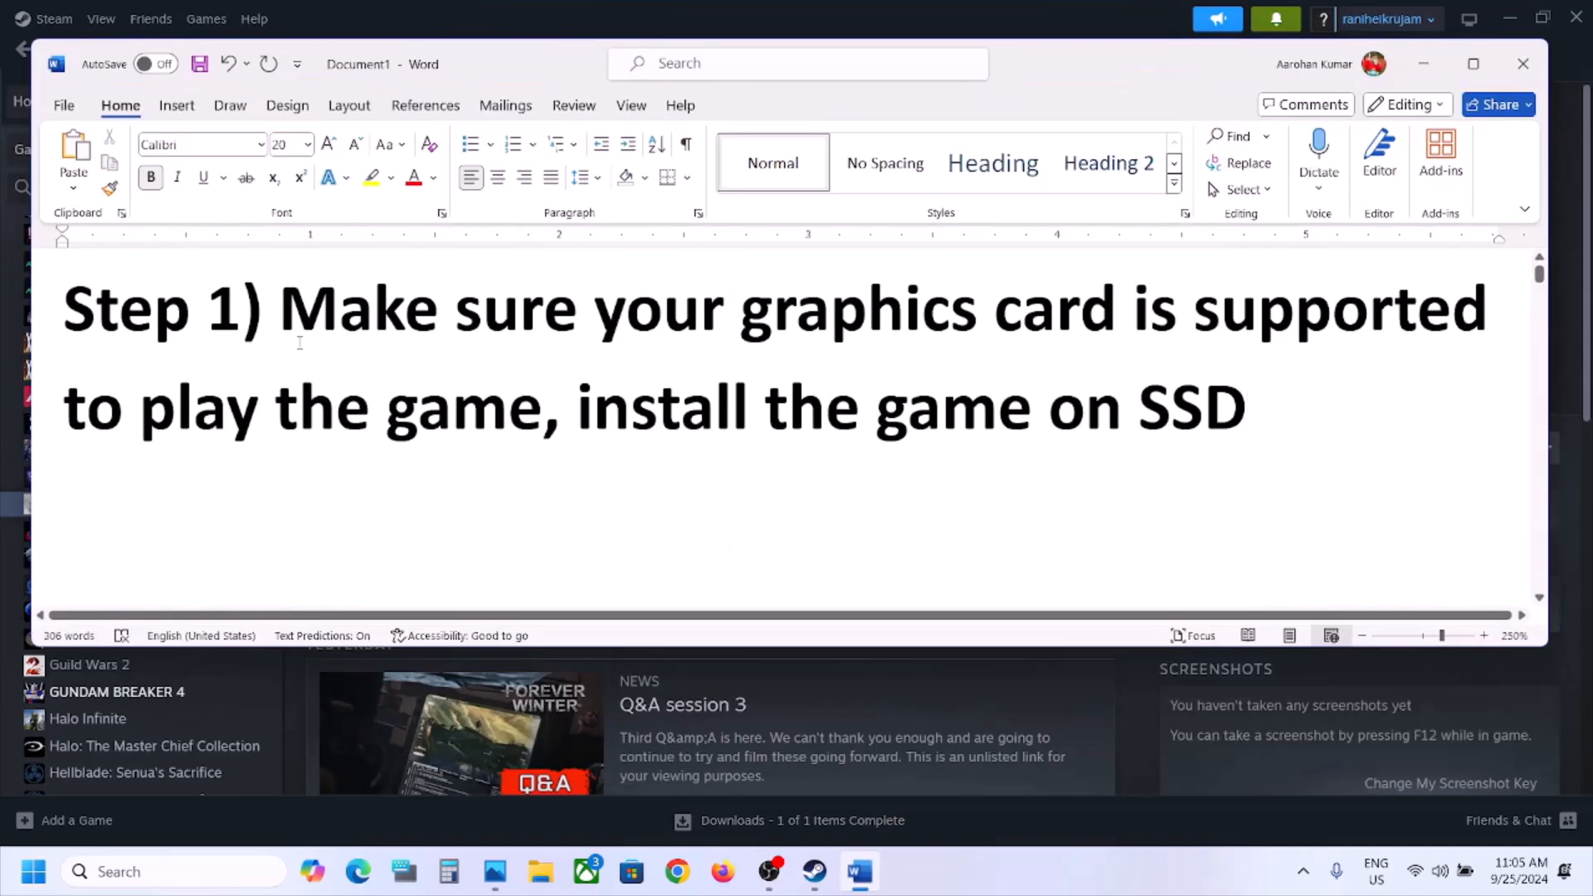
Open The Forever Winter's Steam store page, examine its minimum graphics card and SSD requirements, and return to the library.
{"action": "left_click_drag", "start_coordinate": [301, 307], "coordinate": [1247, 415]}
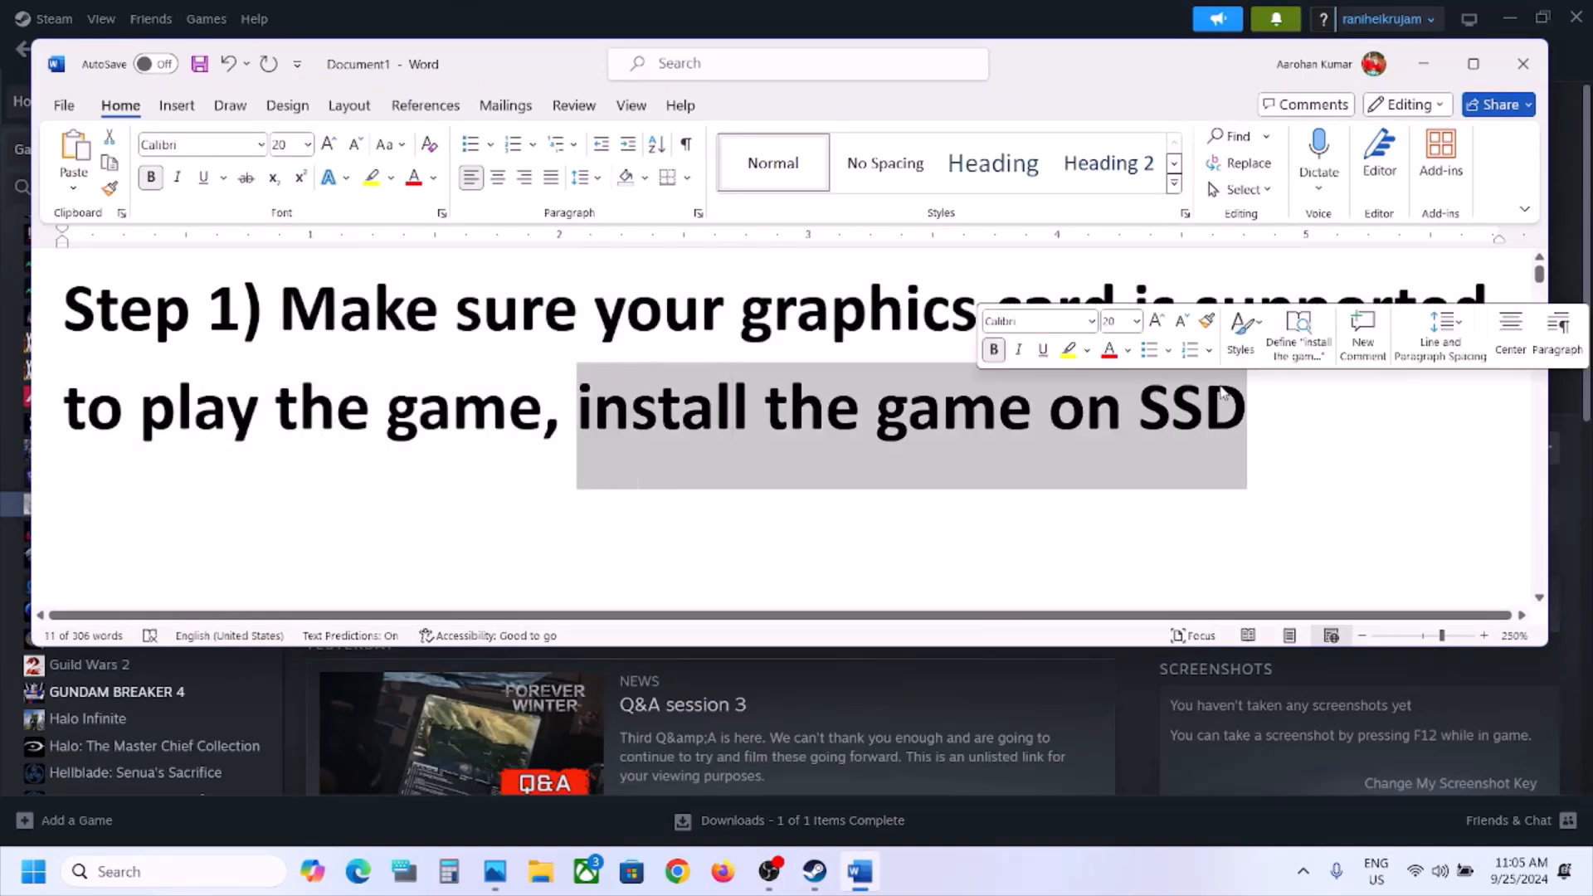
{"action": "left_click", "coordinate": [1423, 64]}
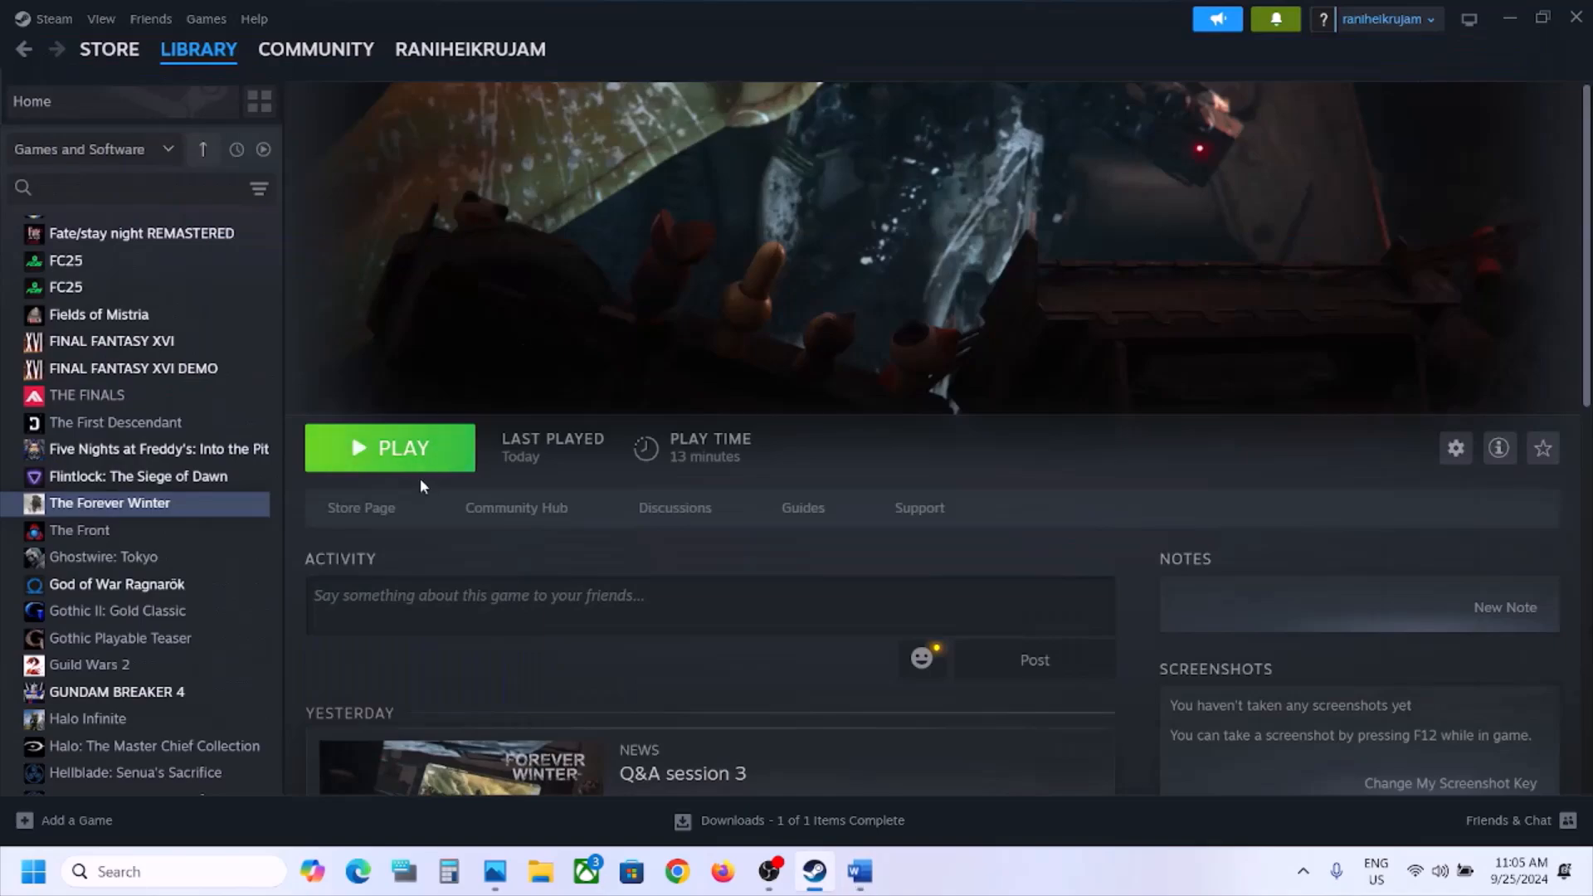
{"action": "left_click", "coordinate": [379, 514]}
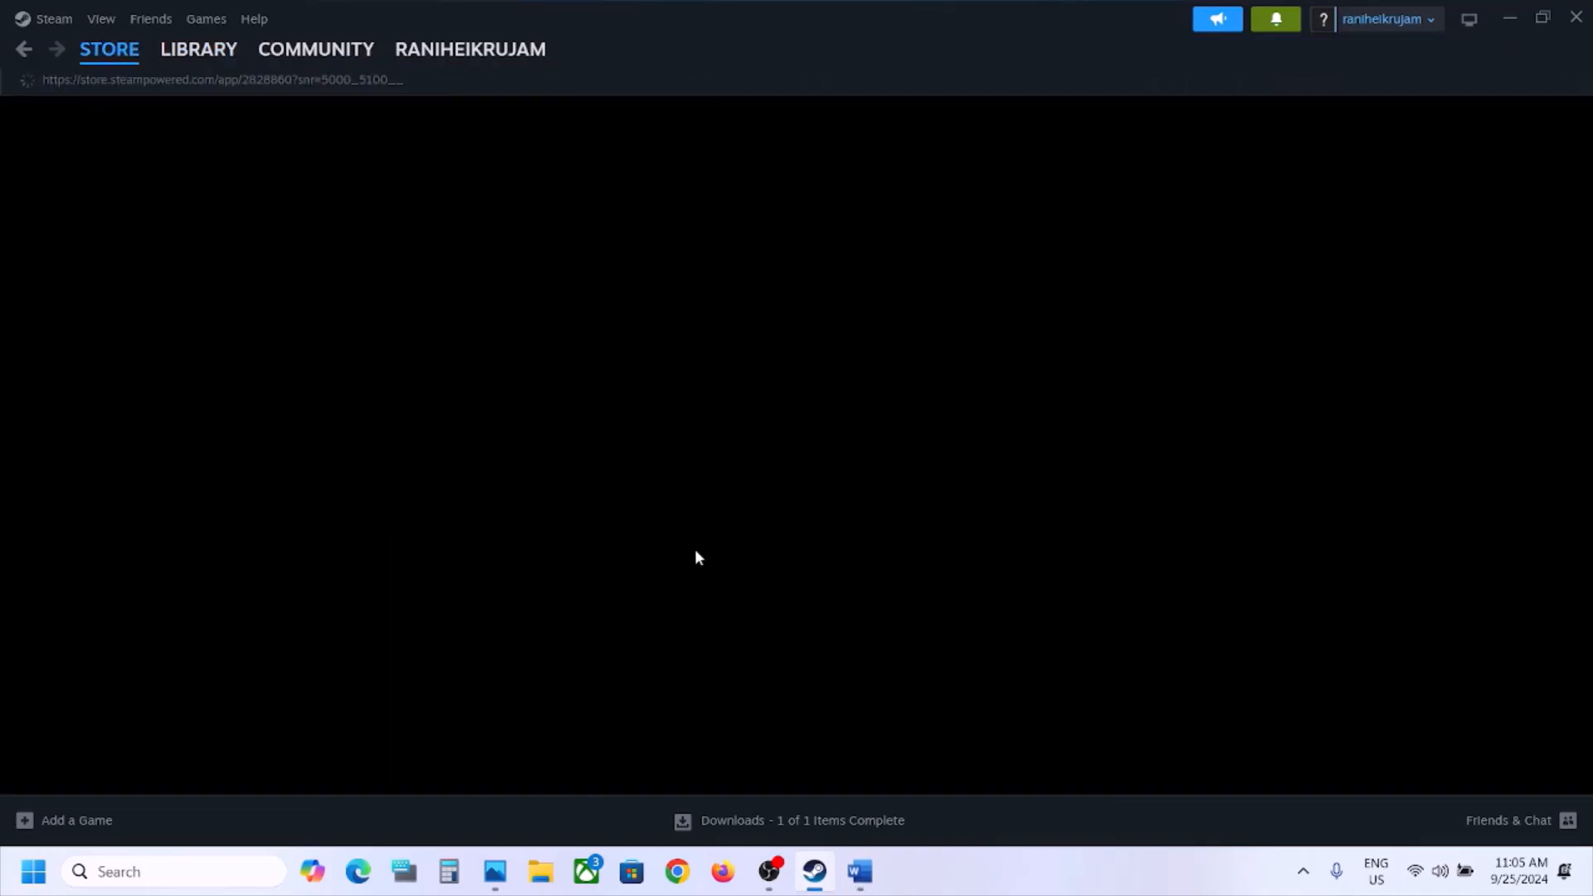
{"action": "scroll", "coordinate": [696, 556], "scroll_direction": "down", "scroll_amount": 15}
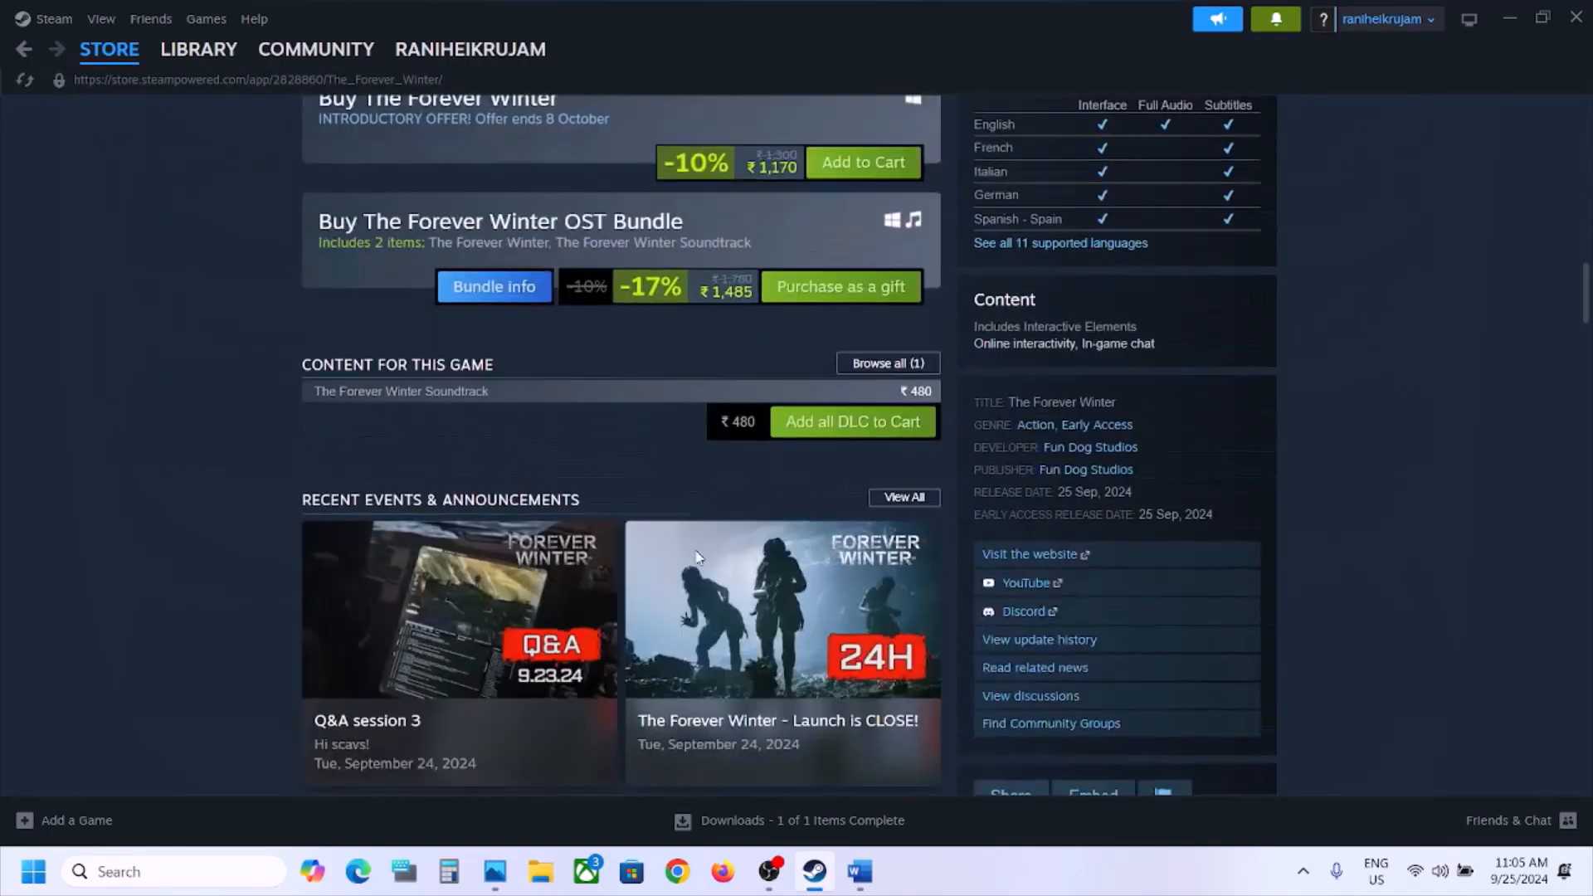
{"action": "scroll", "coordinate": [697, 556], "scroll_direction": "down", "scroll_amount": 20}
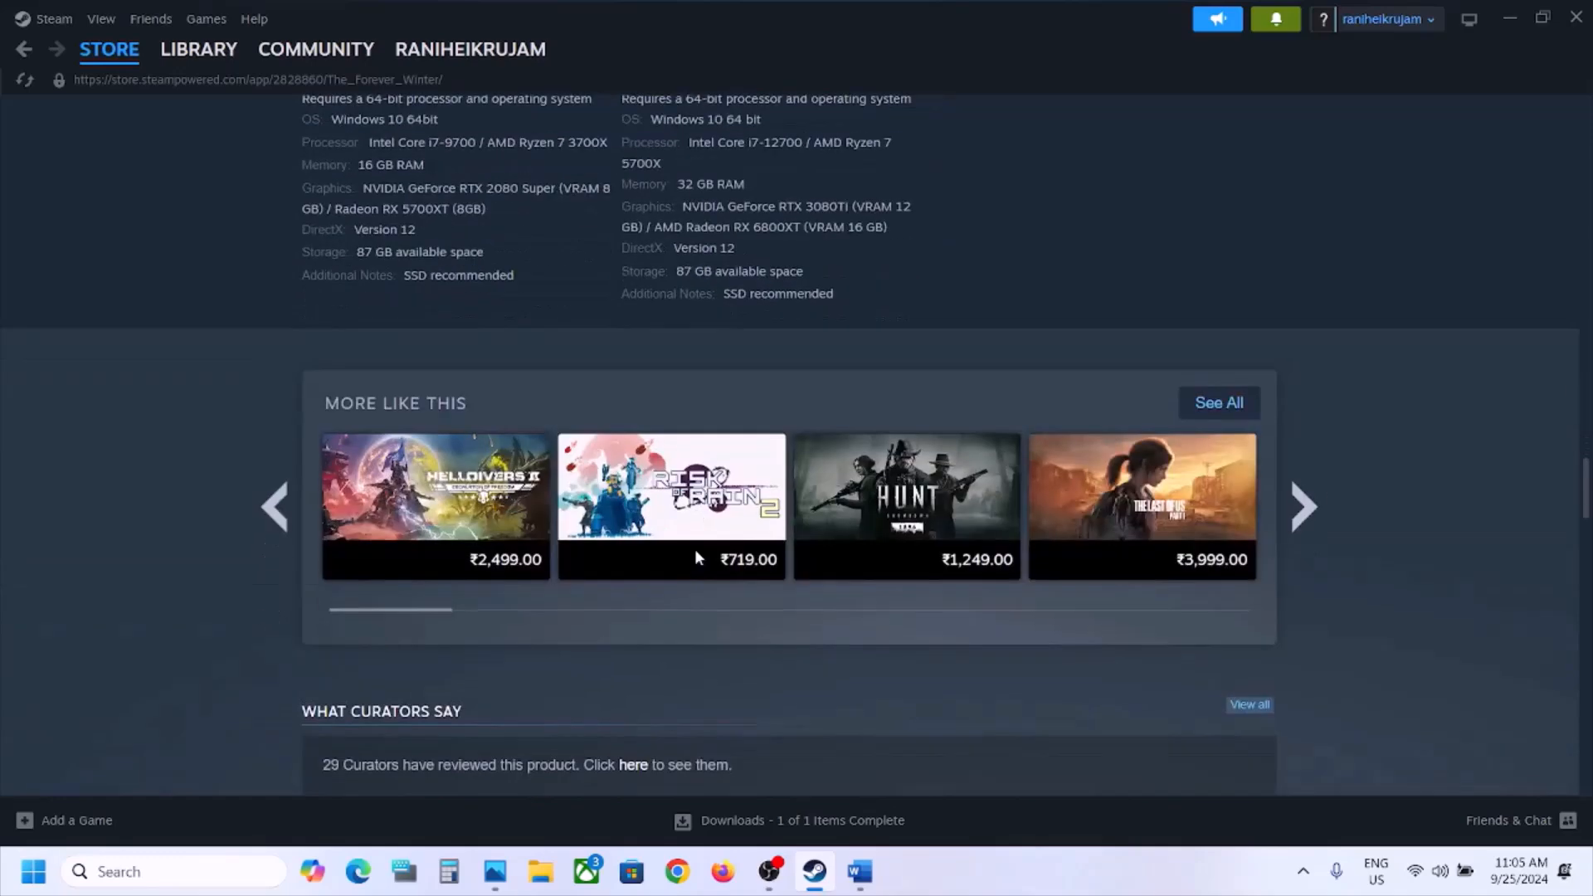
{"action": "scroll", "coordinate": [694, 549], "scroll_direction": "up", "scroll_amount": 3}
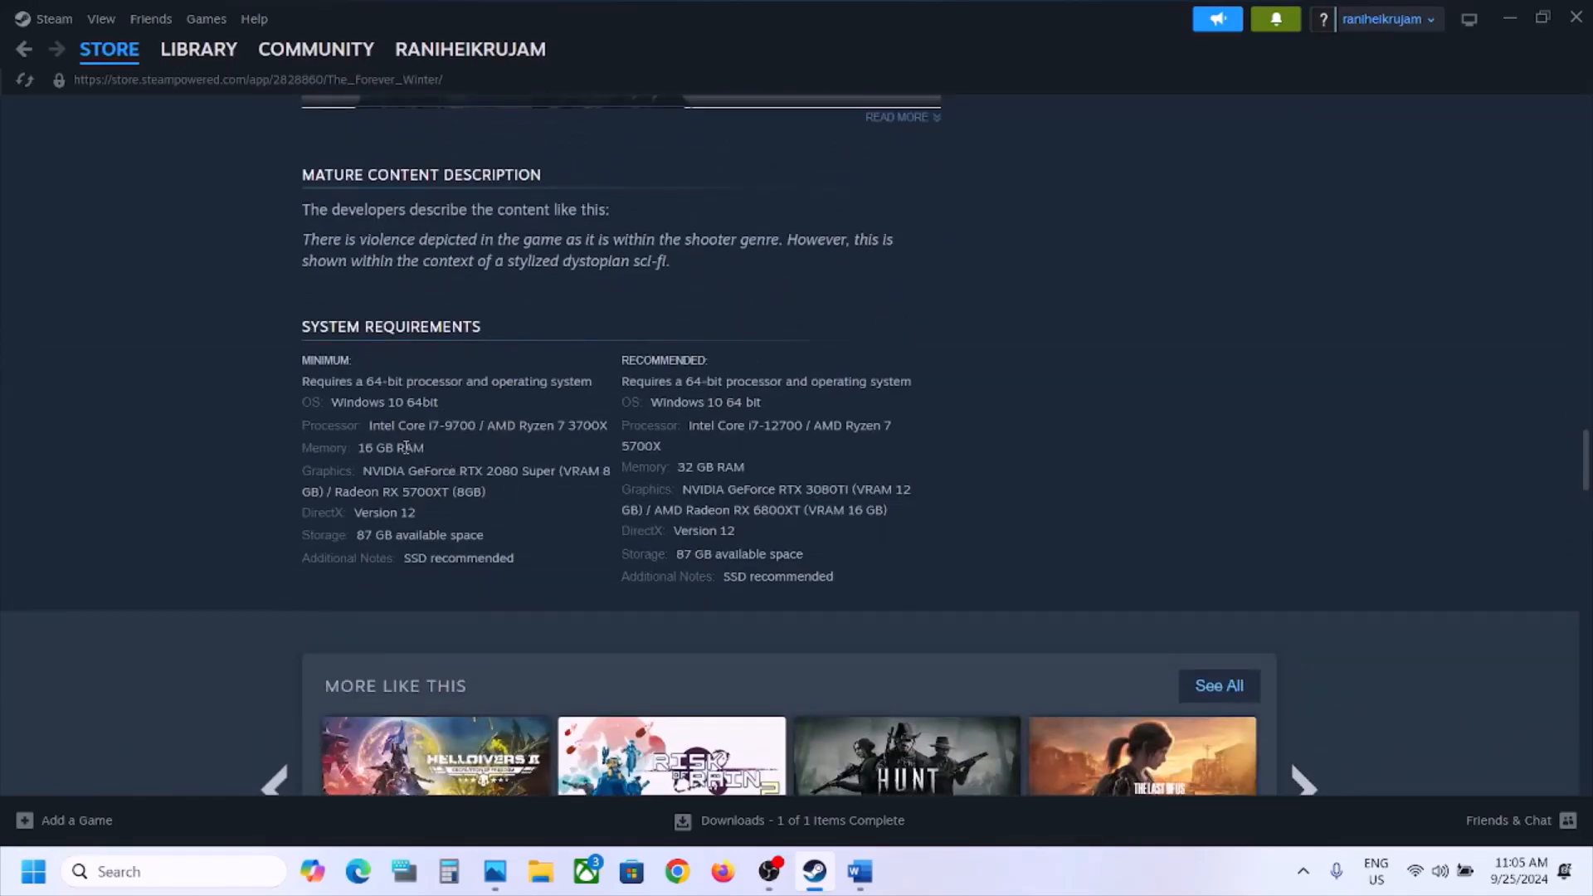
{"action": "left_click_drag", "start_coordinate": [367, 467], "coordinate": [491, 501]}
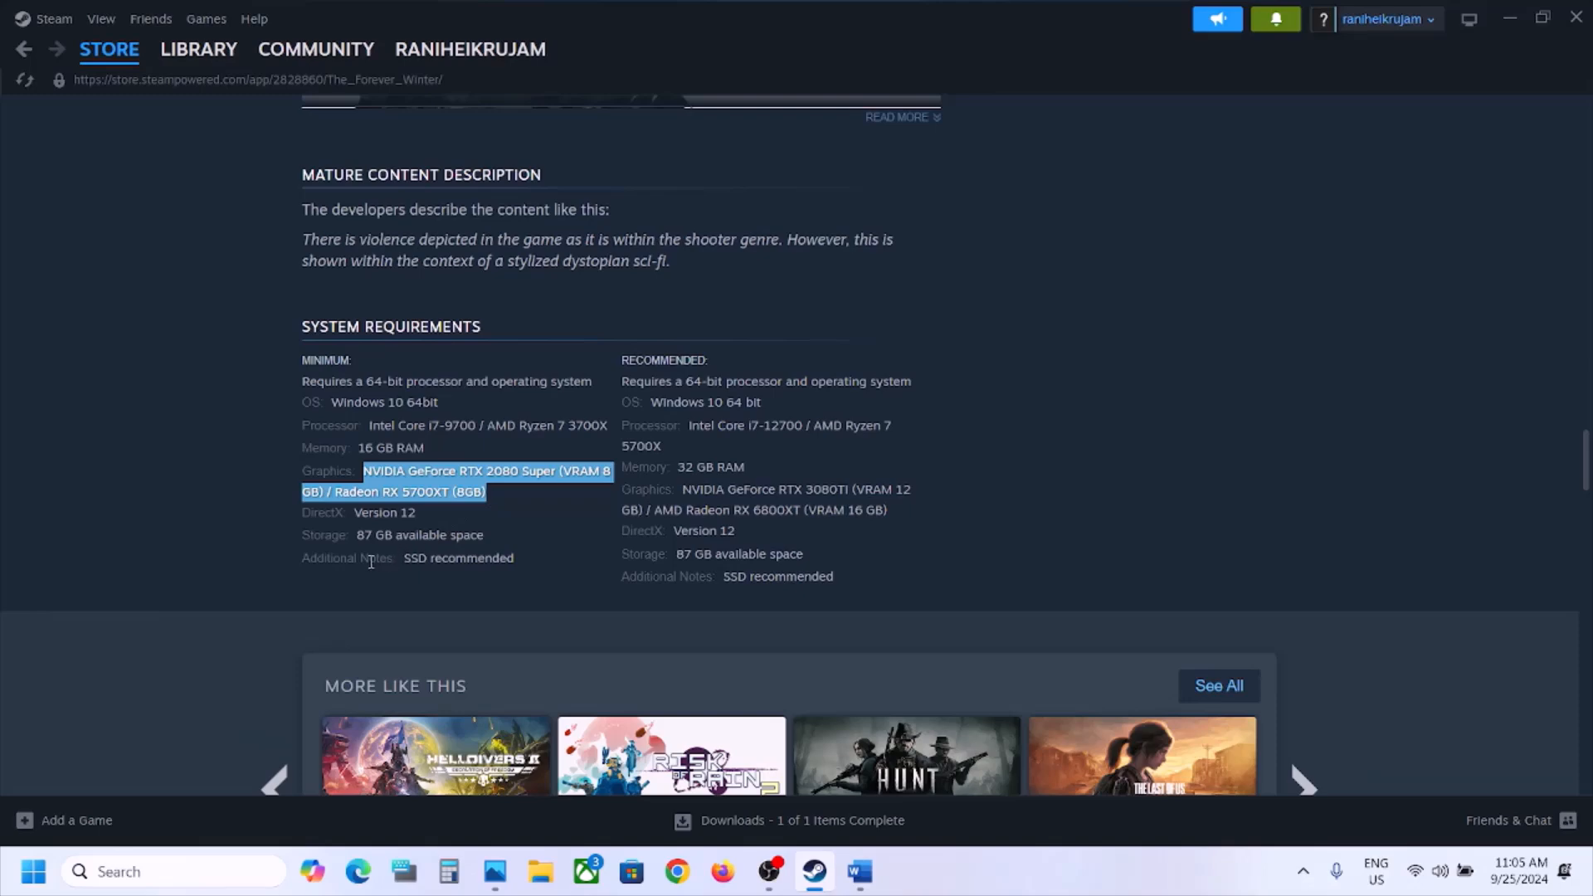
{"action": "left_click_drag", "start_coordinate": [402, 562], "coordinate": [520, 574]}
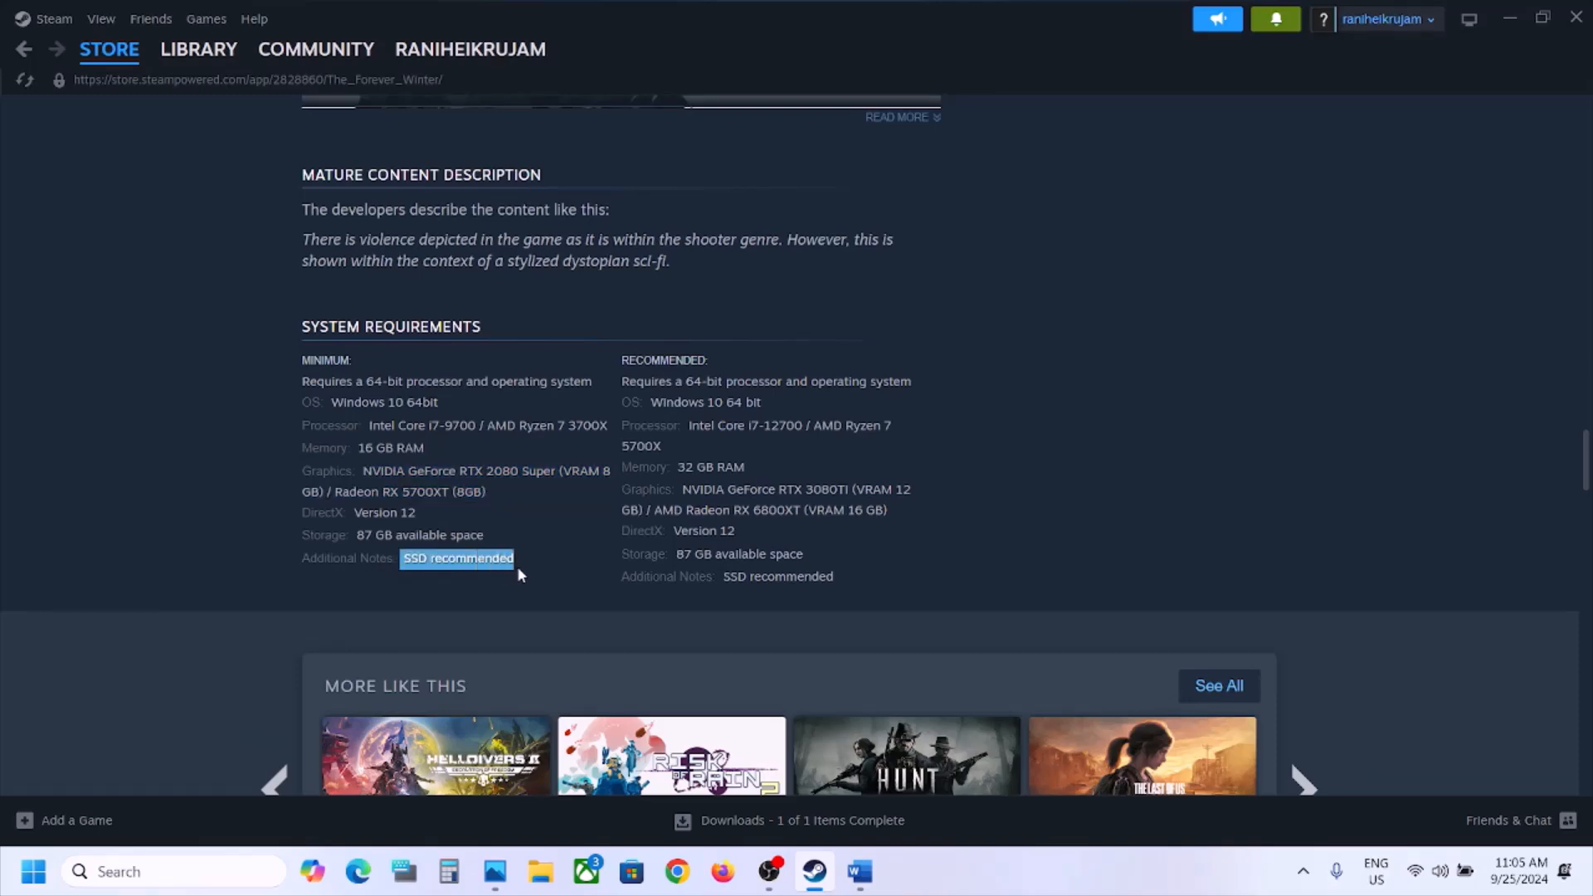
{"action": "mouse_move", "coordinate": [203, 72]}
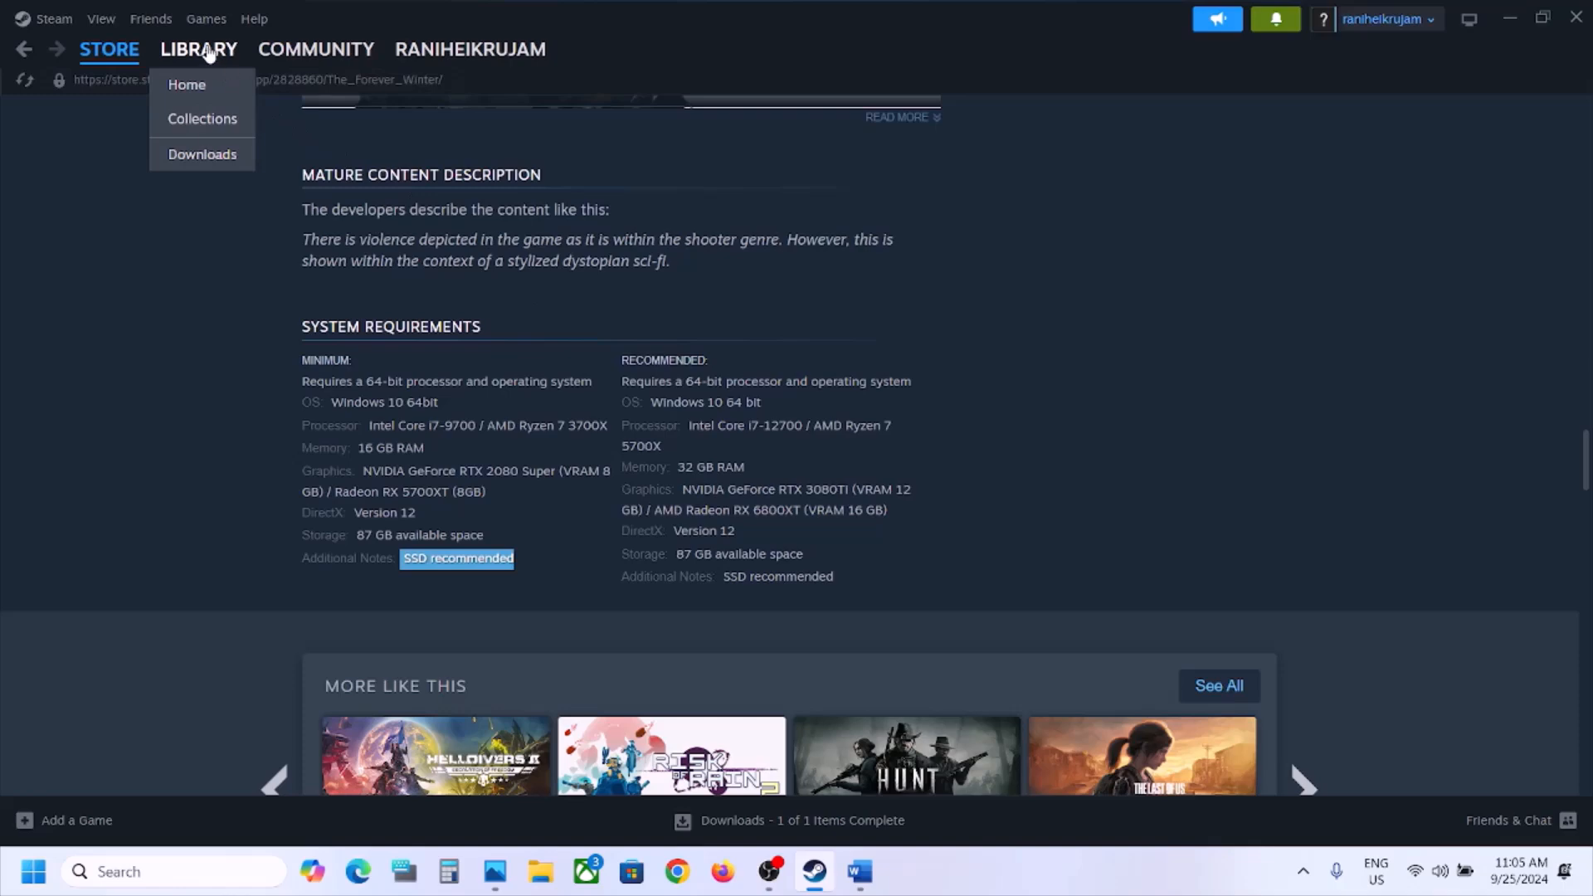
{"action": "left_click", "coordinate": [208, 52]}
Switch to the Word notes to highlight Step 2, and check for updates on the Windows Update page in Settings.
{"action": "left_click", "coordinate": [863, 884]}
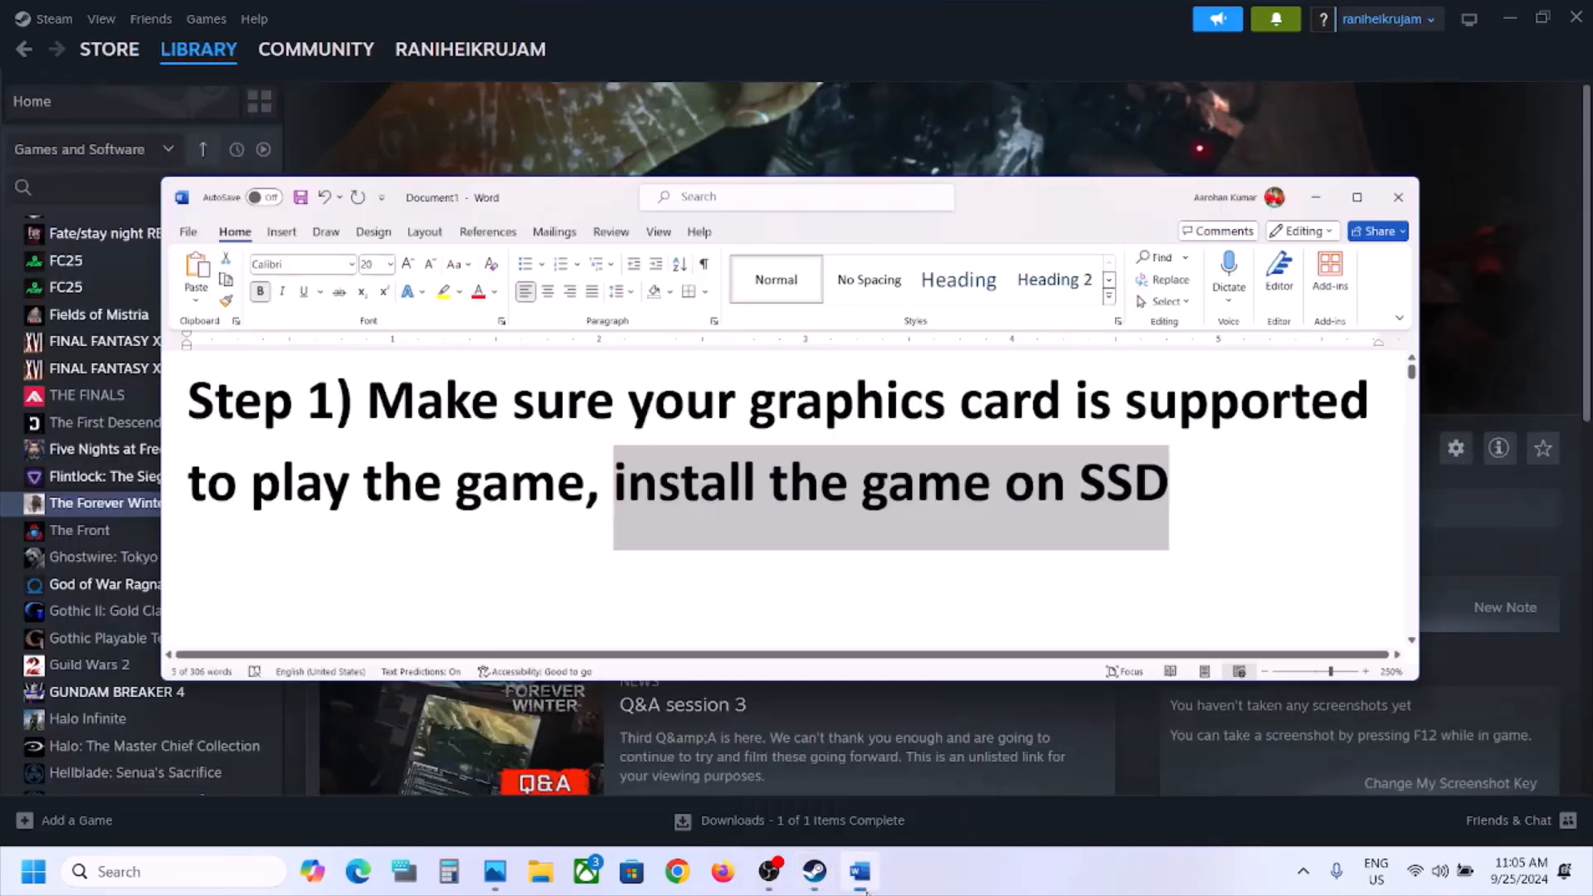
{"action": "scroll", "coordinate": [686, 471], "scroll_direction": "down", "scroll_amount": 5}
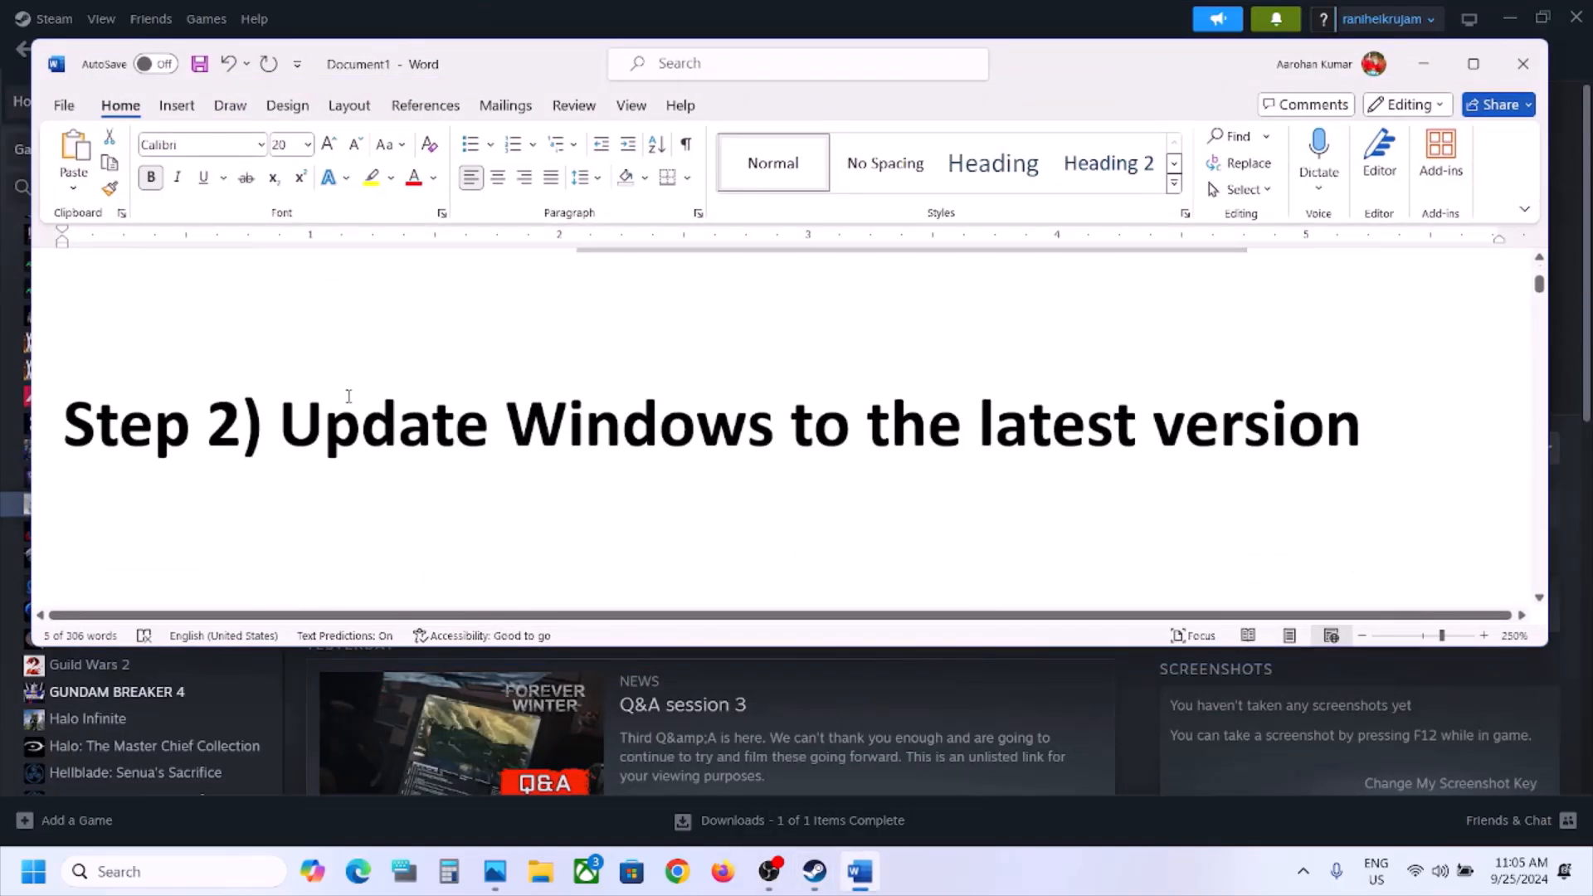
{"action": "left_click_drag", "start_coordinate": [280, 425], "coordinate": [1362, 425]}
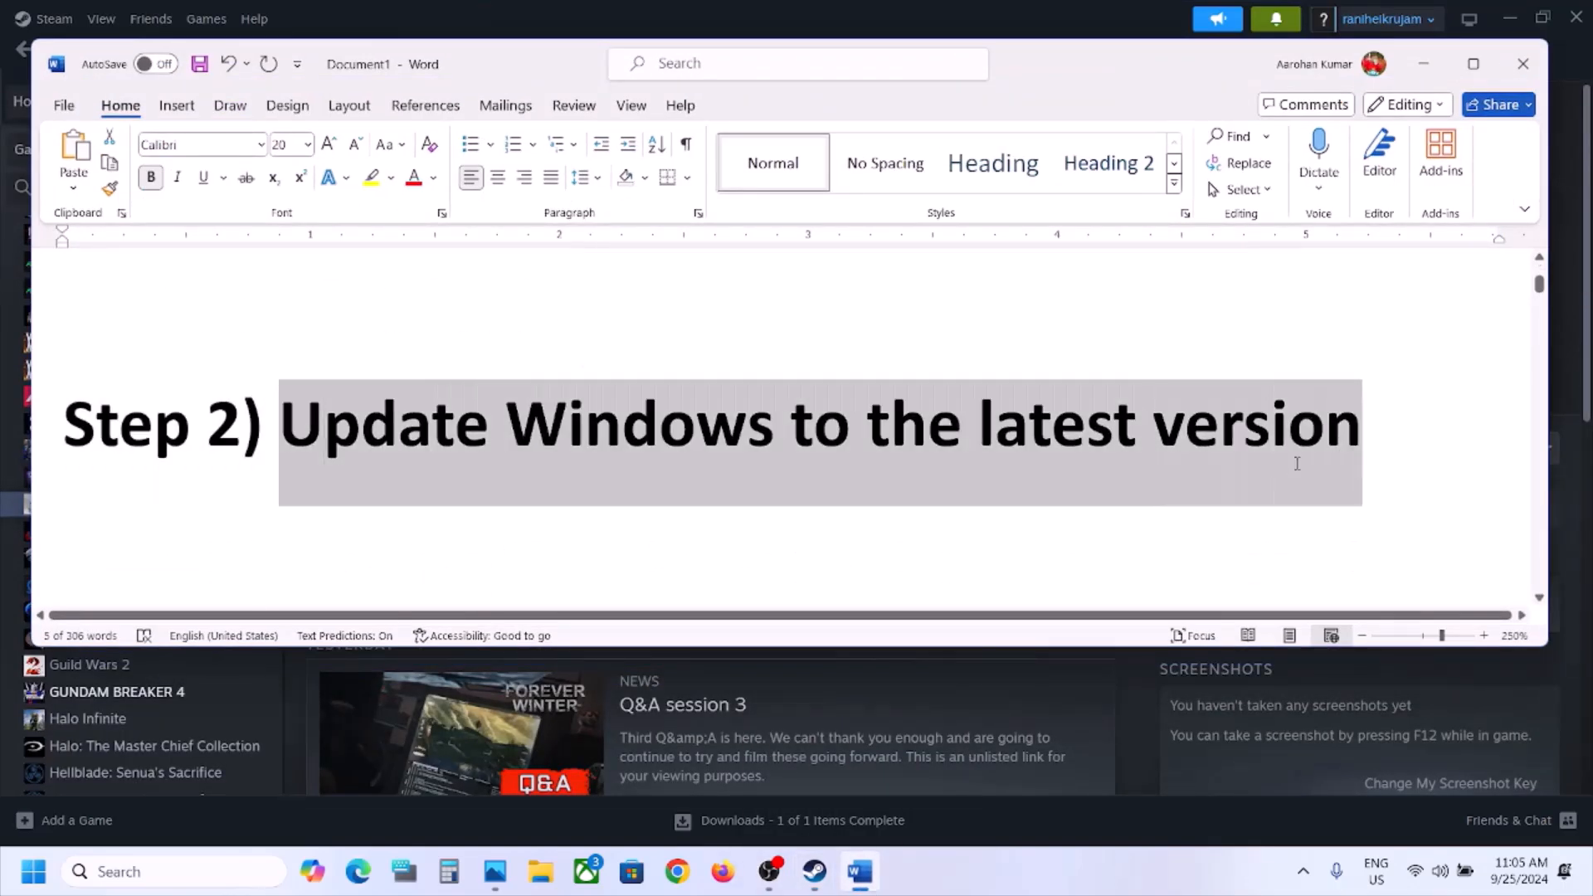
{"action": "left_click", "coordinate": [1434, 67]}
{"action": "key", "text": "super+i"}
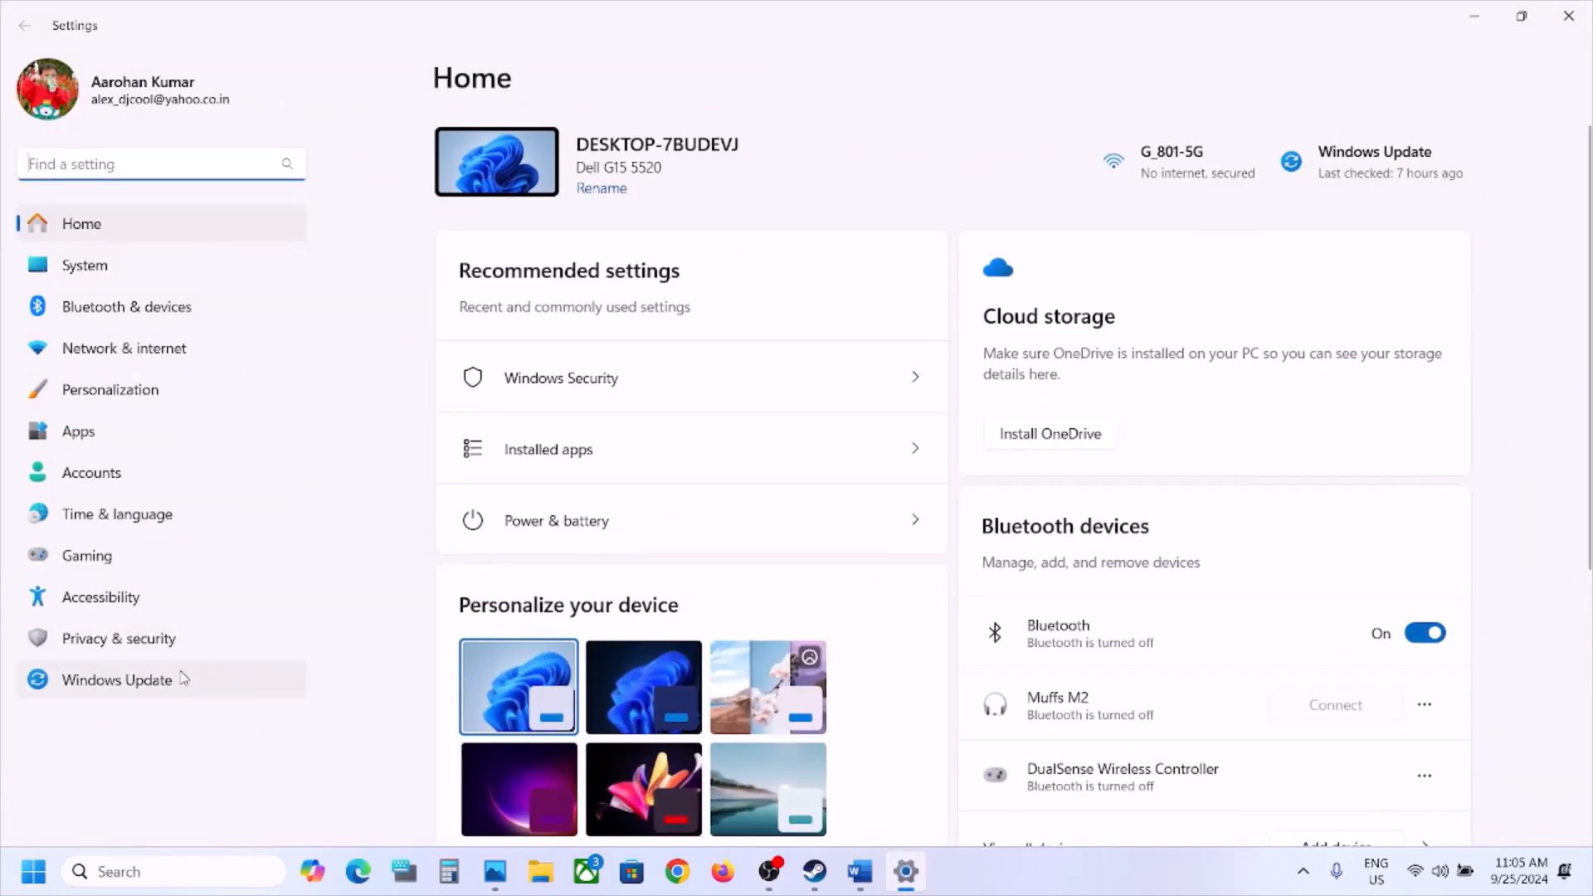
{"action": "left_click", "coordinate": [178, 679]}
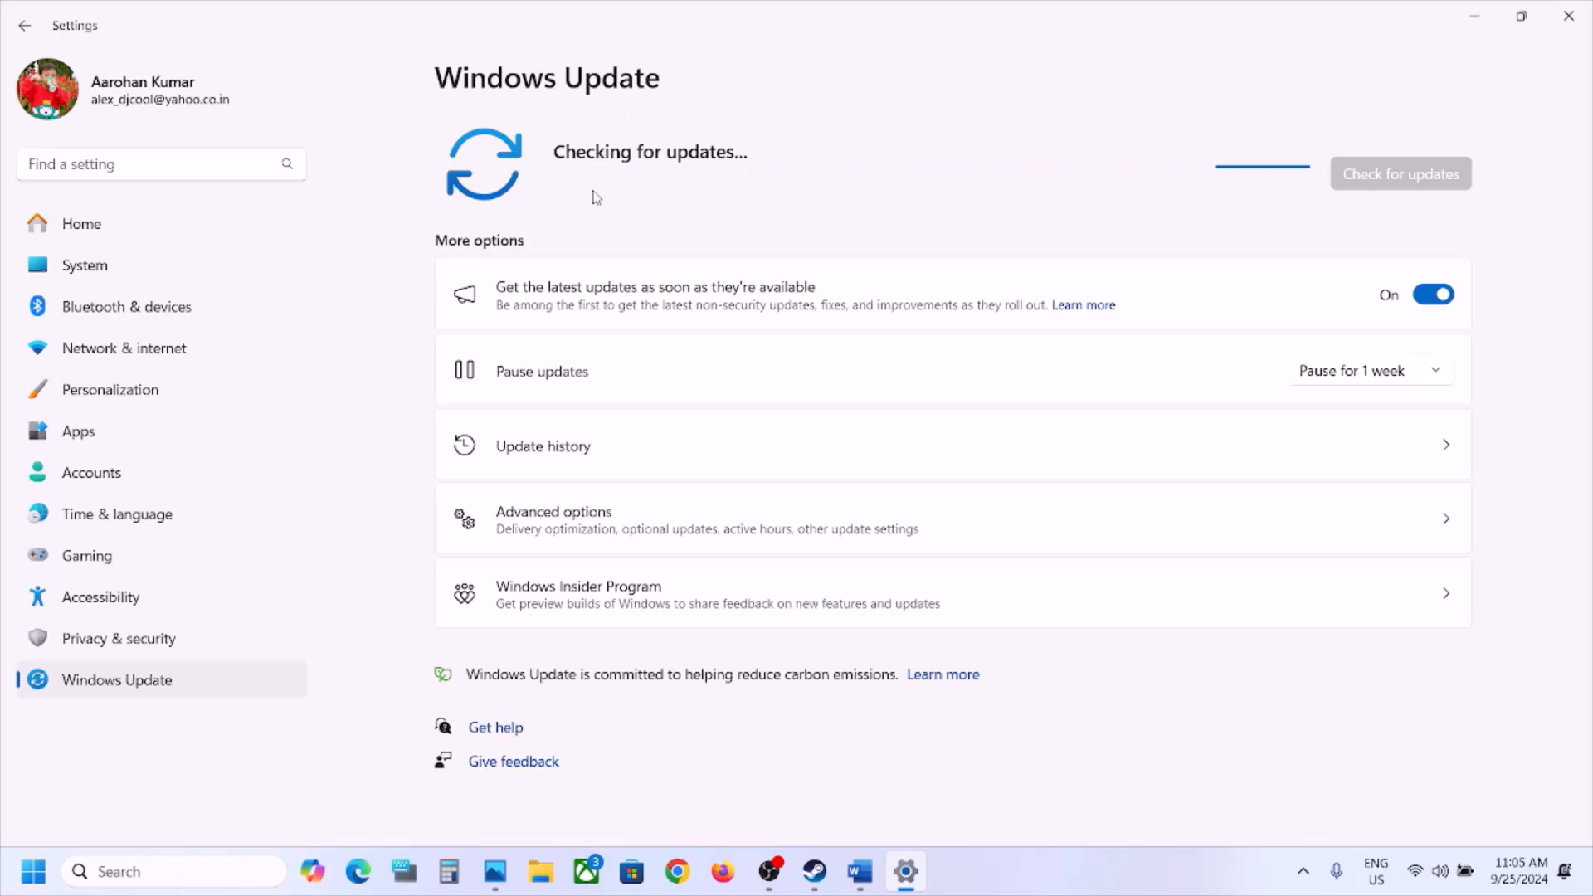
Show the computer's power options and dismiss them without choosing one.
{"action": "key", "text": "super"}
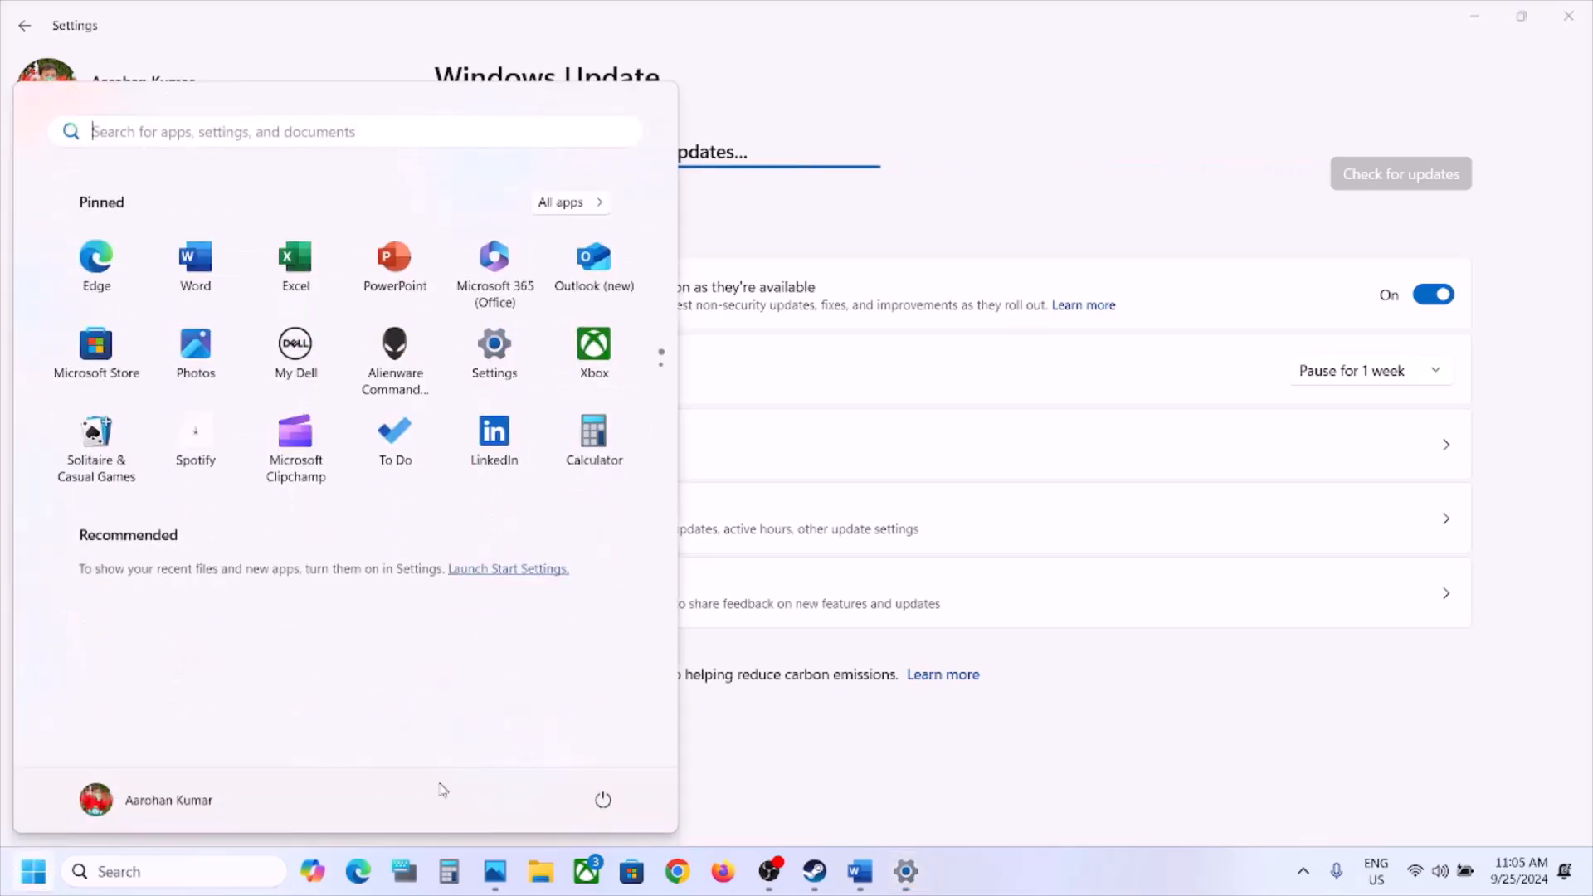
{"action": "left_click", "coordinate": [602, 800]}
{"action": "left_click", "coordinate": [1027, 878]}
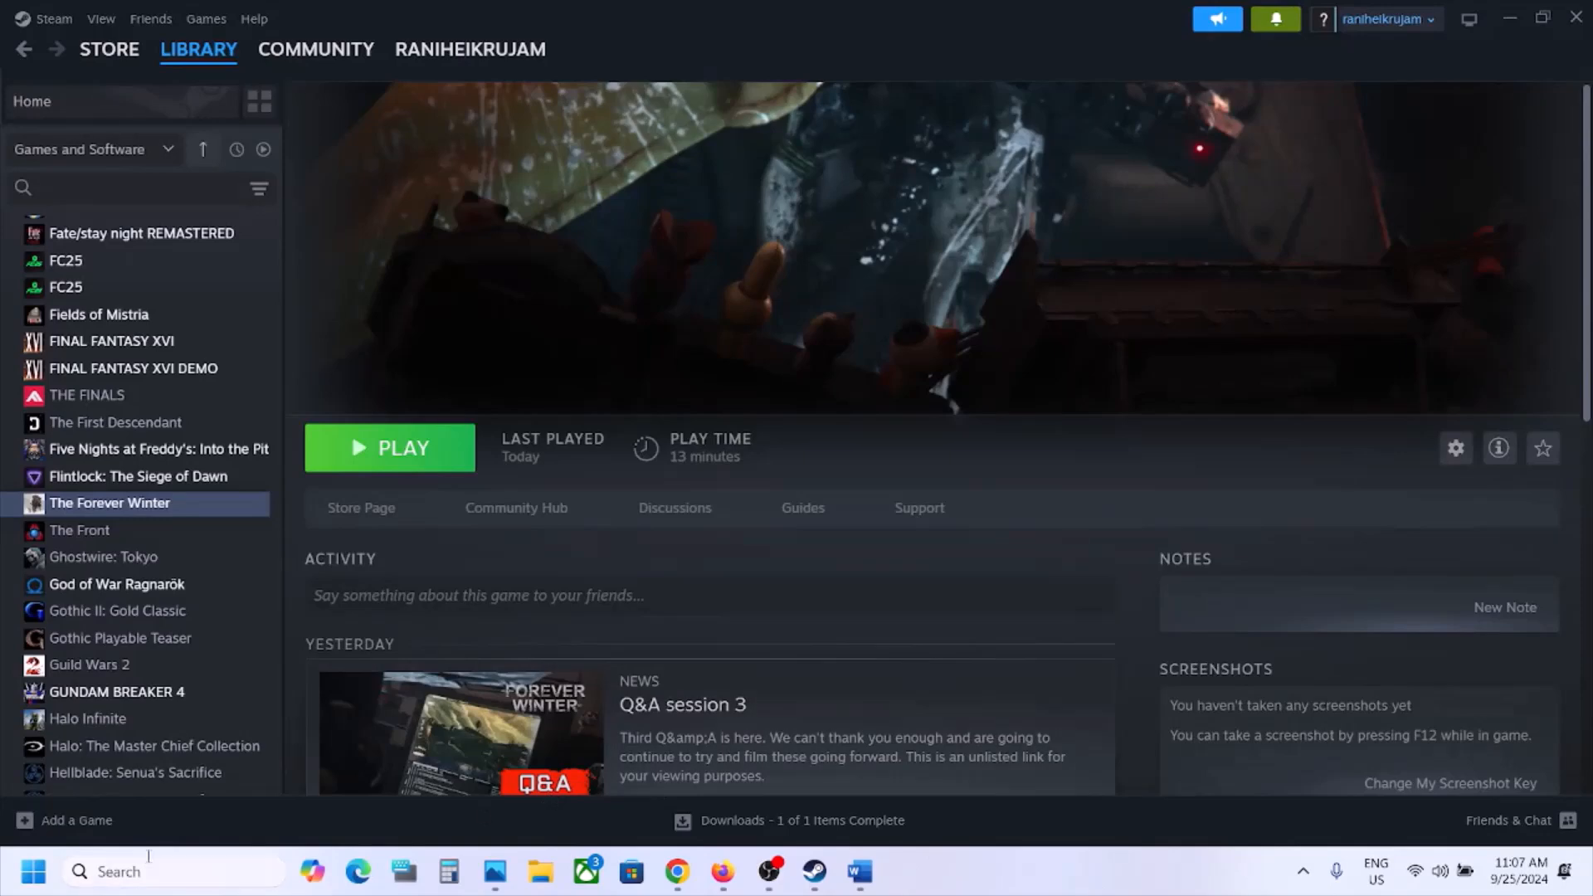
Run winver to check the installed Windows version, and close the About Windows dialog.
{"action": "left_click", "coordinate": [136, 871]}
{"action": "type", "text": "win"}
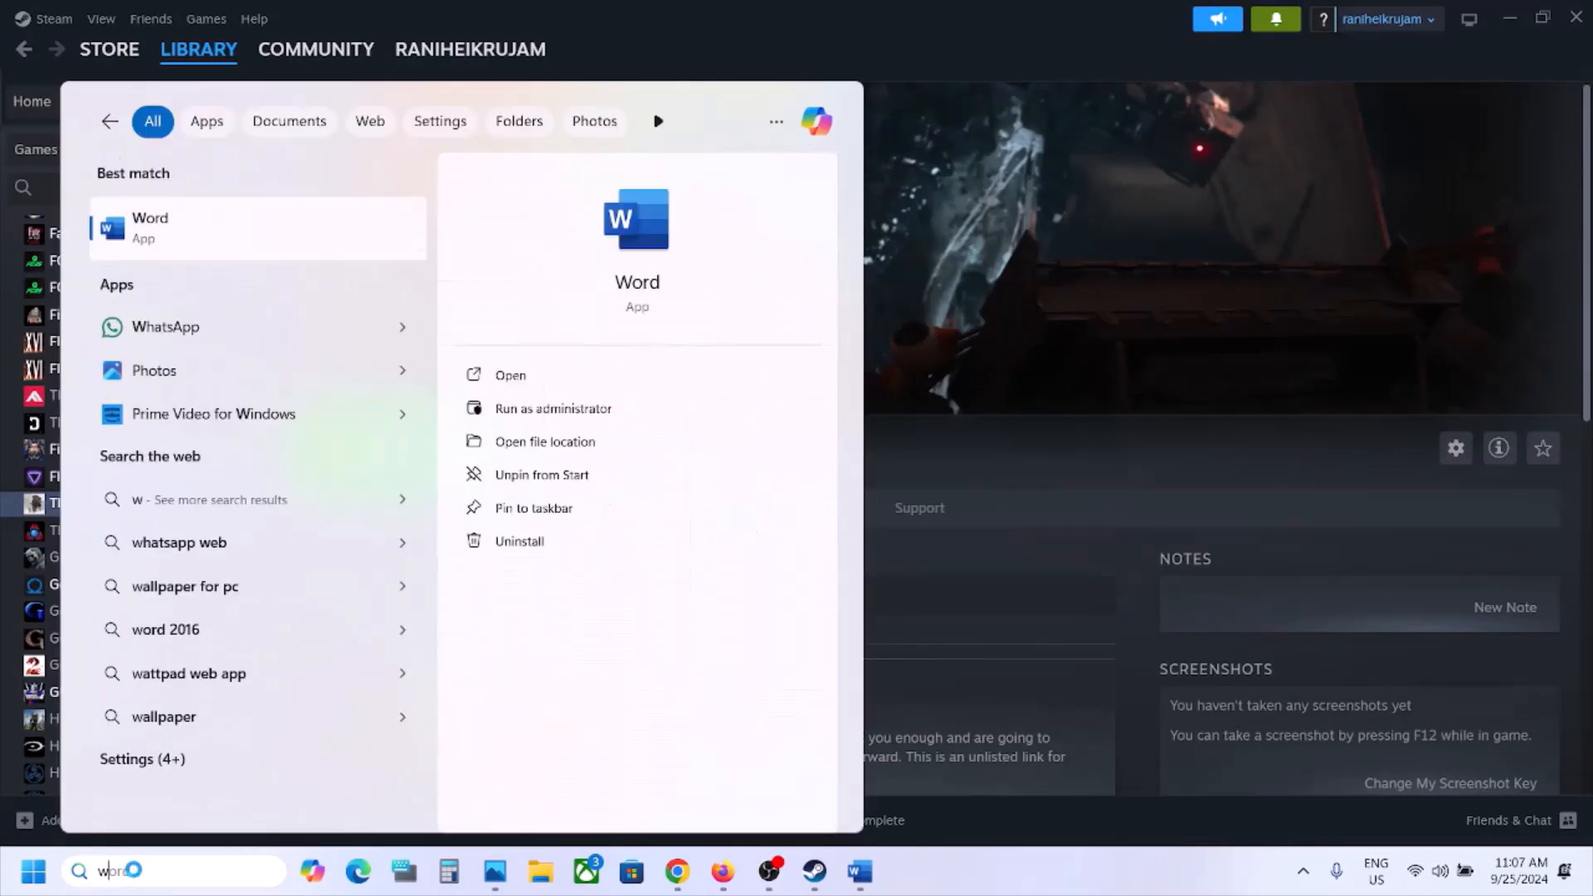
{"action": "type", "text": "ver"}
{"action": "key", "text": "Return"}
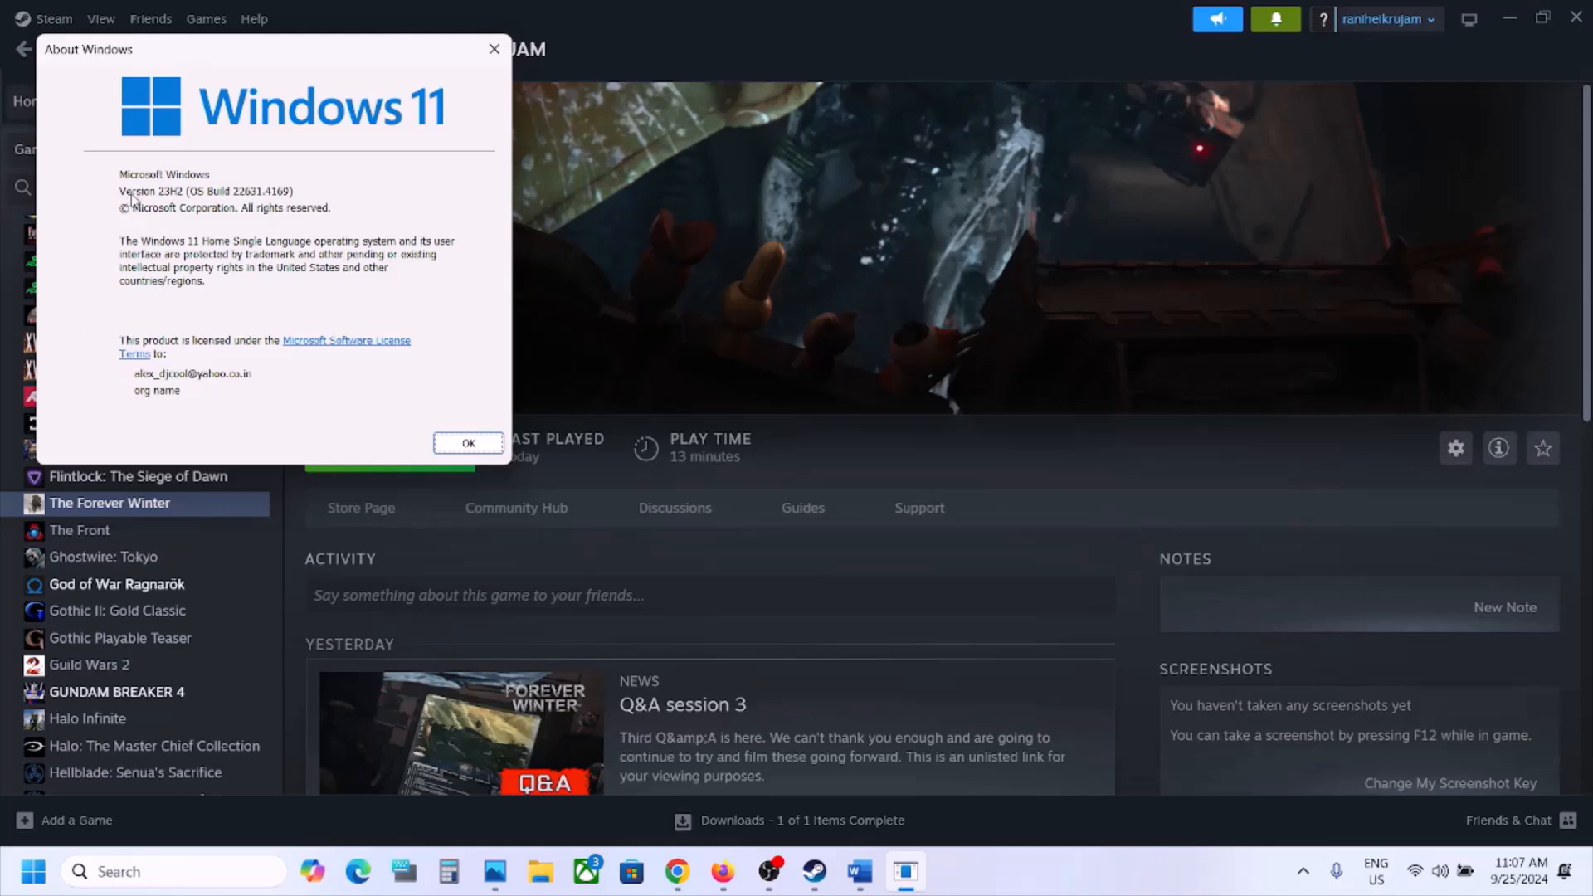
{"action": "left_click", "coordinate": [494, 49]}
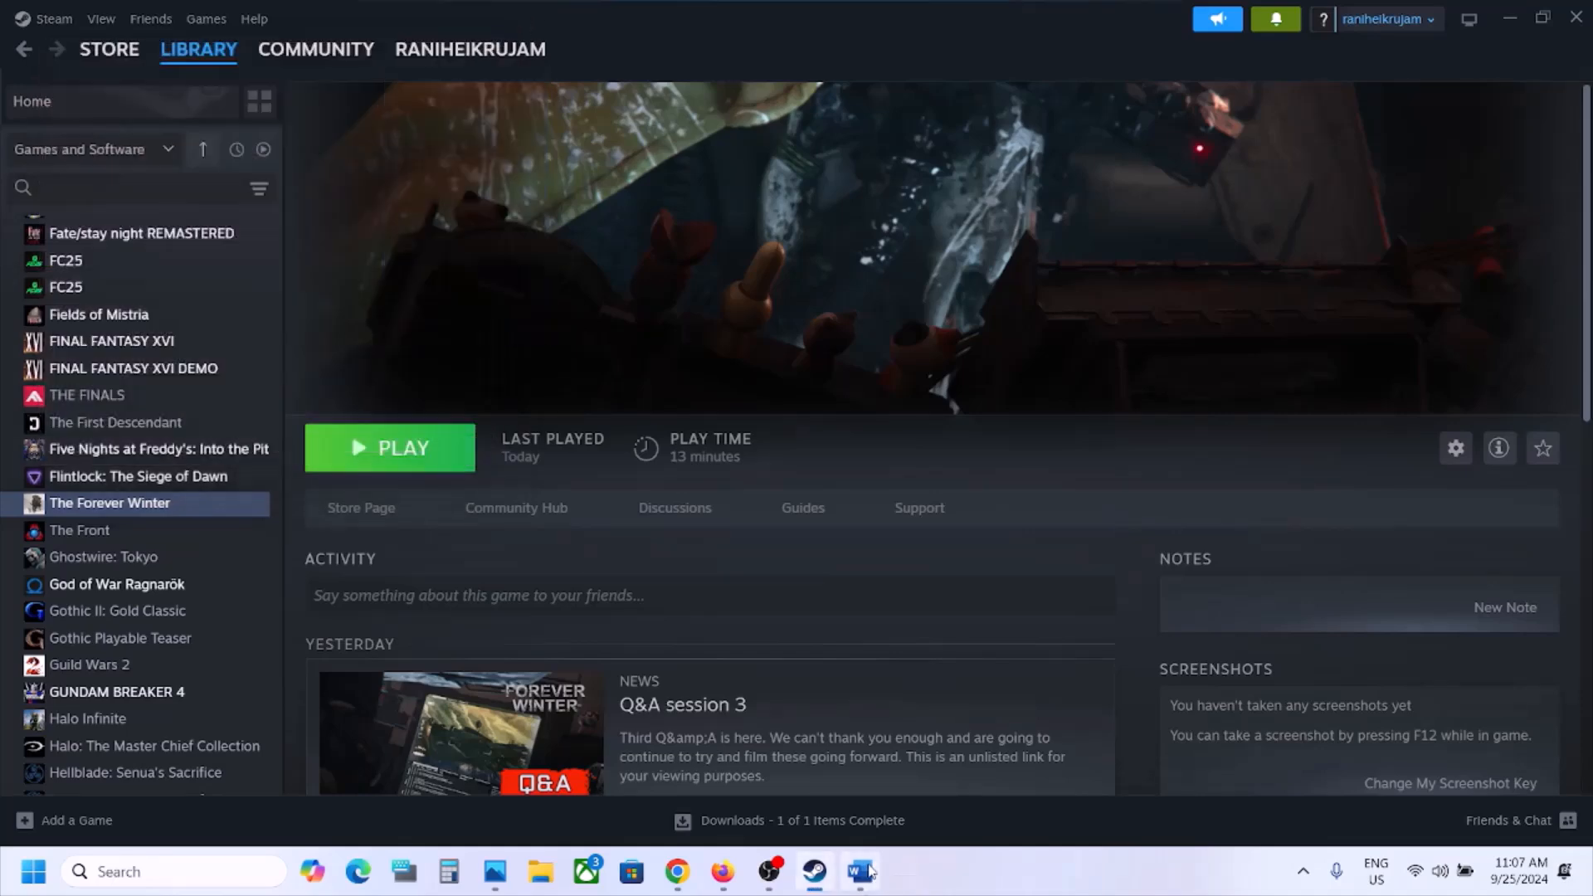
Switch to the Word notes, maximize the window, and open the Microsoft windows11 software-download link in Chrome.
{"action": "left_click", "coordinate": [856, 882]}
{"action": "scroll", "coordinate": [667, 475], "scroll_direction": "down", "scroll_amount": 2}
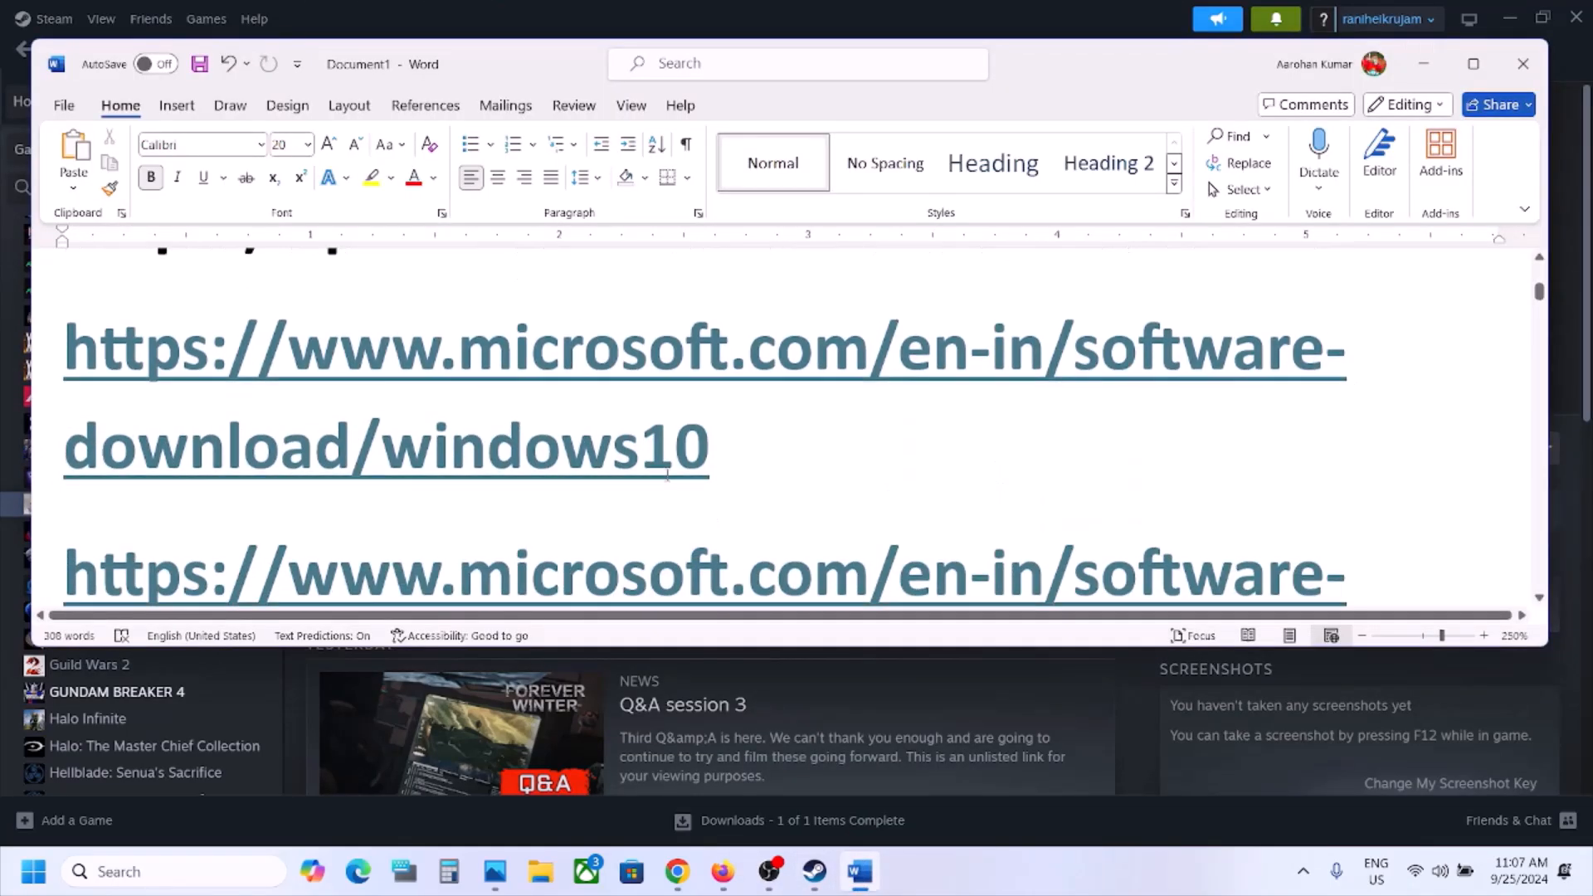
{"action": "left_click", "coordinate": [1473, 64]}
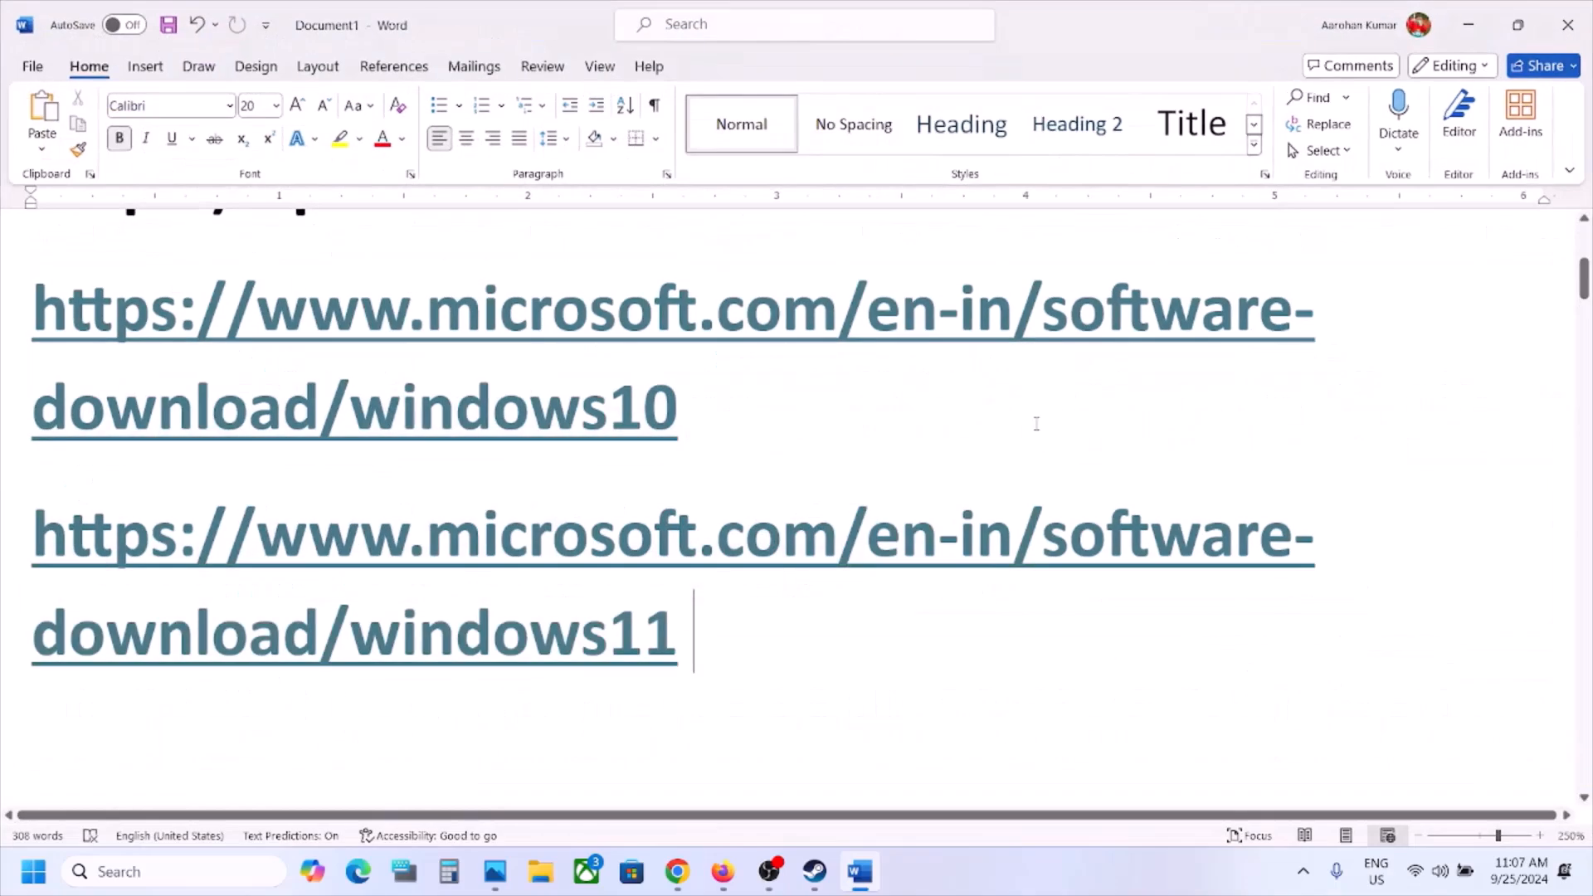
{"action": "left_click_drag", "start_coordinate": [794, 635], "coordinate": [177, 541]}
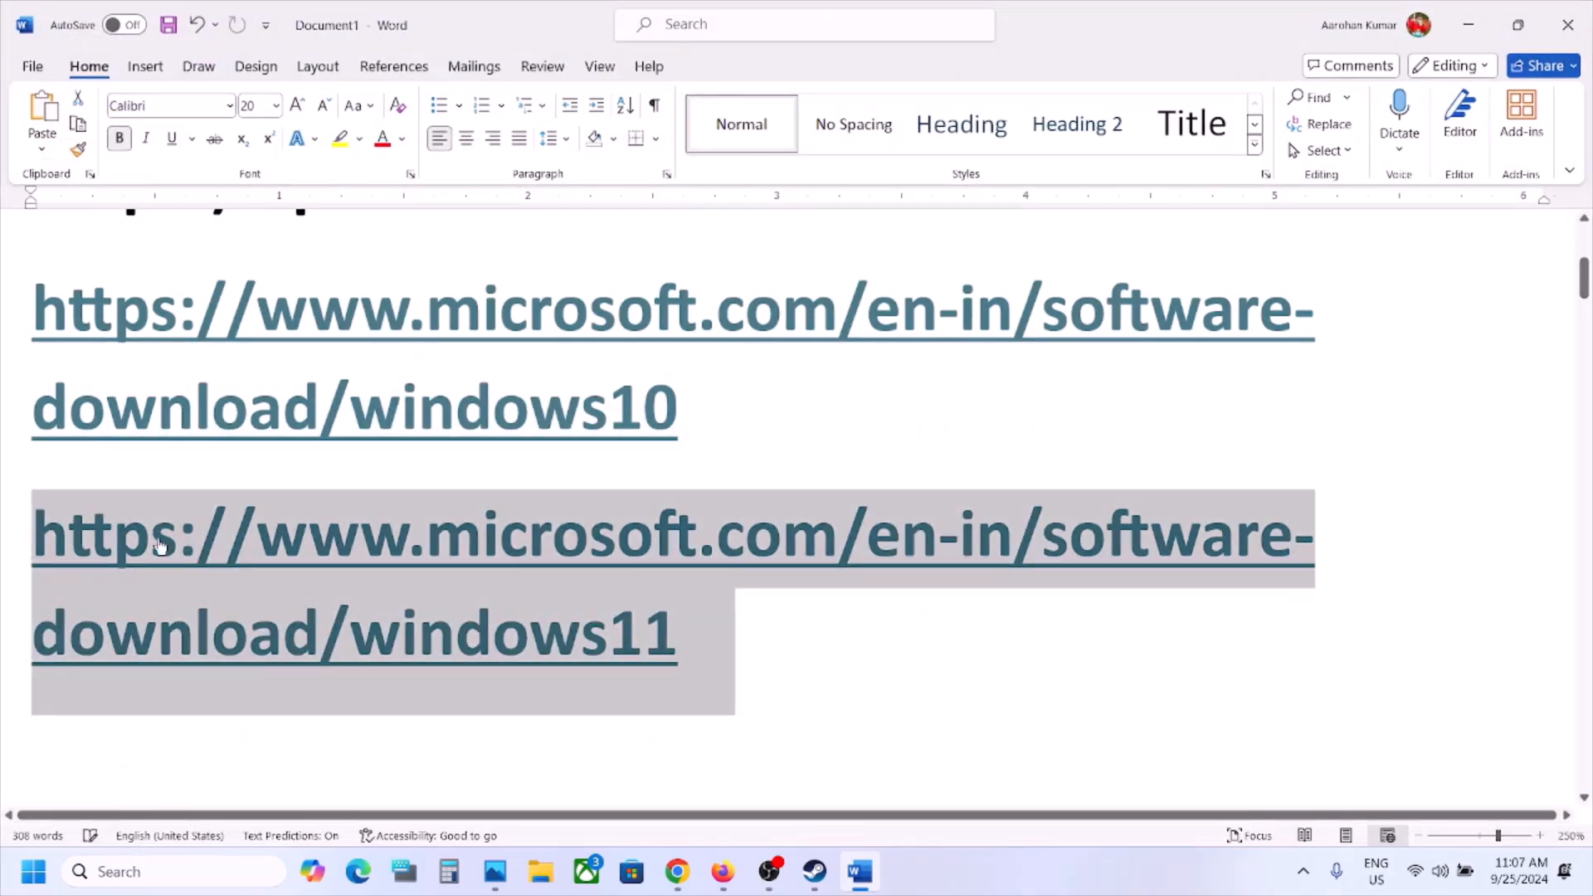
{"action": "left_click", "coordinate": [161, 545], "text": "ctrl"}
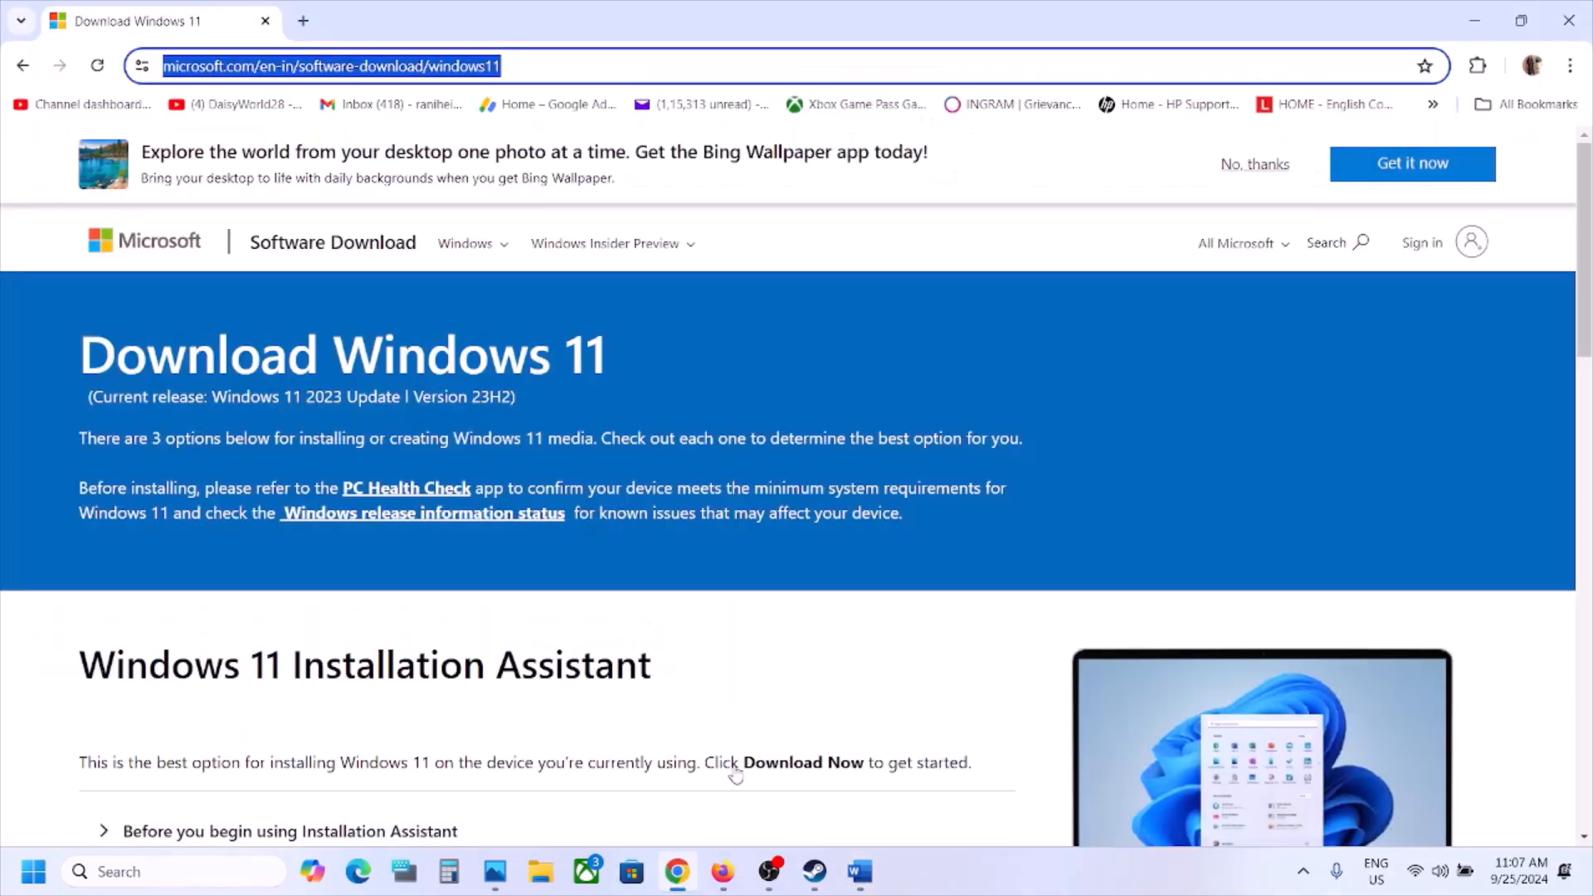
Download the Windows 11 Installation Assistant, run it, and close it after its update check.
{"action": "left_click", "coordinate": [512, 426]}
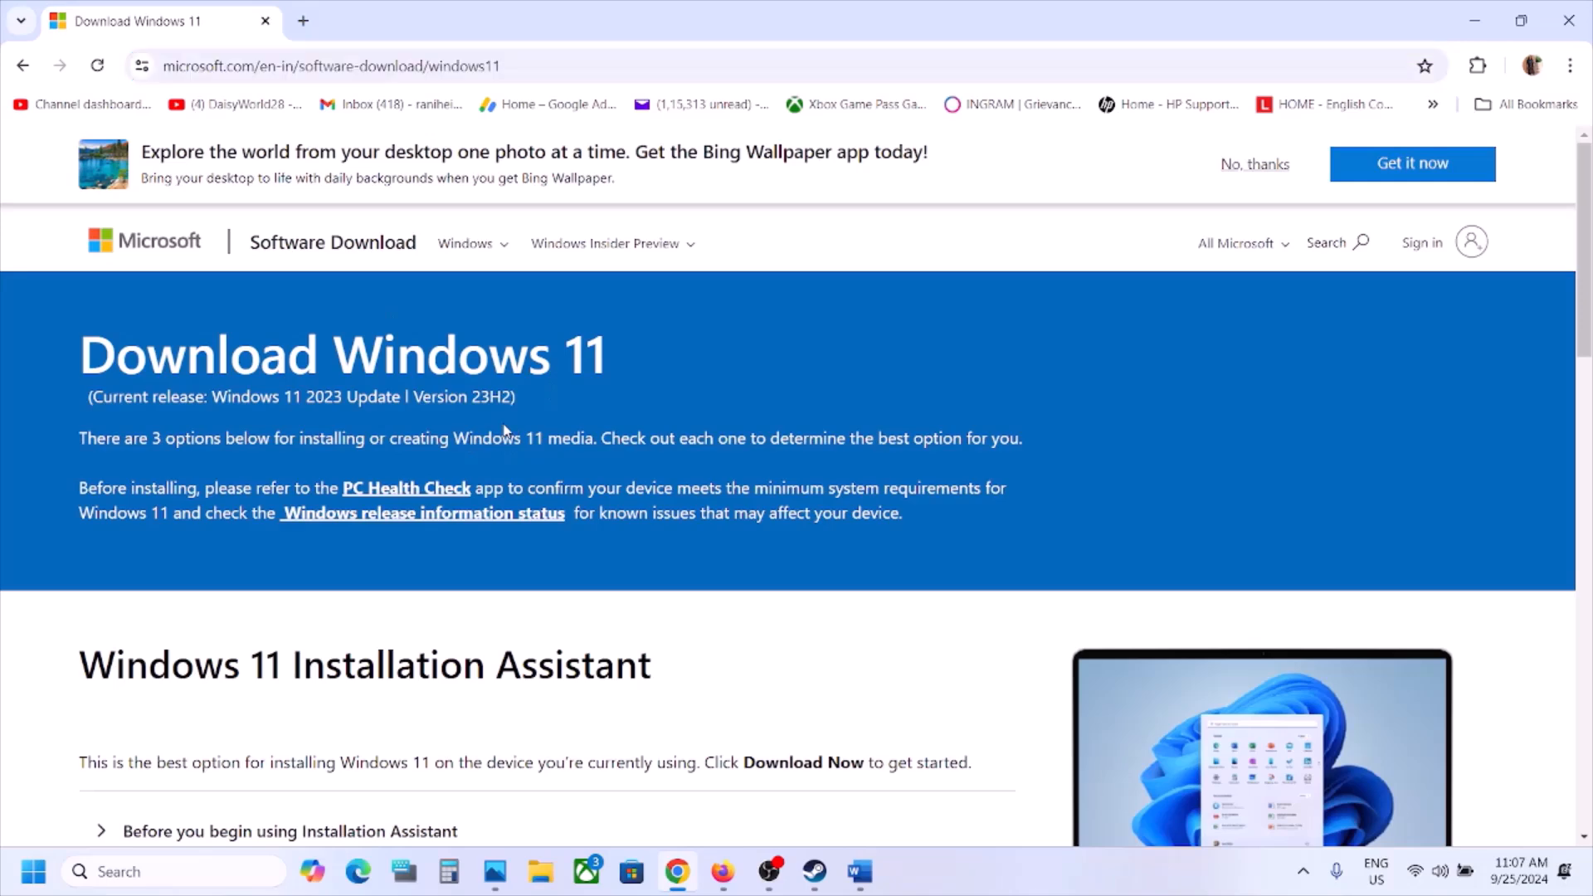
{"action": "scroll", "coordinate": [512, 425], "scroll_direction": "down", "scroll_amount": 2}
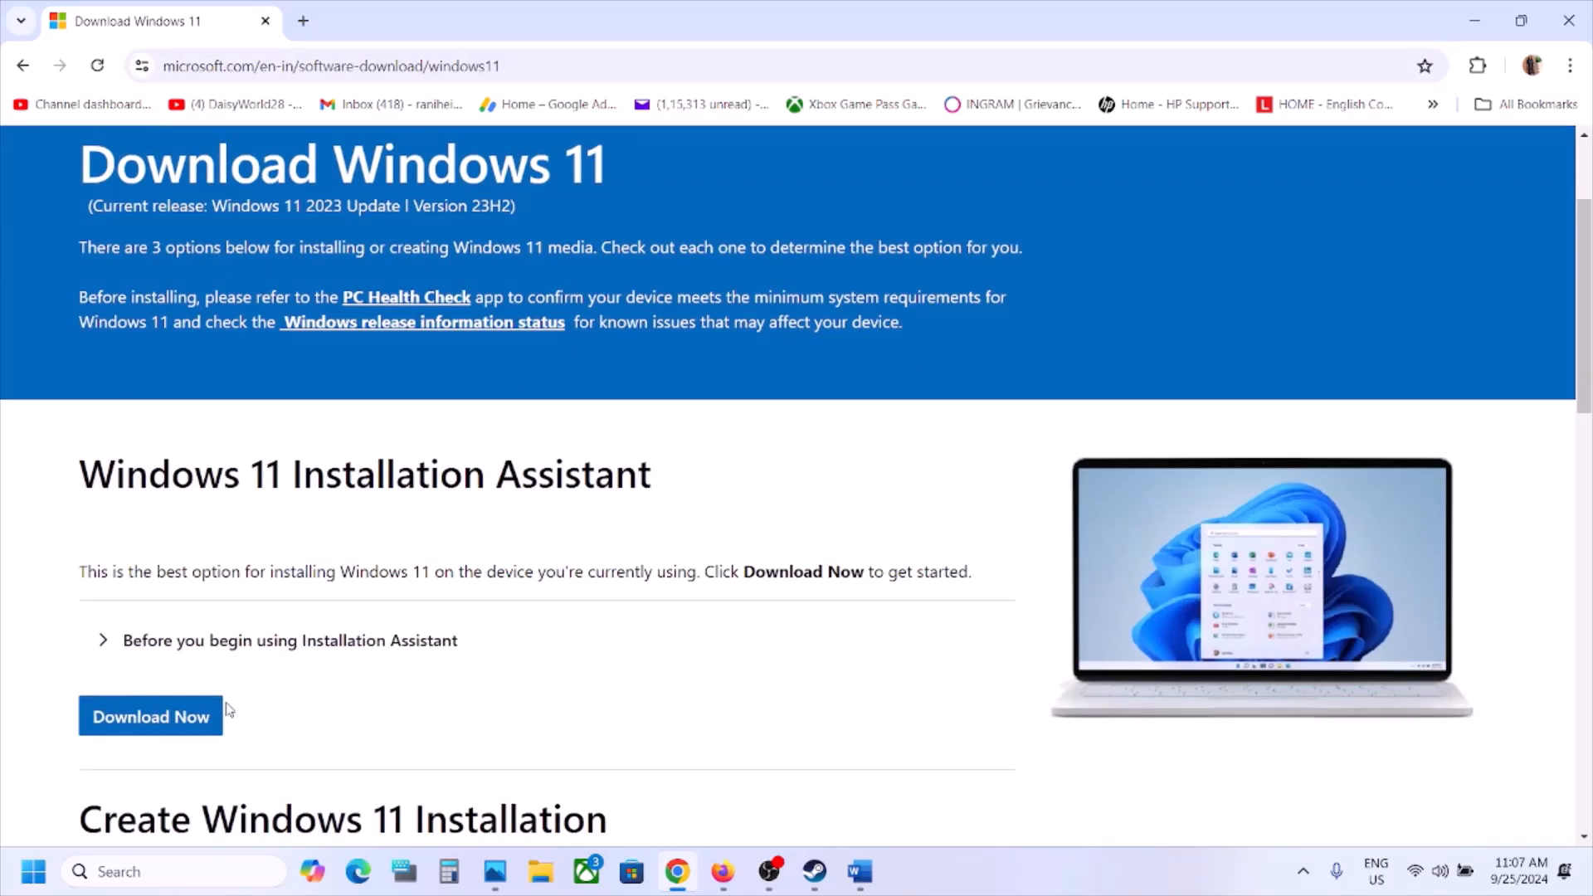
{"action": "left_click", "coordinate": [157, 715]}
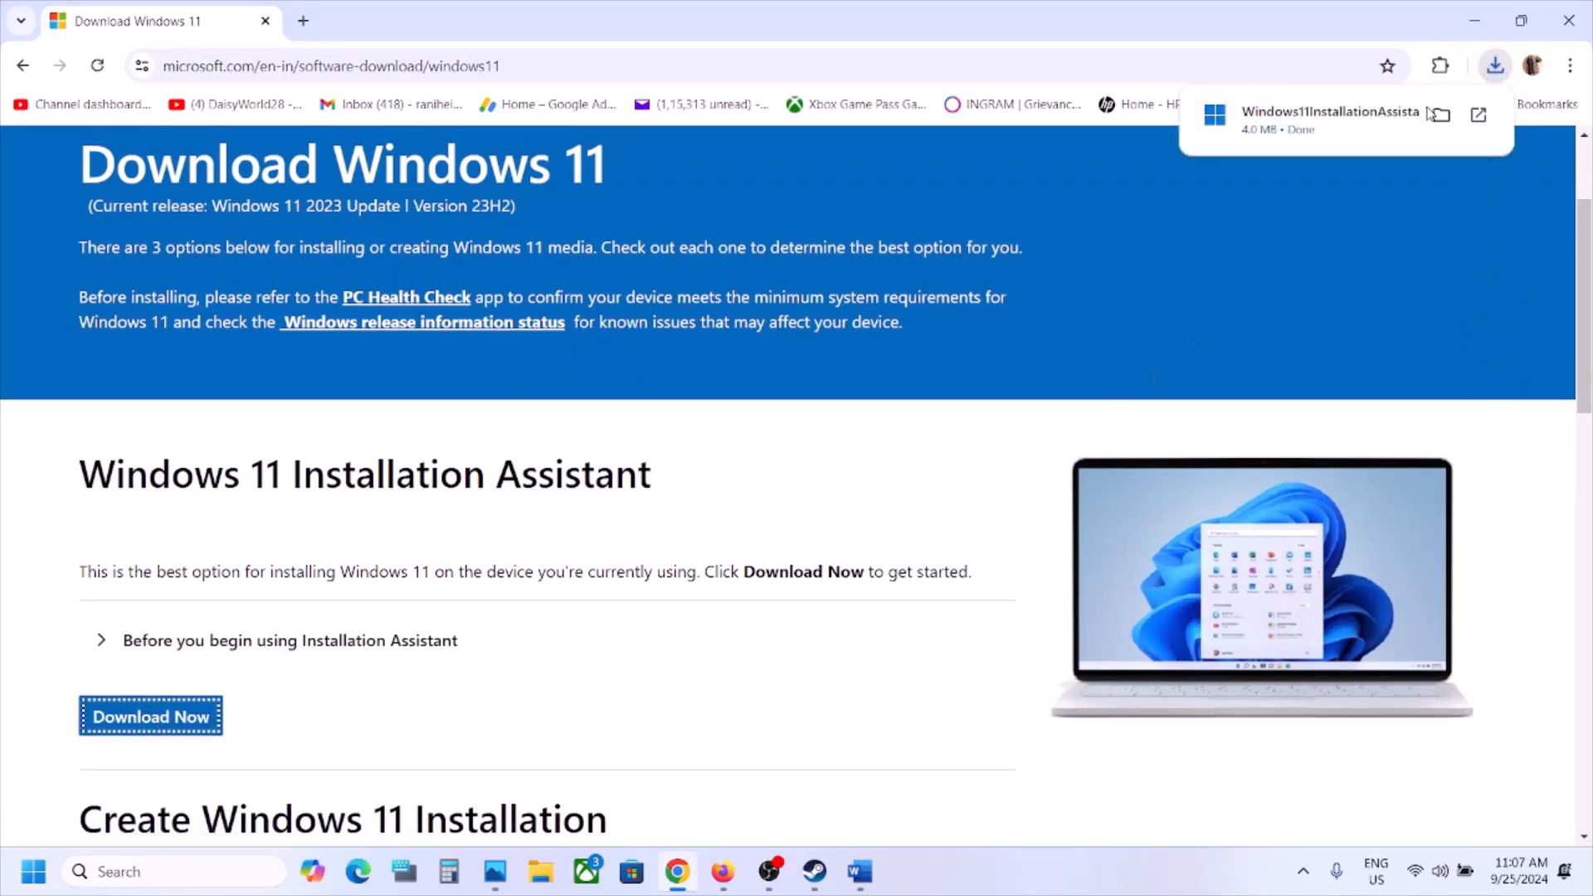
{"action": "left_click", "coordinate": [1429, 114]}
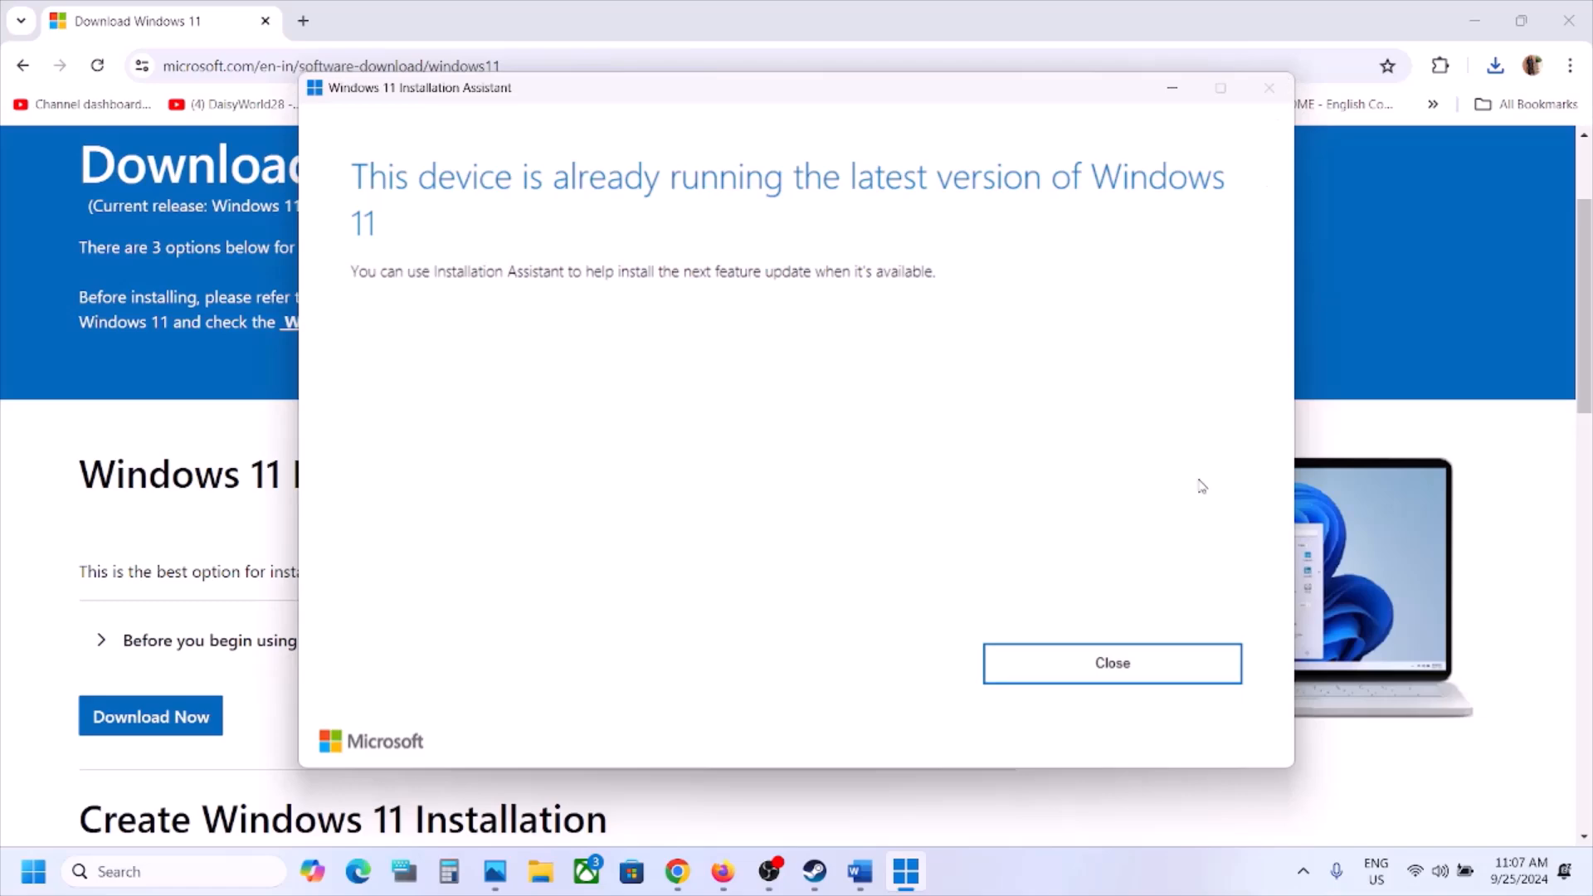
{"action": "left_click", "coordinate": [1128, 663]}
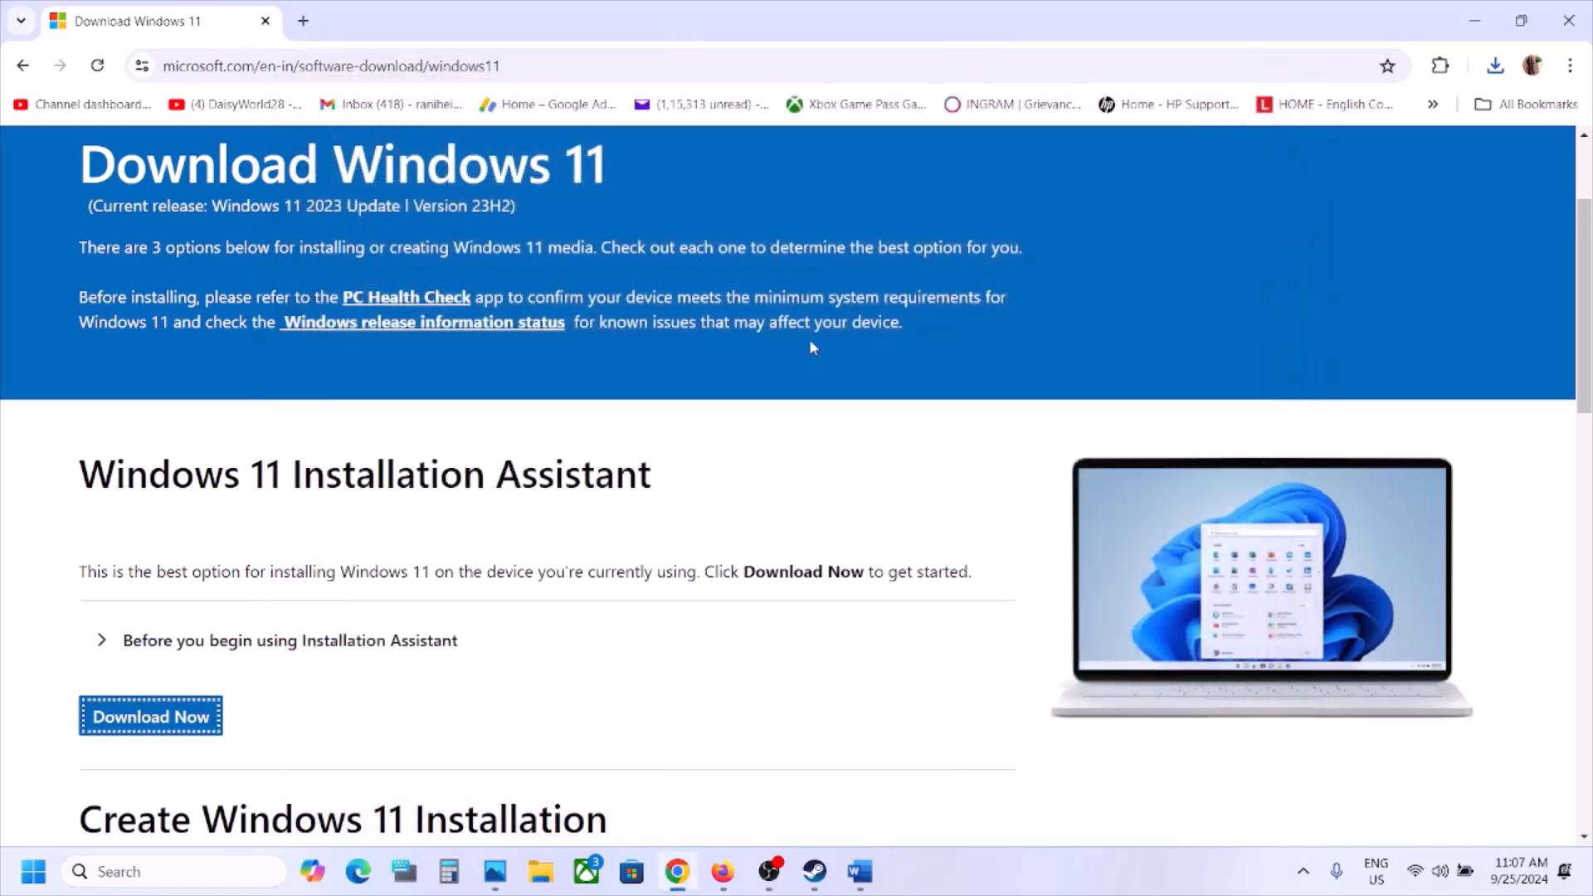
Copy the Microsoft windows10 software-download link from the Word notes and load it in Chrome.
{"action": "left_click", "coordinate": [863, 871]}
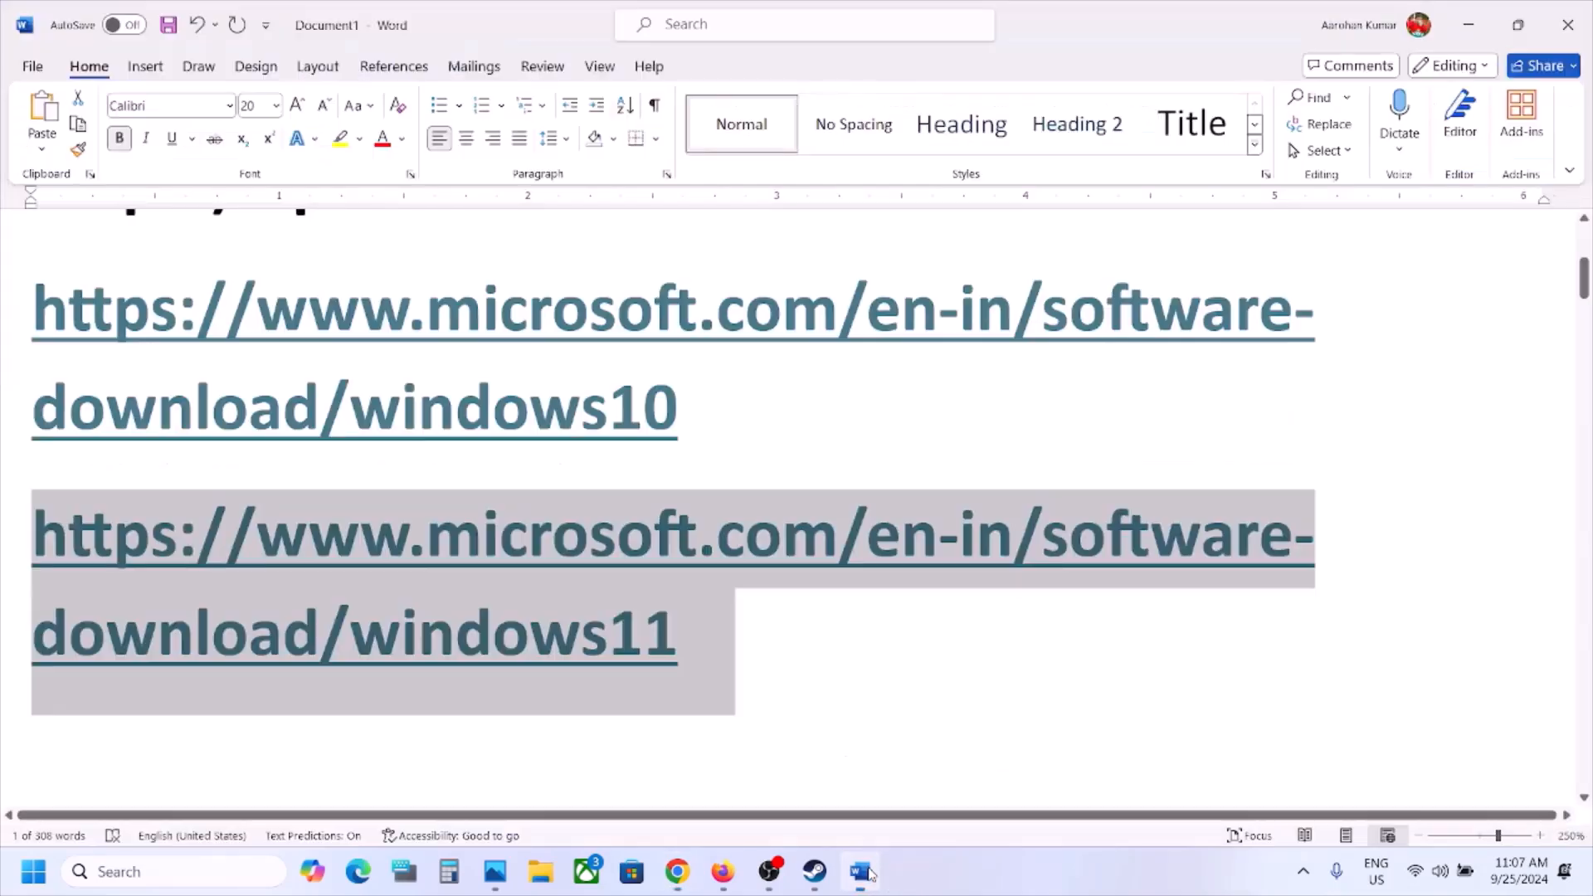
{"action": "double_click", "coordinate": [10, 336]}
{"action": "key", "text": "ctrl+c"}
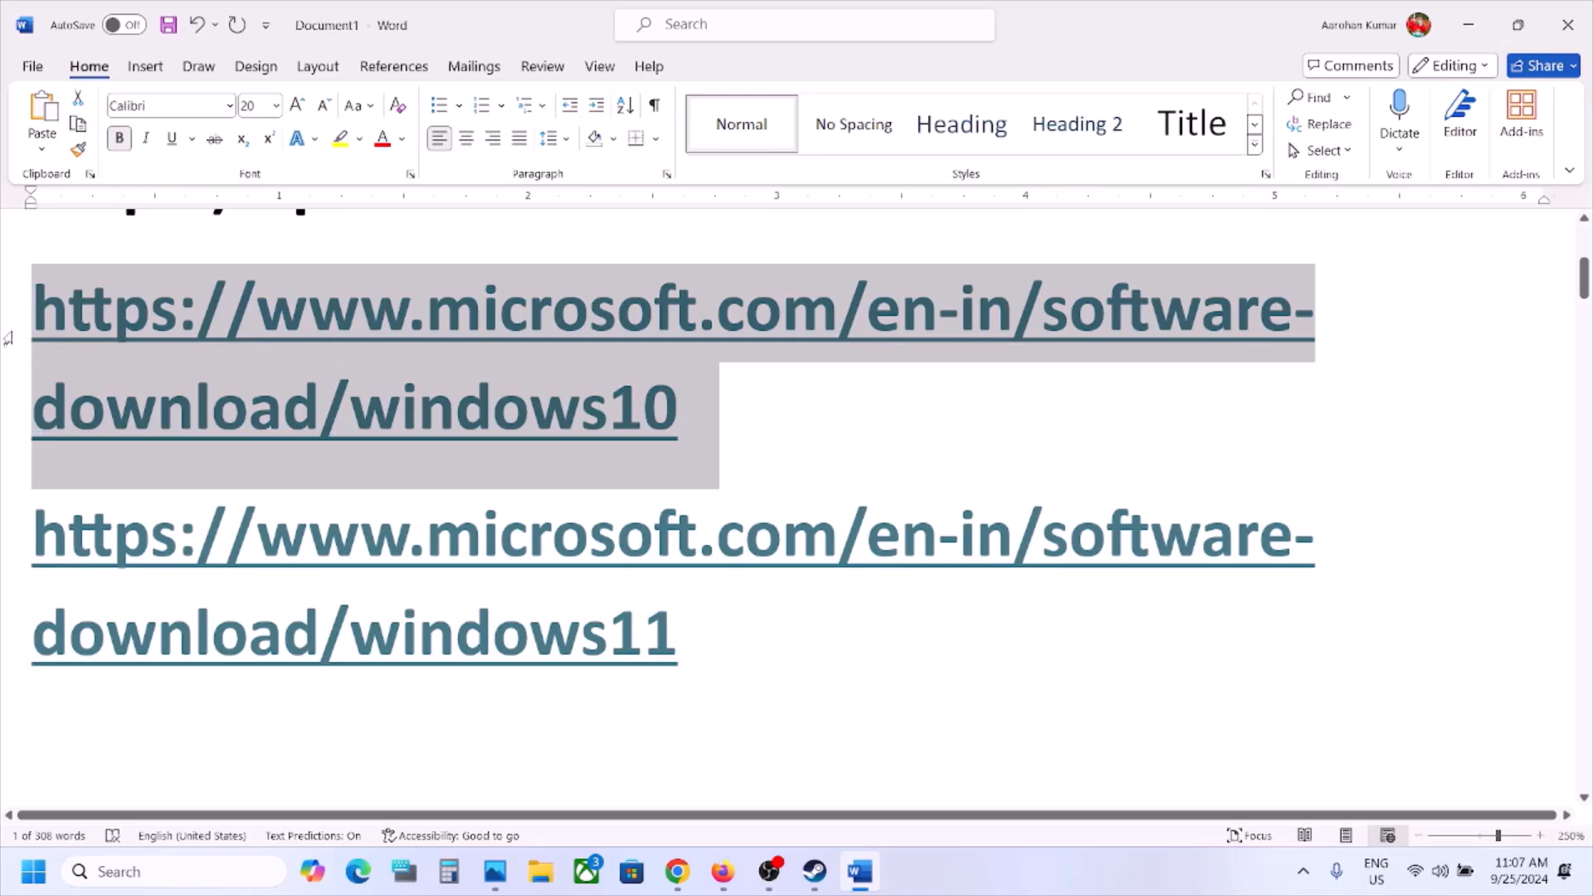
{"action": "left_click", "coordinate": [677, 871]}
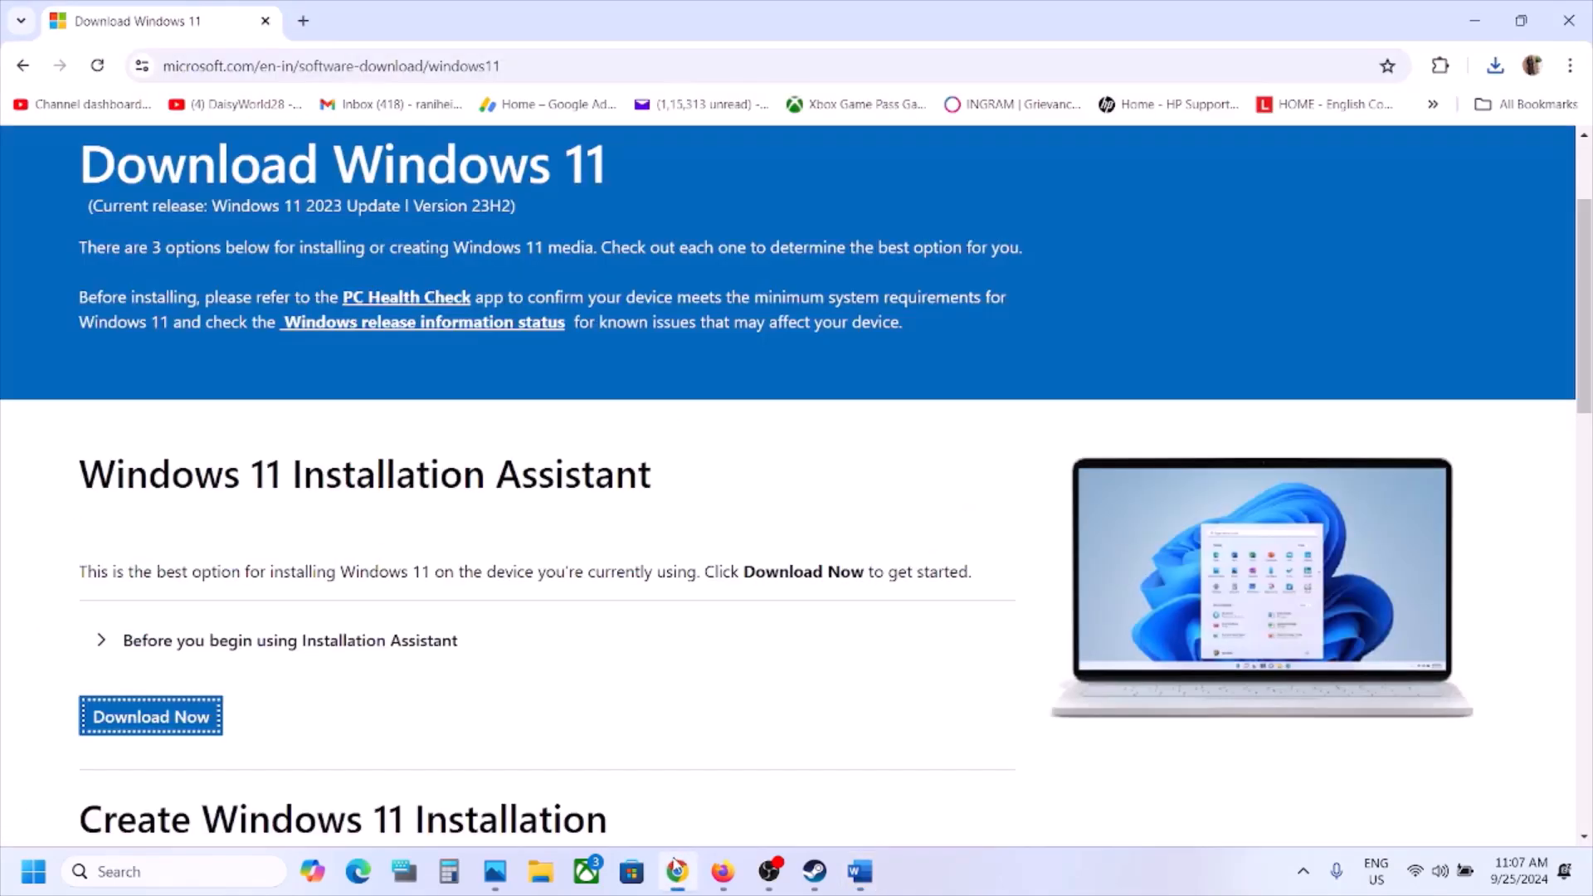
{"action": "left_click", "coordinate": [515, 63]}
{"action": "key", "text": "ctrl+v"}
{"action": "key", "text": "Return"}
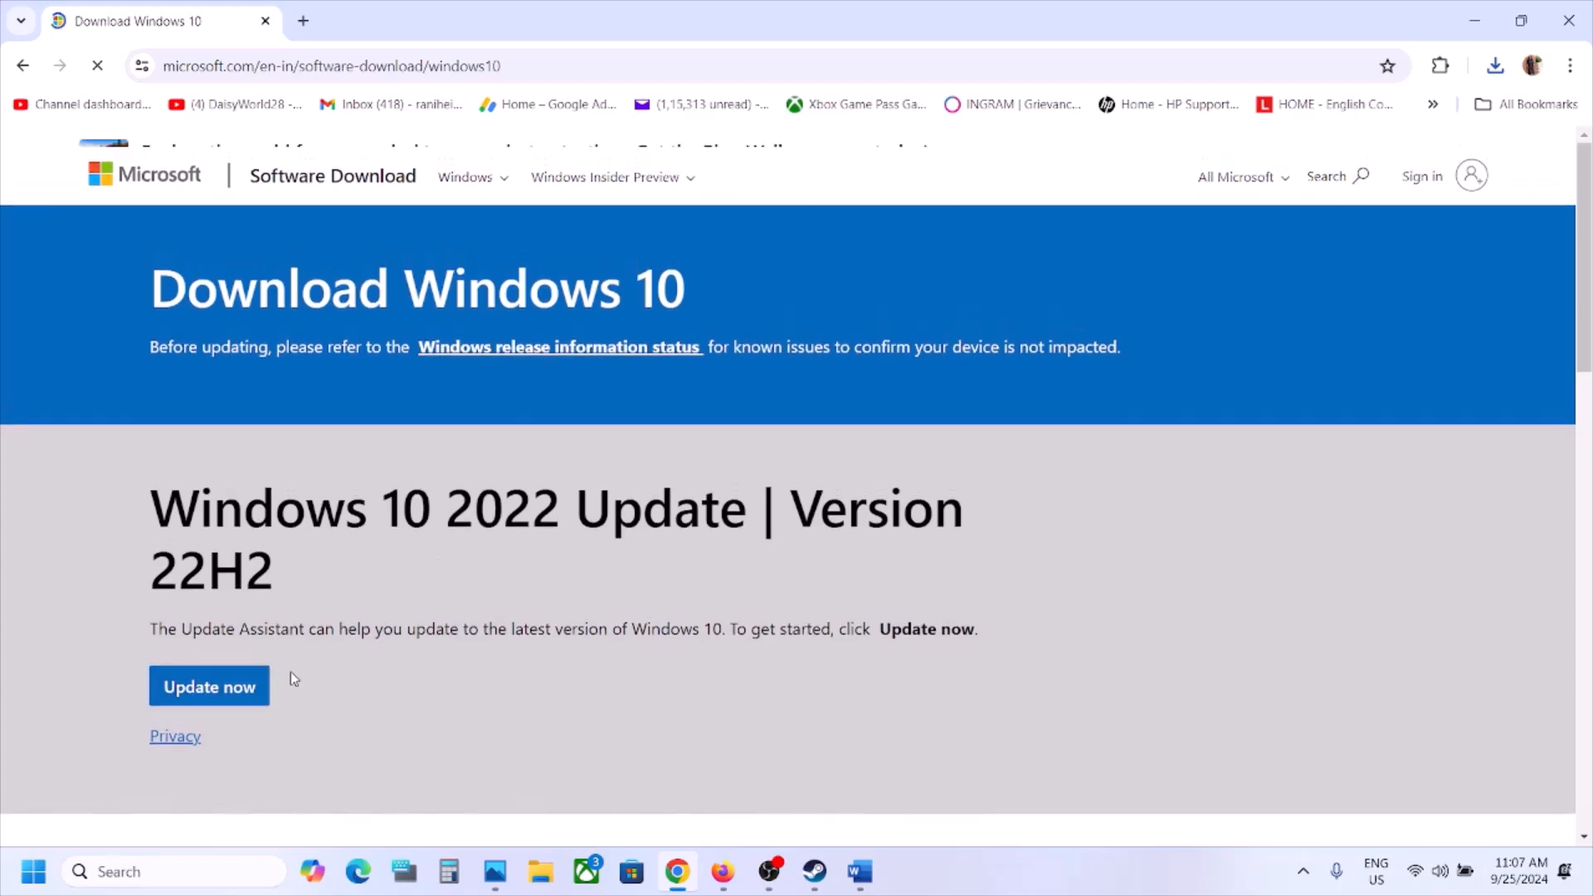
Download the Windows 10 Update Assistant with Update now, run it, and close it.
{"action": "left_click", "coordinate": [228, 753]}
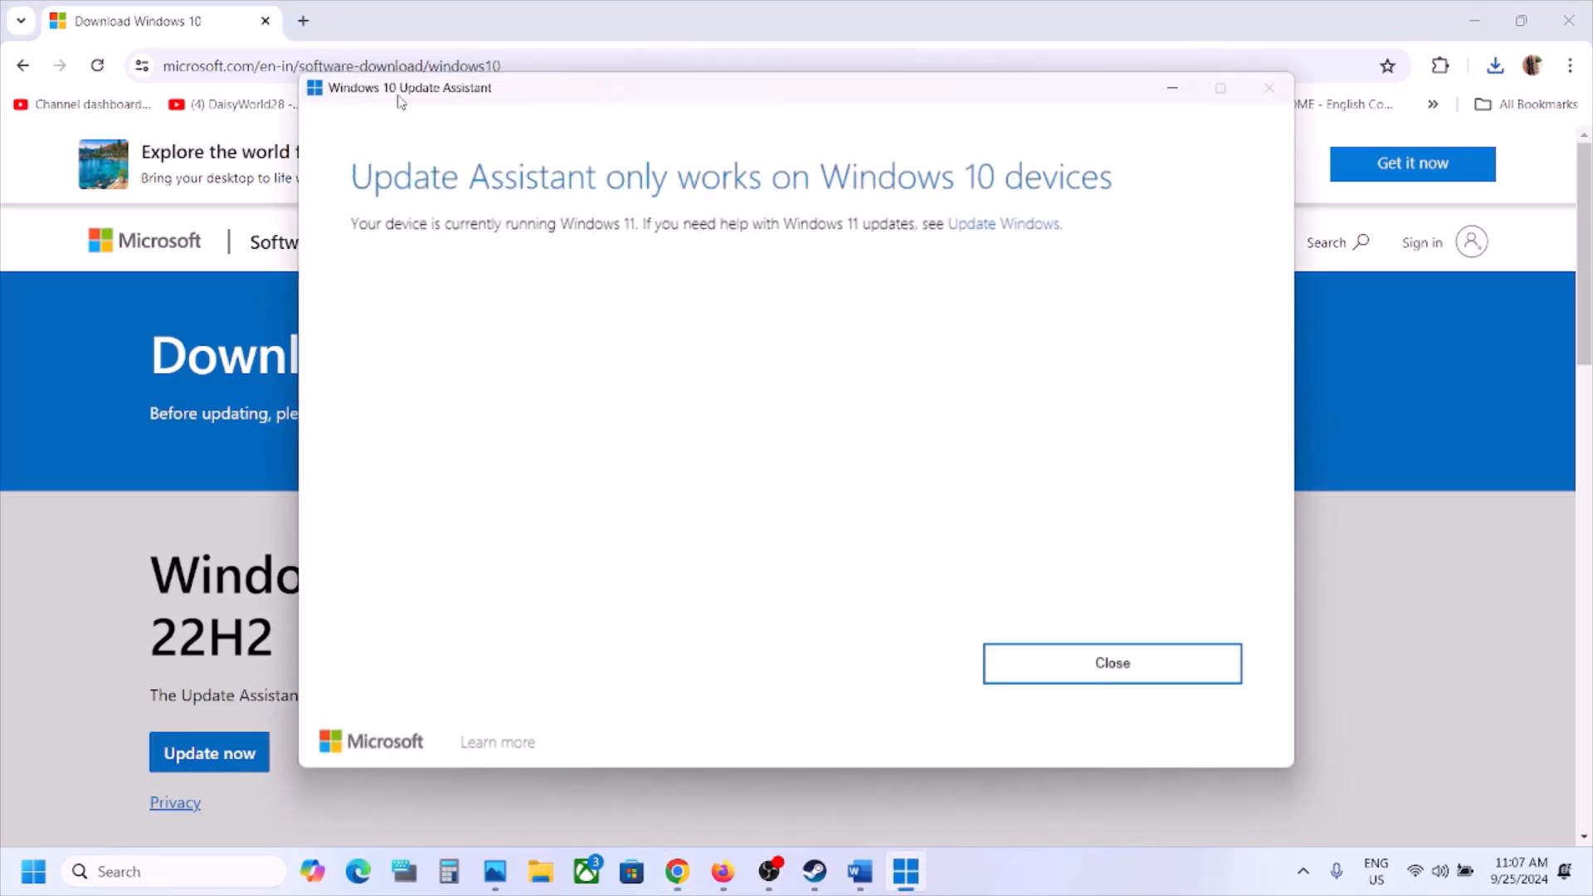
{"action": "left_click", "coordinate": [1099, 656]}
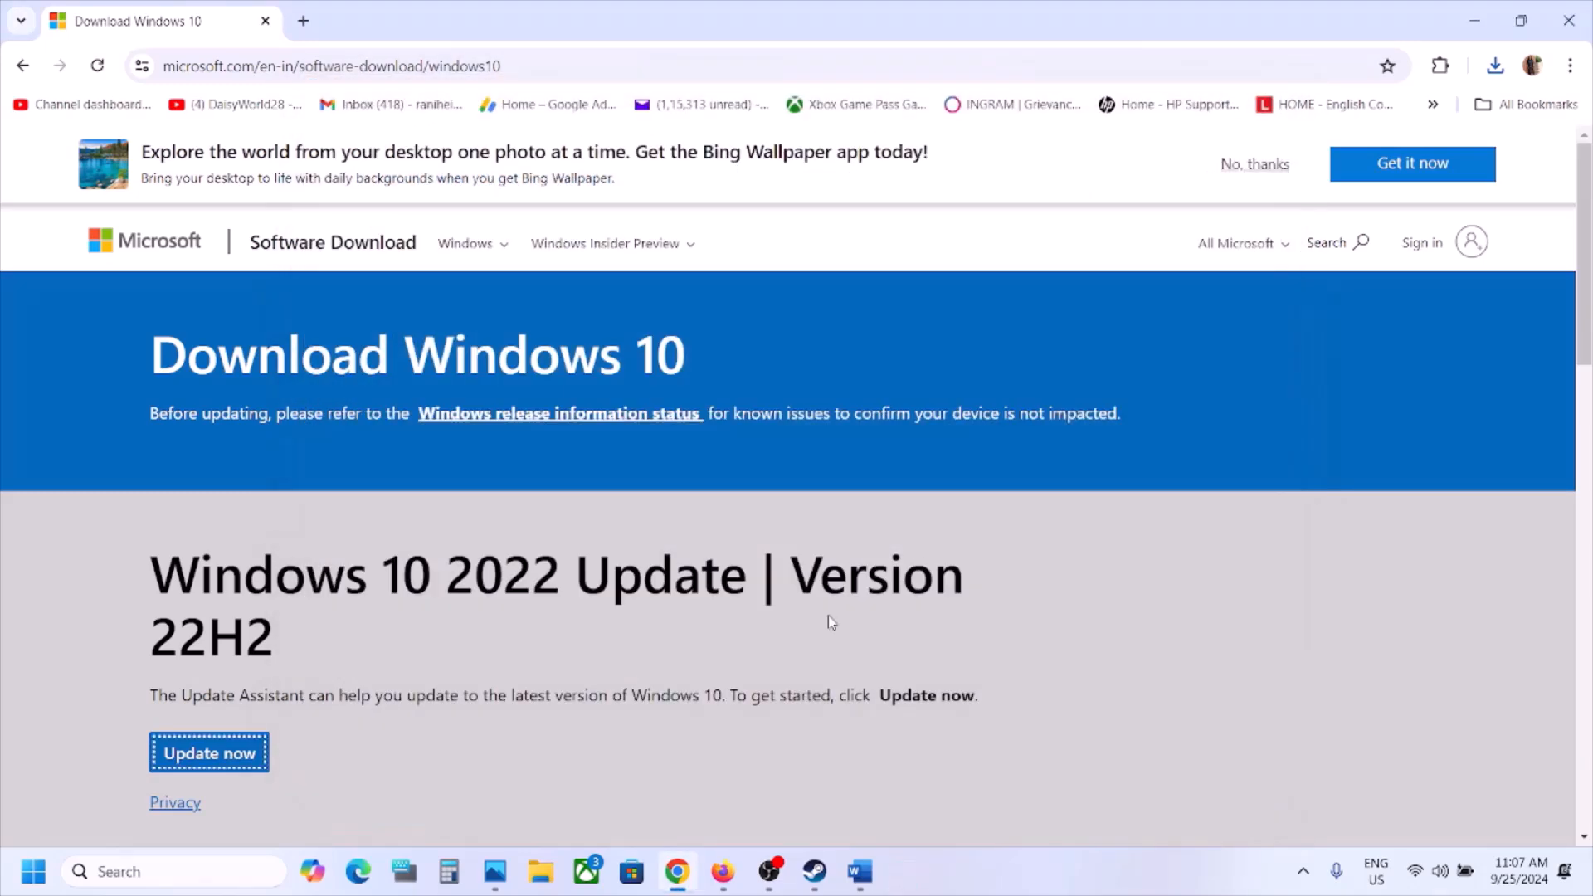
Bring up the computer's power options and dismiss them without restarting.
{"action": "left_click", "coordinate": [58, 871]}
{"action": "left_click", "coordinate": [35, 877]}
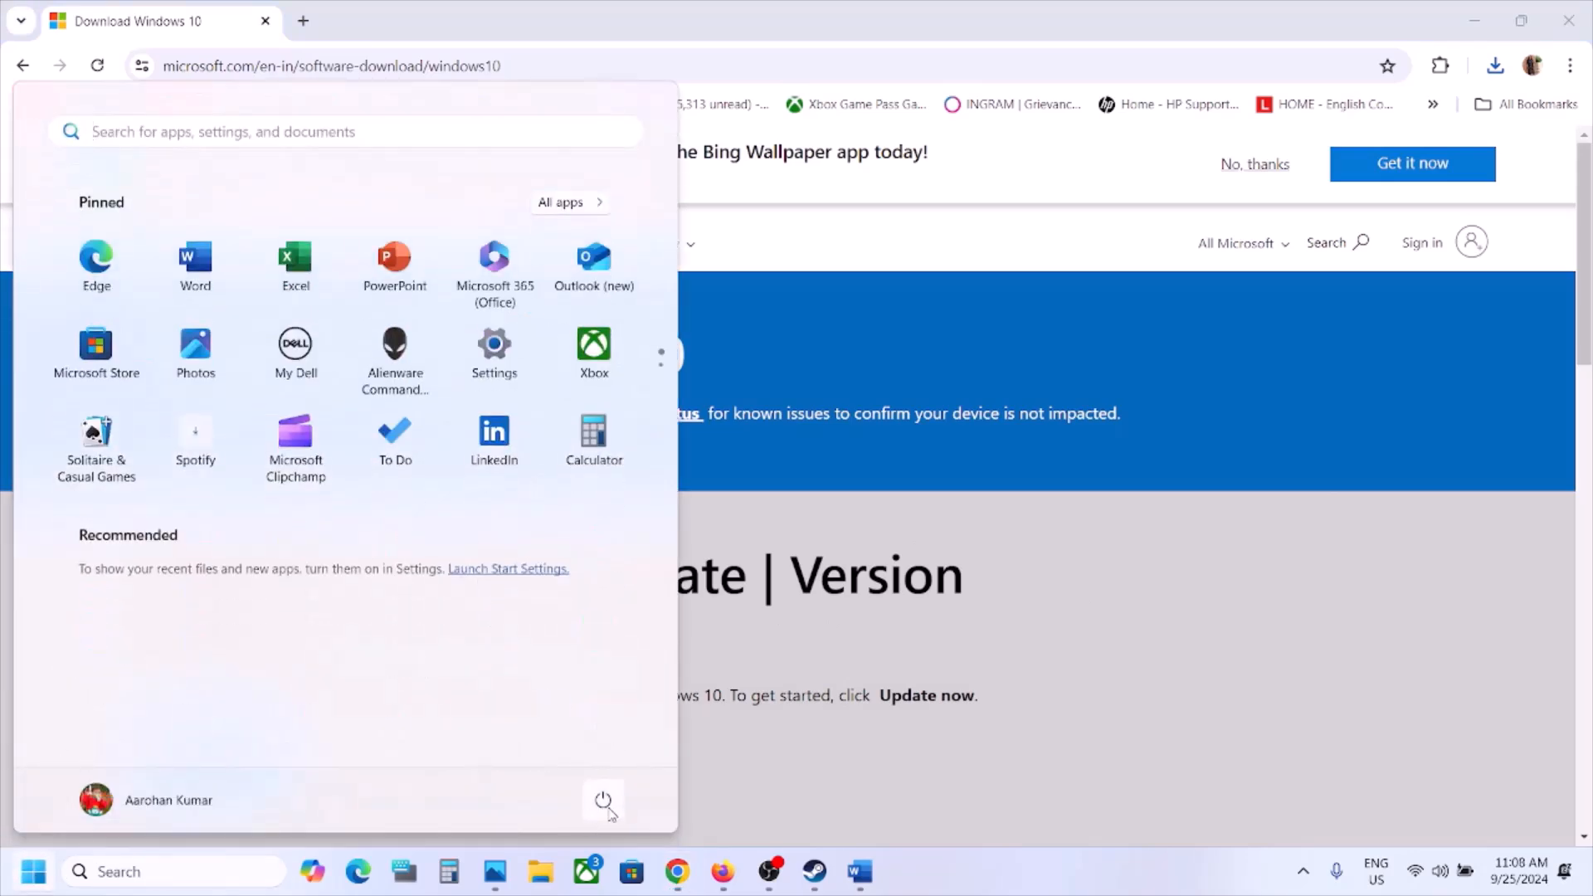
{"action": "left_click", "coordinate": [603, 800]}
{"action": "left_click", "coordinate": [1099, 728]}
{"action": "left_click", "coordinate": [1099, 728]}
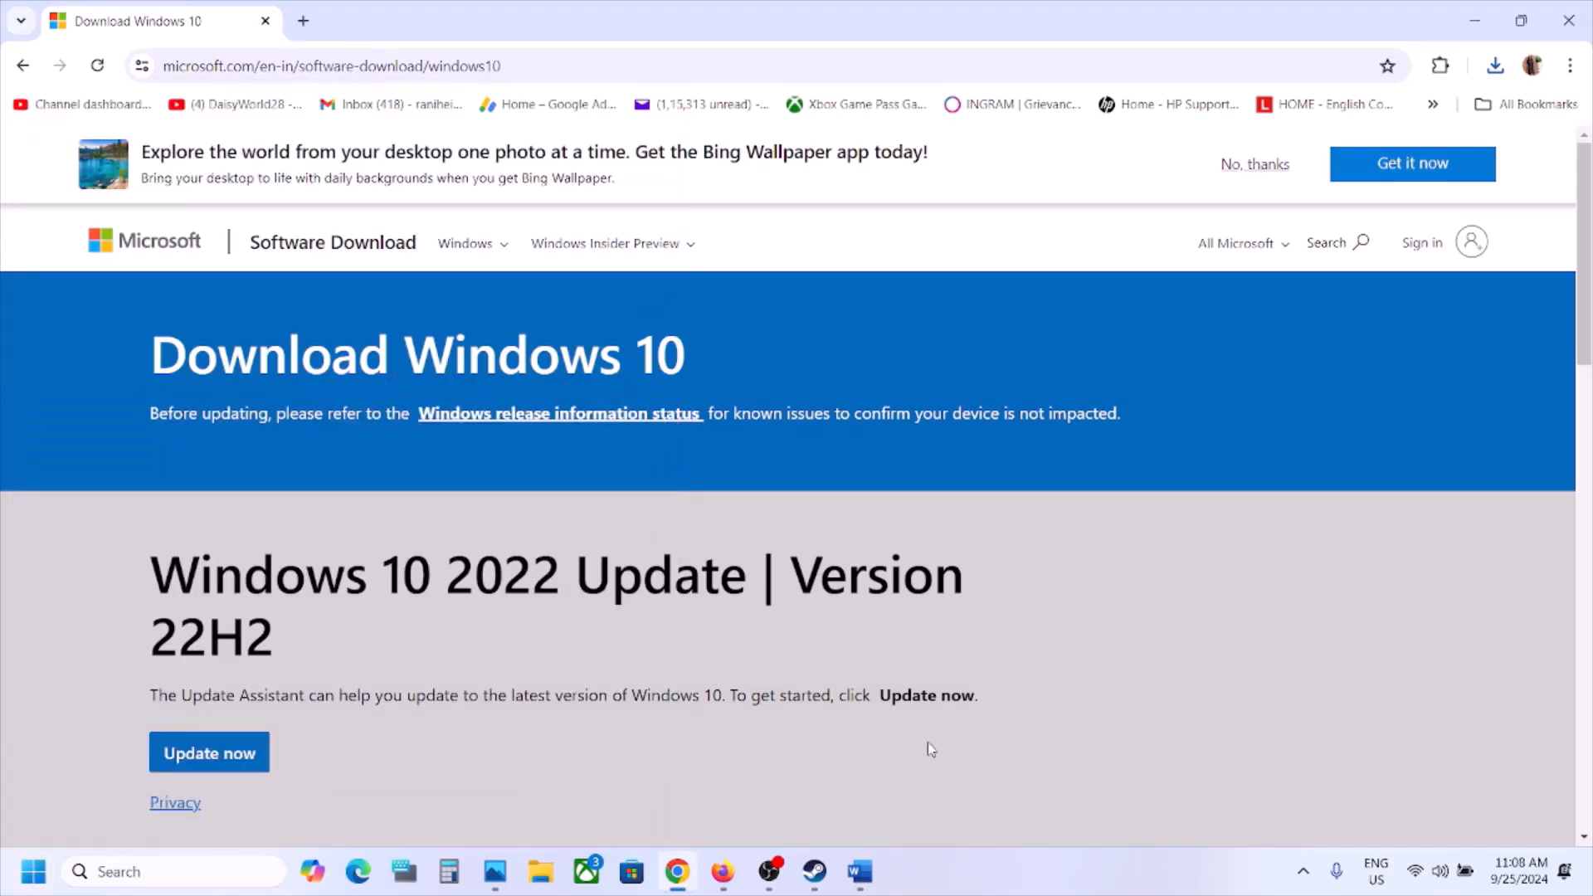
Read Step 3 about launch options in the Word notes and return to Steam.
{"action": "left_click", "coordinate": [814, 871]}
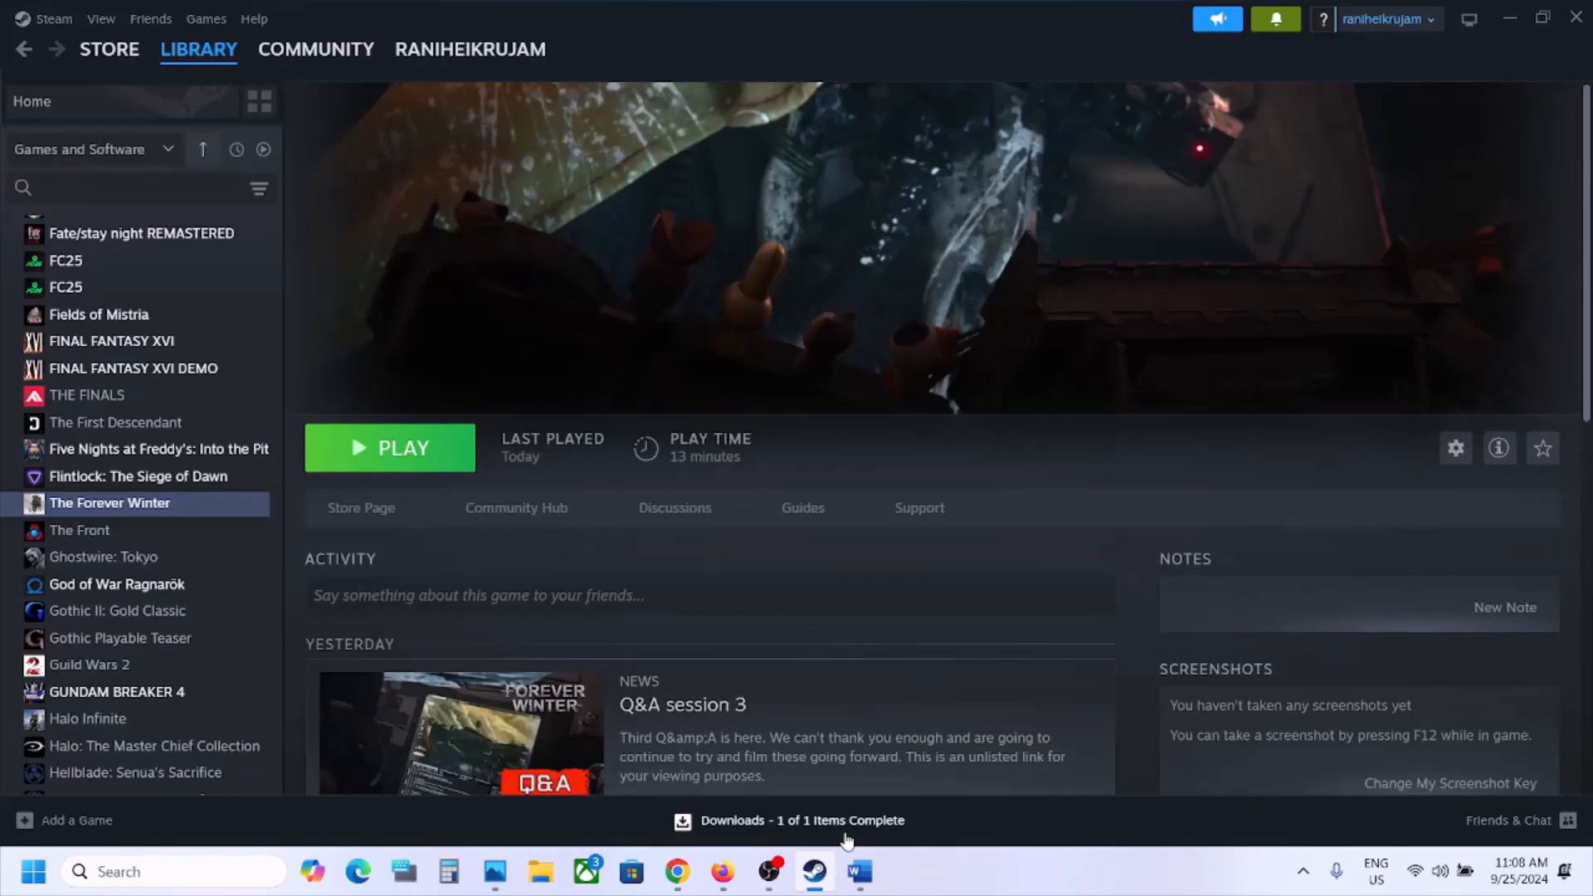
{"action": "left_click", "coordinate": [859, 871]}
{"action": "scroll", "coordinate": [704, 560], "scroll_direction": "down", "scroll_amount": 2}
{"action": "scroll", "coordinate": [704, 561], "scroll_direction": "down", "scroll_amount": 2}
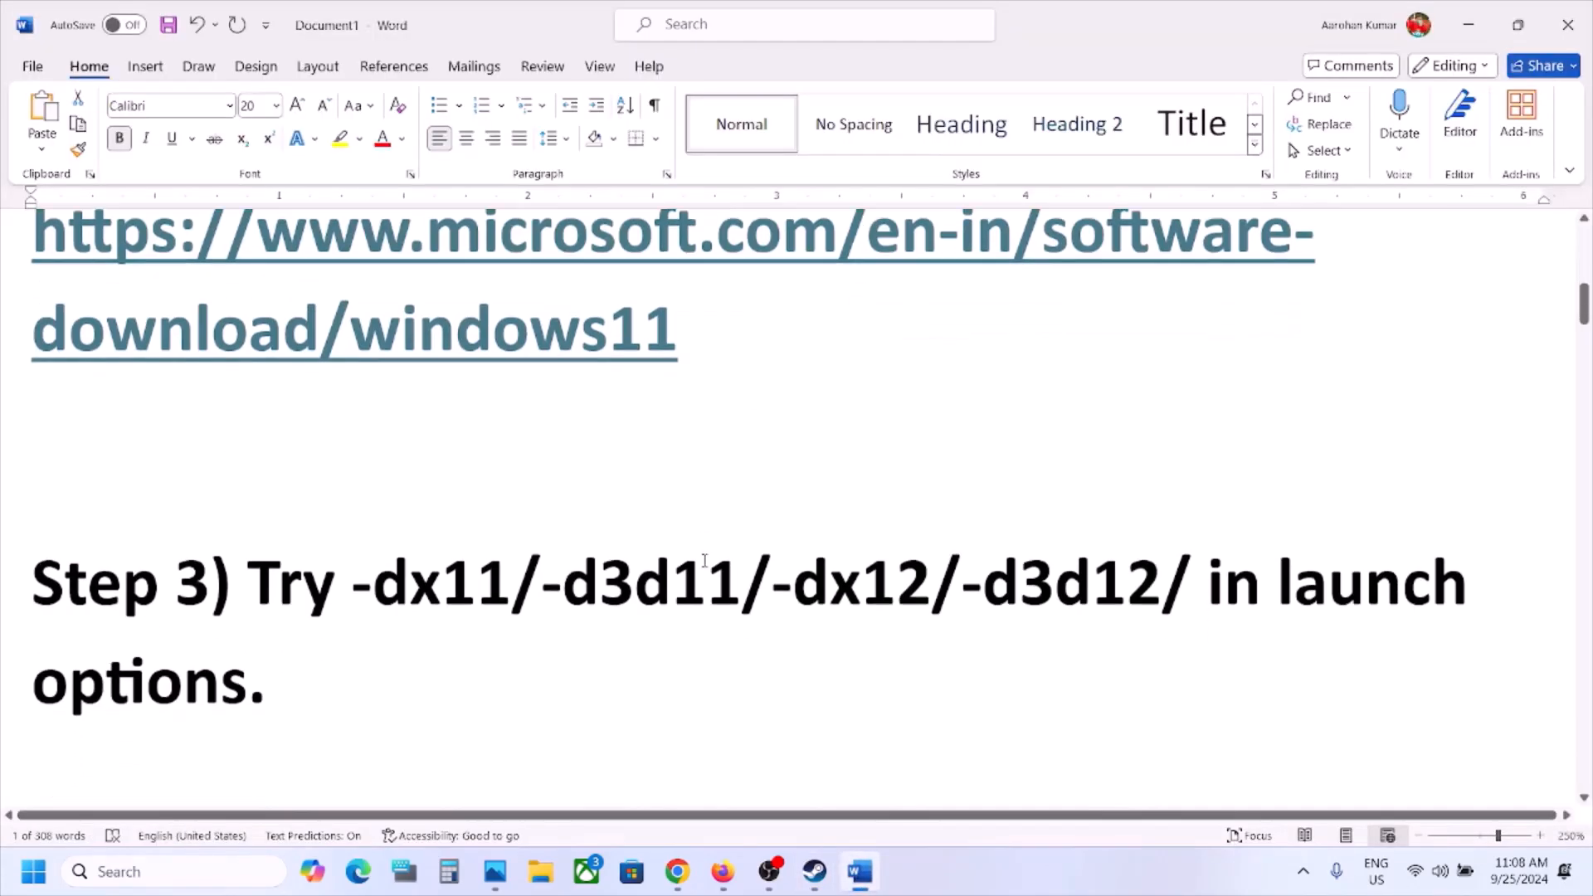
{"action": "left_click", "coordinate": [1467, 27]}
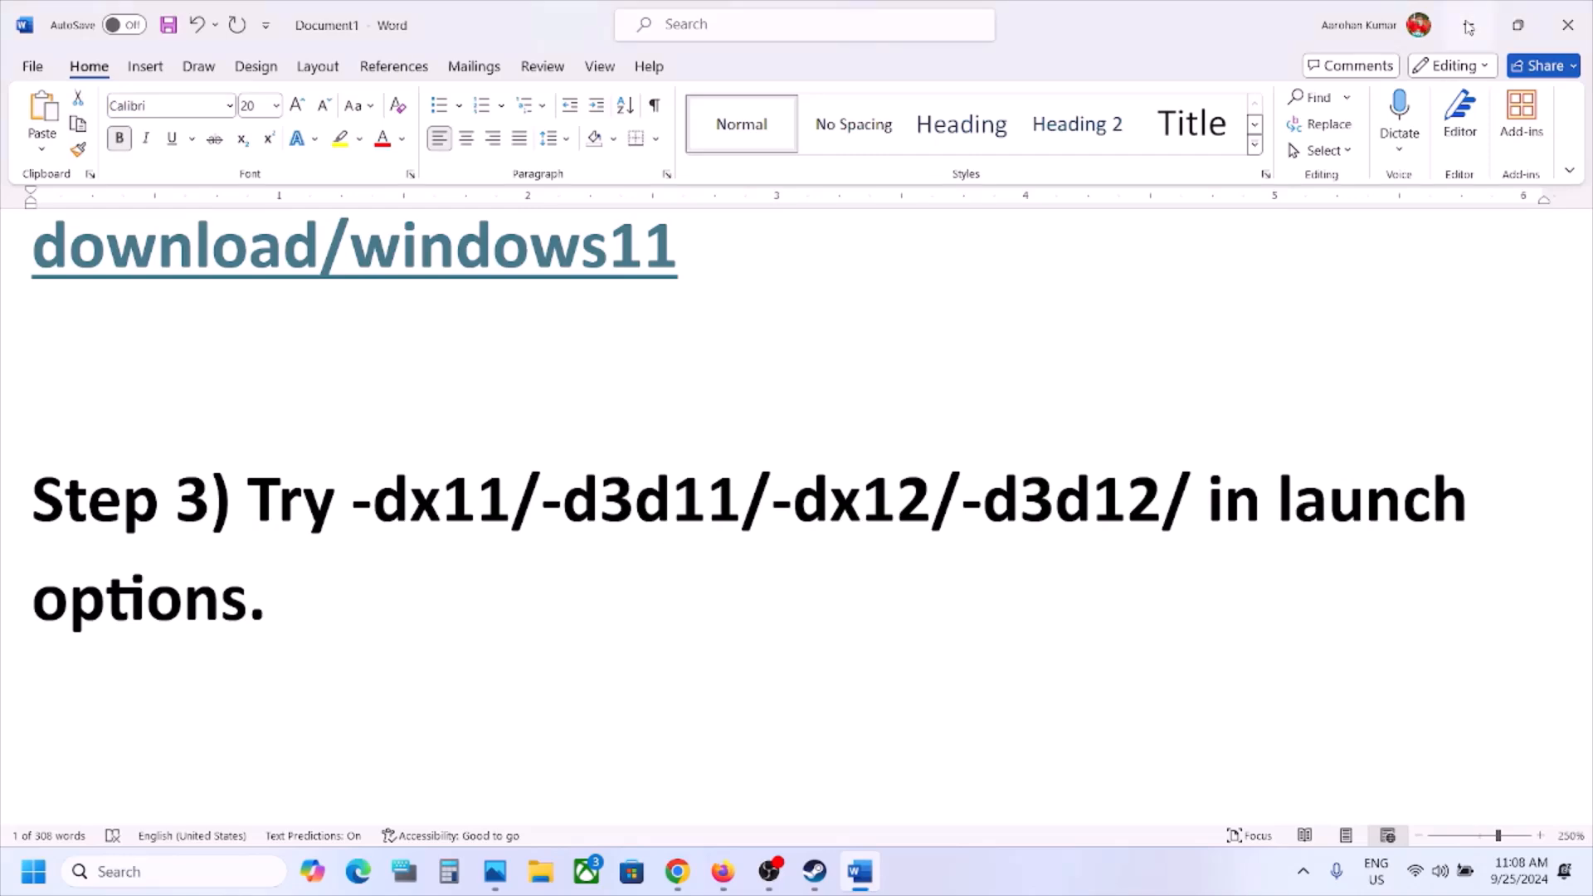
Set the launch options of The Forever Winter to -dx11 and close its properties.
{"action": "right_click", "coordinate": [199, 515]}
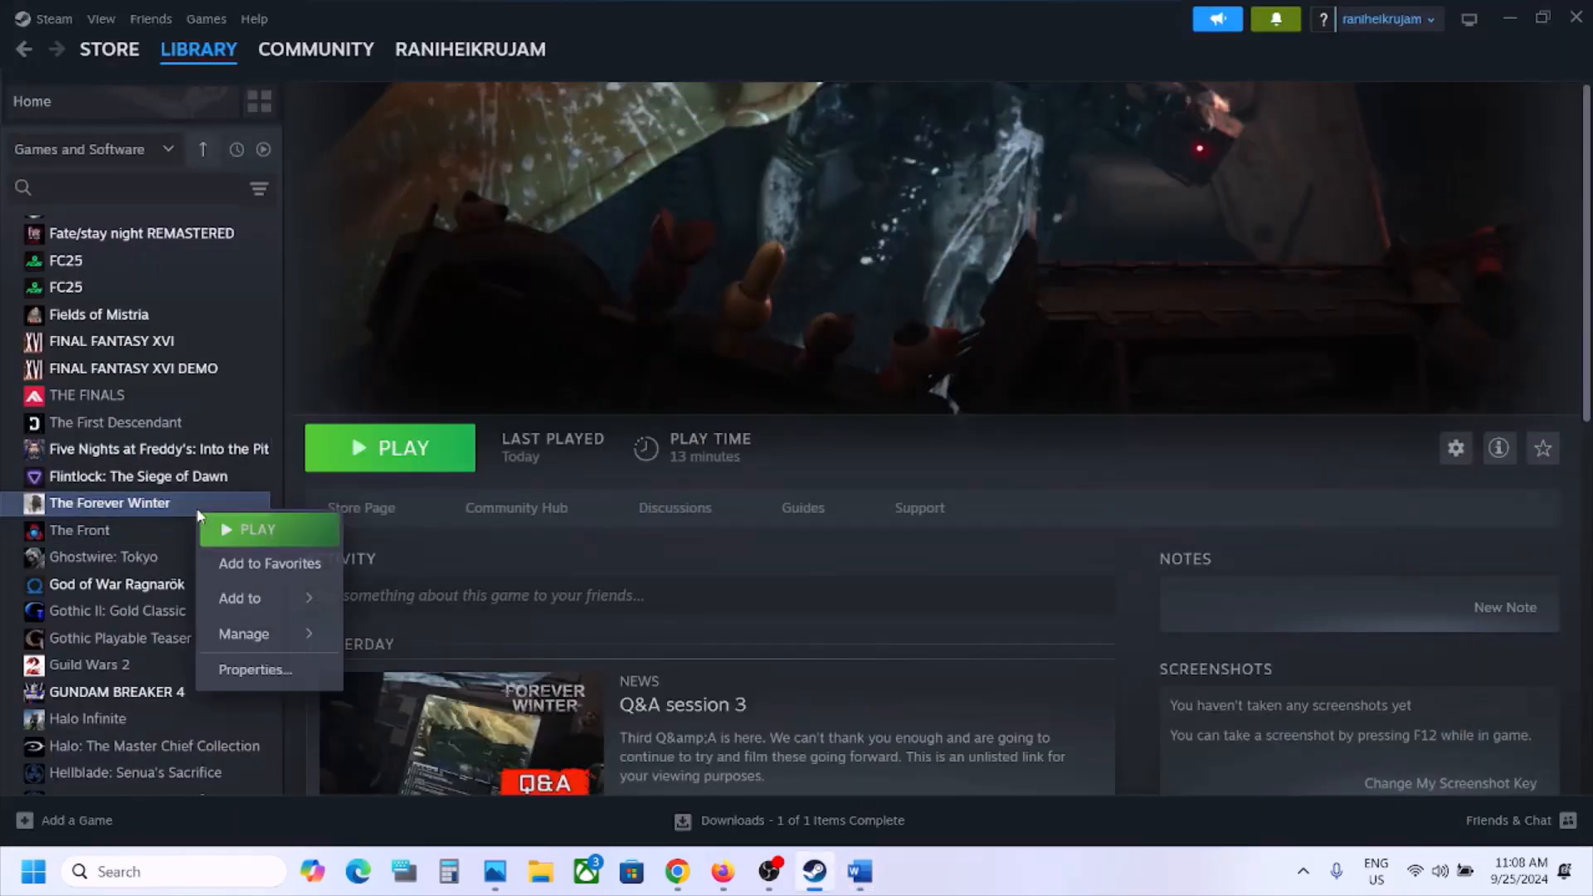
{"action": "left_click", "coordinate": [254, 669]}
{"action": "left_click", "coordinate": [683, 409]}
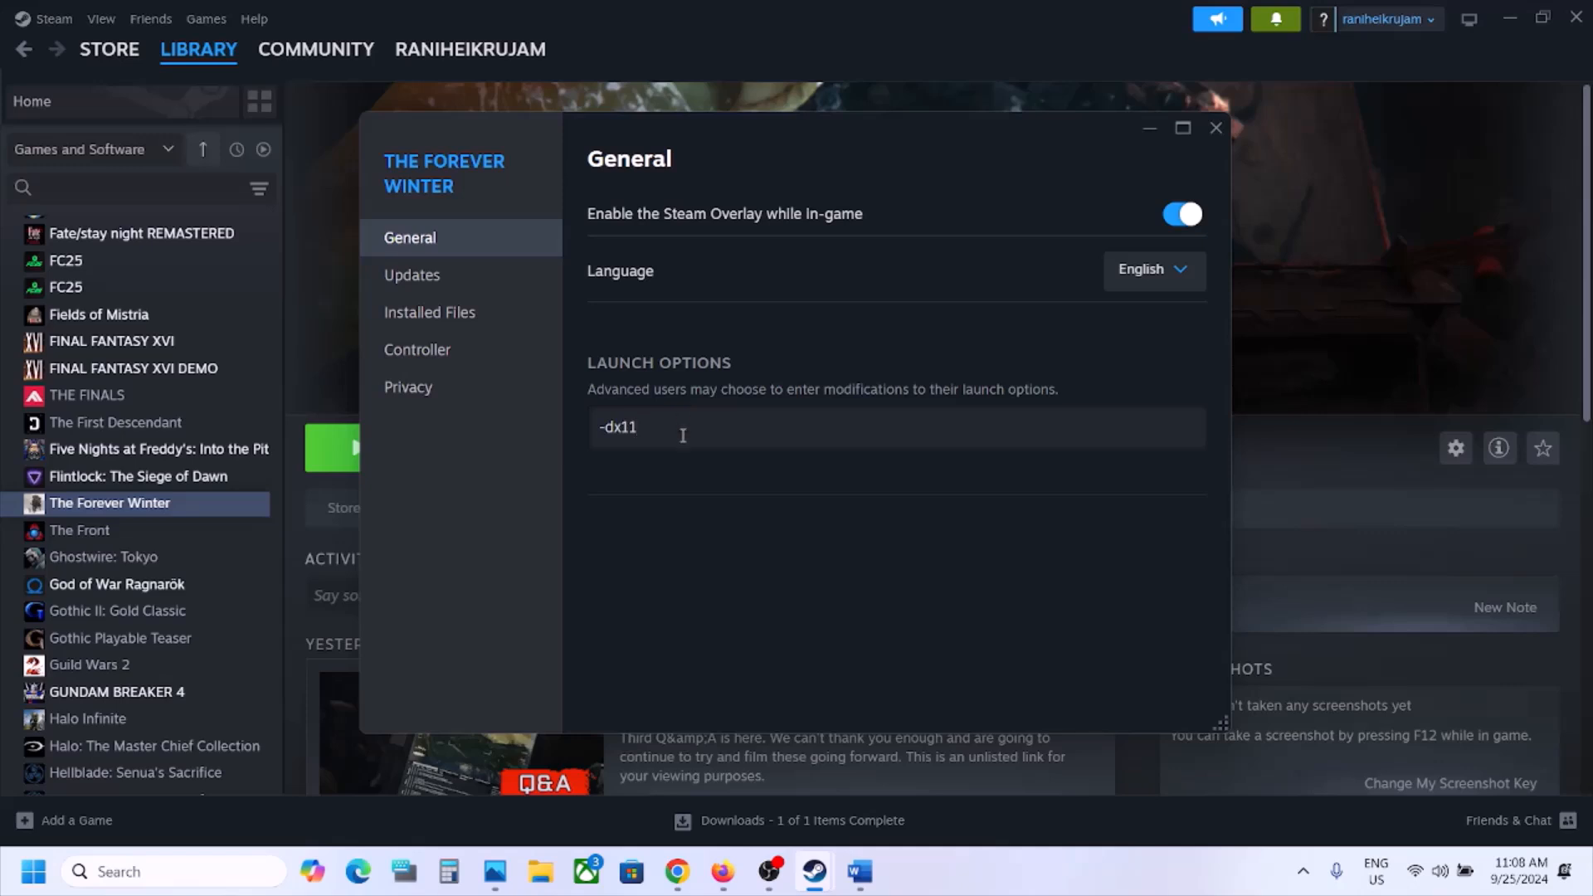
{"action": "left_click", "coordinate": [1215, 128]}
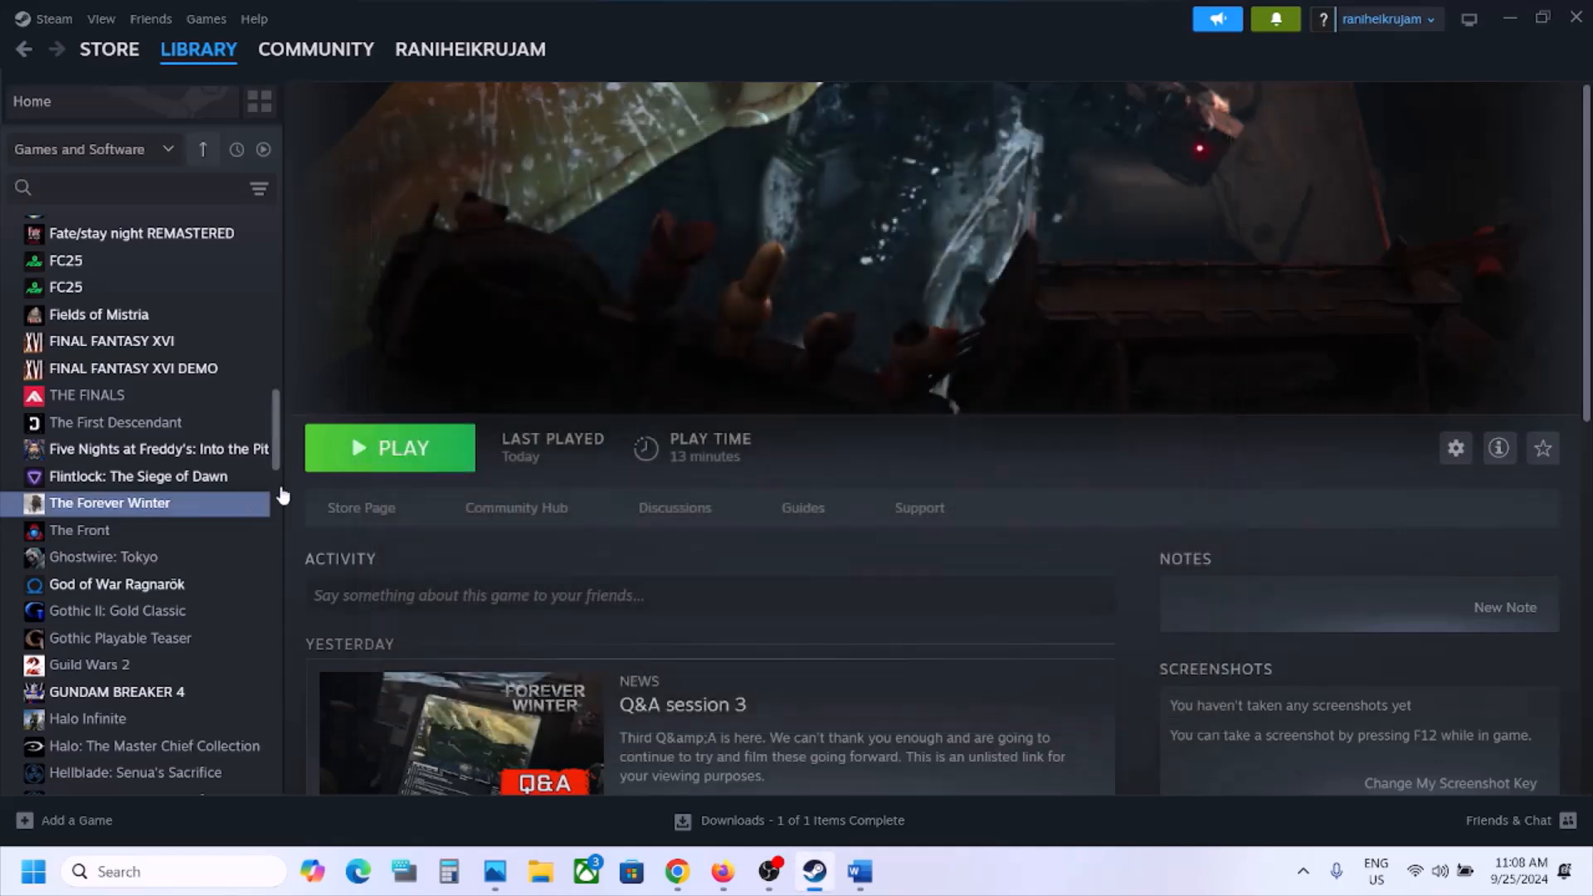
Reopen the properties of The Forever Winter and replace the launch option with -d3d11.
{"action": "right_click", "coordinate": [192, 501]}
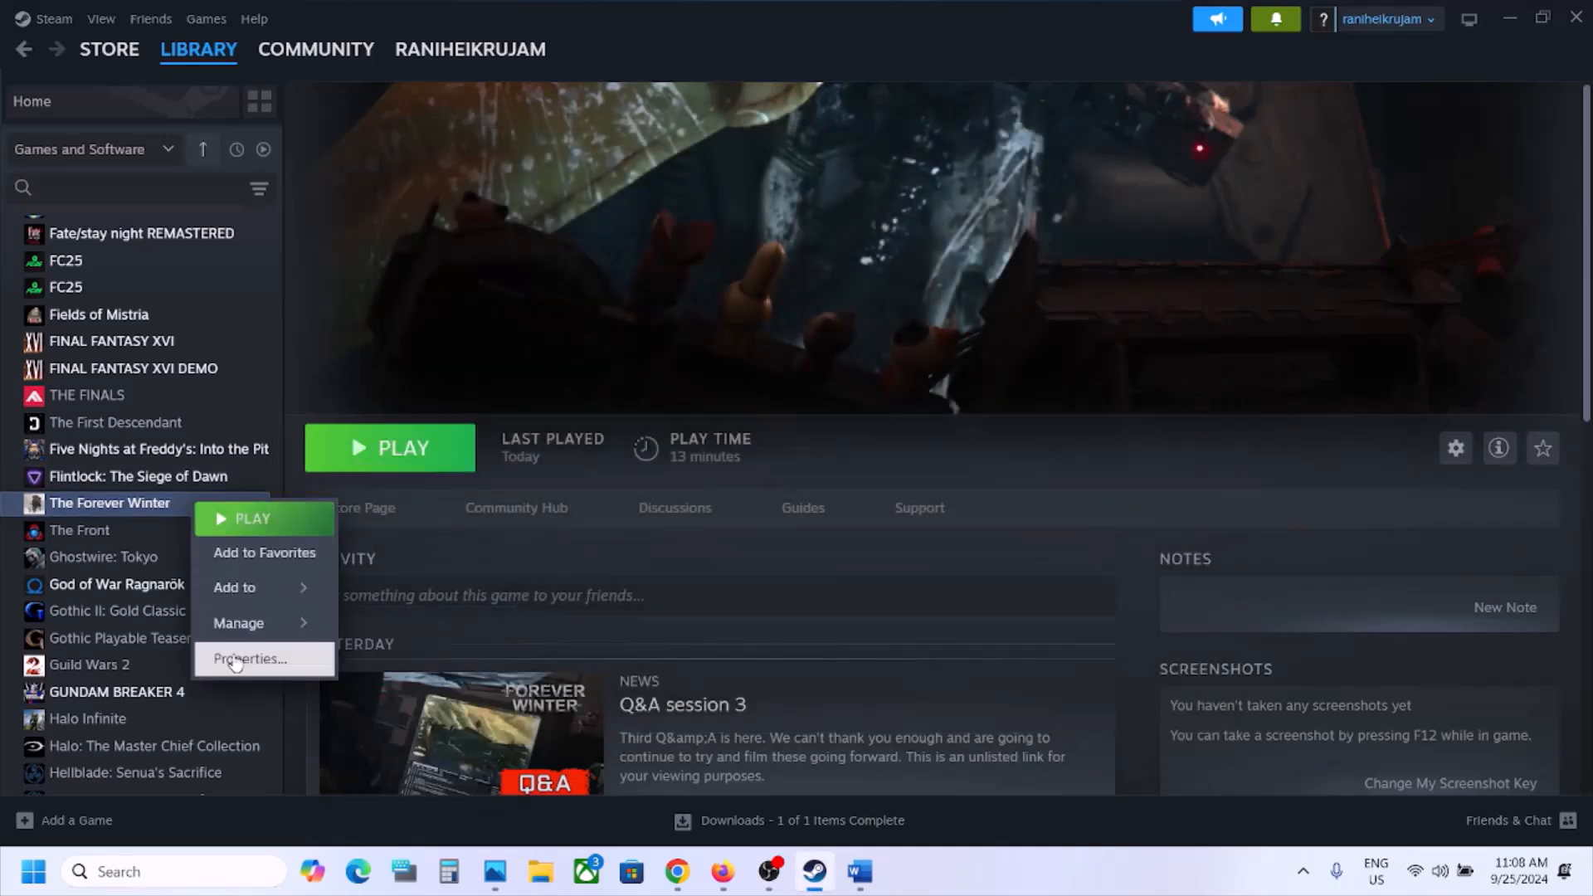
{"action": "left_click", "coordinate": [235, 659]}
{"action": "left_click", "coordinate": [682, 430]}
{"action": "key", "text": "ctrl+a"}
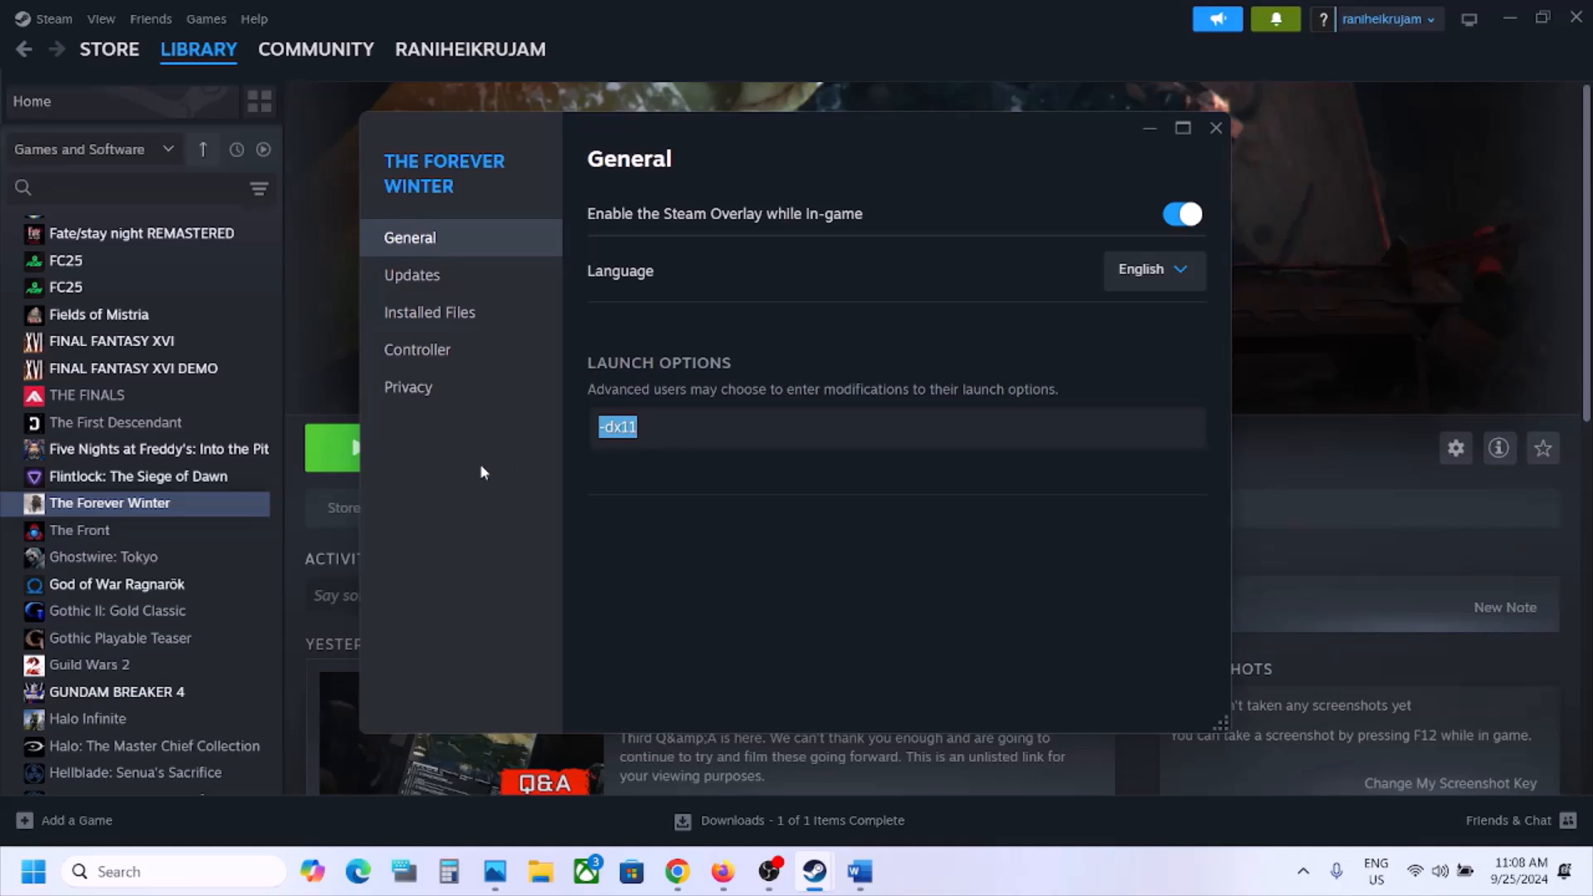
{"action": "type", "text": "-d3d11"}
Try -dx12 and -d3d12 in turn as the game's launch option.
{"action": "left_click_drag", "start_coordinate": [670, 433], "coordinate": [525, 438]}
{"action": "type", "text": "-dx12"}
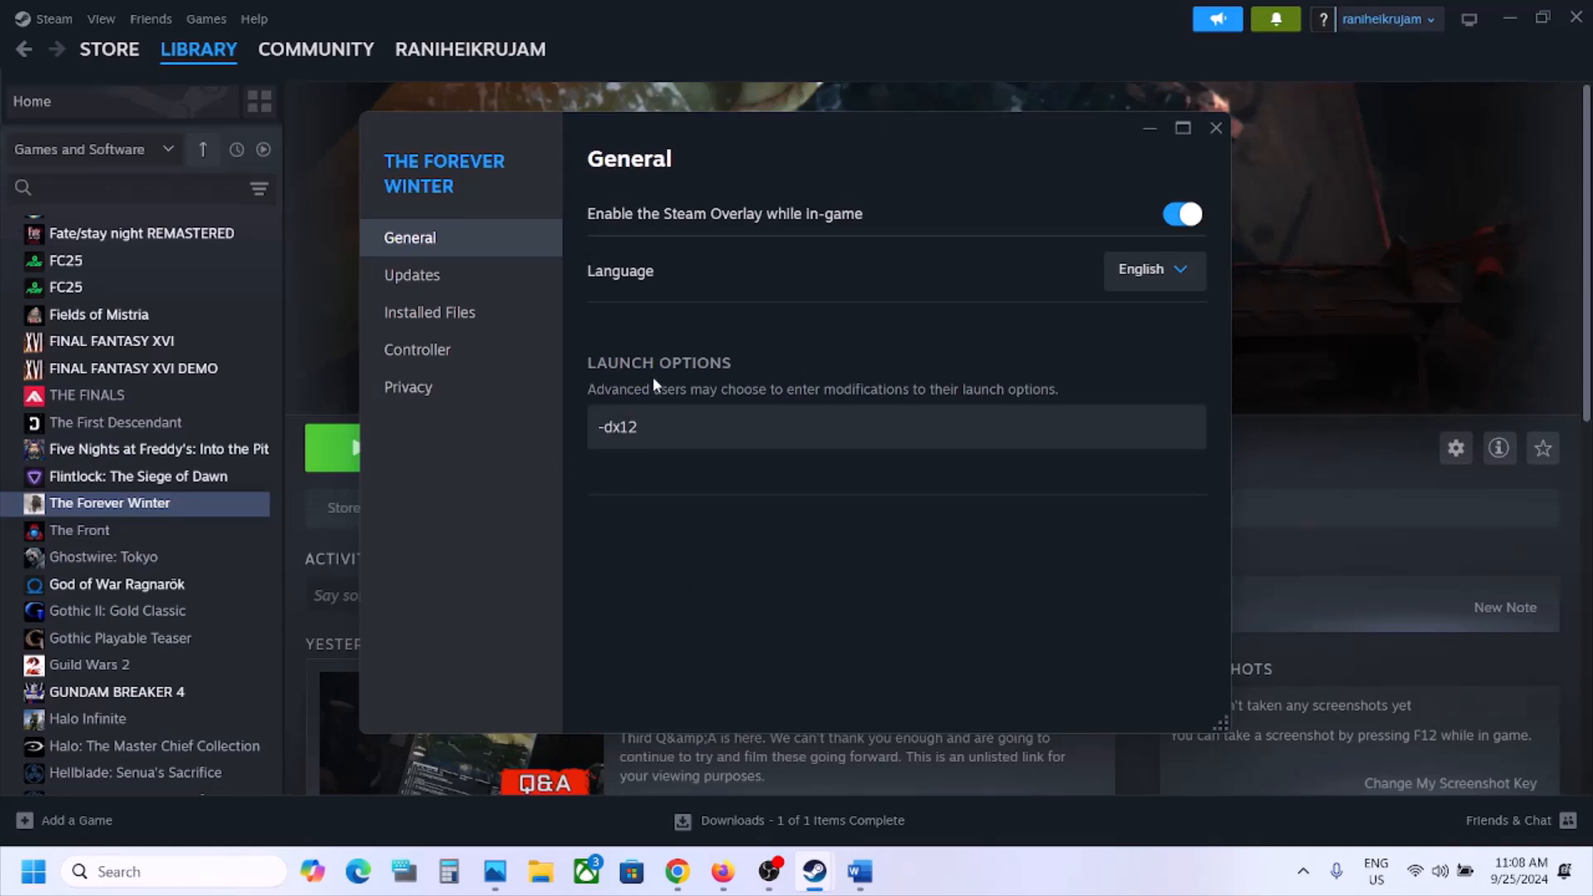
{"action": "left_click_drag", "start_coordinate": [658, 428], "coordinate": [438, 479]}
{"action": "type", "text": "-"}
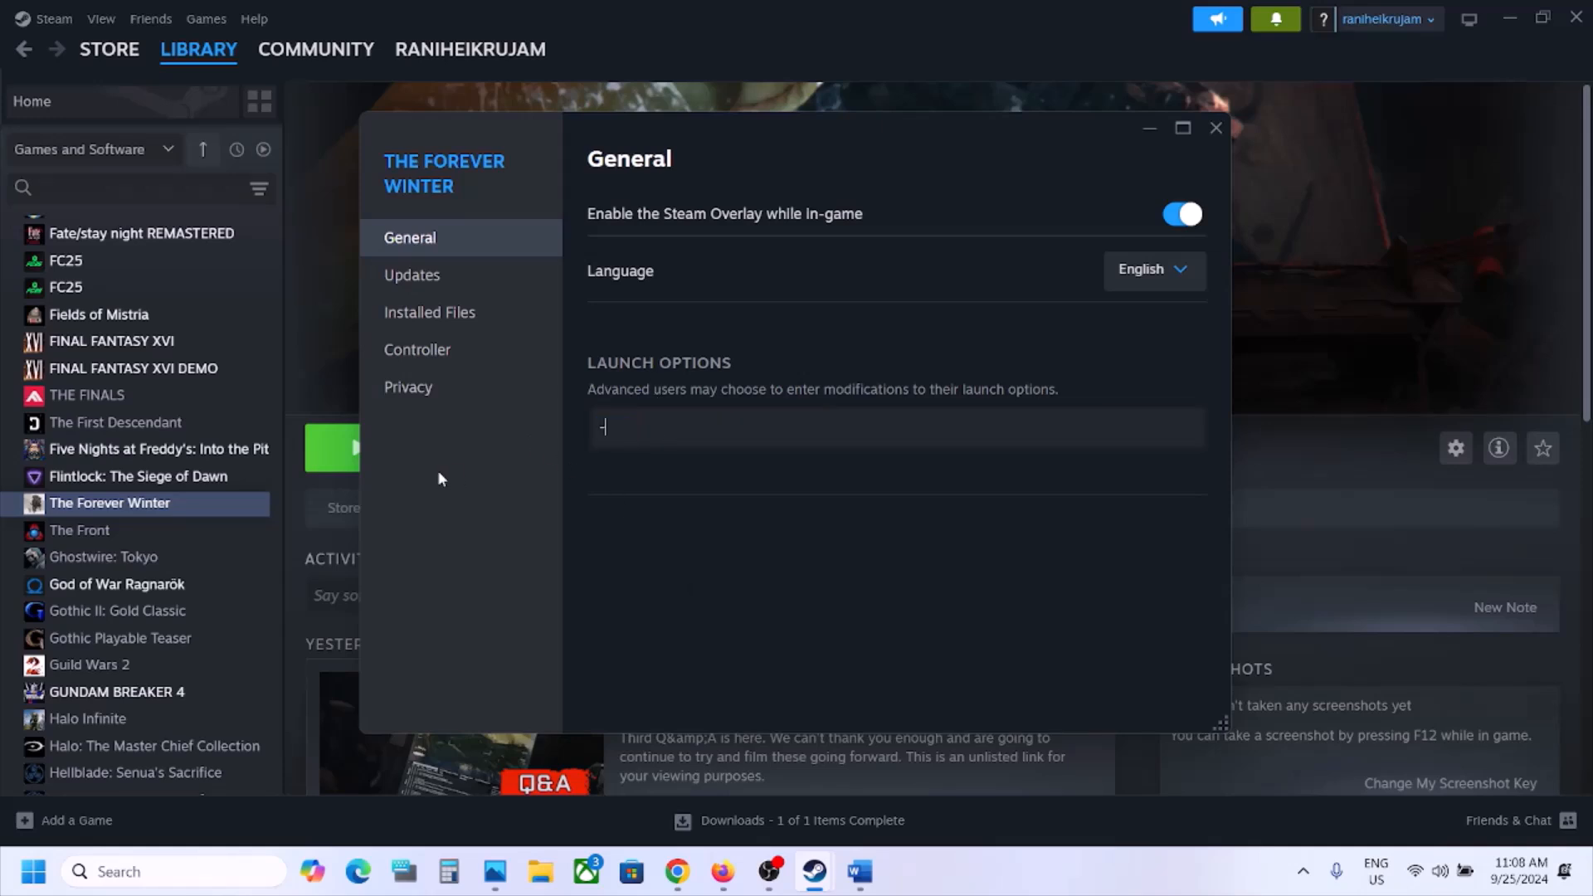
{"action": "type", "text": "d3d12"}
Clear the launch options of The Forever Winter and close its properties.
{"action": "left_click_drag", "start_coordinate": [741, 429], "coordinate": [506, 426]}
{"action": "key", "text": "BackSpace"}
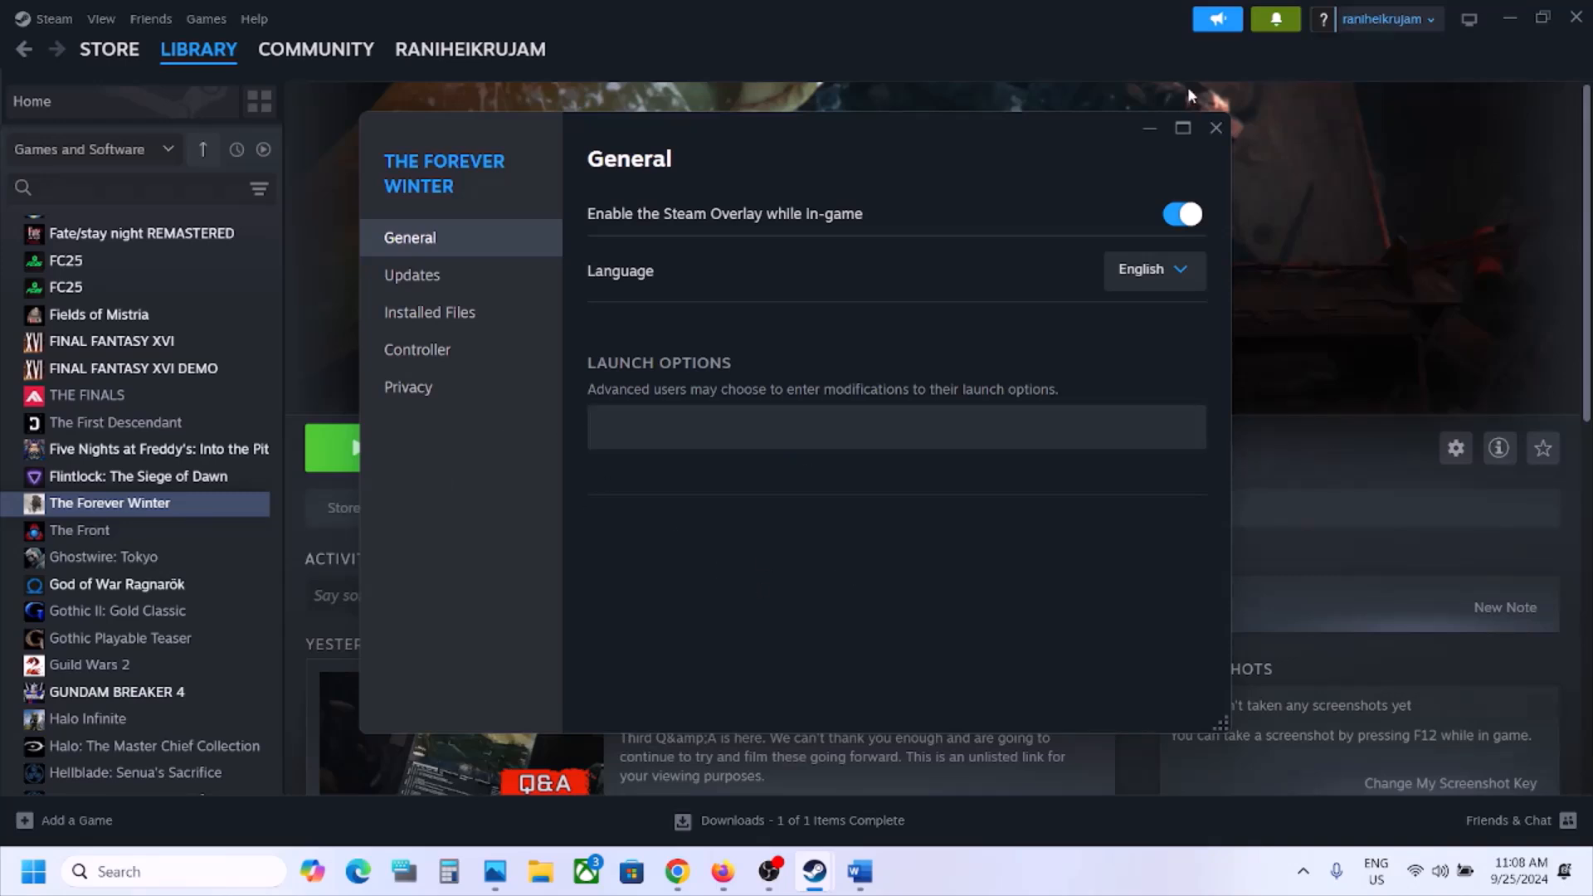
{"action": "left_click", "coordinate": [1215, 128]}
Switch to the Word notes and select the NVIDIA driver download link under Step 4.
{"action": "left_click", "coordinate": [860, 871]}
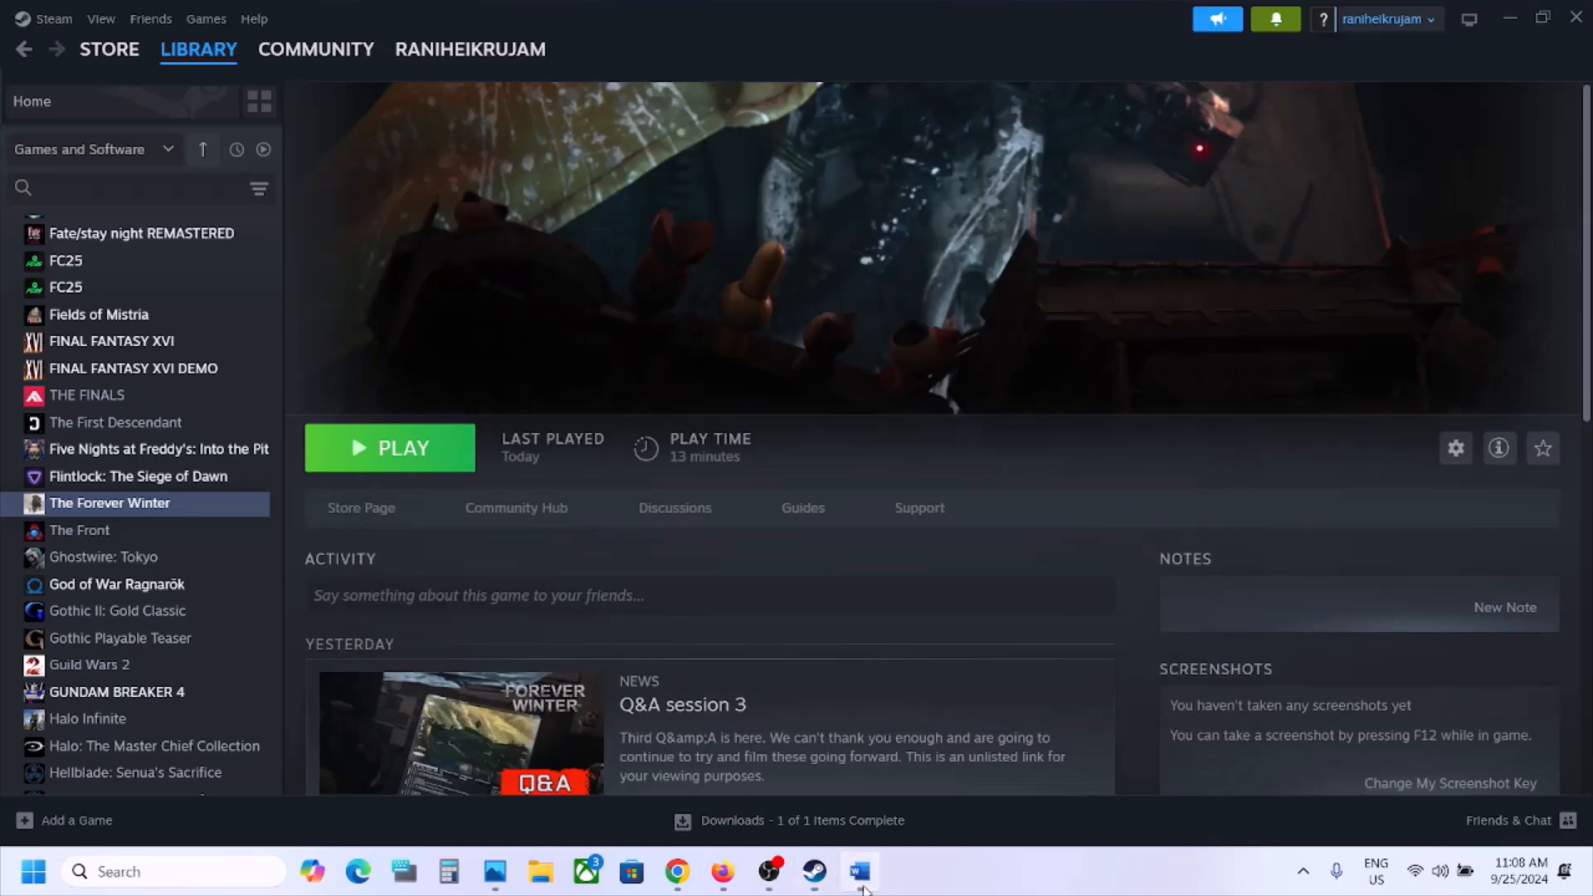
{"action": "scroll", "coordinate": [786, 543], "scroll_direction": "down", "scroll_amount": 7}
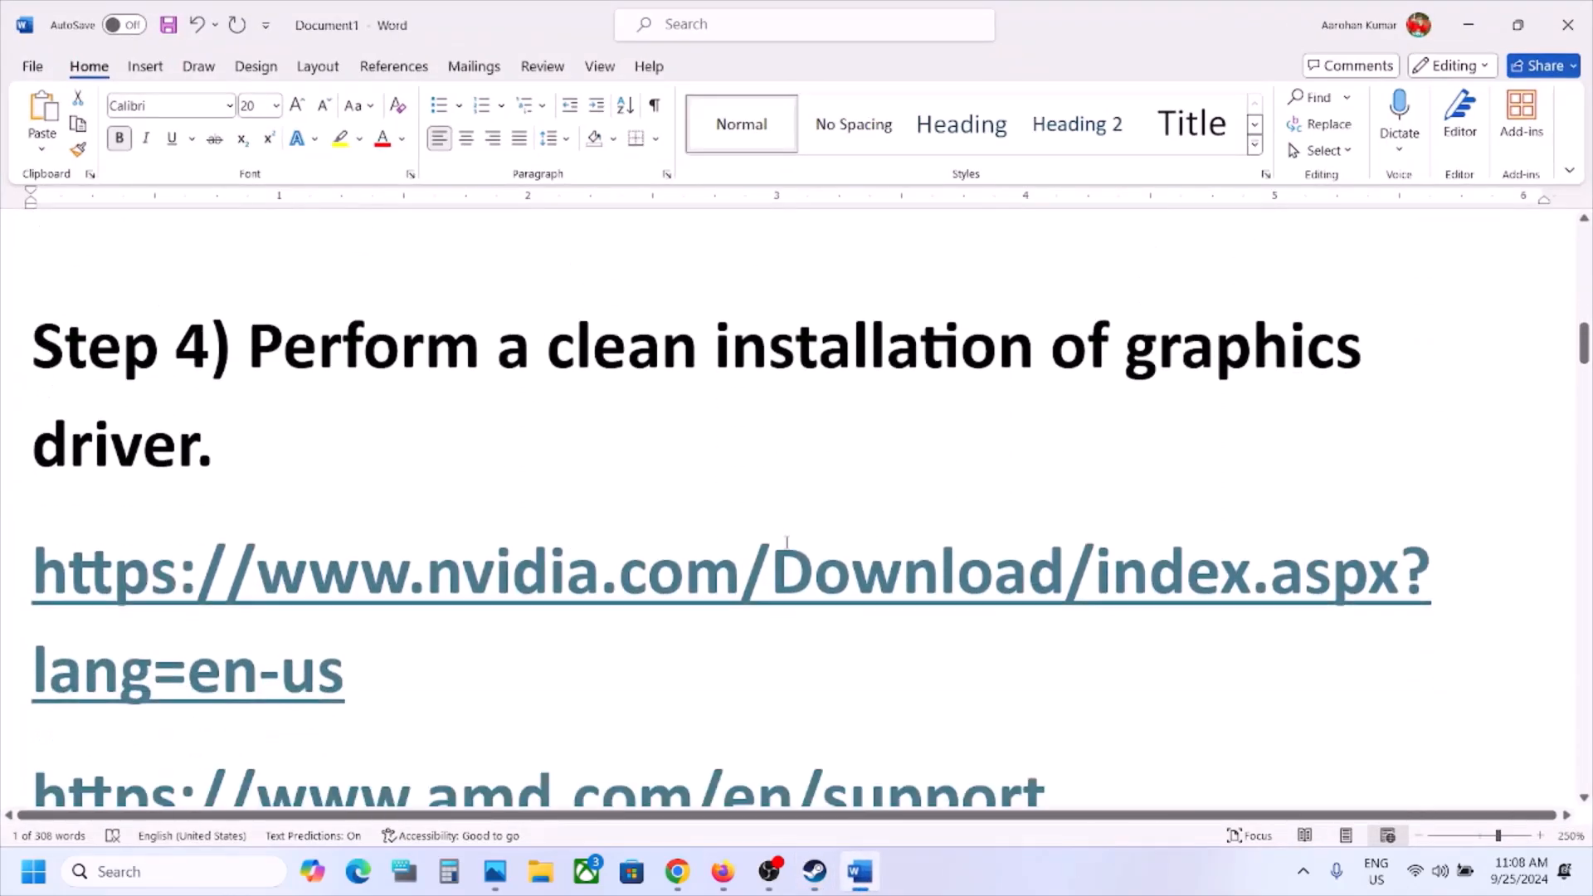
{"action": "triple_click", "coordinate": [390, 621]}
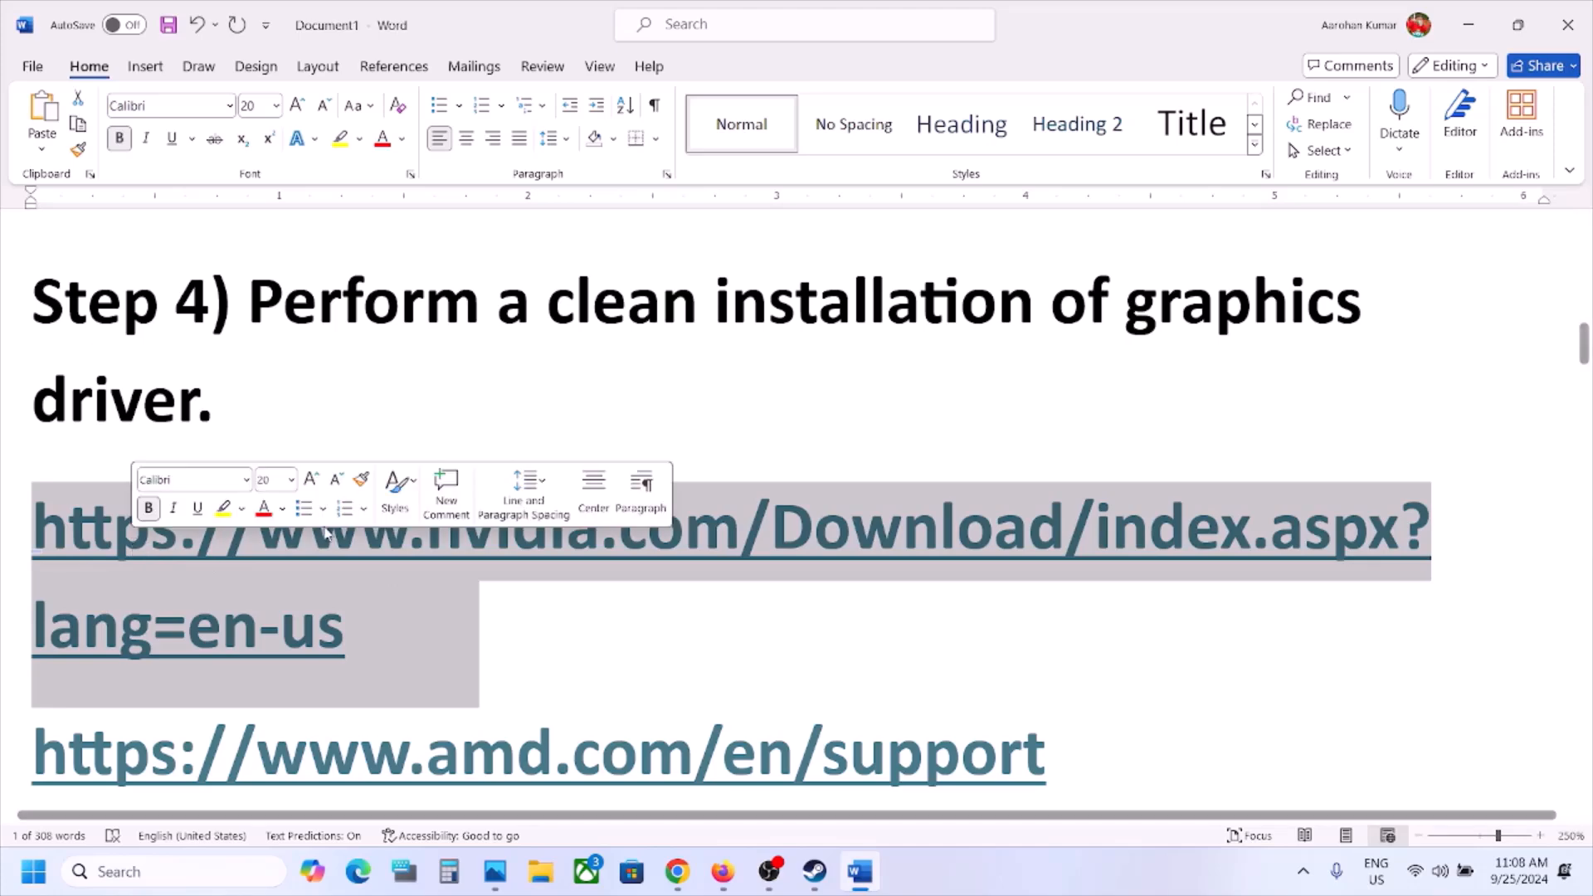
{"action": "scroll", "coordinate": [327, 535], "scroll_direction": "down", "scroll_amount": 2}
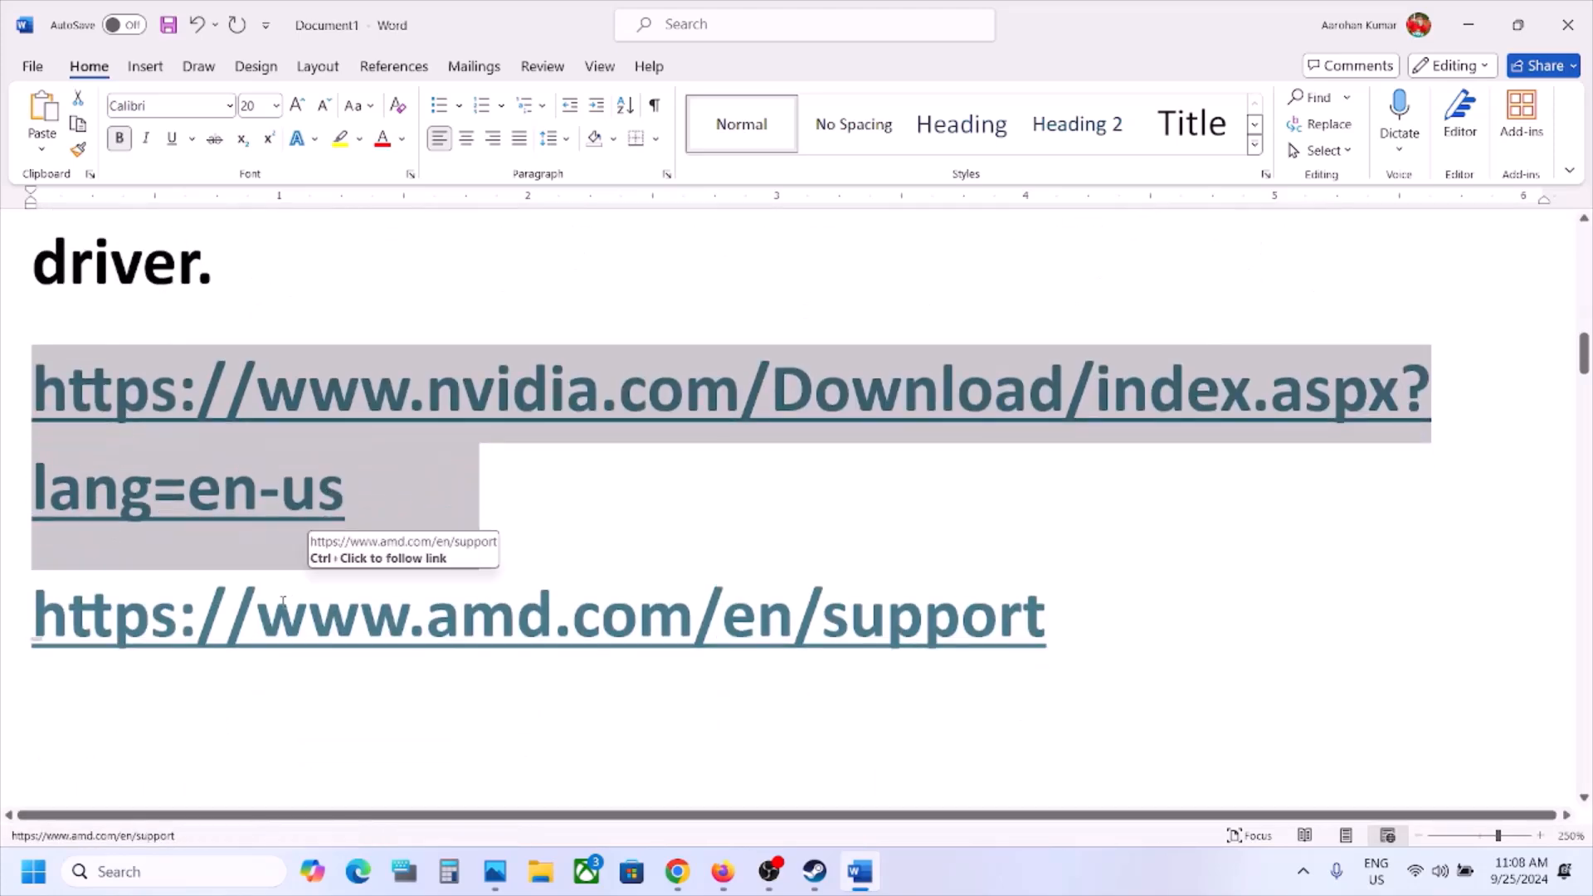
{"action": "left_click_drag", "start_coordinate": [256, 618], "coordinate": [757, 618]}
{"action": "triple_click", "coordinate": [467, 497]}
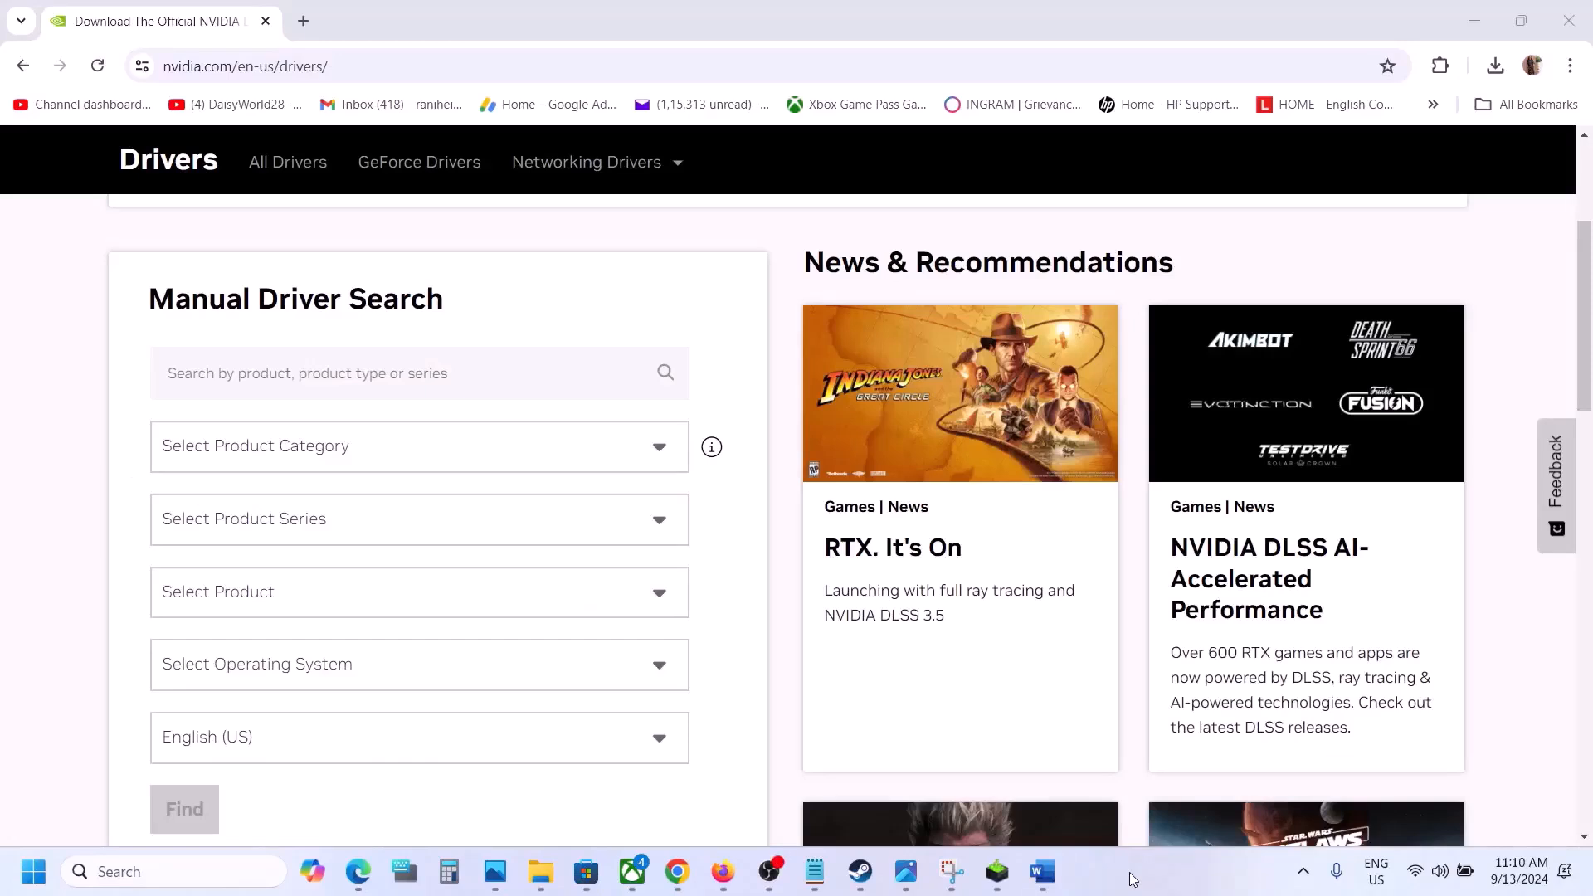
Set the manual driver search to GeForce, GeForce RTX 30 Series (Notebooks) and GeForce RTX 3050 Laptop GPU.
{"action": "left_click", "coordinate": [332, 455]}
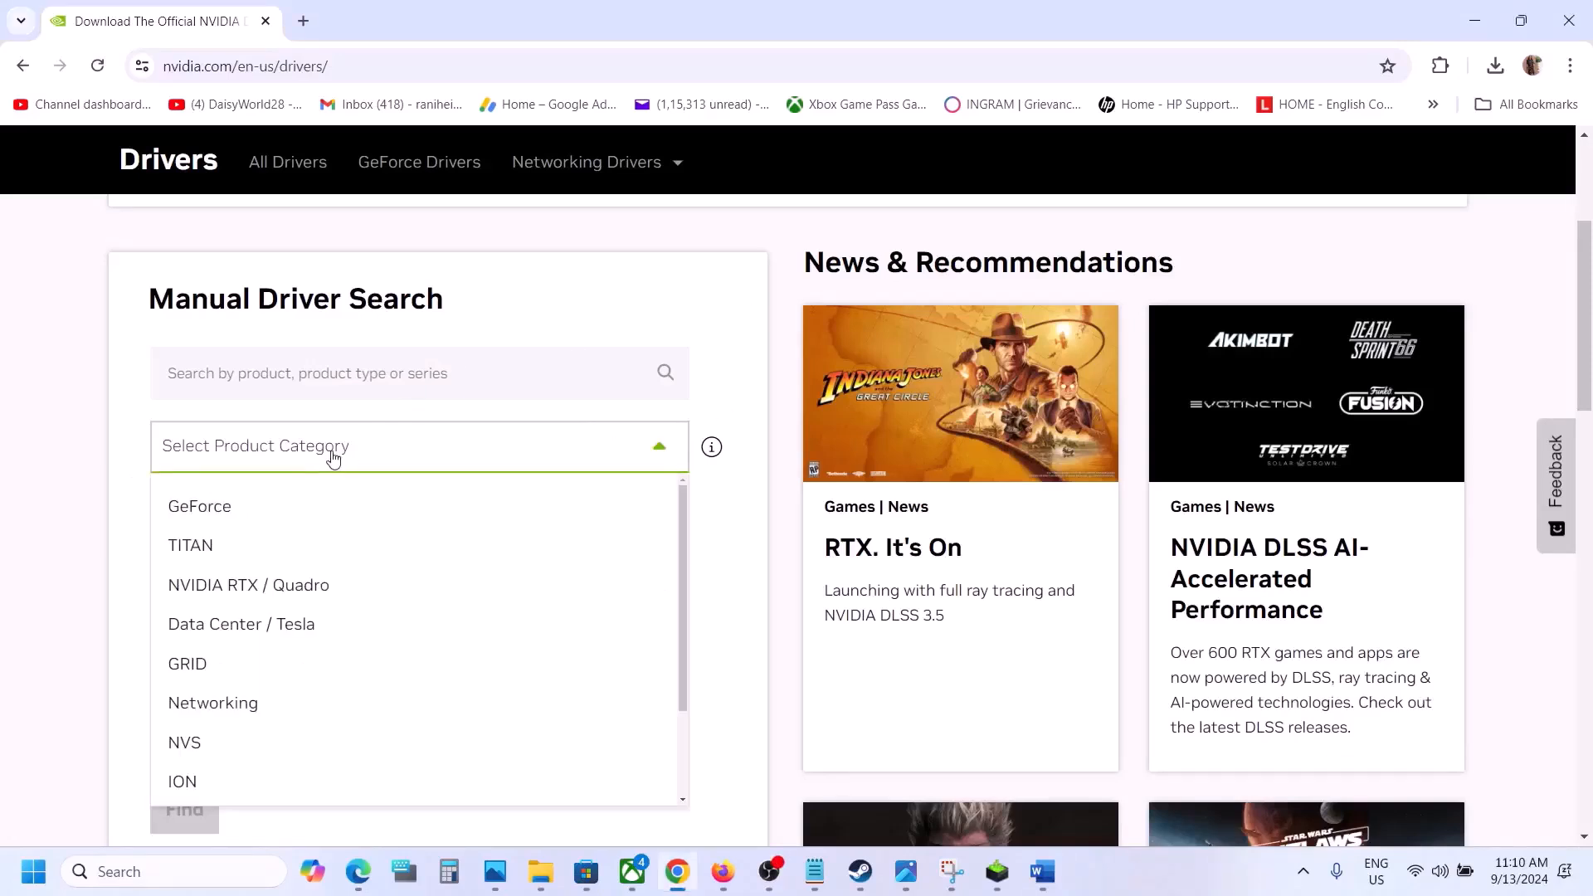
{"action": "left_click", "coordinate": [249, 518]}
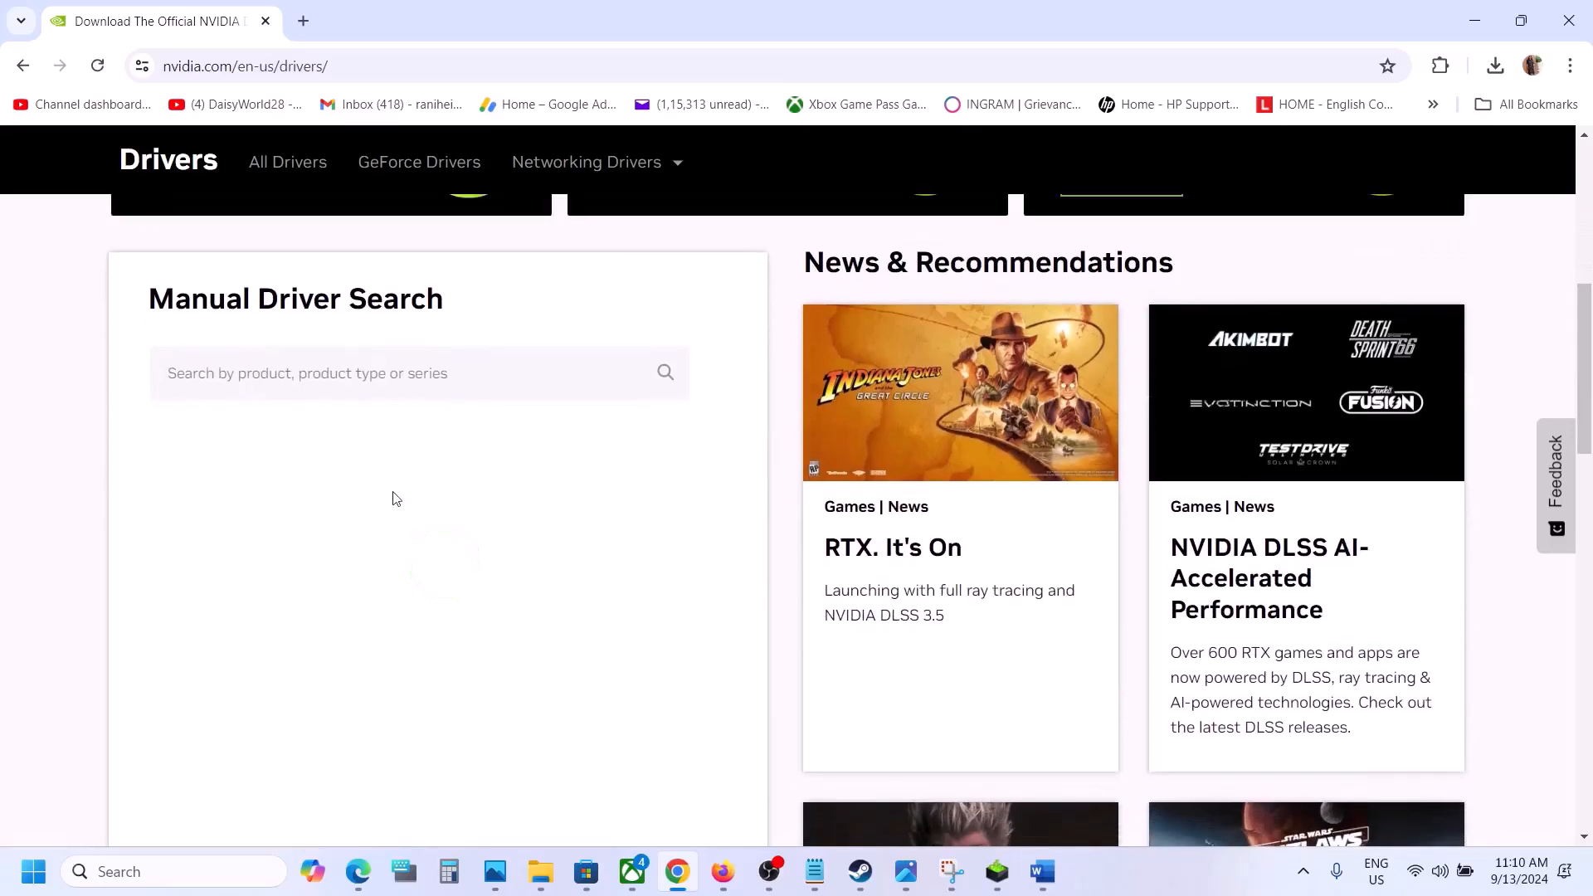
{"action": "left_click", "coordinate": [344, 523]}
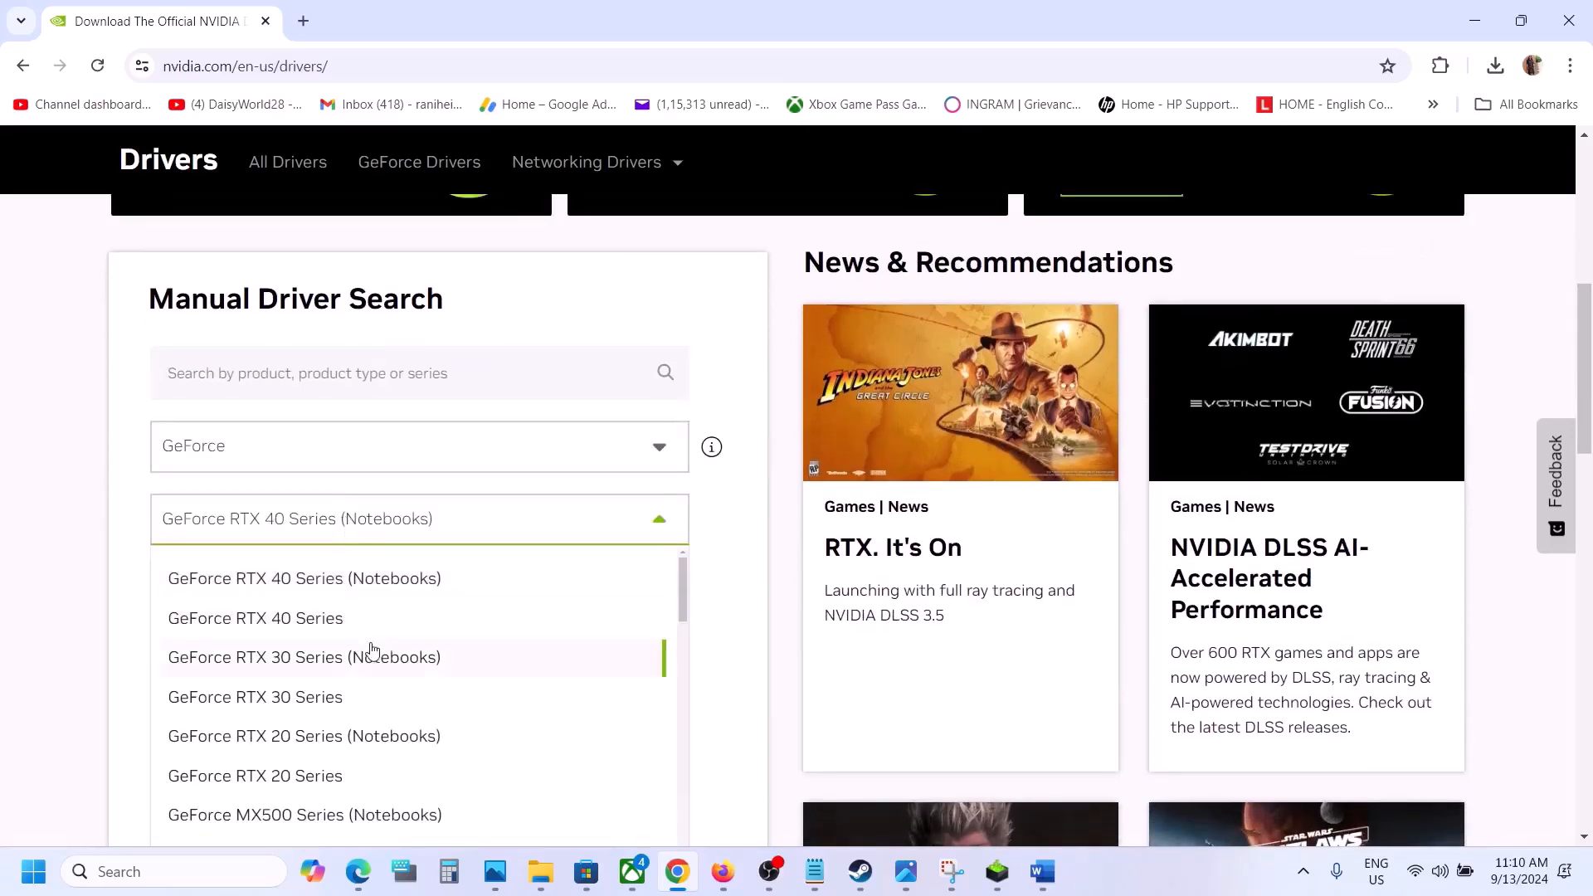
{"action": "left_click", "coordinate": [363, 668]}
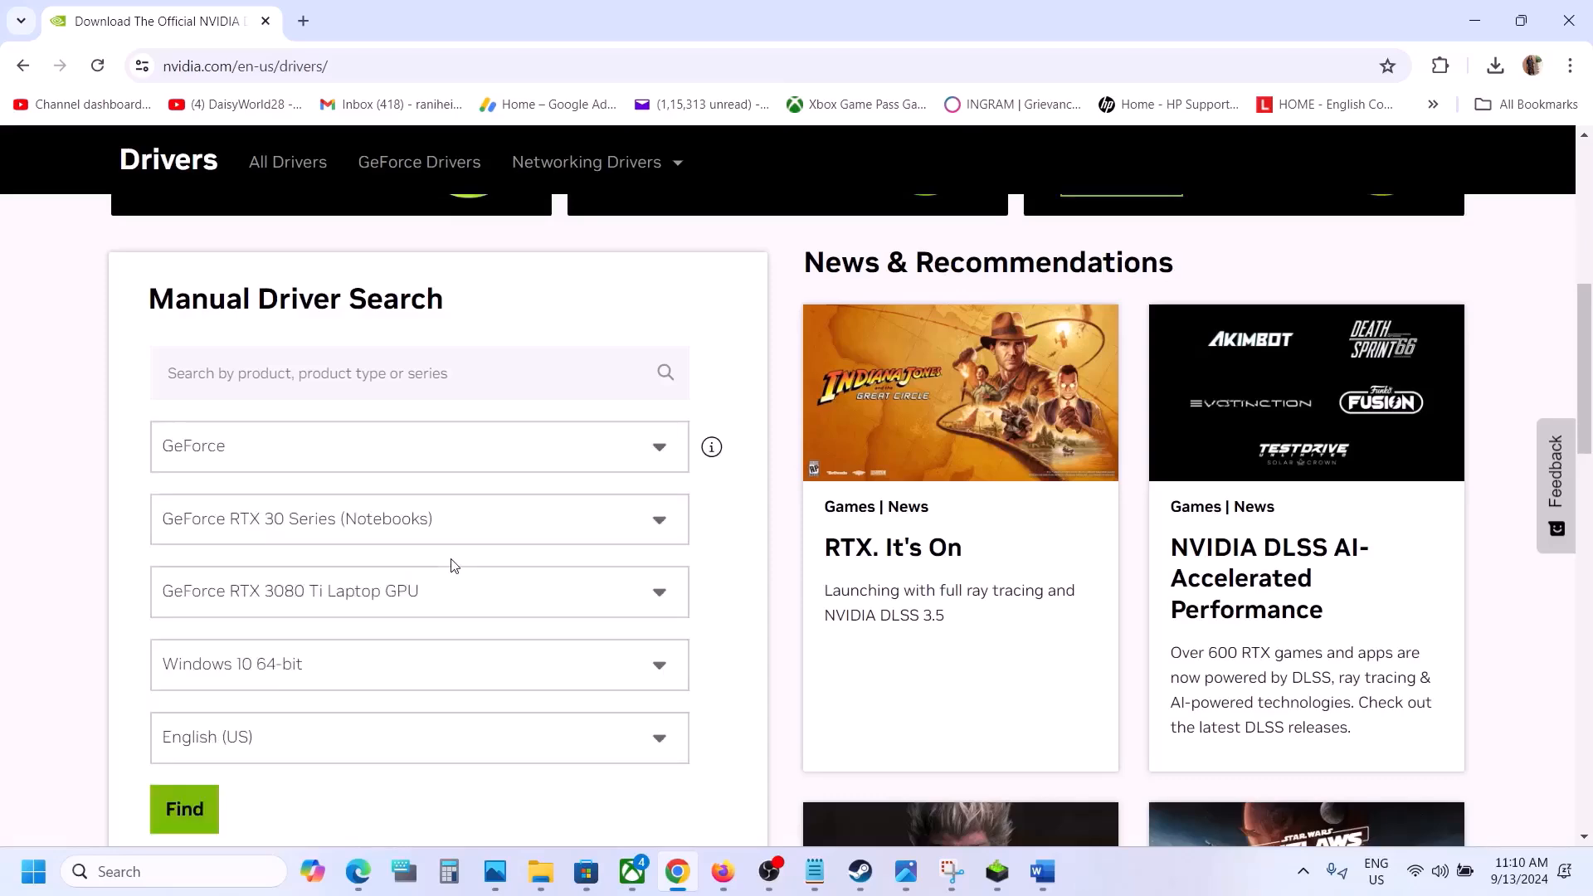
{"action": "left_click", "coordinate": [383, 592]}
{"action": "scroll", "coordinate": [397, 730], "scroll_direction": "down", "scroll_amount": 3}
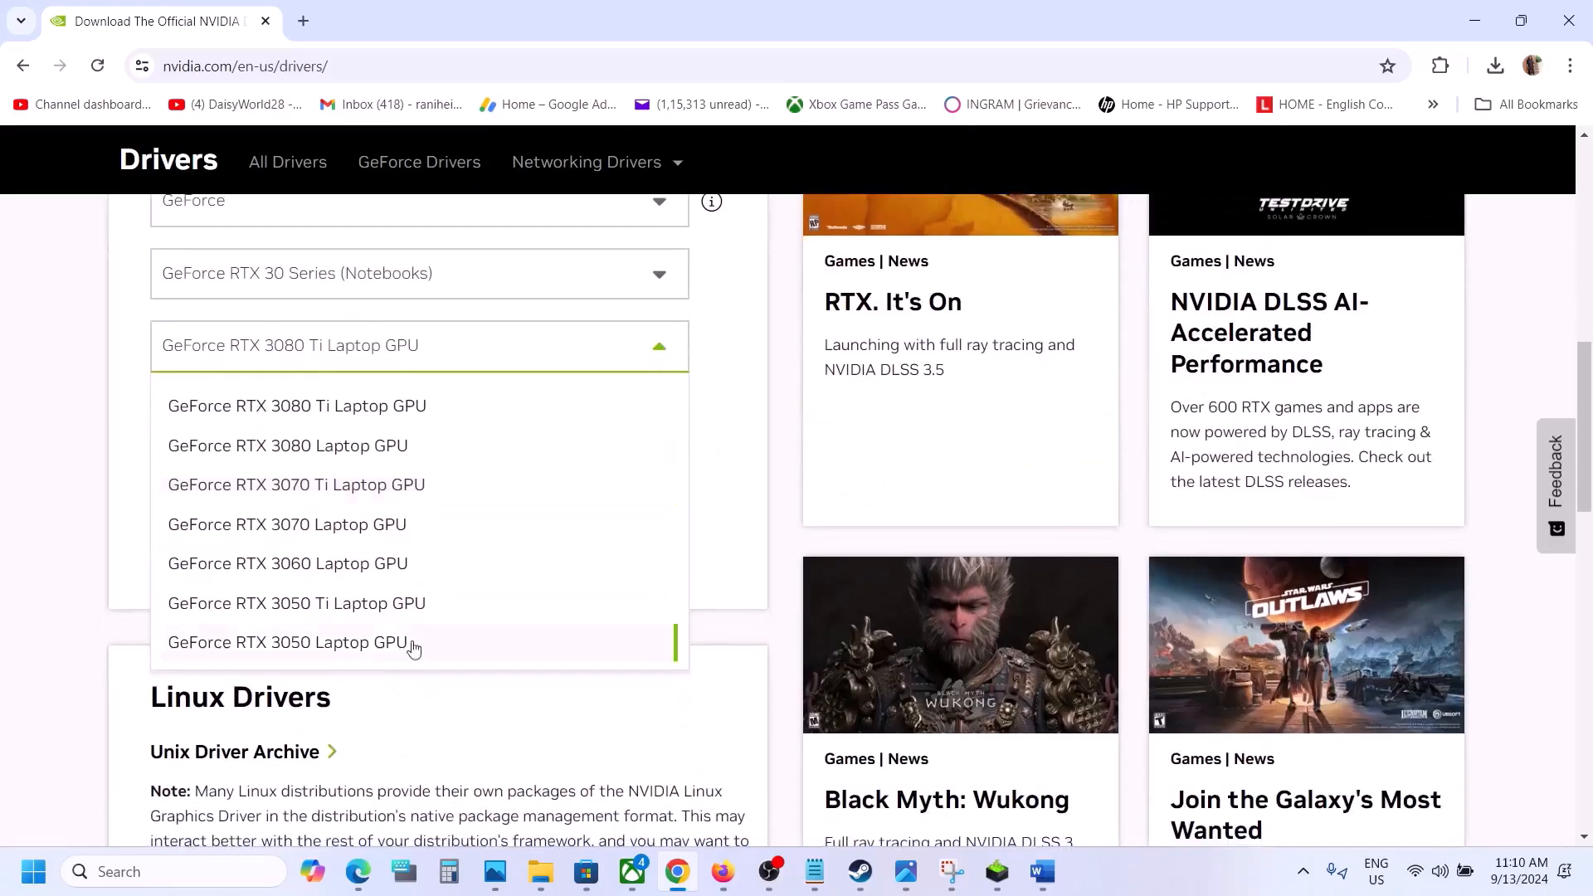
{"action": "left_click", "coordinate": [359, 648]}
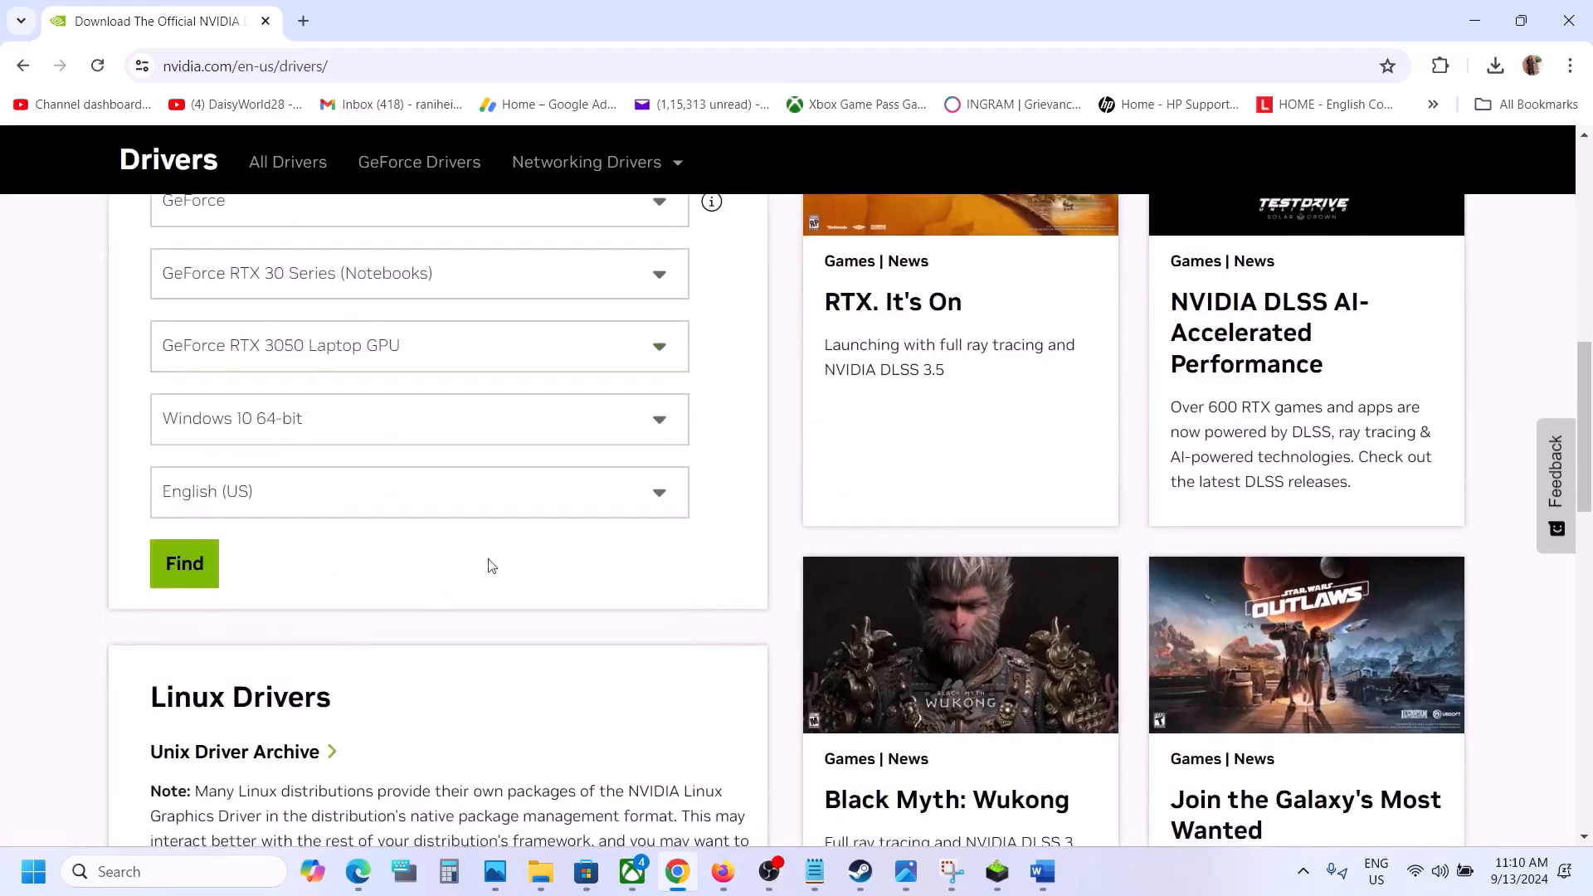
Choose Windows 11 as the operating system and run the NVIDIA driver search.
{"action": "left_click", "coordinate": [417, 424]}
{"action": "left_click", "coordinate": [252, 521]}
{"action": "scroll", "coordinate": [407, 578], "scroll_direction": "up", "scroll_amount": 2}
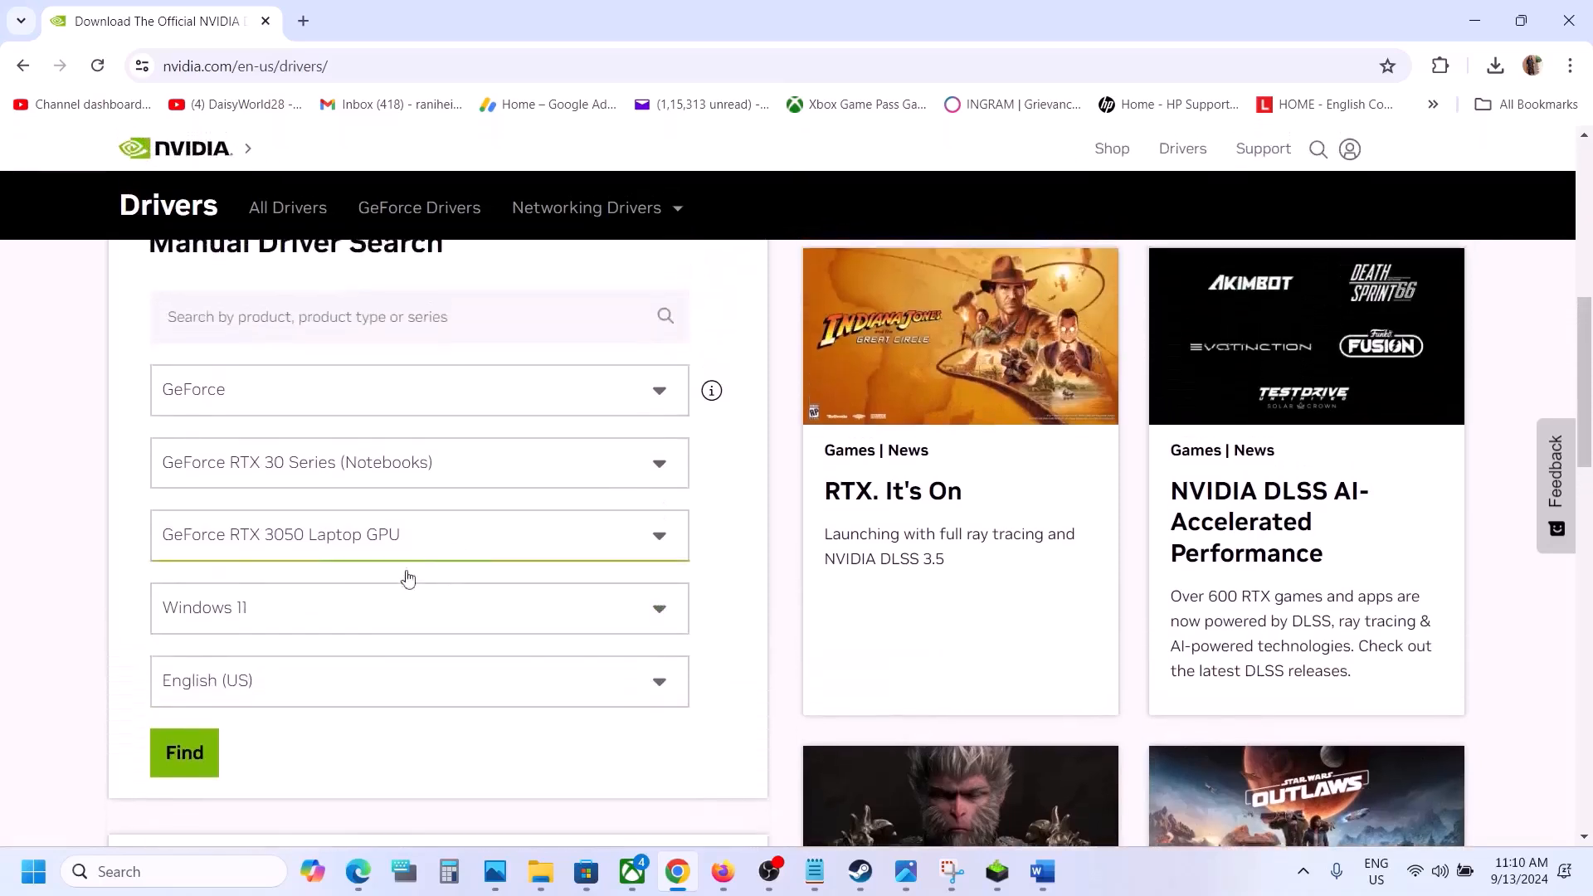
{"action": "scroll", "coordinate": [407, 579], "scroll_direction": "up", "scroll_amount": 1}
{"action": "left_click", "coordinate": [199, 809]}
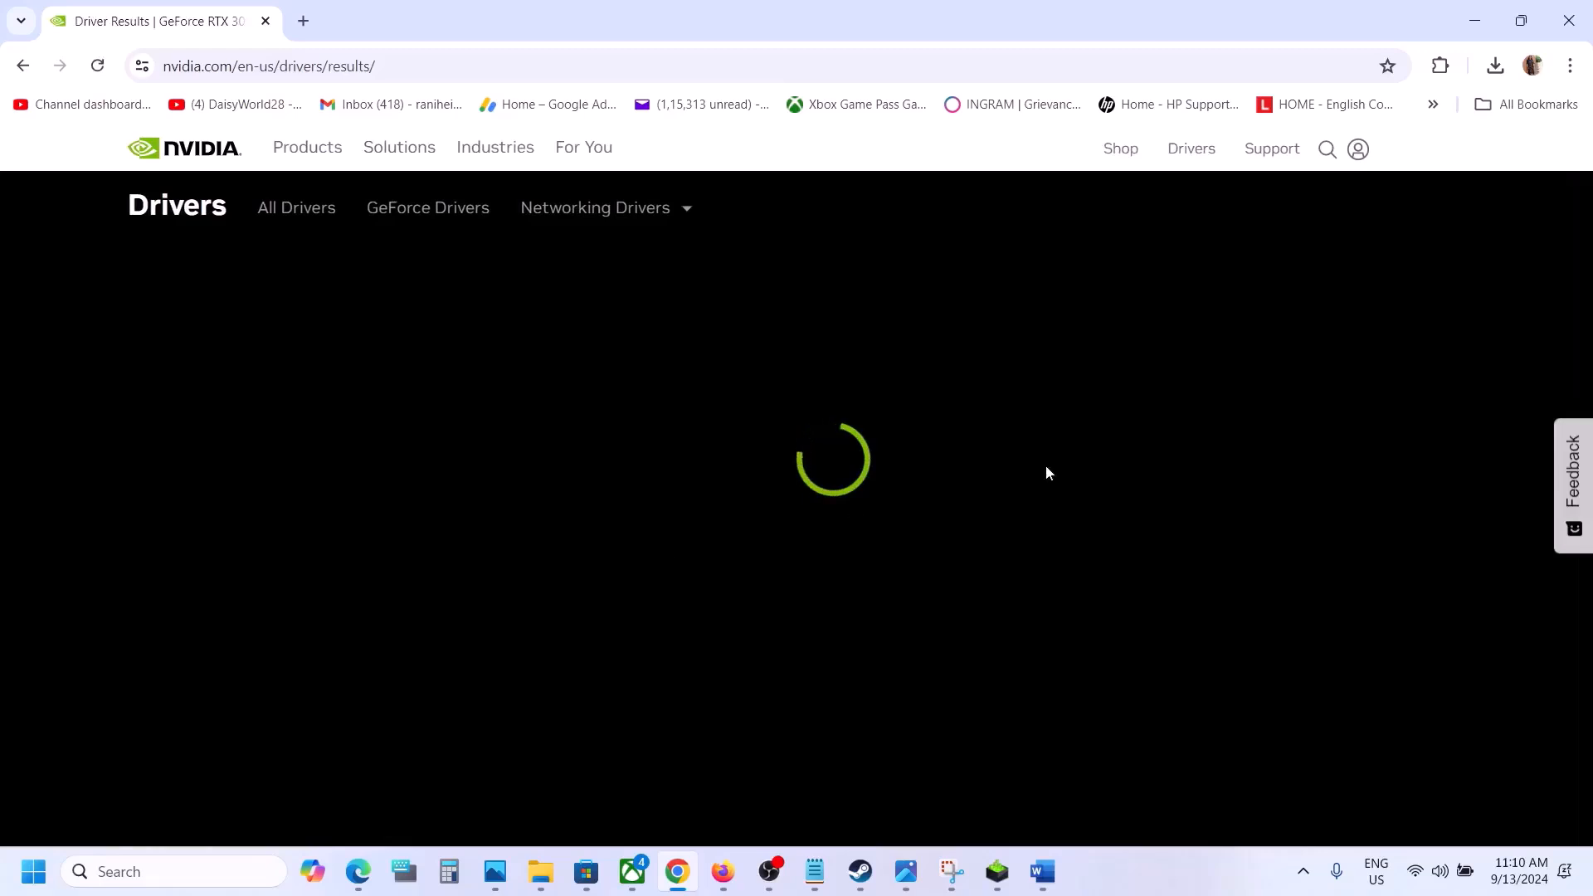
Open the GeForce Game Ready Driver 561.09 details from the search results and download the driver.
{"action": "scroll", "coordinate": [876, 515], "scroll_direction": "down", "scroll_amount": 1}
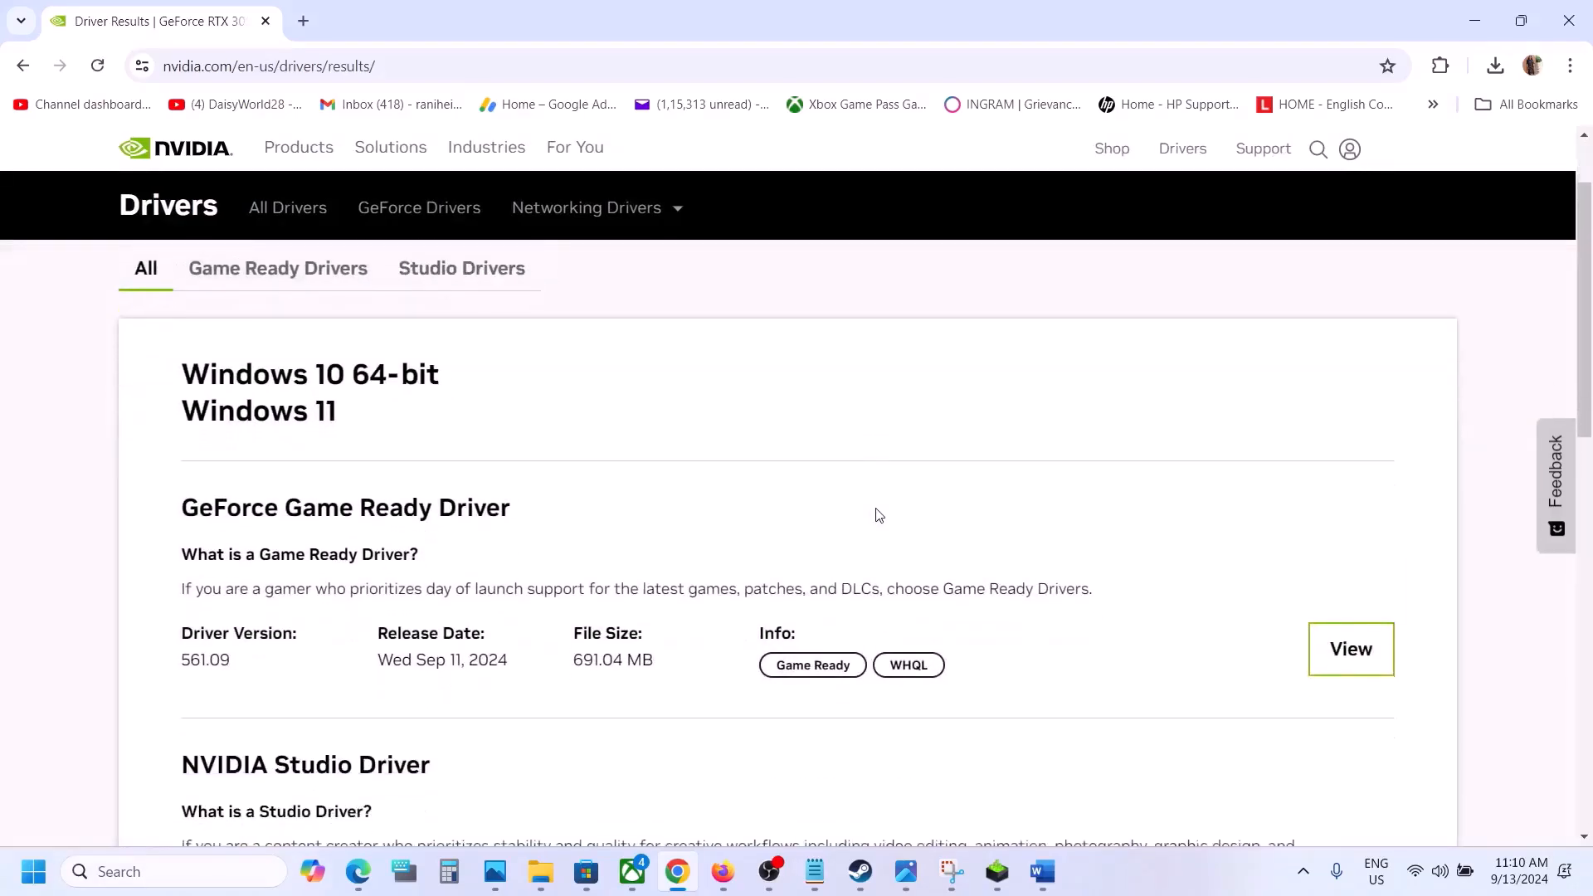
{"action": "scroll", "coordinate": [877, 516], "scroll_direction": "down", "scroll_amount": 1}
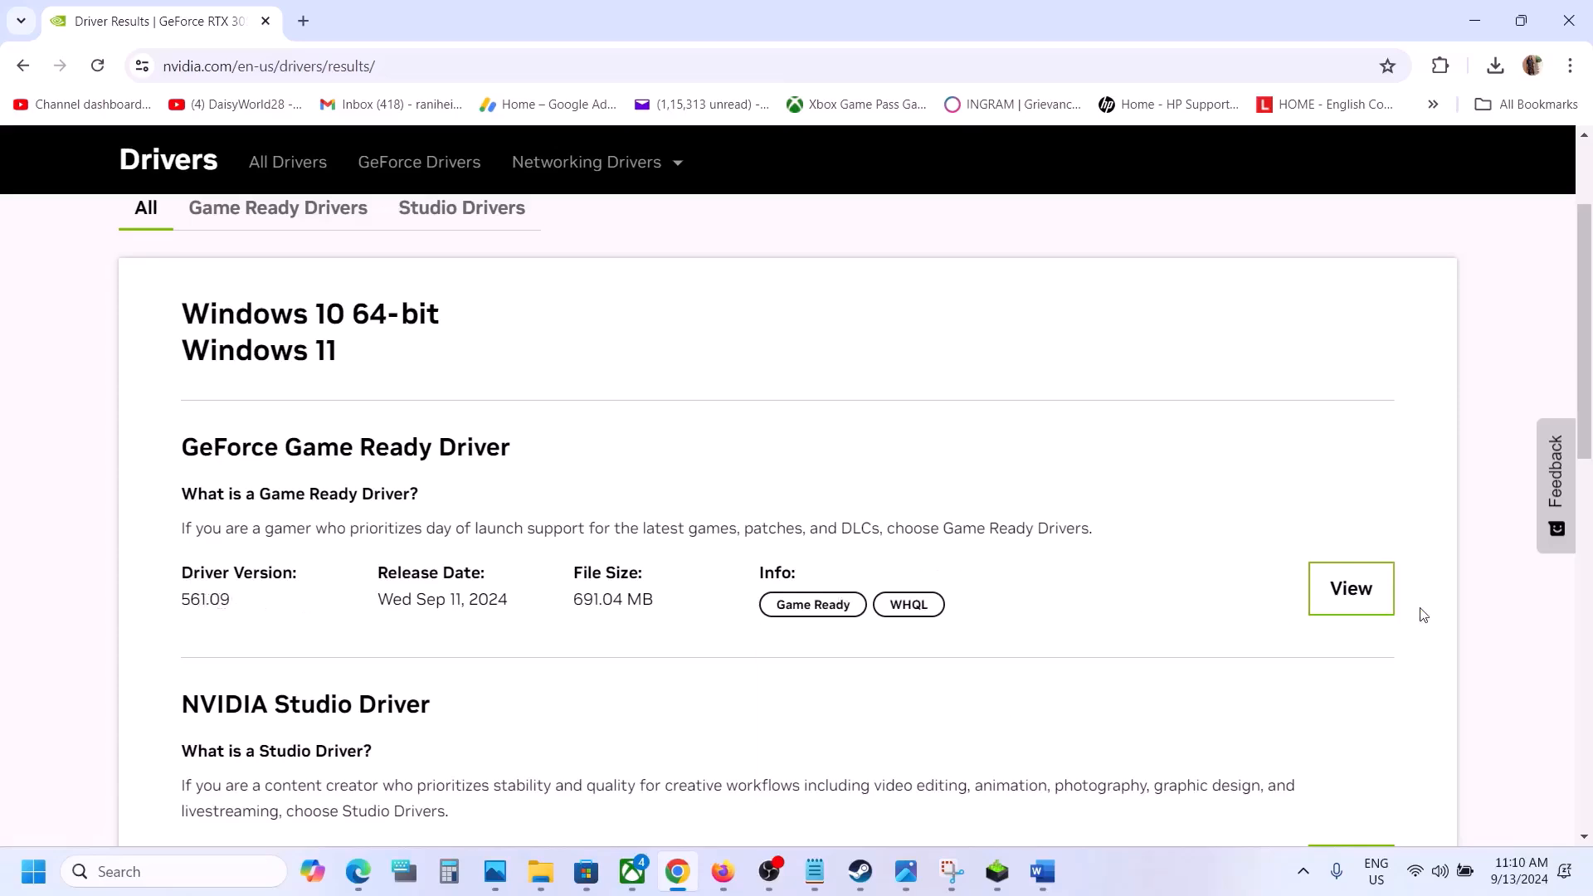
{"action": "left_click", "coordinate": [1356, 601]}
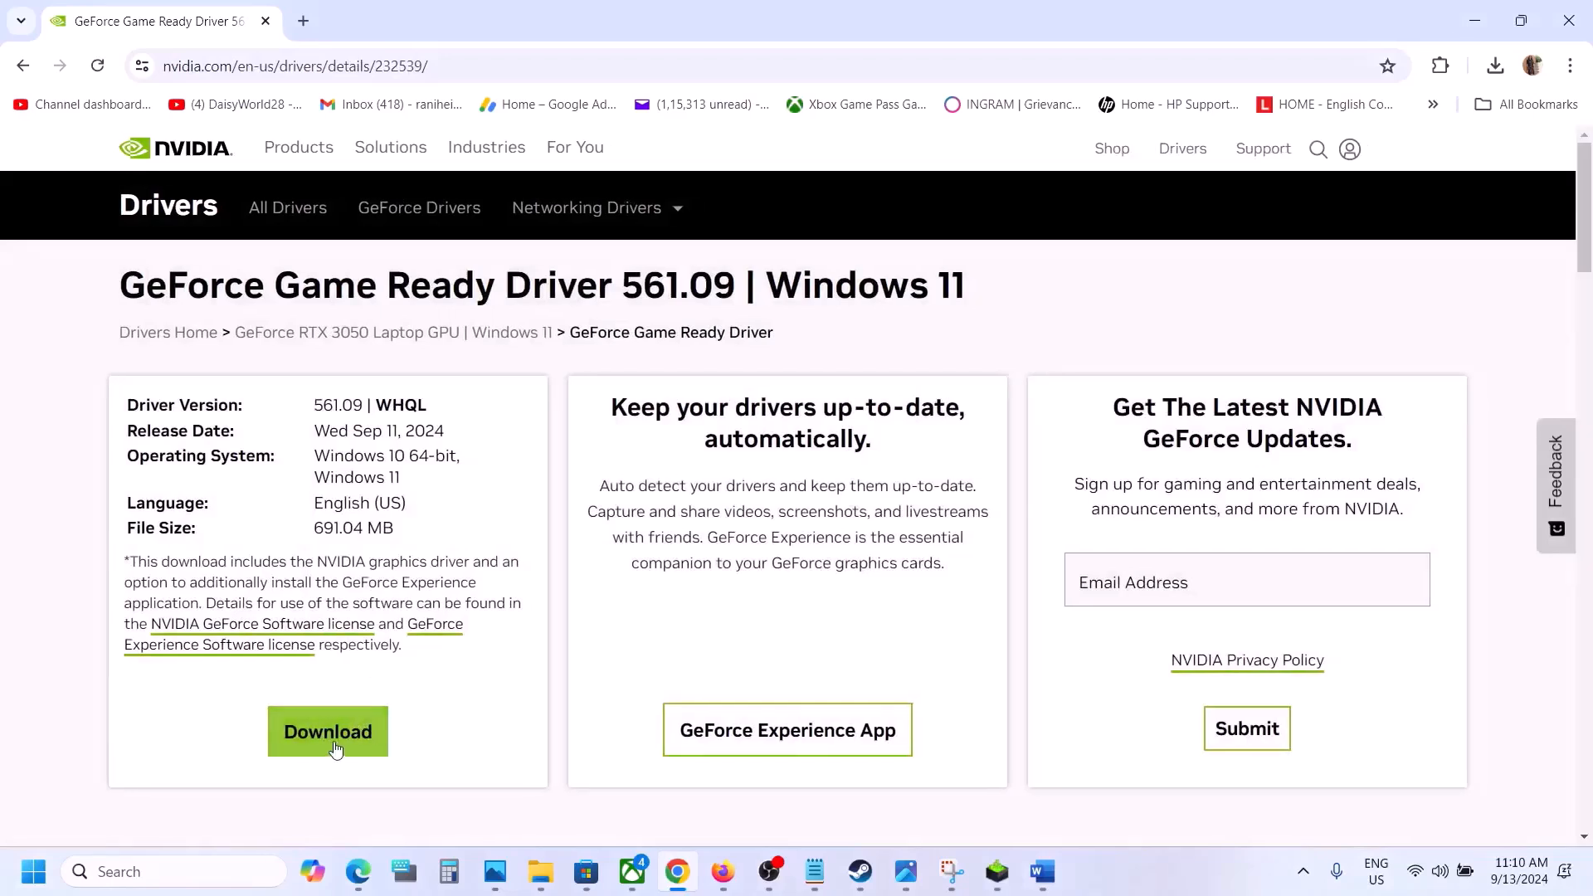
{"action": "left_click", "coordinate": [336, 749]}
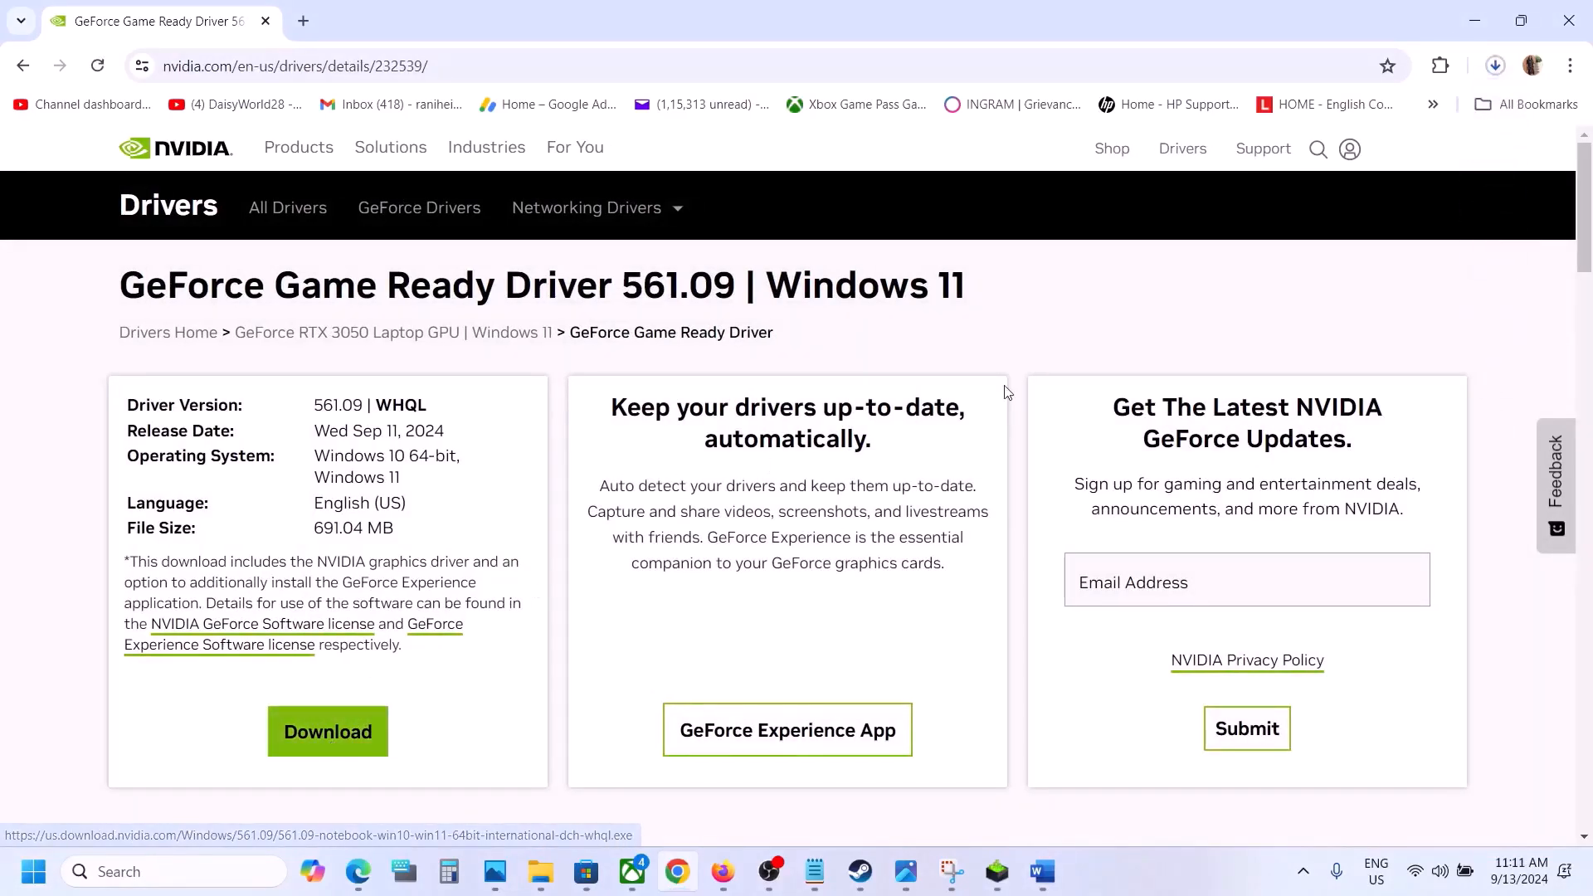
Run the already downloaded 561.09 driver installer and accept the license for NVIDIA Graphics Driver and GeForce Experience.
{"action": "left_click", "coordinate": [1495, 65]}
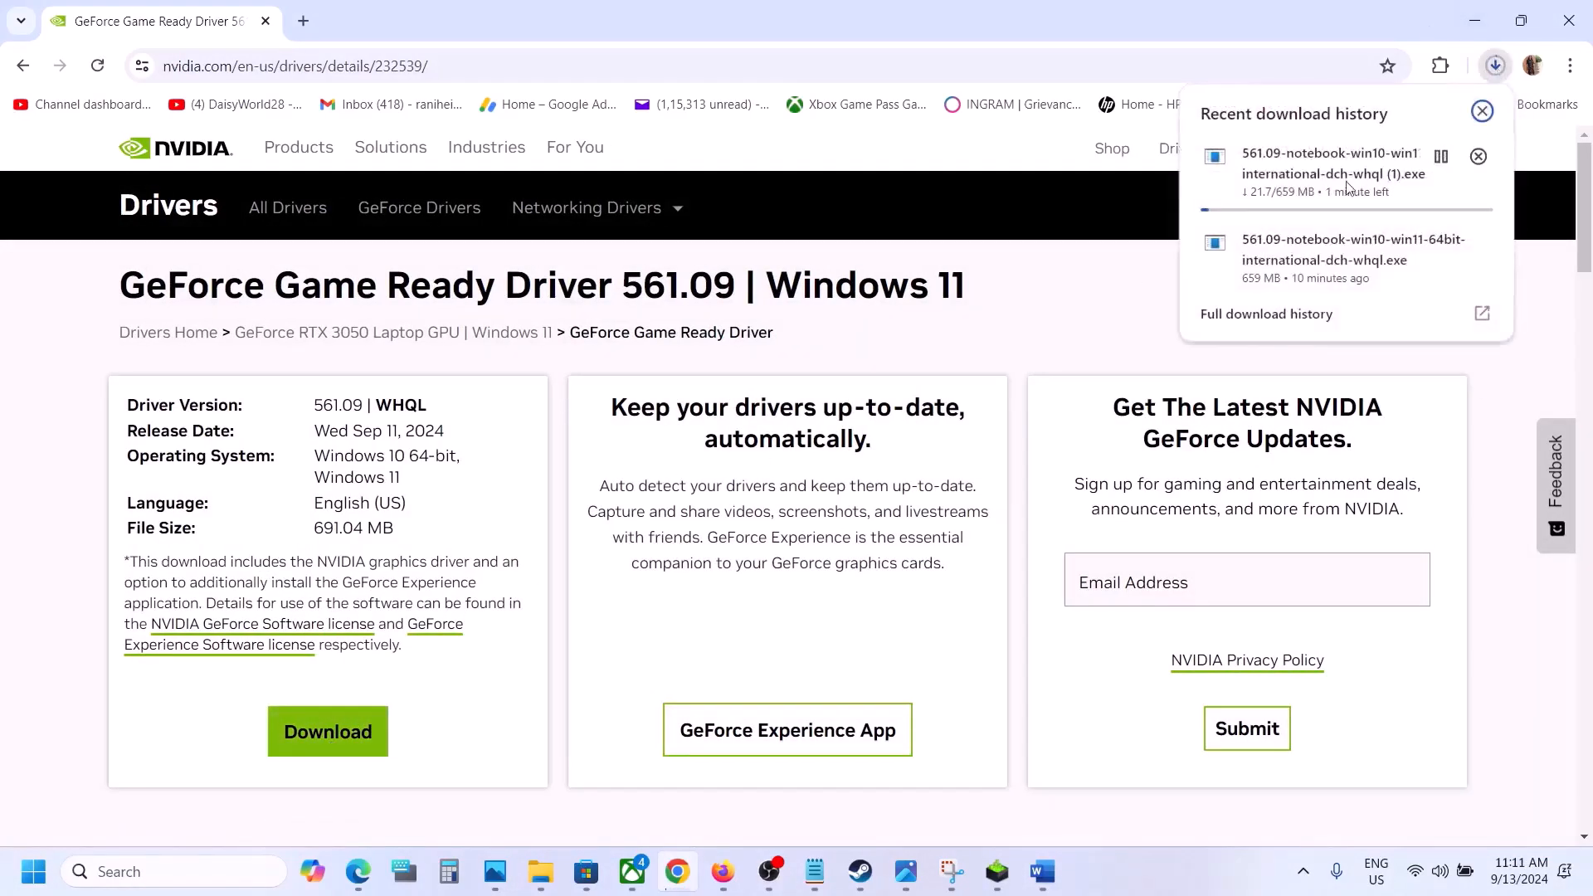
{"action": "left_click", "coordinate": [1311, 251]}
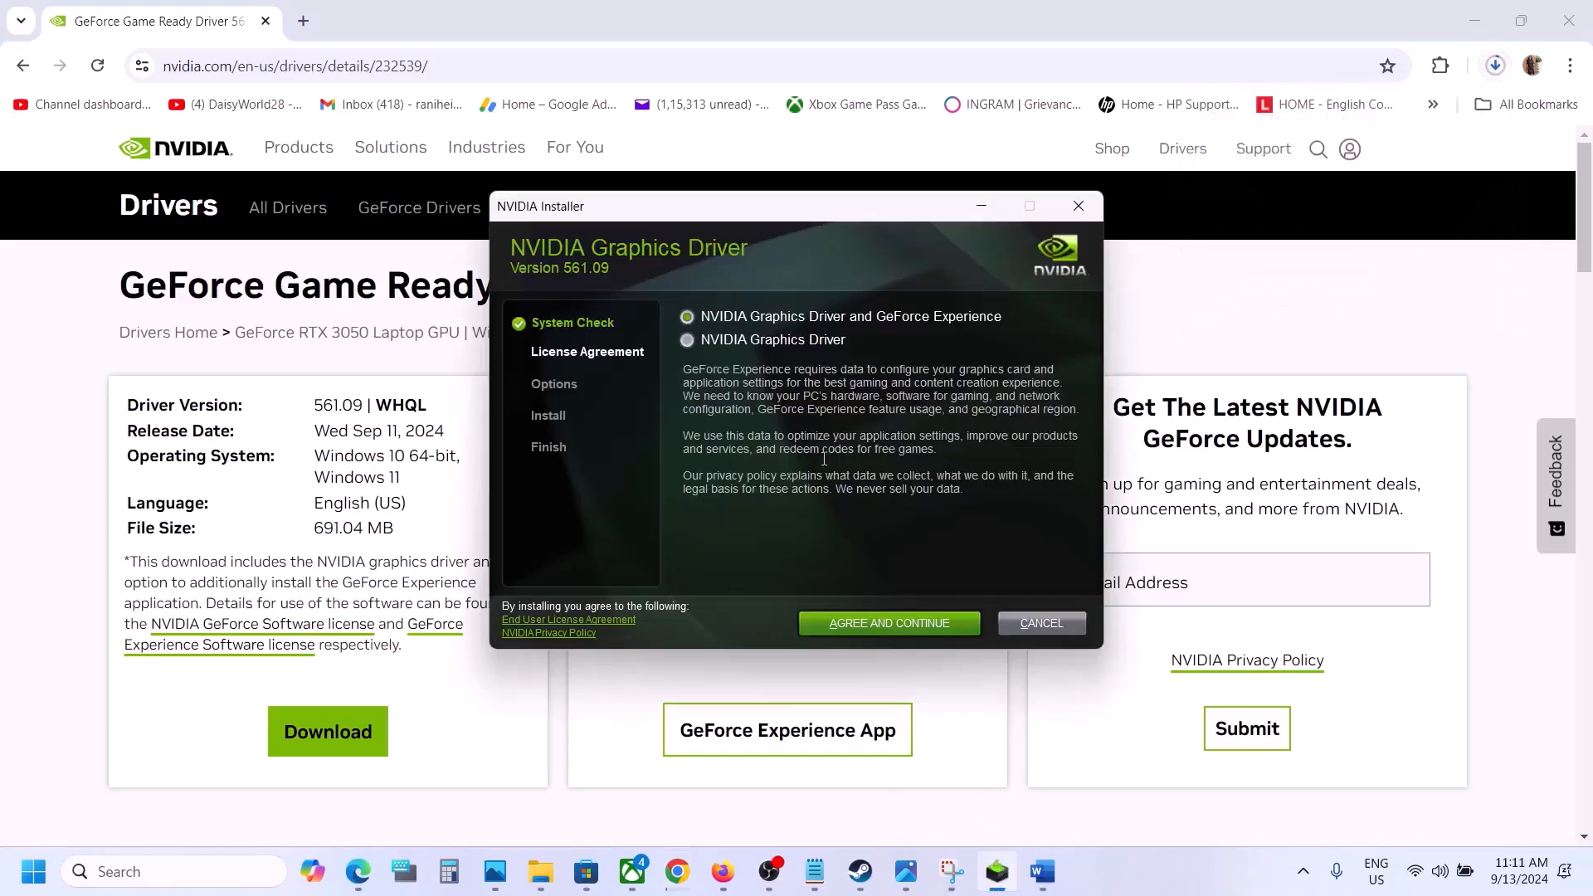
{"action": "left_click", "coordinate": [889, 622]}
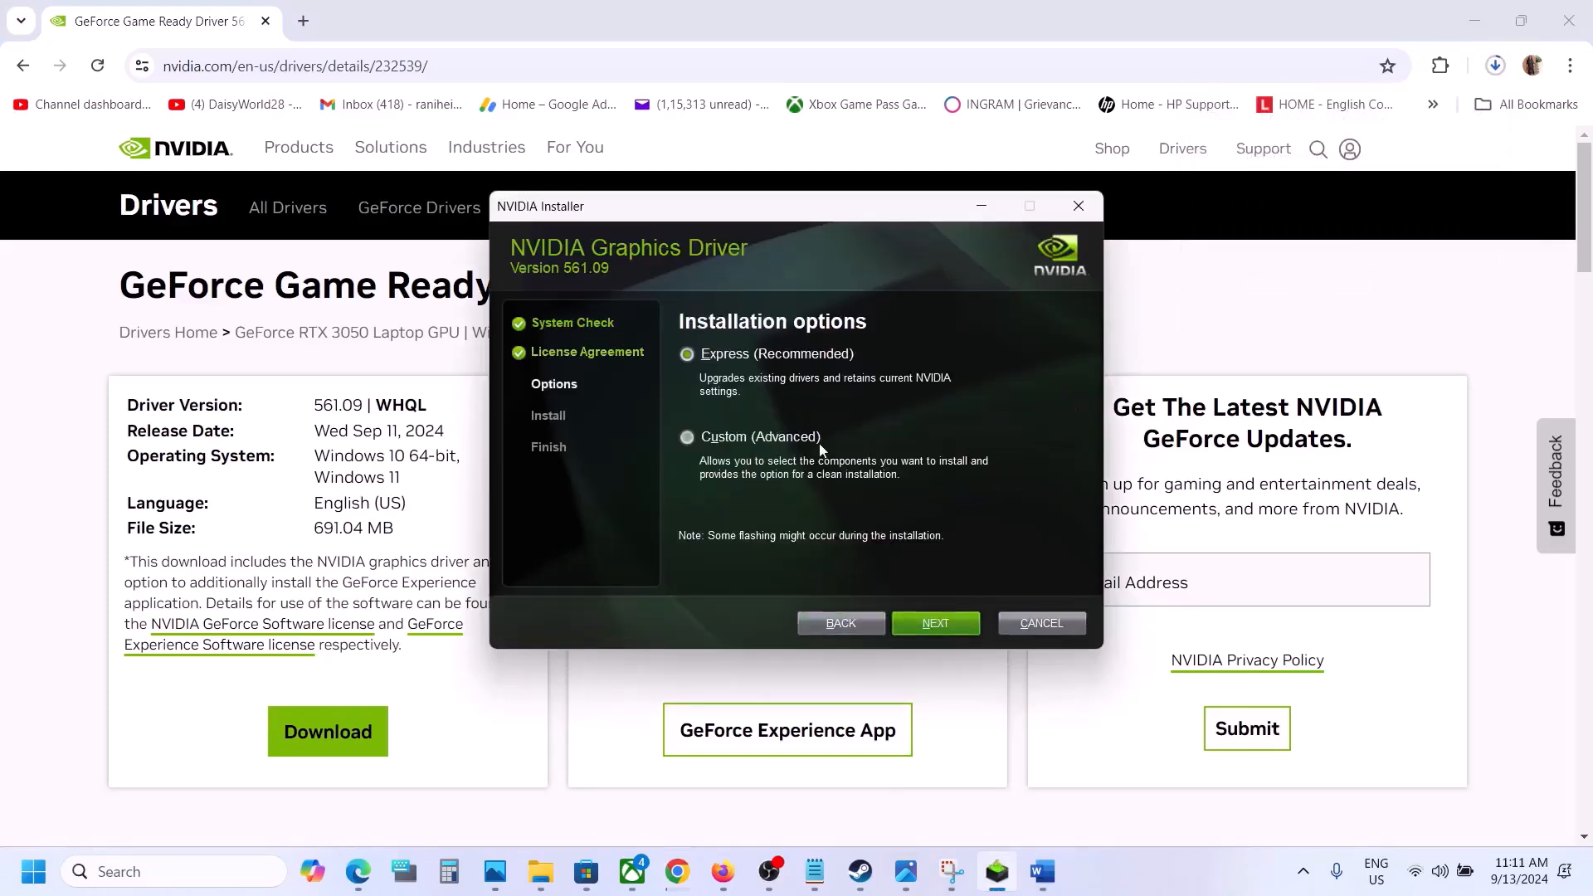
Choose the Custom (Advanced) installation with Perform a clean installation enabled, and proceed with the driver install.
{"action": "left_click", "coordinate": [692, 437]}
{"action": "left_click", "coordinate": [942, 625]}
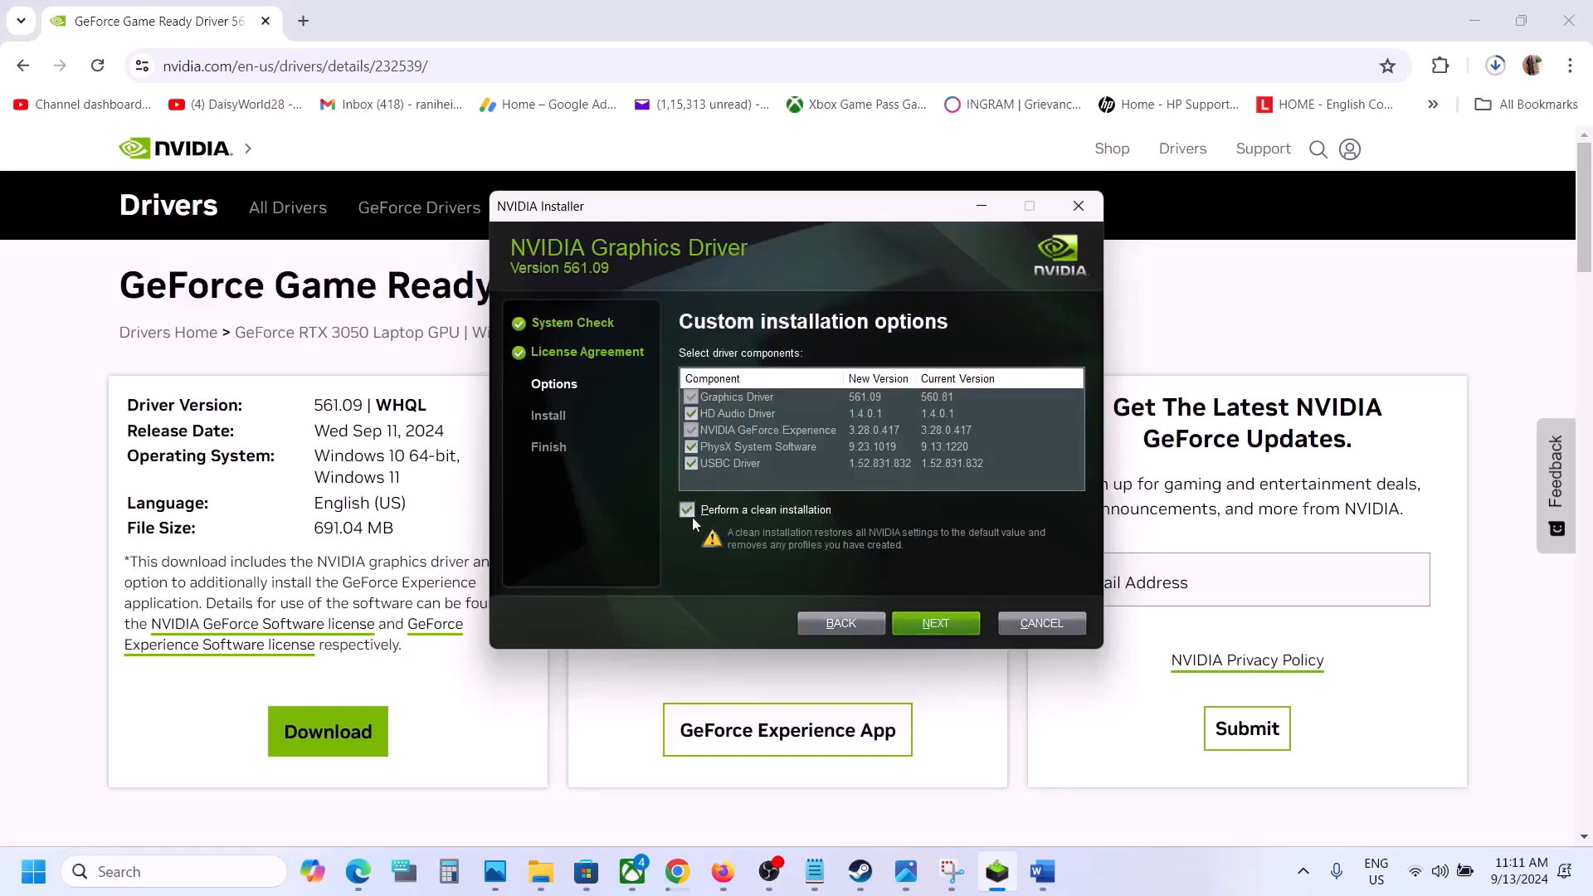
{"action": "left_click", "coordinate": [938, 624]}
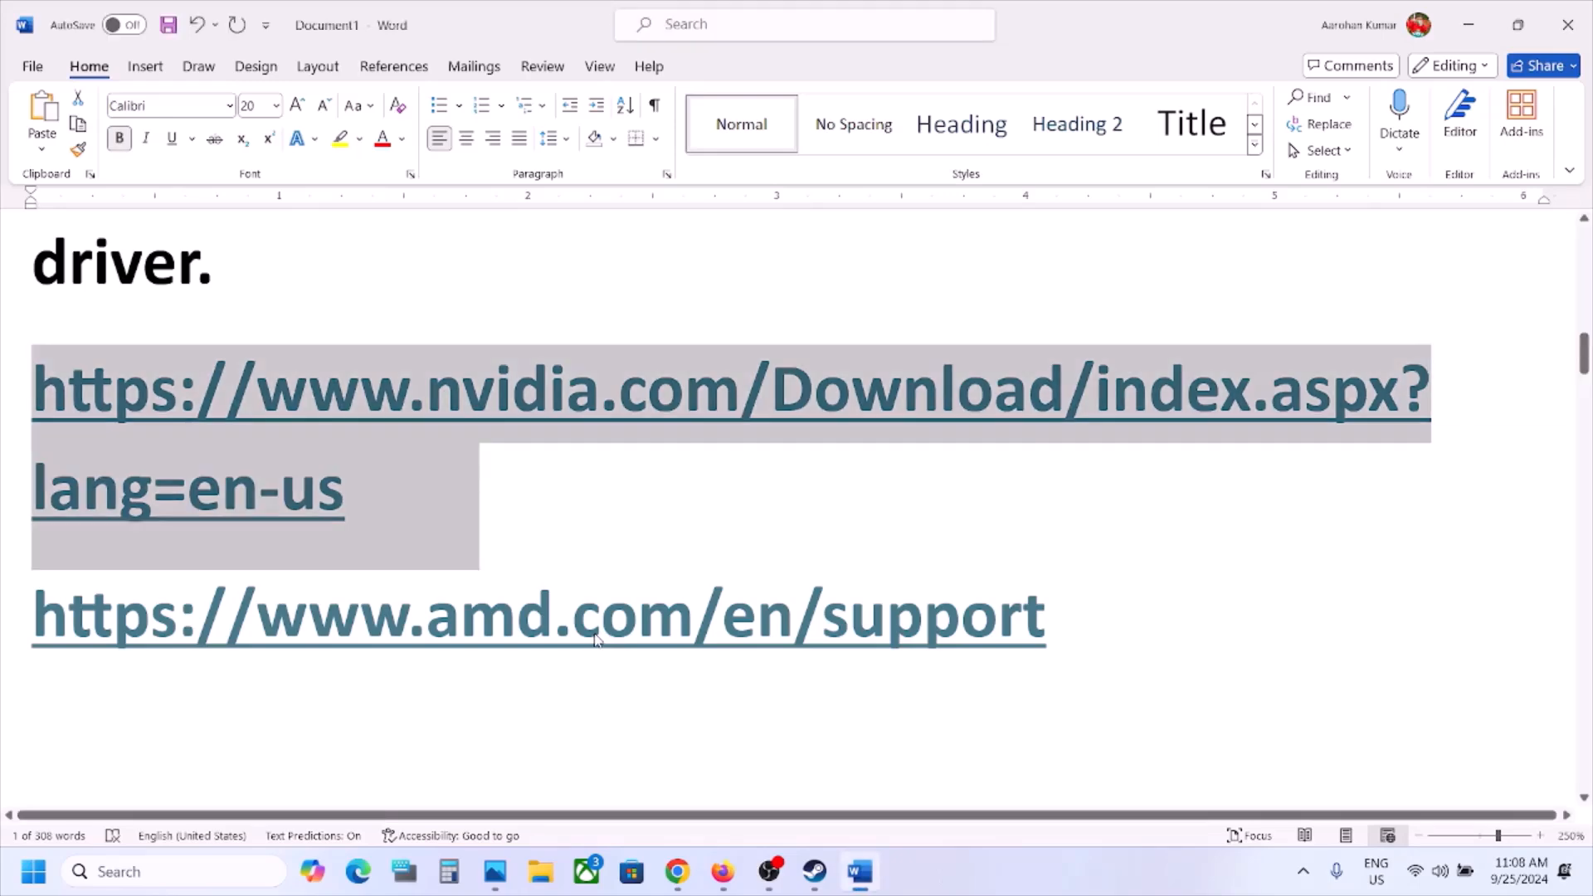
Highlight the AMD support link in the document, and the word "graphics" in Step 5.
{"action": "left_click_drag", "start_coordinate": [257, 618], "coordinate": [1047, 617]}
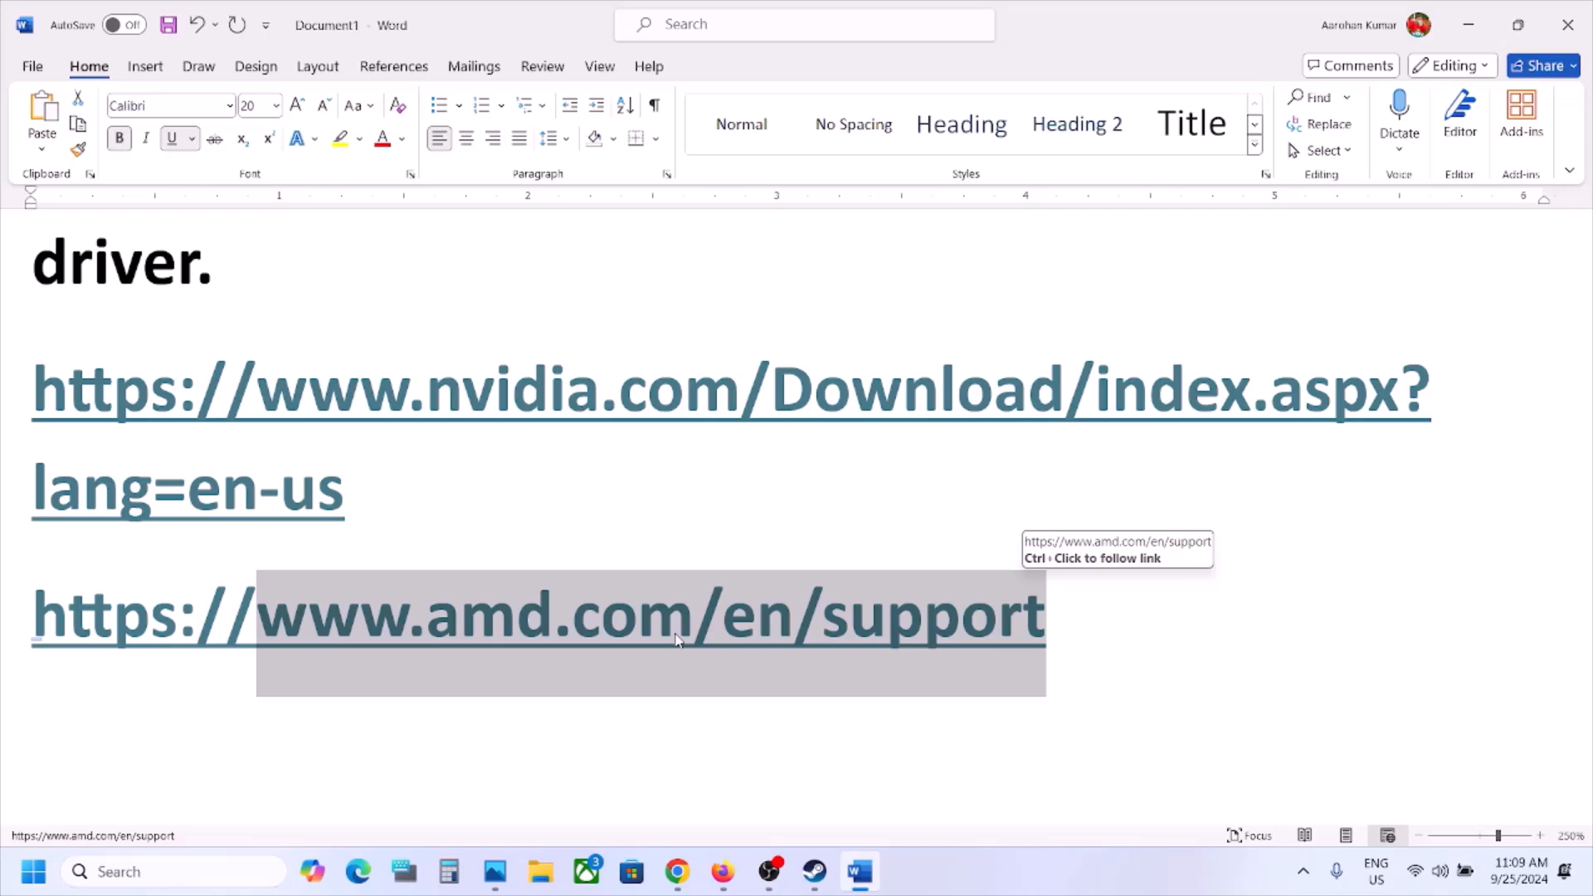
{"action": "scroll", "coordinate": [637, 693], "scroll_direction": "down", "scroll_amount": 5}
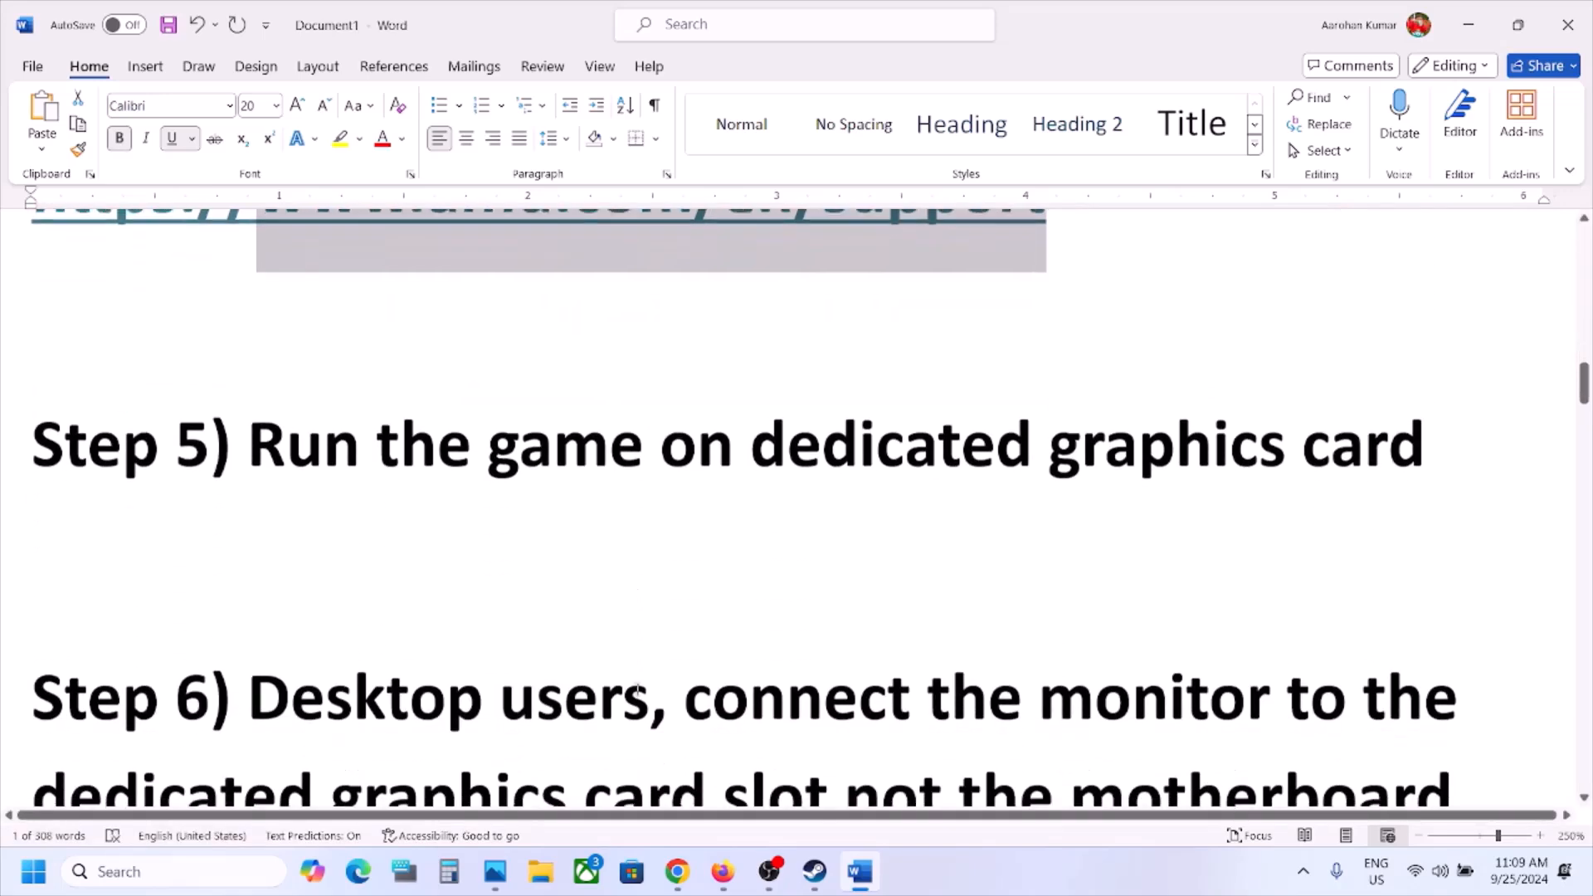
{"action": "scroll", "coordinate": [637, 693], "scroll_direction": "up", "scroll_amount": 2}
{"action": "double_click", "coordinate": [1106, 603]}
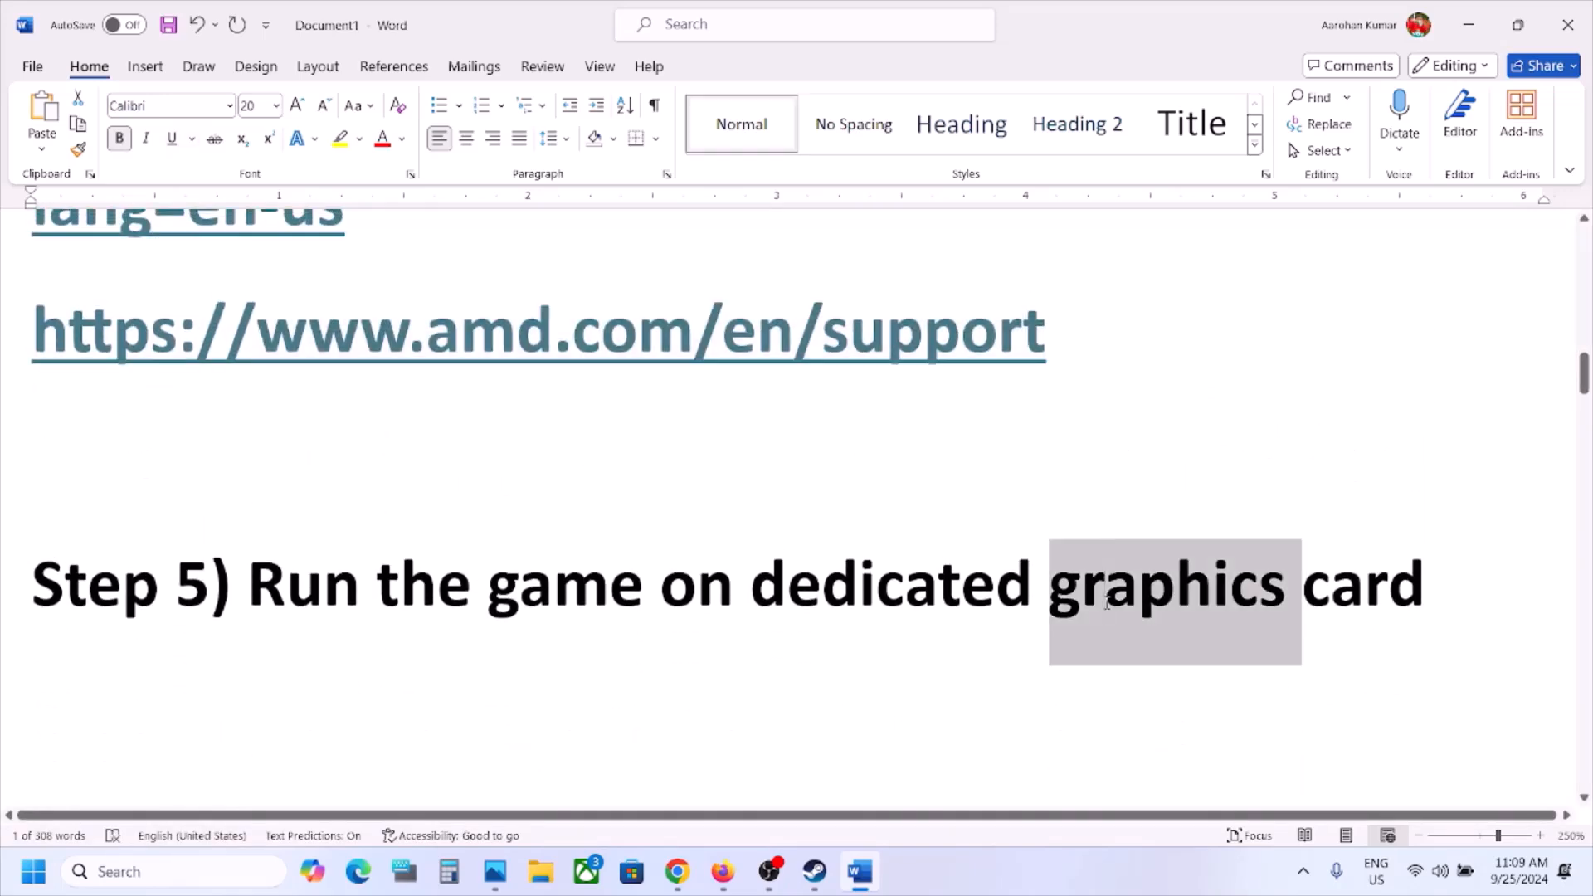
Search Windows for "graphics" and open the Graphics settings page.
{"action": "left_click", "coordinate": [186, 870]}
{"action": "type", "text": "graphics"}
{"action": "key", "text": "Return"}
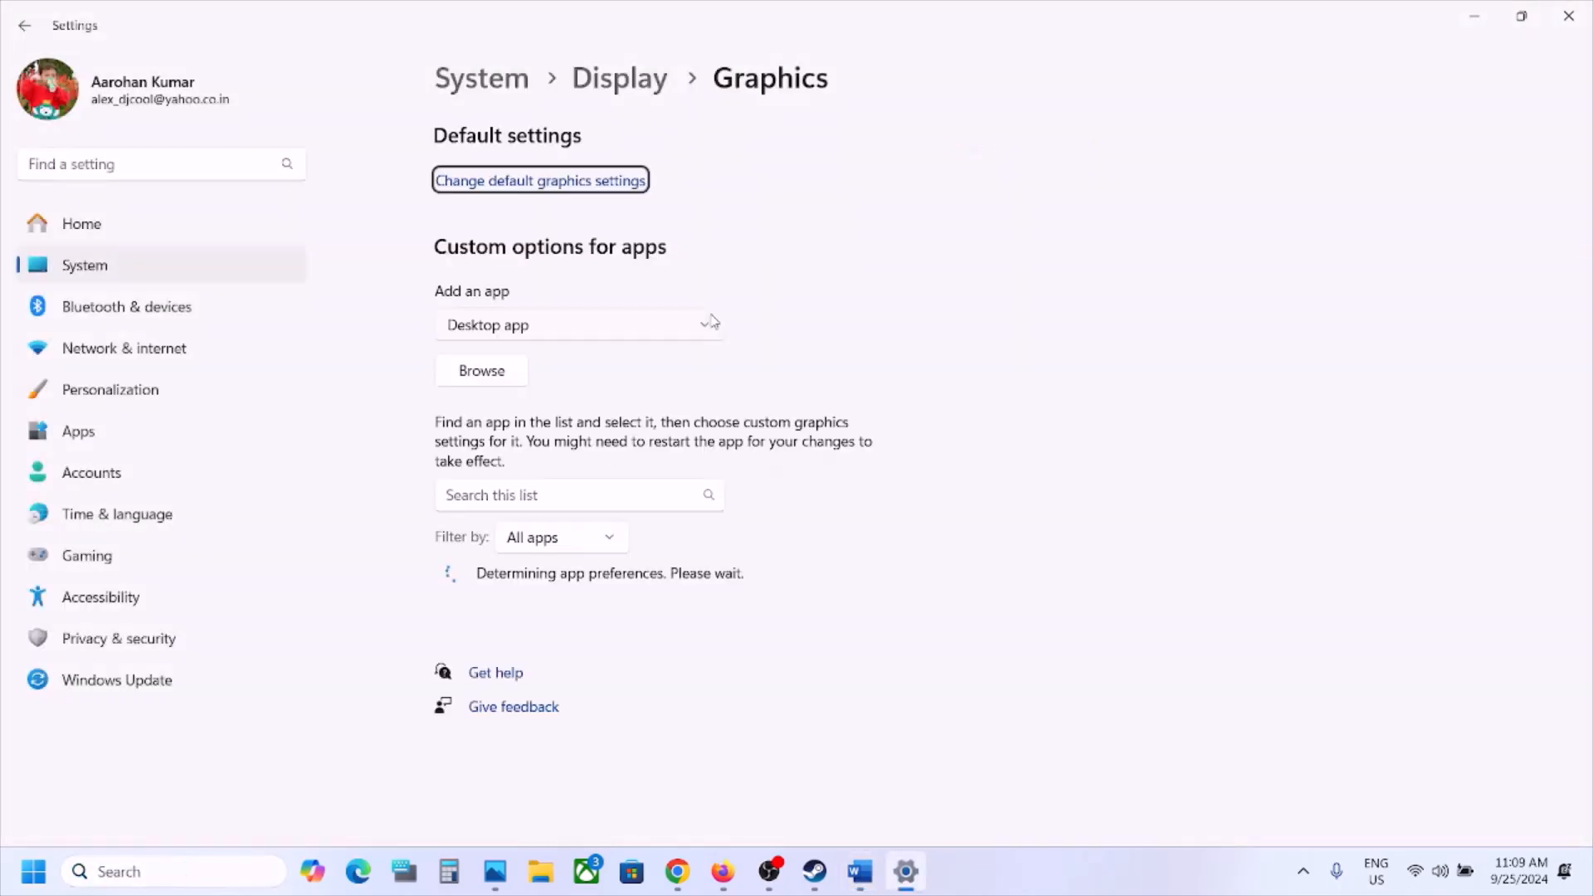
{"action": "left_click", "coordinate": [157, 868]}
{"action": "type", "text": "graphics"}
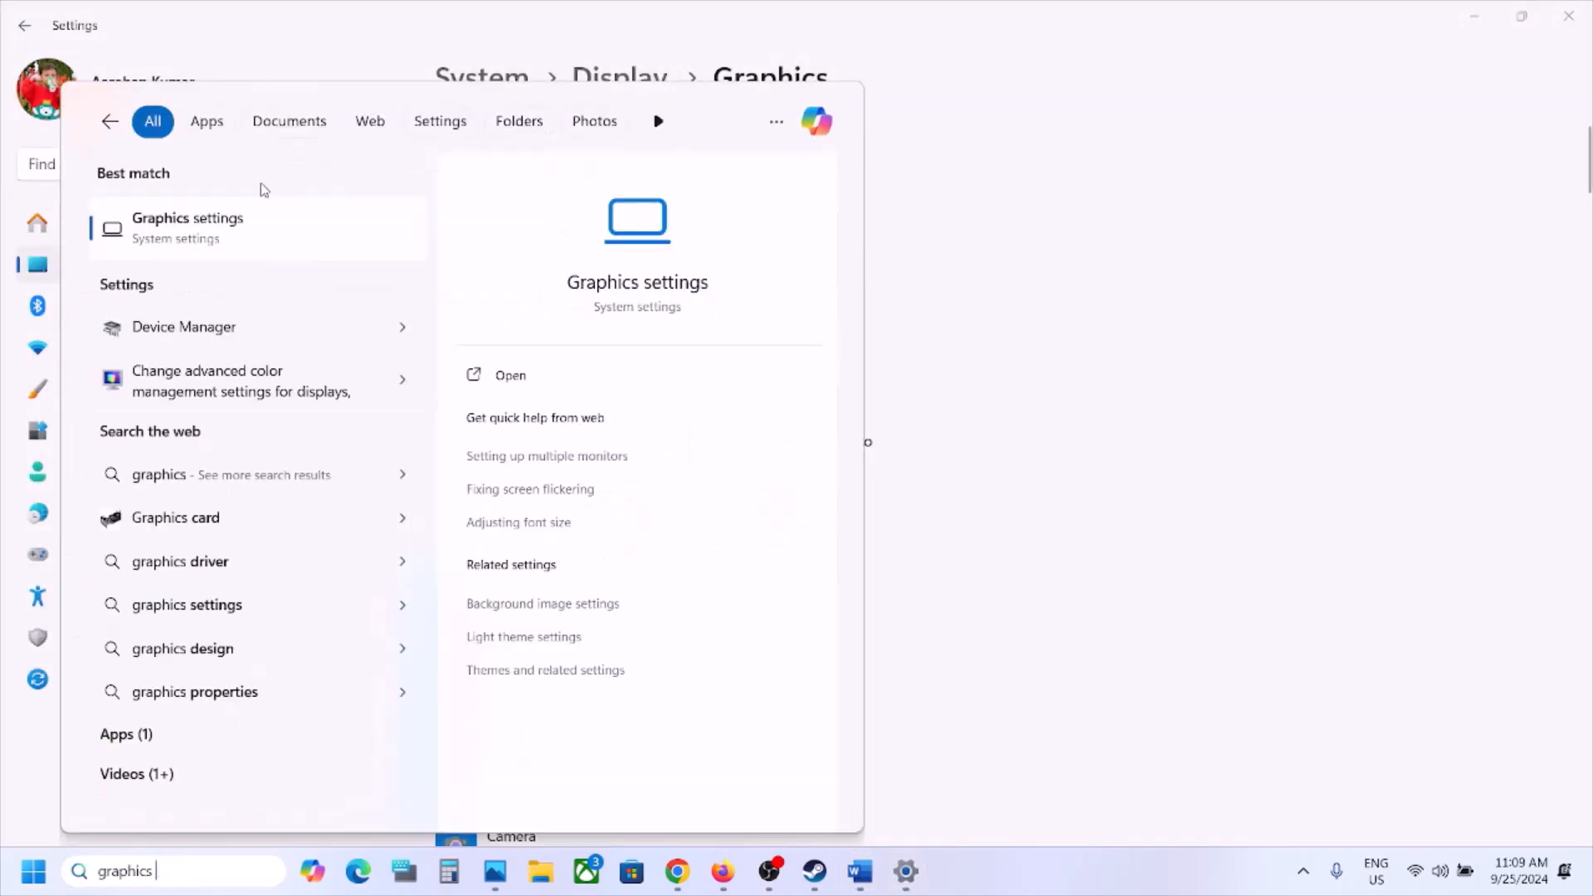
{"action": "left_click", "coordinate": [241, 248]}
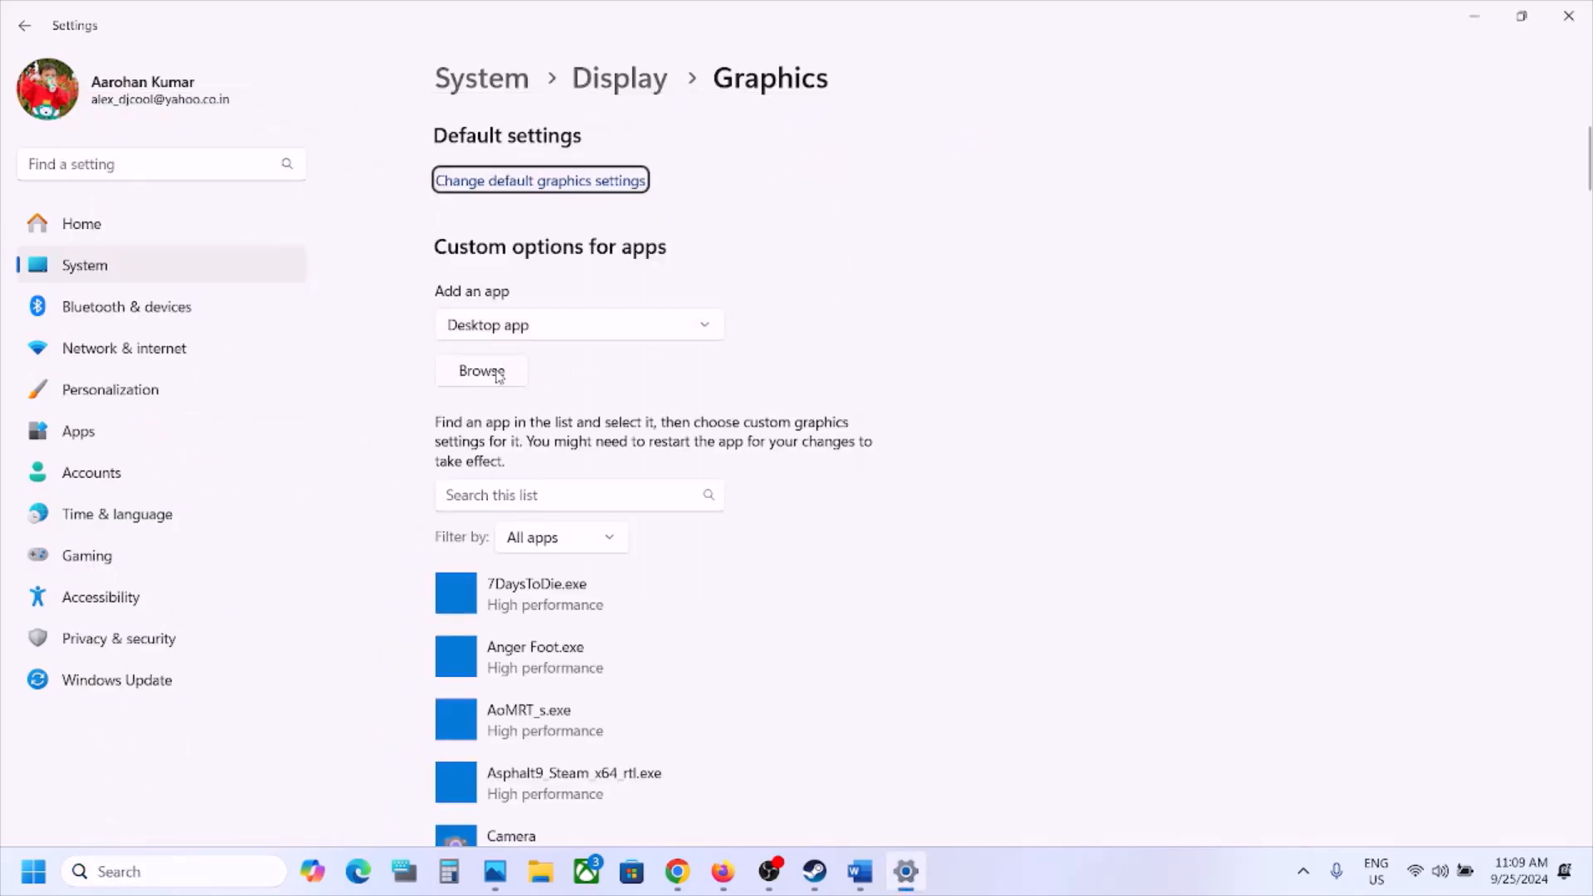
Browse for a desktop app to add, going to C:\Program Files (x86)\Steam\steamapps\common.
{"action": "left_click", "coordinate": [498, 375]}
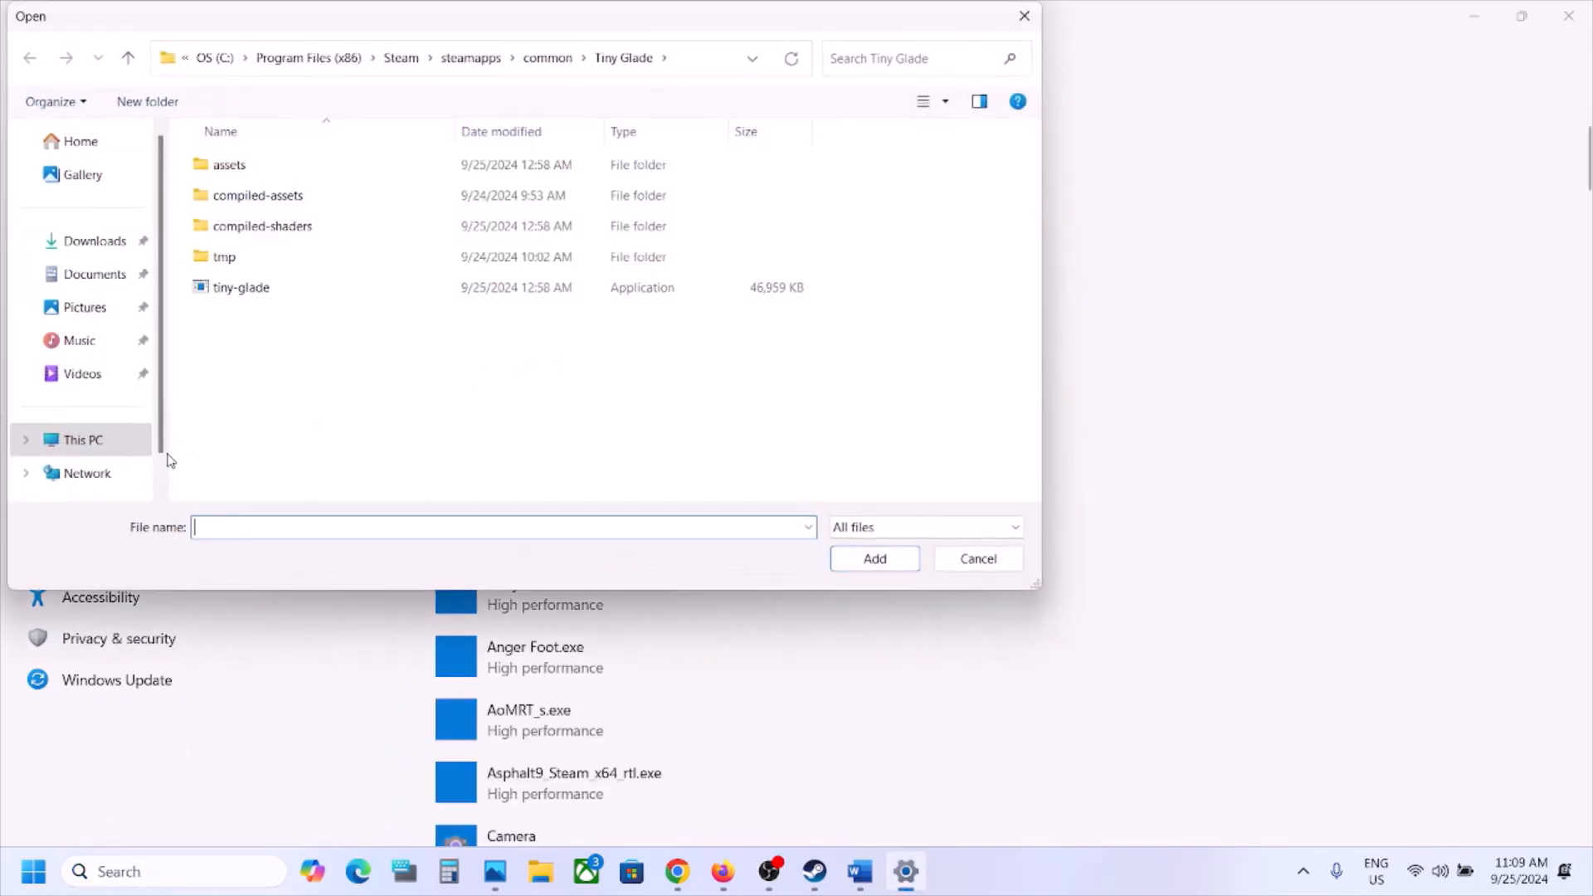
{"action": "left_click", "coordinate": [108, 443]}
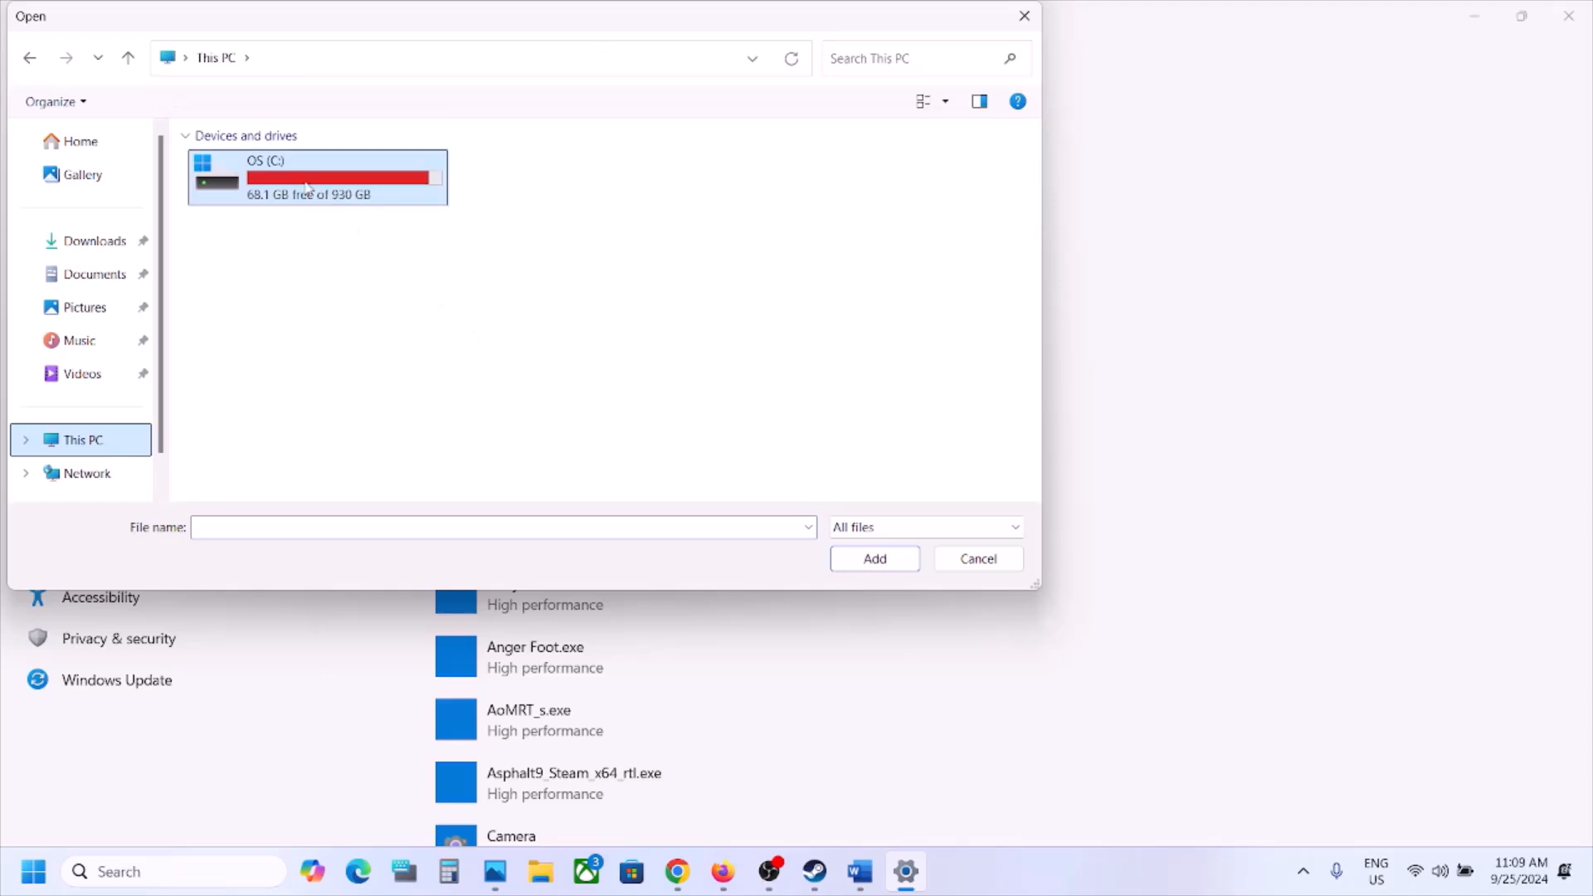
{"action": "double_click", "coordinate": [306, 188]}
{"action": "scroll", "coordinate": [305, 215], "scroll_direction": "down", "scroll_amount": 3}
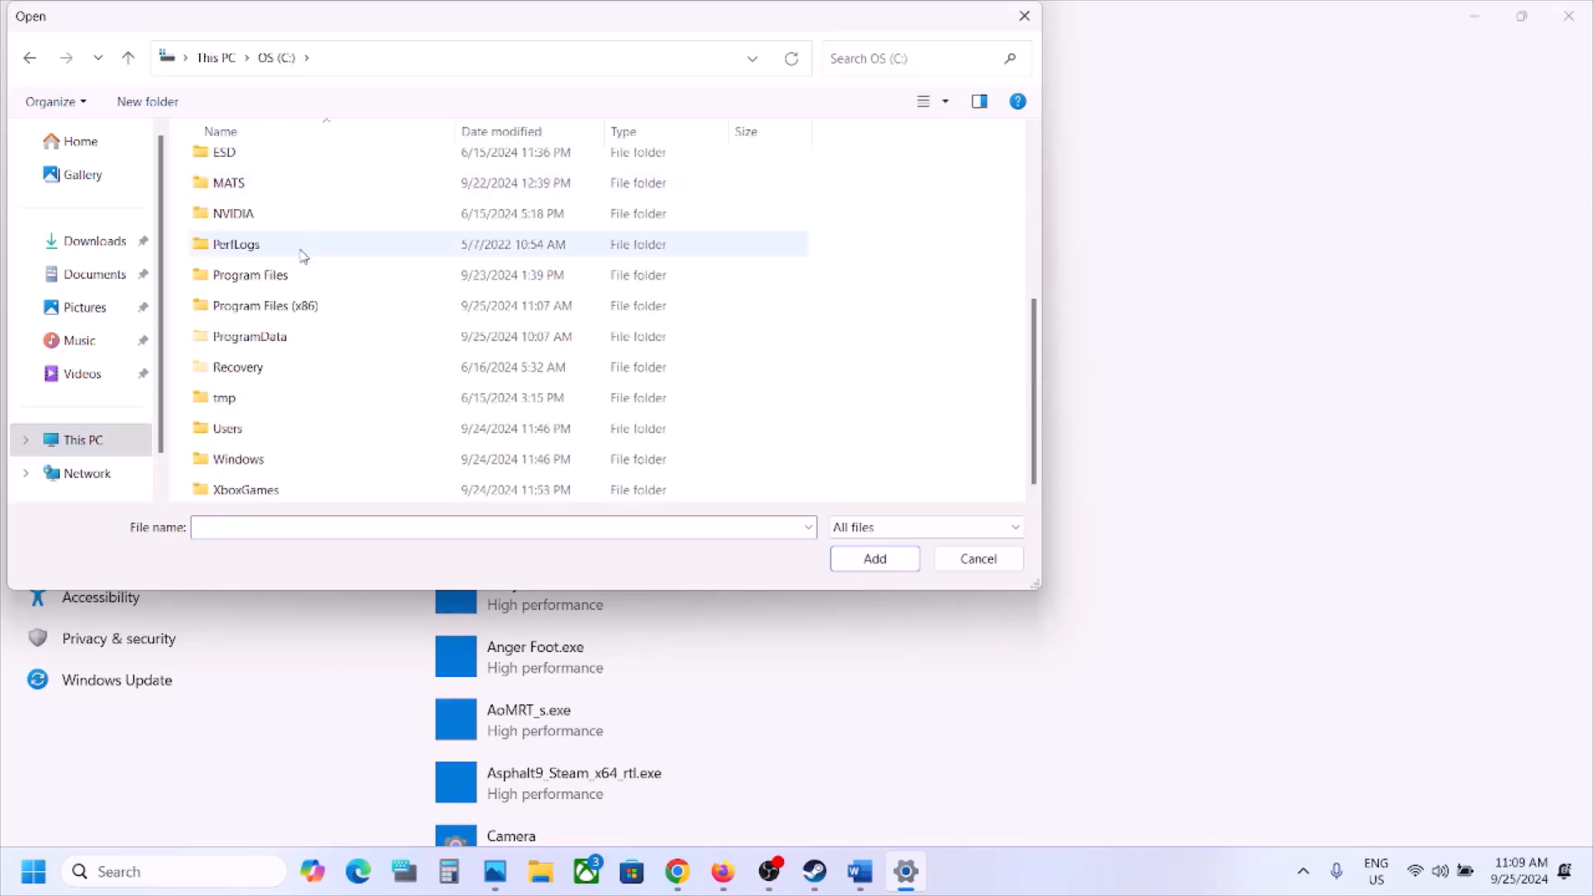
{"action": "double_click", "coordinate": [290, 304]}
{"action": "scroll", "coordinate": [300, 325], "scroll_direction": "down", "scroll_amount": 5}
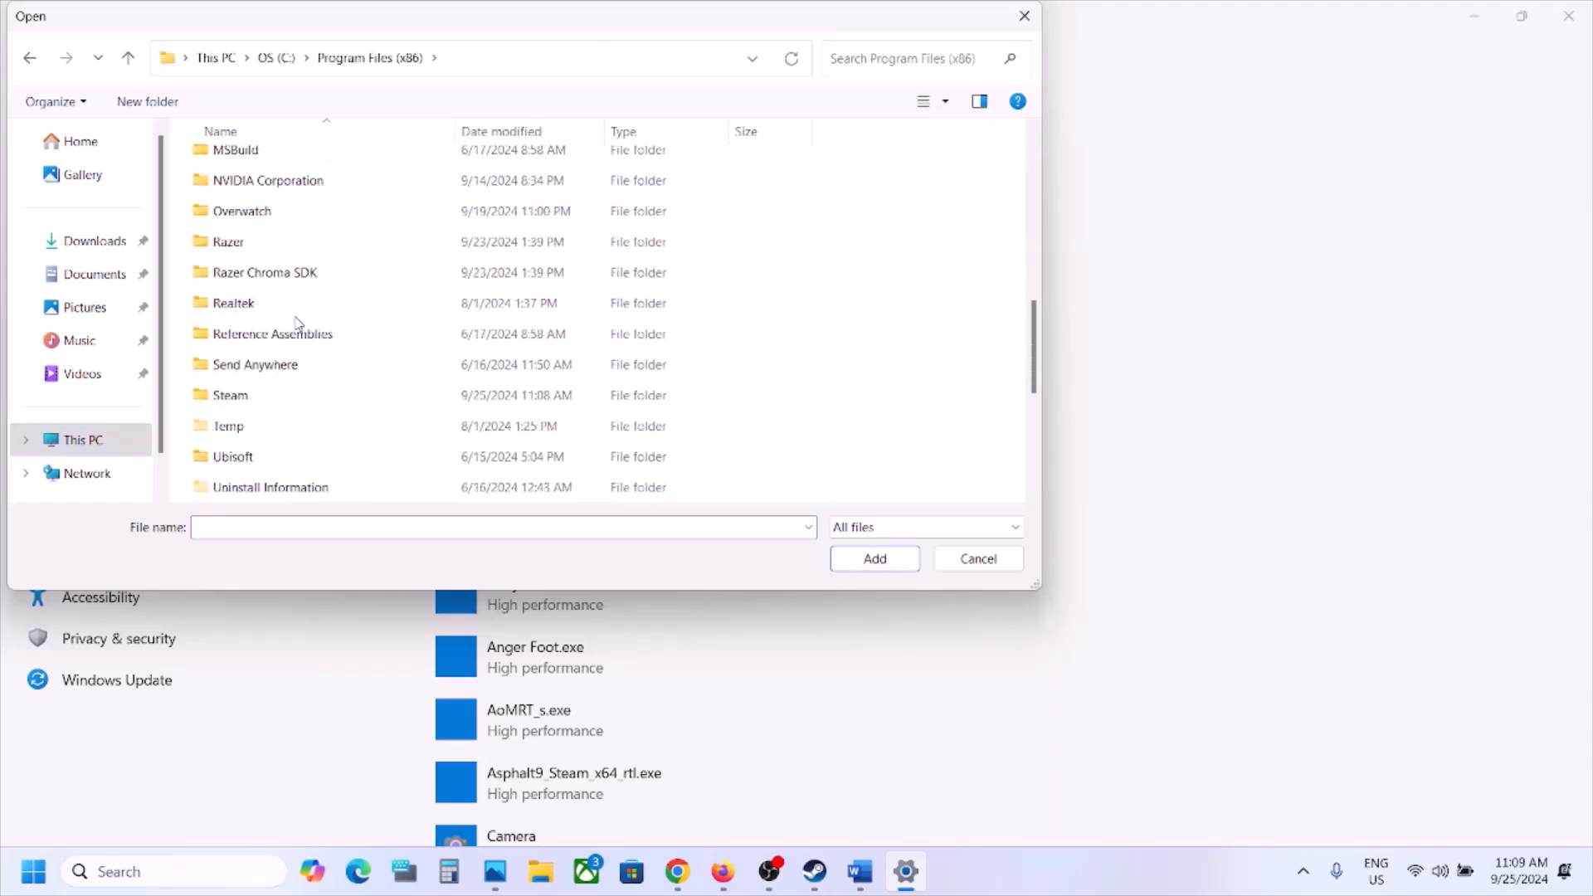
{"action": "double_click", "coordinate": [286, 396]}
{"action": "scroll", "coordinate": [288, 366], "scroll_direction": "down", "scroll_amount": 4}
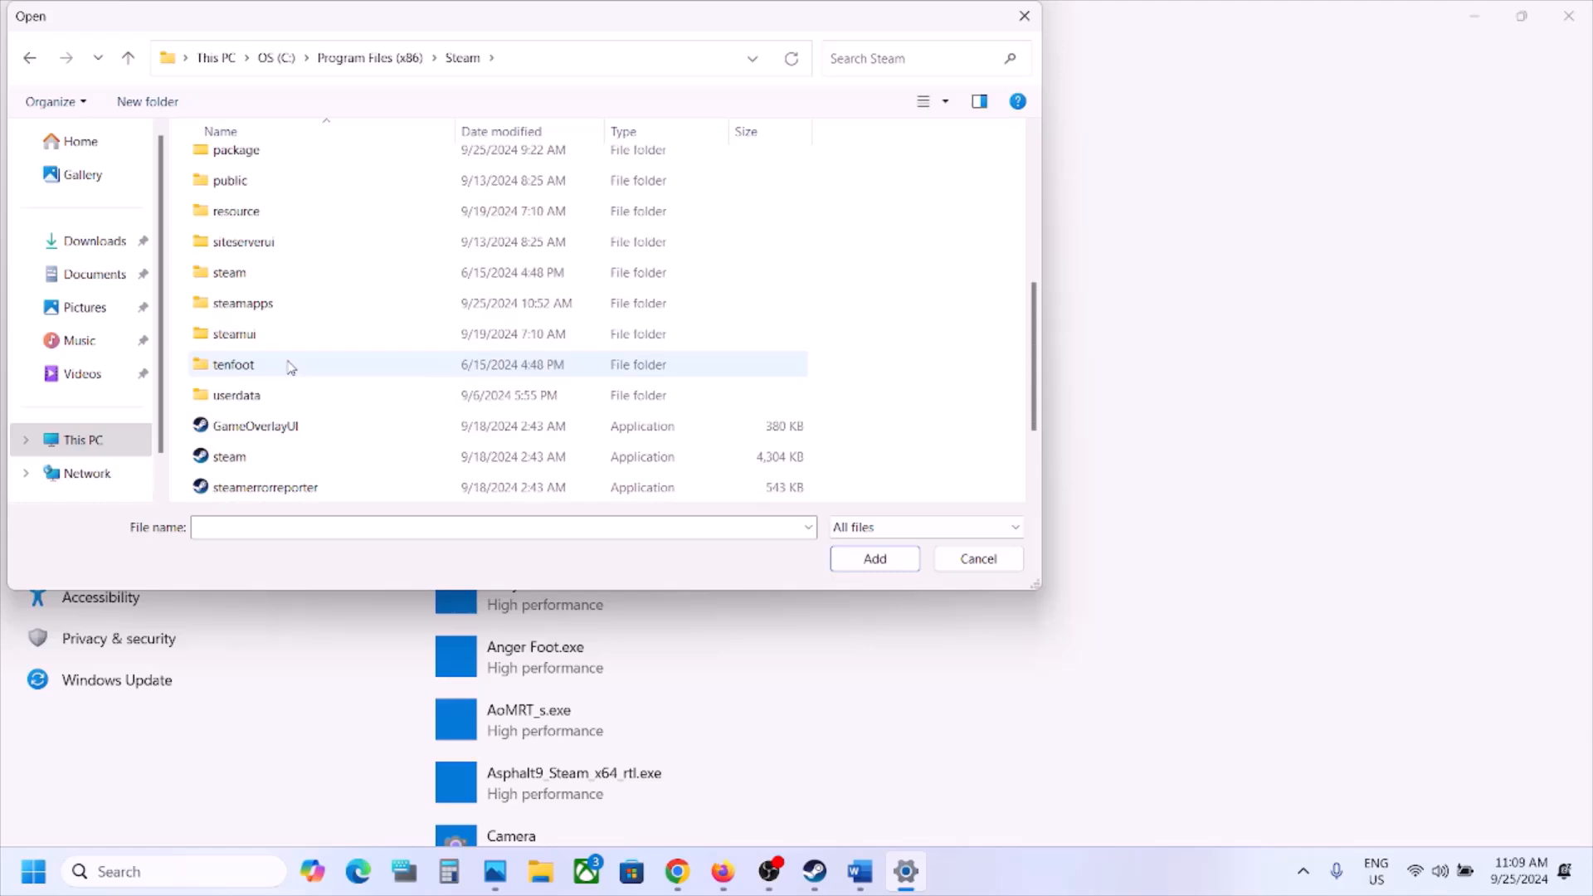
{"action": "double_click", "coordinate": [243, 304]}
{"action": "double_click", "coordinate": [261, 163]}
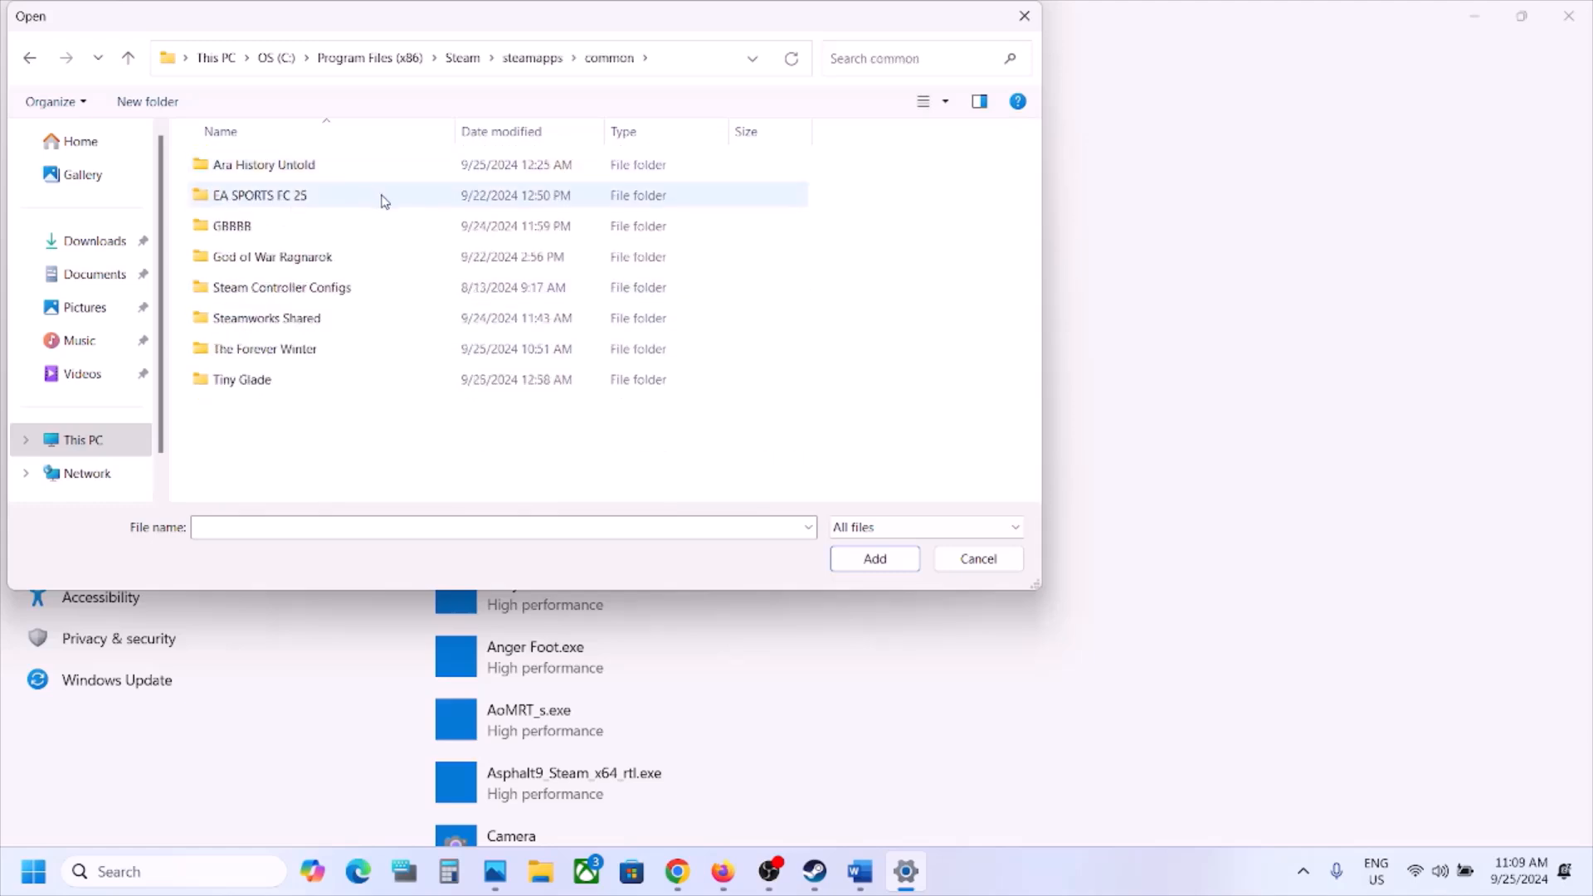
Add the ForeverWinter application from the The Forever Winter\Windows folder to the custom graphics app list.
{"action": "double_click", "coordinate": [305, 349]}
{"action": "double_click", "coordinate": [261, 171]}
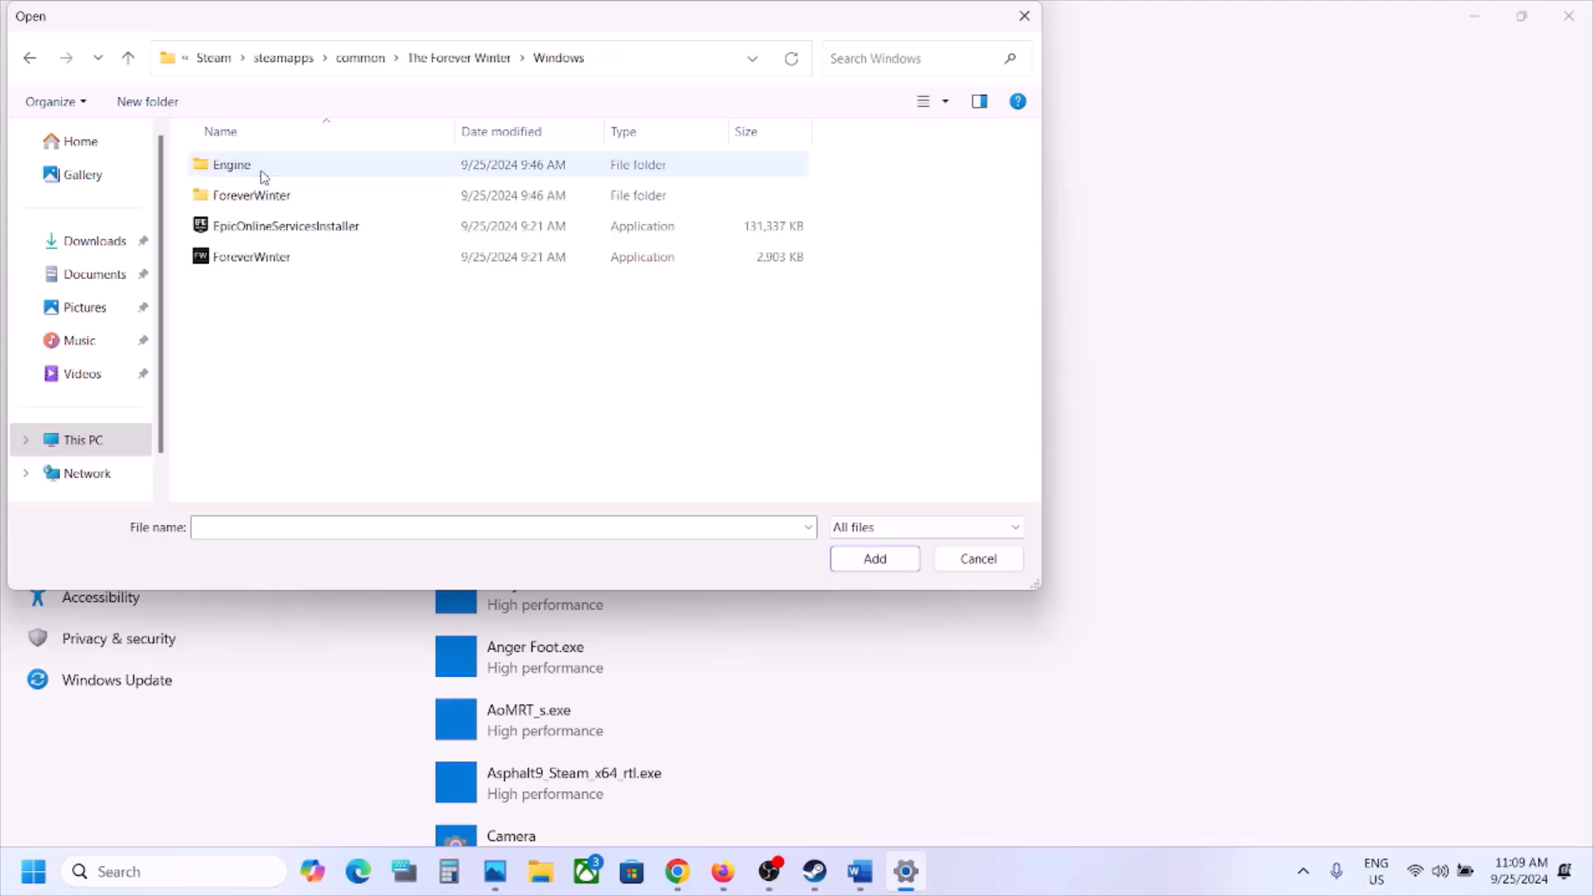
{"action": "left_click", "coordinate": [276, 259]}
{"action": "left_click", "coordinate": [874, 559]}
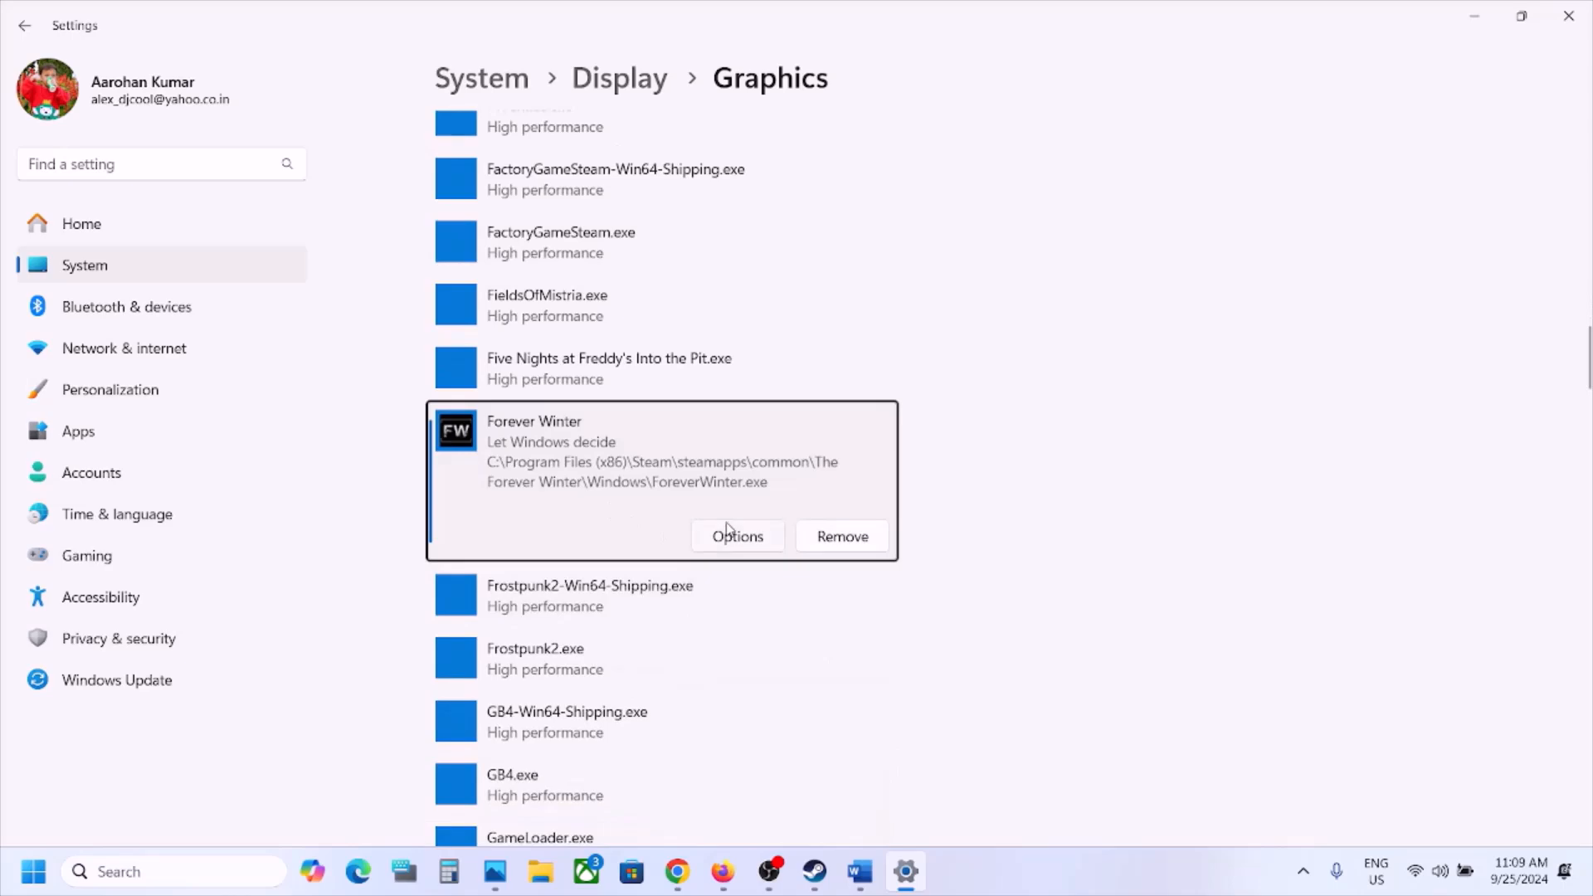
Set the graphics preference of the added ForeverWinter.exe entry to High performance and save it.
{"action": "left_click", "coordinate": [727, 534]}
{"action": "left_click", "coordinate": [684, 422]}
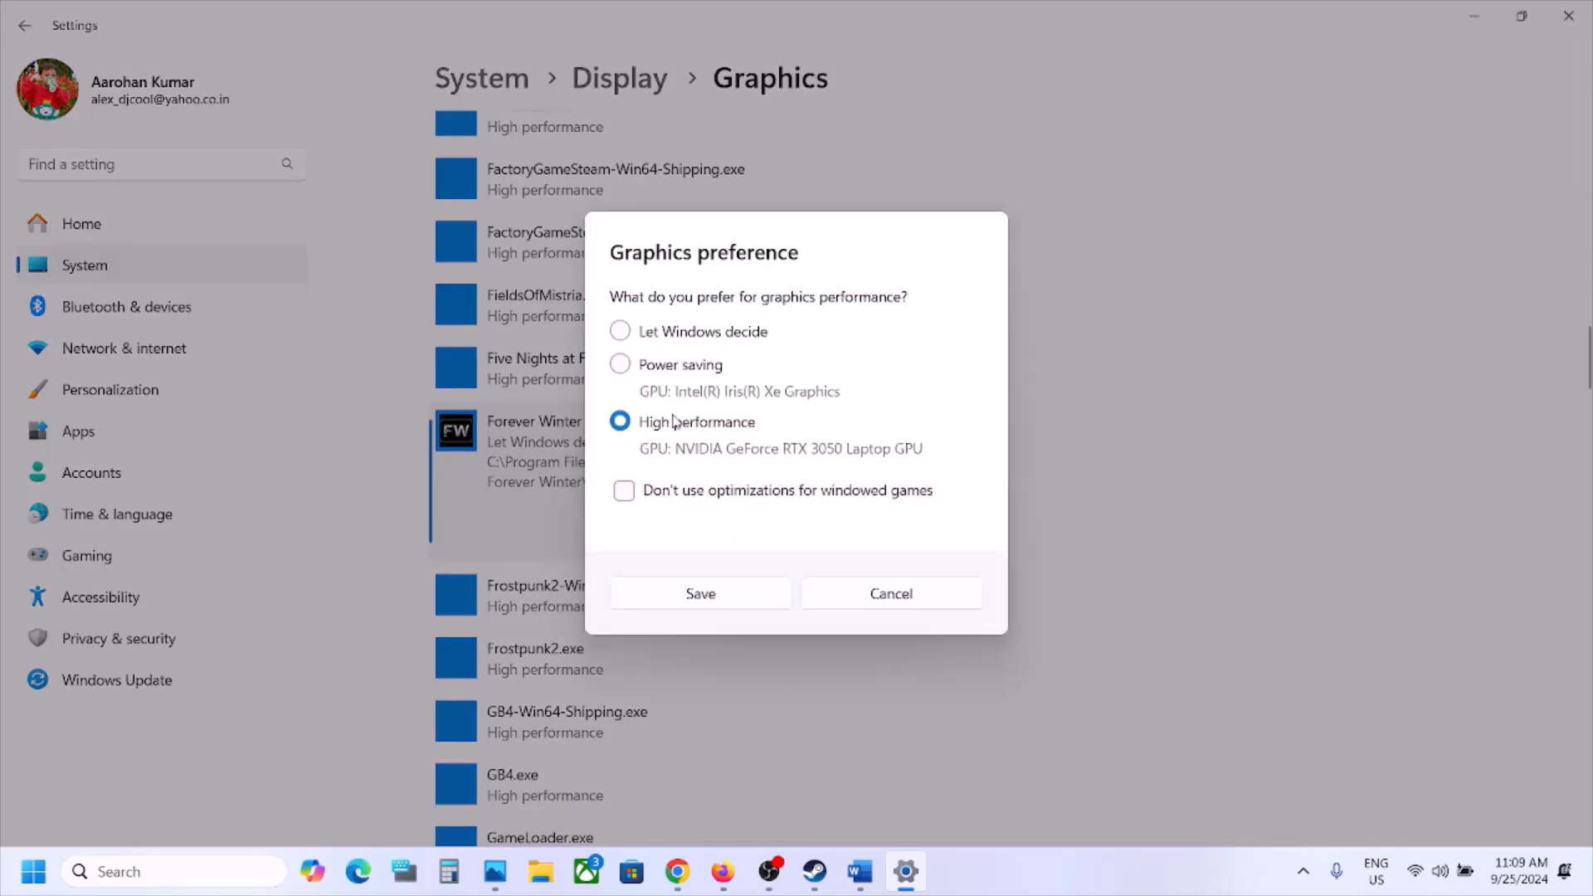
{"action": "left_click", "coordinate": [703, 593]}
Add the ForeverWinter-Win64-Shipping application from ForeverWinter\Binaries\Win64 to the custom graphics app list.
{"action": "scroll", "coordinate": [714, 589], "scroll_direction": "up", "scroll_amount": 10}
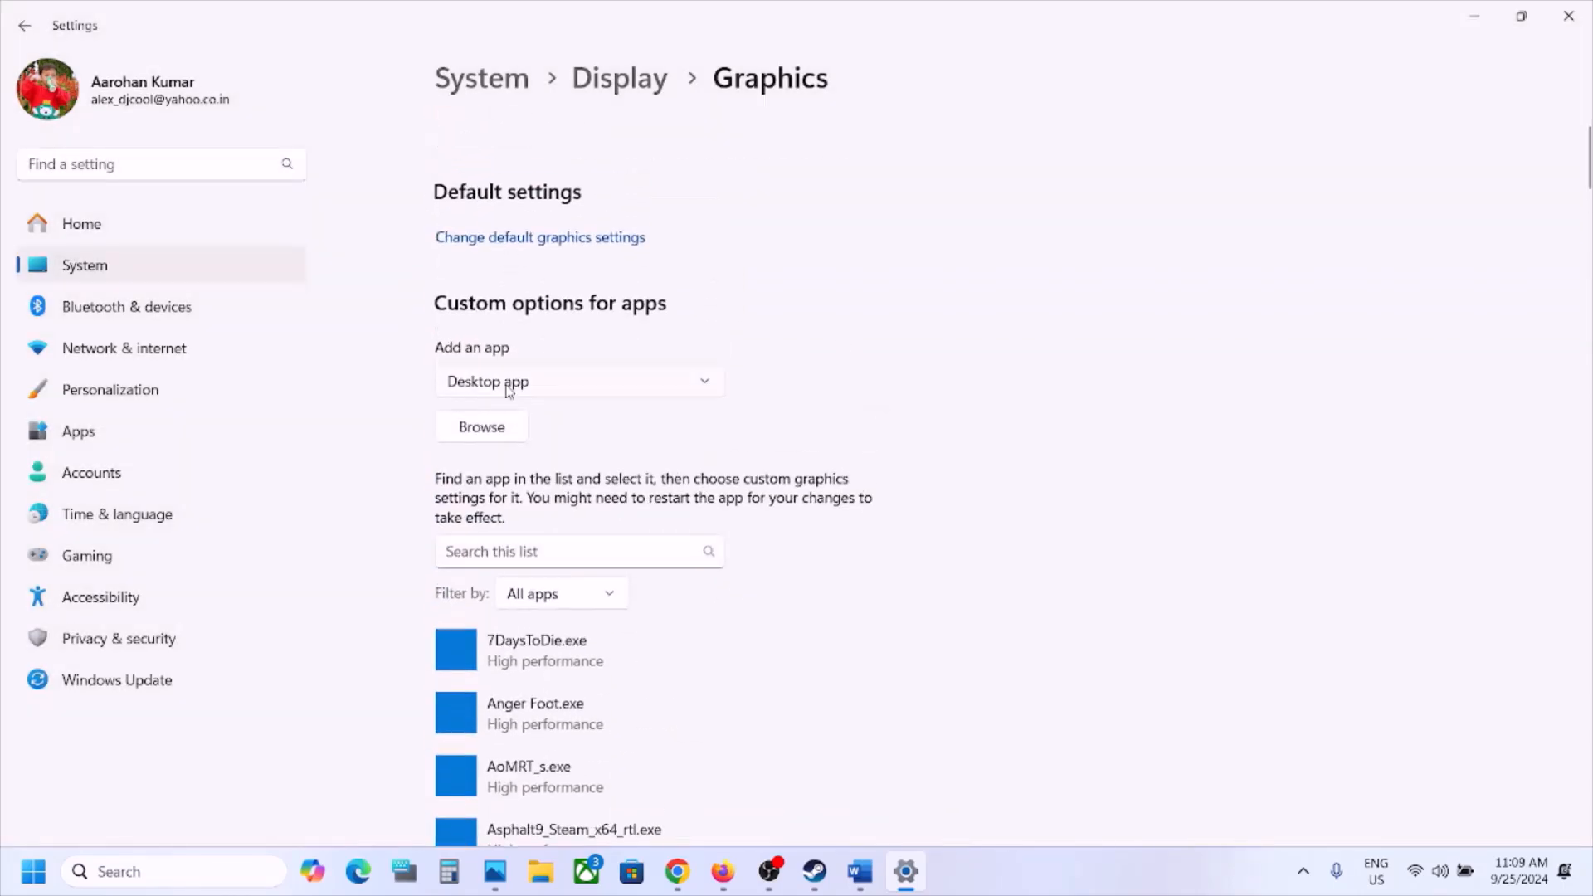
{"action": "left_click", "coordinate": [496, 433]}
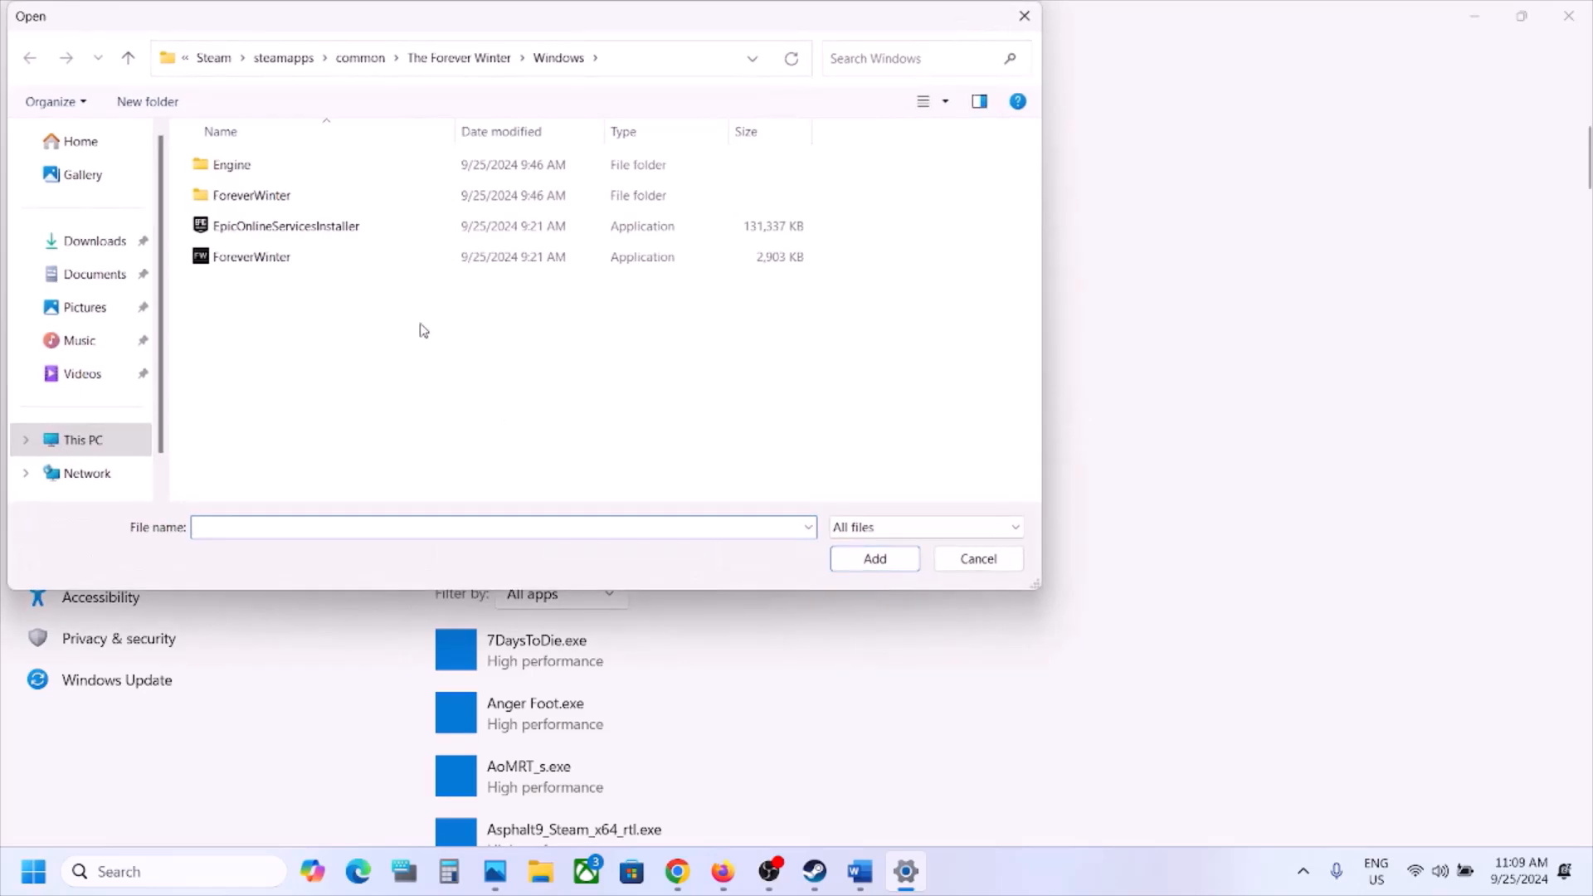
{"action": "double_click", "coordinate": [262, 197]}
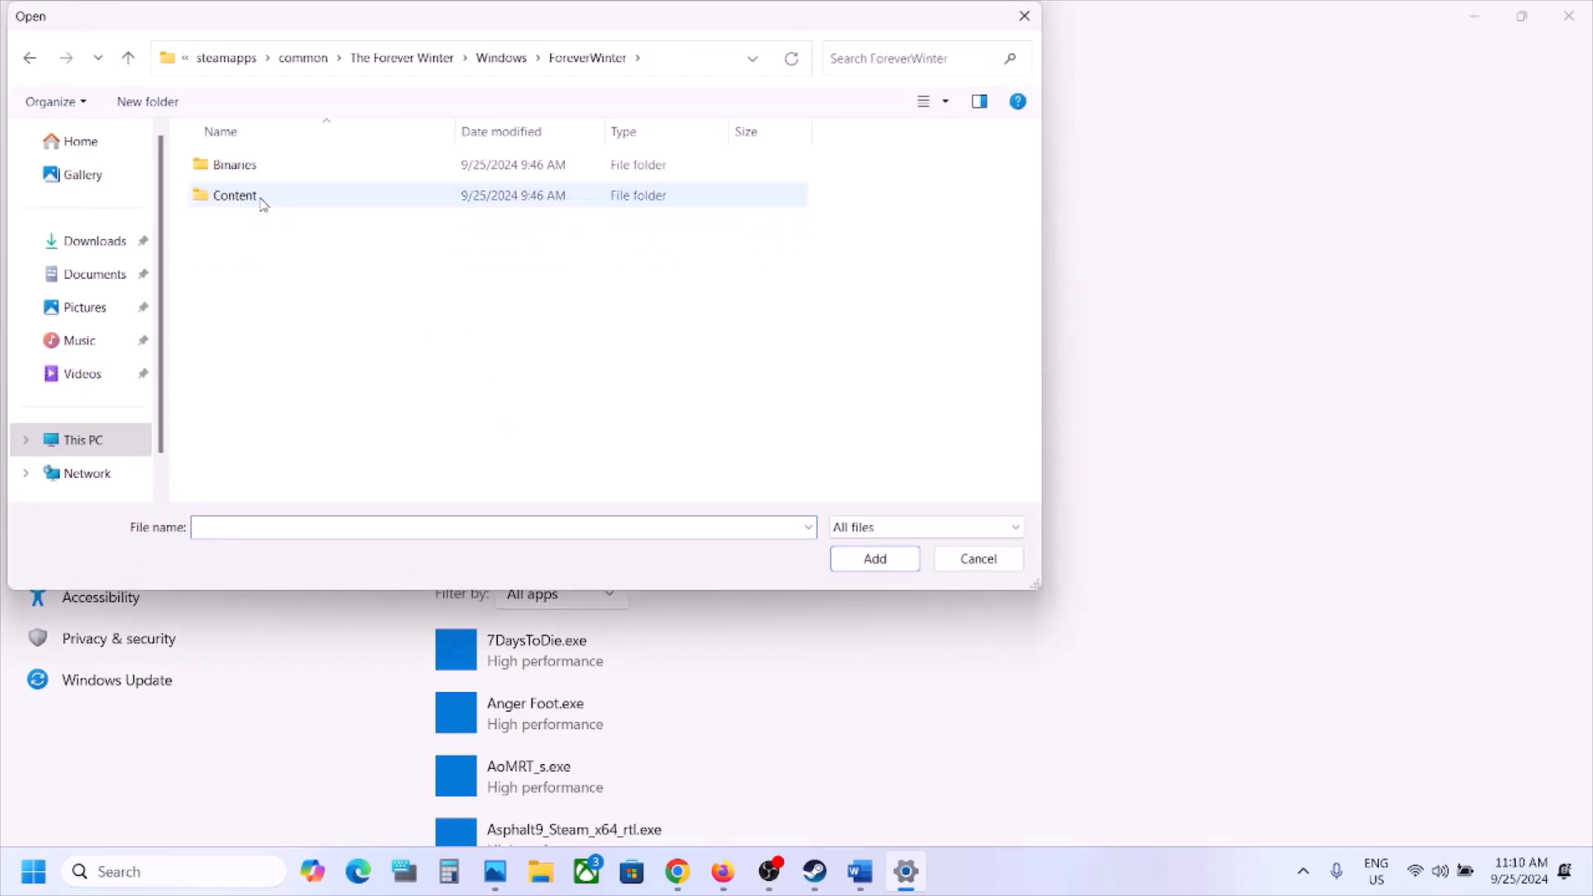
{"action": "double_click", "coordinate": [255, 167]}
{"action": "double_click", "coordinate": [251, 174]}
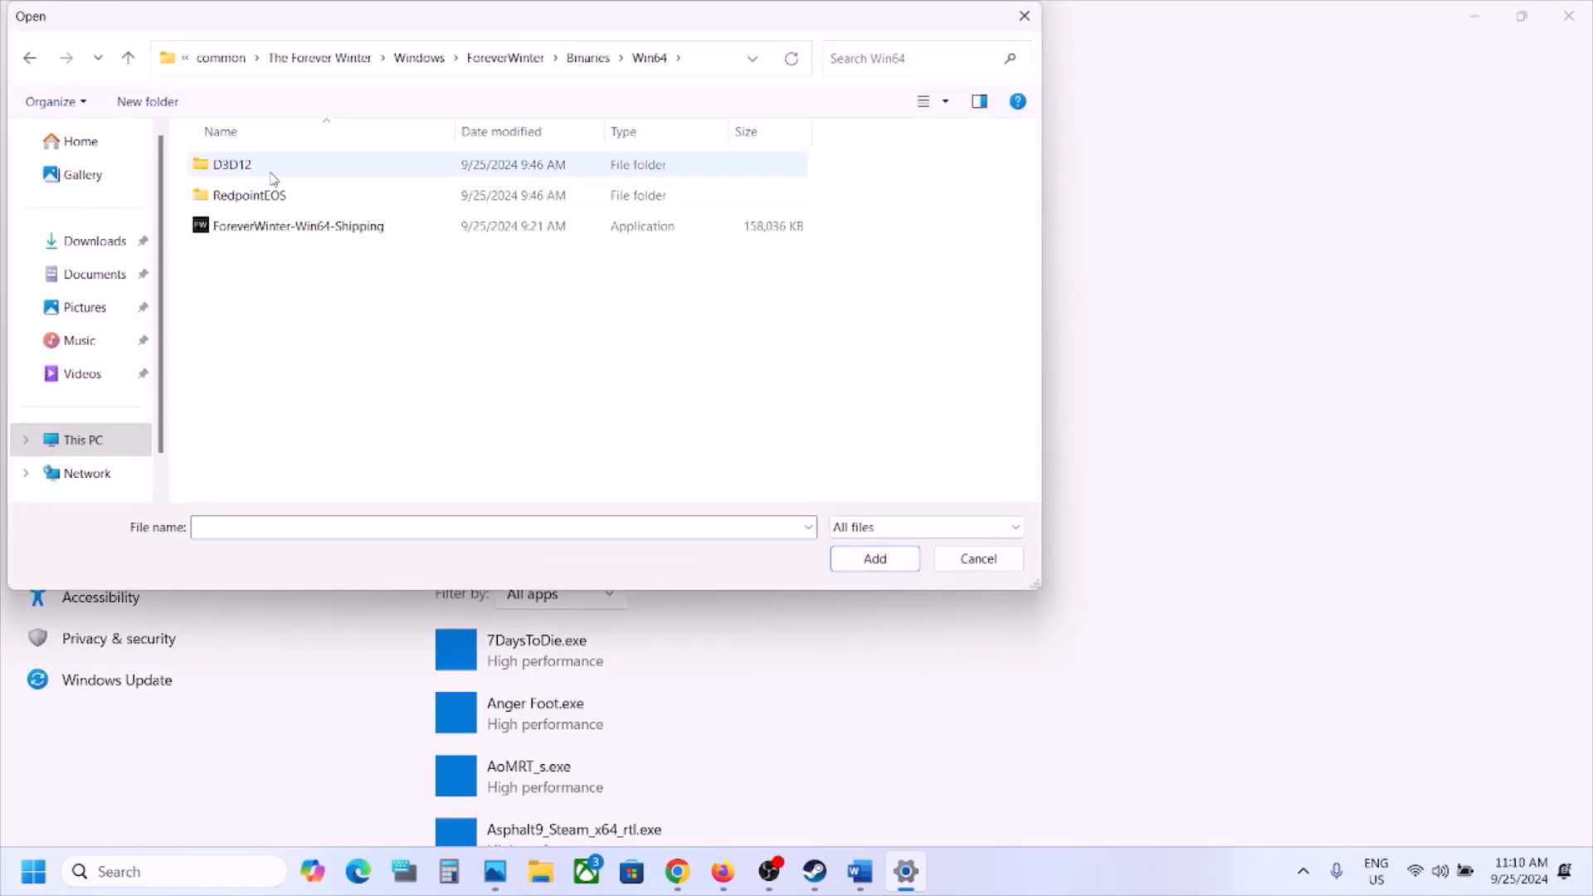
{"action": "left_click", "coordinate": [313, 224]}
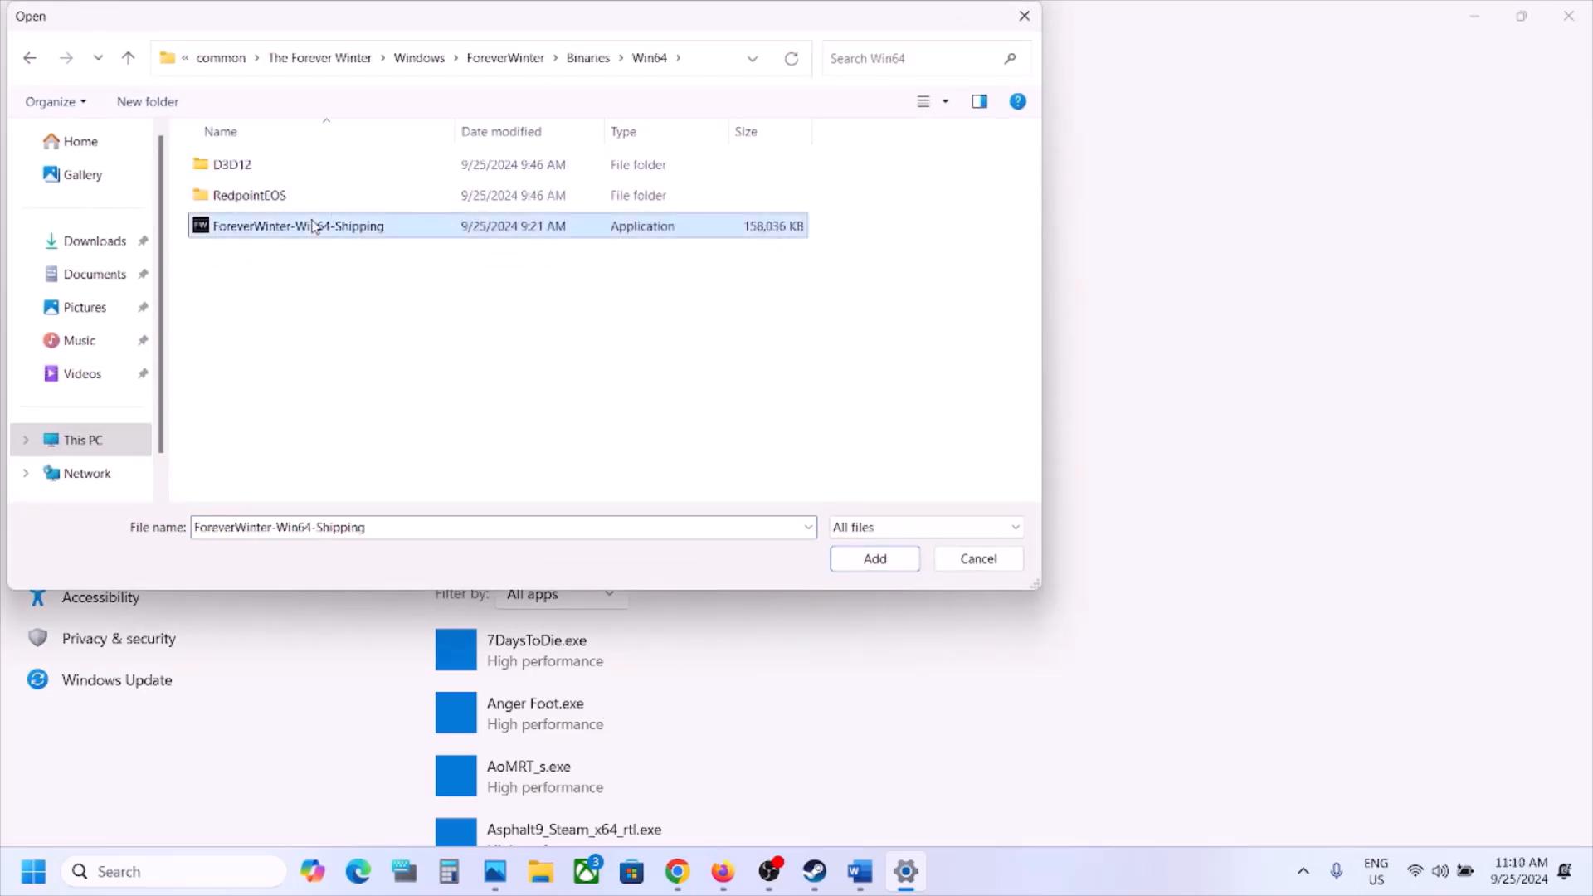
{"action": "left_click", "coordinate": [876, 560]}
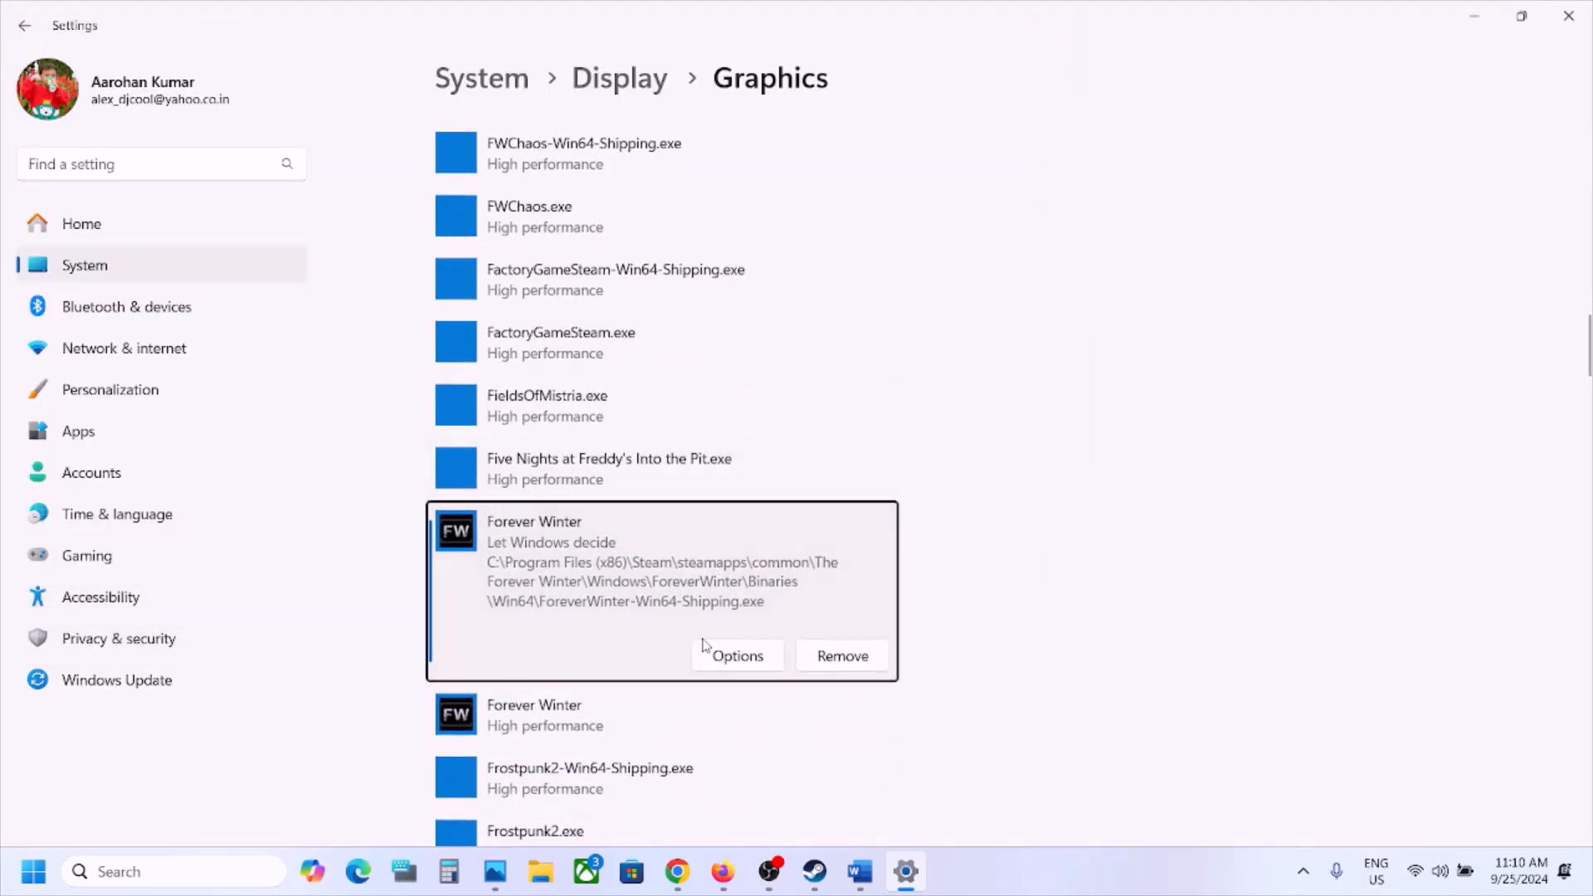
Save High performance as the graphics preference for ForeverWinter-Win64-Shipping.exe and close Settings.
{"action": "left_click", "coordinate": [734, 663]}
{"action": "left_click", "coordinate": [669, 423]}
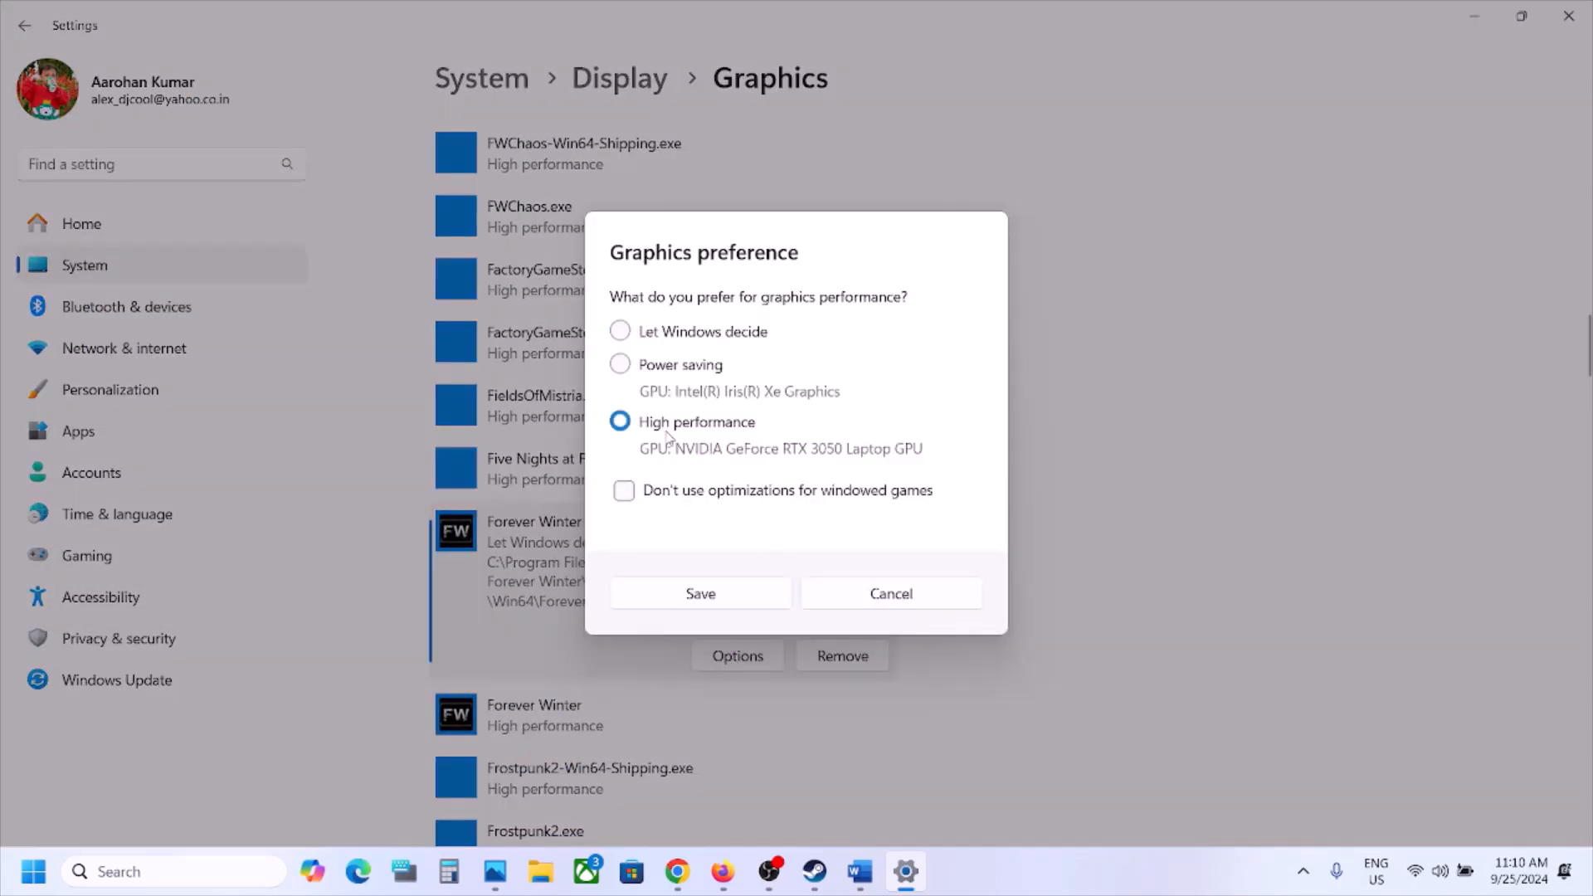
{"action": "left_click", "coordinate": [726, 585]}
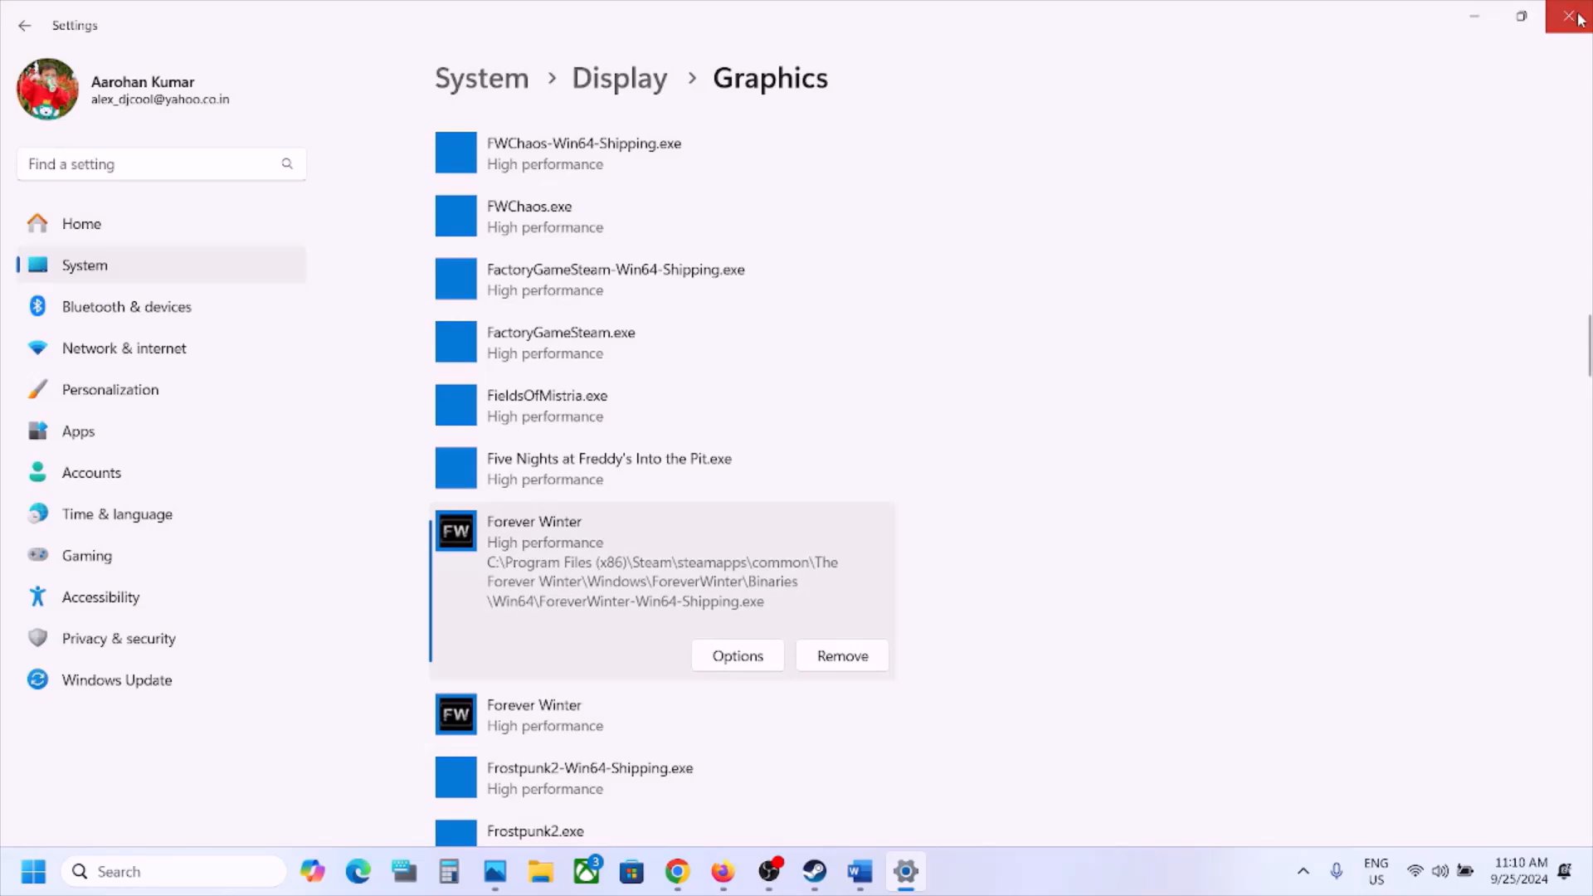
{"action": "left_click", "coordinate": [1568, 15]}
Highlight the Step 6 instruction for desktop users about connecting the monitor to the dedicated graphics card.
{"action": "scroll", "coordinate": [578, 601], "scroll_direction": "down", "scroll_amount": 1}
{"action": "scroll", "coordinate": [578, 601], "scroll_direction": "down", "scroll_amount": 3}
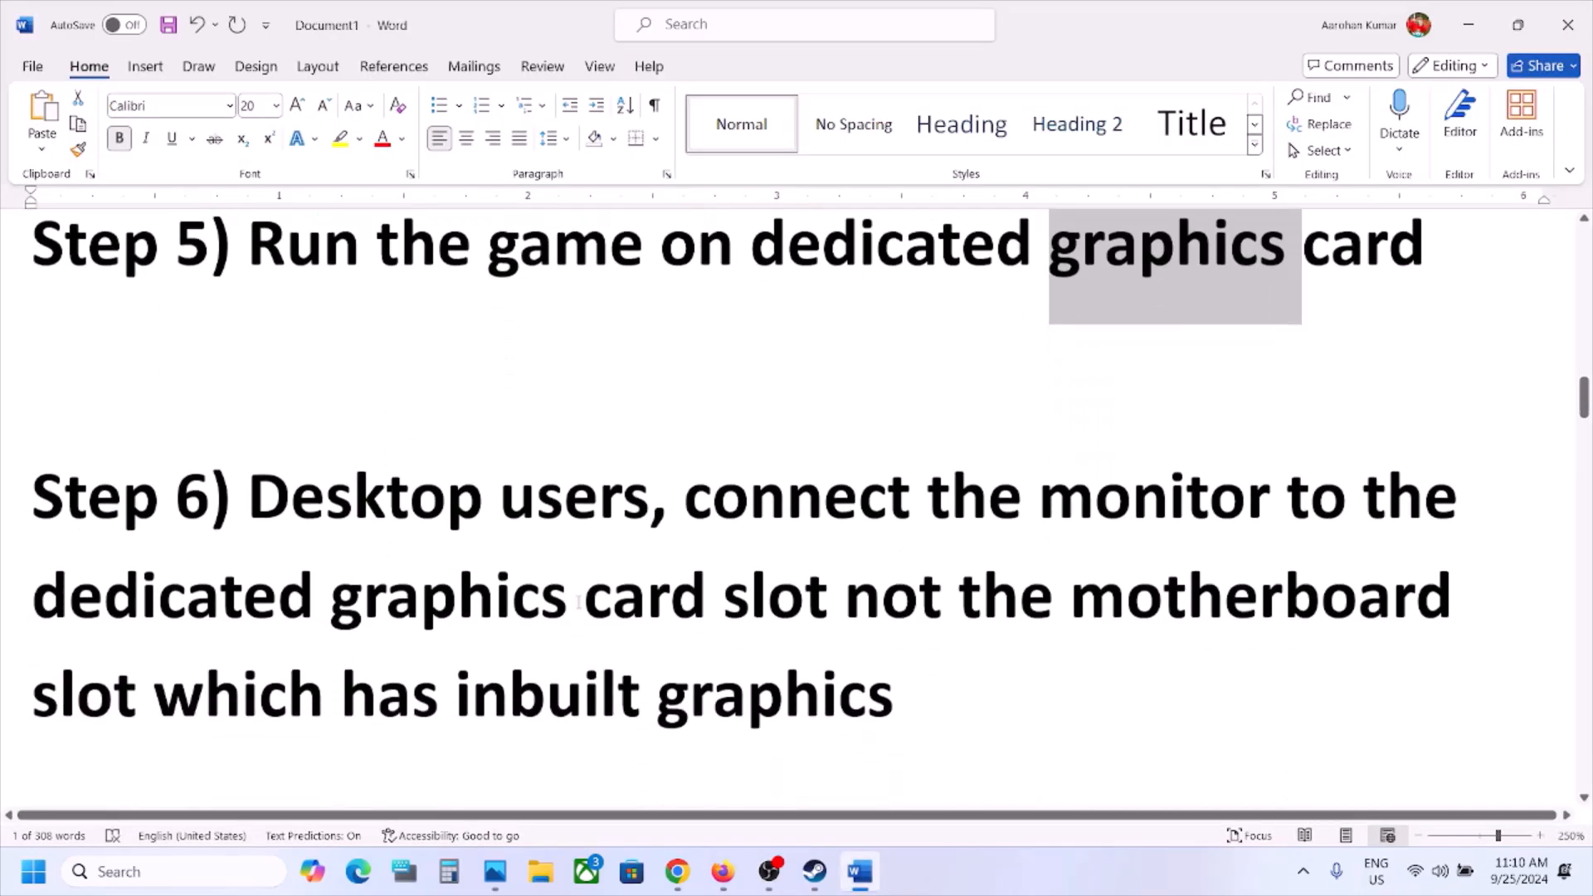
{"action": "left_click_drag", "start_coordinate": [257, 516], "coordinate": [910, 501]}
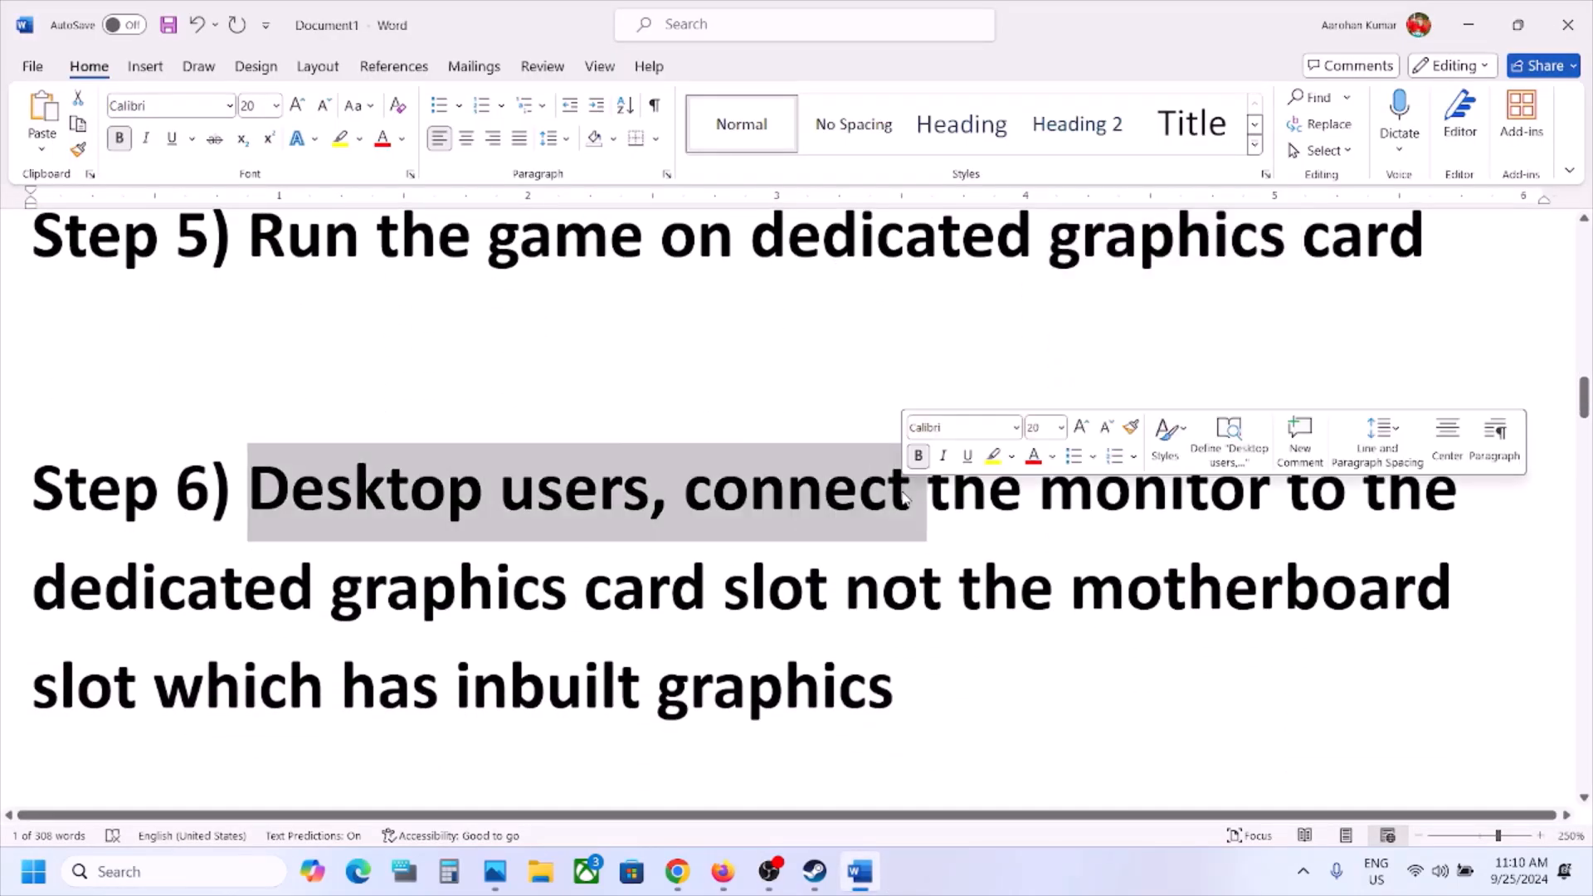
{"action": "left_click", "coordinate": [911, 502]}
{"action": "left_click_drag", "start_coordinate": [691, 502], "coordinate": [700, 599]}
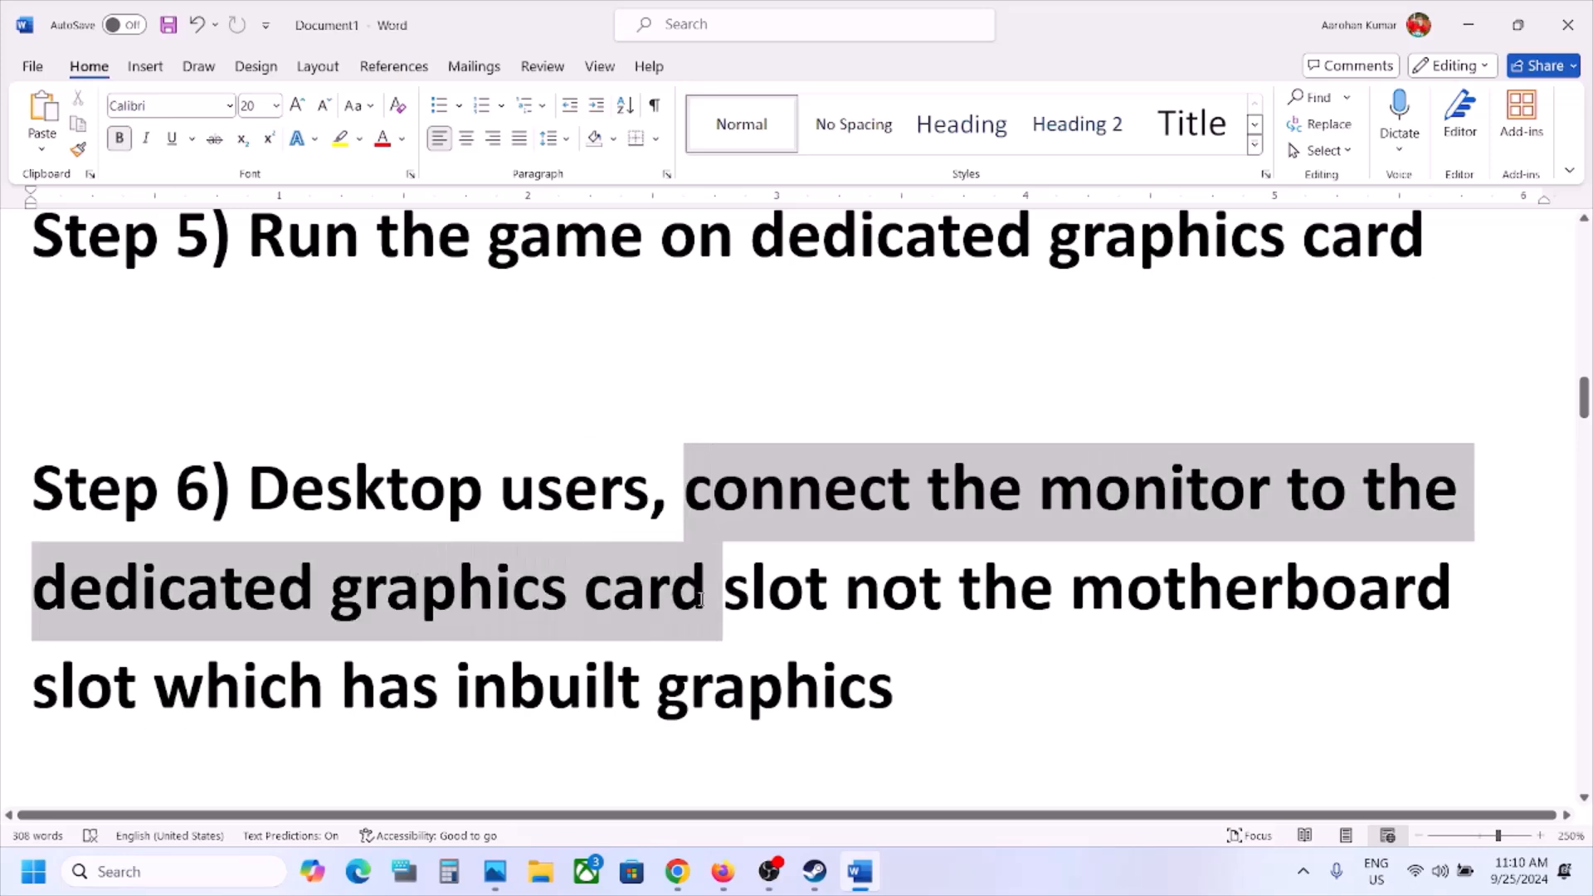
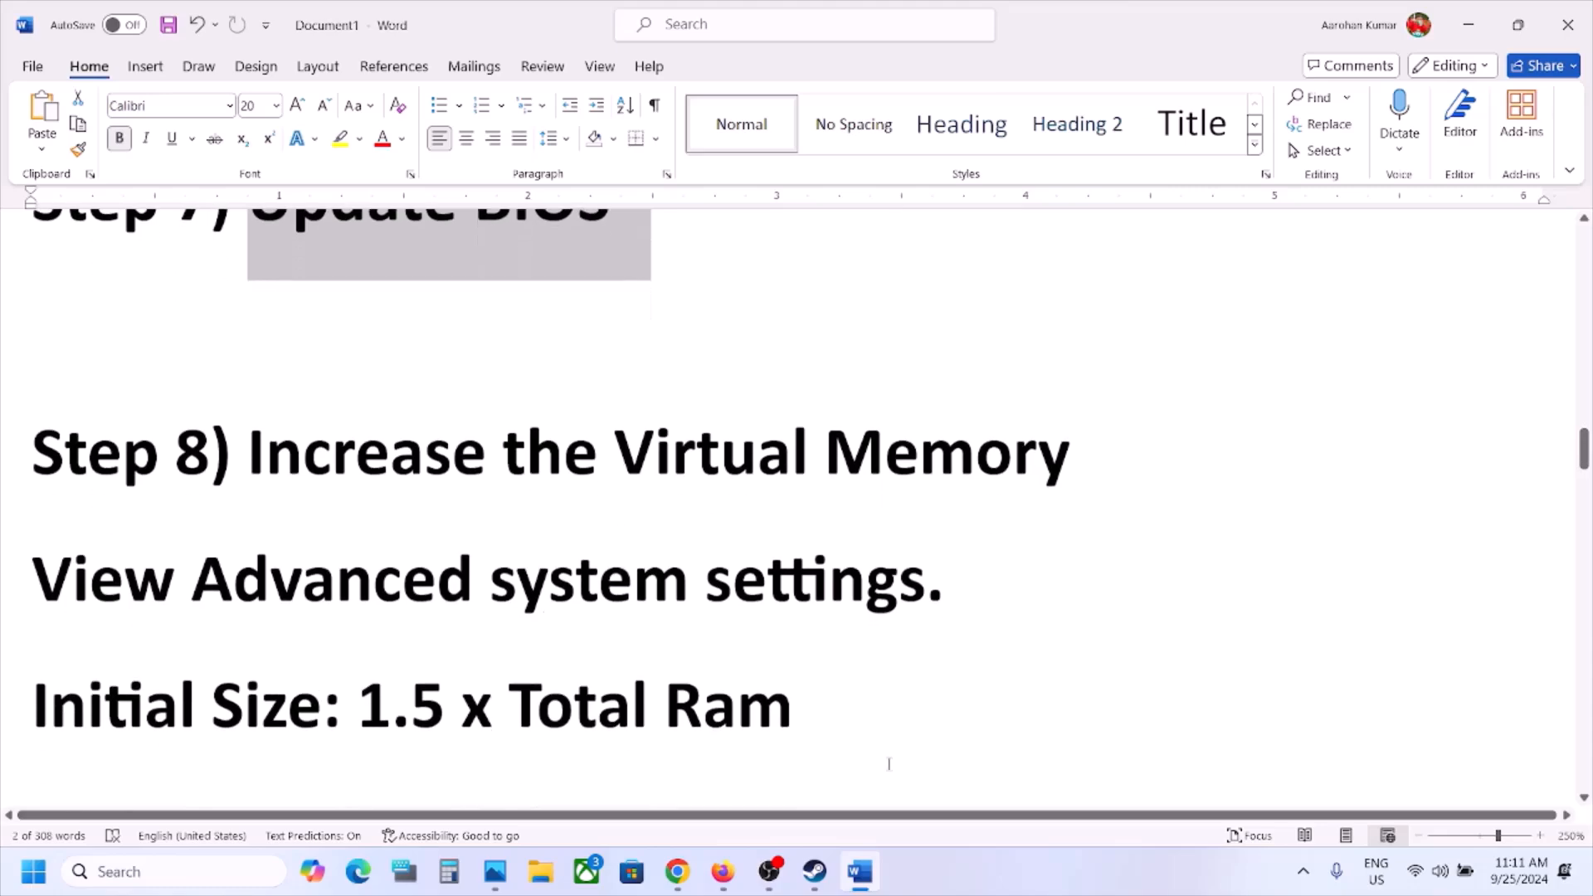
Copy "View Advanced system settings" from the Word document, search Windows for it, and open the matching control panel item.
{"action": "key", "text": "super"}
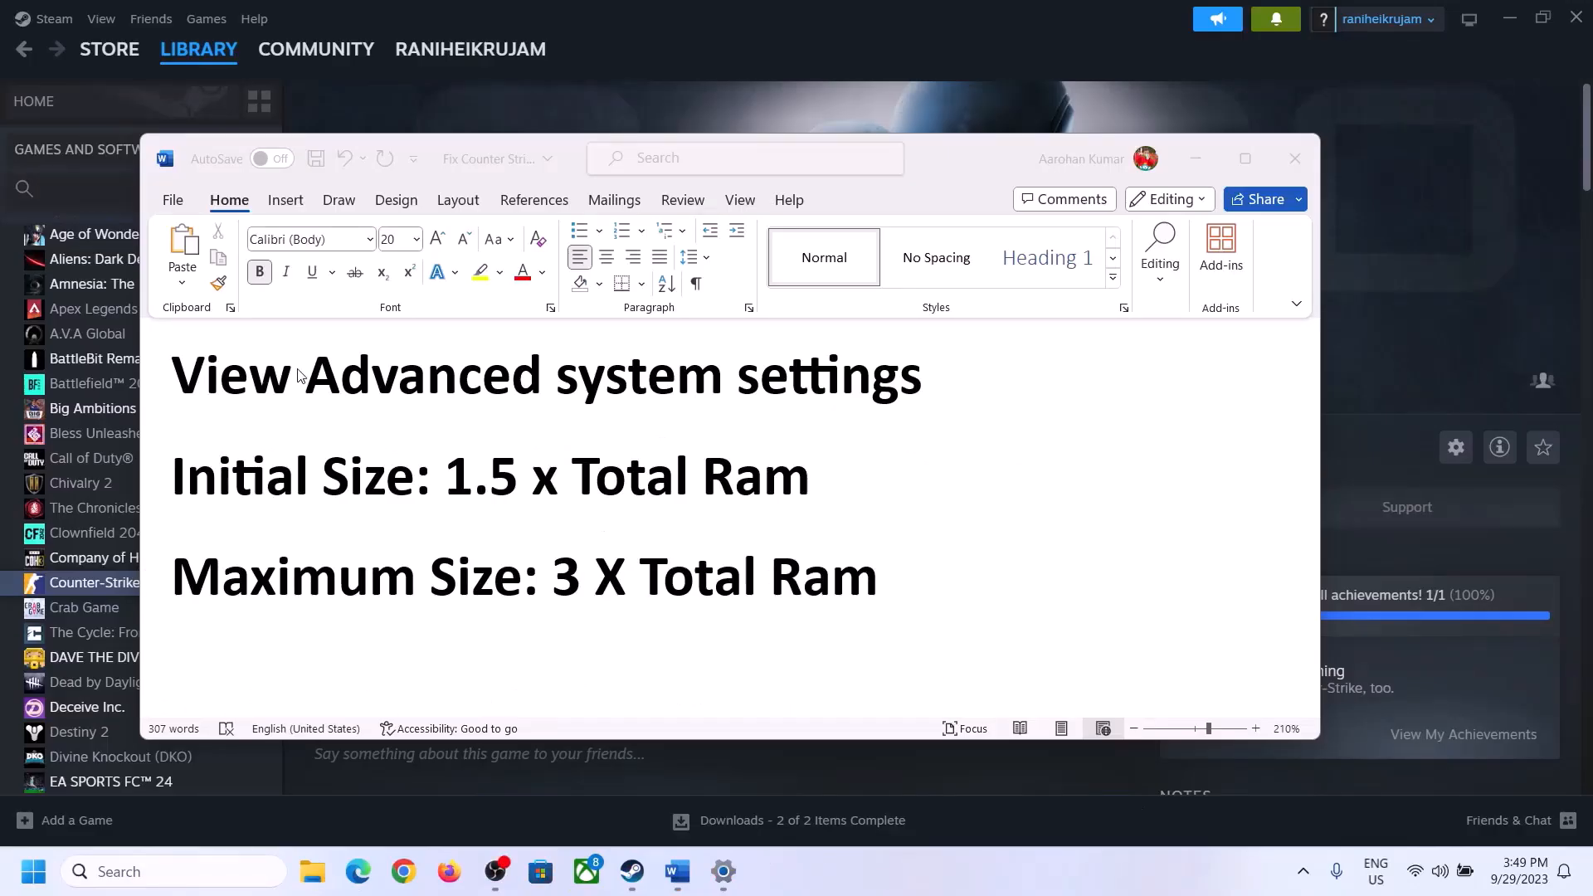
{"action": "left_click", "coordinate": [193, 382]}
{"action": "left_click_drag", "start_coordinate": [189, 383], "coordinate": [885, 393]}
{"action": "key", "text": "ctrl+c"}
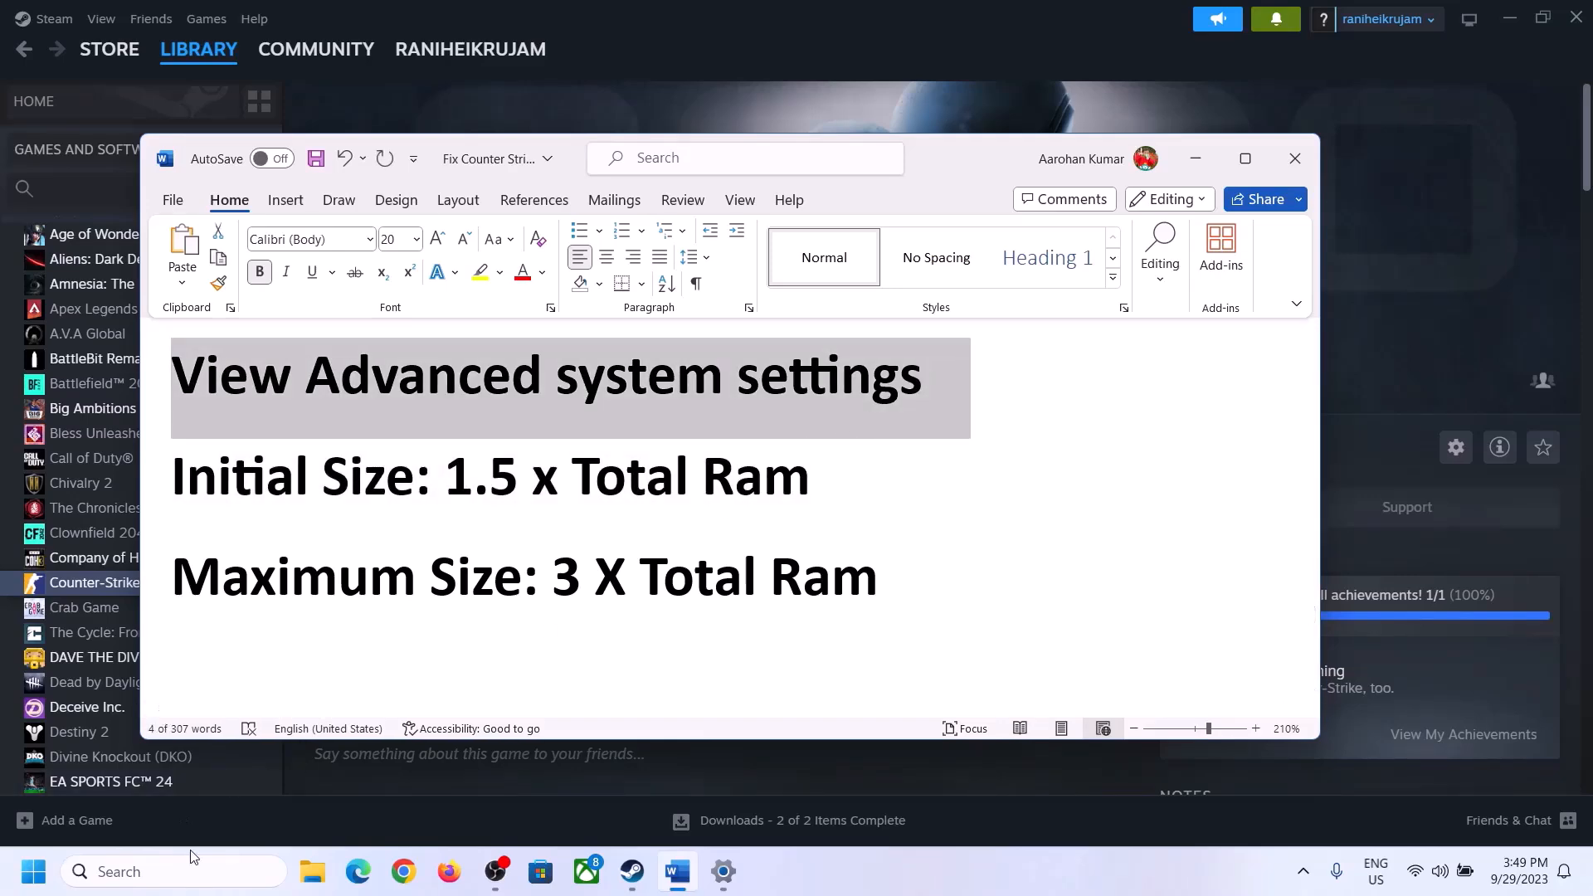
{"action": "left_click", "coordinate": [189, 871]}
{"action": "key", "text": "ctrl+v"}
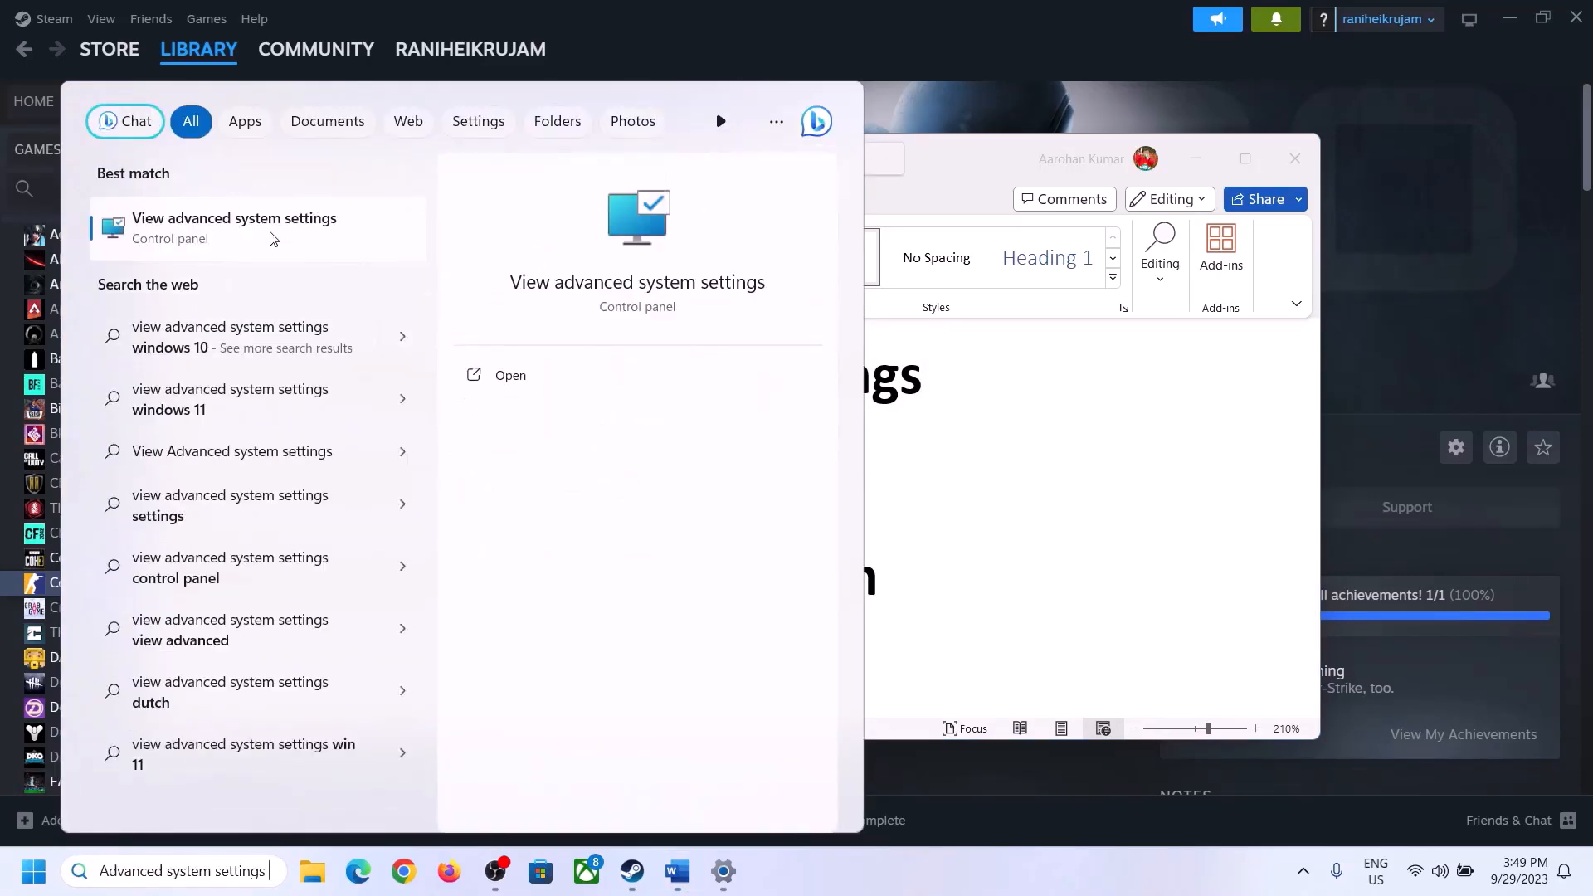
{"action": "left_click", "coordinate": [224, 242]}
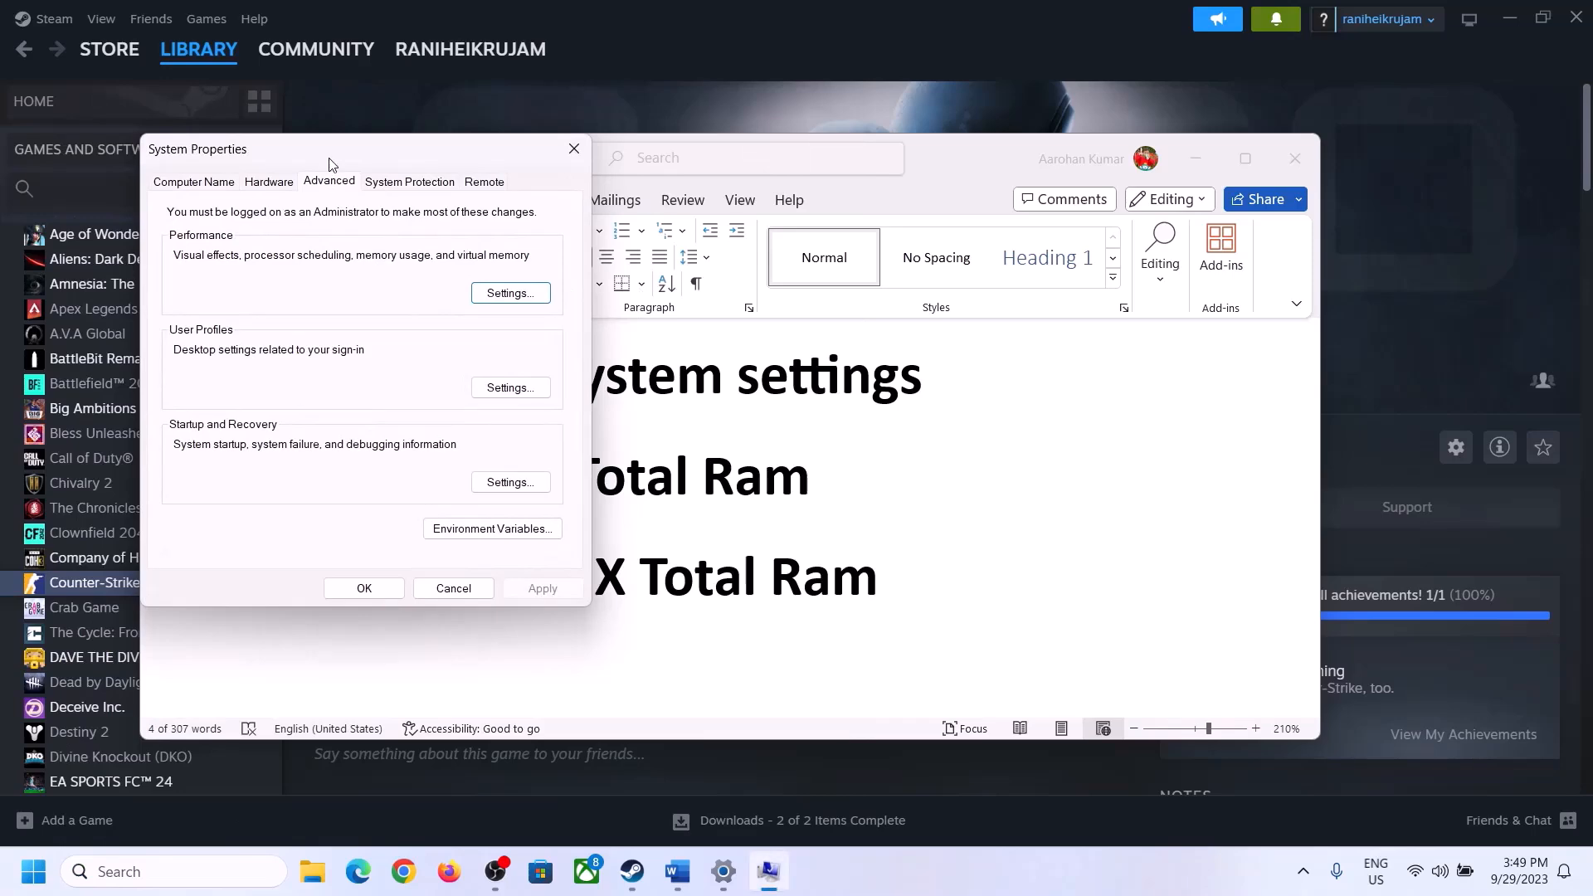
Move System Properties off the notes and open the Virtual Memory dialog from the advanced performance options.
{"action": "left_click_drag", "start_coordinate": [332, 158], "coordinate": [718, 287]}
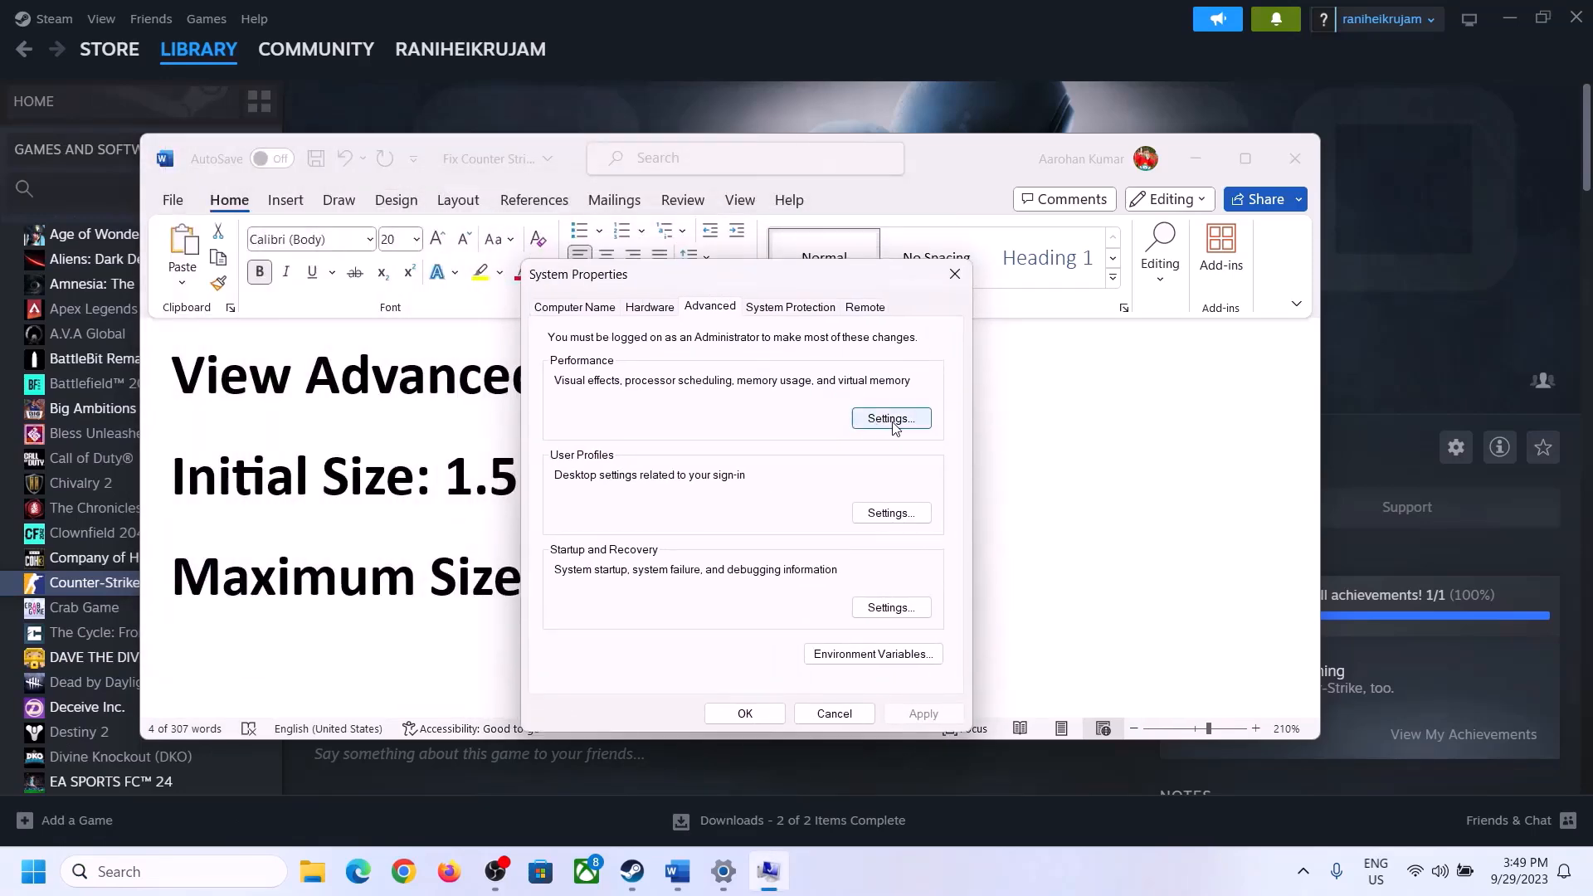
{"action": "left_click", "coordinate": [889, 421]}
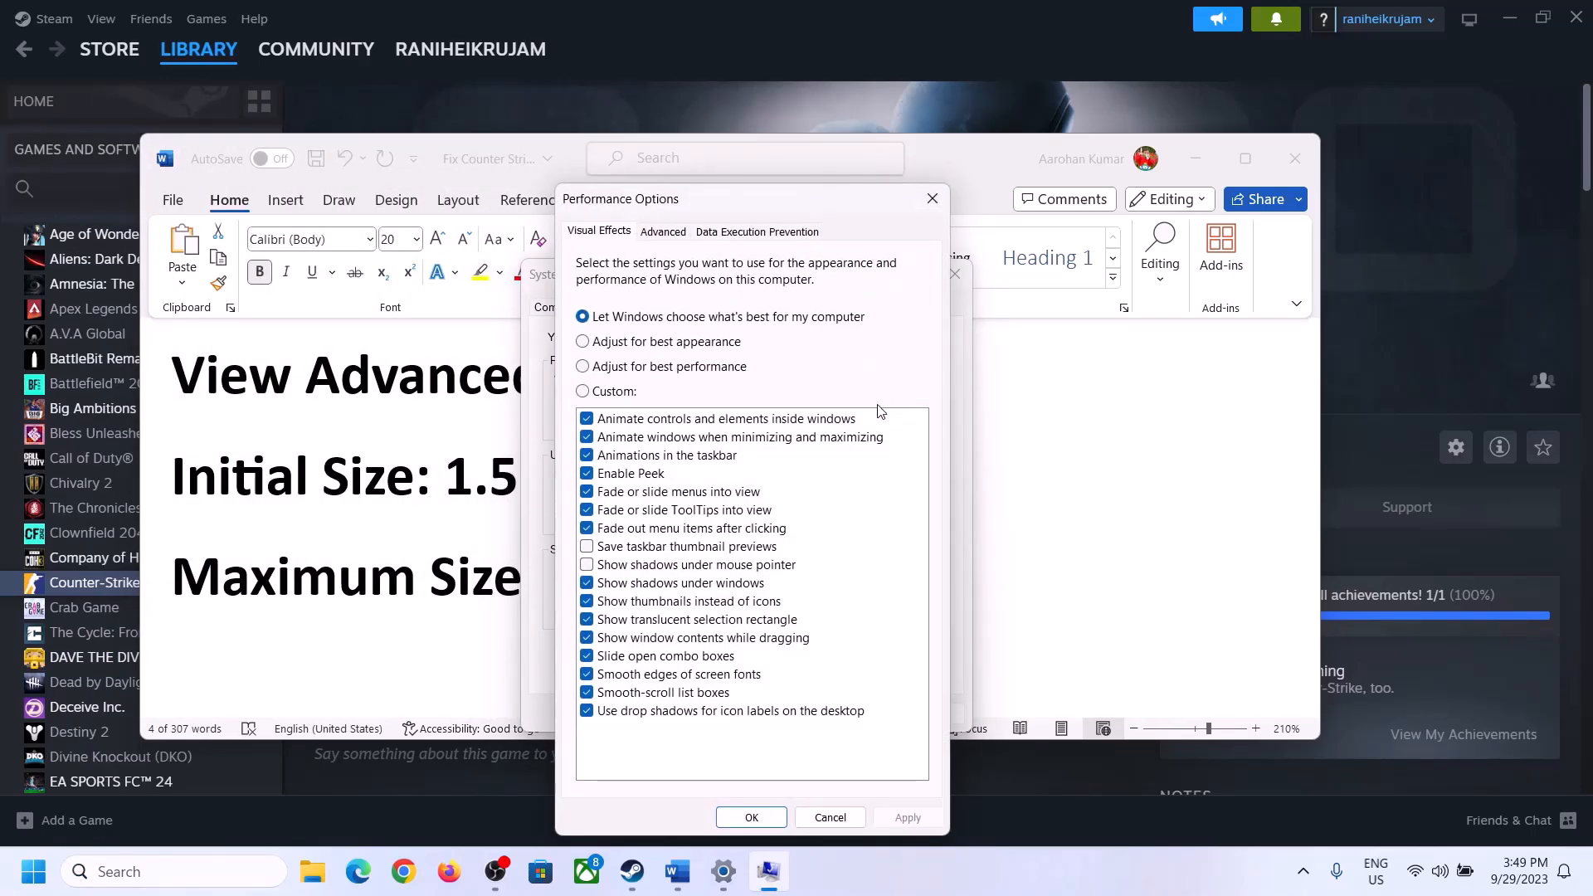
{"action": "left_click", "coordinate": [664, 233]}
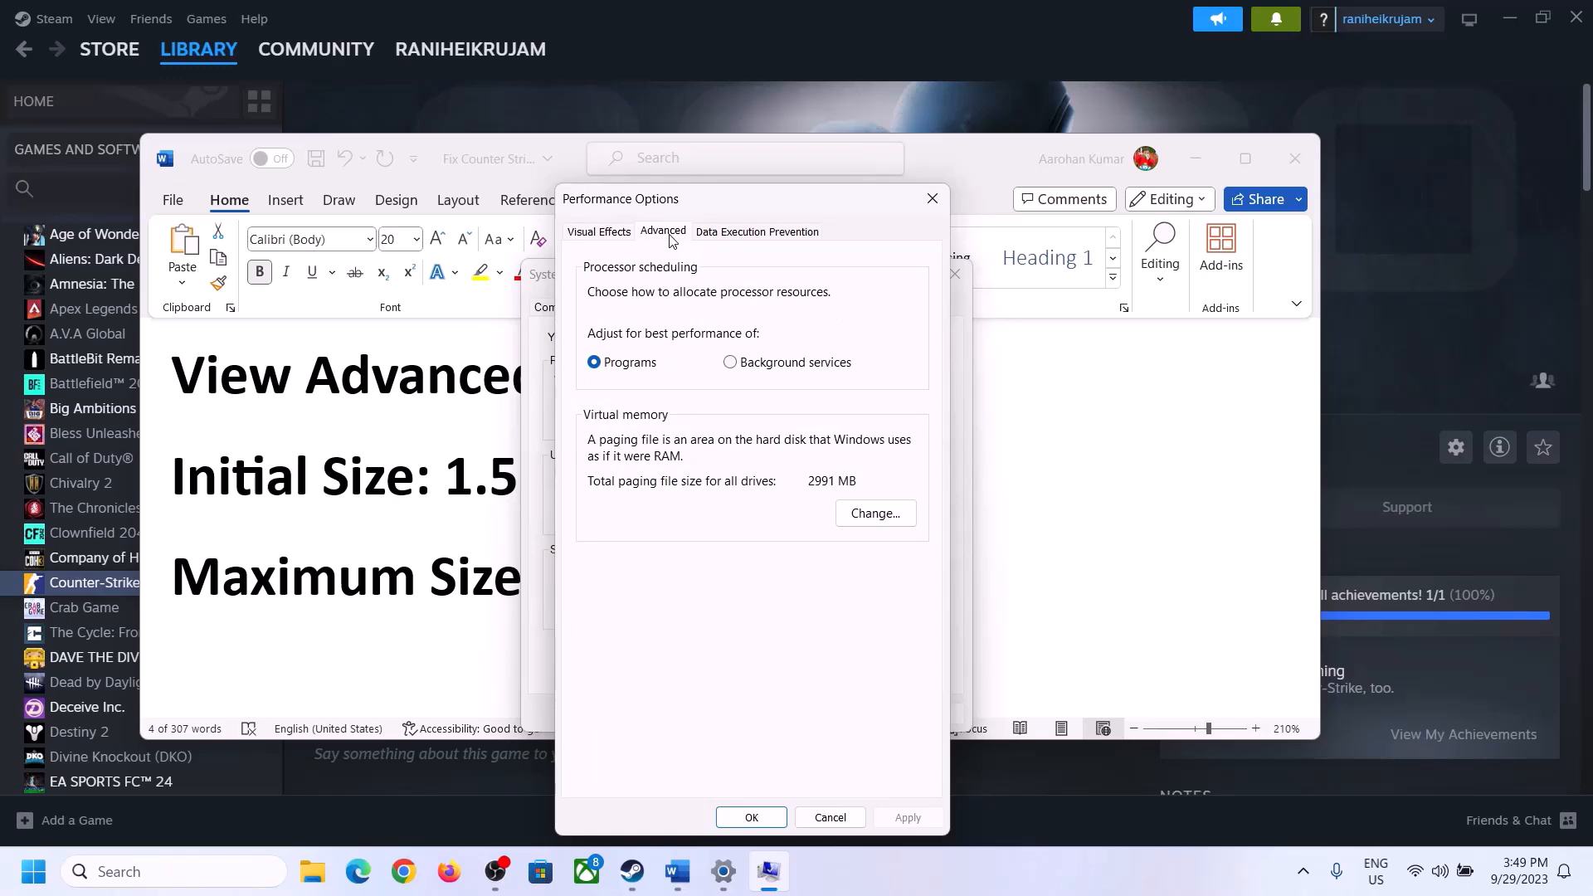
{"action": "left_click", "coordinate": [881, 515]}
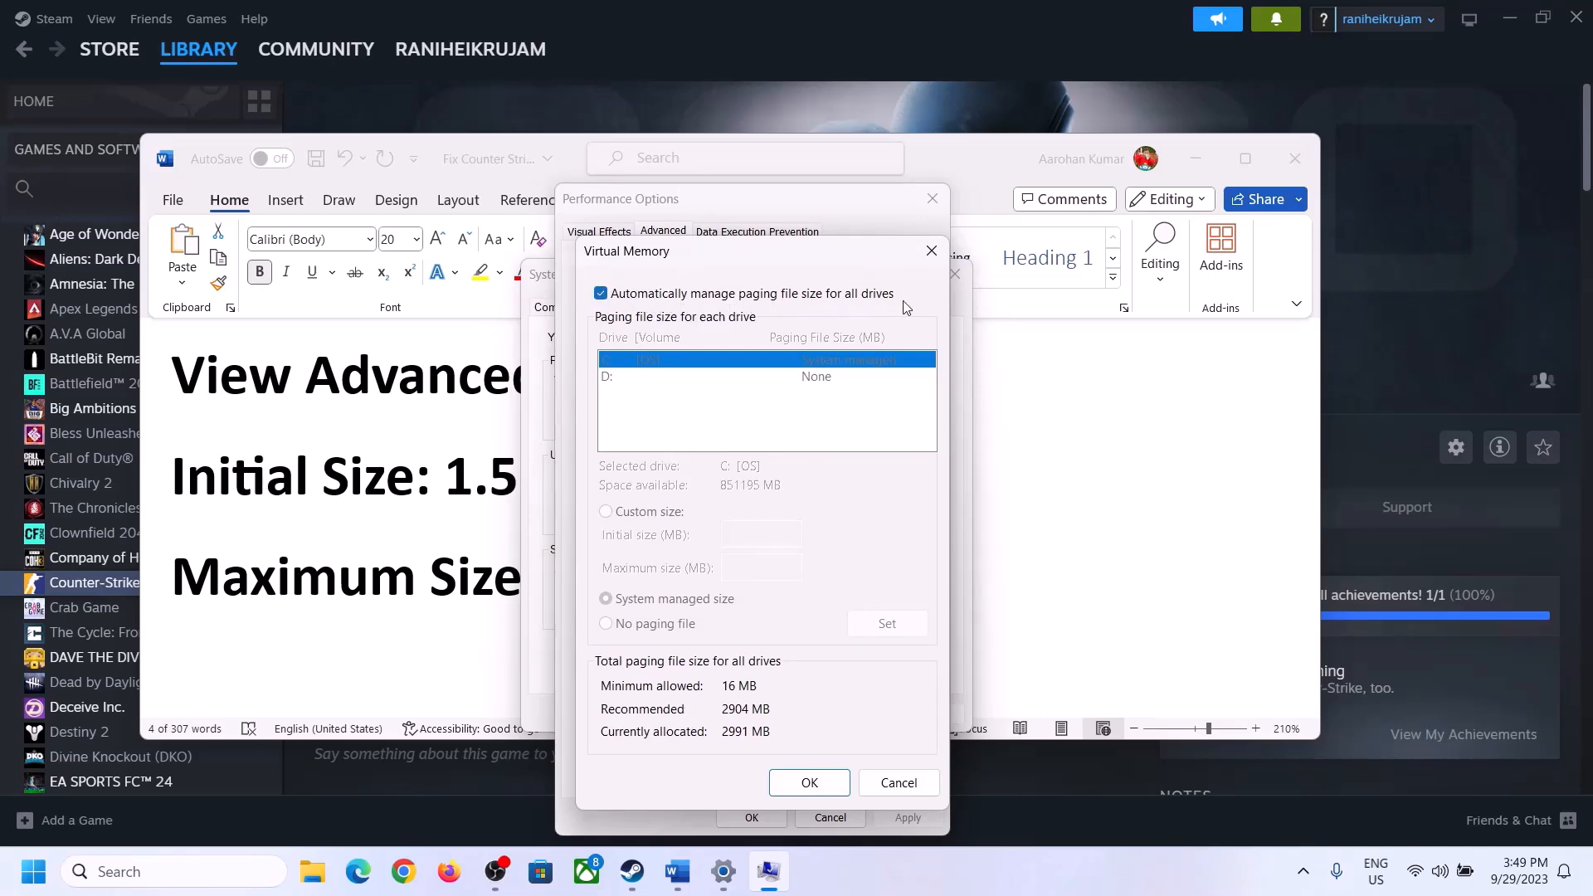
Turn off automatic paging file management, choose a custom size for drive C:, and highlight "1.5 x Total Ram" in the notes.
{"action": "left_click", "coordinate": [601, 294]}
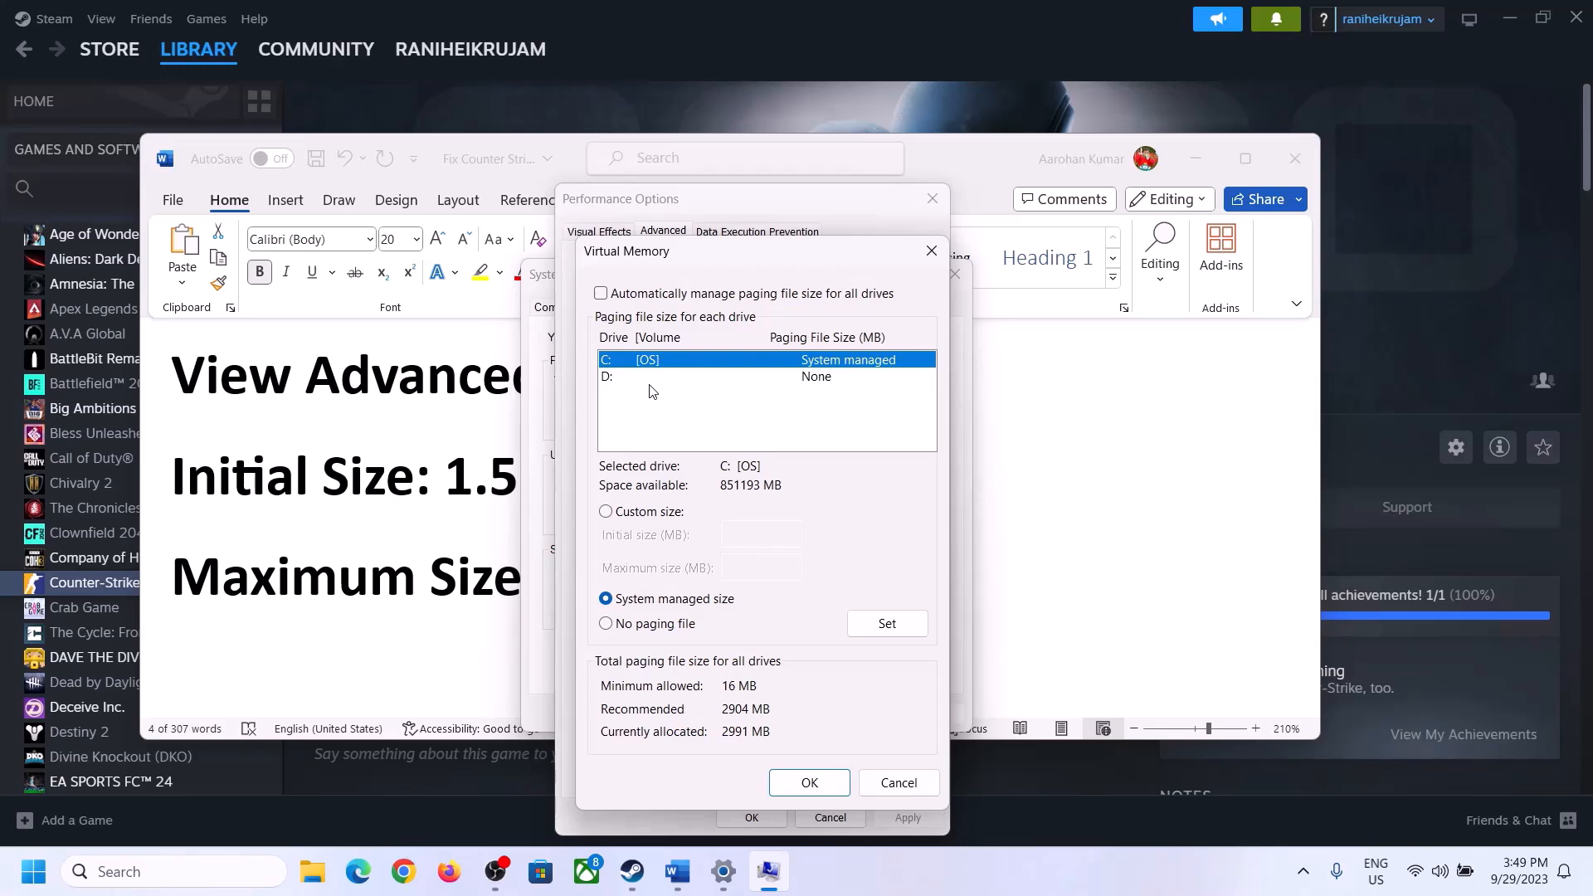
{"action": "left_click", "coordinate": [607, 513]}
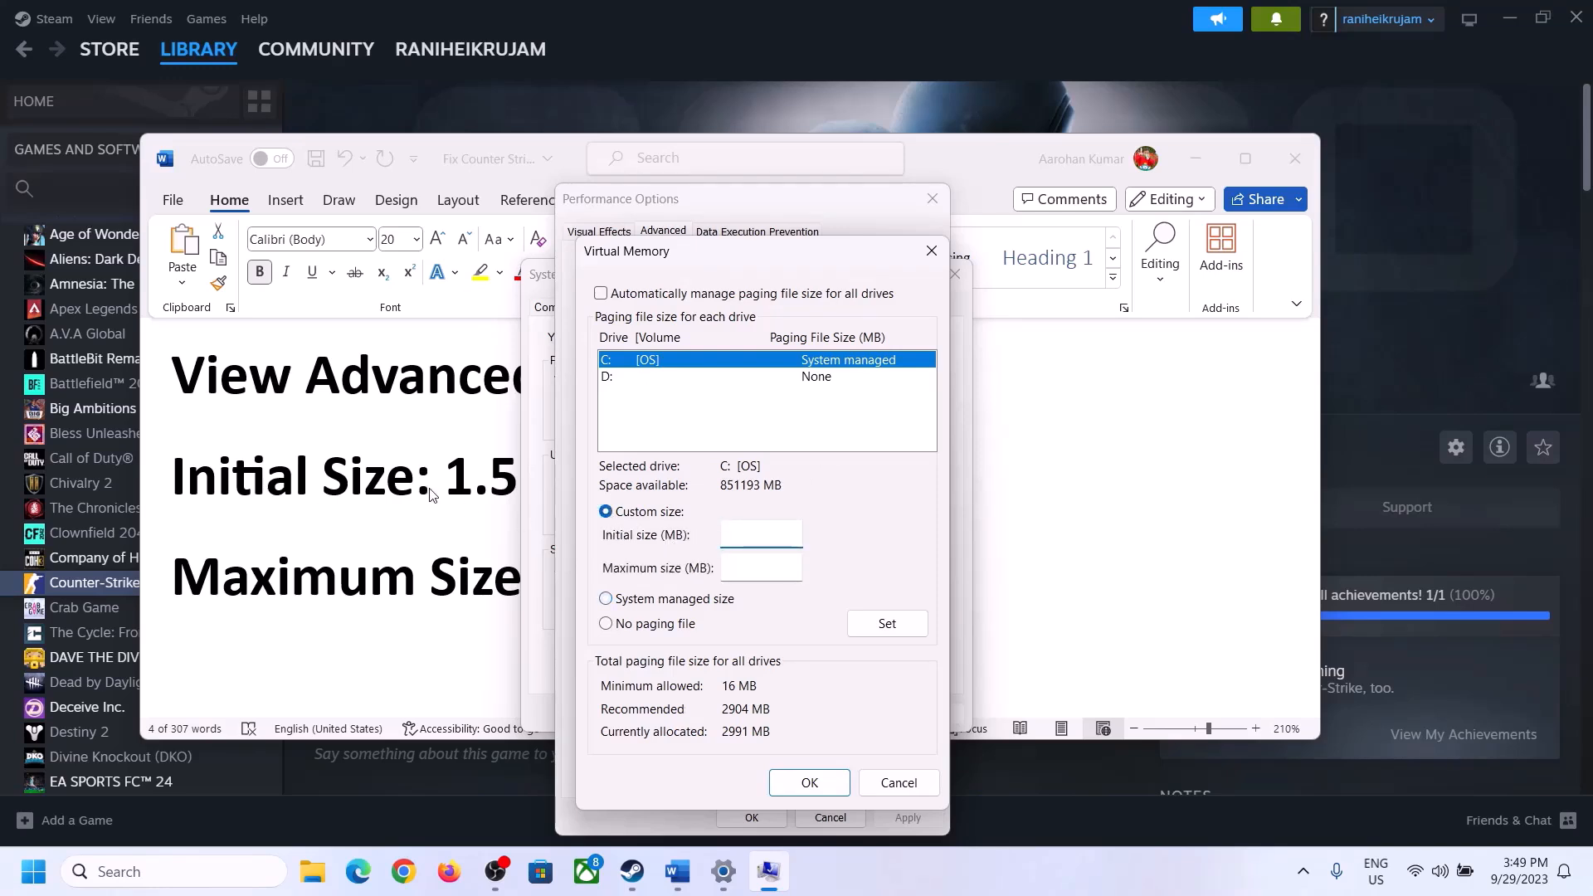
{"action": "left_click", "coordinate": [463, 487]}
{"action": "left_click_drag", "start_coordinate": [463, 487], "coordinate": [736, 495]}
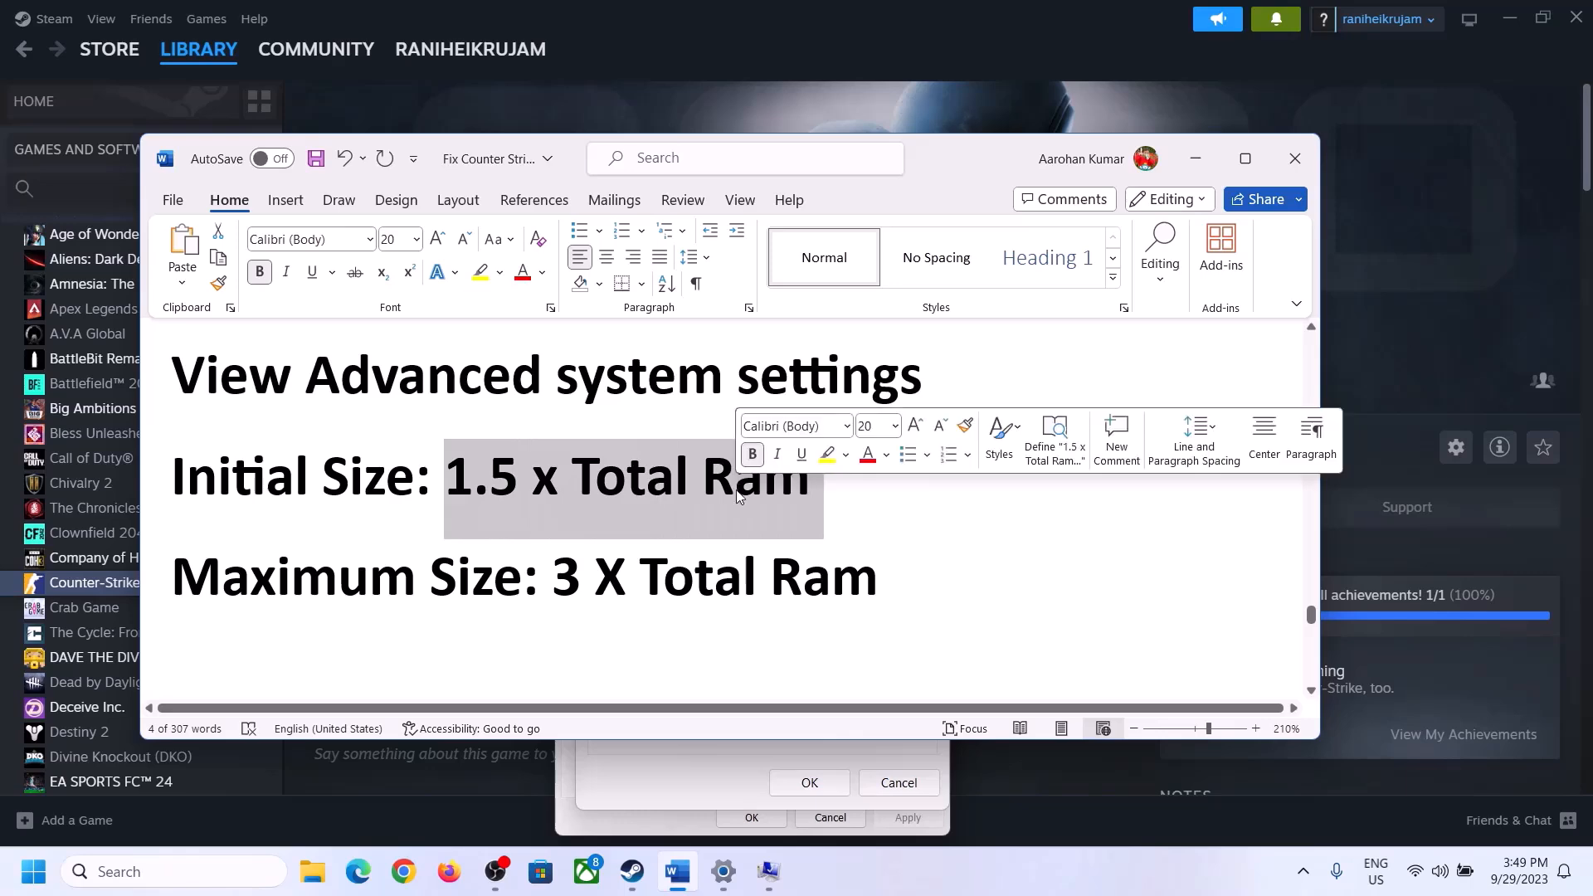
Open the System About page in Settings and highlight the installed RAM amount.
{"action": "left_click", "coordinate": [724, 873]}
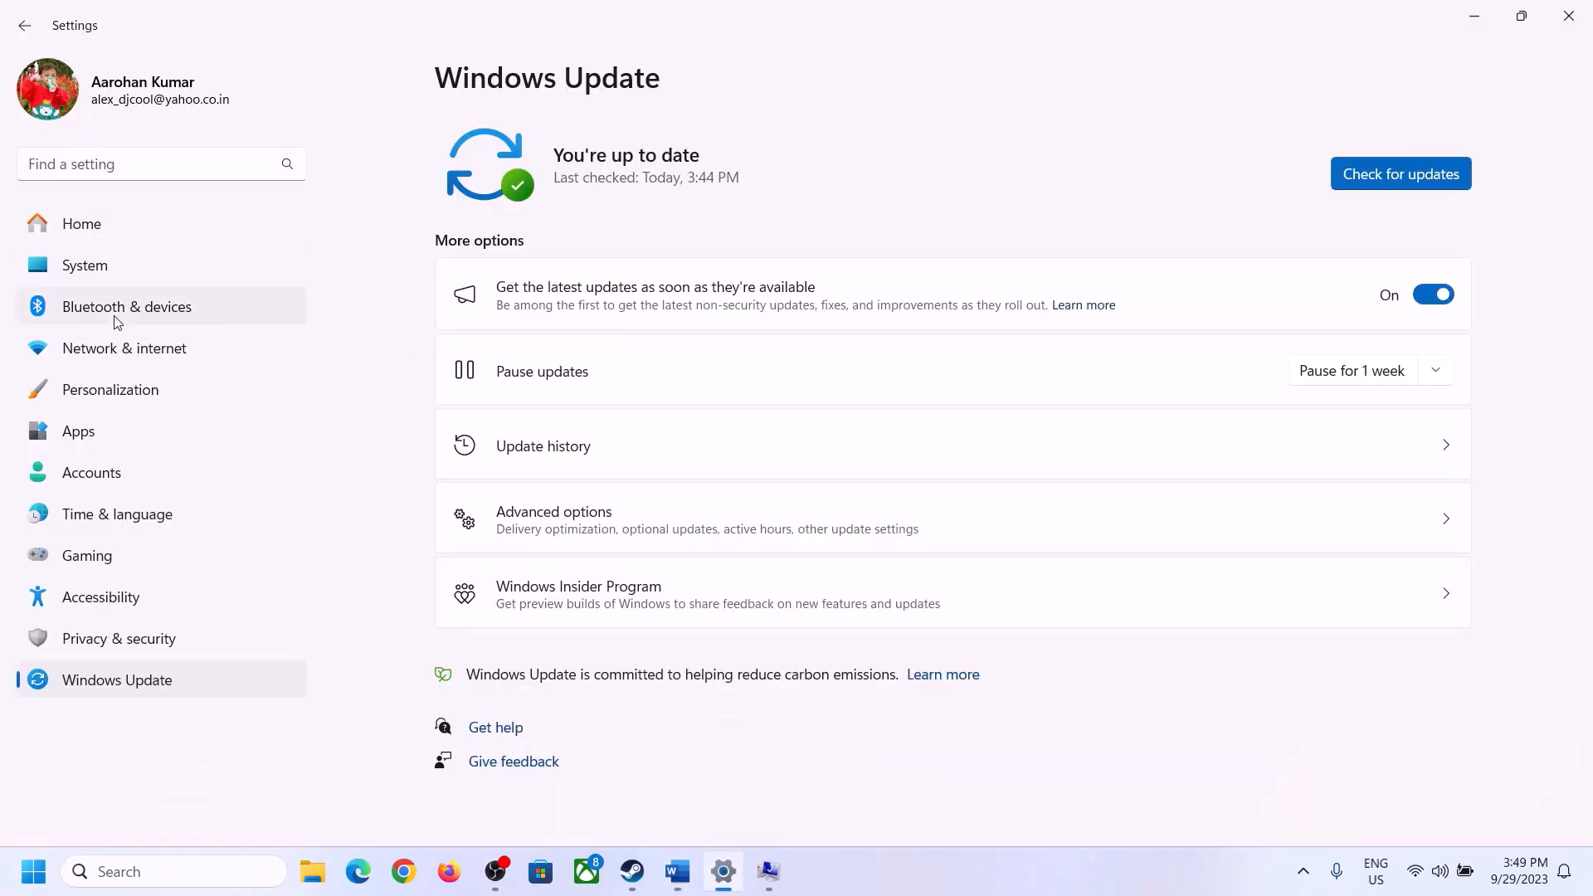
{"action": "left_click", "coordinate": [71, 272]}
{"action": "scroll", "coordinate": [555, 704], "scroll_direction": "down", "scroll_amount": 8}
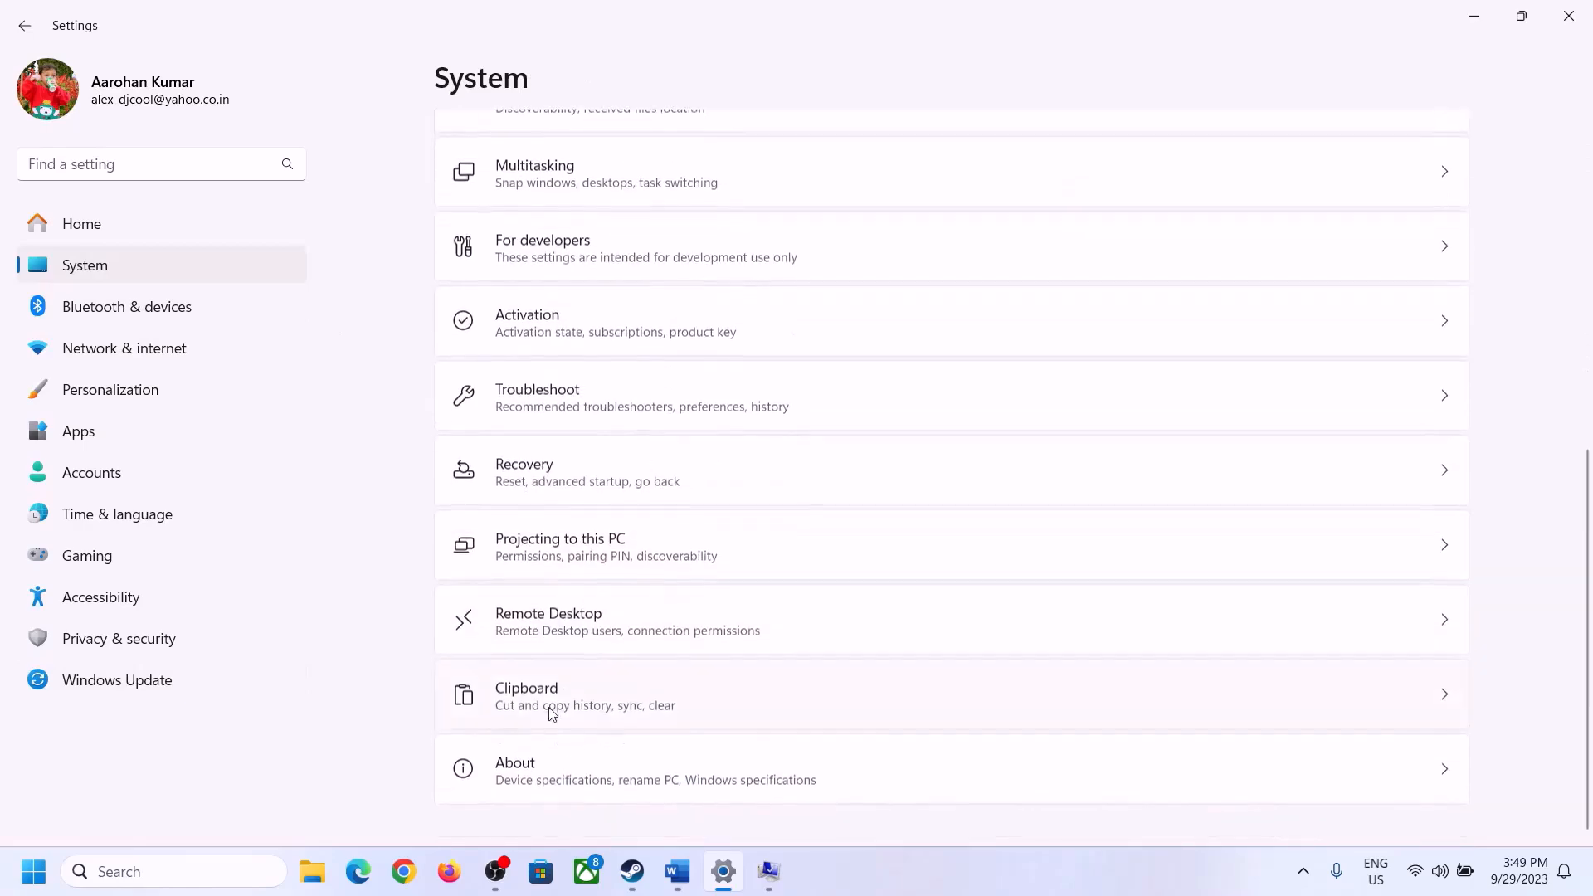
{"action": "left_click", "coordinate": [525, 788]}
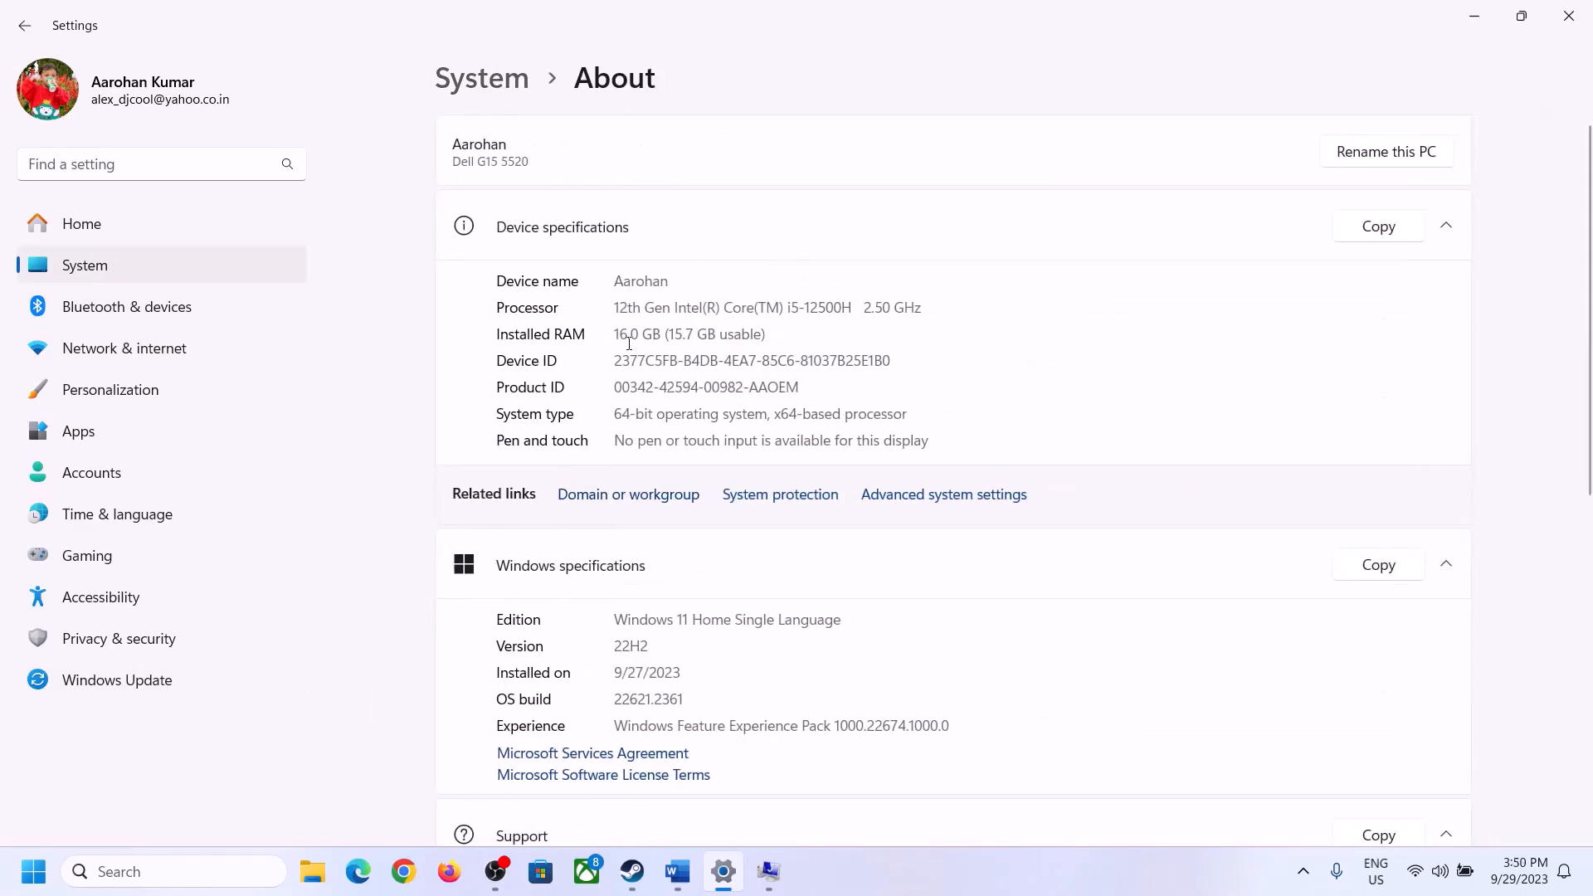
{"action": "left_click_drag", "start_coordinate": [634, 332], "coordinate": [623, 334]}
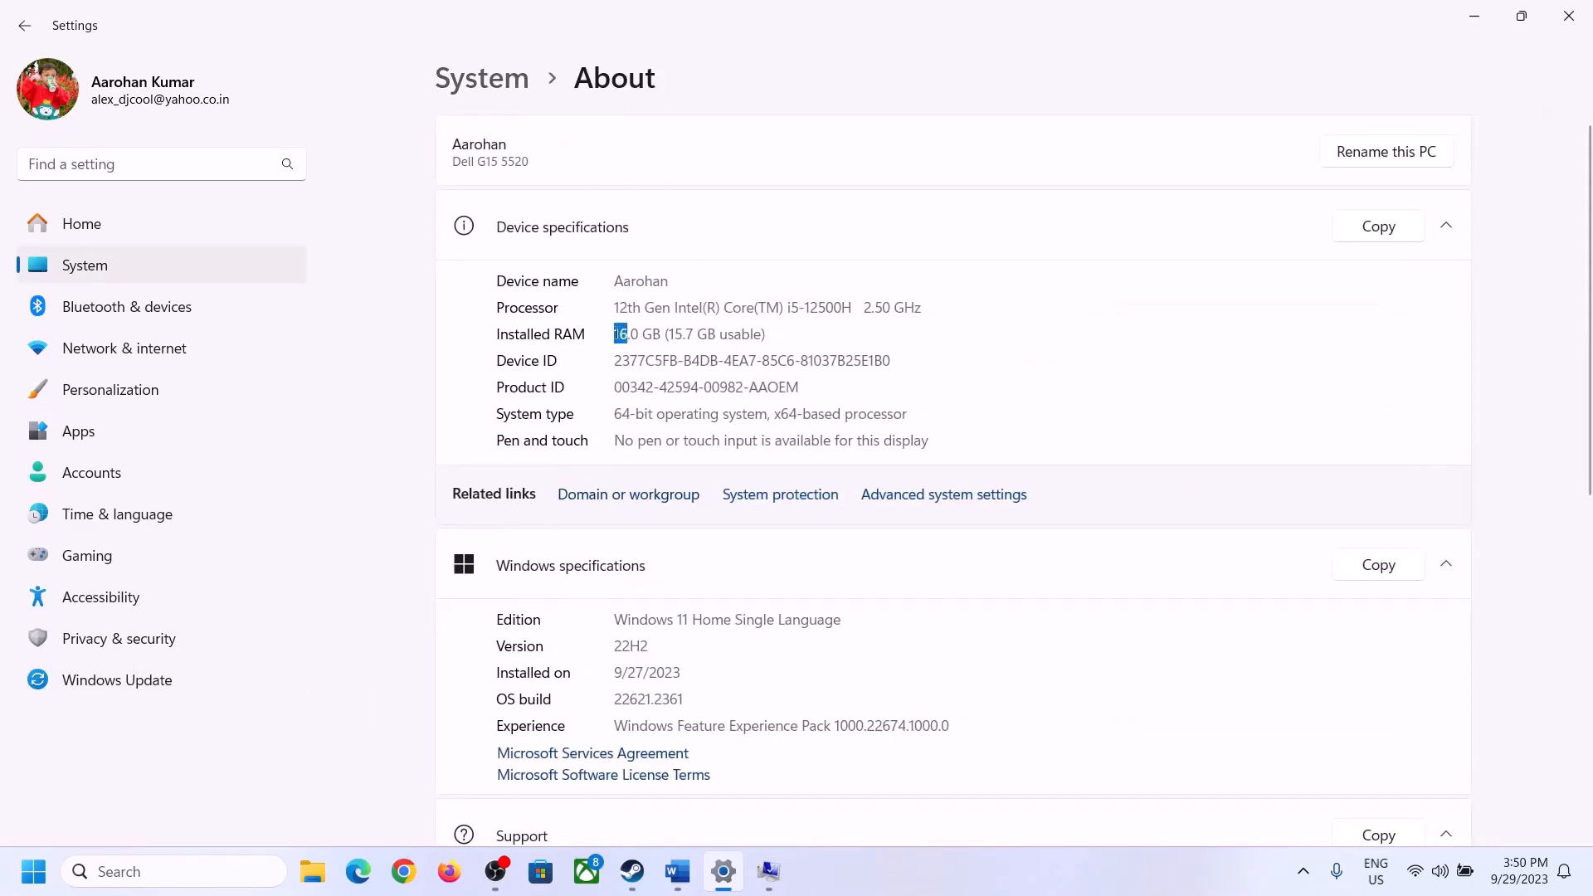
{"action": "left_click", "coordinate": [626, 332]}
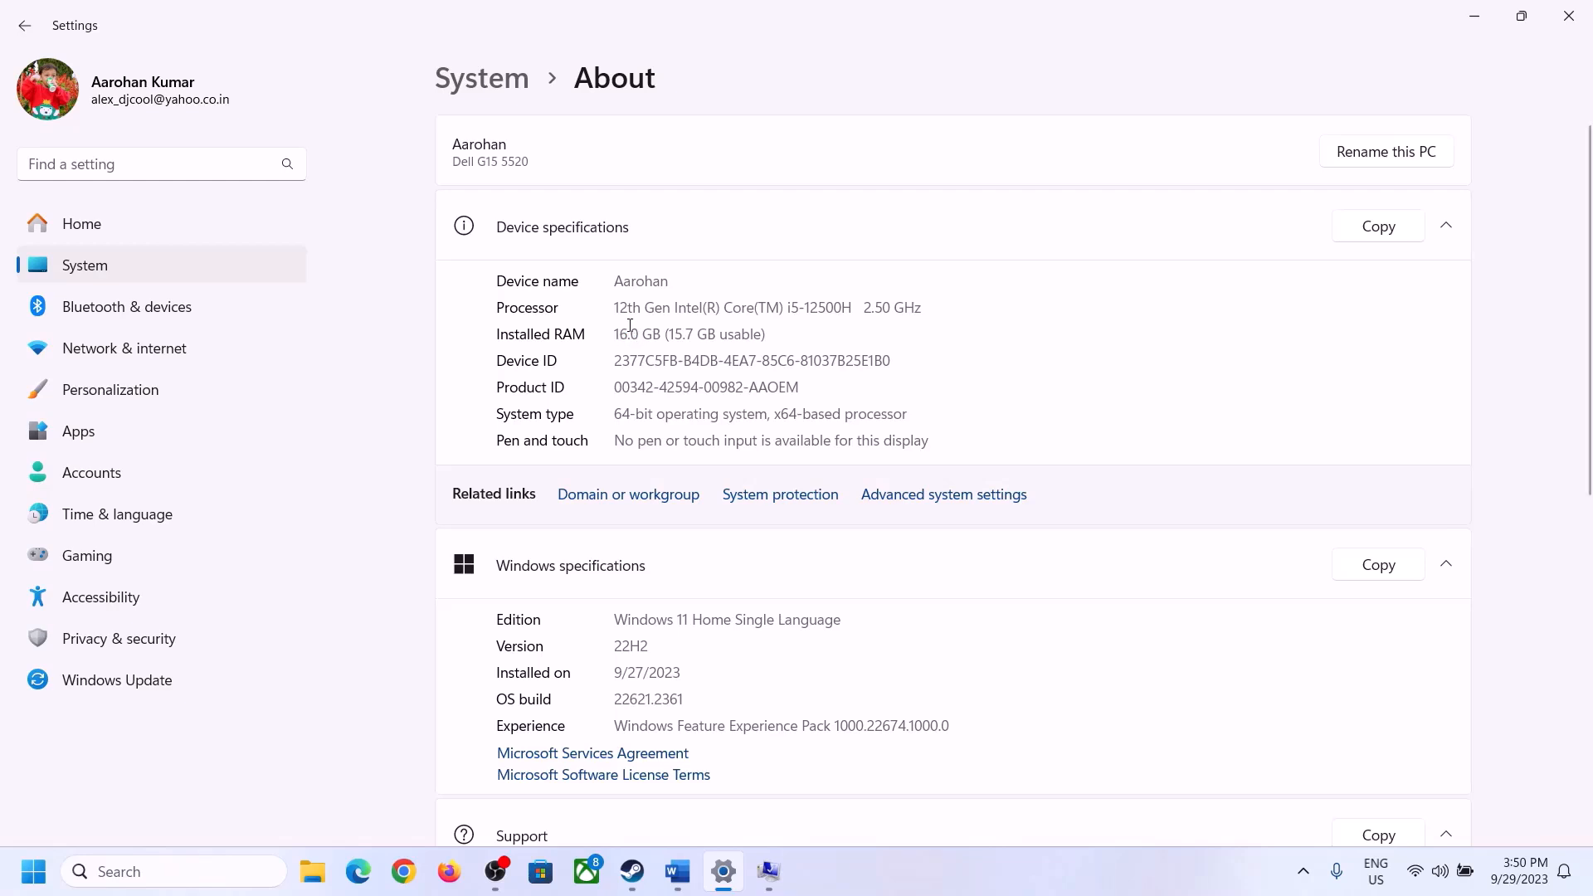
{"action": "left_click_drag", "start_coordinate": [630, 326], "coordinate": [607, 326]}
Bring back the Virtual Memory dialog, launch Calculator with the Run command calc, and place it beside the dialog and the sizing notes.
{"action": "left_click", "coordinate": [769, 875]}
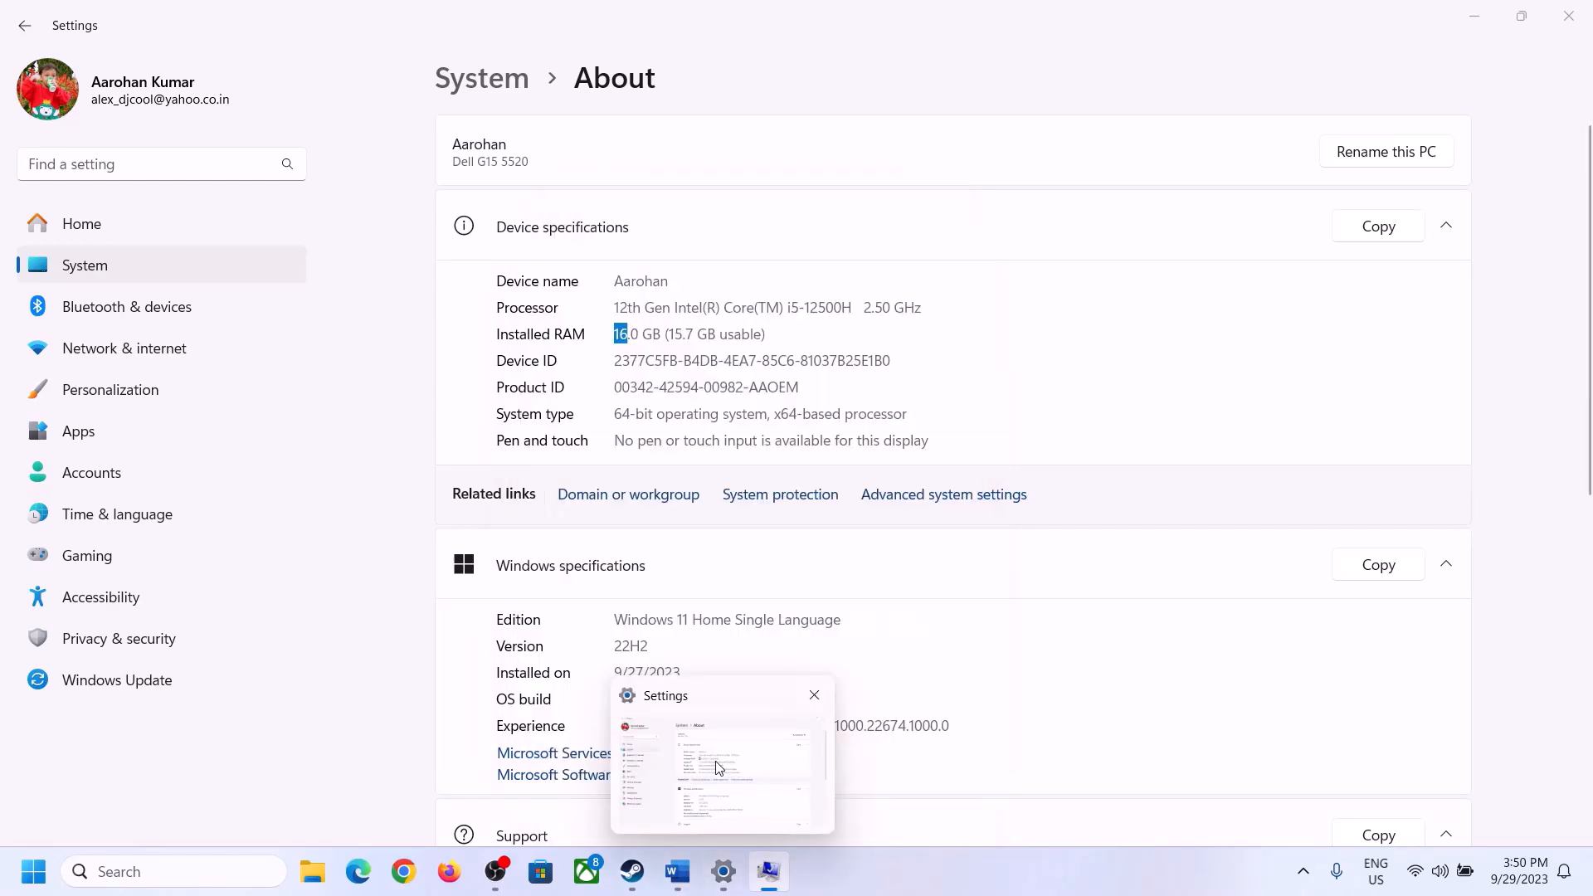
{"action": "left_click", "coordinate": [718, 769]}
{"action": "key", "text": "super+r"}
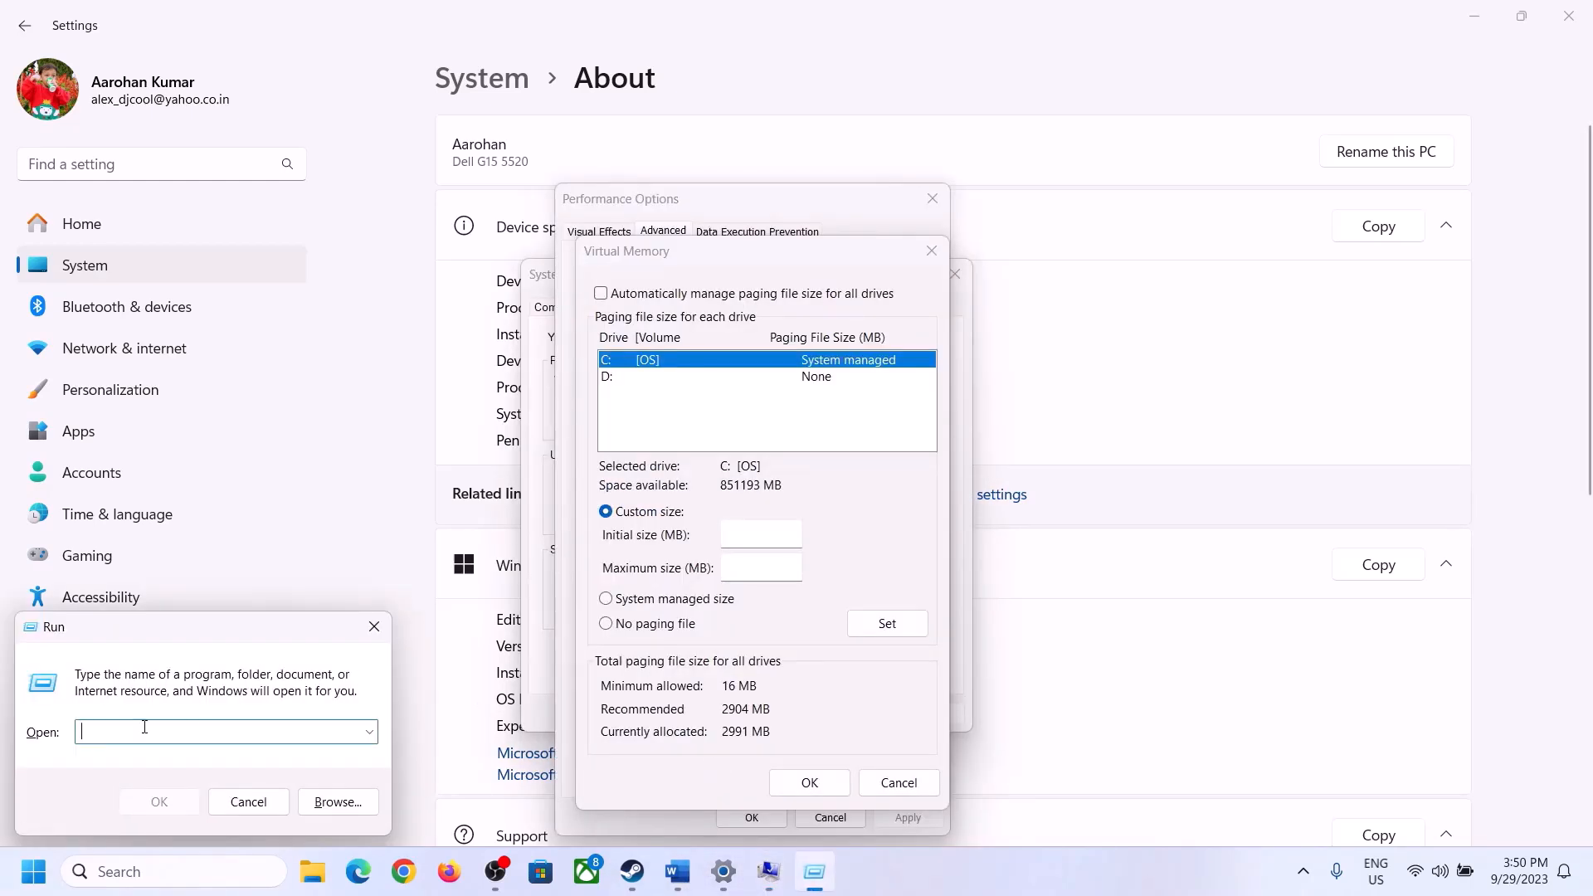
{"action": "type", "text": "calc"}
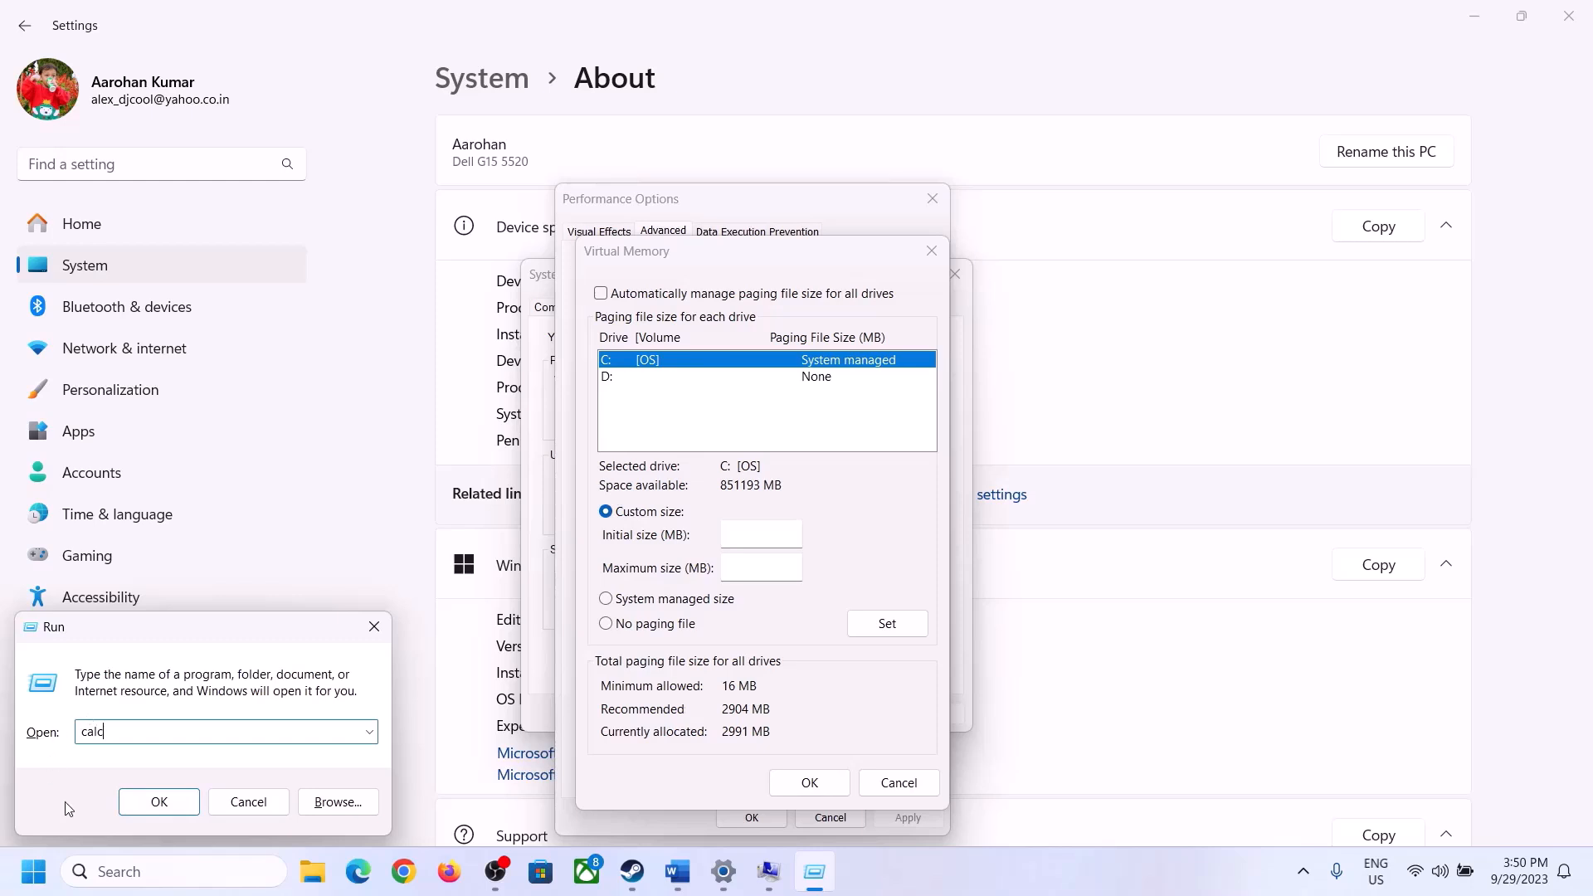
{"action": "left_click", "coordinate": [158, 801]}
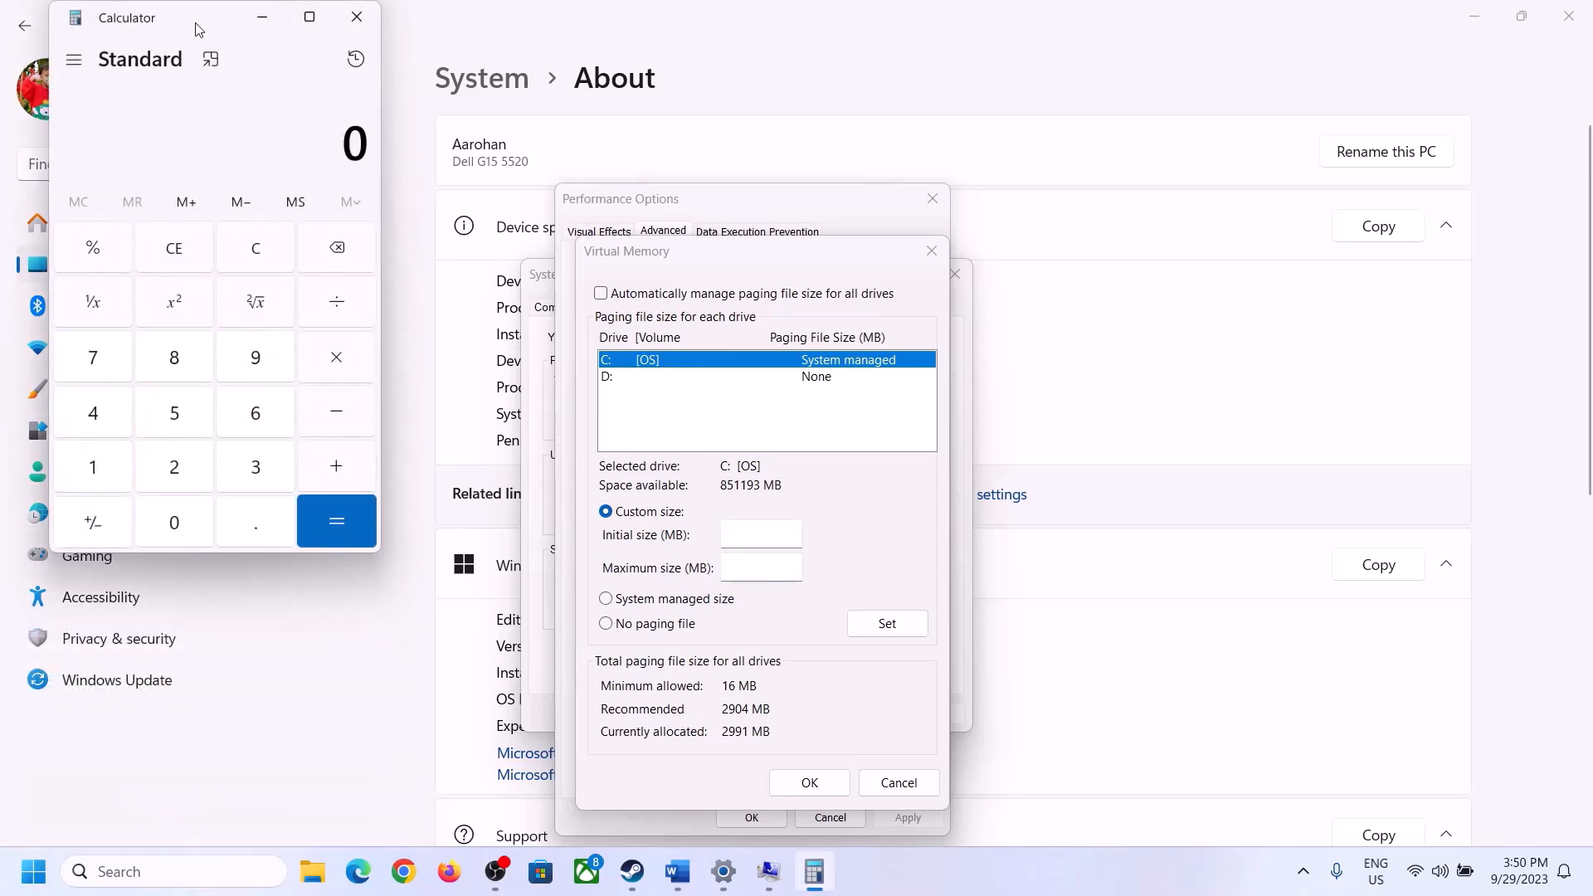
{"action": "left_click_drag", "start_coordinate": [199, 30], "coordinate": [1160, 271]}
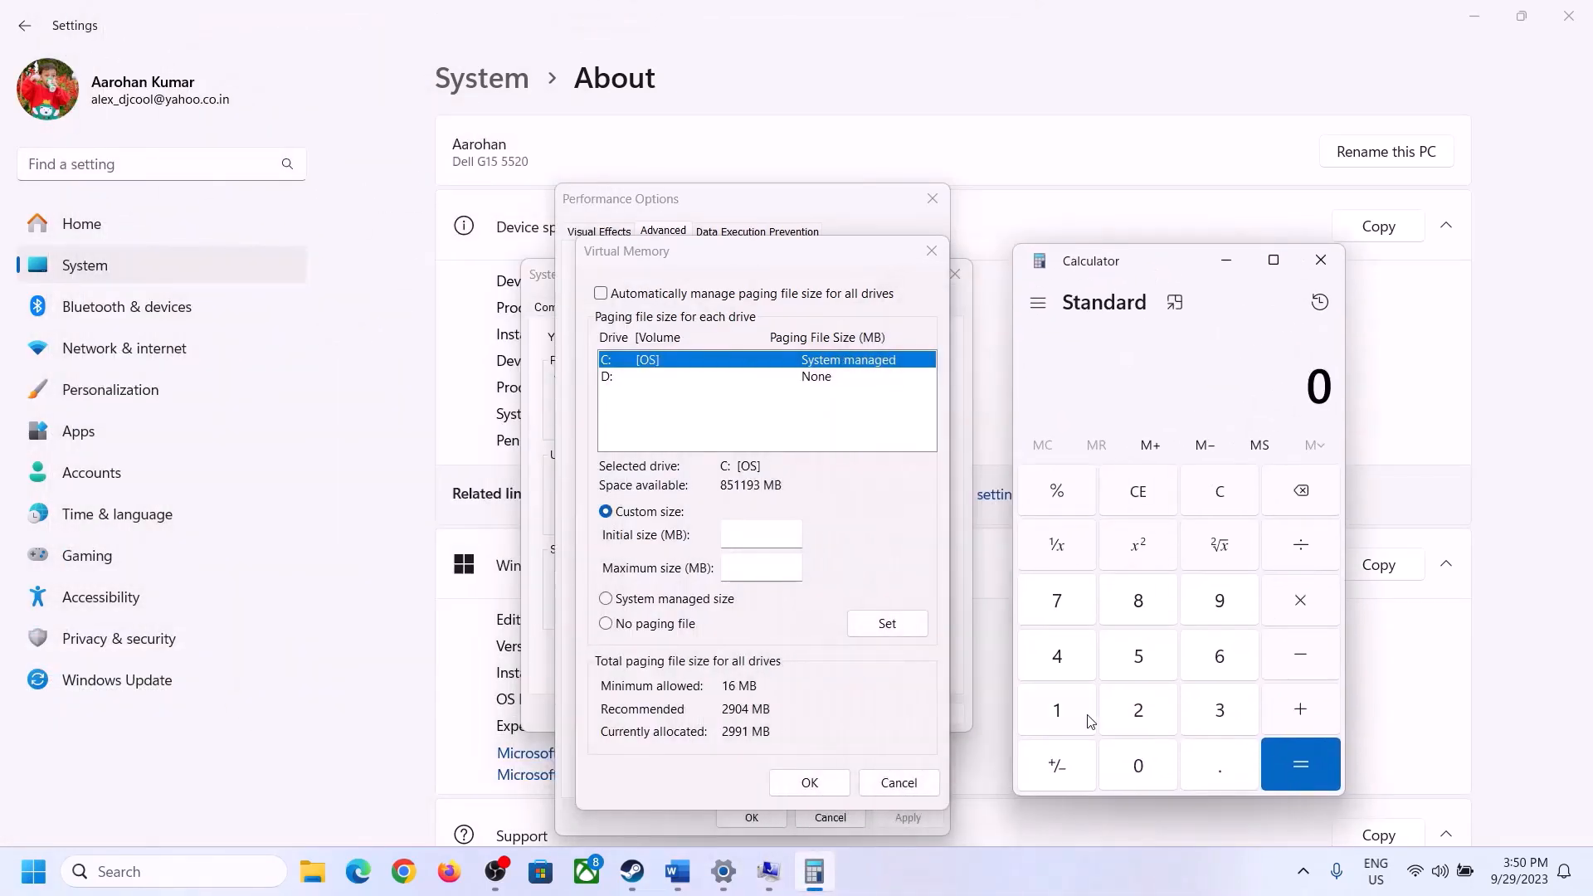
{"action": "left_click", "coordinate": [678, 878]}
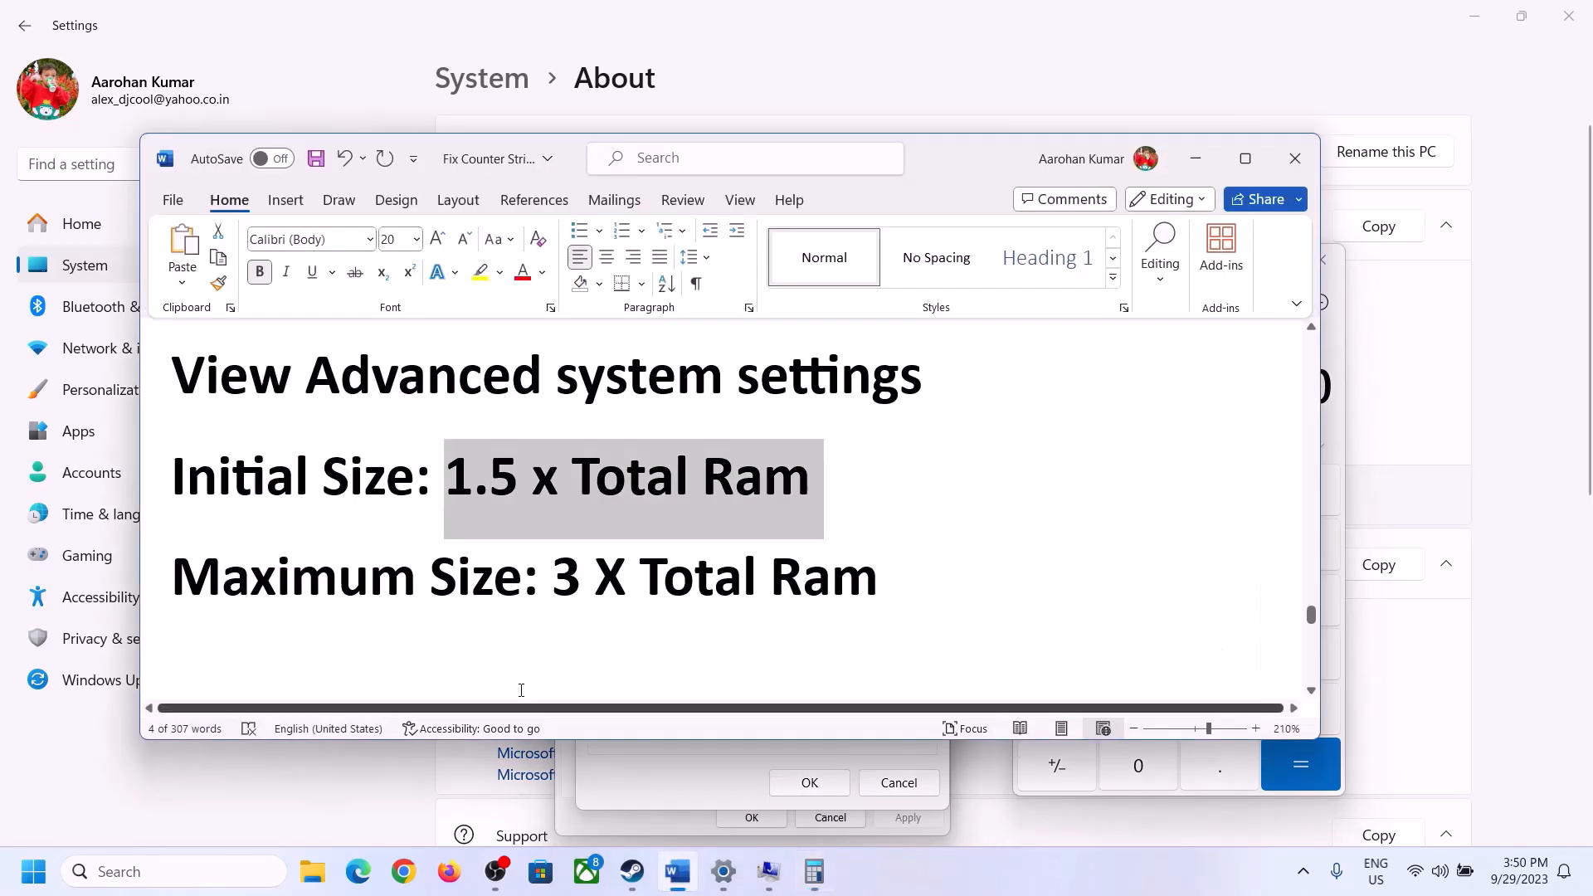
{"action": "left_click", "coordinate": [814, 873]}
{"action": "left_click", "coordinate": [1058, 710]}
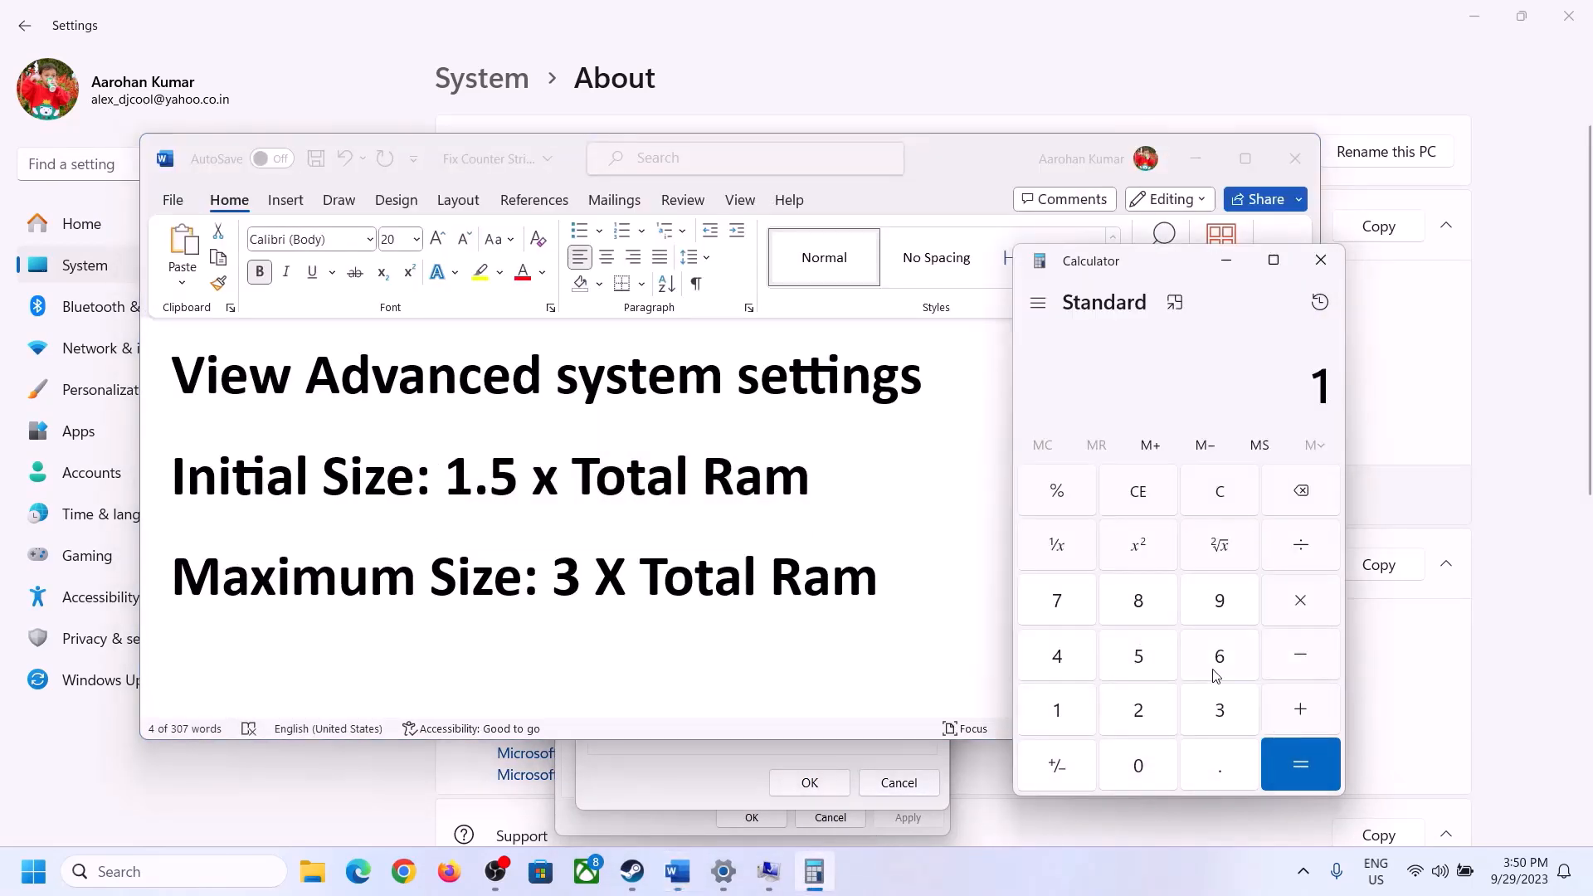
{"action": "left_click", "coordinate": [1213, 670]}
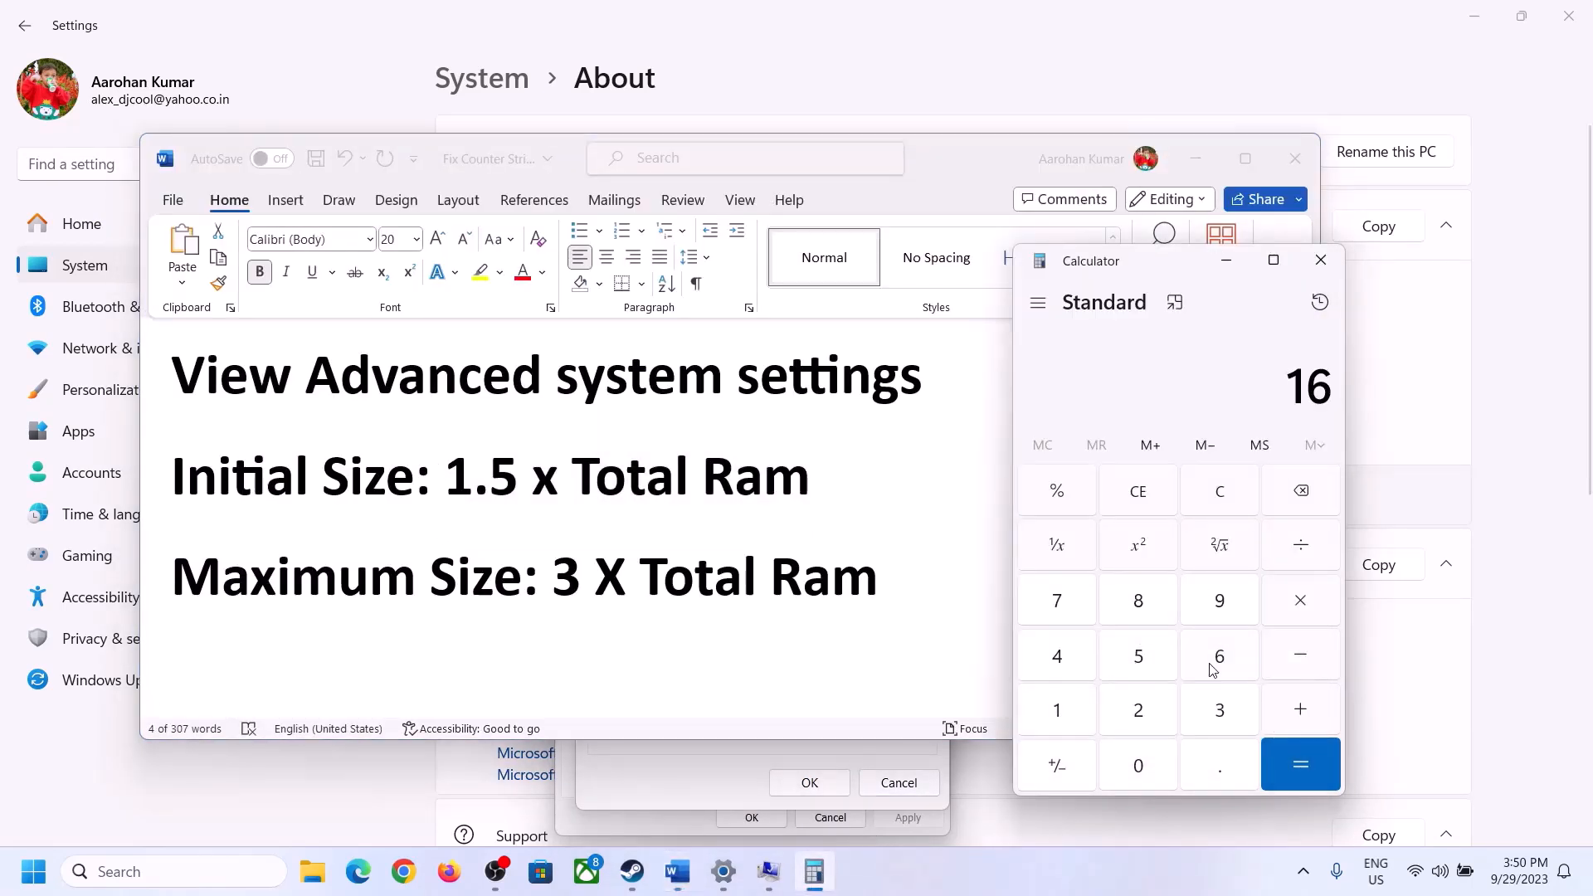
{"action": "left_click", "coordinate": [1225, 510]}
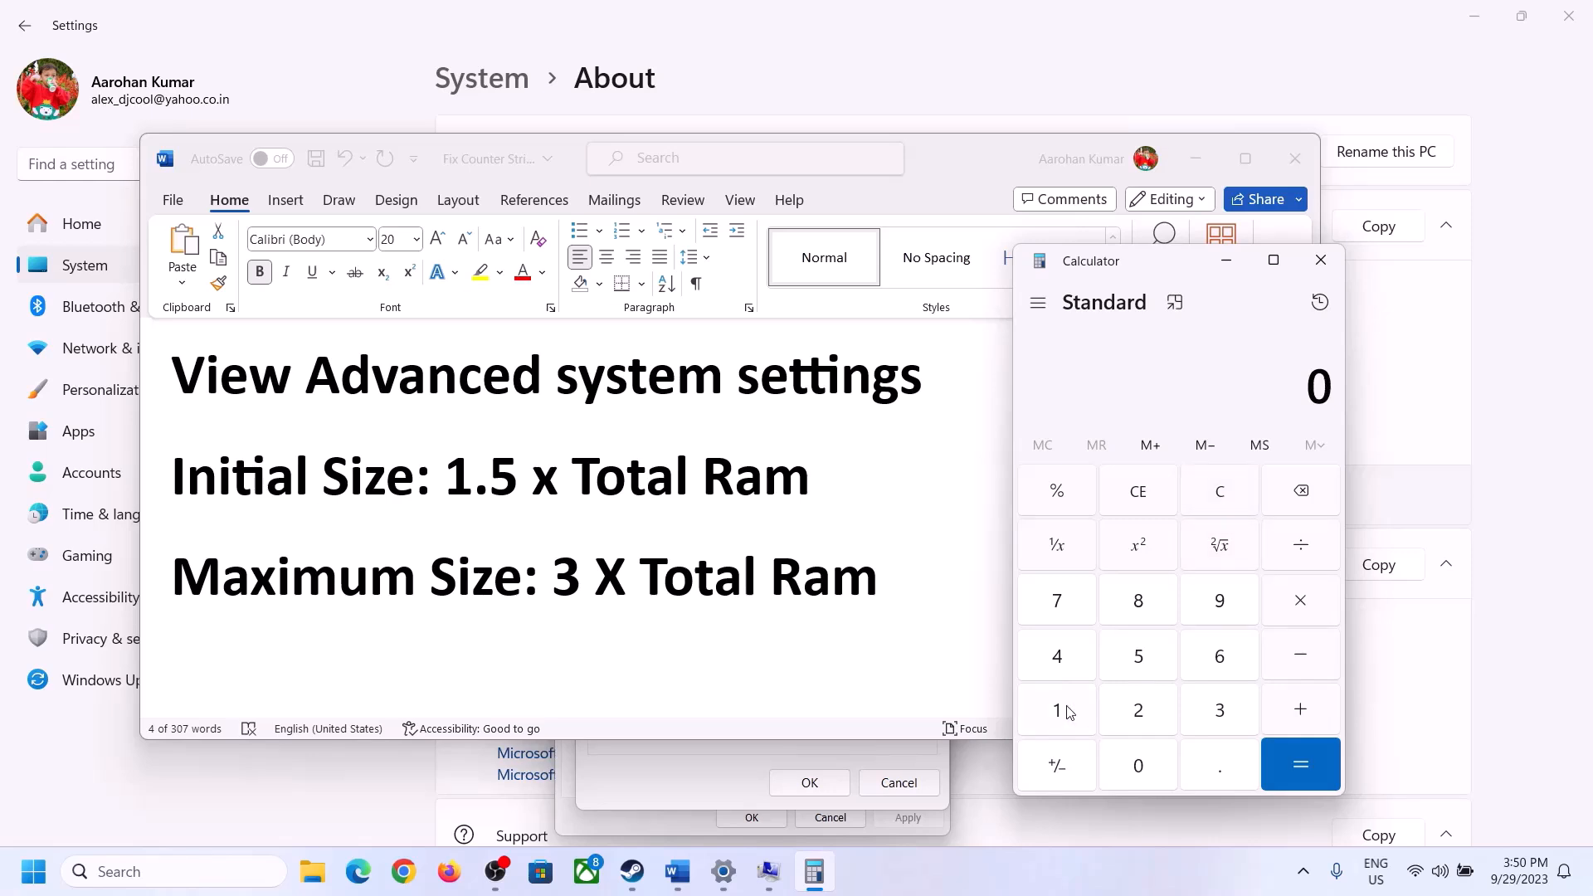
Convert the installed RAM to megabytes in Calculator by multiplying 16 by 1024.
{"action": "left_click", "coordinate": [1066, 710]}
{"action": "left_click", "coordinate": [1199, 659]}
{"action": "left_click", "coordinate": [1299, 612]}
{"action": "left_click", "coordinate": [1056, 722]}
{"action": "left_click", "coordinate": [1155, 776]}
{"action": "left_click", "coordinate": [1111, 701]}
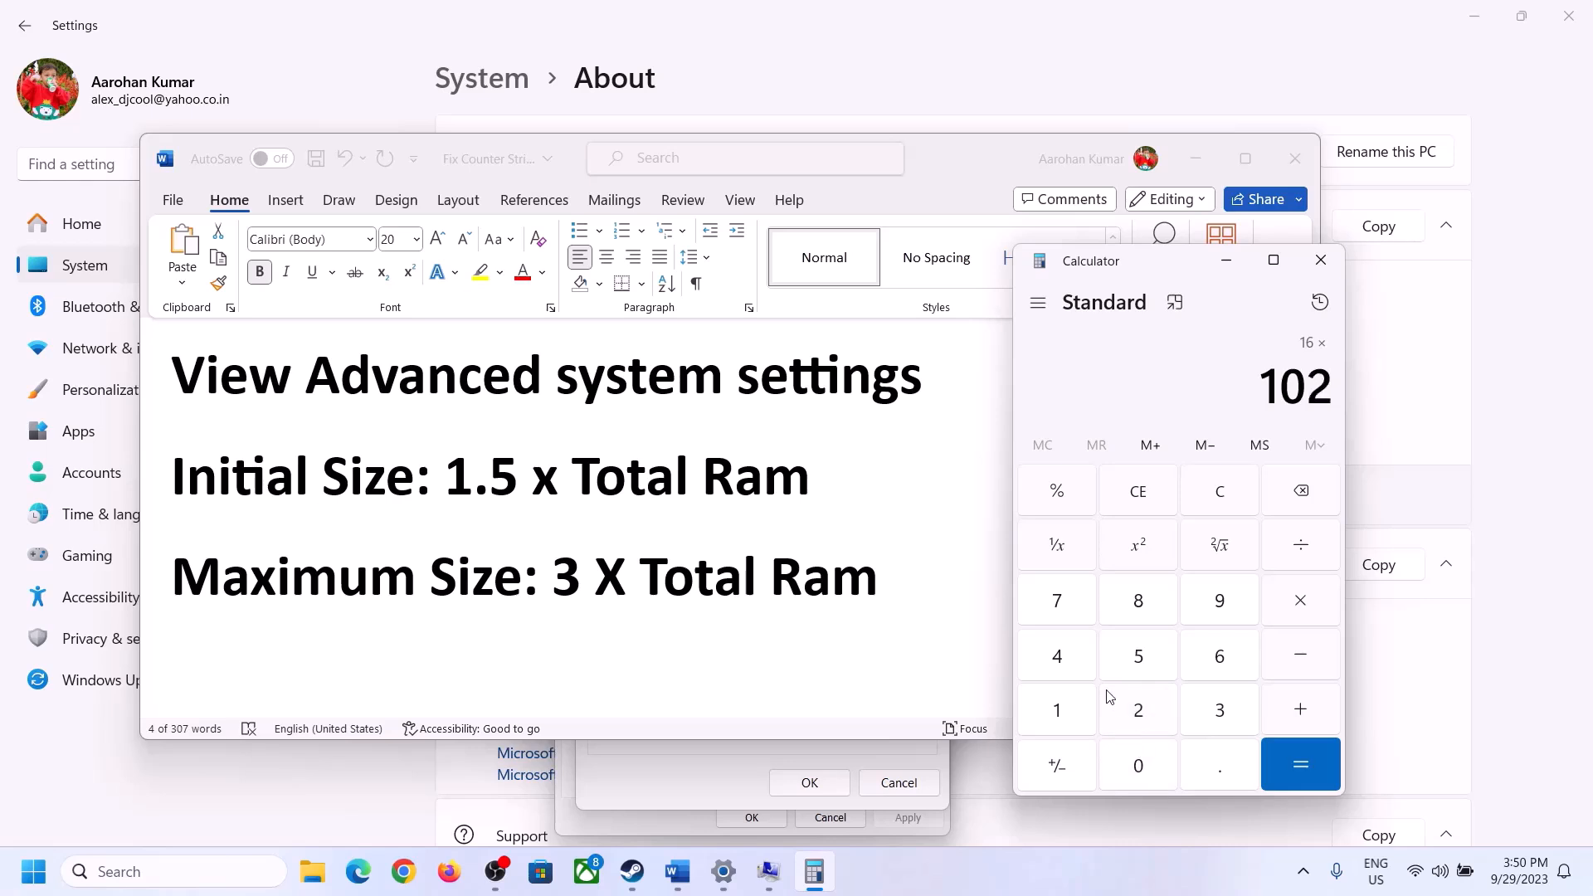
{"action": "left_click", "coordinate": [1071, 672]}
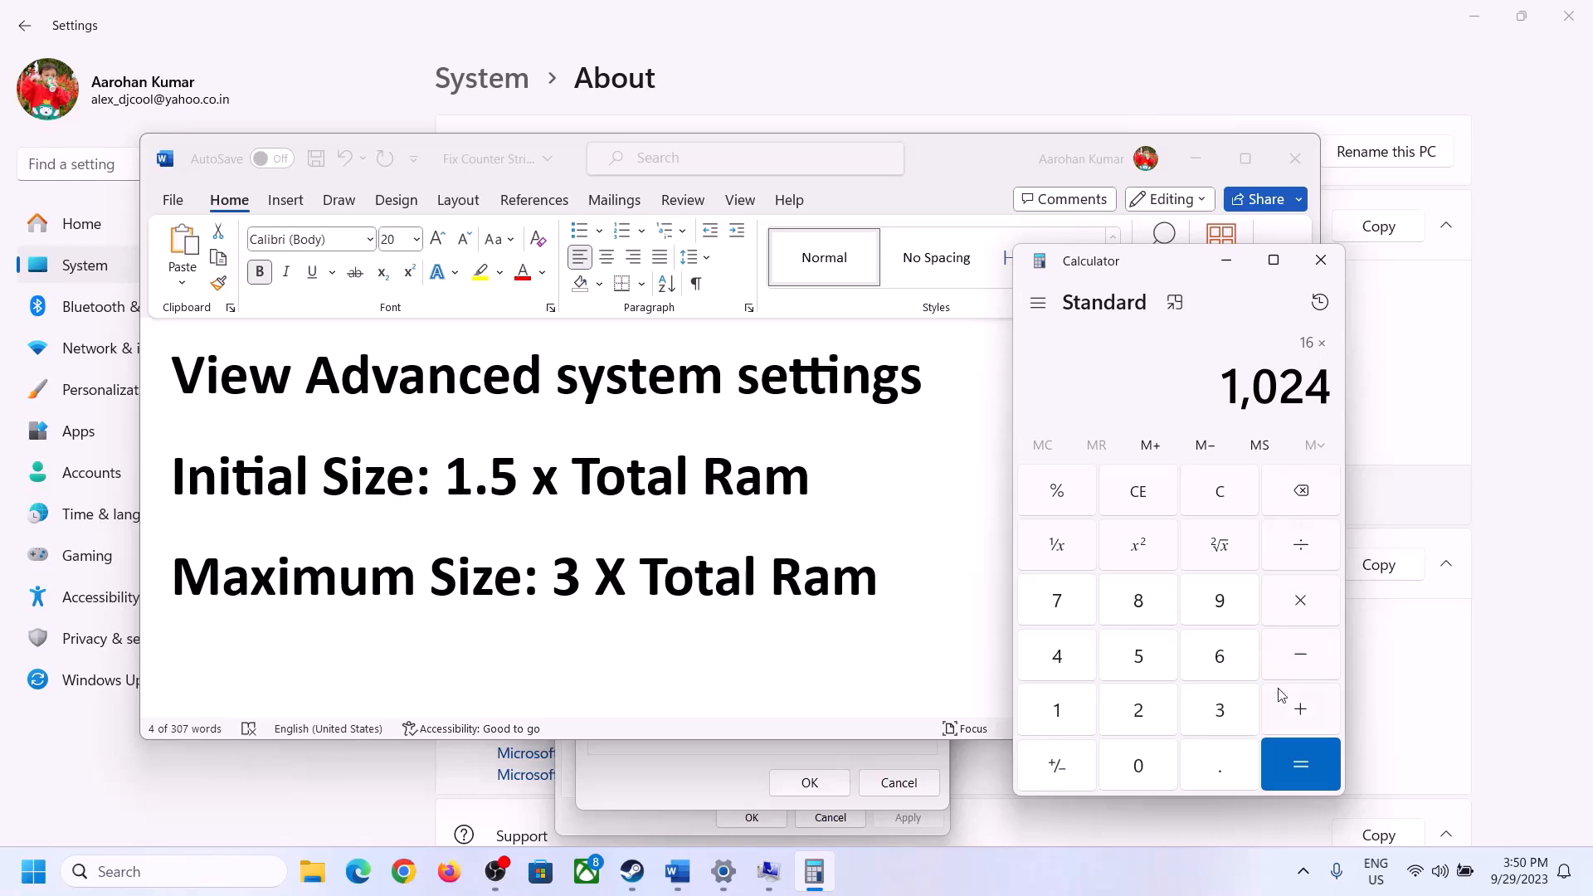
{"action": "left_click", "coordinate": [1299, 764]}
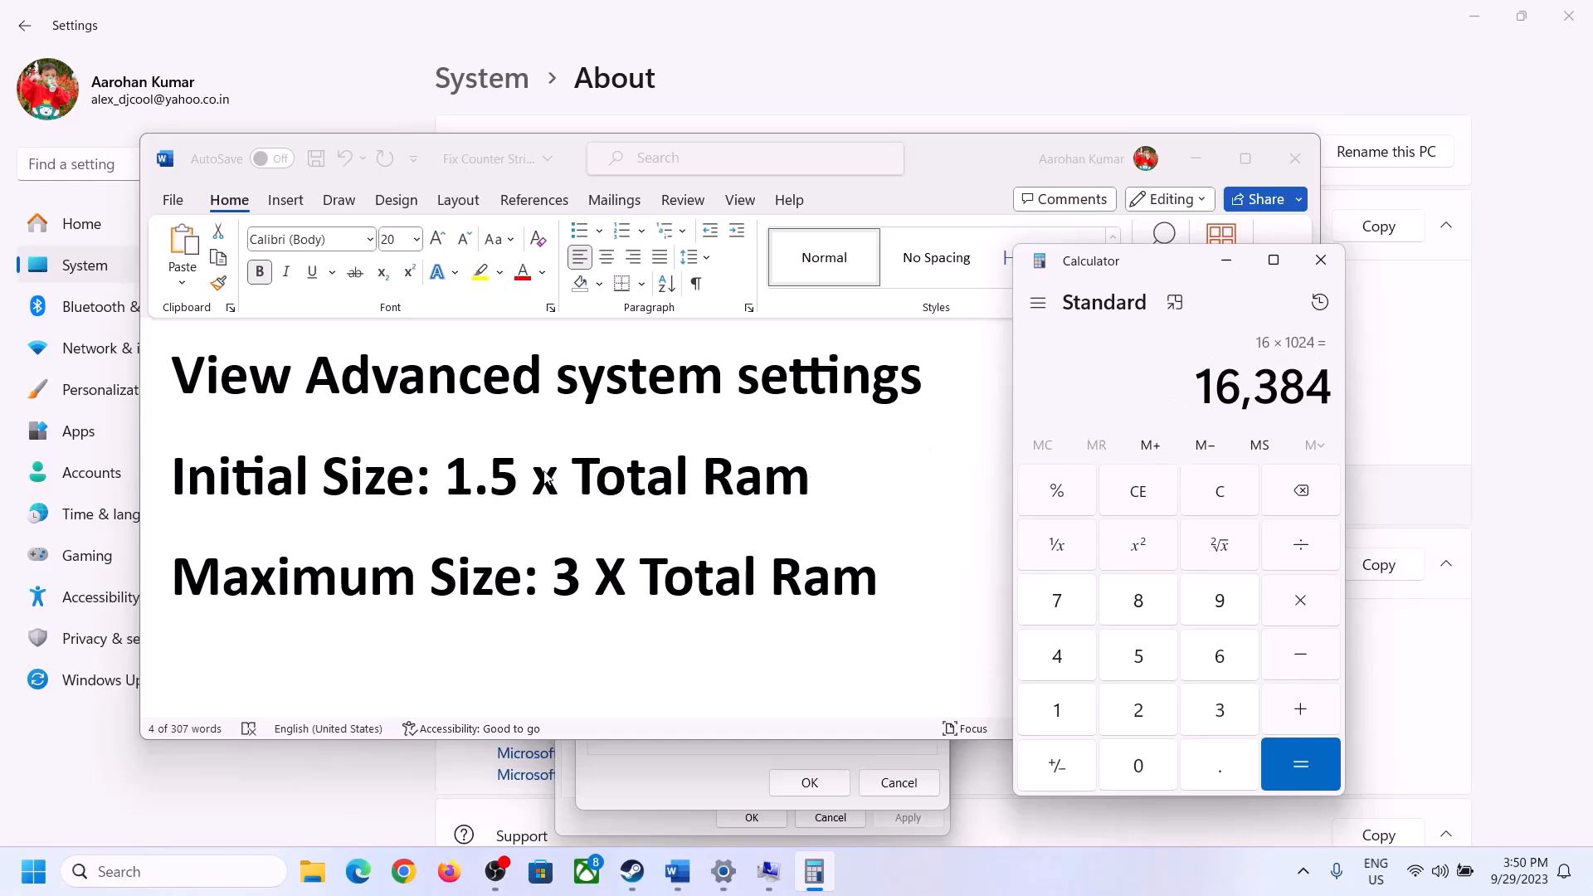
Multiply the RAM size in megabytes by 1.5 to work out the initial paging file size.
{"action": "left_click", "coordinate": [1304, 609]}
{"action": "left_click", "coordinate": [1066, 713]}
{"action": "left_click", "coordinate": [1216, 779]}
{"action": "left_click", "coordinate": [1138, 655]}
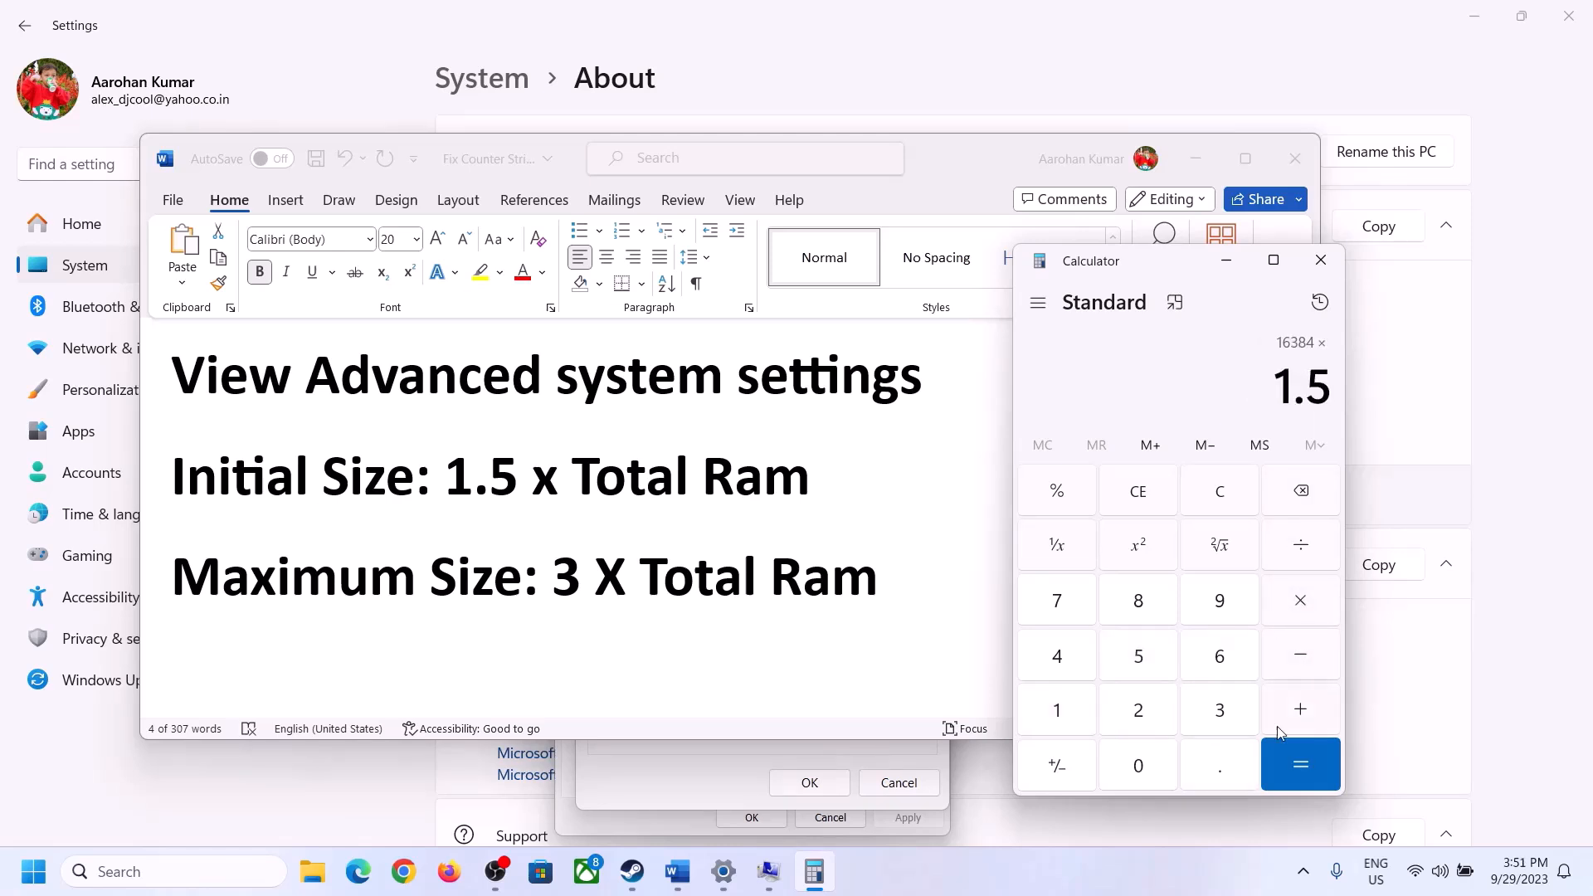
{"action": "left_click", "coordinate": [1299, 761]}
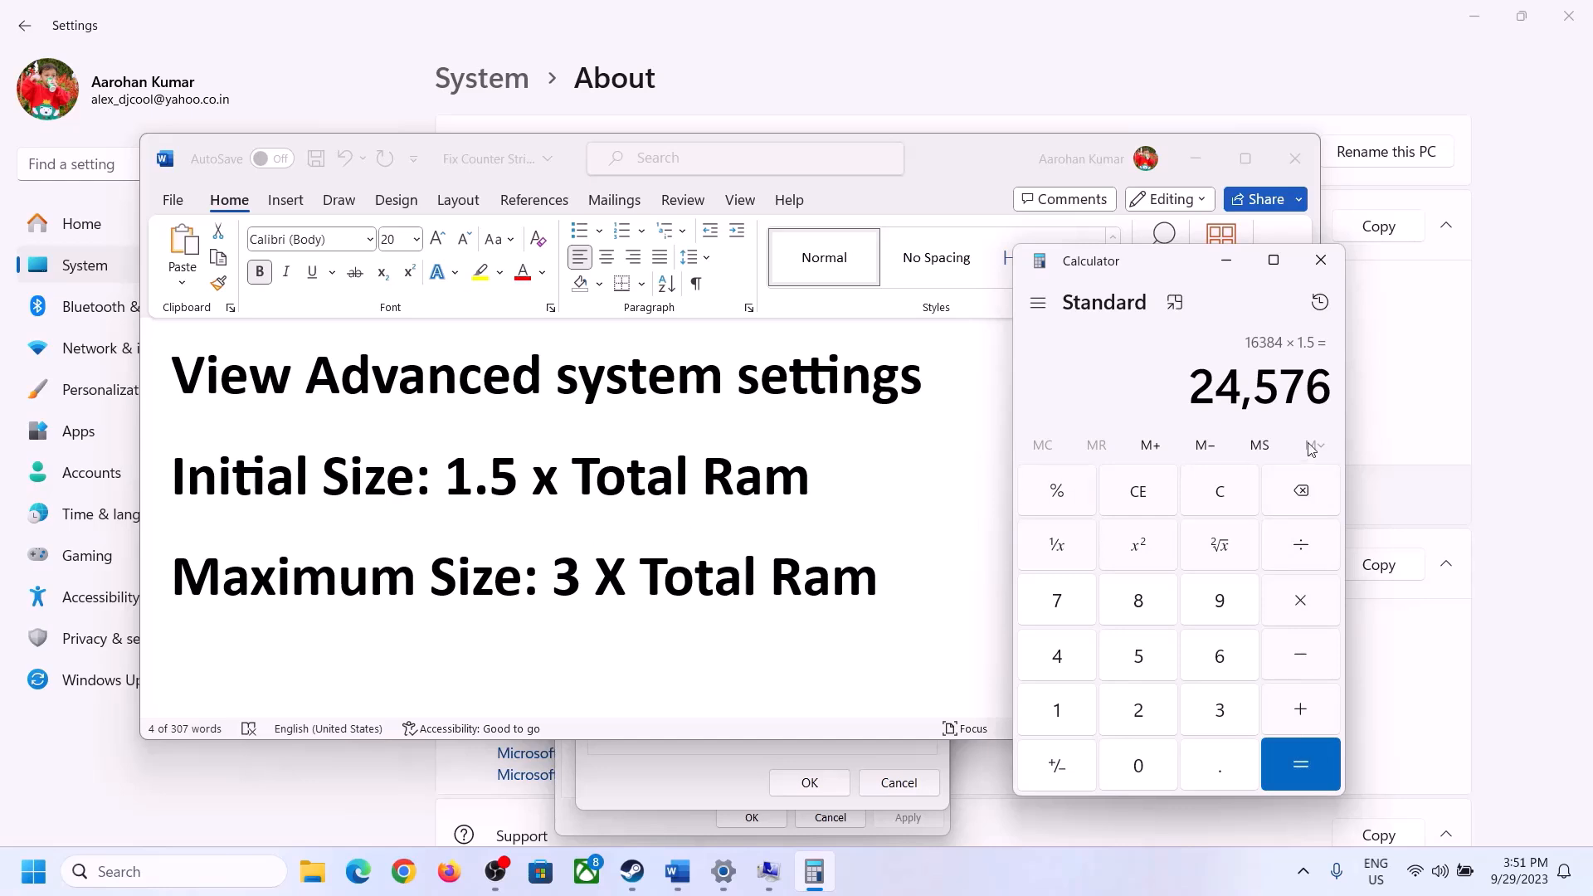
Set the initial paging file size for drive C: to 24576 MB in the Virtual Memory dialog.
{"action": "left_click", "coordinate": [714, 763]}
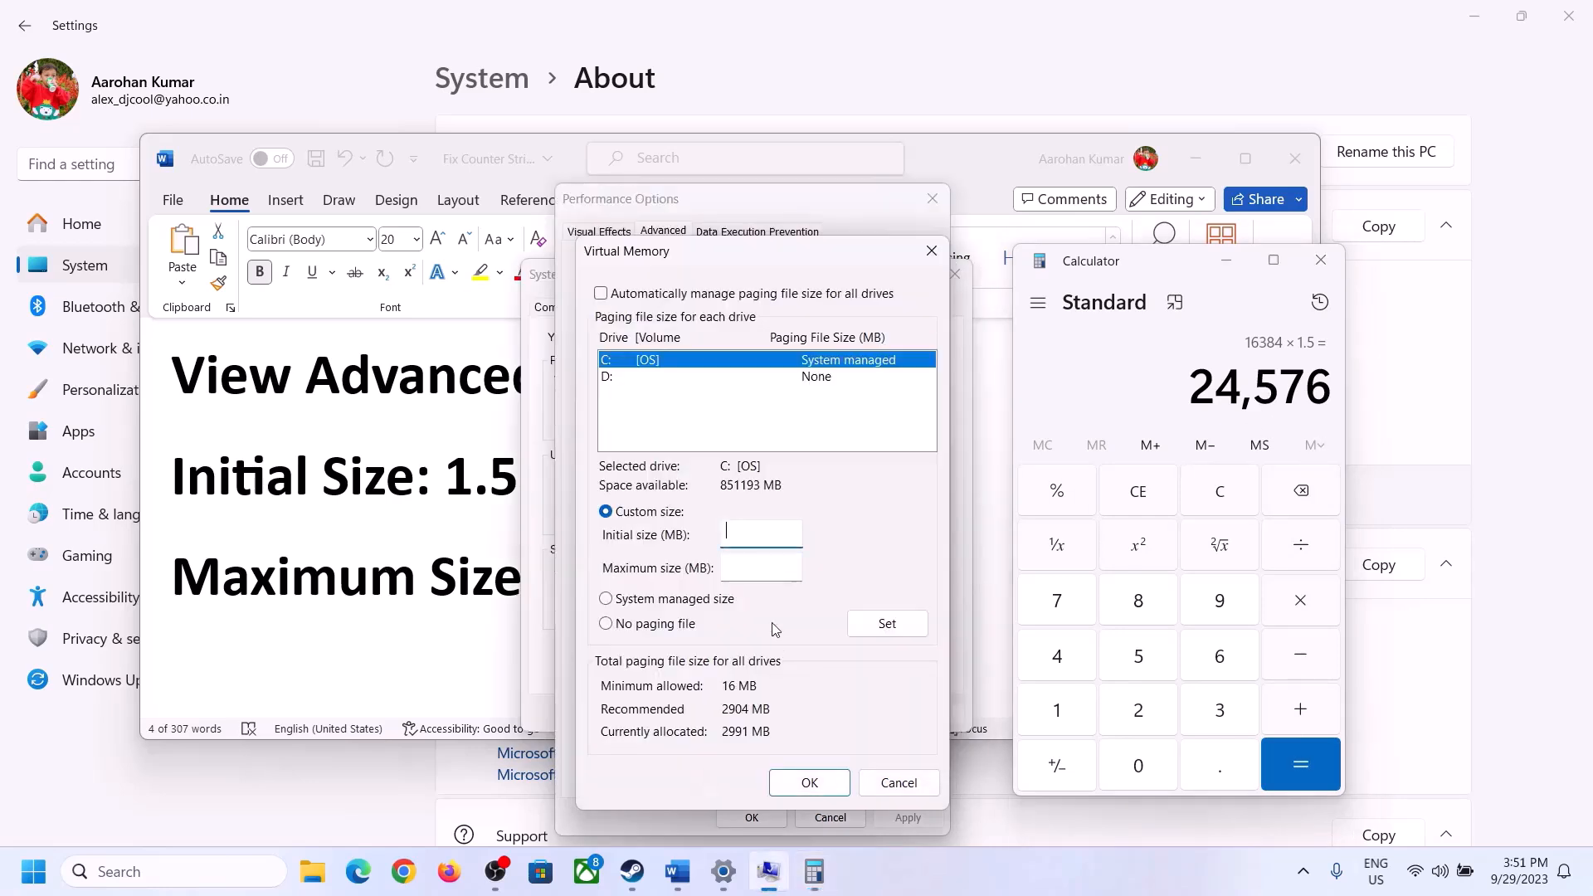
{"action": "type", "text": "24576"}
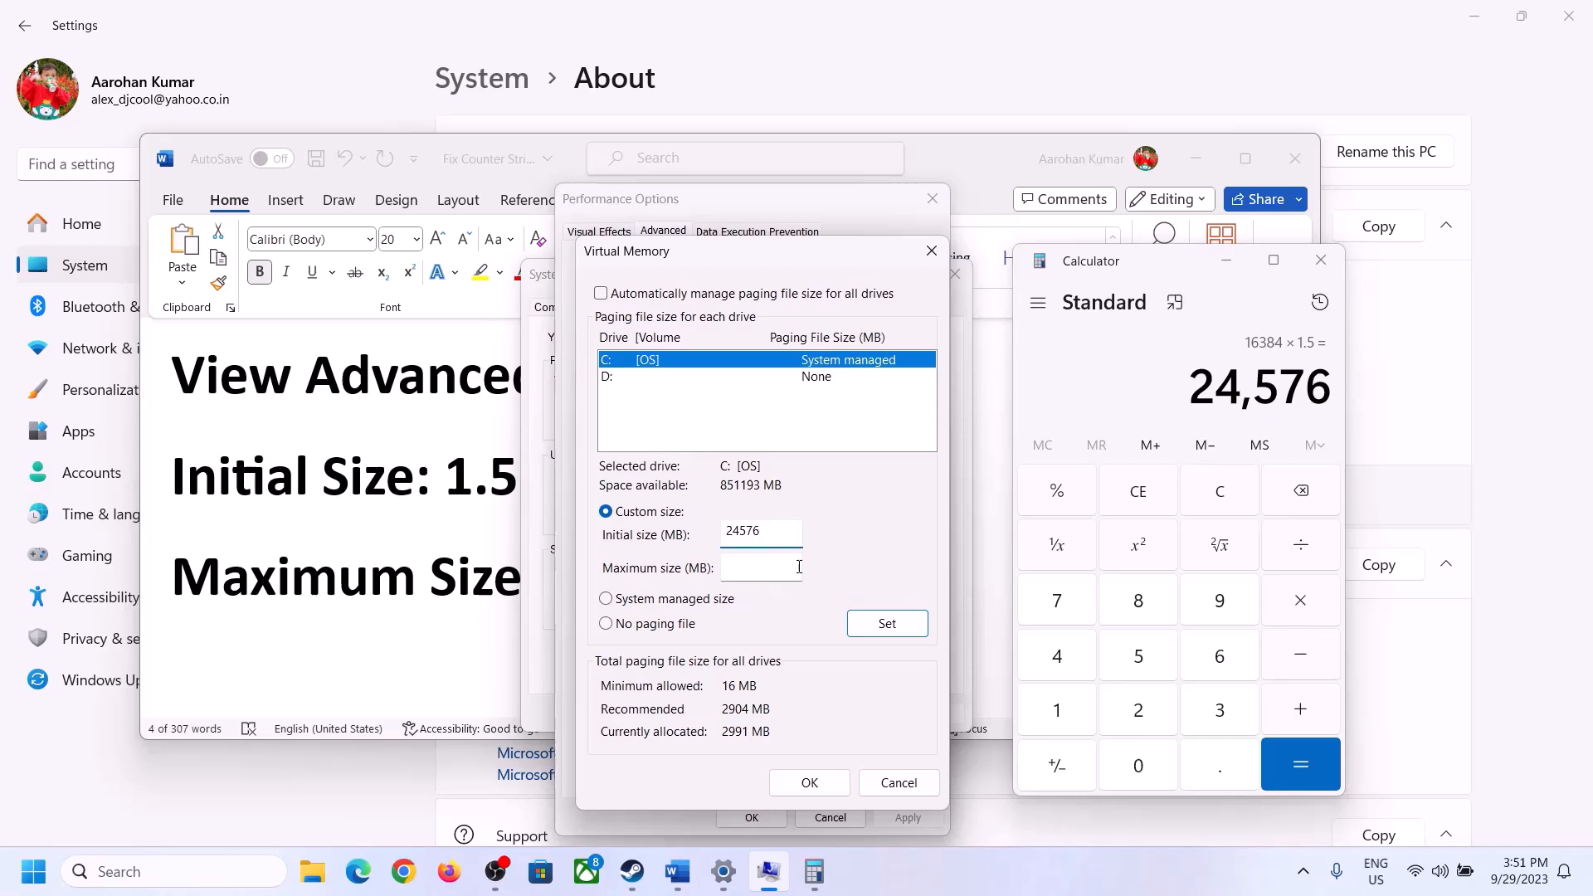
{"action": "left_click", "coordinate": [798, 567]}
Bring up the Maximum Size rule in the Word notes and clear the previous calculation in Calculator.
{"action": "left_click", "coordinate": [460, 586]}
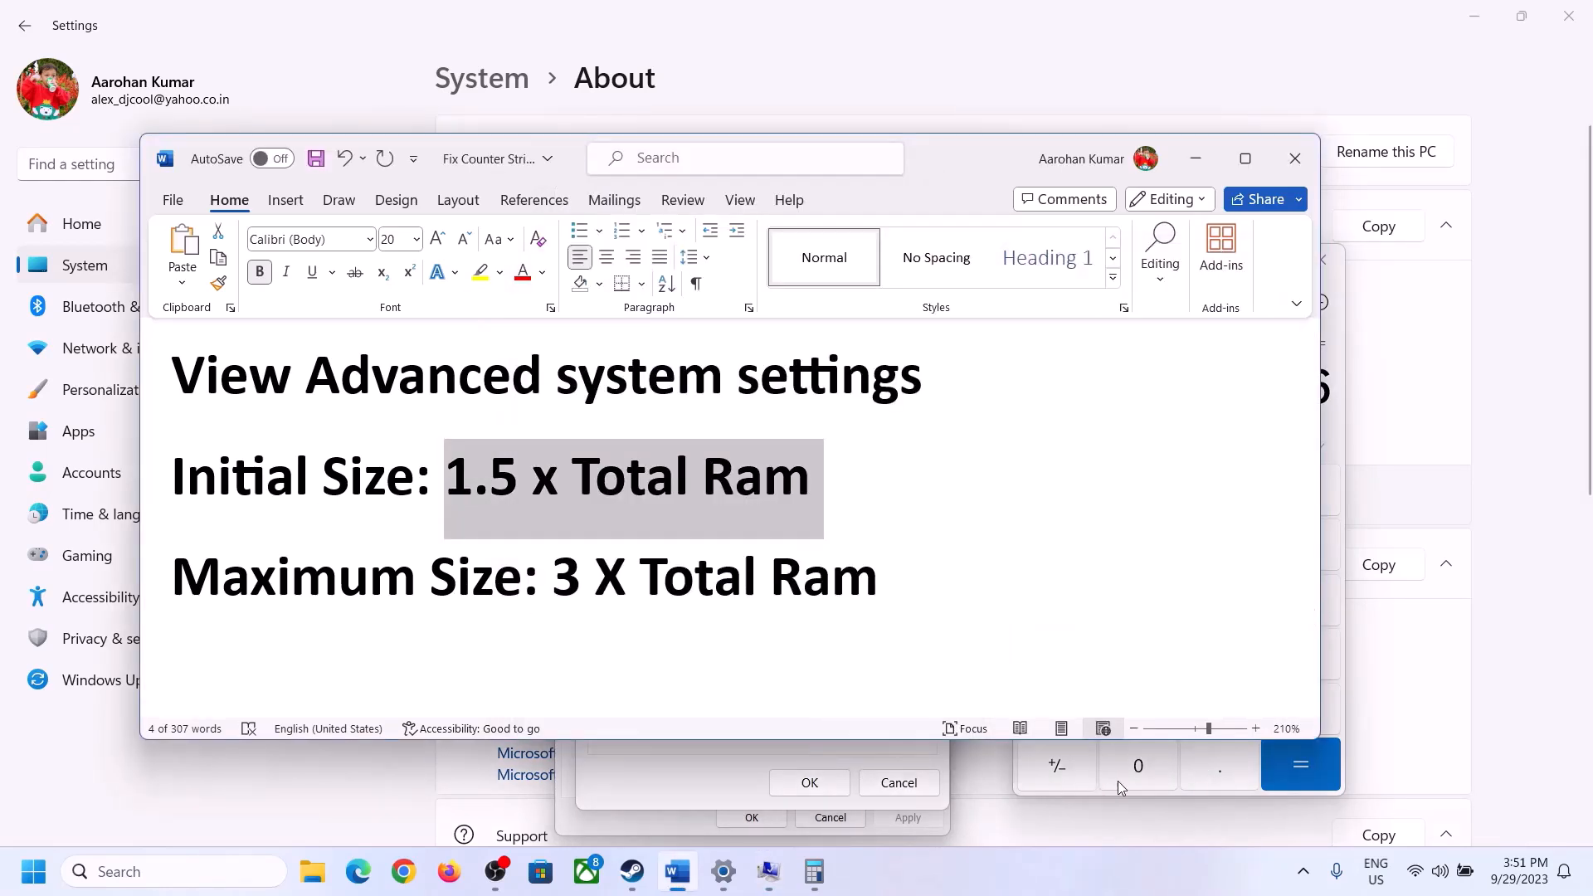
{"action": "left_click", "coordinate": [1337, 430]}
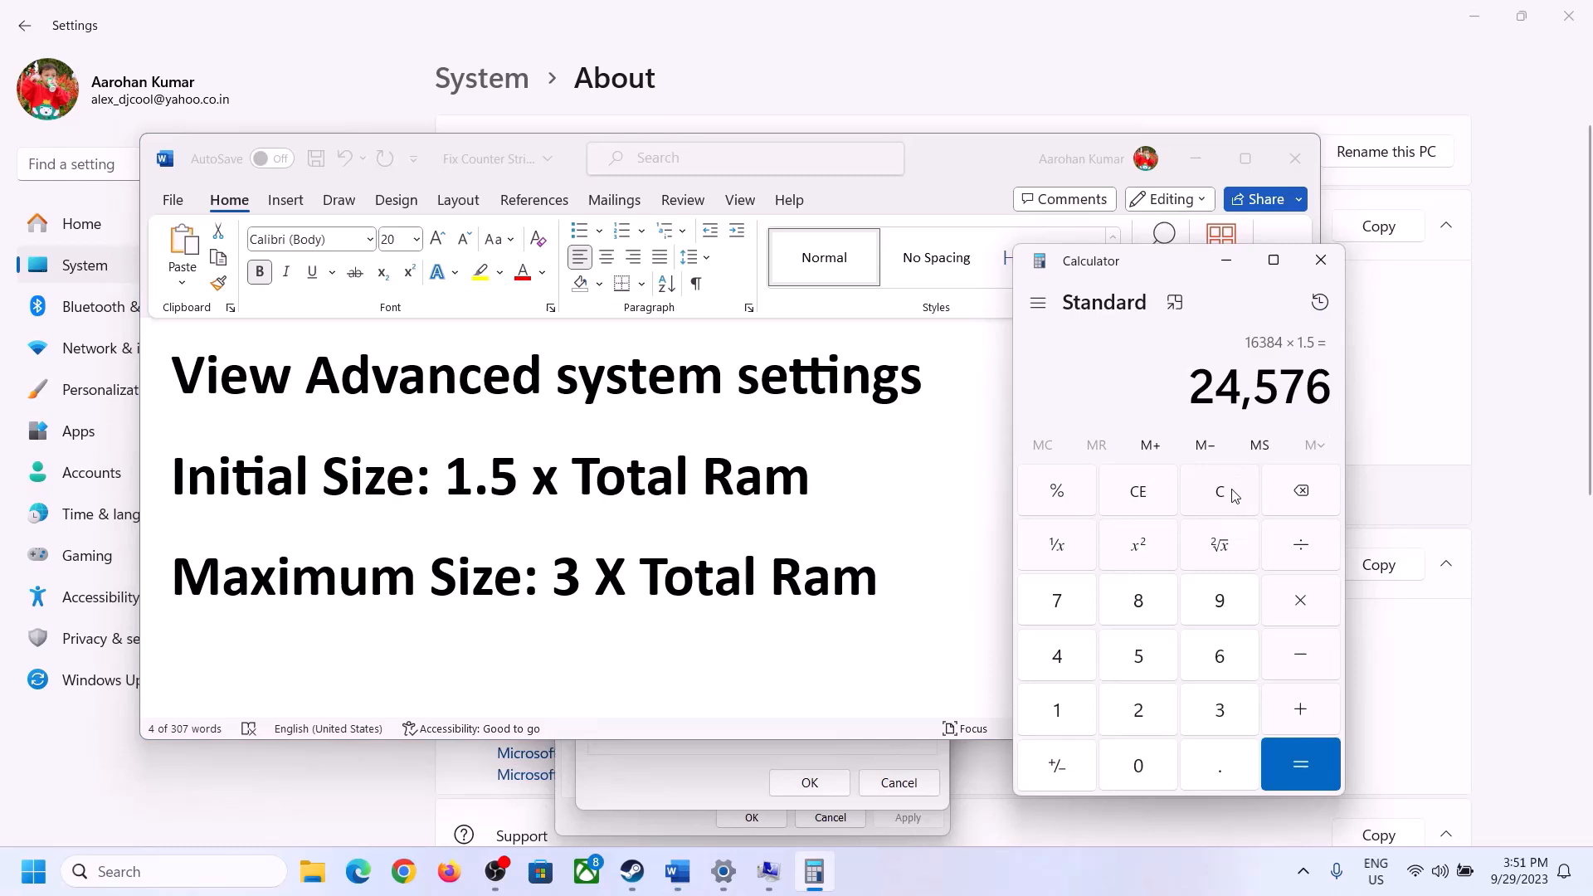
{"action": "left_click", "coordinate": [1226, 494]}
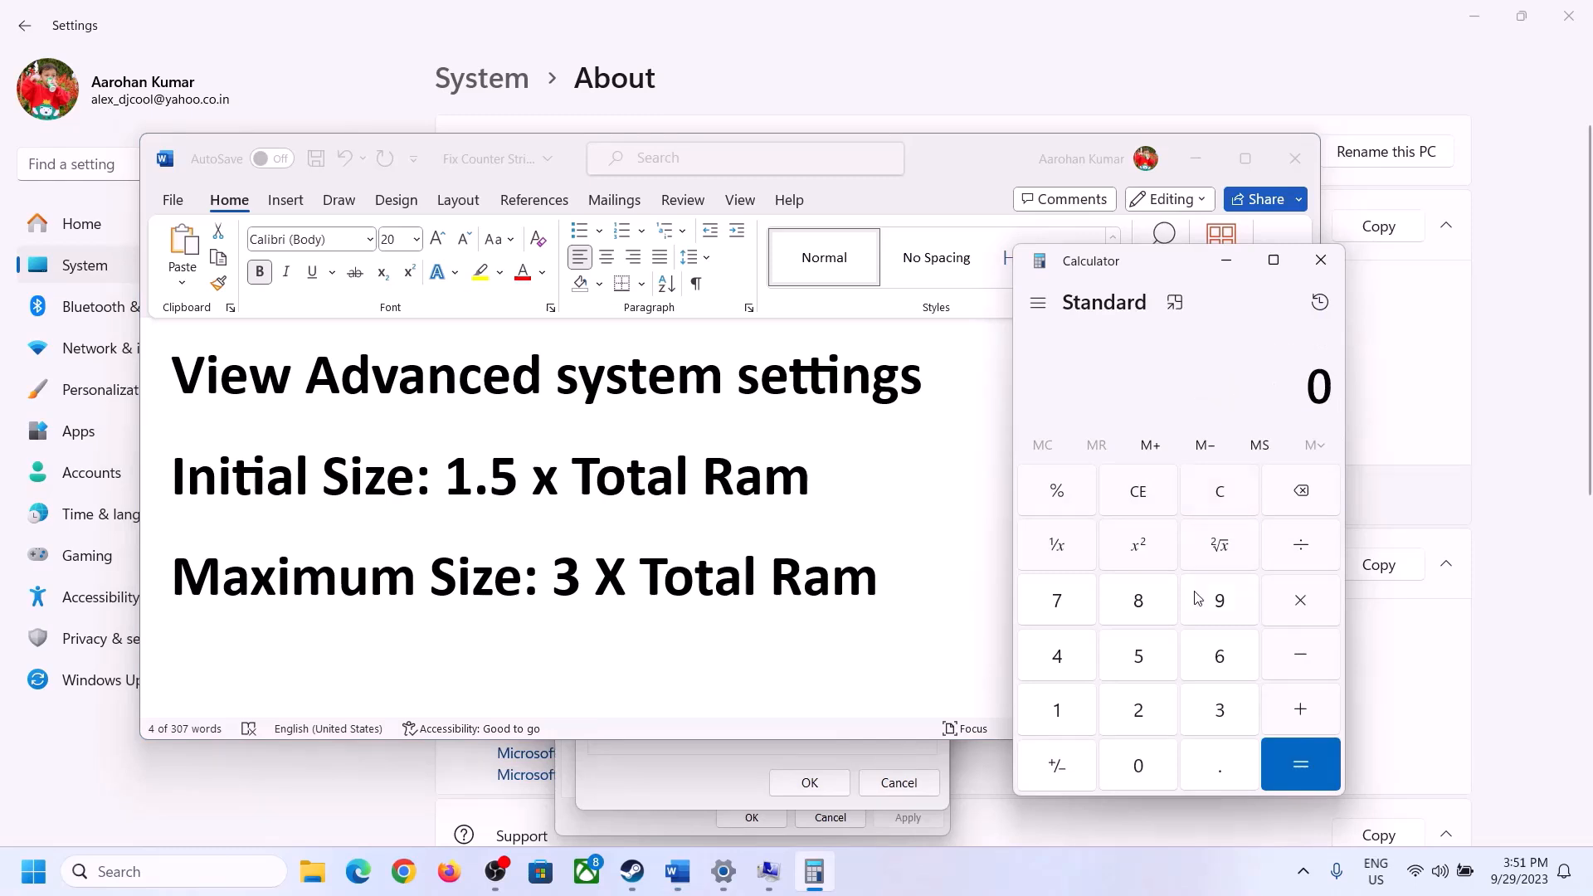
Recheck the installed RAM in Settings and multiply 16 by 1024 in Calculator for the maximum size calculation.
{"action": "left_click", "coordinate": [723, 871]}
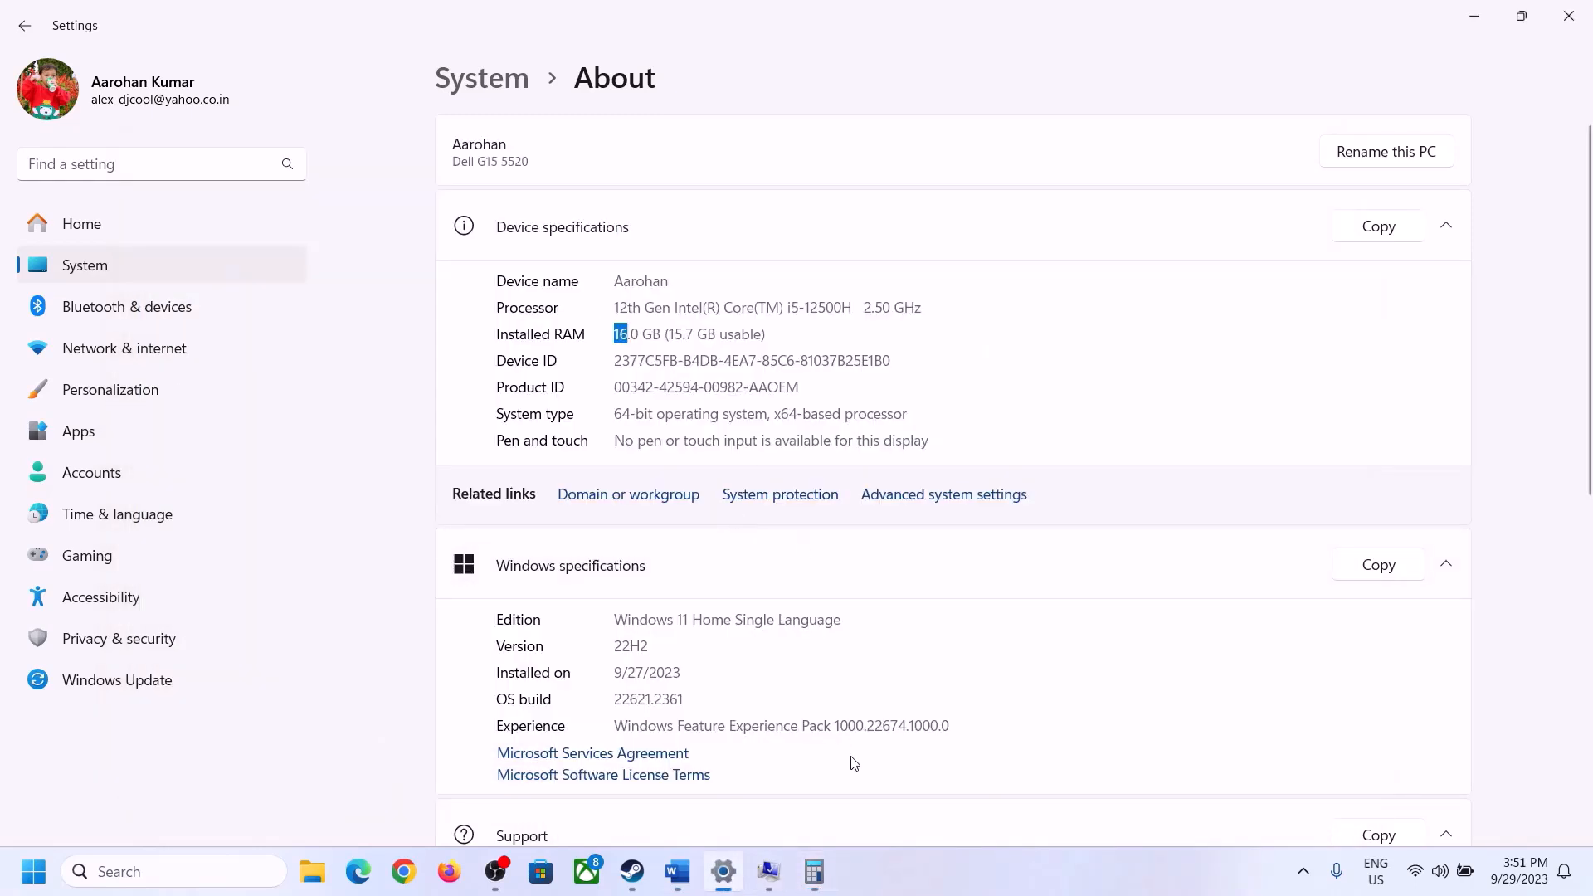
{"action": "left_click", "coordinate": [814, 871]}
{"action": "left_click", "coordinate": [1076, 705]}
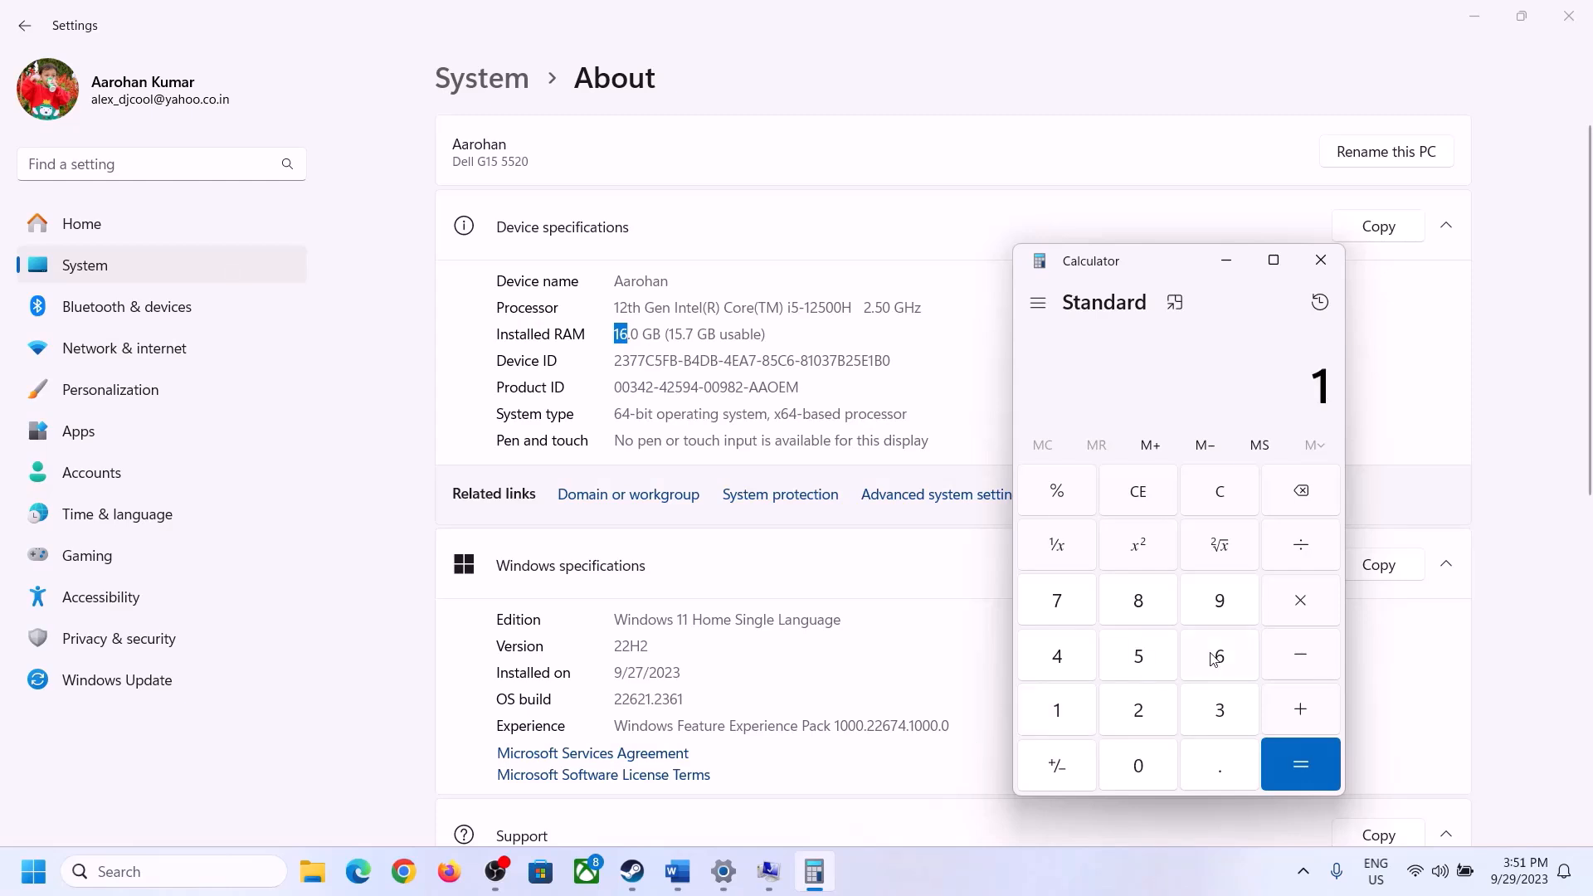
{"action": "left_click", "coordinate": [1216, 658]}
{"action": "left_click", "coordinate": [1293, 603]}
{"action": "left_click", "coordinate": [1067, 704]}
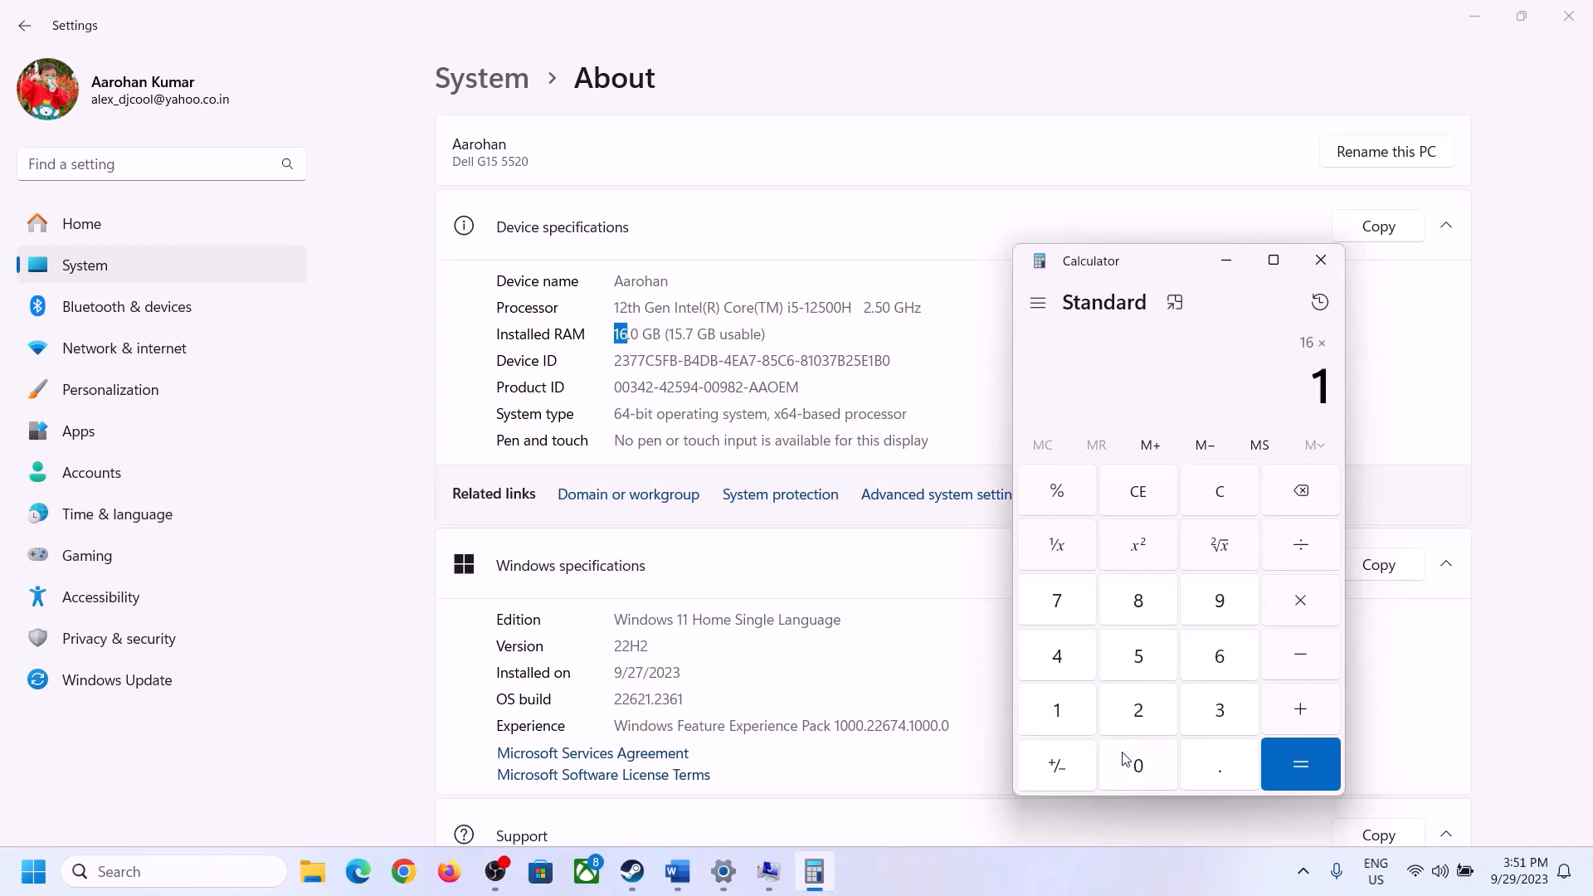
{"action": "left_click", "coordinate": [1128, 762]}
{"action": "left_click", "coordinate": [1139, 707]}
{"action": "left_click", "coordinate": [1059, 655]}
{"action": "left_click", "coordinate": [1281, 768]}
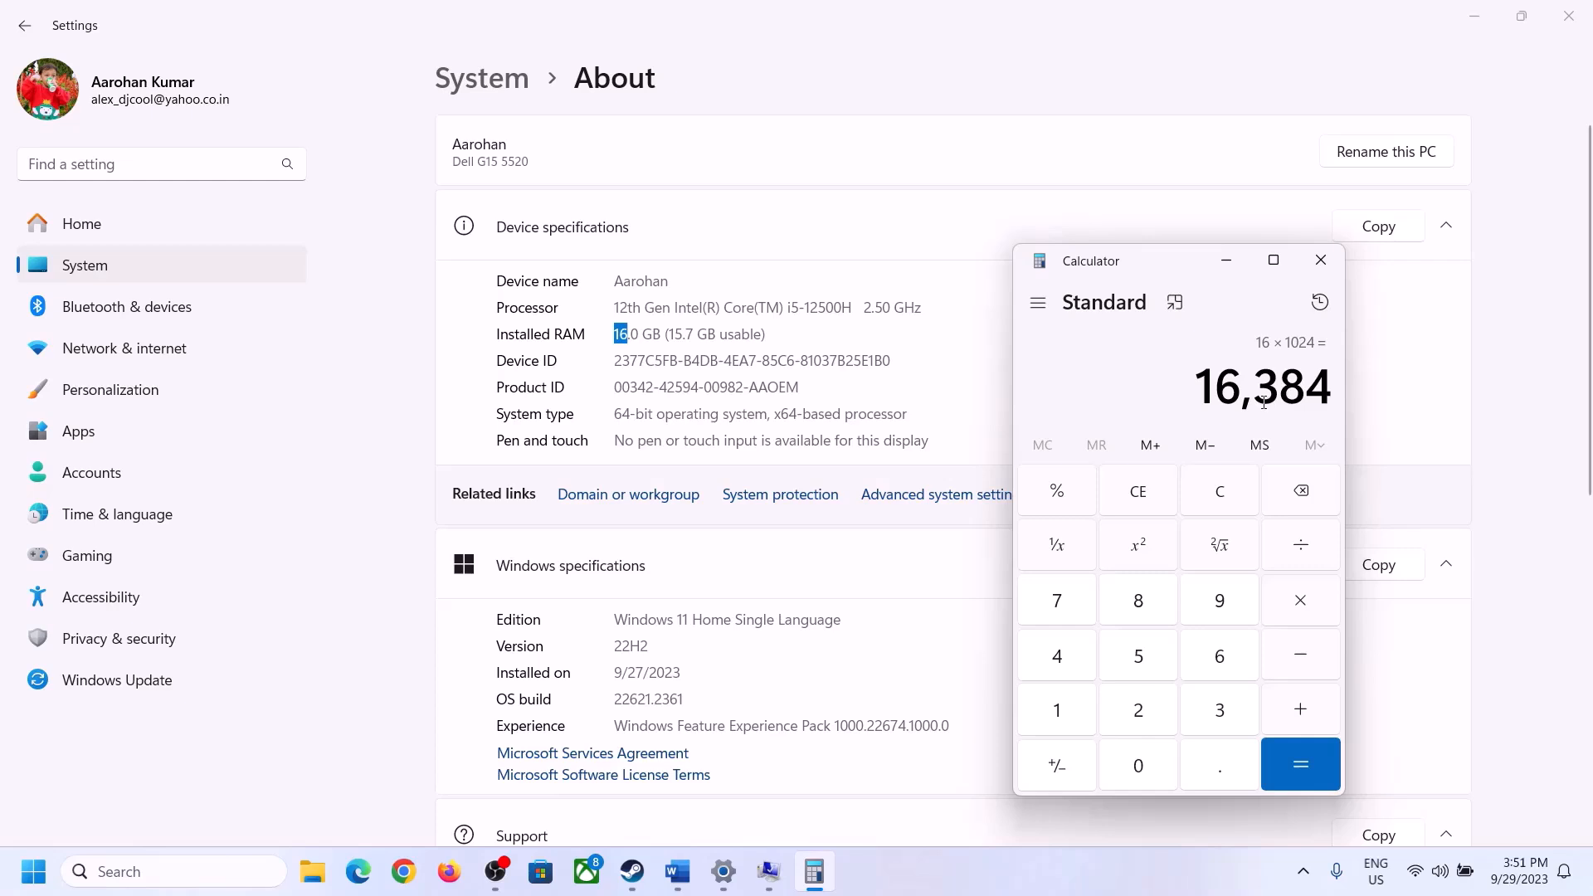
Check the Maximum Size rule in the notes and multiply the RAM size in megabytes by 3.
{"action": "left_click", "coordinate": [678, 871]}
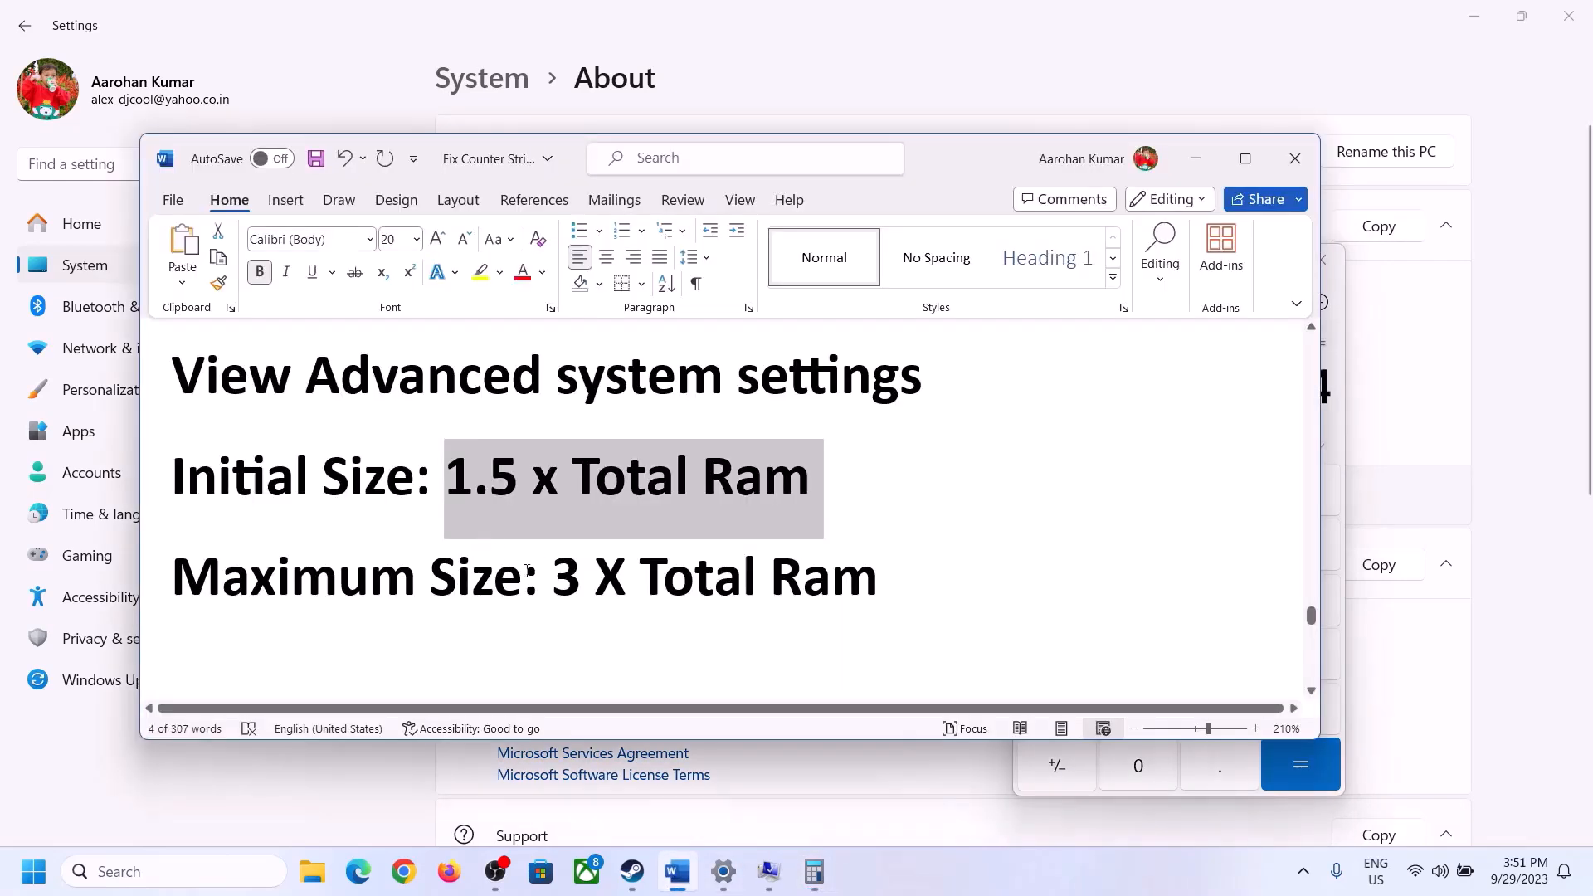
{"action": "left_click", "coordinate": [813, 871]}
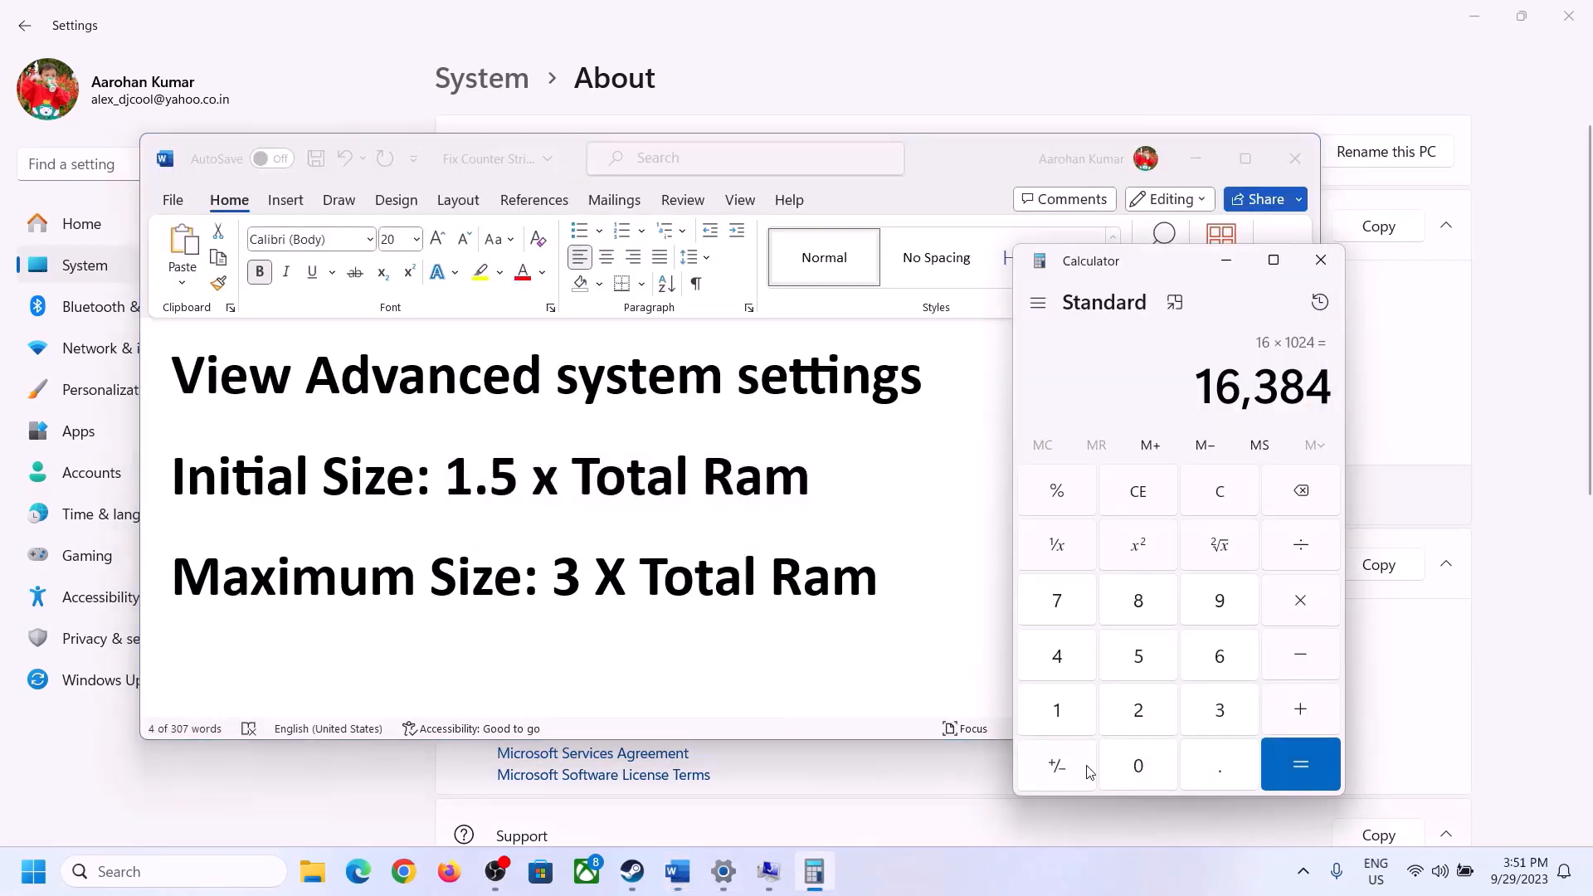
{"action": "left_click", "coordinate": [1300, 603]}
{"action": "left_click", "coordinate": [1198, 717]}
{"action": "left_click", "coordinate": [1305, 743]}
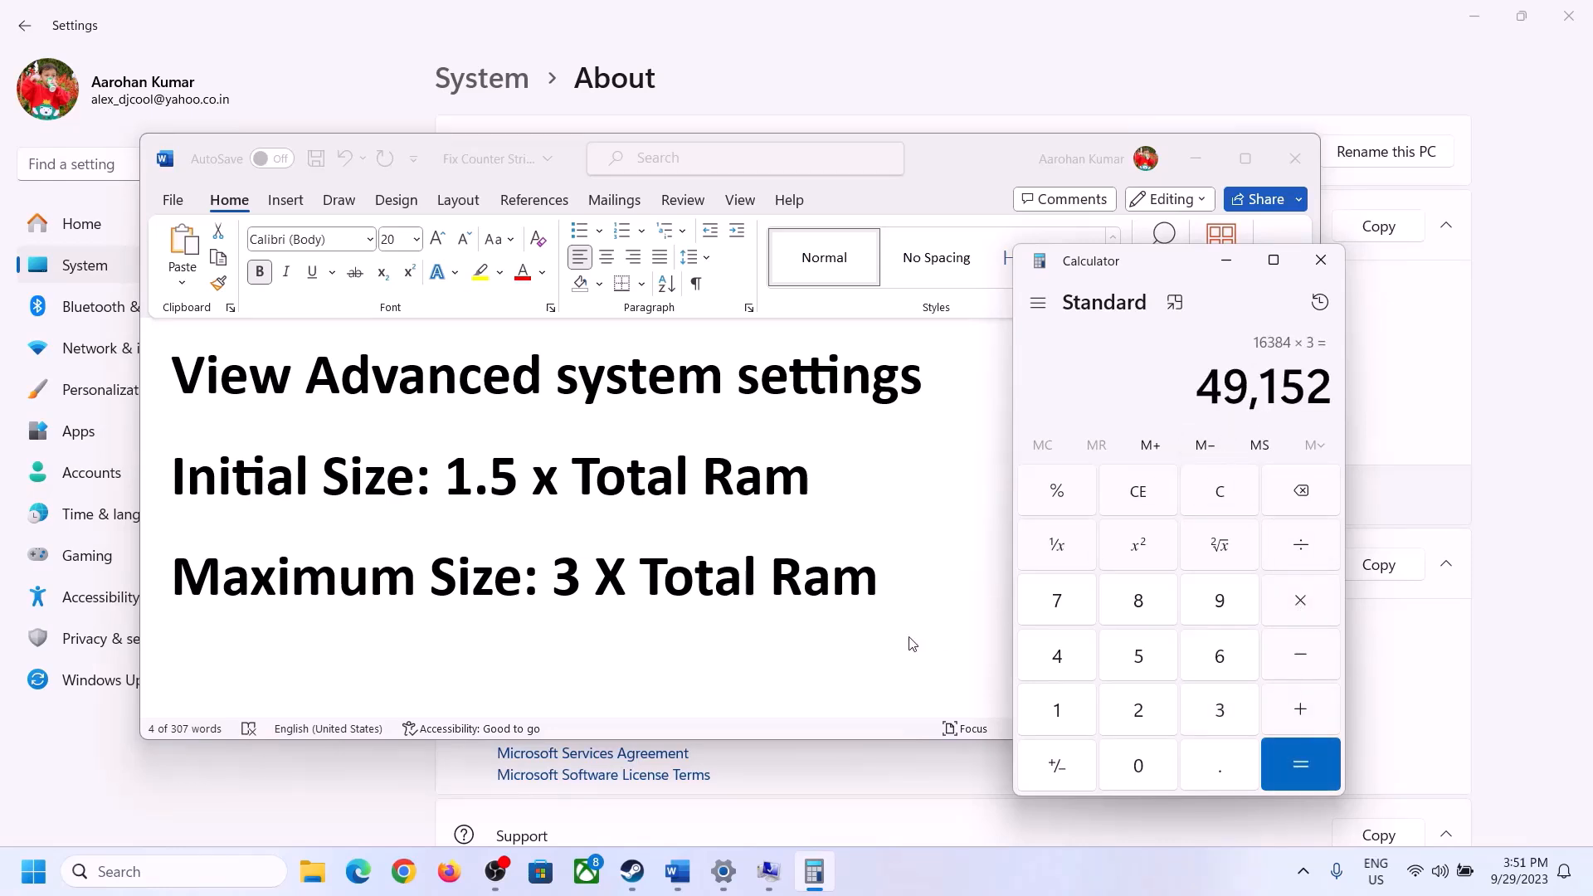
Enter a maximum paging file size of 49152 MB for drive C: and apply the custom size in Virtual Memory.
{"action": "left_click", "coordinate": [768, 871]}
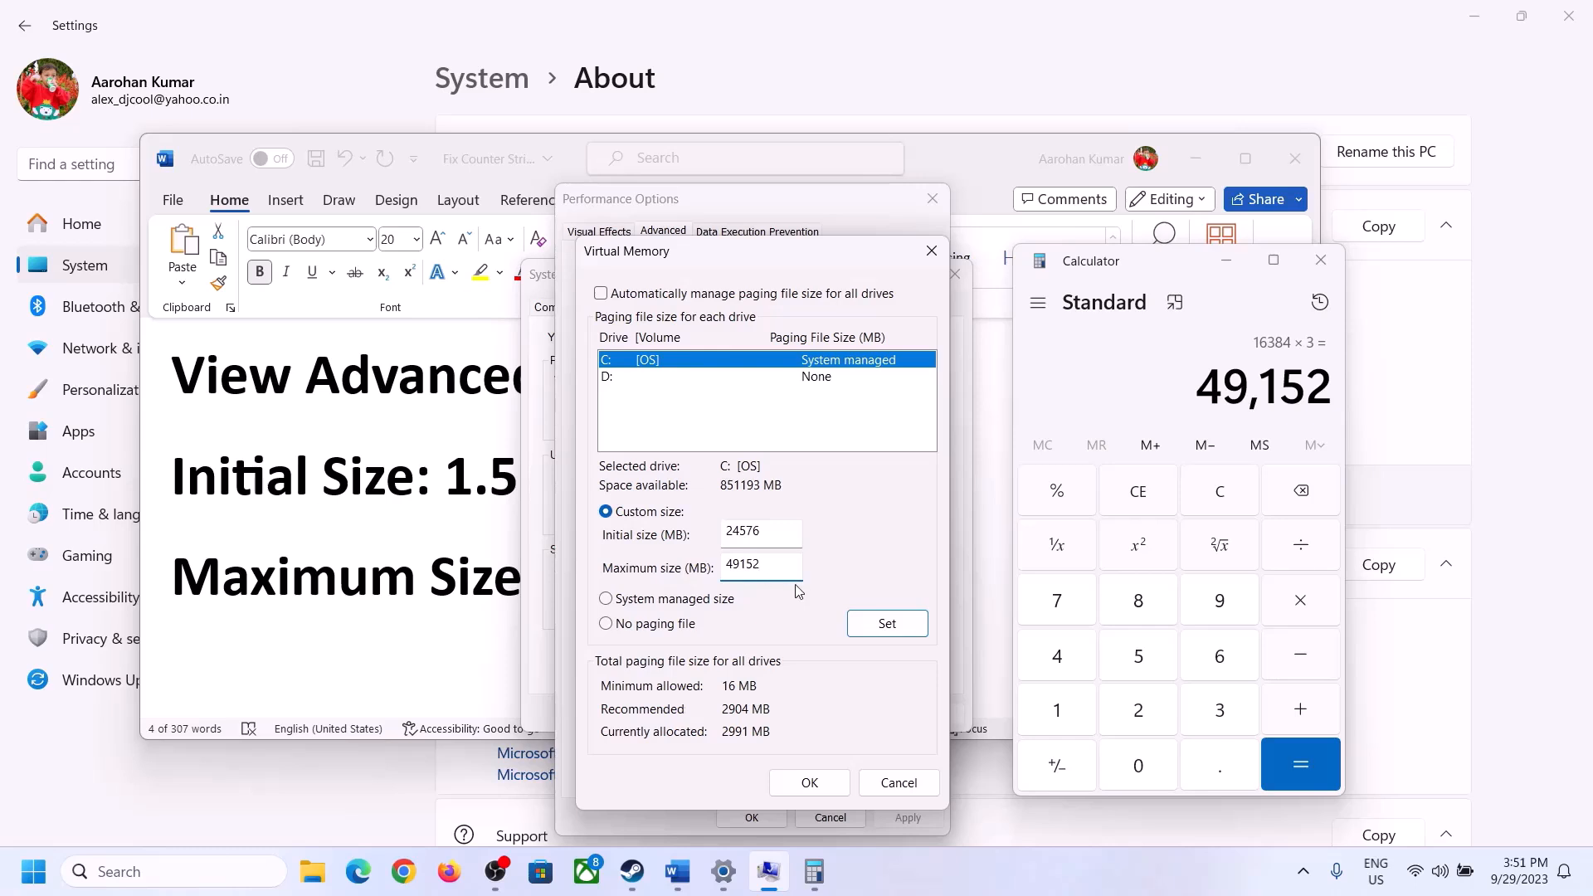
{"action": "left_click", "coordinate": [886, 627]}
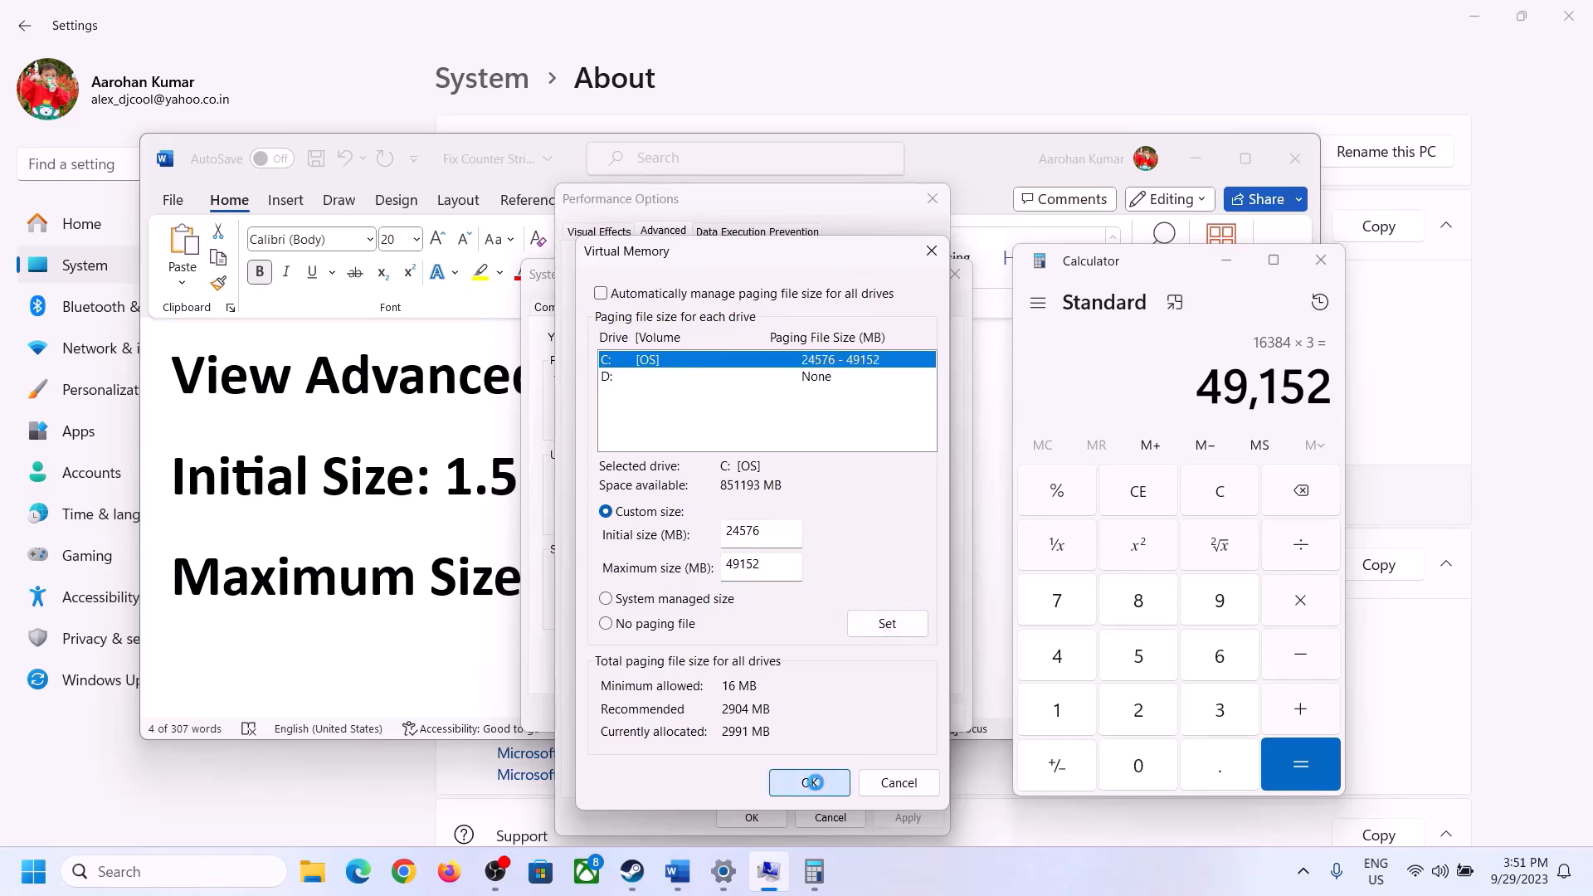
{"action": "left_click", "coordinate": [815, 782]}
{"action": "left_click", "coordinate": [963, 510]}
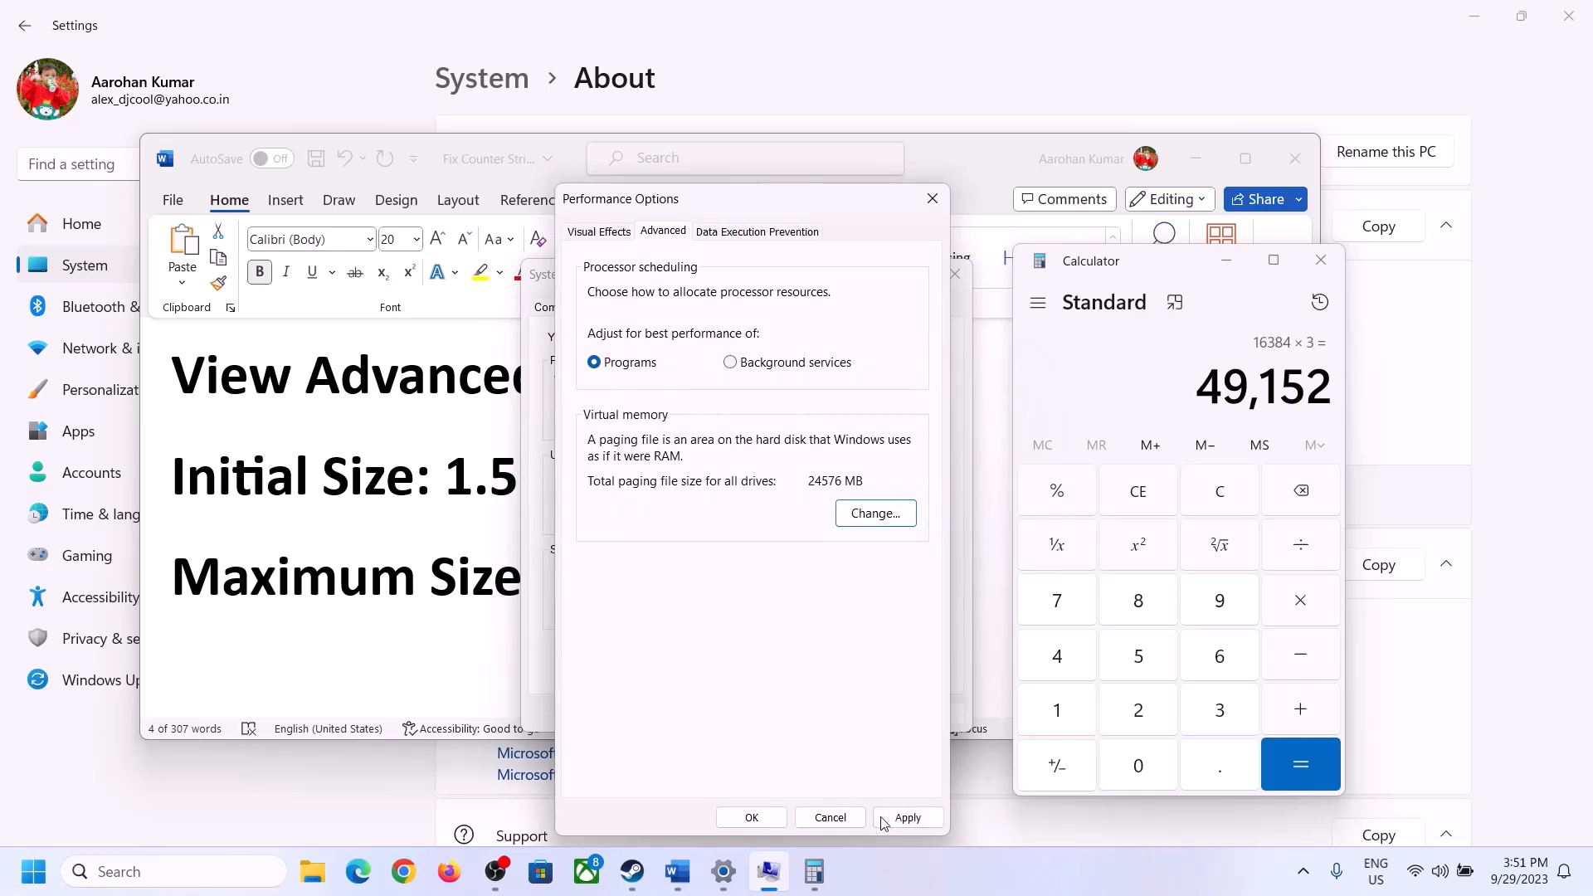
Accept the changes in Performance Options and System Properties, and dismiss the restart prompt without restarting.
{"action": "left_click", "coordinate": [751, 817]}
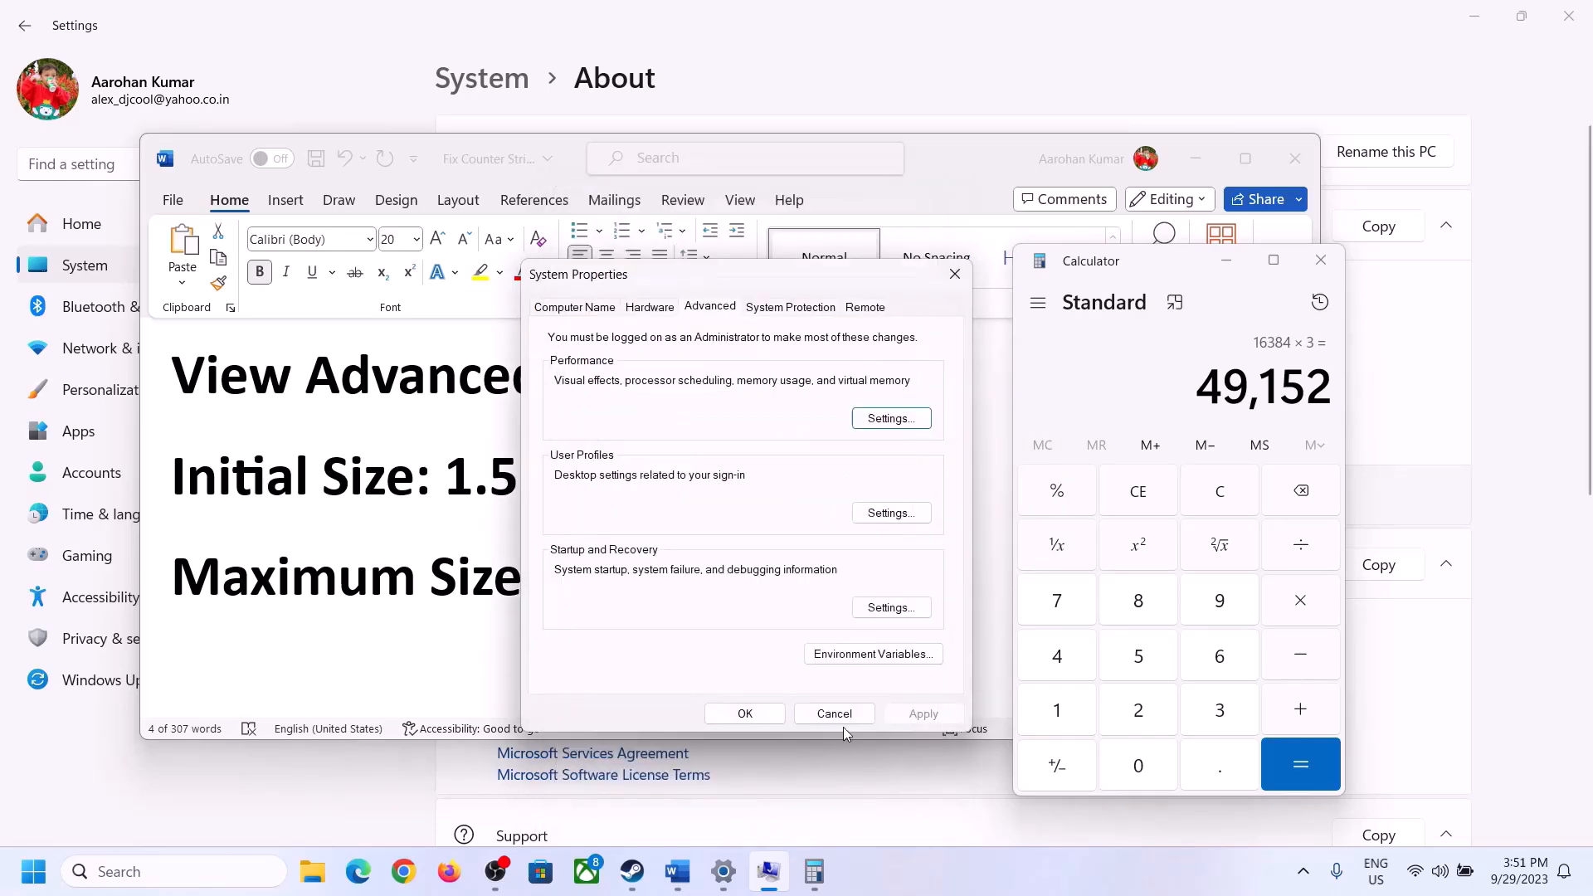
{"action": "left_click", "coordinate": [751, 714]}
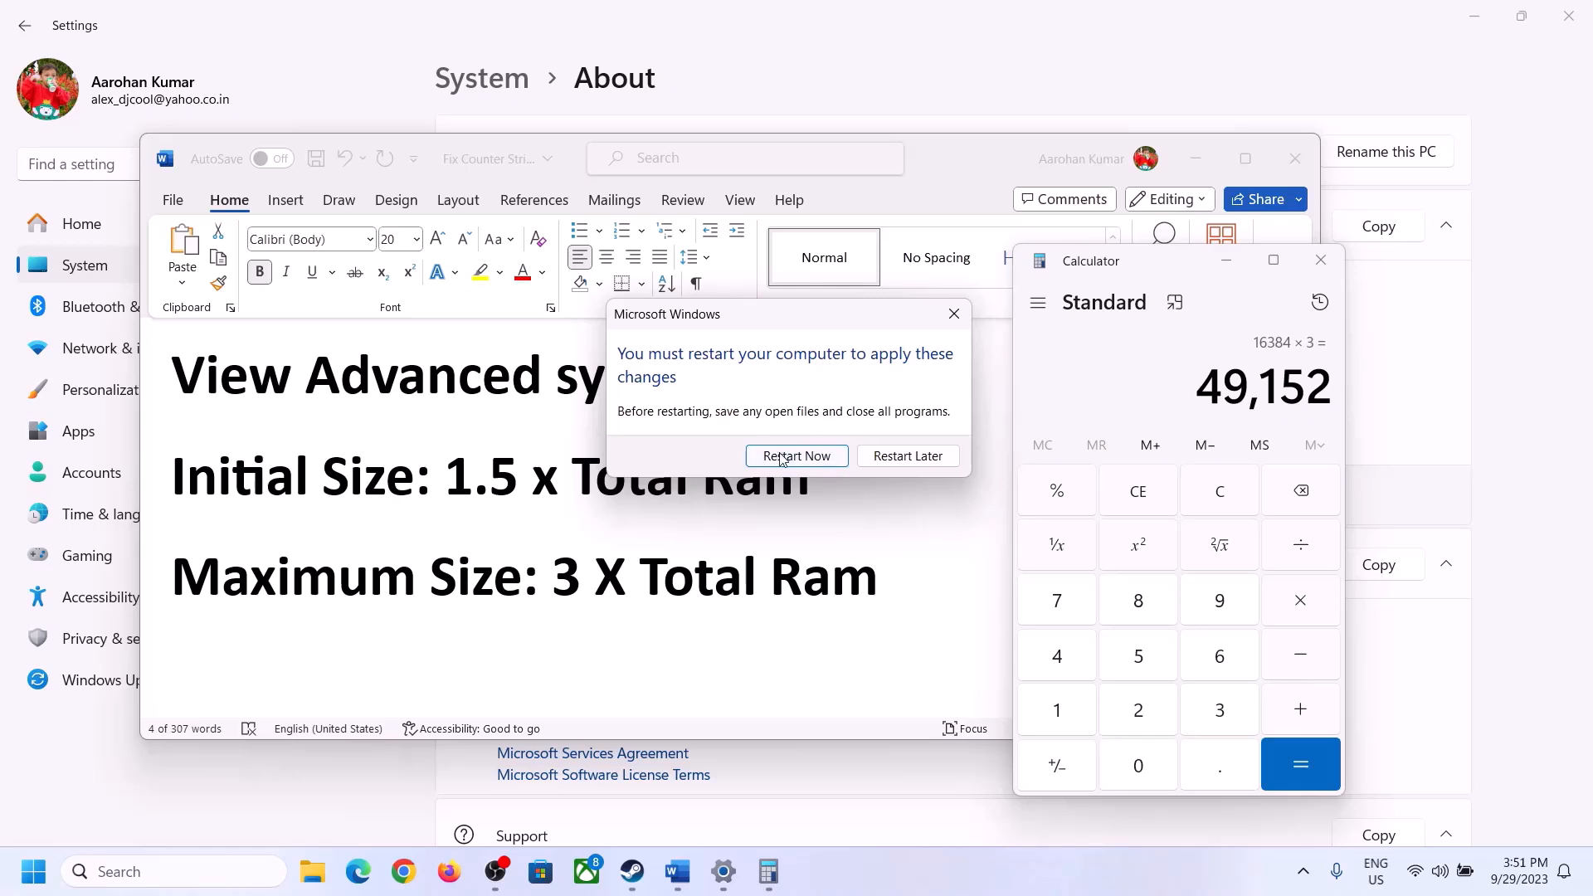
{"action": "left_click", "coordinate": [954, 314]}
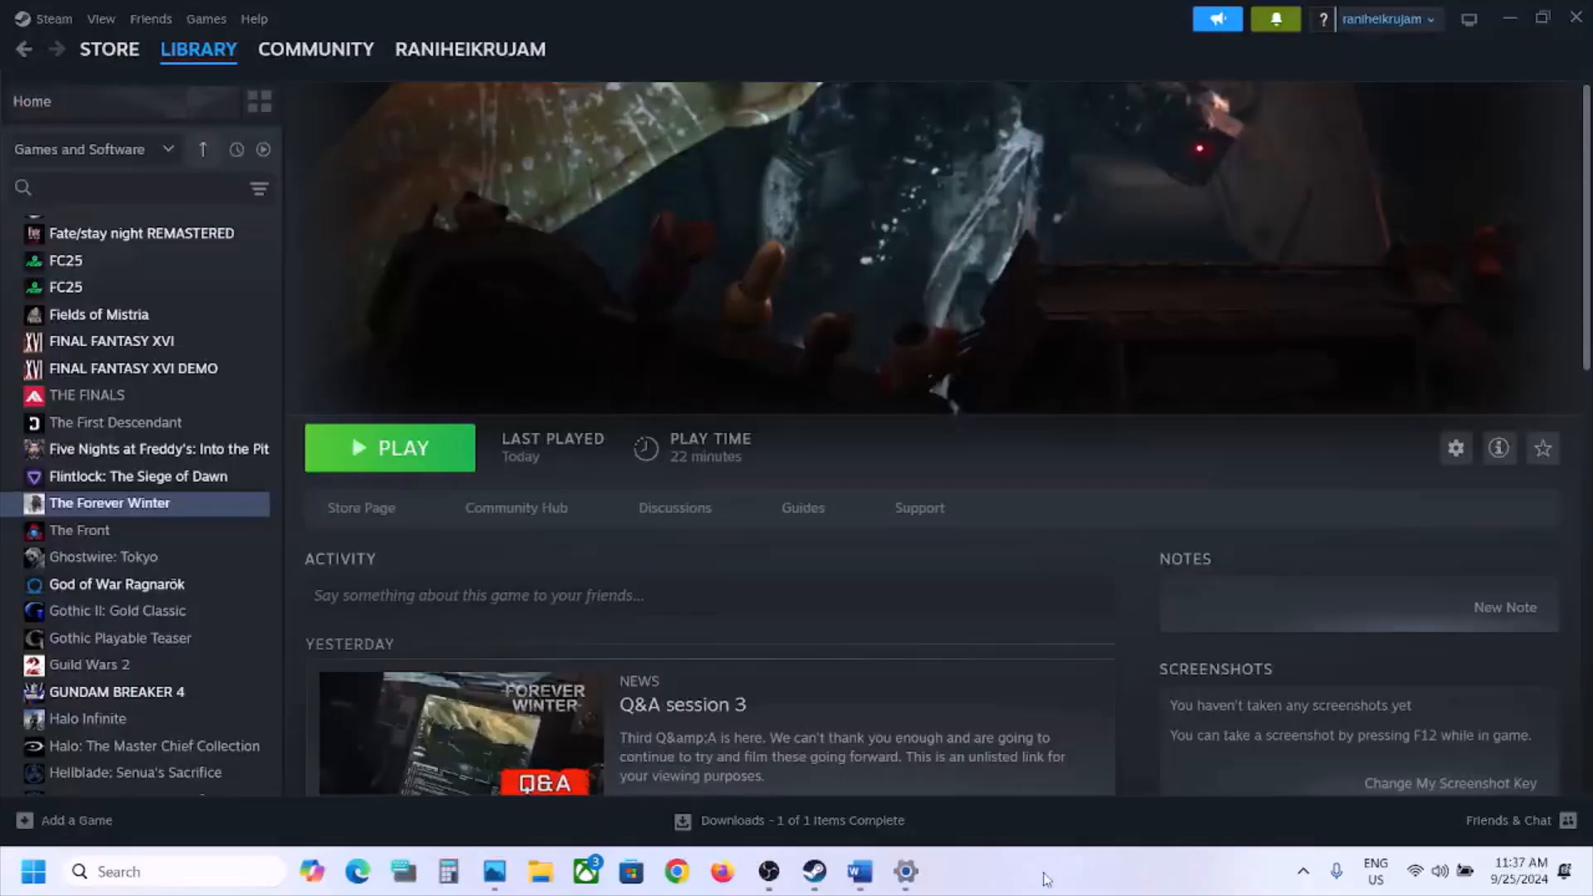
Read Step 9 in the Word notes, highlighting the warning about losing saved settings.
{"action": "left_click", "coordinate": [859, 871]}
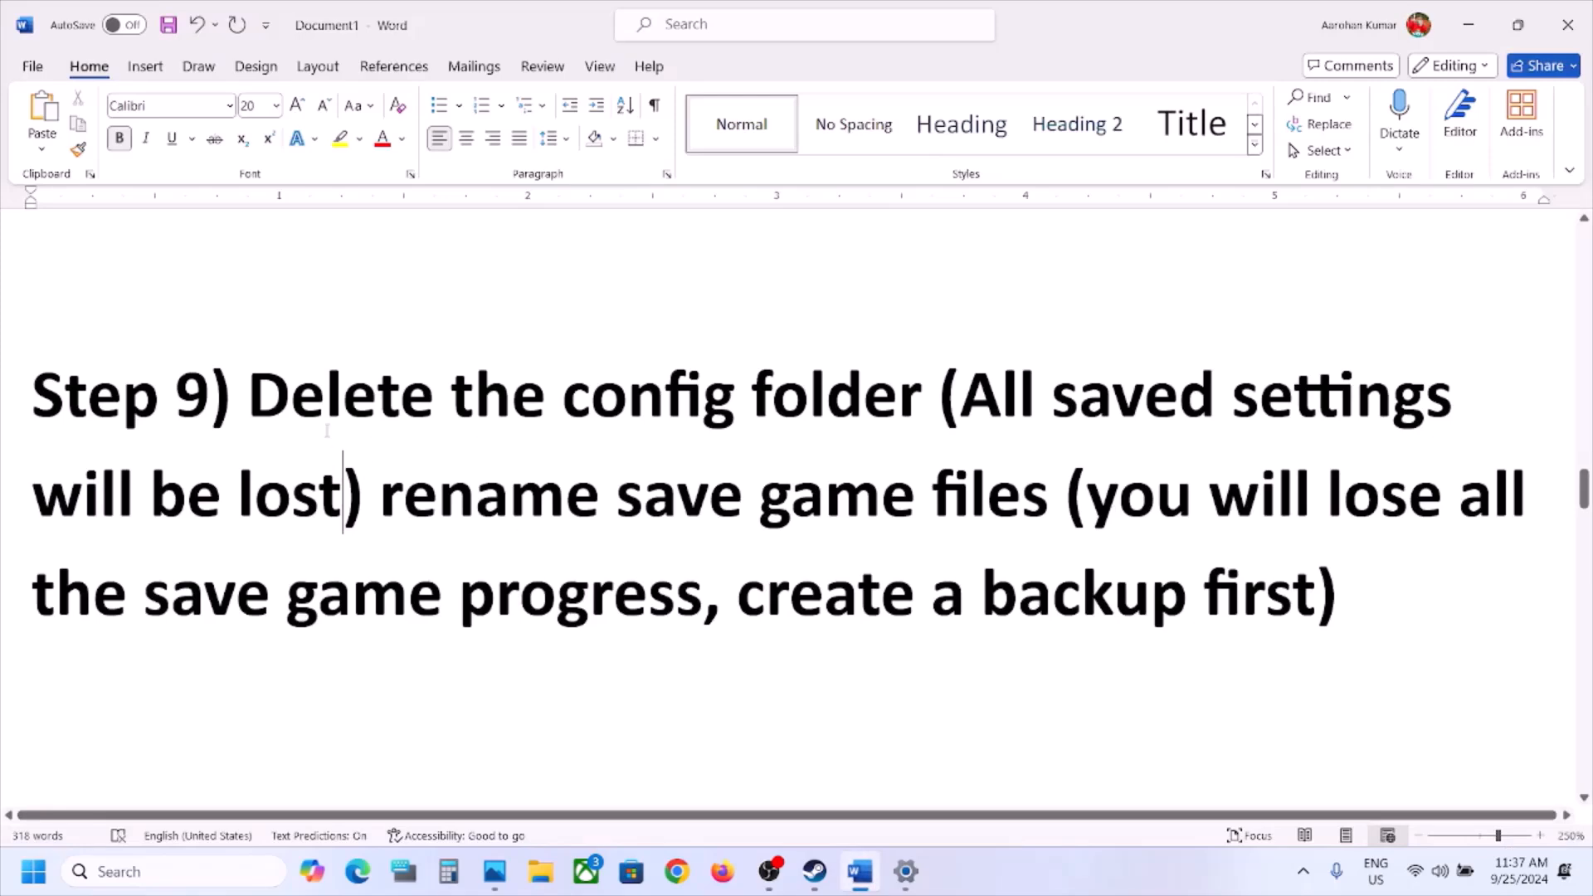
{"action": "left_click_drag", "start_coordinate": [293, 408], "coordinate": [340, 502]}
Browse in File Explorer to the main user's profile folder inside Users on drive C:.
{"action": "left_click", "coordinate": [540, 871]}
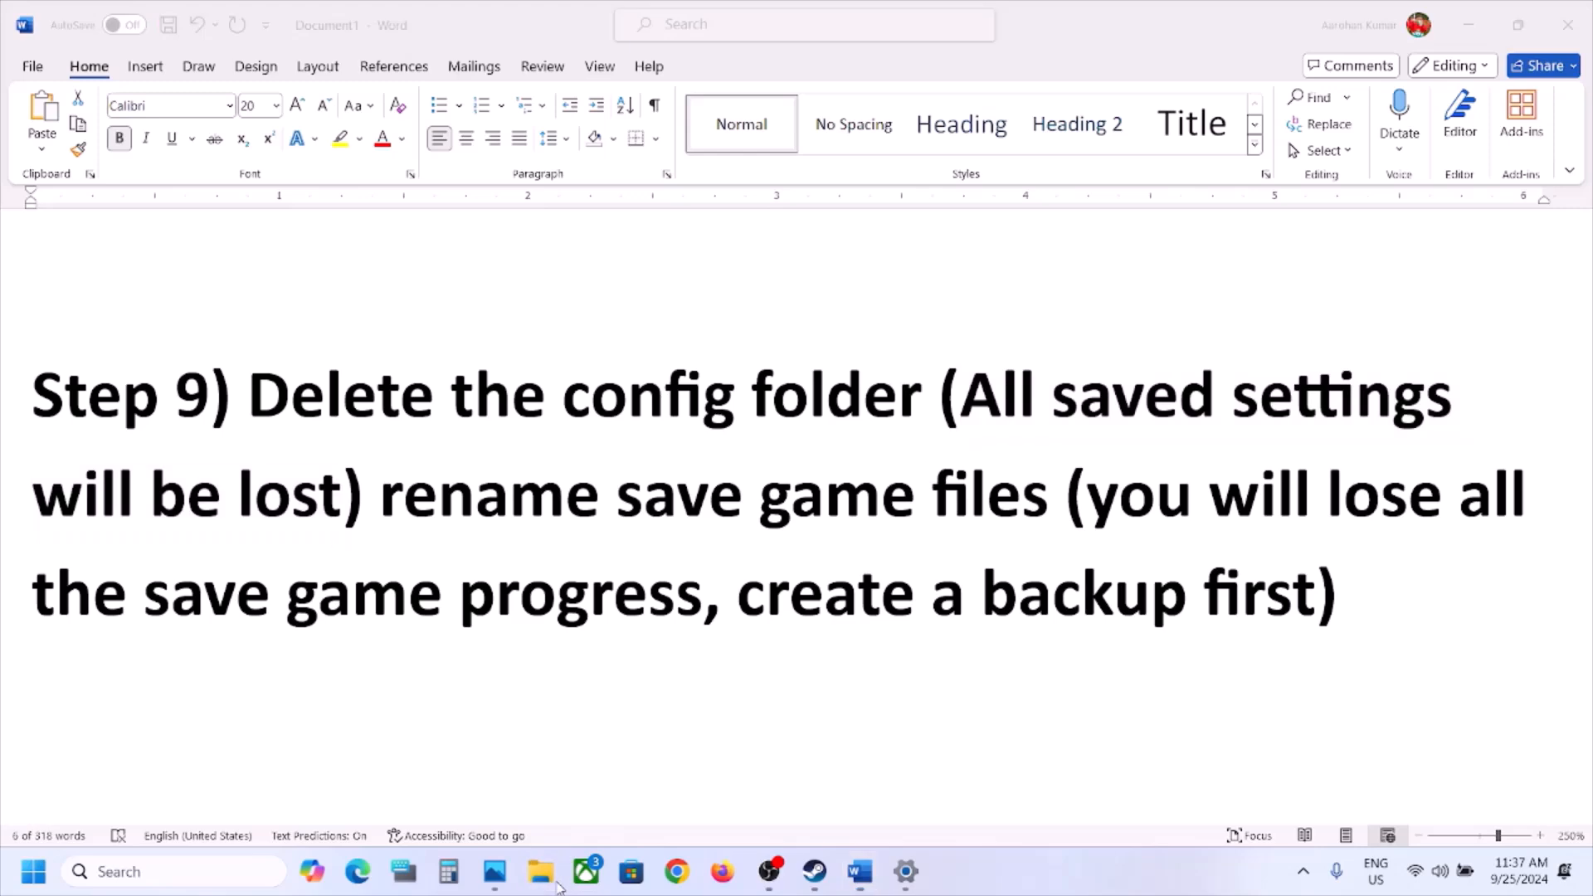
{"action": "left_click", "coordinate": [106, 467]}
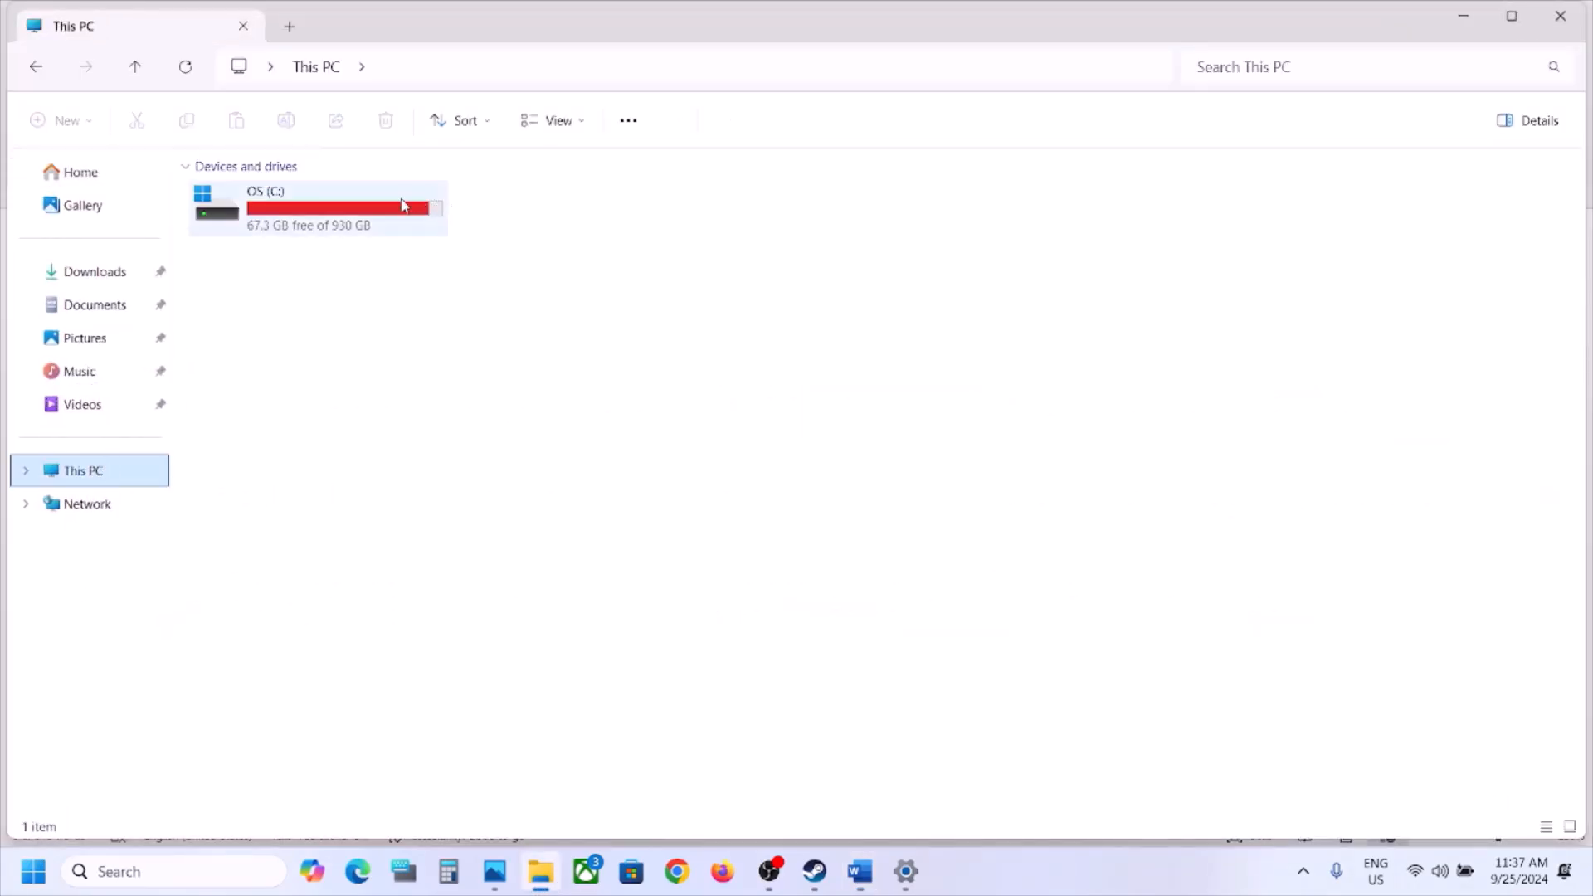
{"action": "double_click", "coordinate": [404, 206]}
{"action": "scroll", "coordinate": [303, 639], "scroll_direction": "down", "scroll_amount": 2}
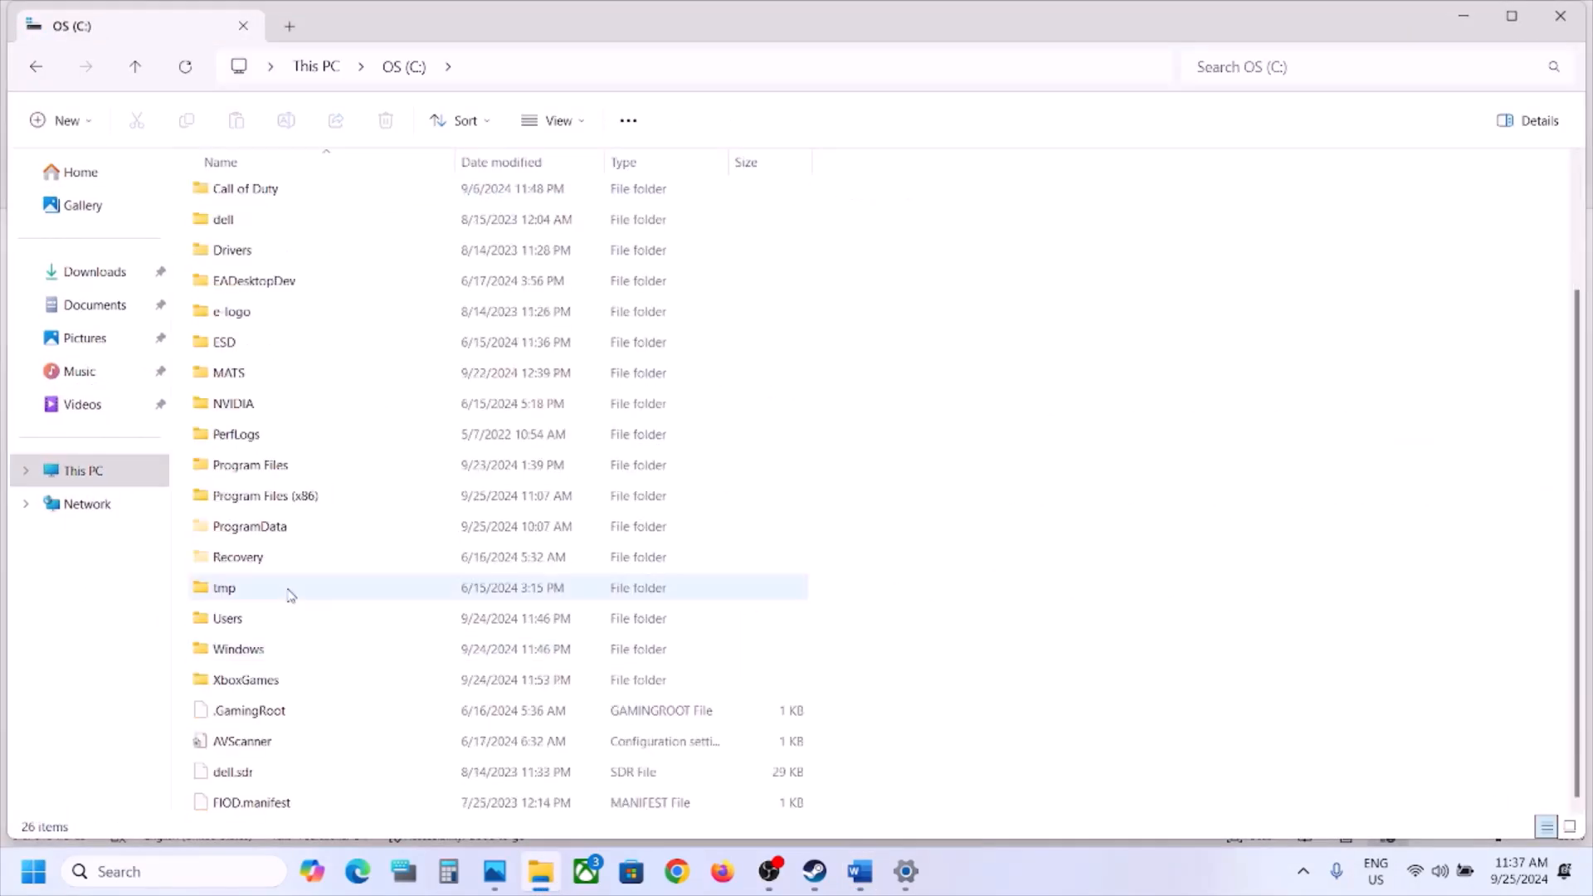
{"action": "double_click", "coordinate": [260, 621]}
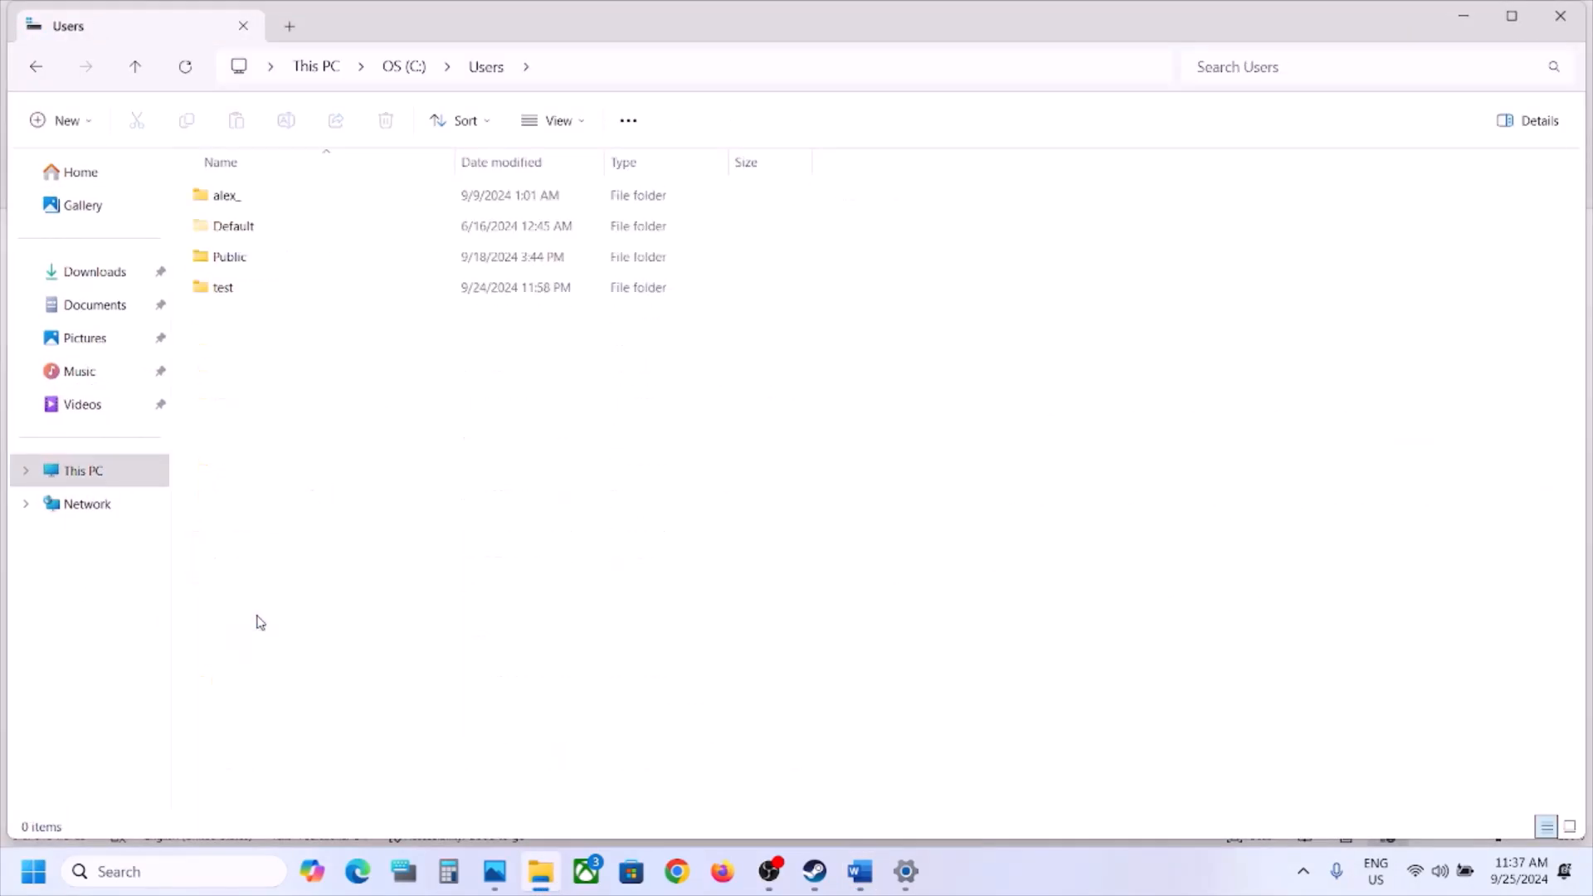
{"action": "left_click", "coordinate": [255, 200]}
{"action": "double_click", "coordinate": [255, 200]}
Check that hidden items are set to show, and open the AppData folder in the user profile.
{"action": "left_click", "coordinate": [259, 387]}
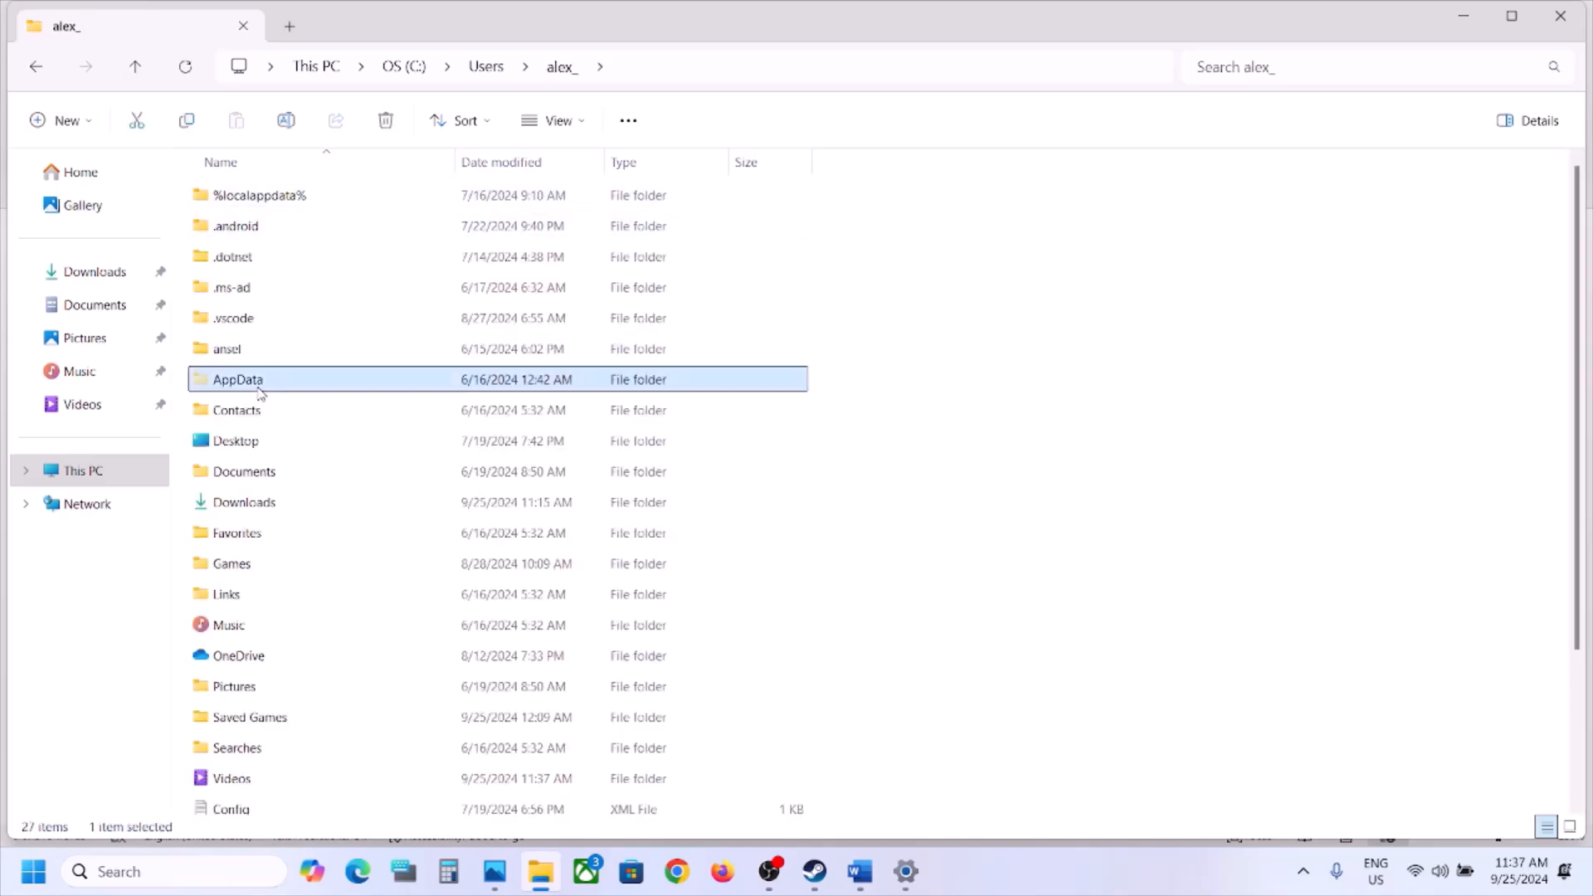
{"action": "left_click", "coordinate": [553, 121]}
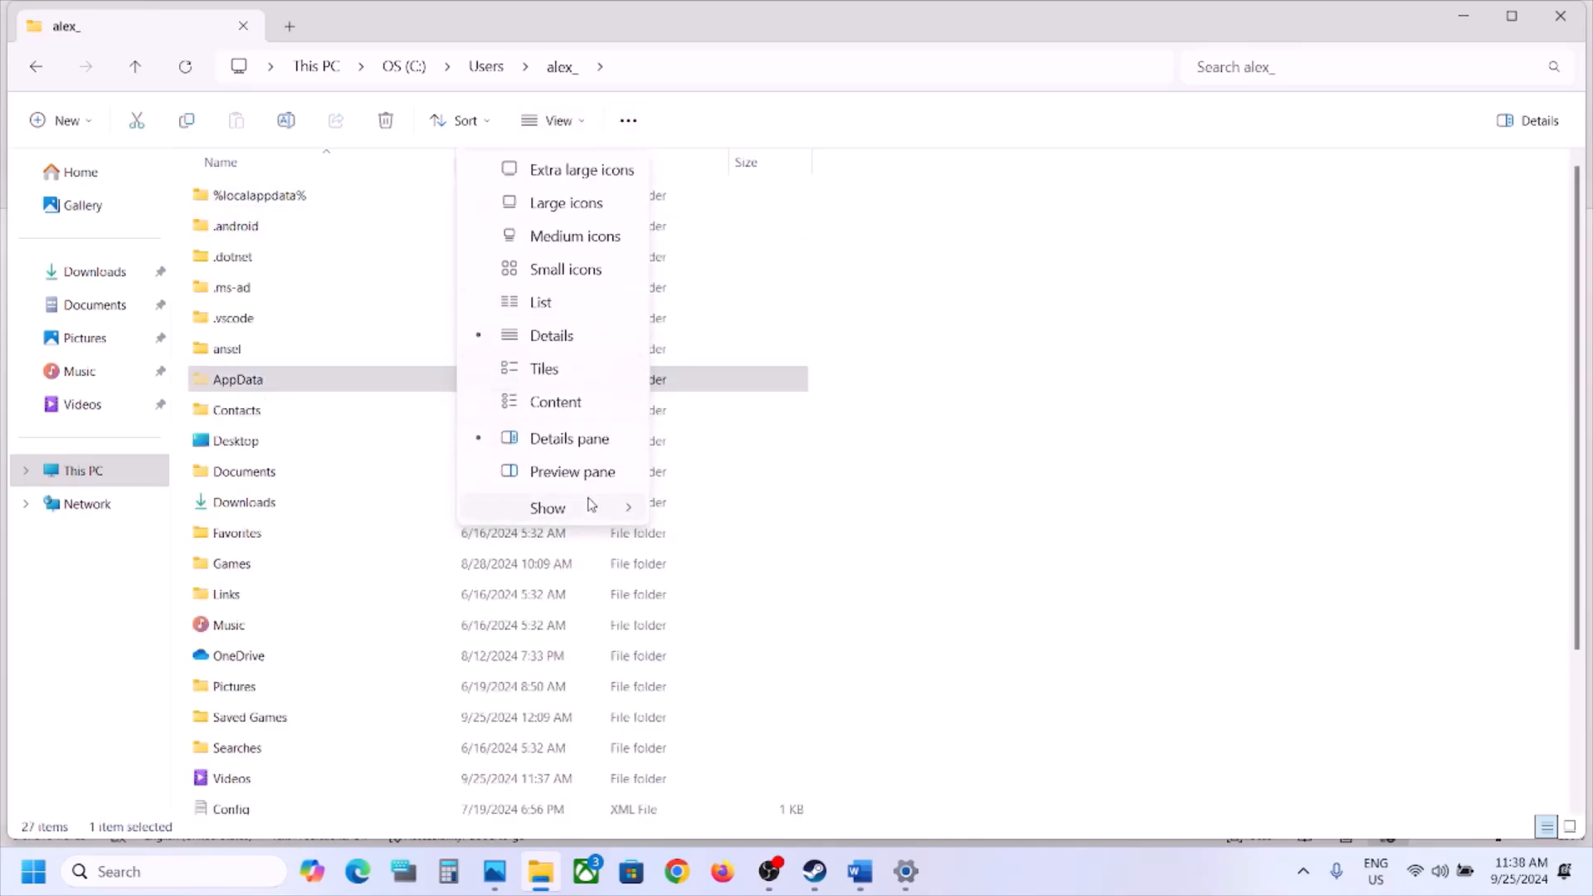
{"action": "mouse_move", "coordinate": [589, 506]}
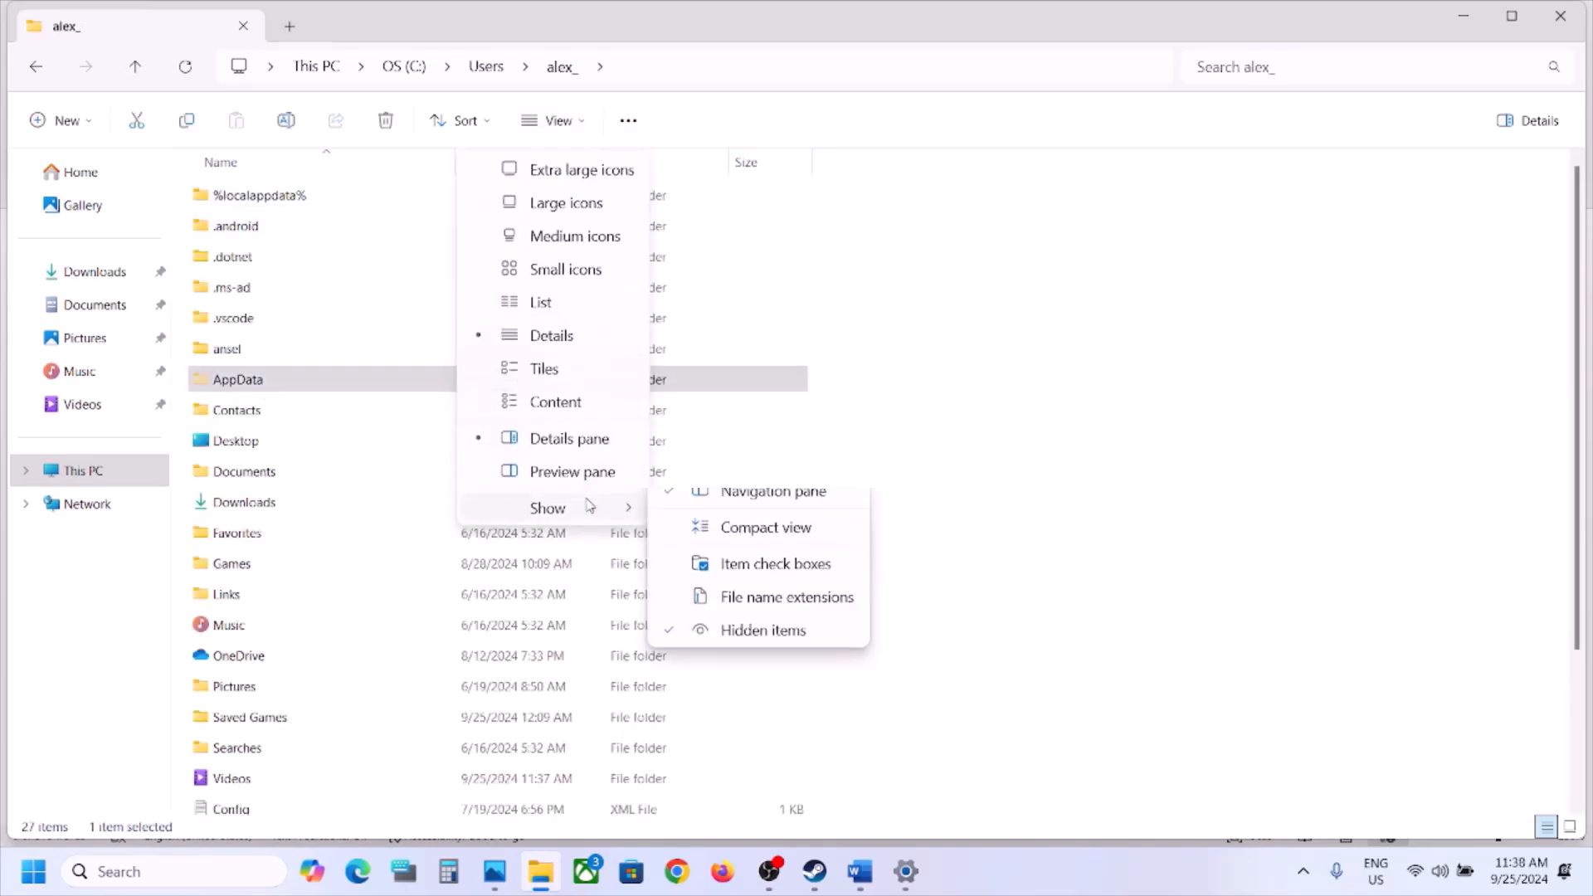
{"action": "left_click", "coordinate": [316, 390]}
{"action": "double_click", "coordinate": [316, 390]}
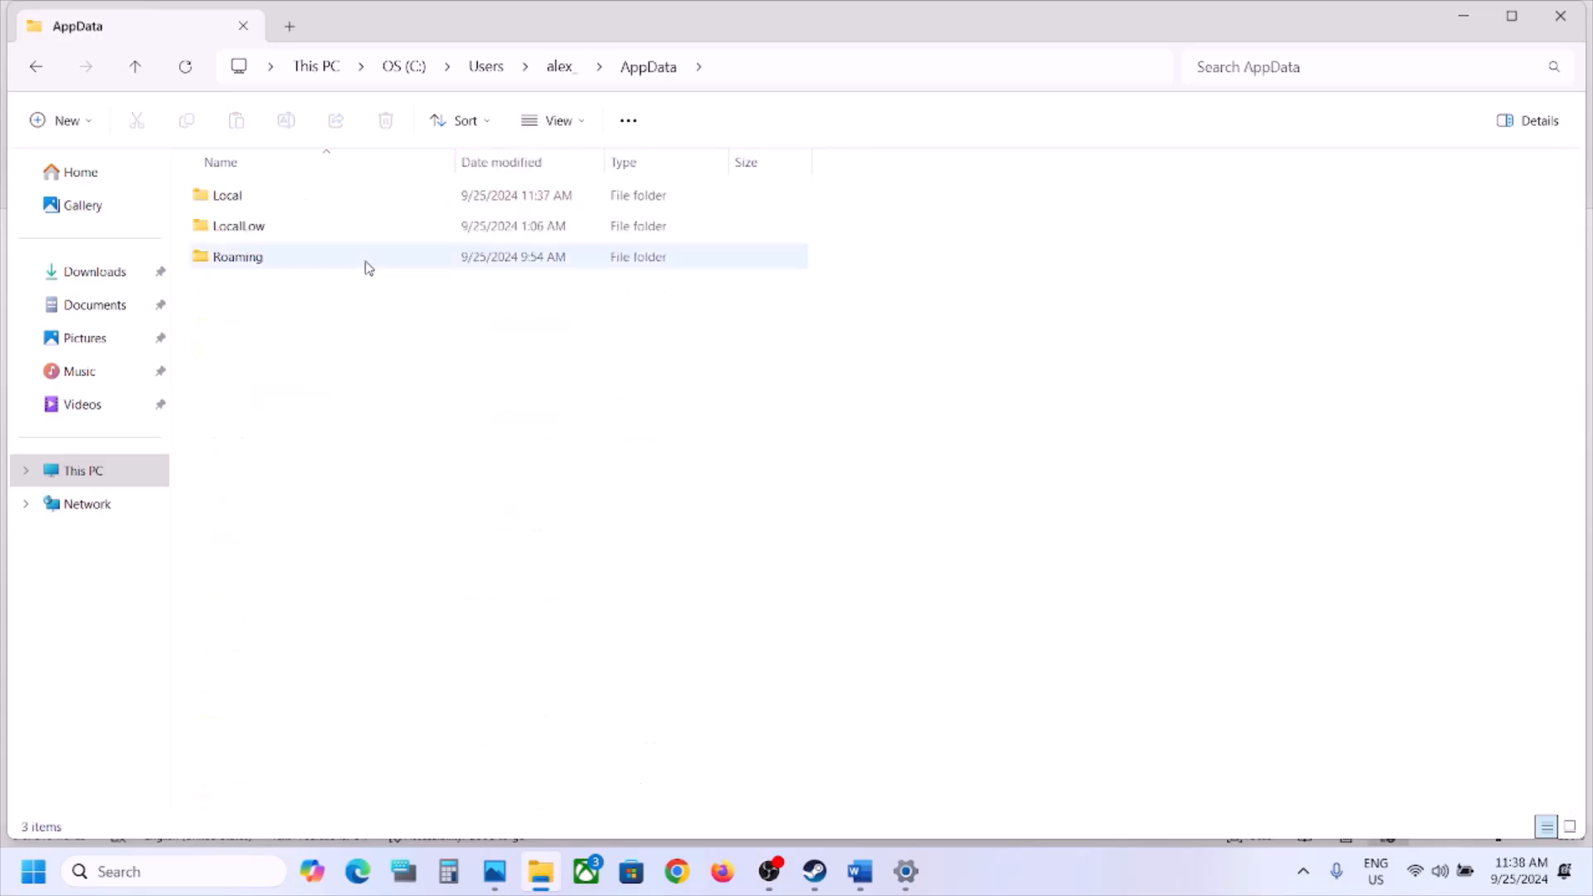
Open the Saved folder of ForeverWinter inside AppData's Local folder.
{"action": "double_click", "coordinate": [274, 209]}
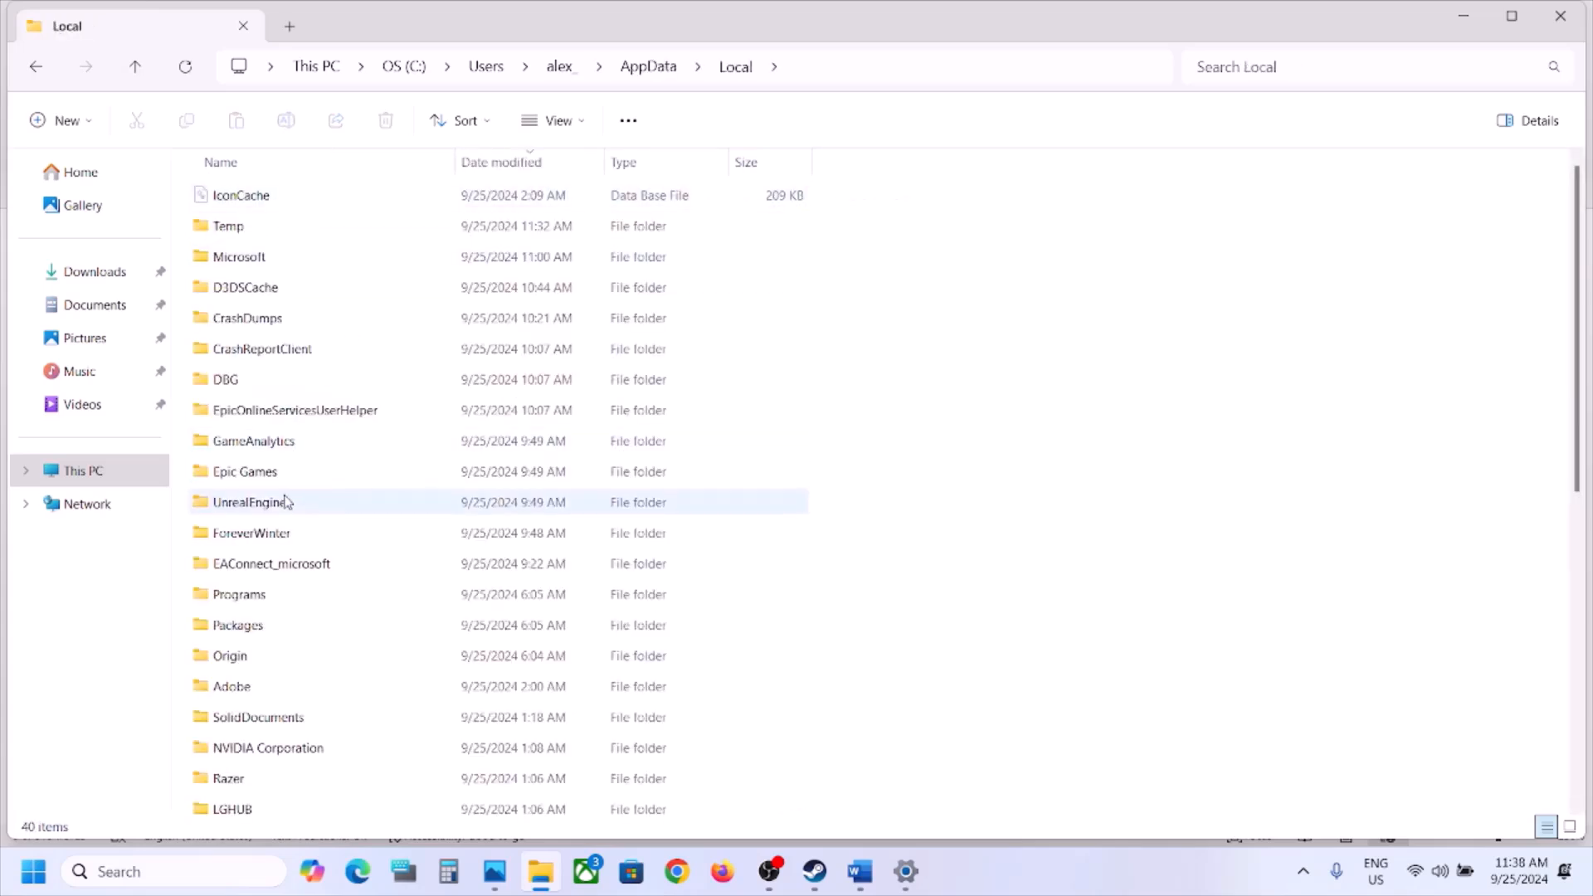
{"action": "left_click", "coordinate": [309, 529]}
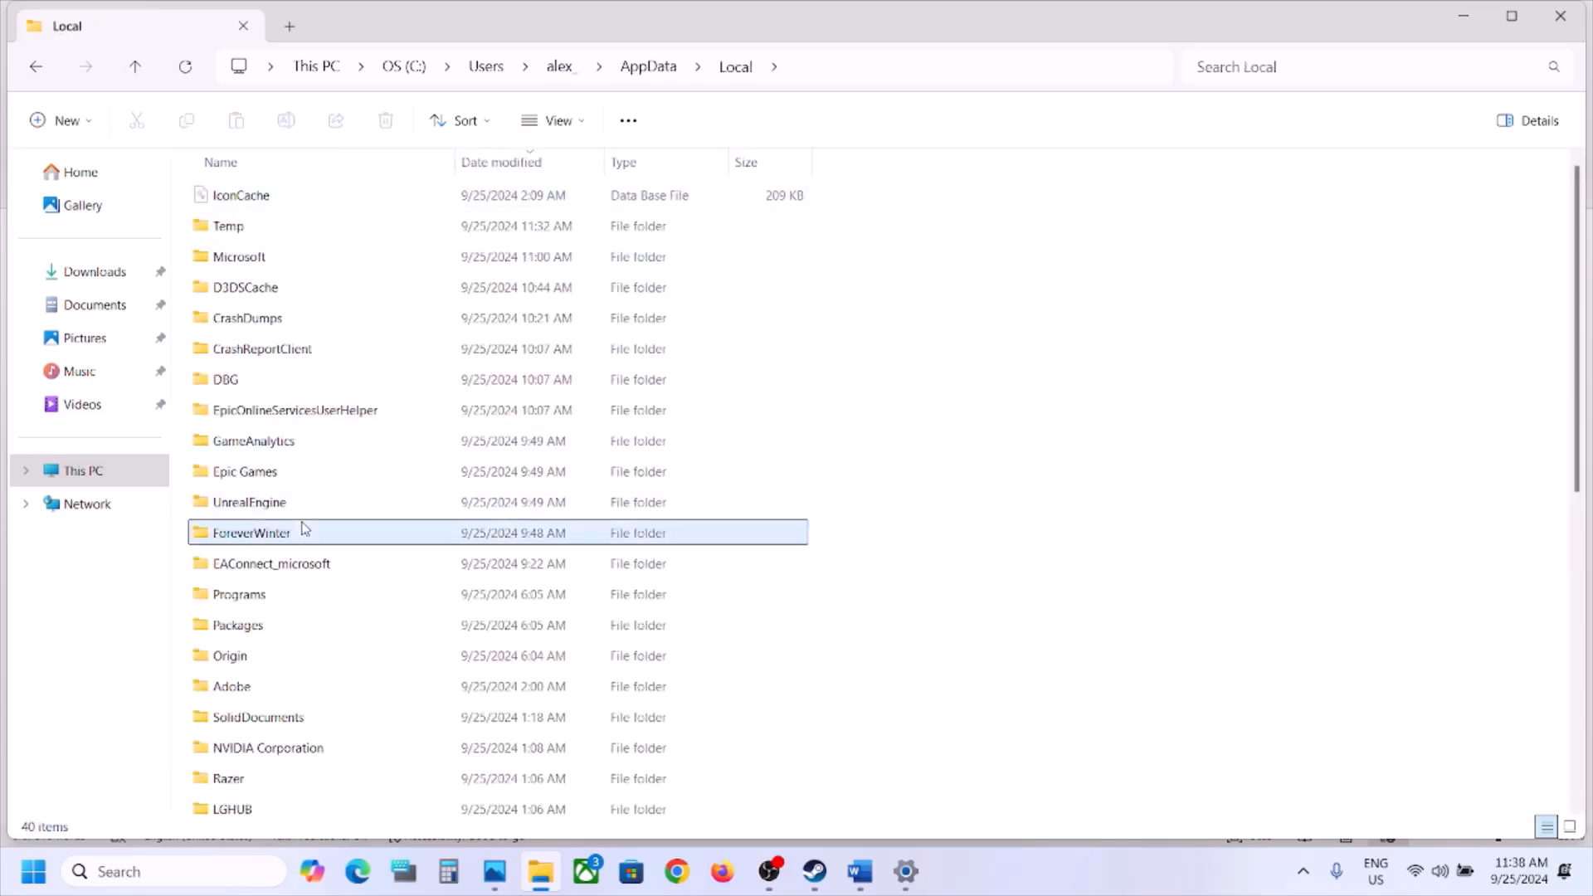
{"action": "double_click", "coordinate": [352, 533]}
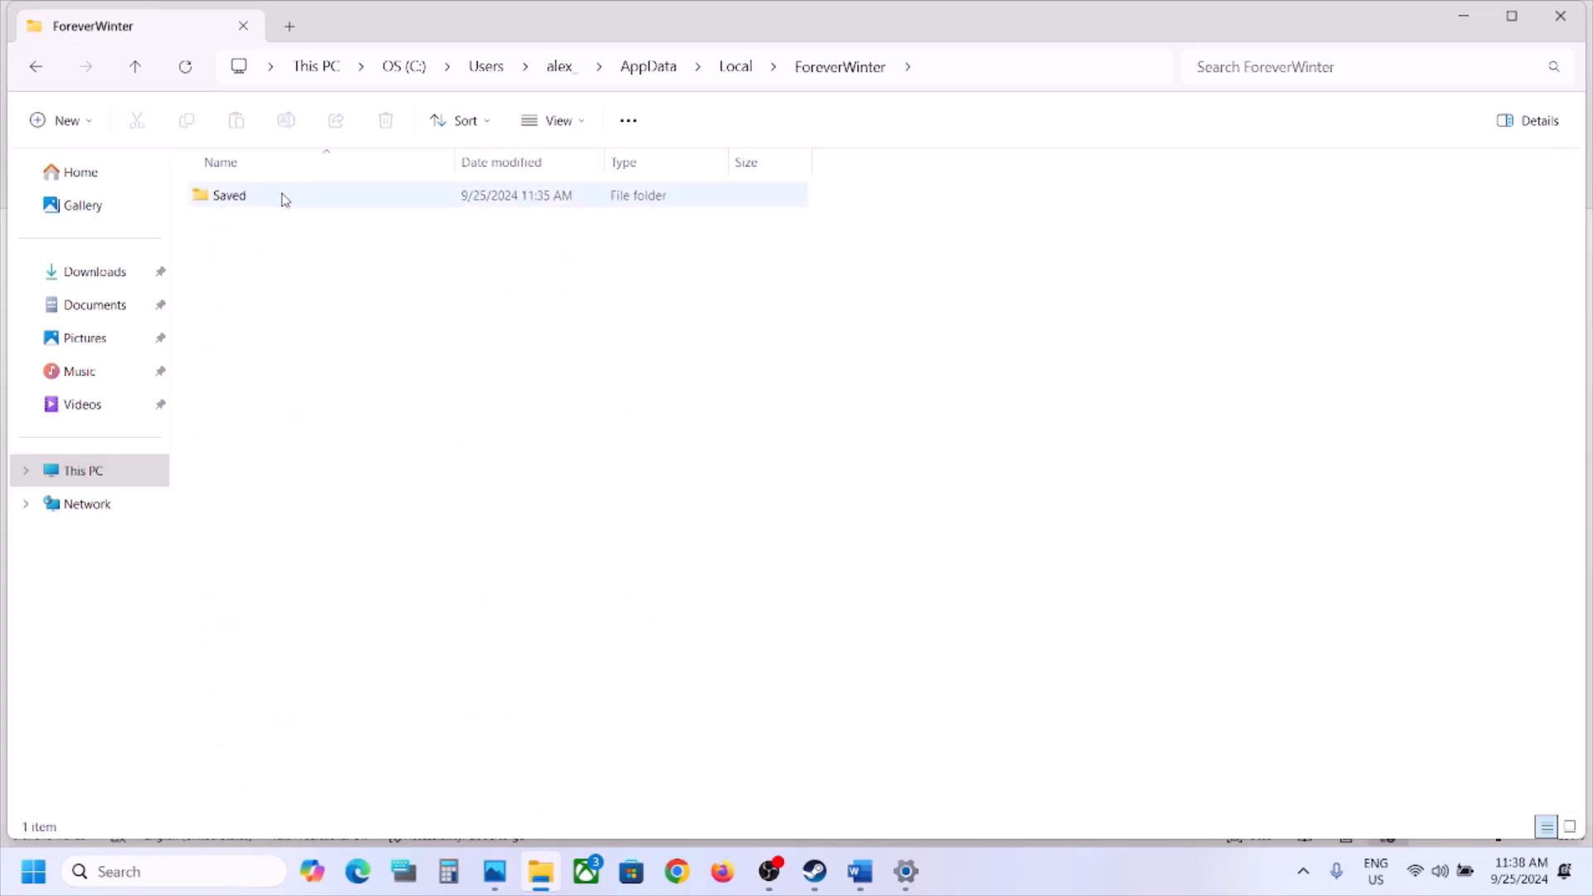
{"action": "double_click", "coordinate": [282, 196]}
{"action": "left_click", "coordinate": [286, 199]}
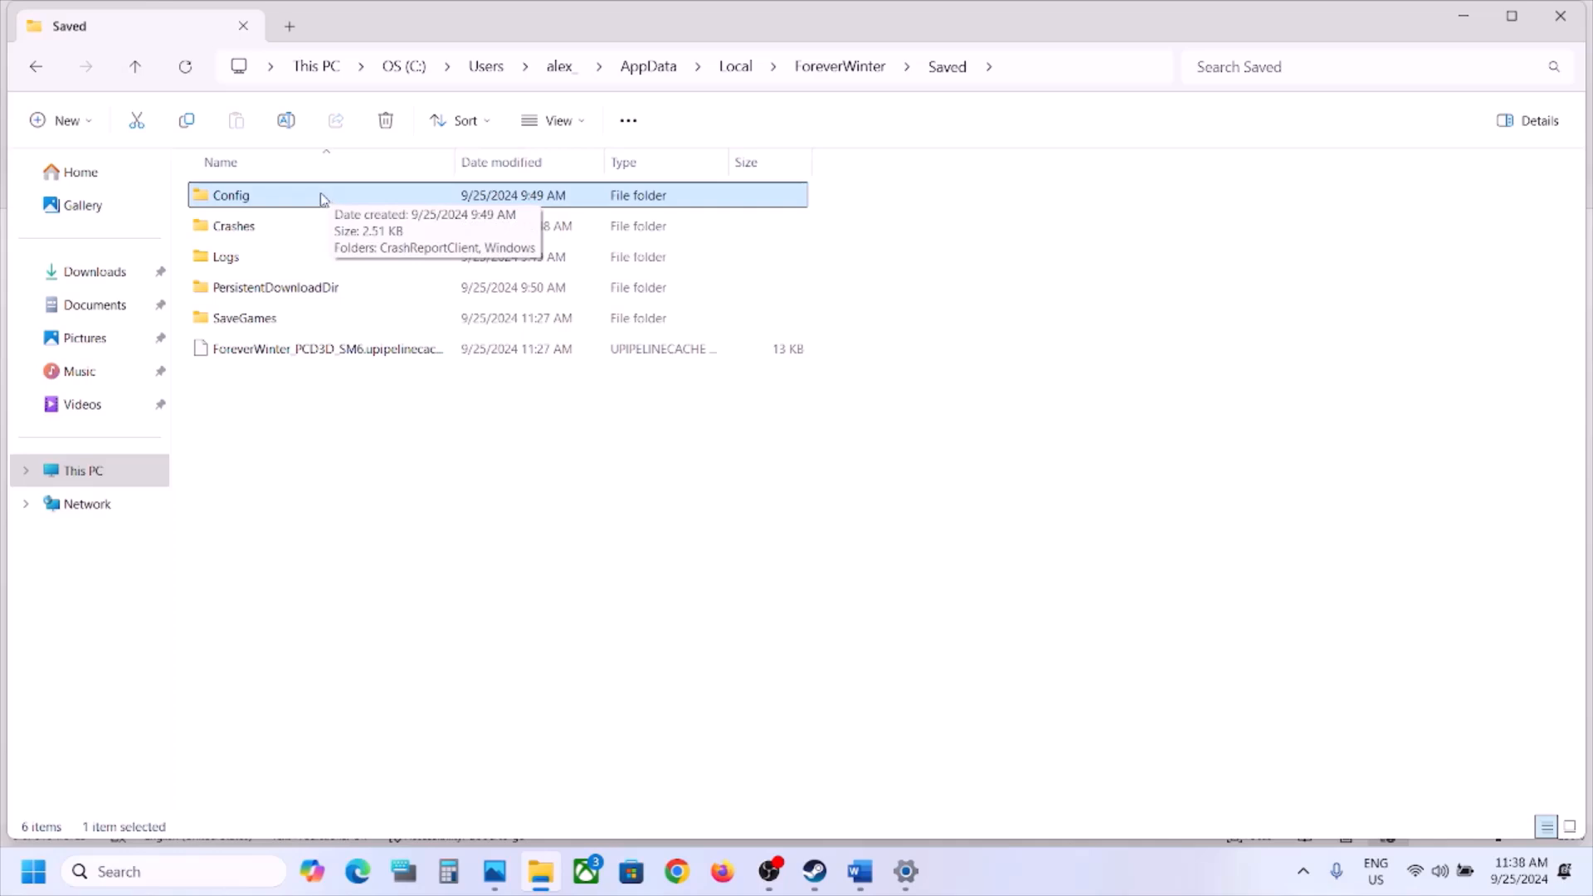
{"action": "right_click", "coordinate": [321, 195]}
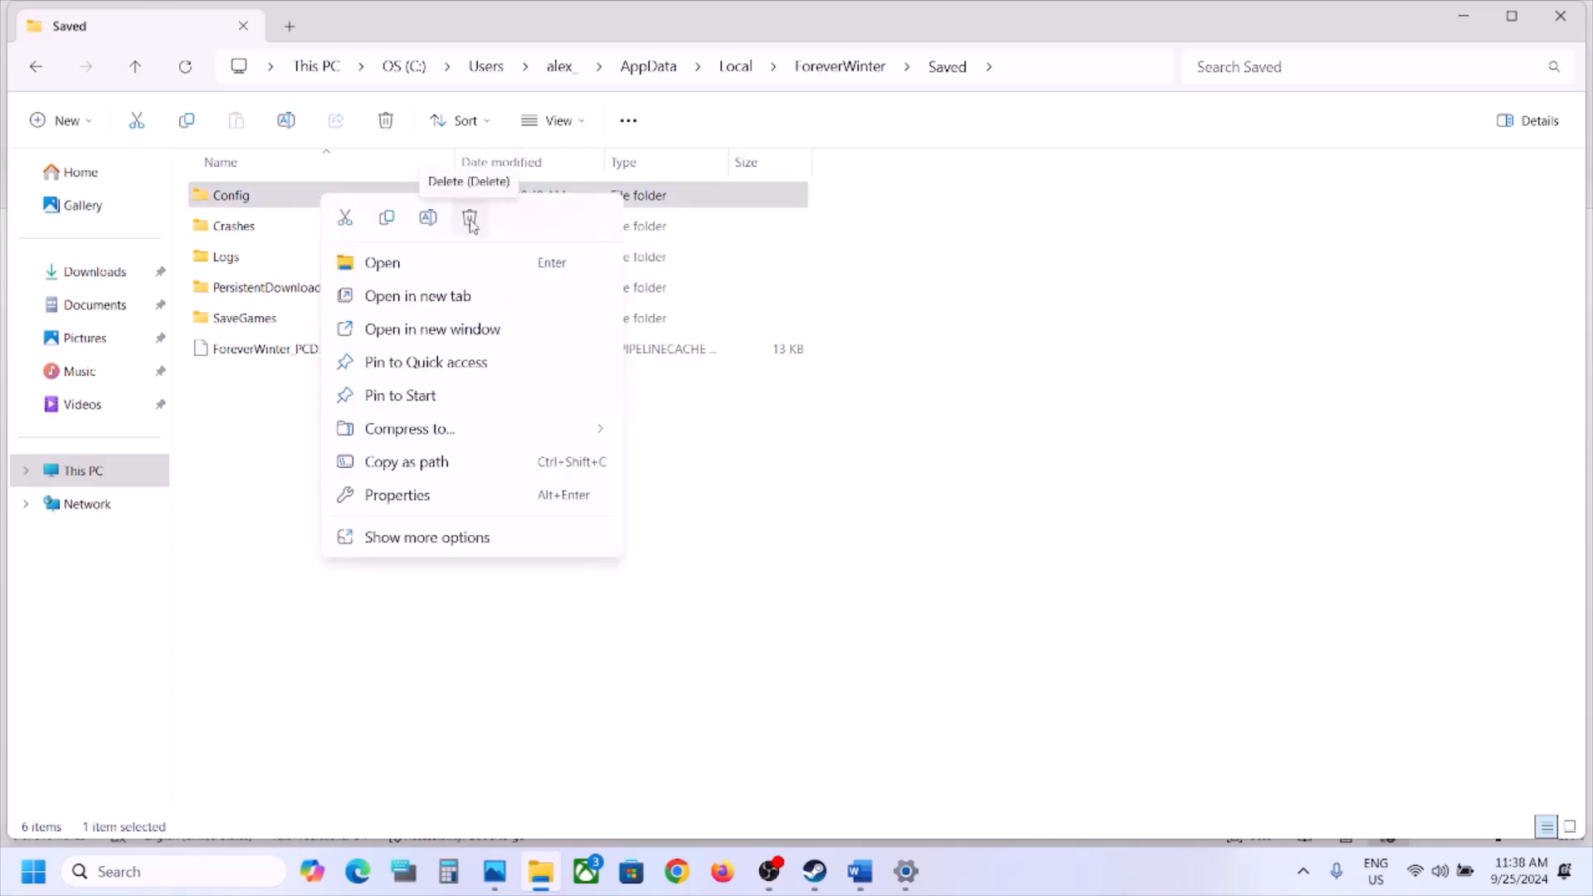
{"action": "left_click", "coordinate": [708, 480]}
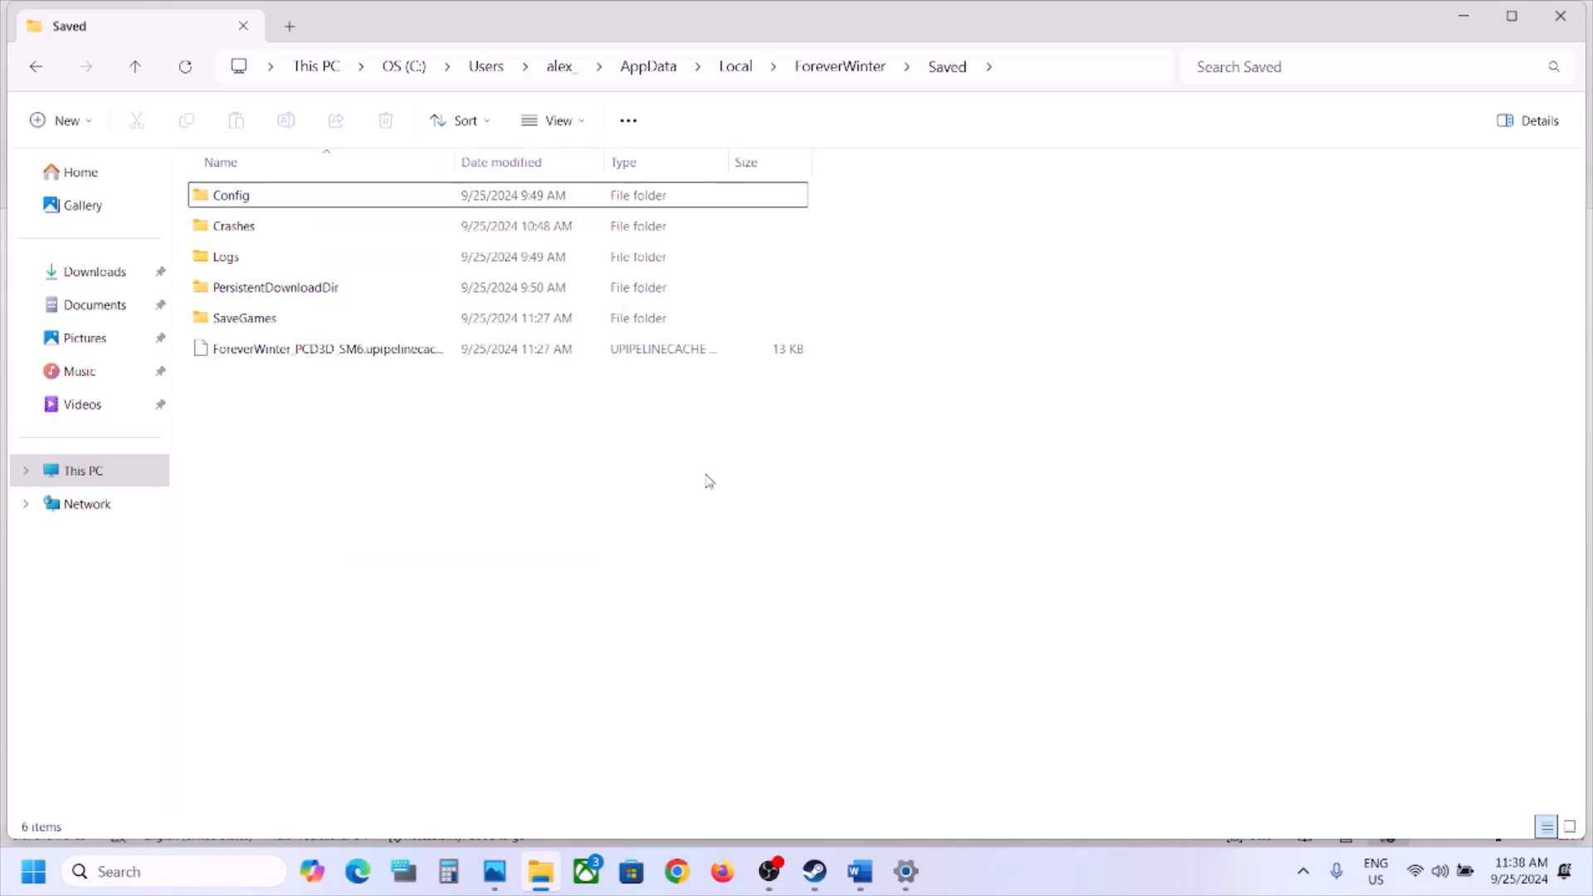
Review the Step 9 notes in Word about renaming save game files, losing progress and creating a backup first.
{"action": "left_click", "coordinate": [861, 886]}
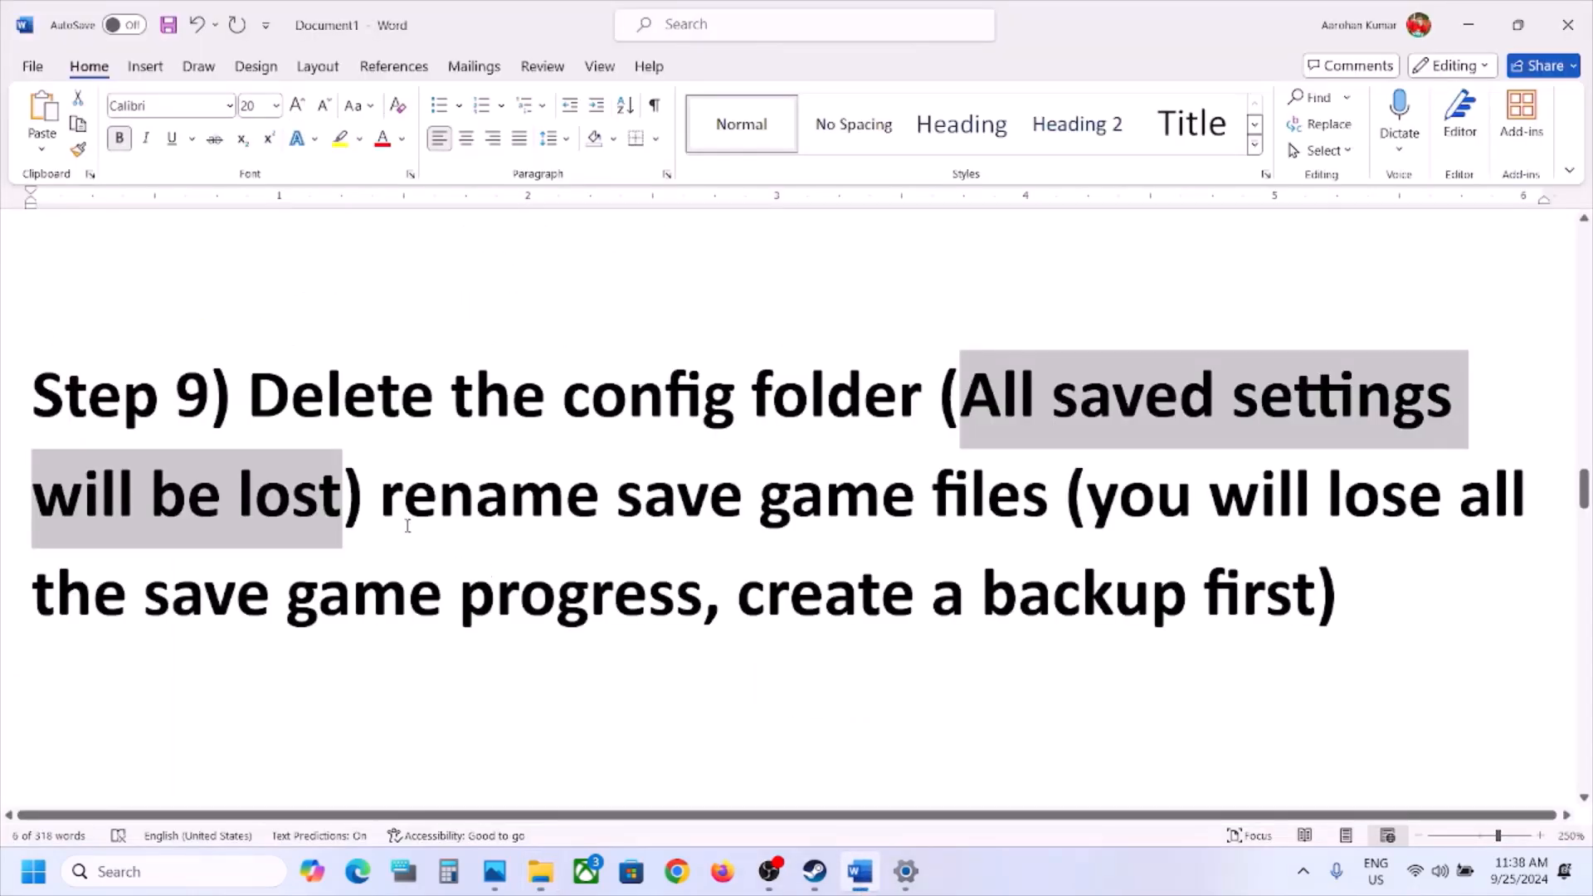
{"action": "left_click_drag", "start_coordinate": [407, 526], "coordinate": [986, 542]}
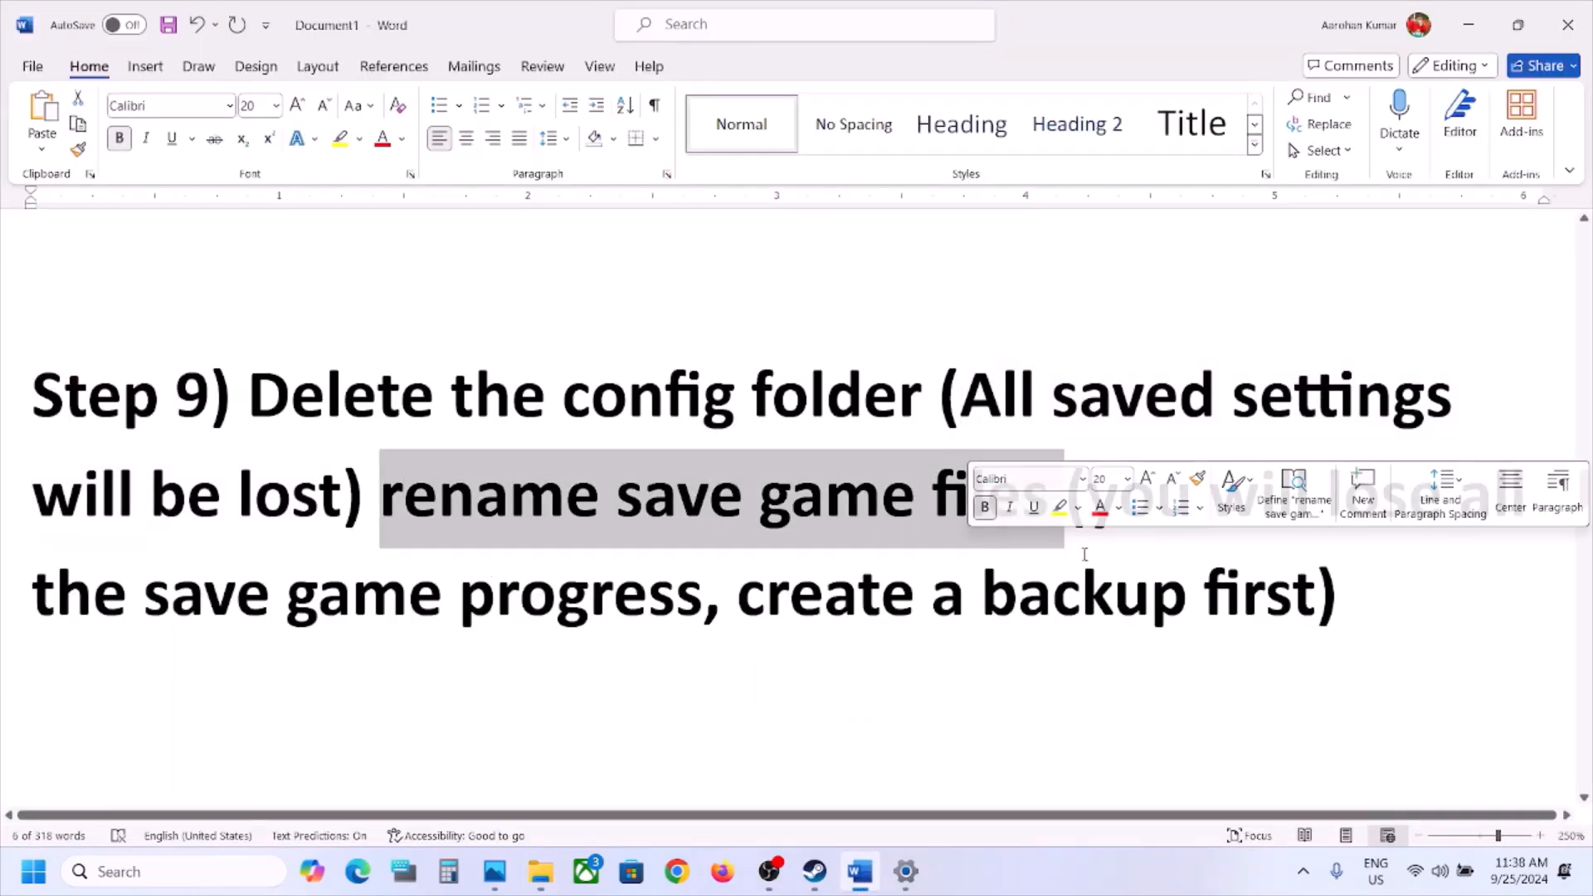
{"action": "left_click", "coordinate": [1100, 514]}
{"action": "left_click_drag", "start_coordinate": [1098, 511], "coordinate": [647, 603]}
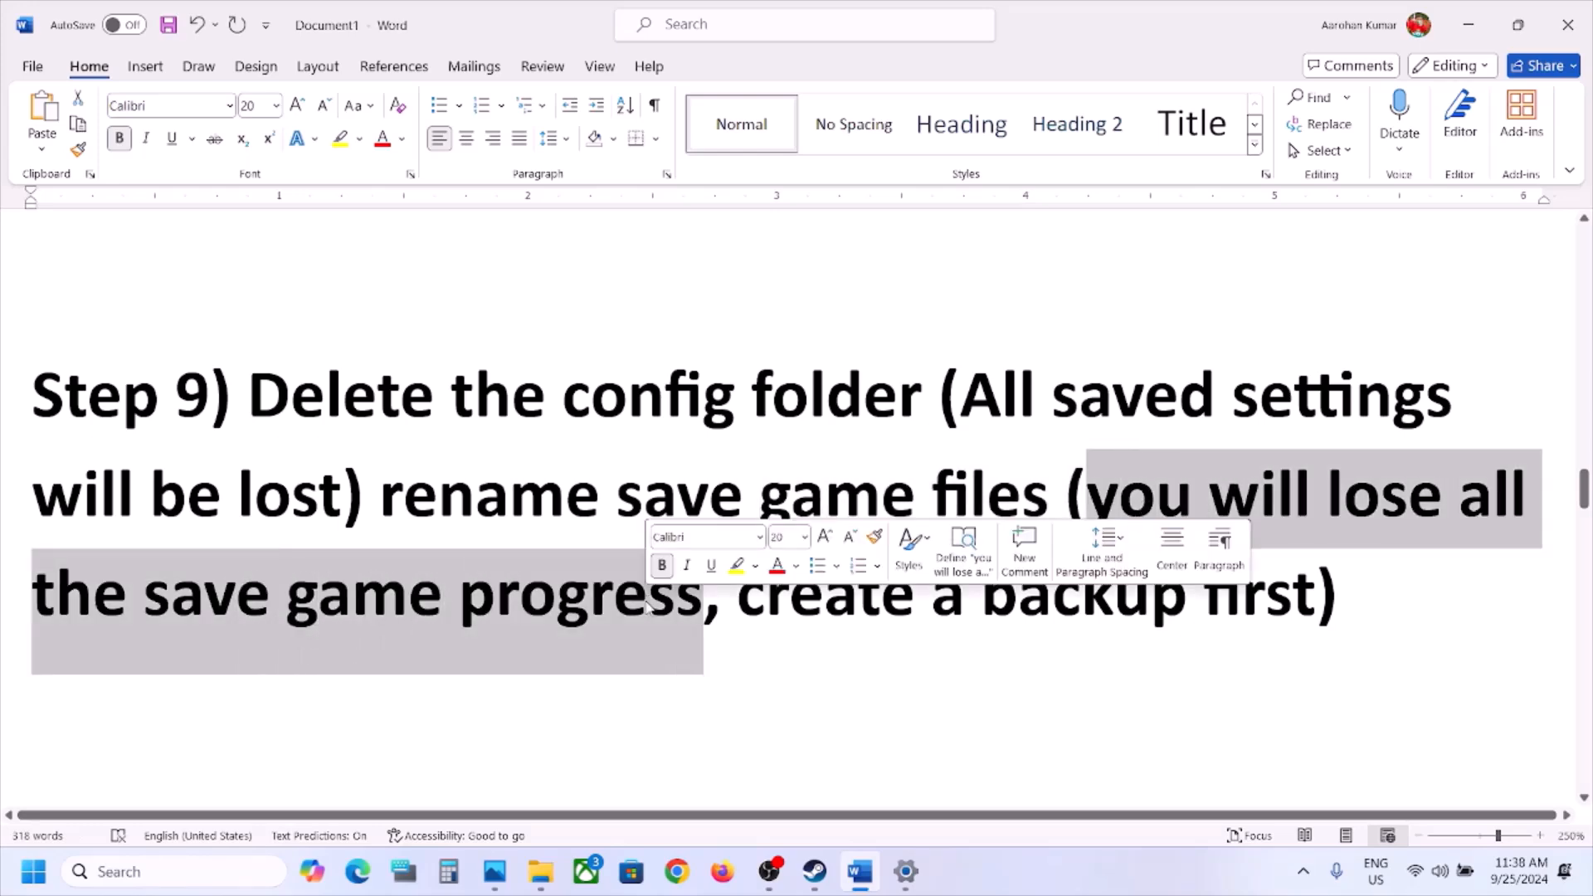
{"action": "left_click", "coordinate": [427, 622]}
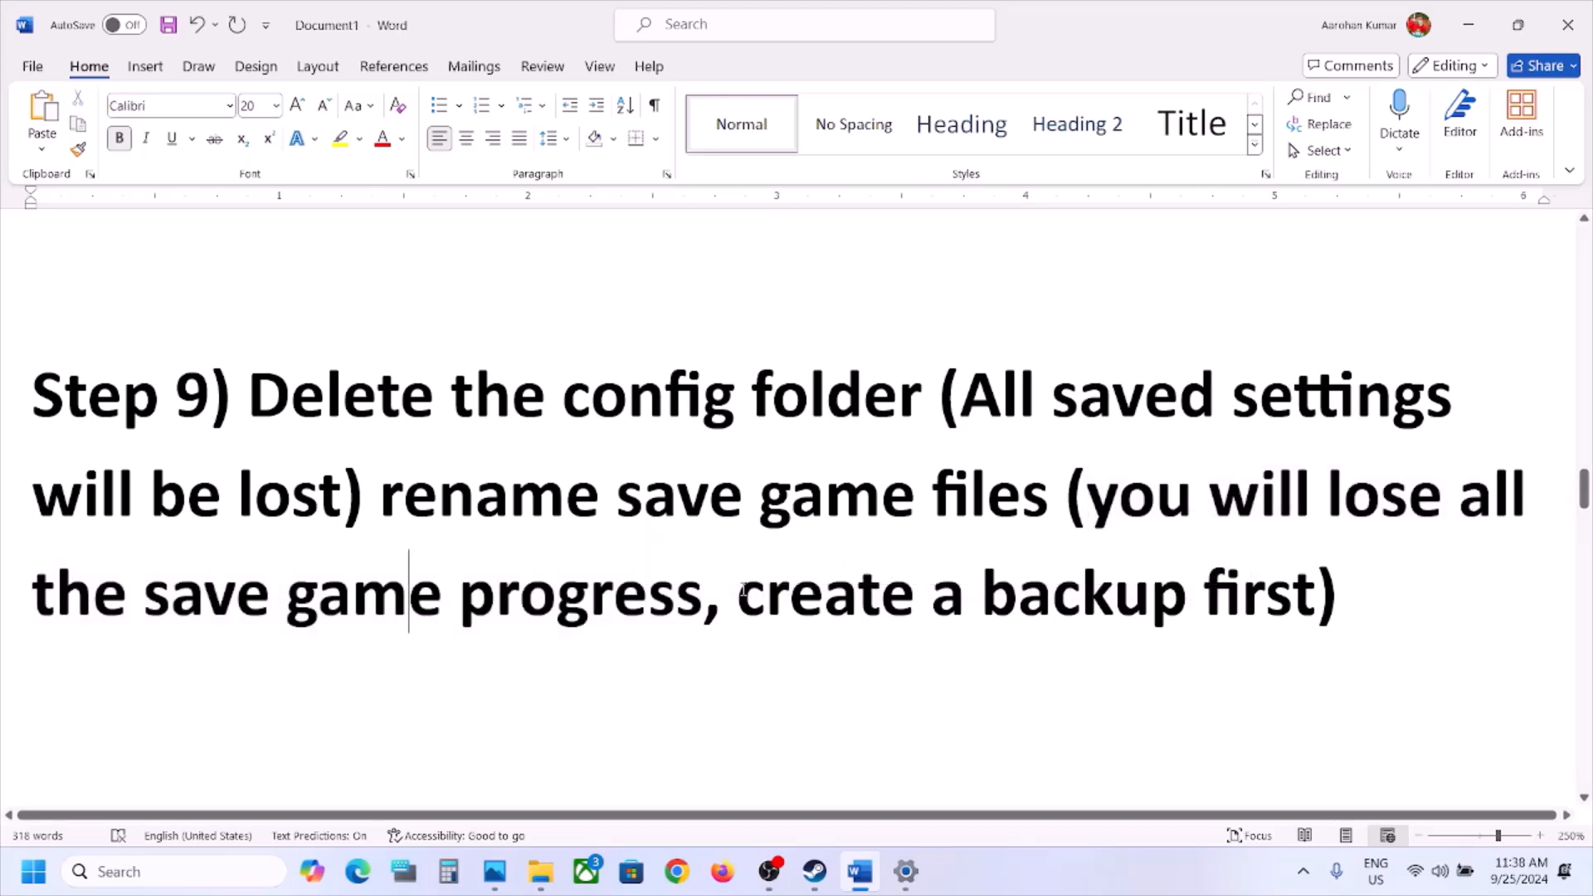
{"action": "left_click_drag", "start_coordinate": [744, 590], "coordinate": [1161, 596]}
{"action": "left_click", "coordinate": [1468, 24]}
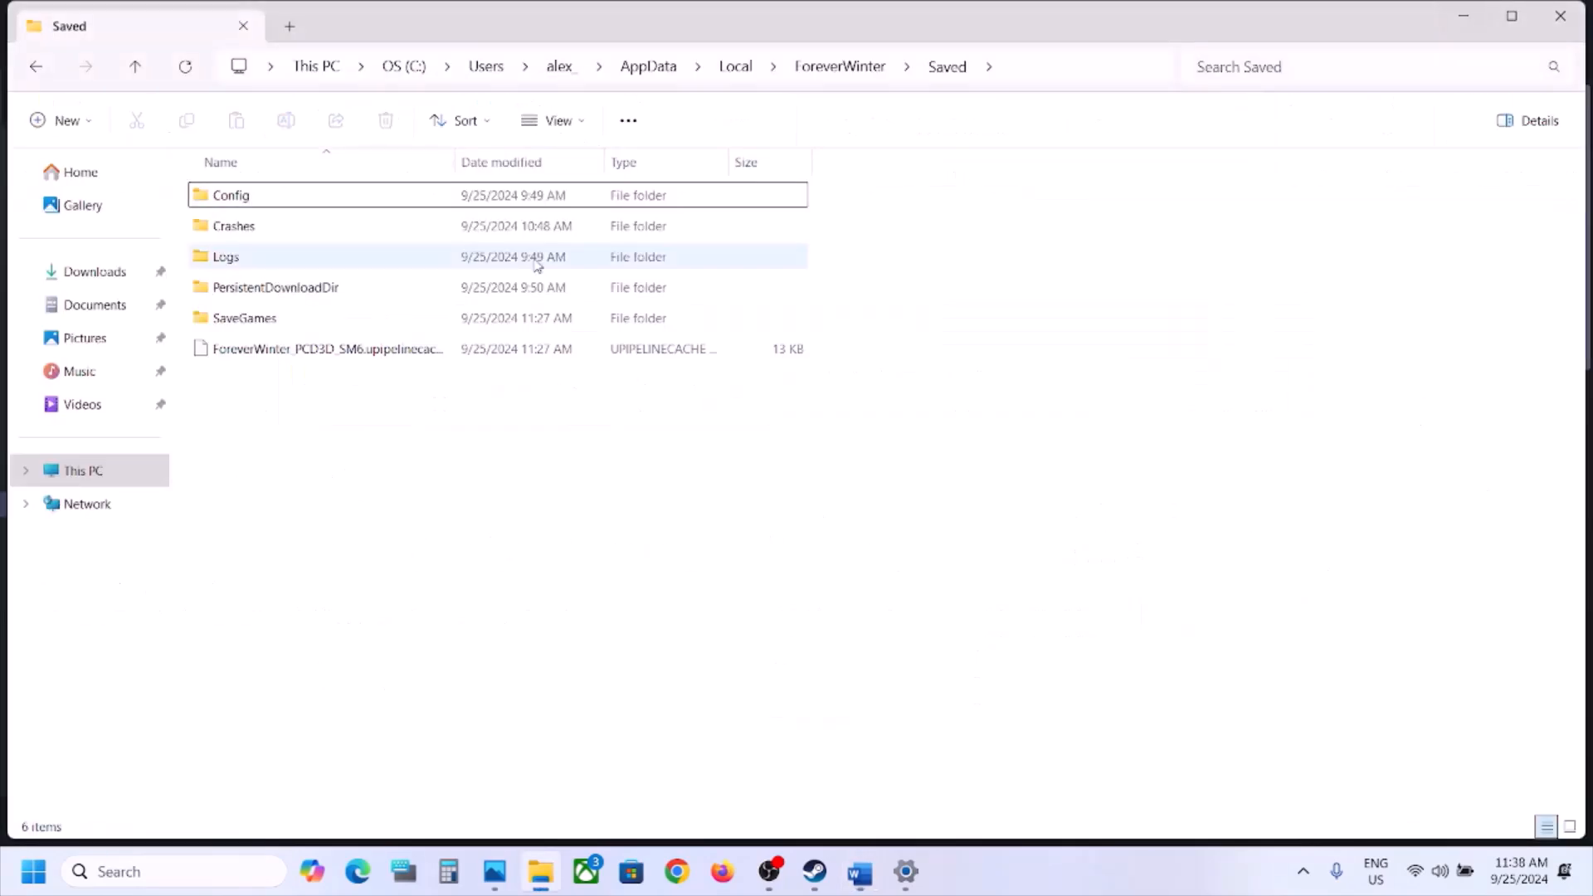
Back up the ForeverWinter folder by copying it from AppData's Local folder to the desktop.
{"action": "left_click", "coordinate": [136, 68]}
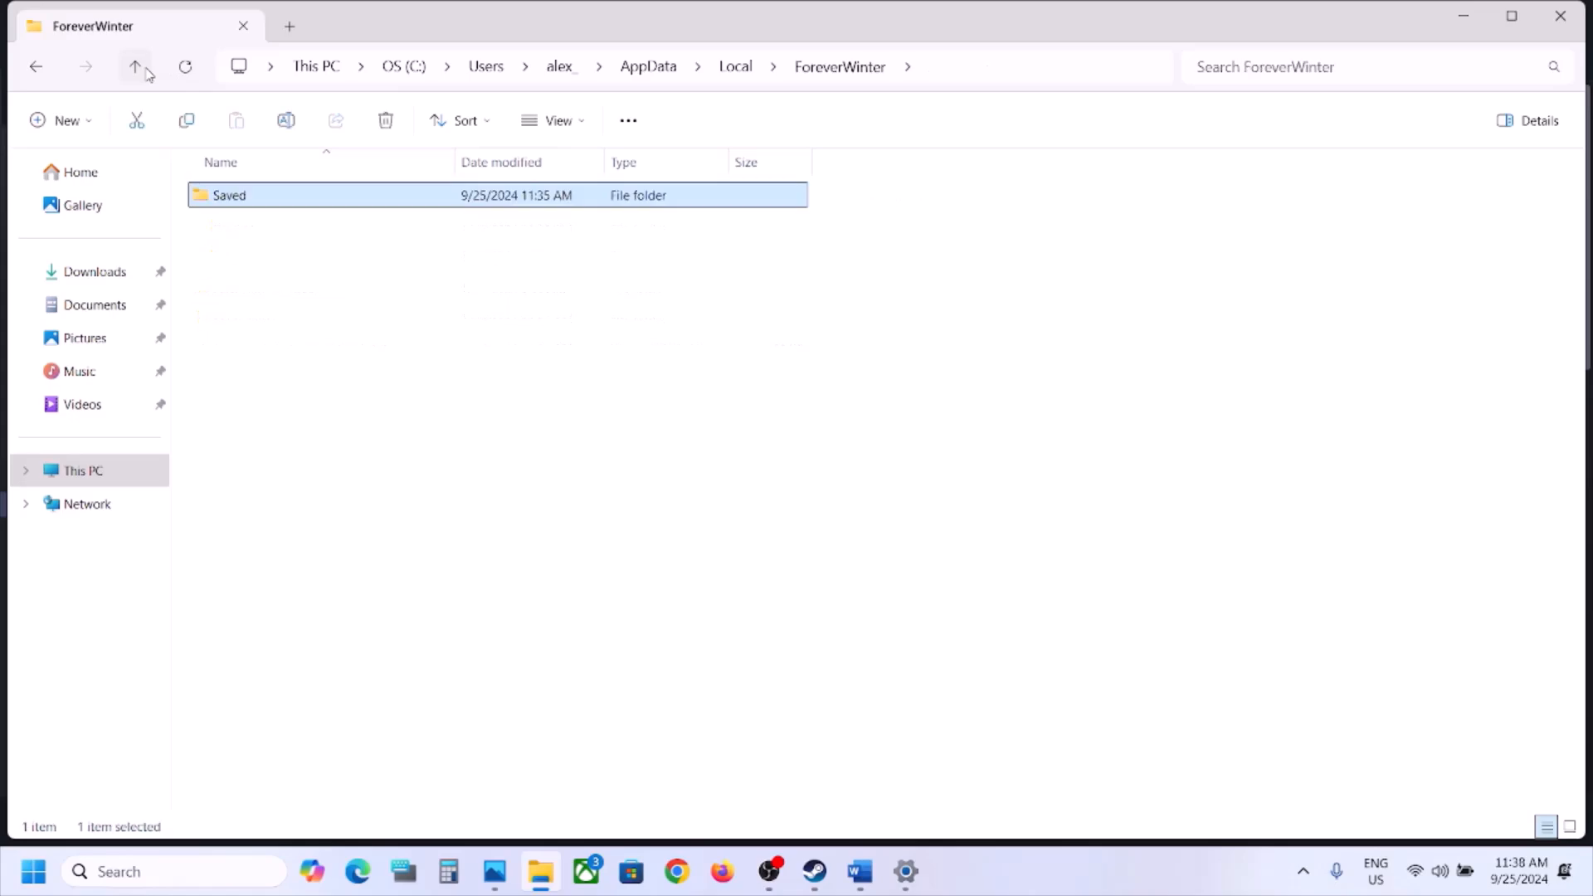
{"action": "left_click", "coordinate": [136, 68]}
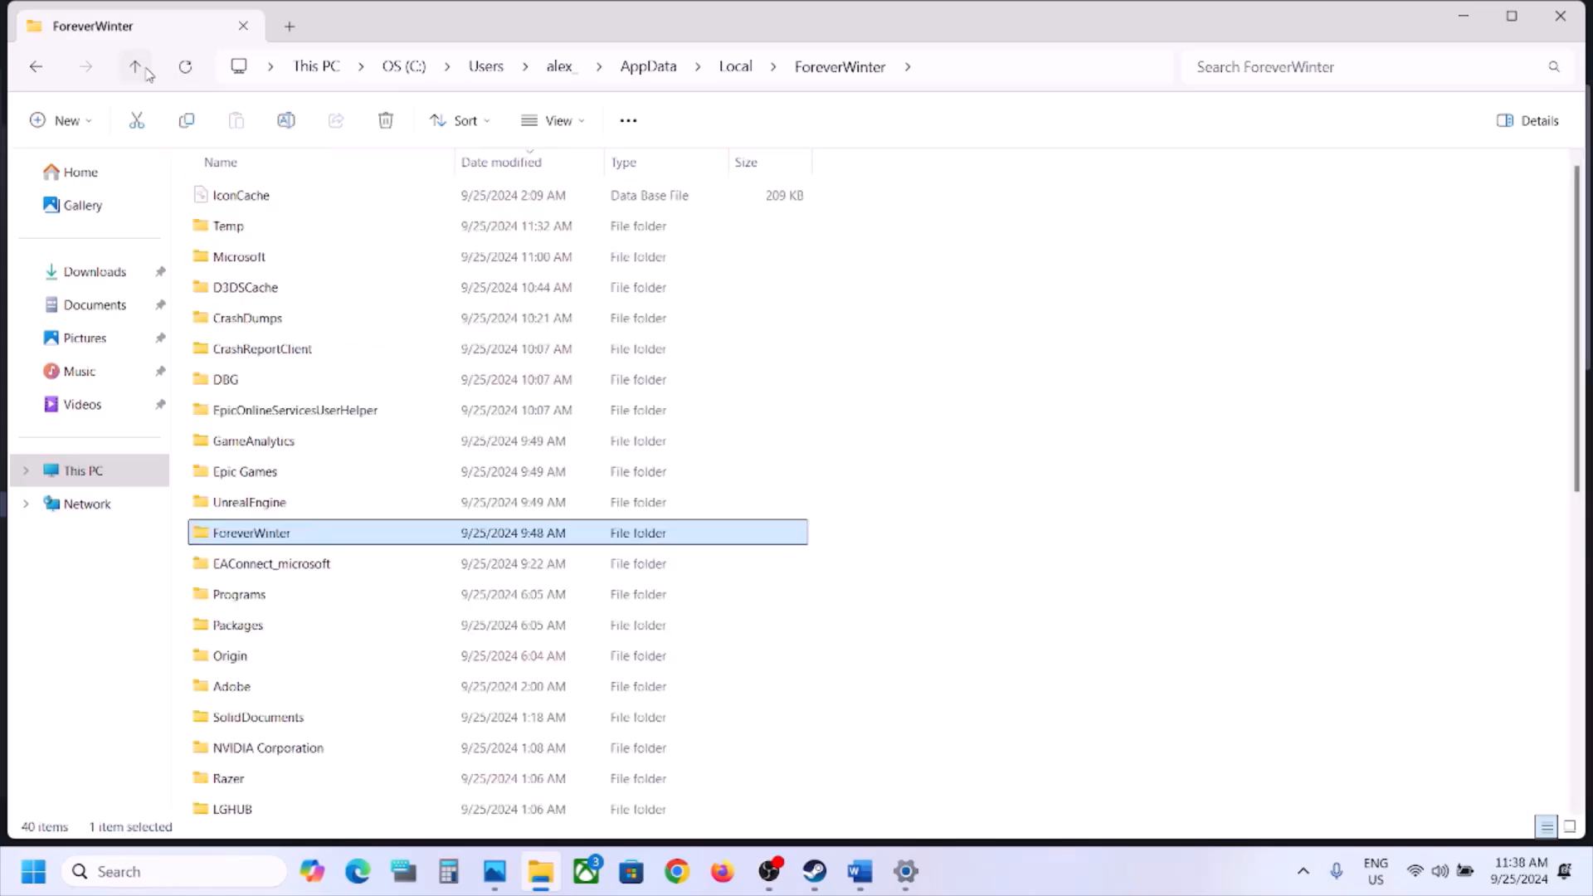
{"action": "right_click", "coordinate": [247, 537]}
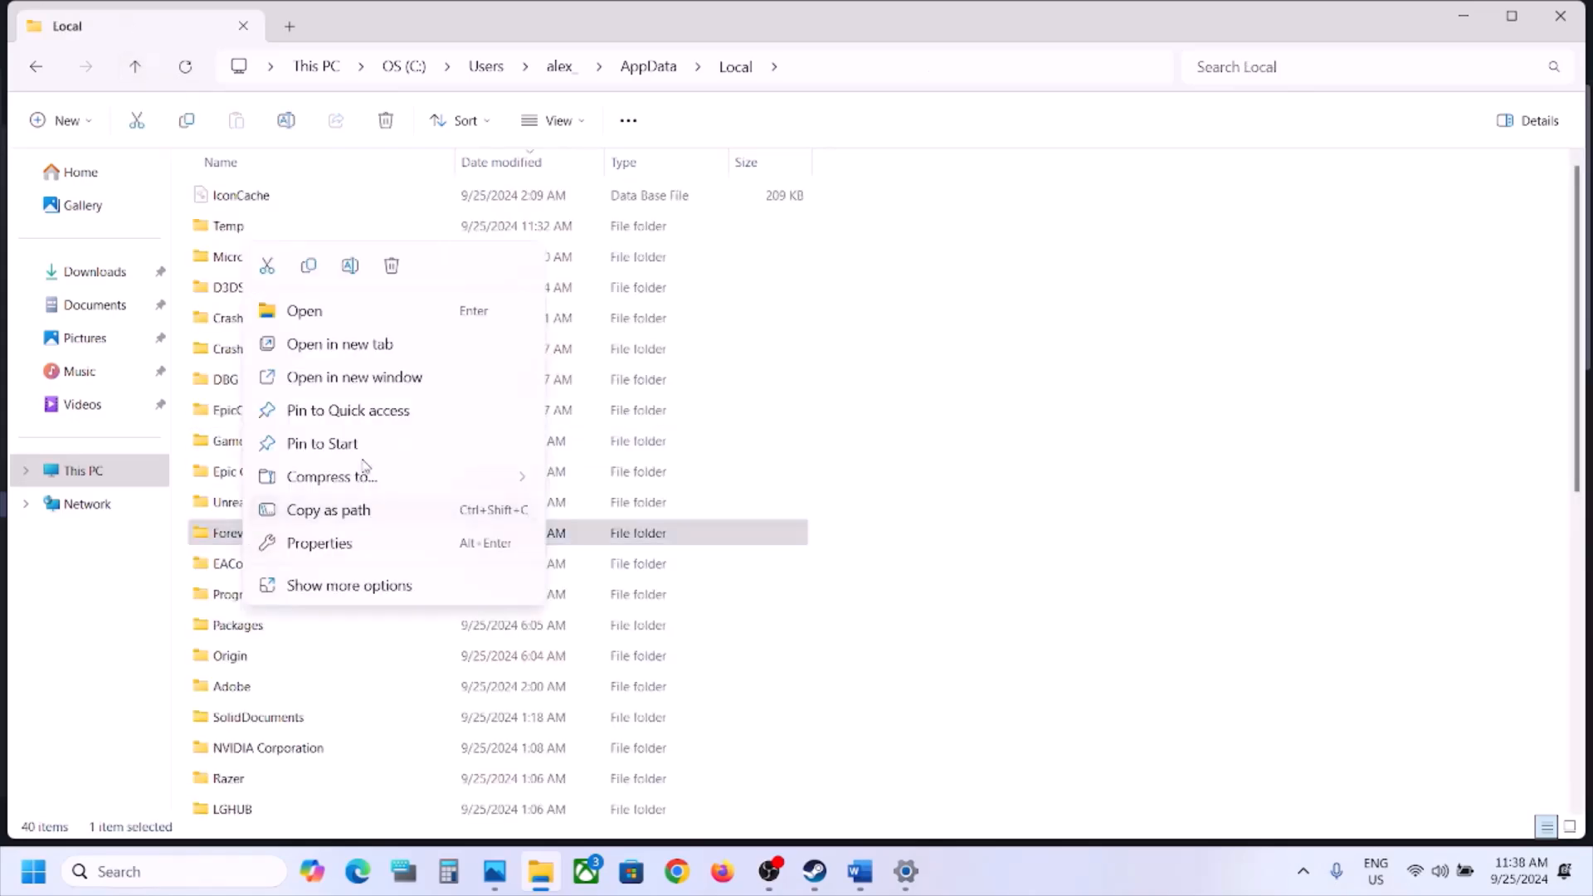
{"action": "left_click", "coordinate": [310, 278]}
{"action": "key", "text": "super+d"}
{"action": "key", "text": "ctrl+v"}
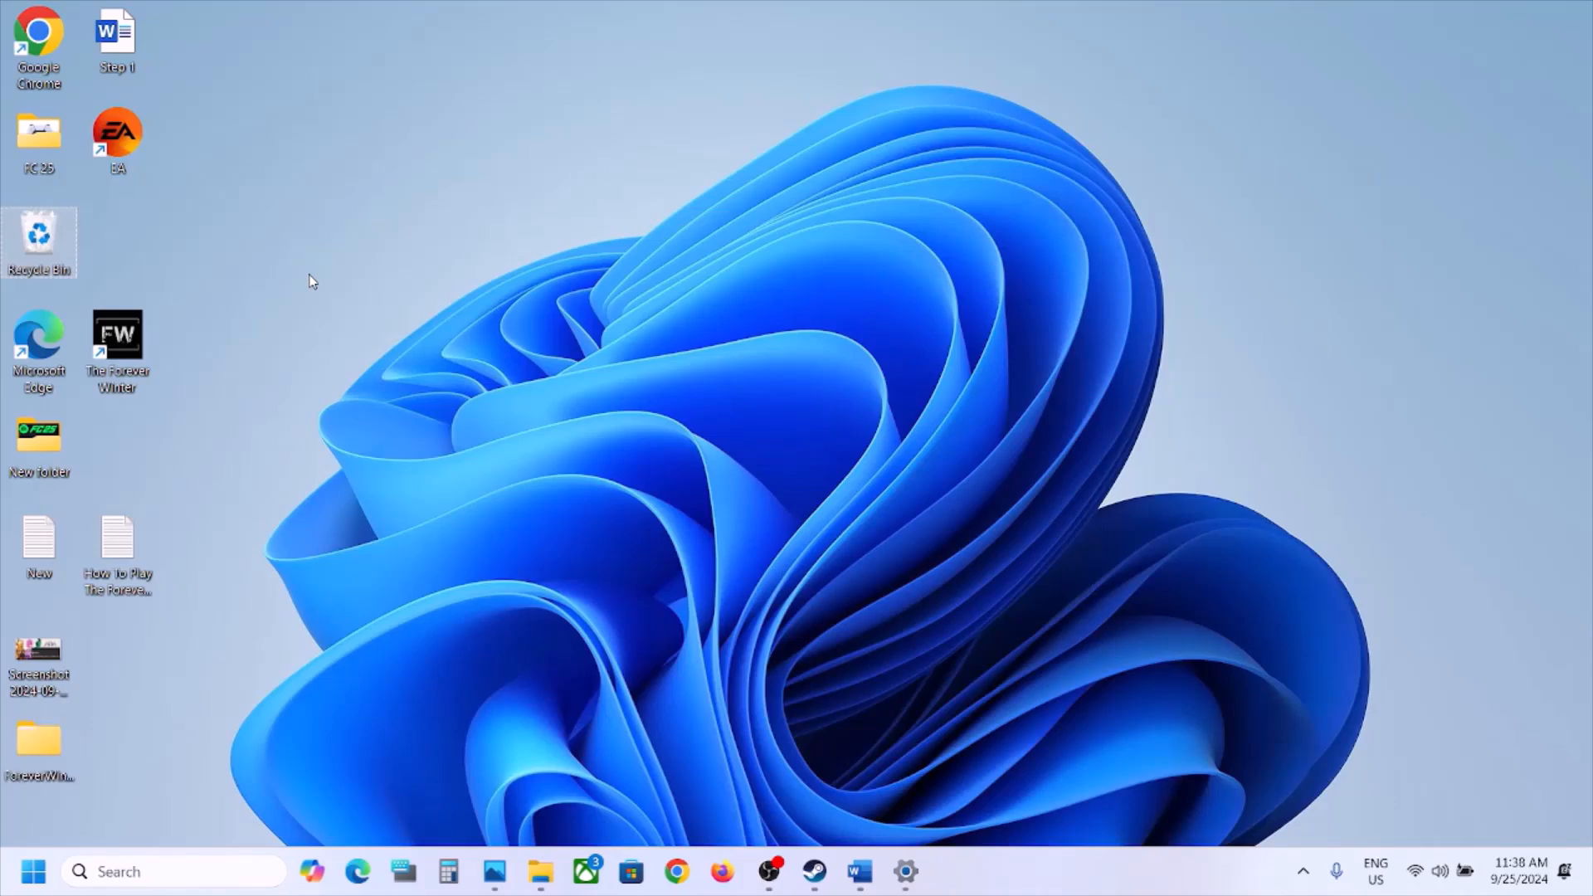
{"action": "left_click", "coordinate": [59, 737]}
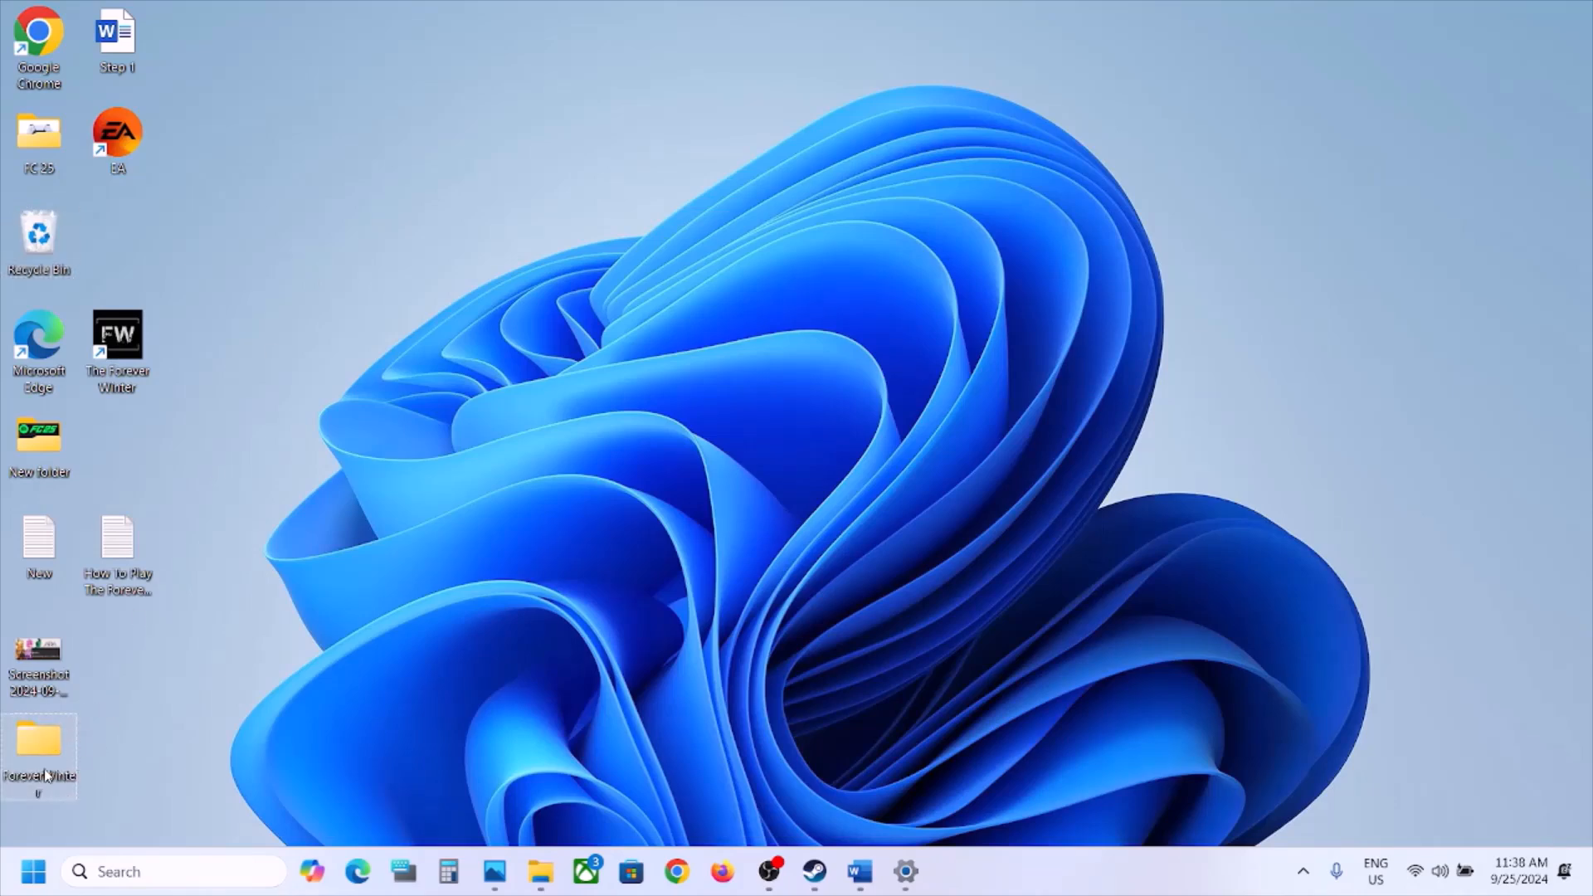
Rename the ForeverWinter folder in AppData's Local folder to ForeverWinter.old.
{"action": "left_click", "coordinate": [540, 871]}
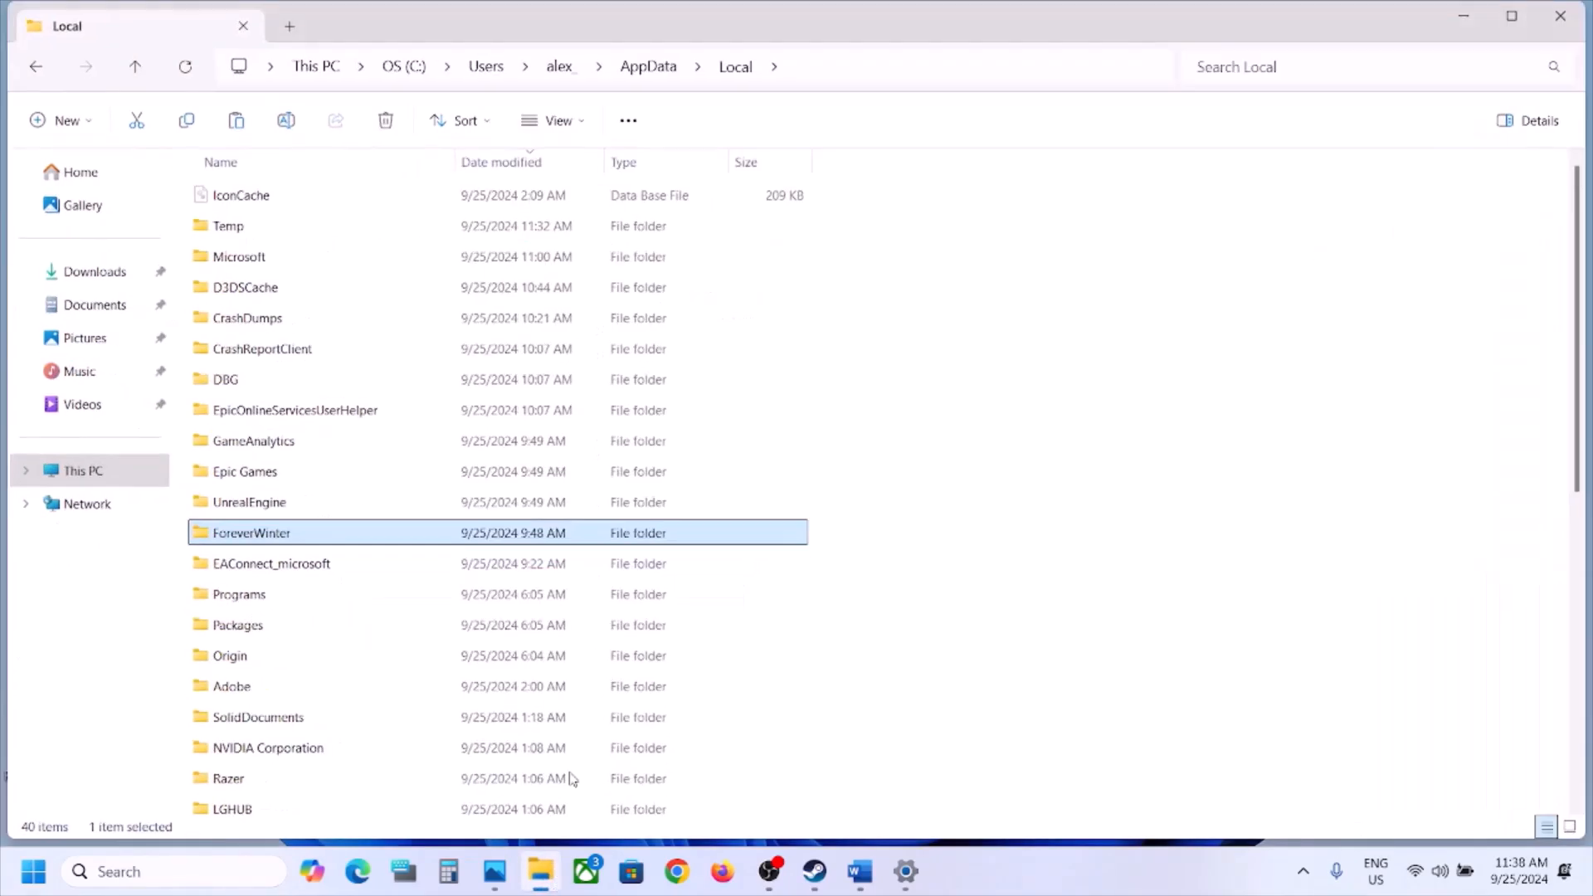
{"action": "right_click", "coordinate": [285, 540]}
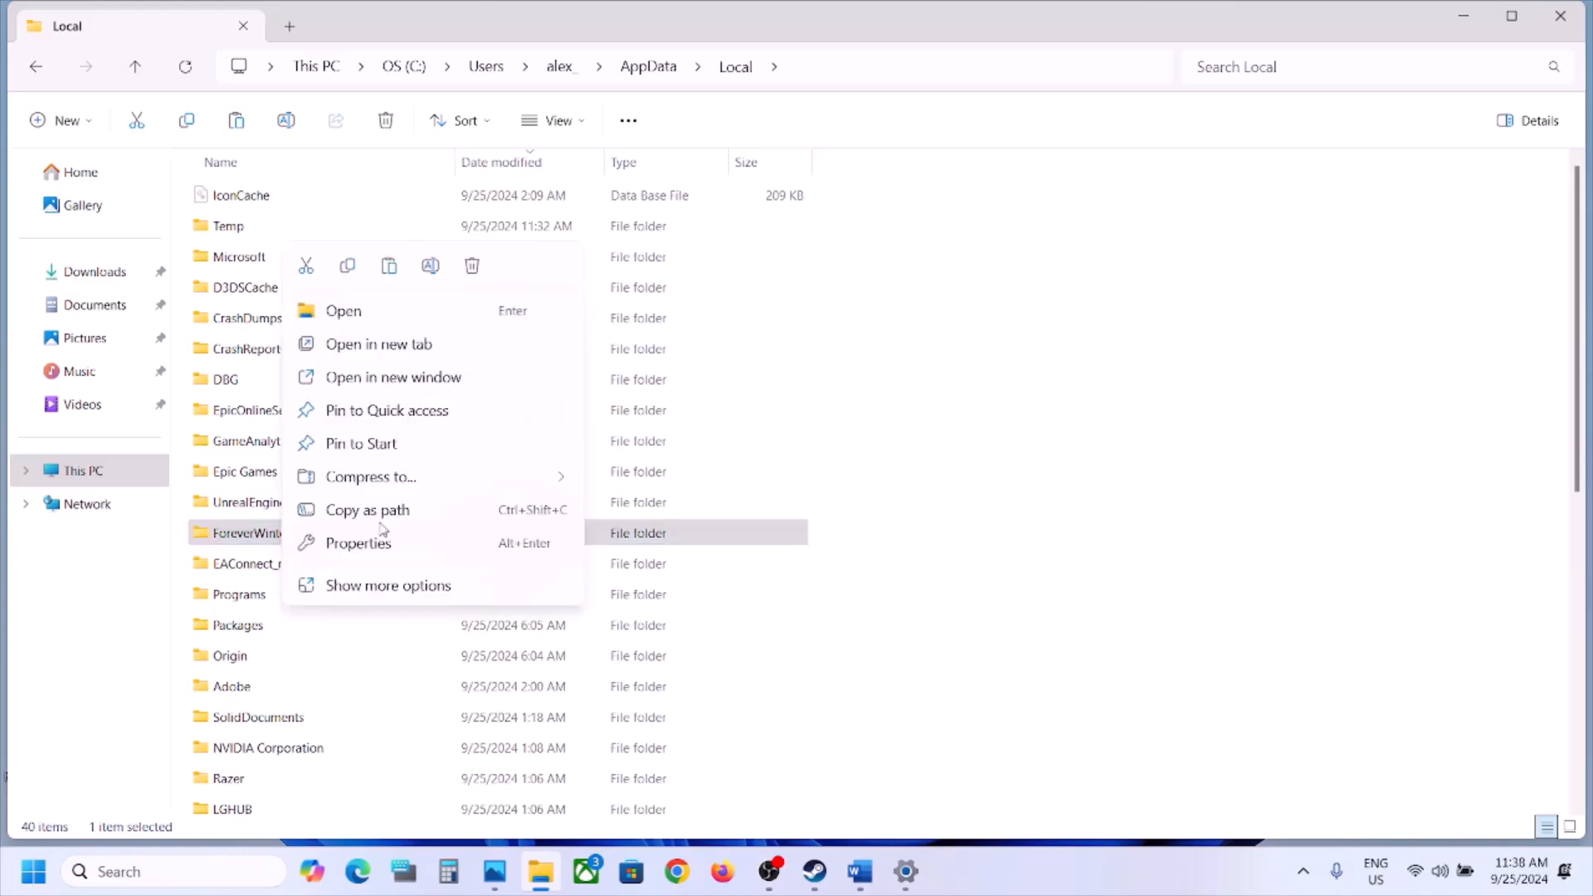
{"action": "left_click", "coordinate": [431, 266]}
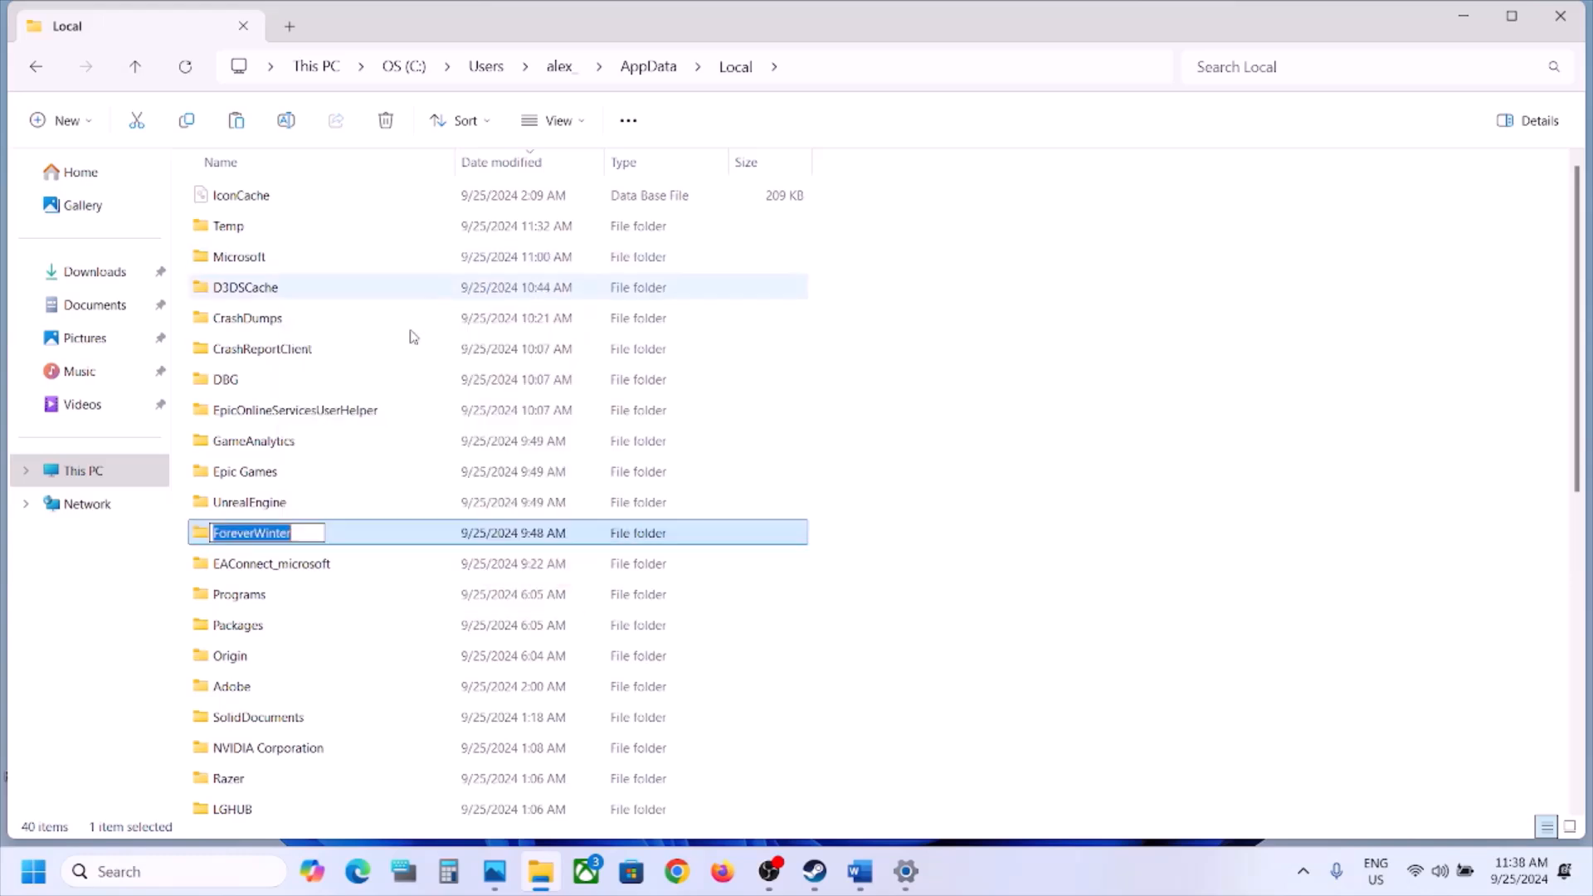
{"action": "left_click", "coordinate": [301, 532]}
{"action": "type", "text": "."}
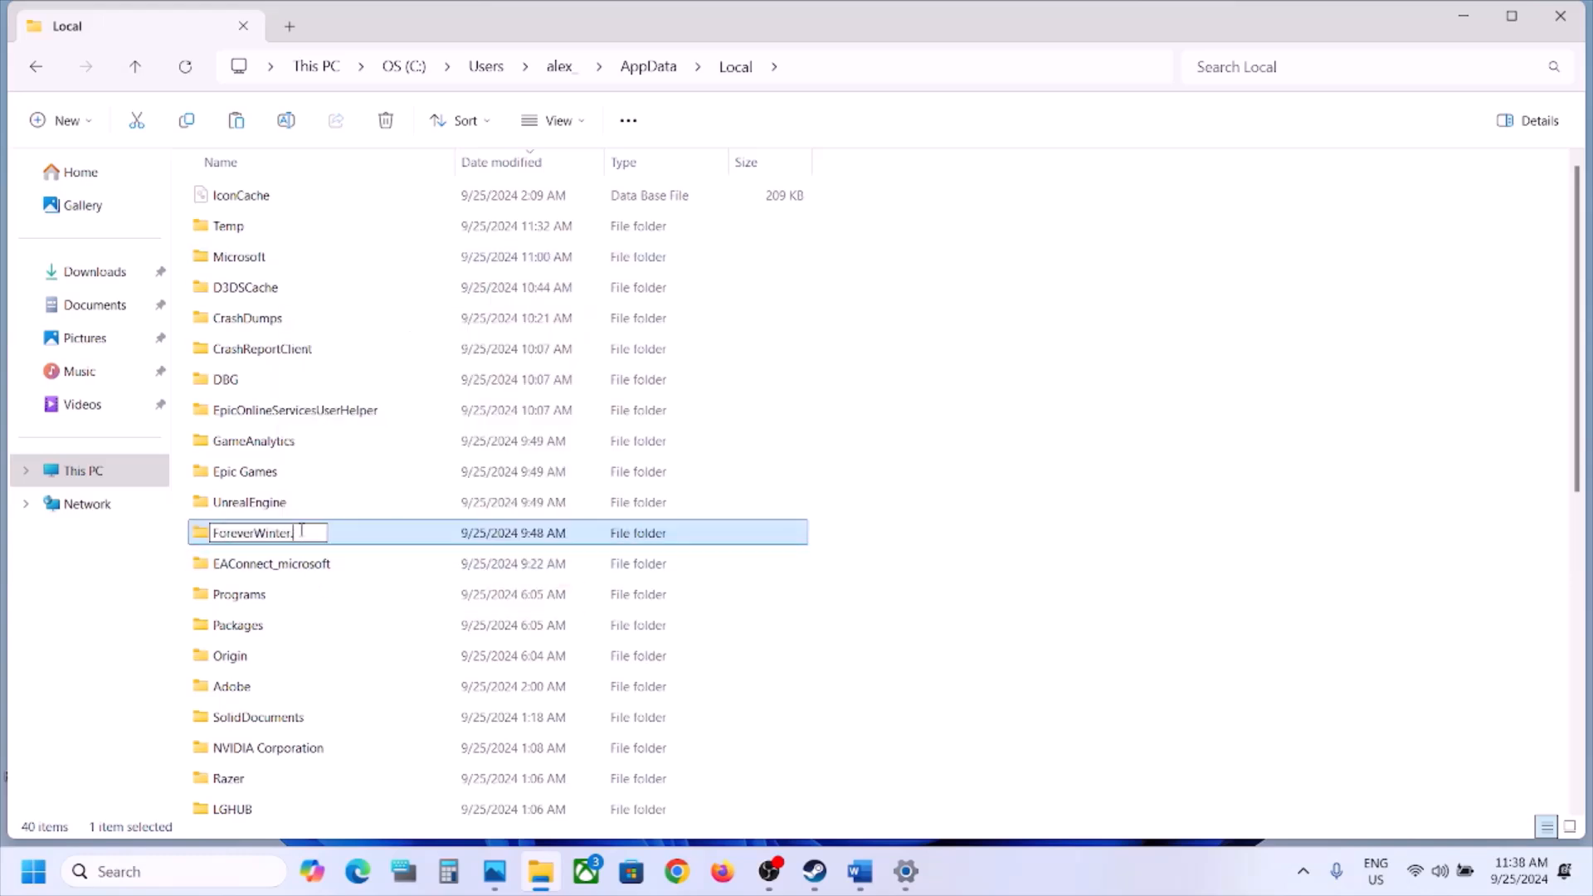
{"action": "type", "text": "old"}
{"action": "key", "text": "Return"}
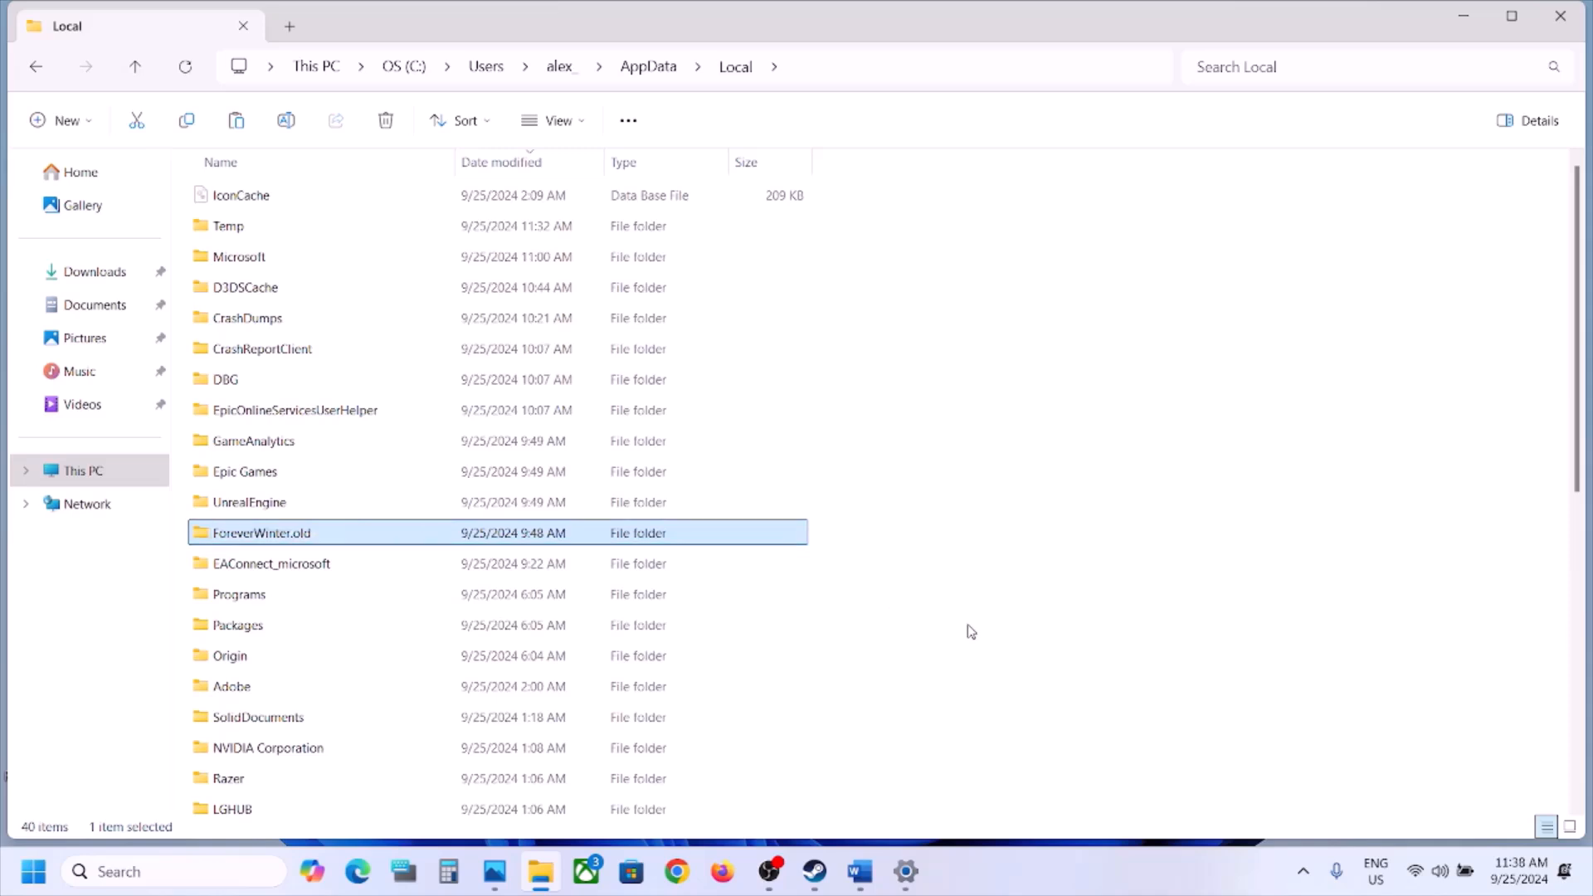
{"action": "left_click", "coordinate": [970, 632]}
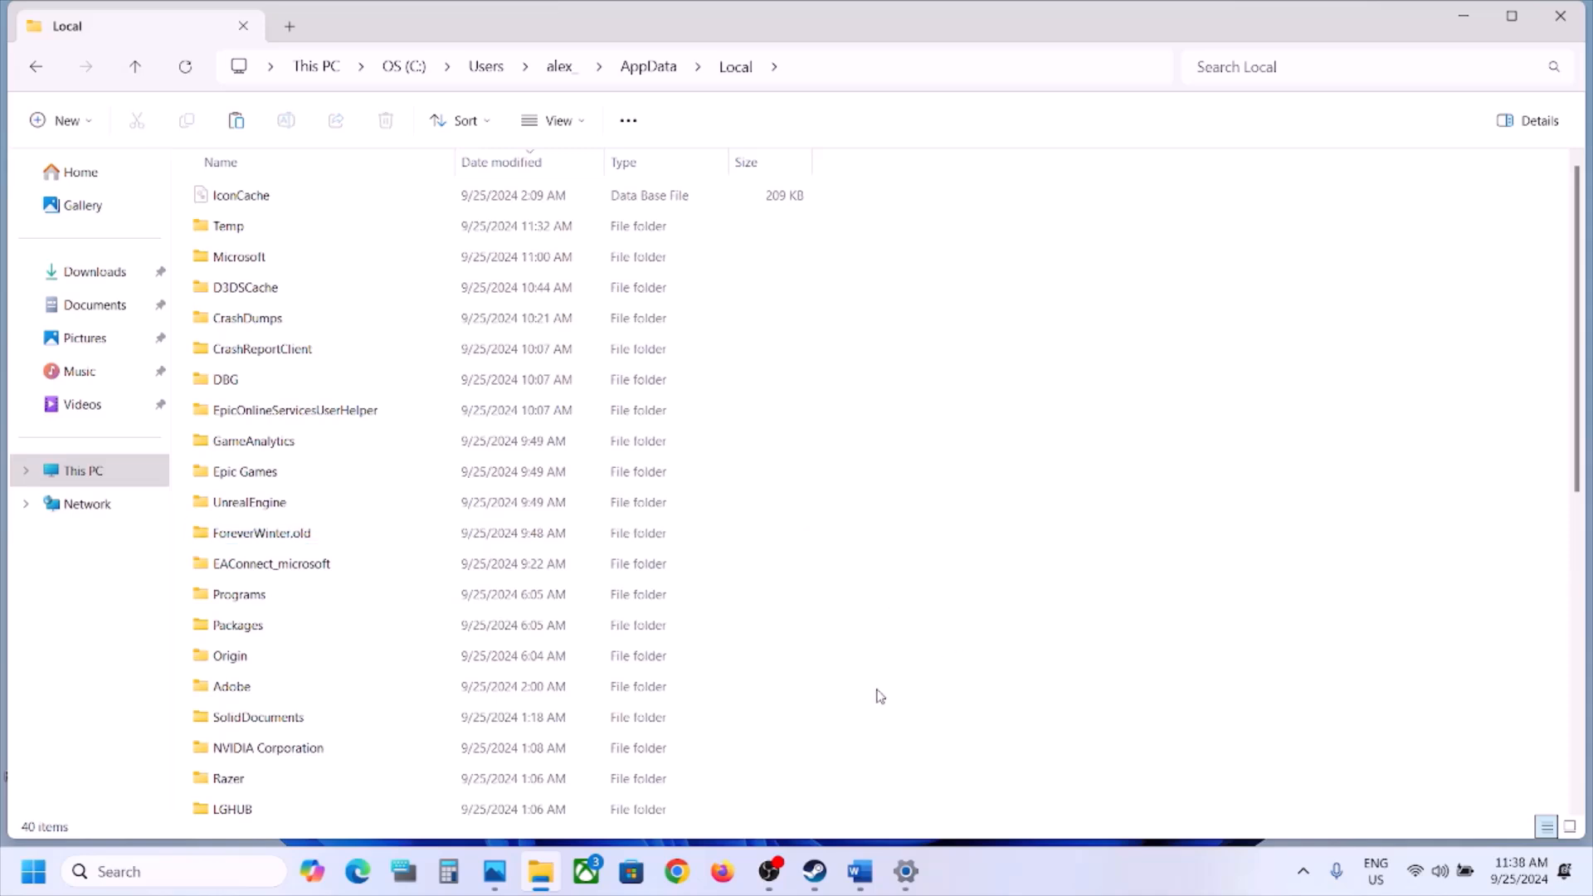
{"action": "left_click", "coordinate": [303, 540]}
{"action": "right_click", "coordinate": [303, 541]}
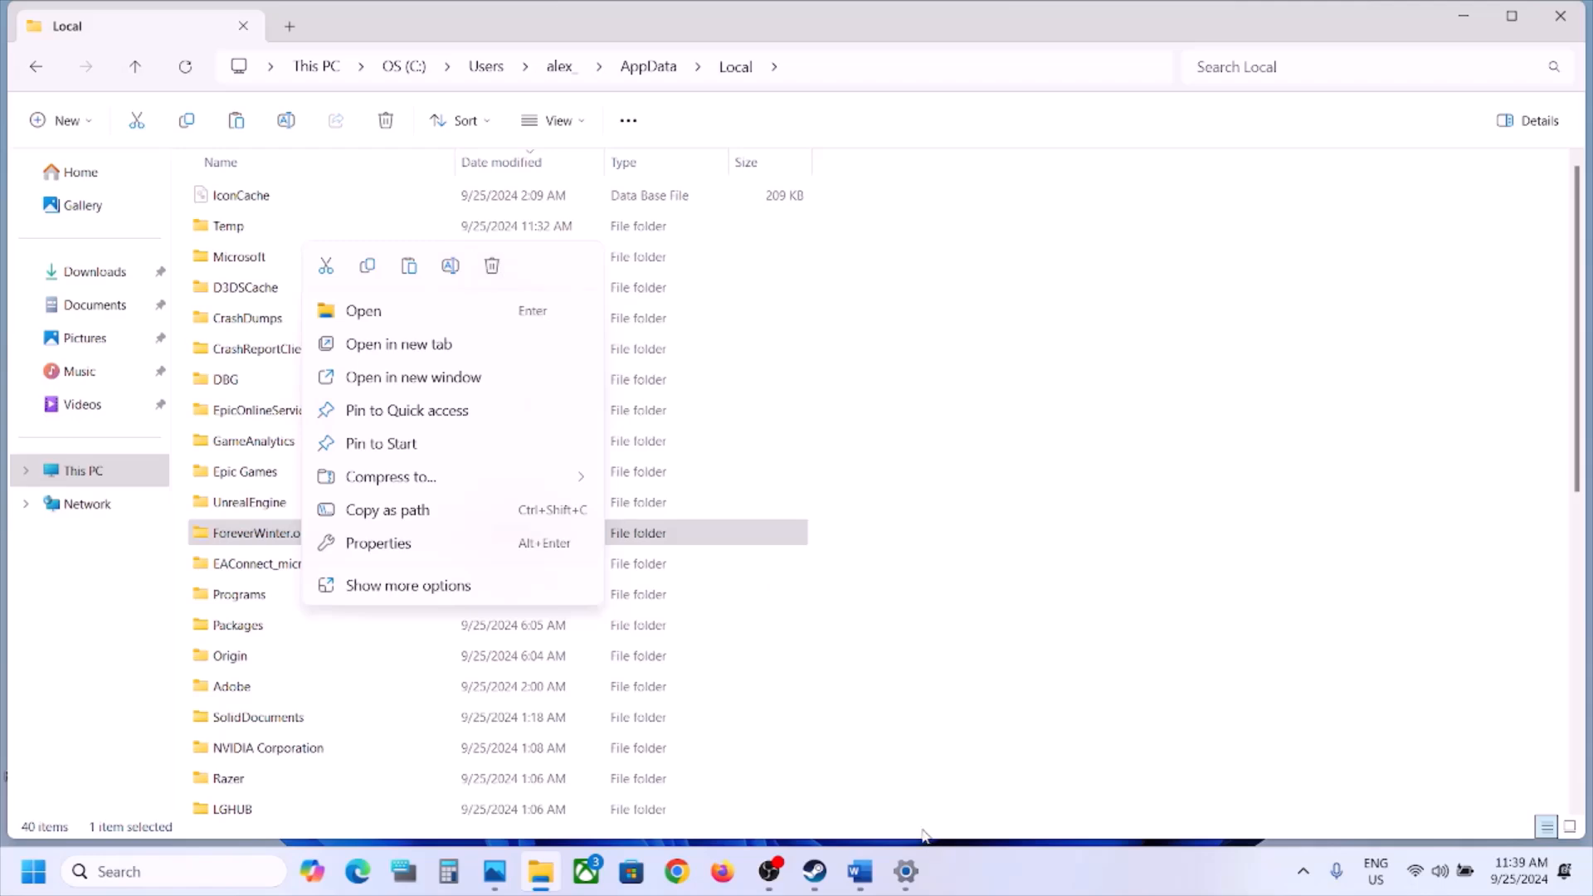
Review the Step 9 note on verifying the game files in the Word document.
{"action": "left_click", "coordinate": [814, 871]}
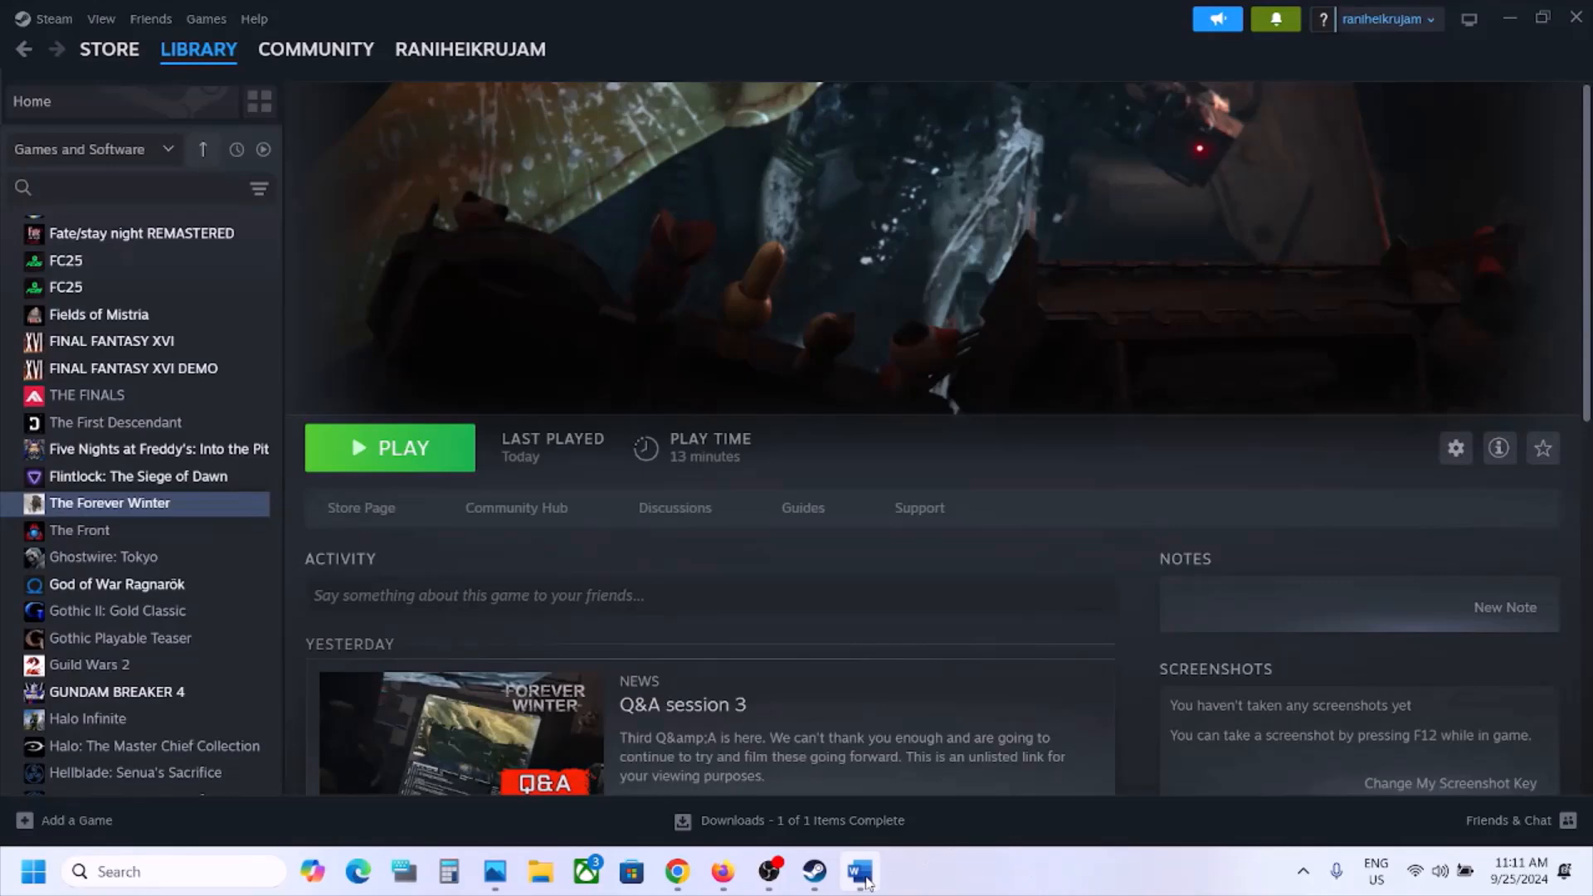
{"action": "left_click", "coordinate": [866, 881]}
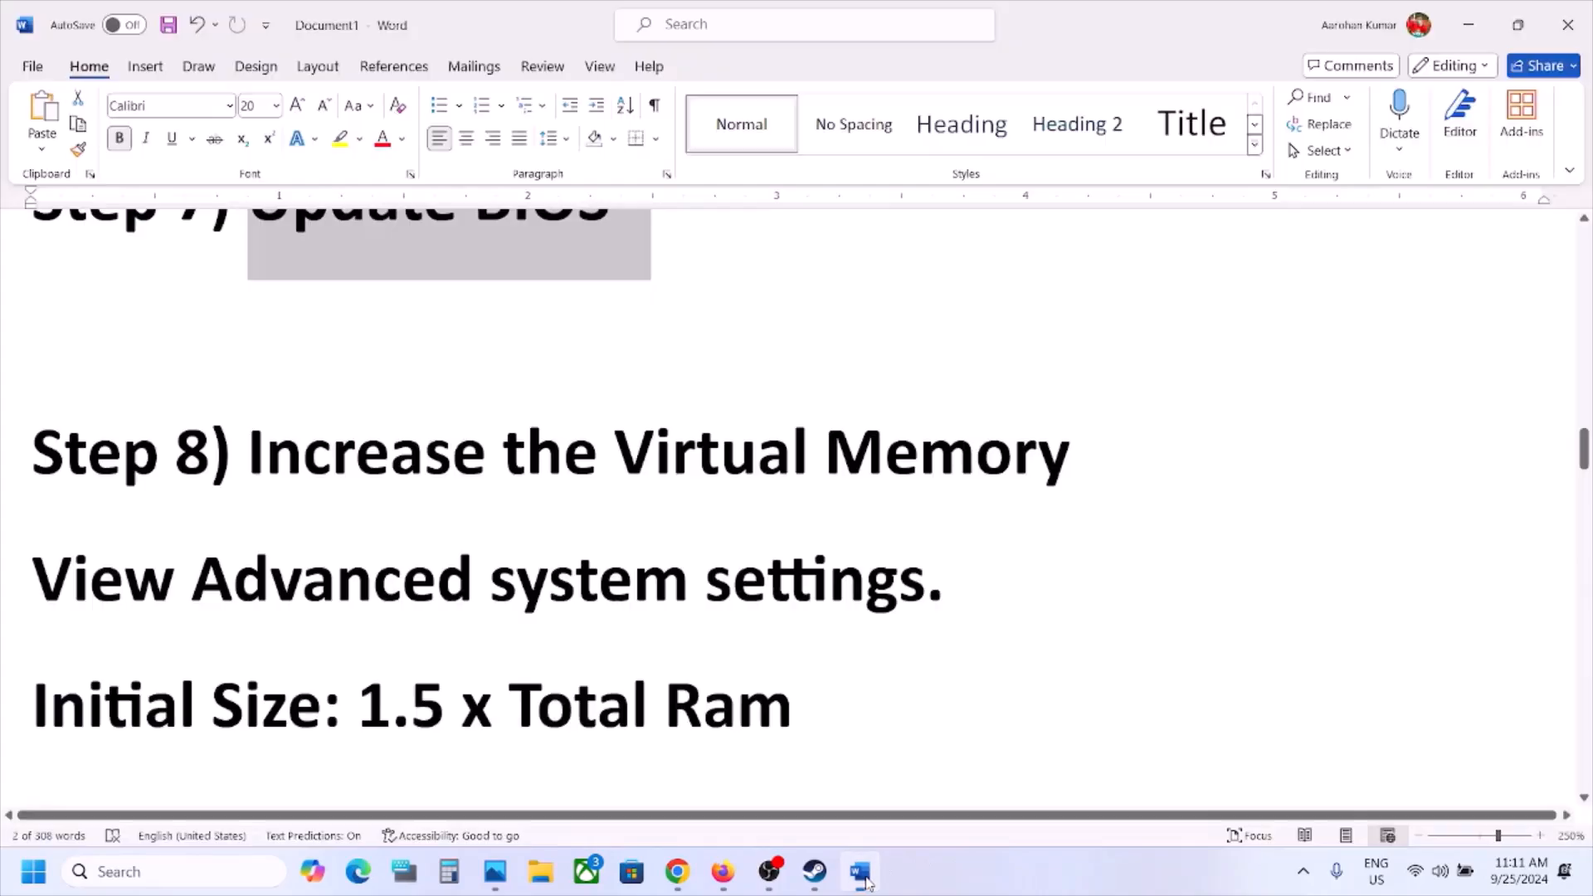
{"action": "scroll", "coordinate": [681, 545], "scroll_direction": "down", "scroll_amount": 5}
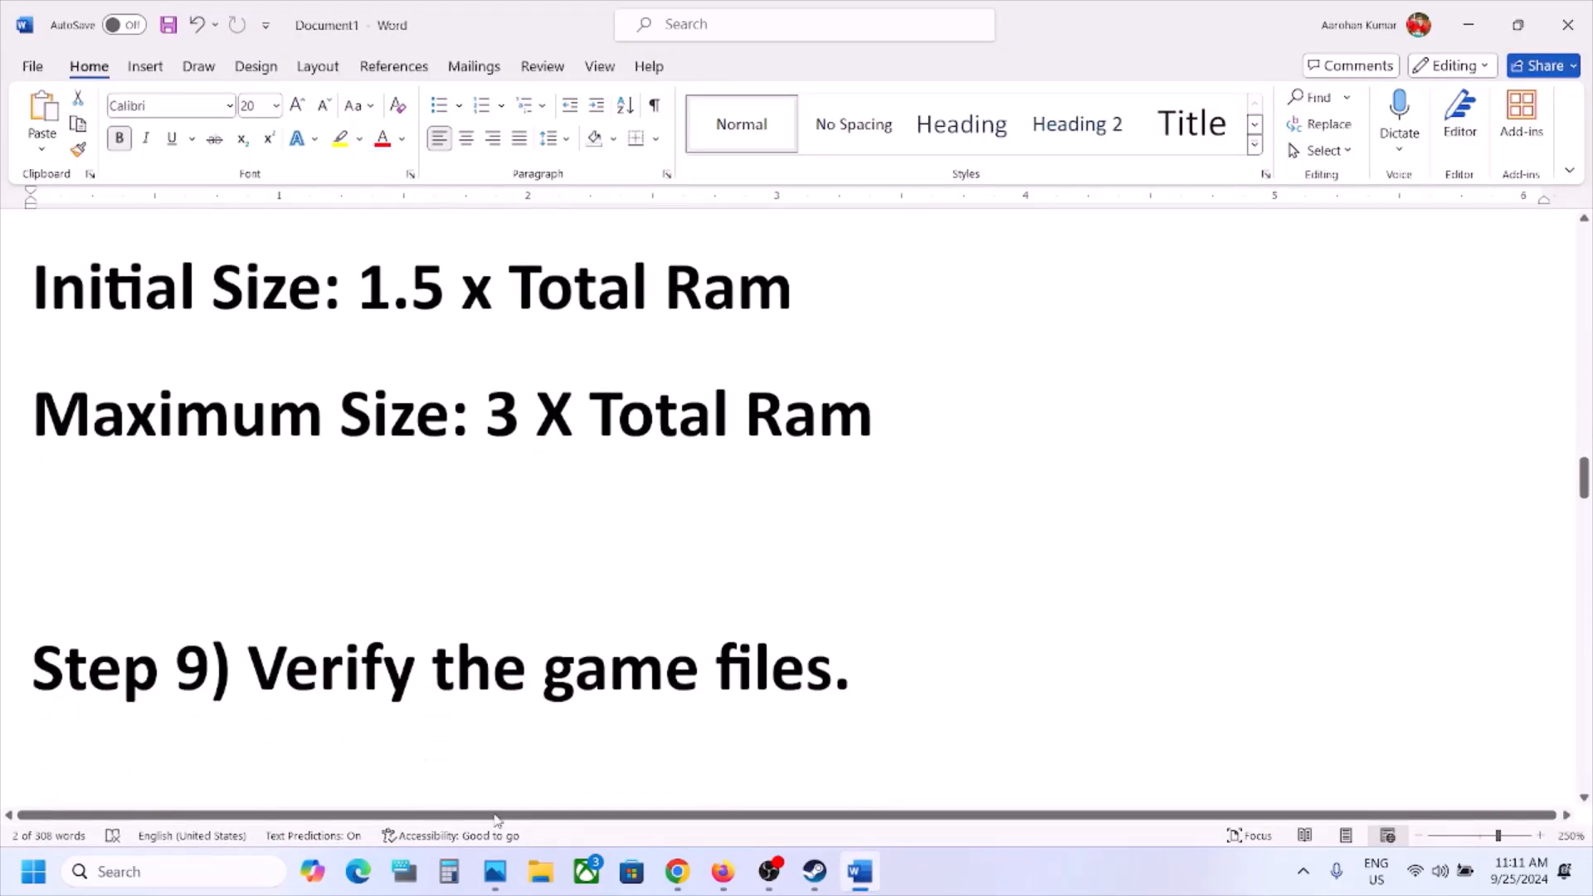
Switch to Steam and view The Forever Winter's Installed Files properties with the file integrity verification option, then close them.
{"action": "left_click", "coordinate": [814, 881]}
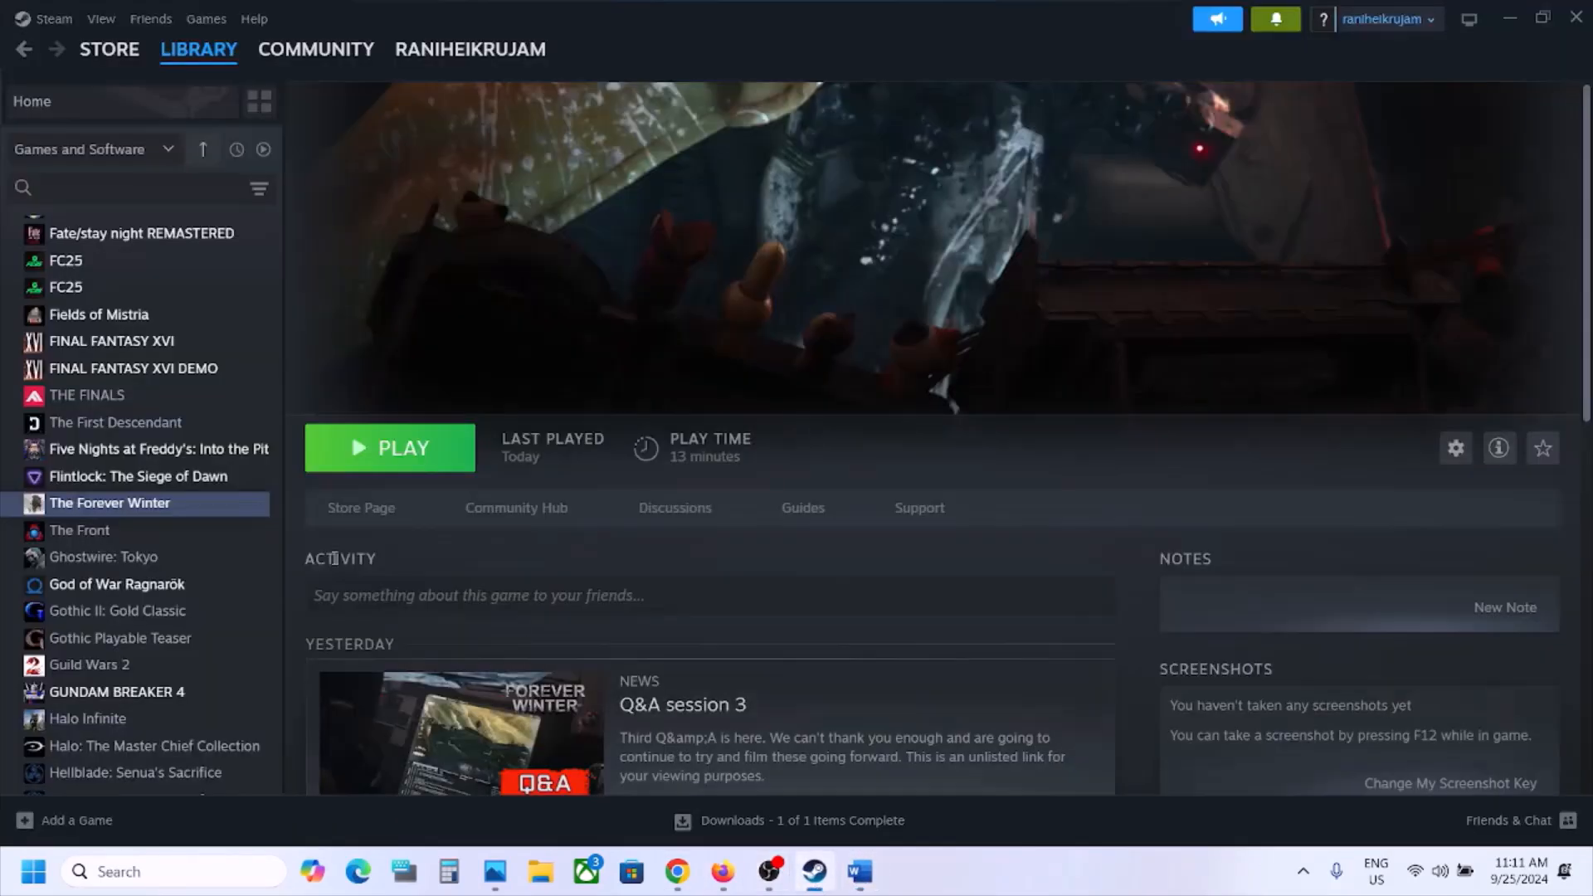
{"action": "right_click", "coordinate": [133, 506]}
{"action": "left_click", "coordinate": [211, 664]}
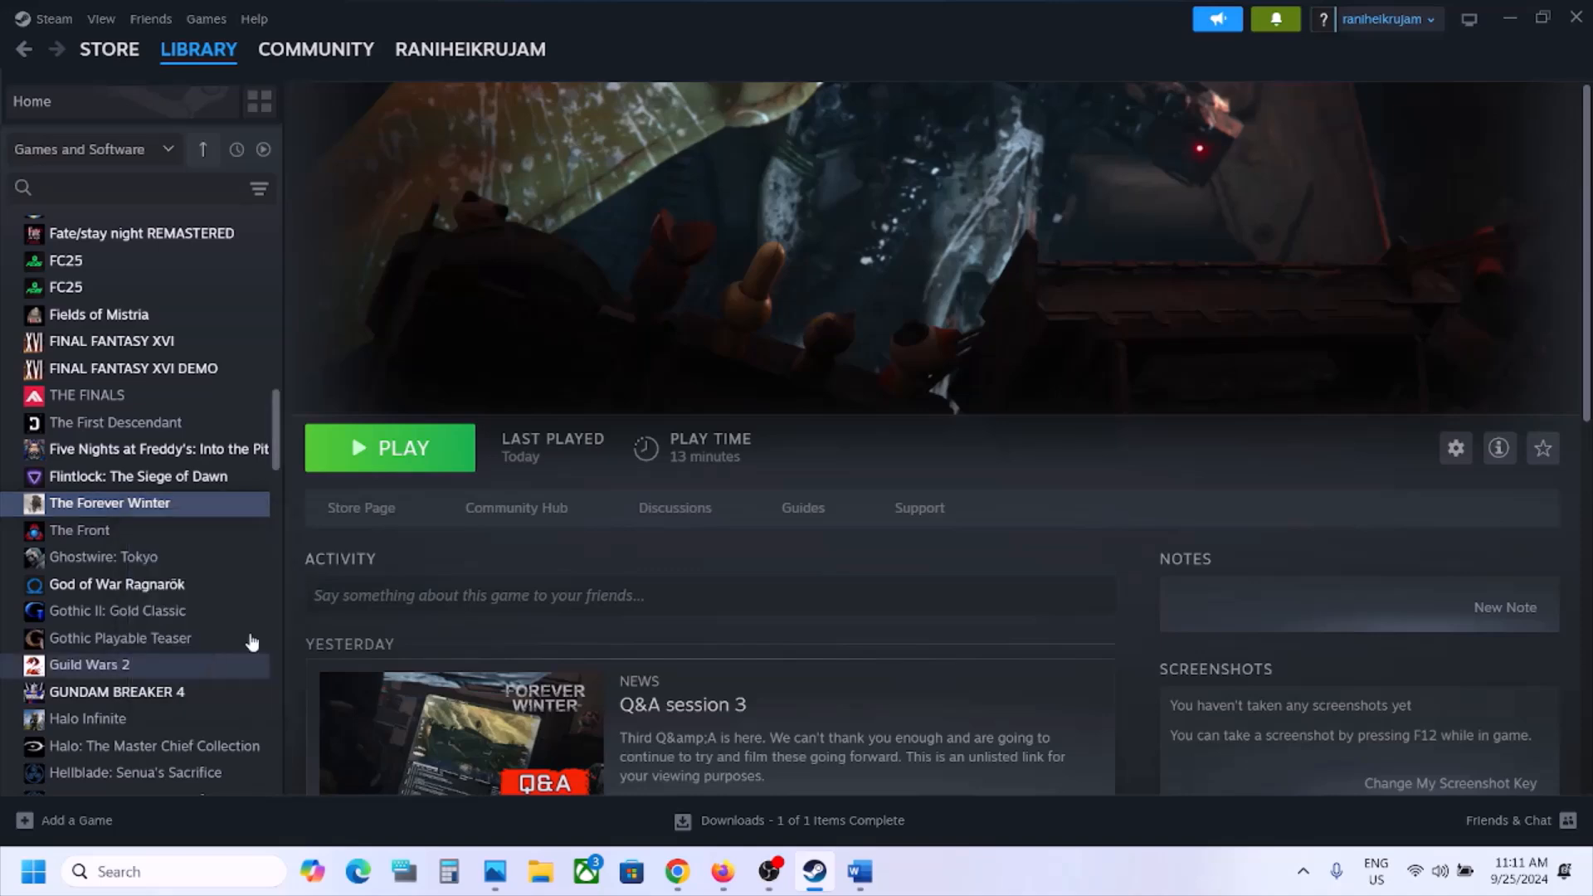
{"action": "left_click", "coordinate": [424, 325]}
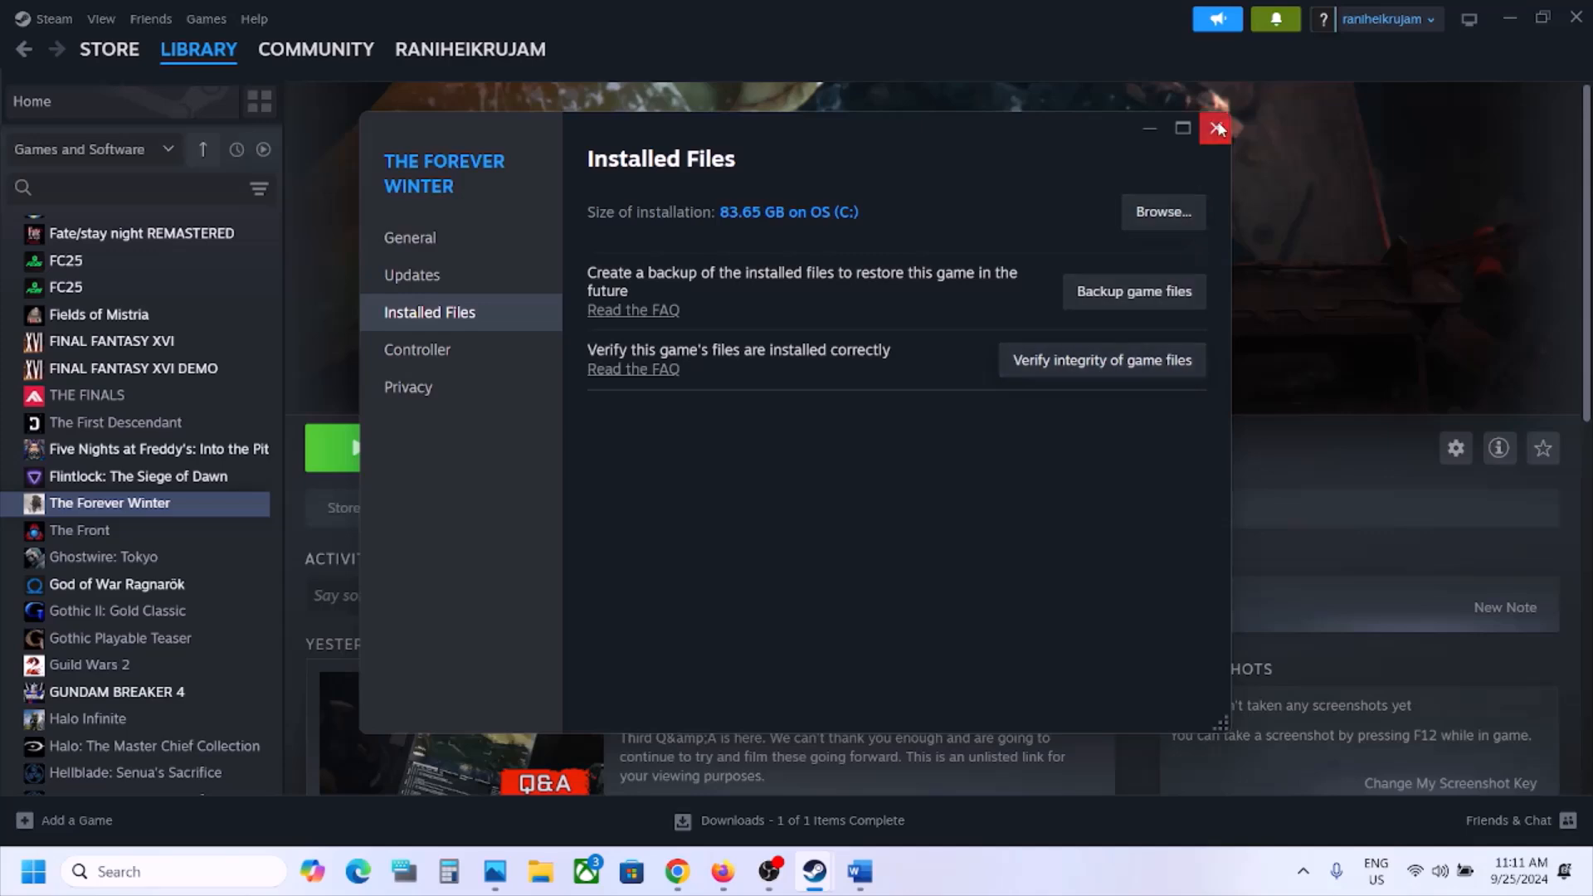
{"action": "left_click", "coordinate": [1218, 129]}
Read Step 10 in the Word document and highlight its text about running the game as an administrator from the installation folder.
{"action": "left_click", "coordinate": [860, 871]}
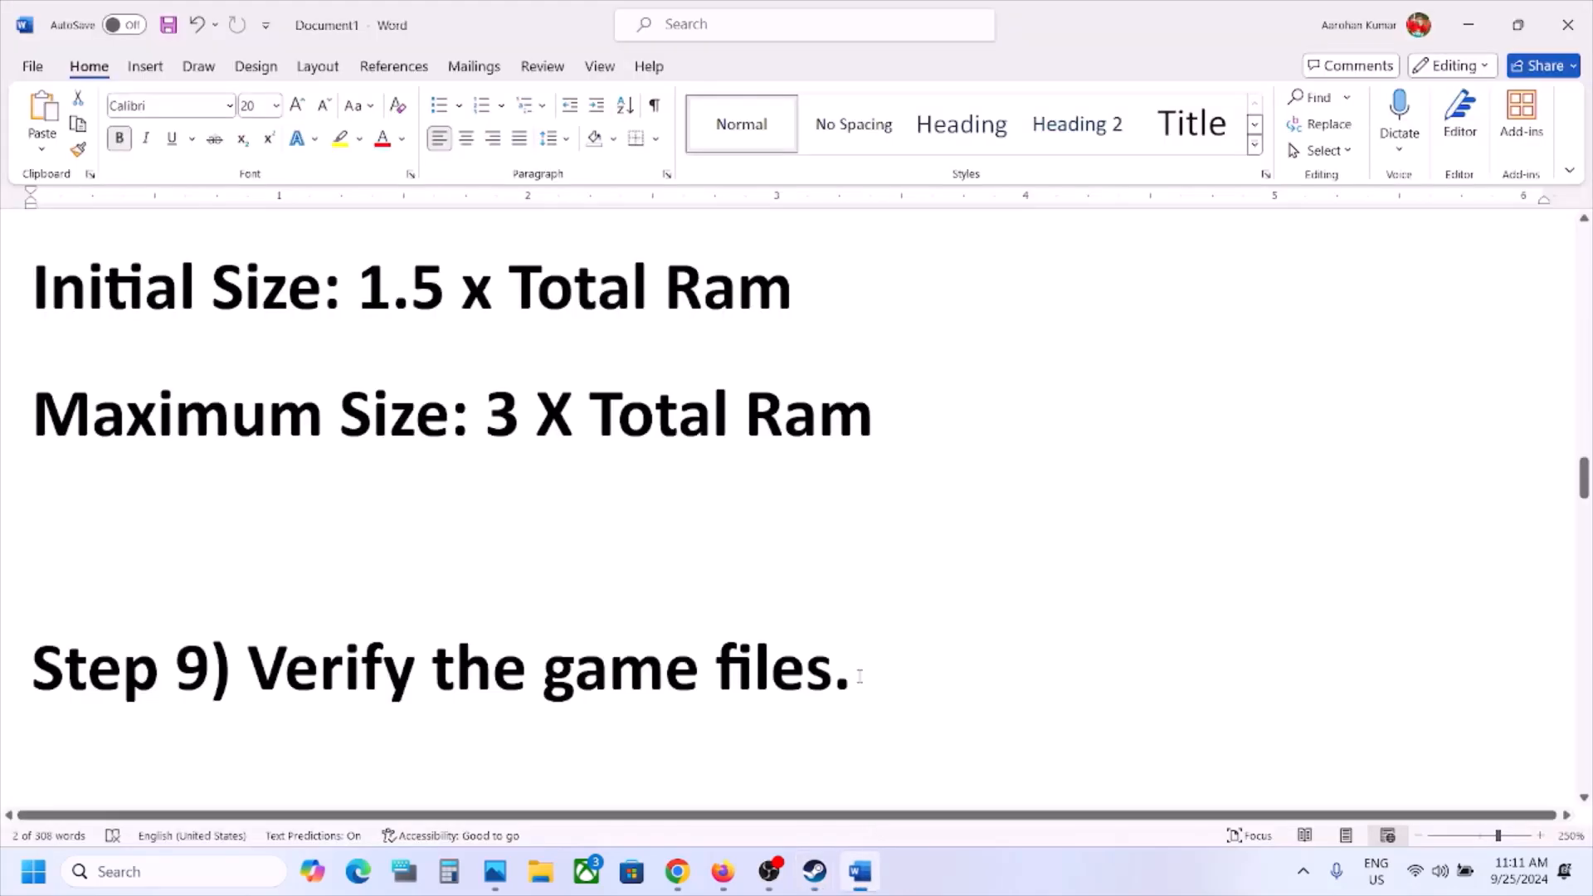
{"action": "scroll", "coordinate": [722, 579], "scroll_direction": "down", "scroll_amount": 1}
{"action": "scroll", "coordinate": [723, 579], "scroll_direction": "down", "scroll_amount": 3}
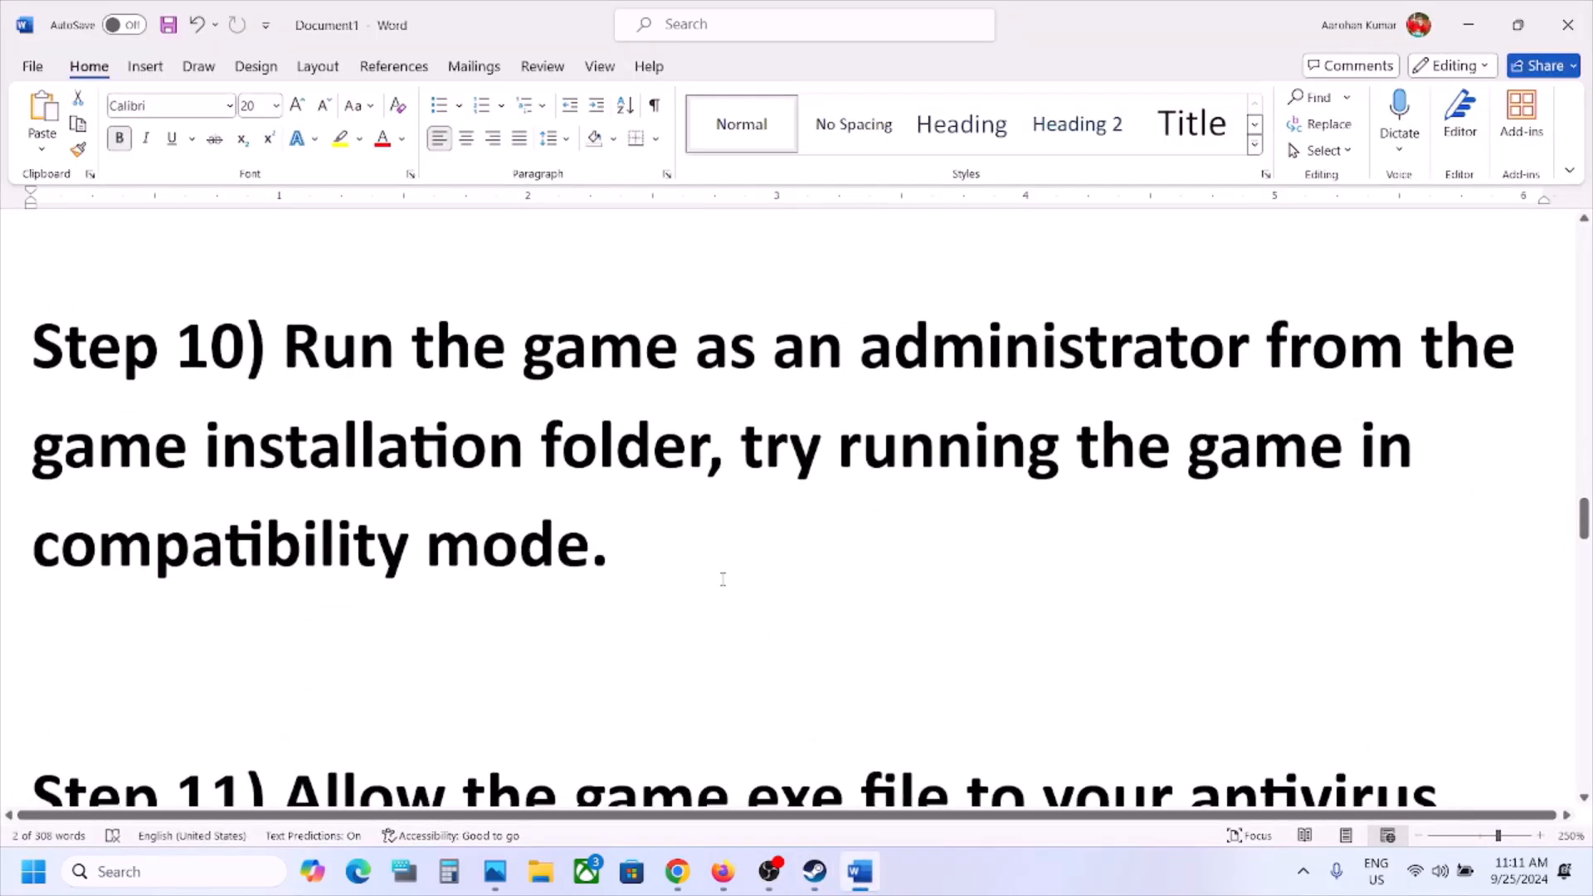
{"action": "scroll", "coordinate": [502, 557], "scroll_direction": "up", "scroll_amount": 1}
{"action": "left_click_drag", "start_coordinate": [283, 524], "coordinate": [707, 631]}
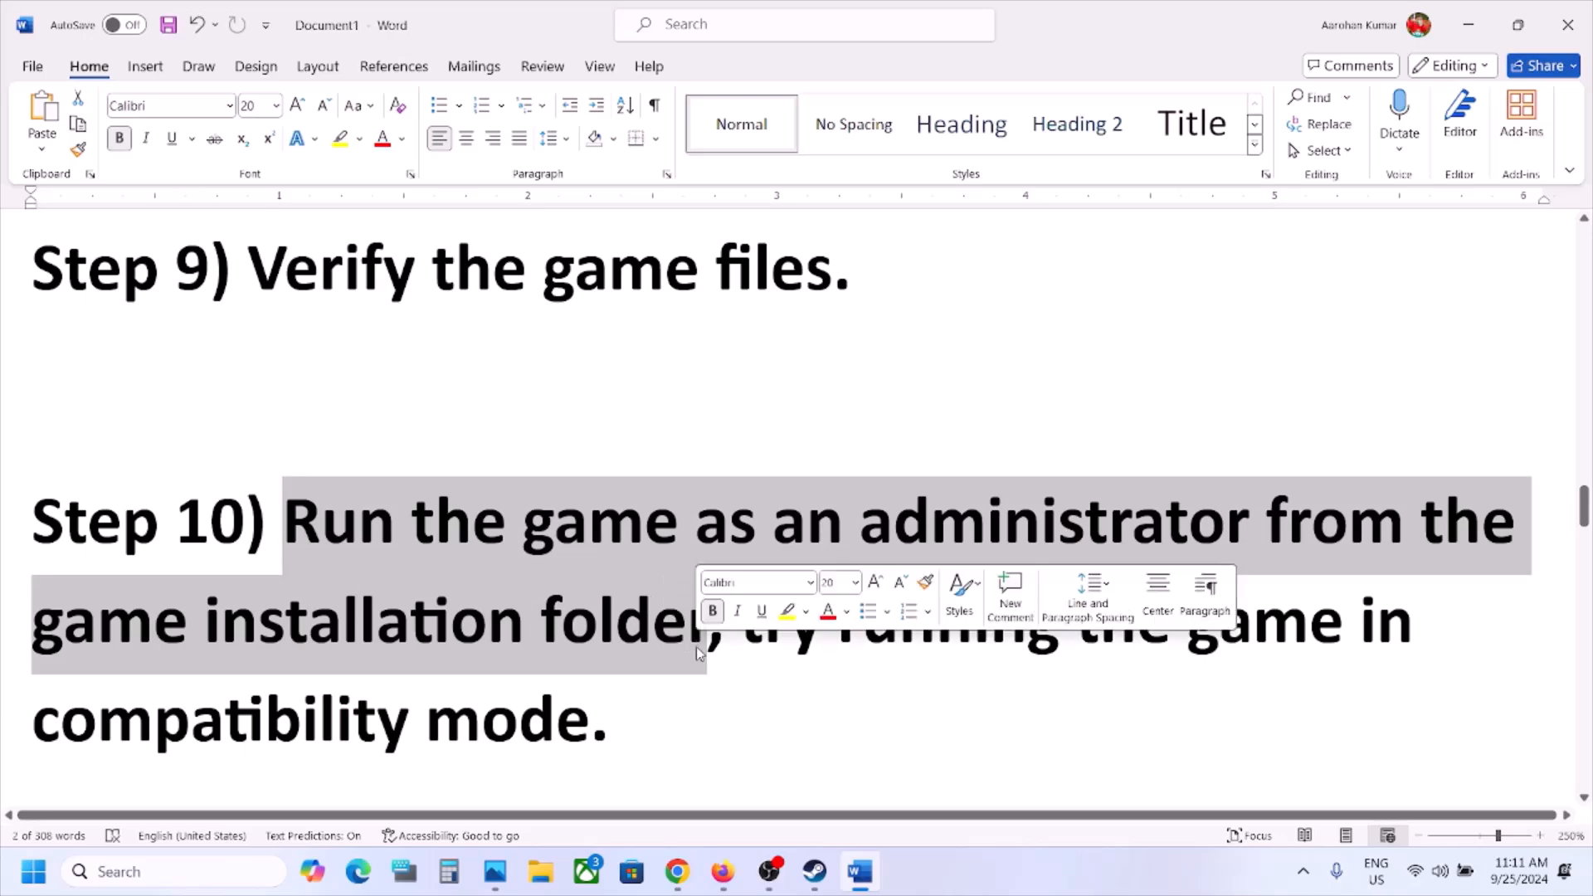
Browse The Forever Winter's local files from the Steam library and open the Windows folder.
{"action": "left_click", "coordinate": [824, 878]}
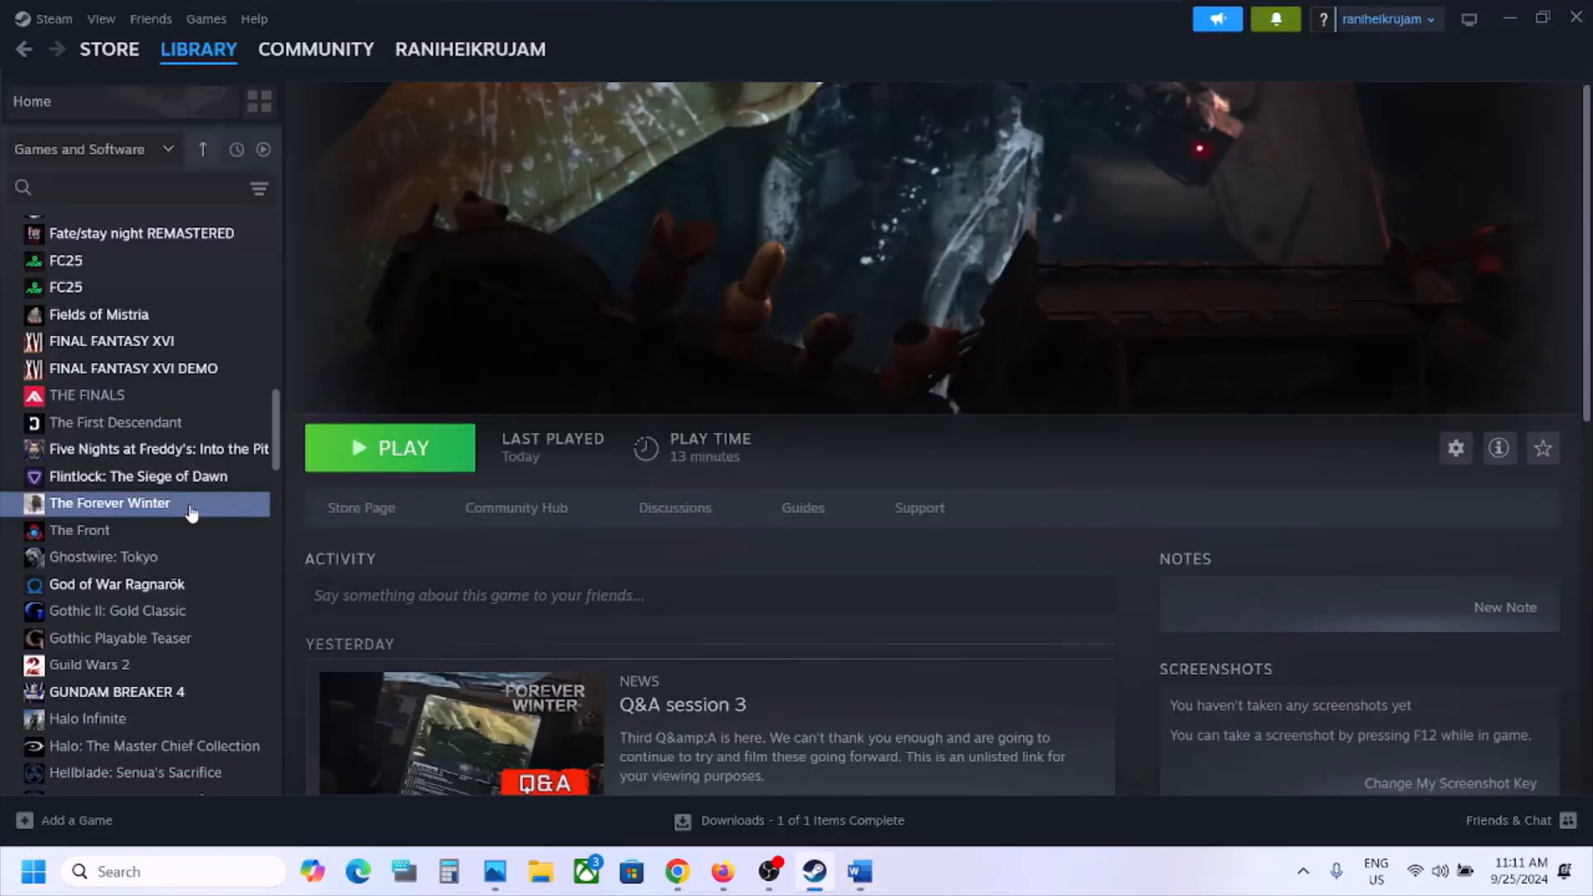
{"action": "right_click", "coordinate": [249, 507]}
{"action": "mouse_move", "coordinate": [235, 629]}
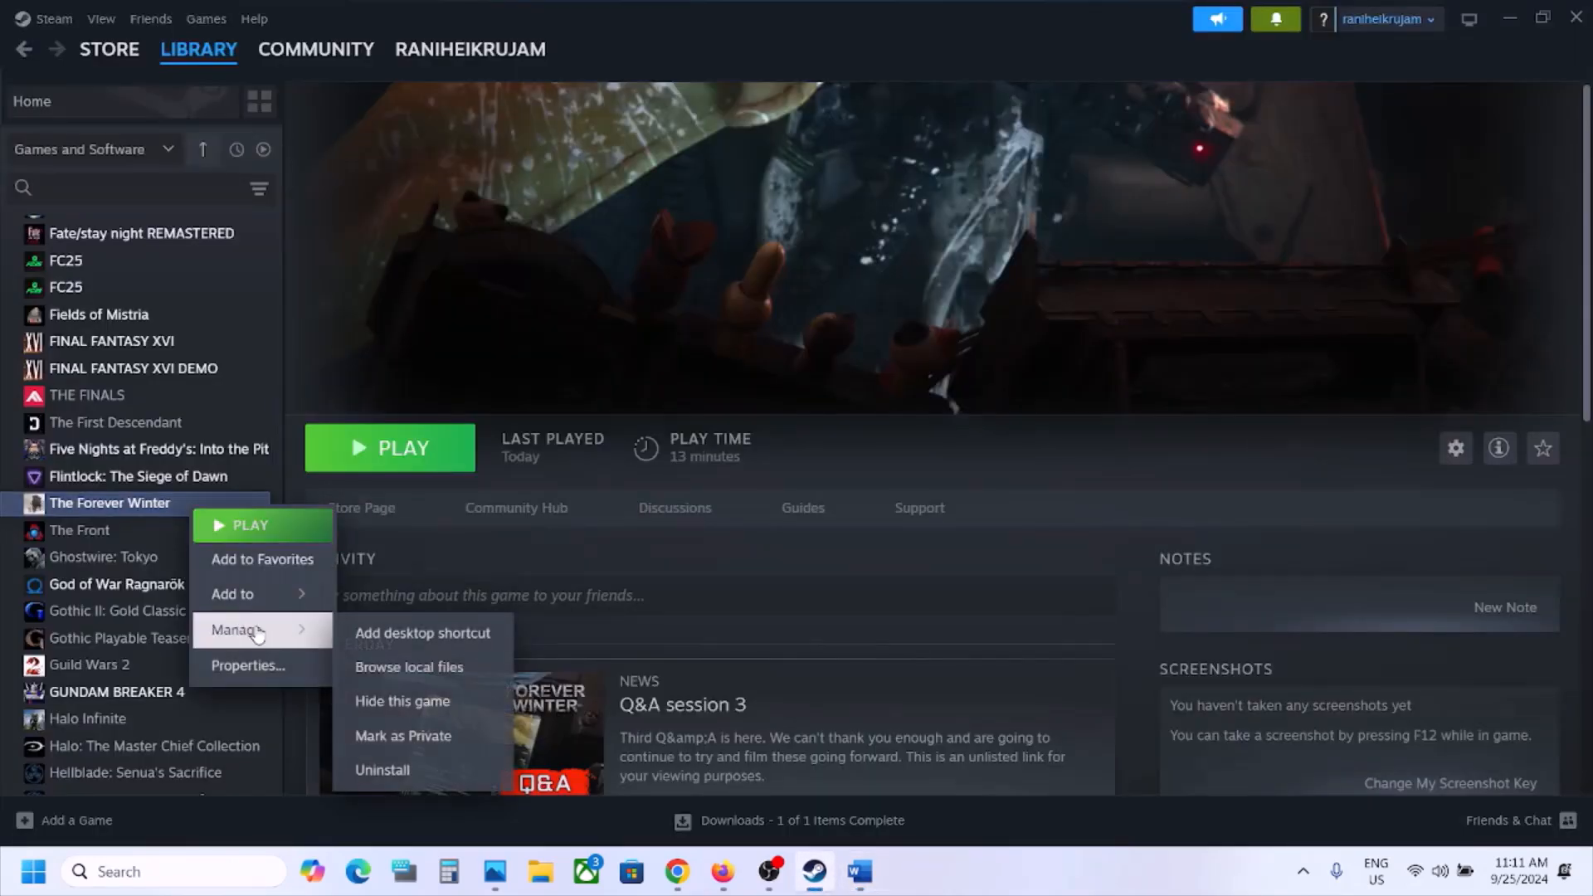
{"action": "left_click", "coordinate": [446, 665]}
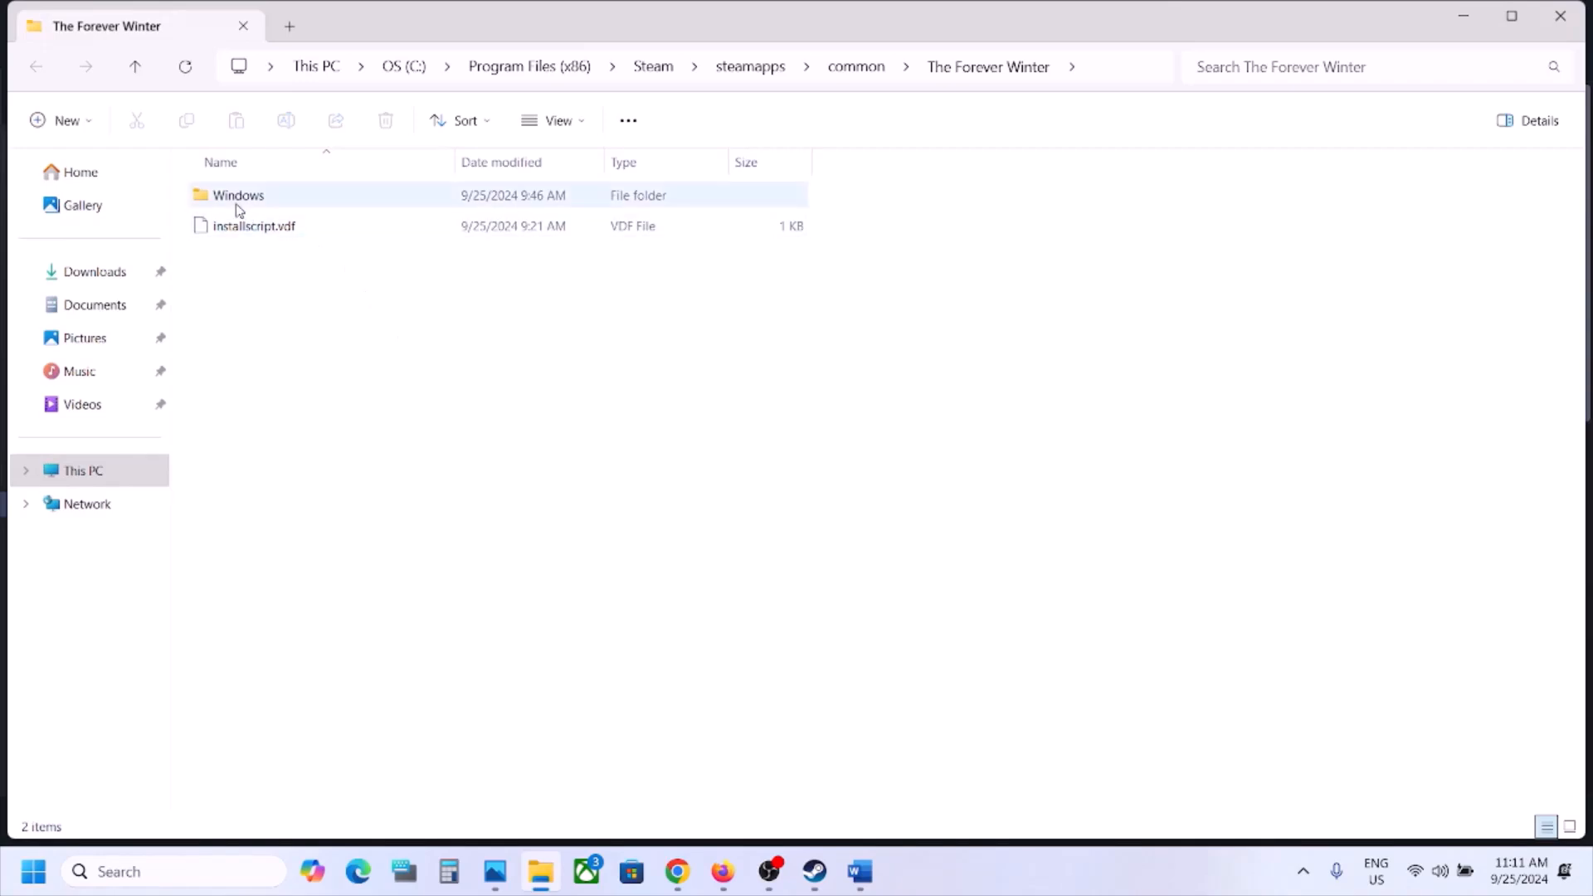
{"action": "double_click", "coordinate": [238, 196]}
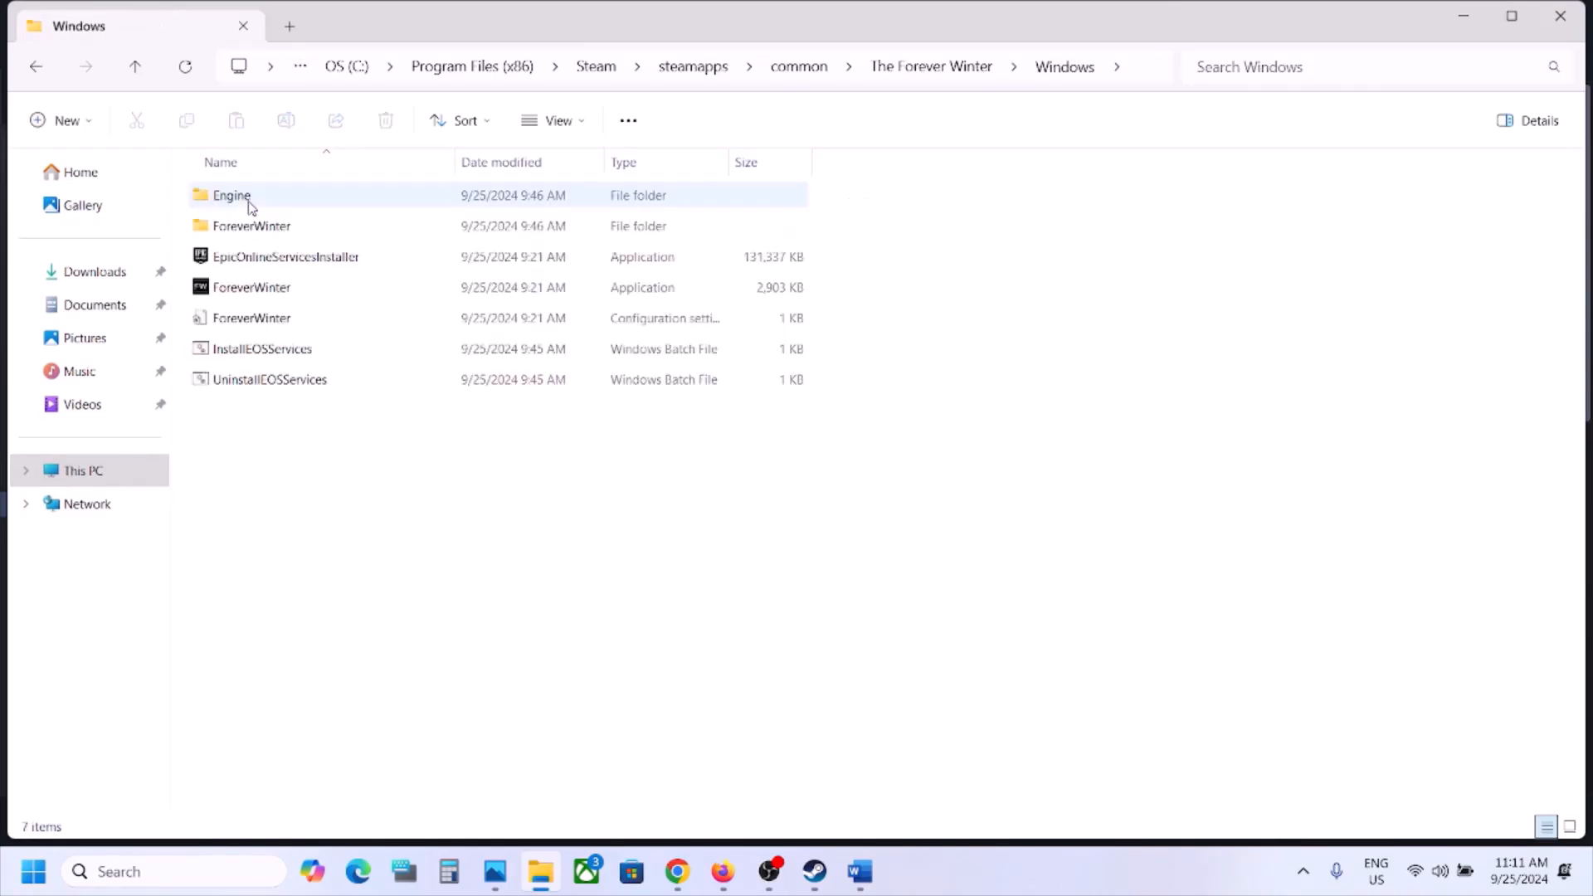
View the properties of the ForeverWinter application in the Windows folder and close them.
{"action": "left_click", "coordinate": [262, 287]}
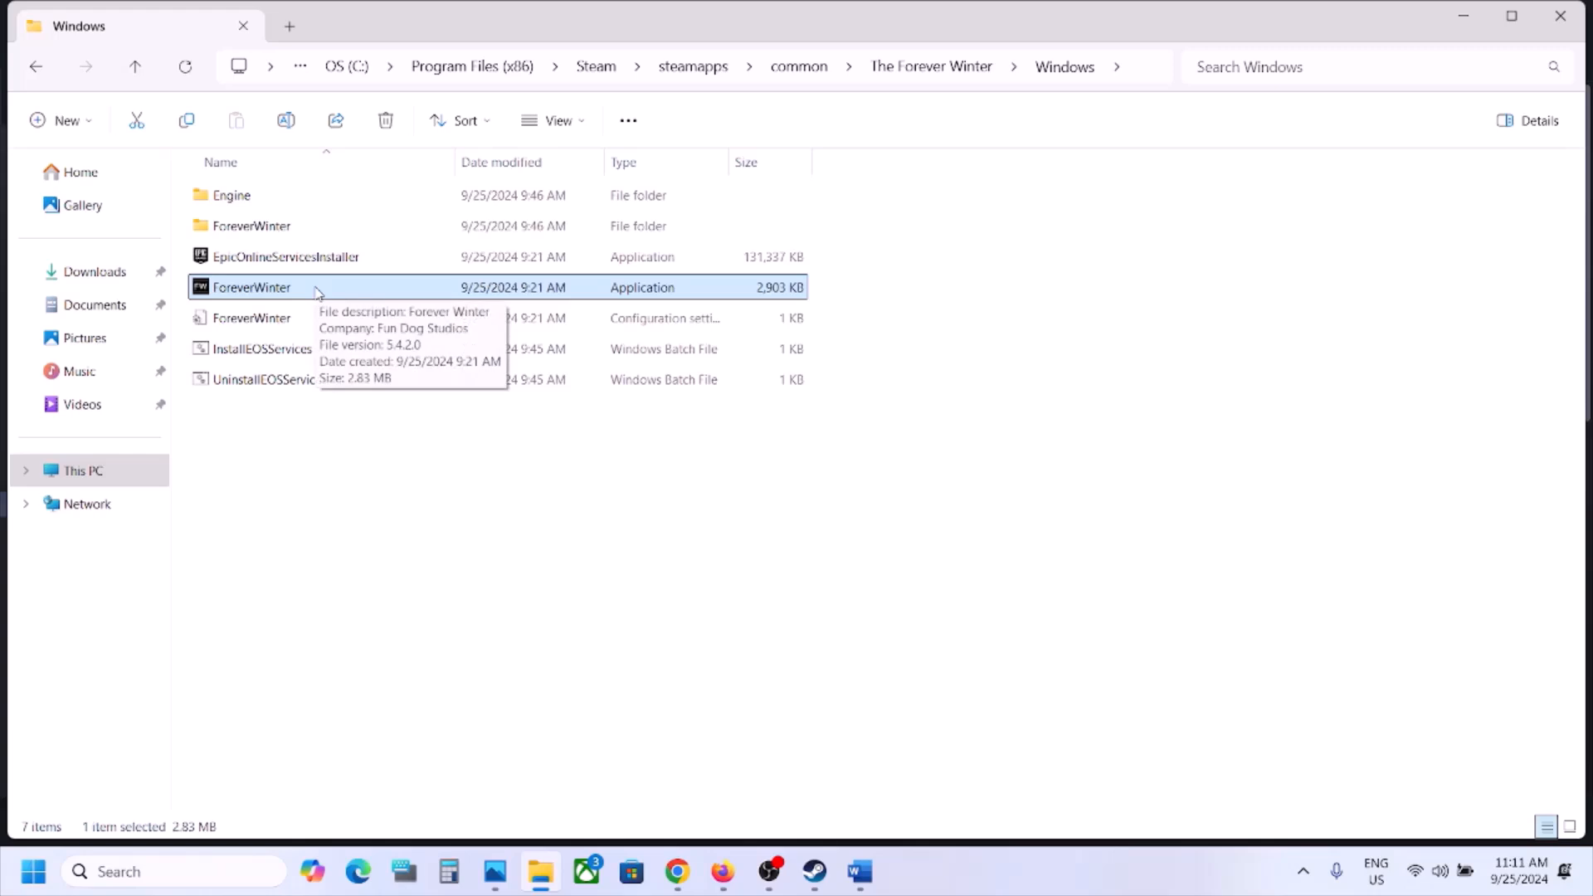
{"action": "right_click", "coordinate": [317, 291]}
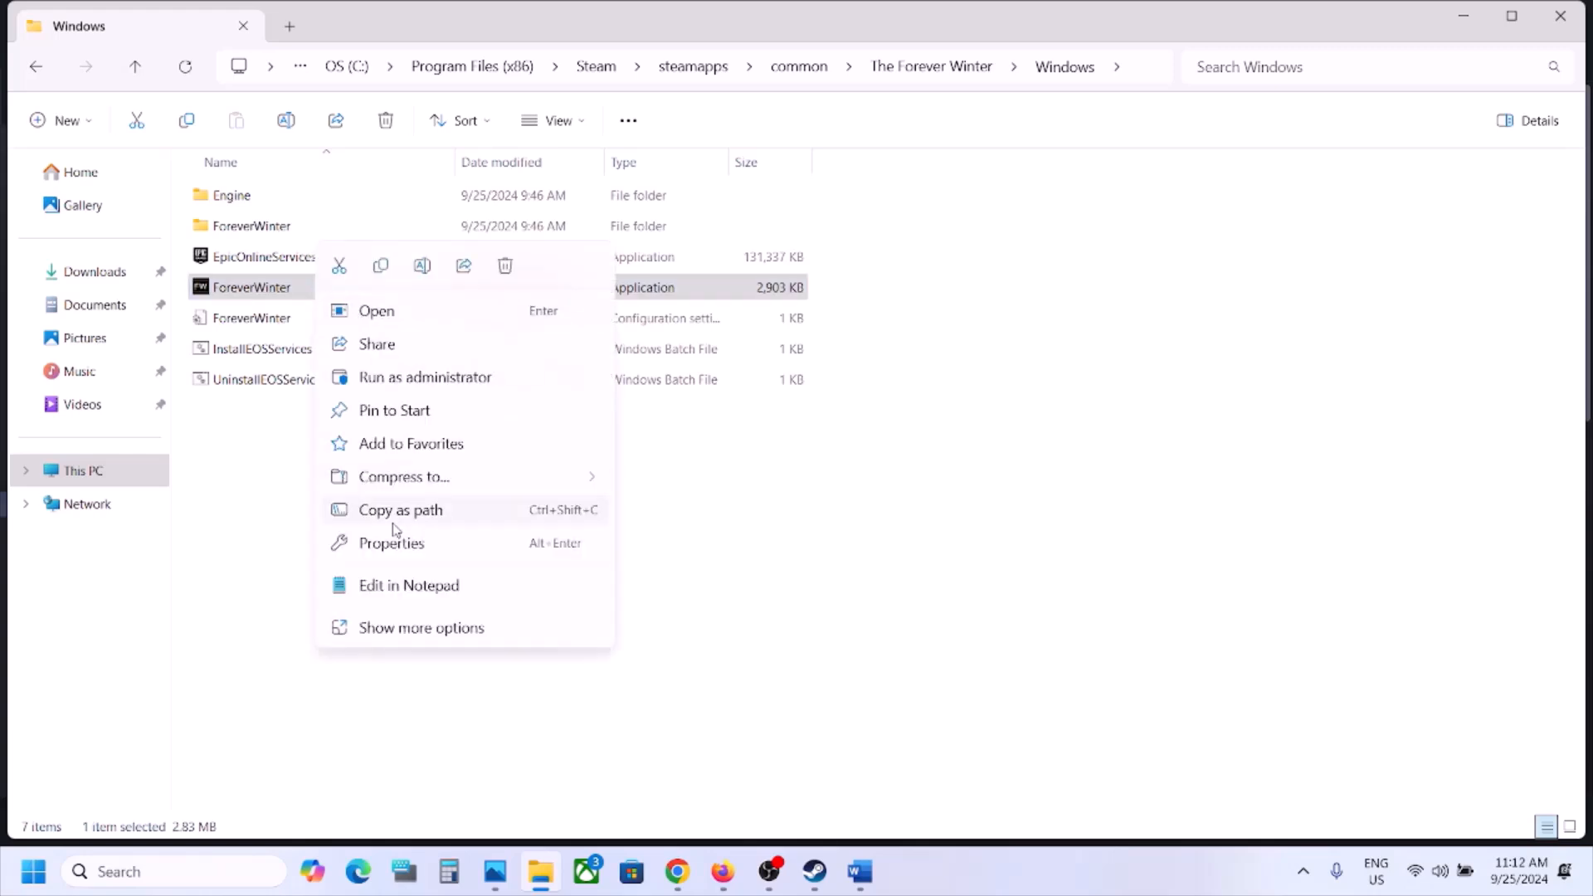
{"action": "left_click", "coordinate": [390, 543]}
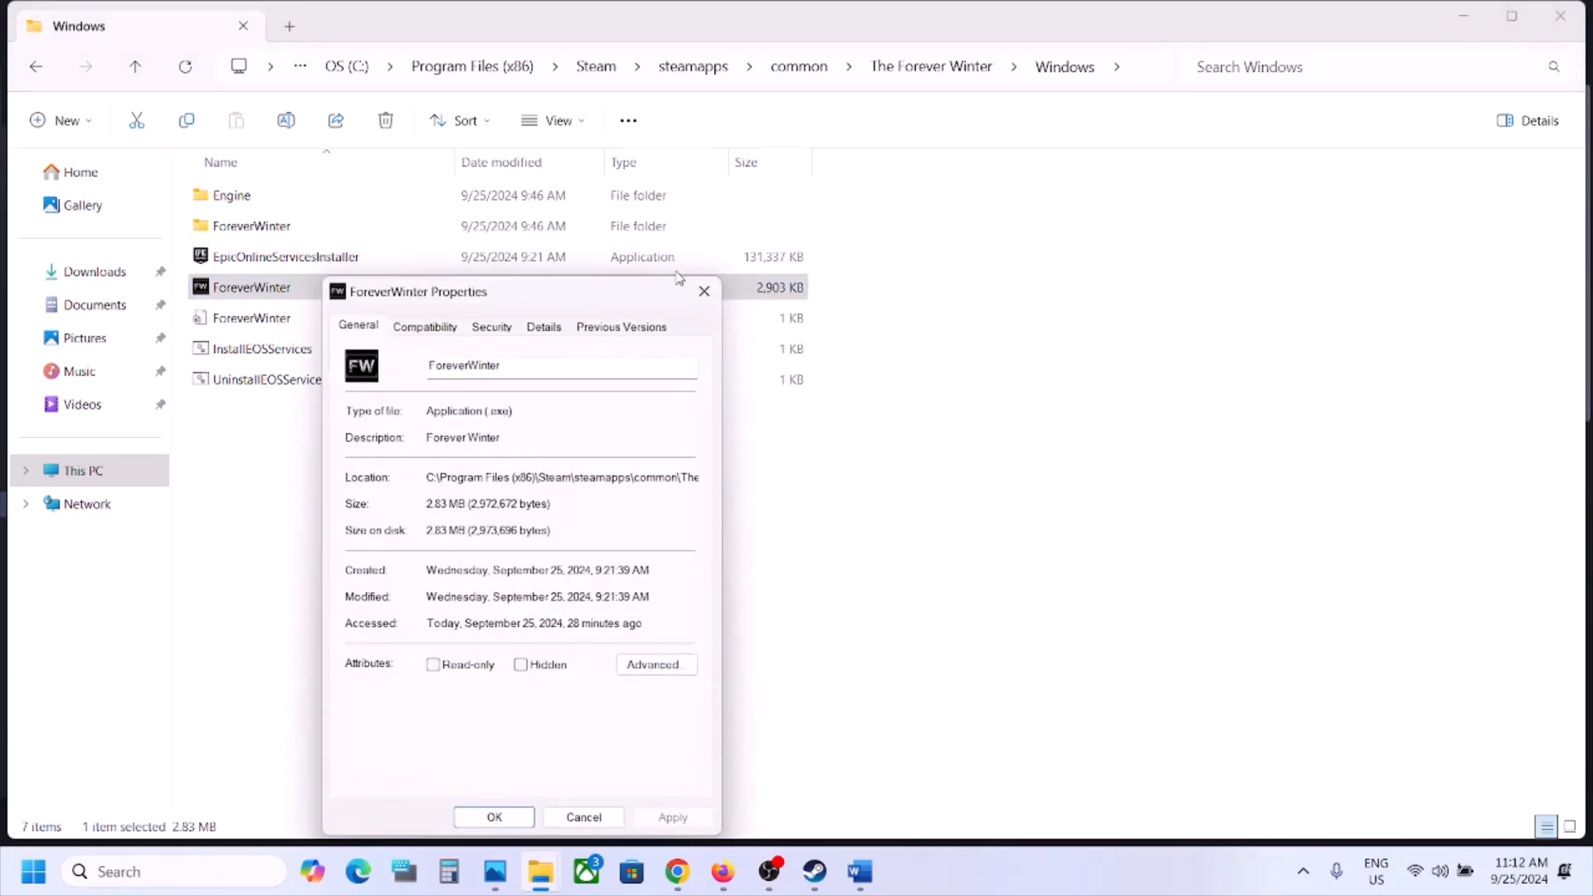
{"action": "left_click", "coordinate": [704, 291]}
Open the Win64 folder under Binaries inside the game's ForeverWinter folder.
{"action": "left_click", "coordinate": [240, 237]}
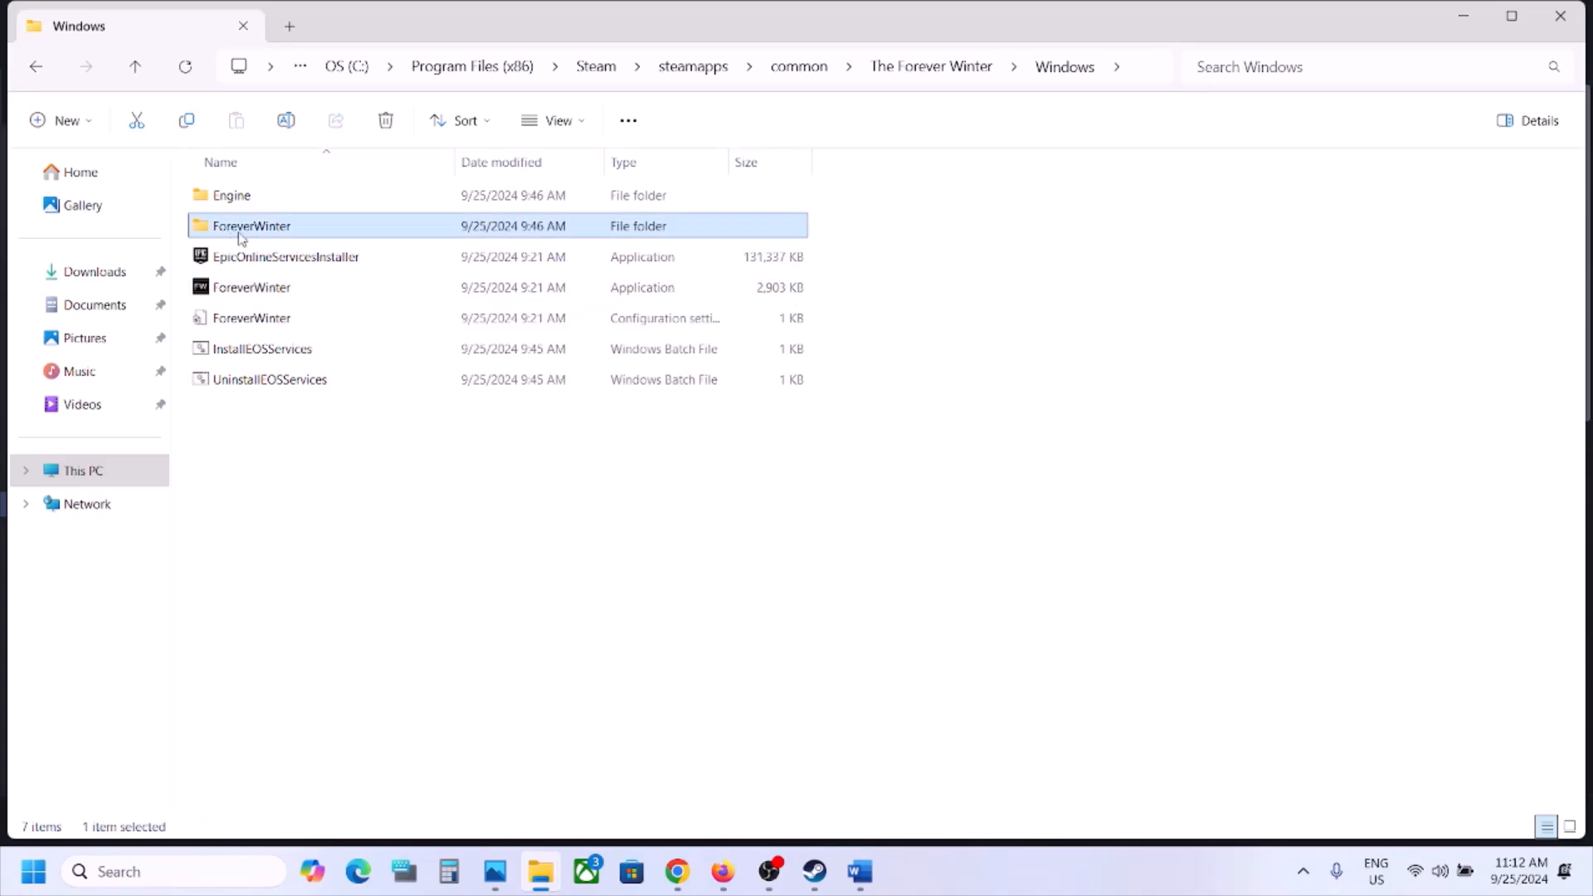
{"action": "double_click", "coordinate": [289, 229]}
{"action": "double_click", "coordinate": [300, 199]}
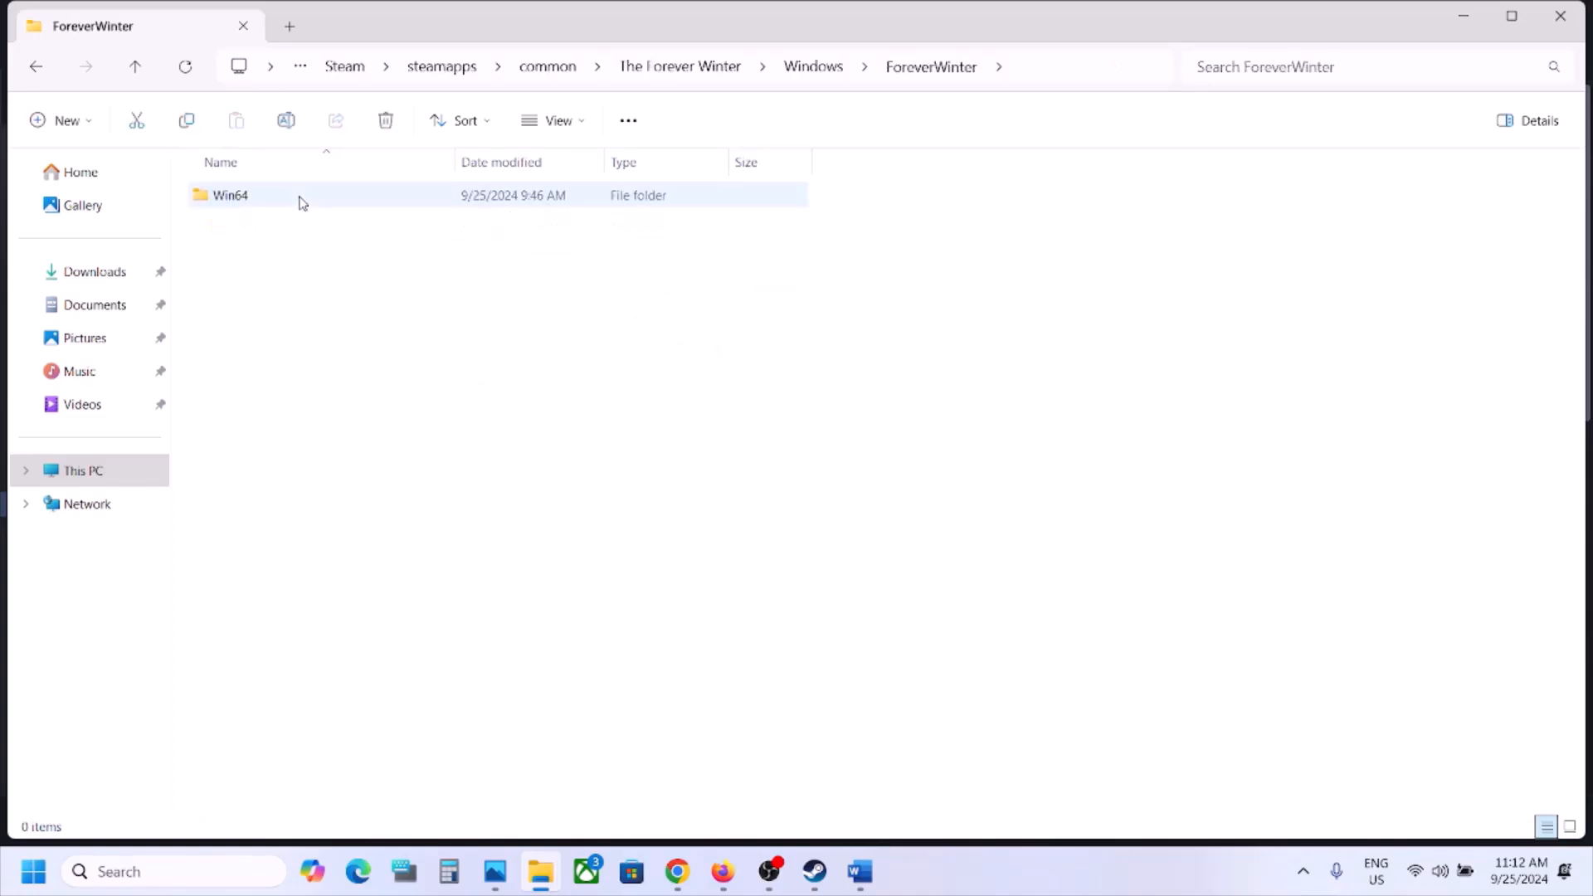
{"action": "double_click", "coordinate": [263, 203]}
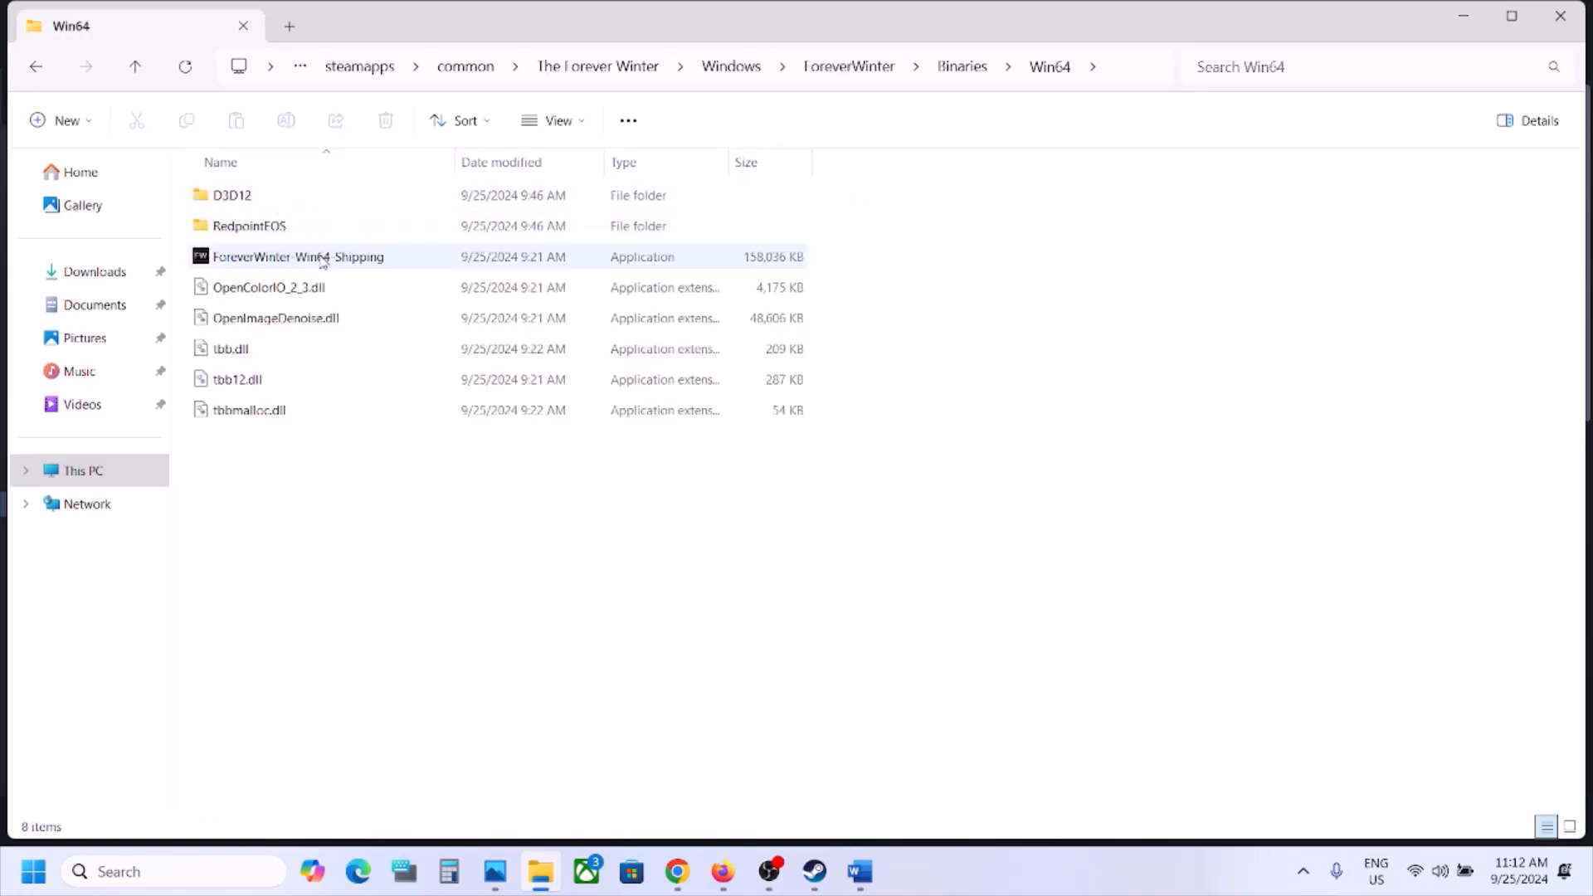
Set the ForeverWinter-Win64-Shipping application to run as an administrator and apply the change.
{"action": "left_click", "coordinate": [323, 259]}
{"action": "right_click", "coordinate": [349, 261]}
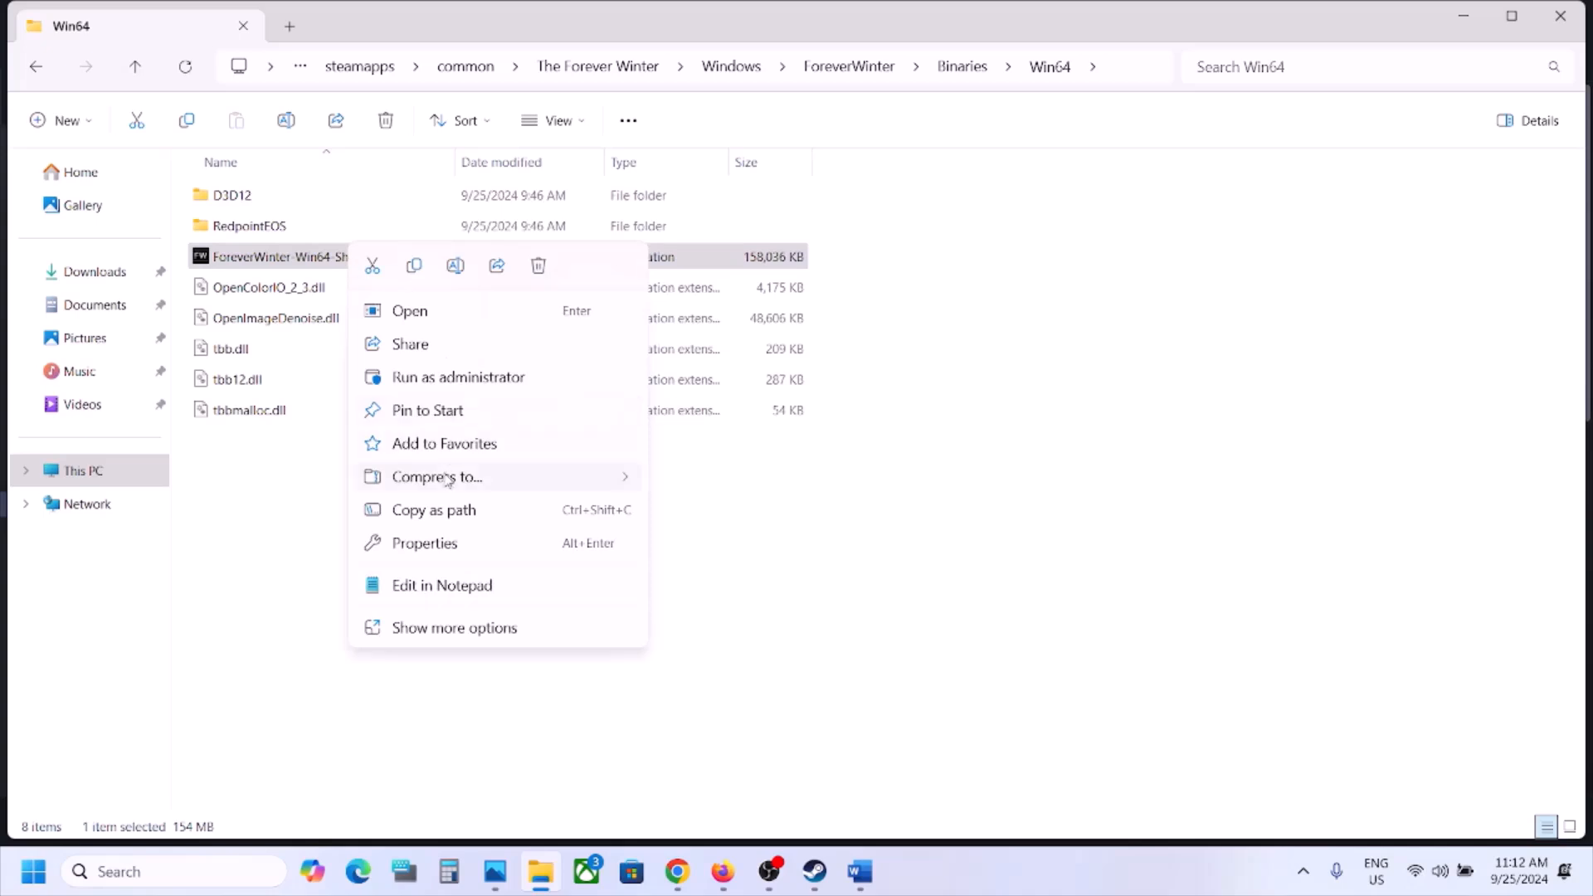
{"action": "left_click", "coordinate": [436, 542]}
{"action": "left_click", "coordinate": [467, 311]}
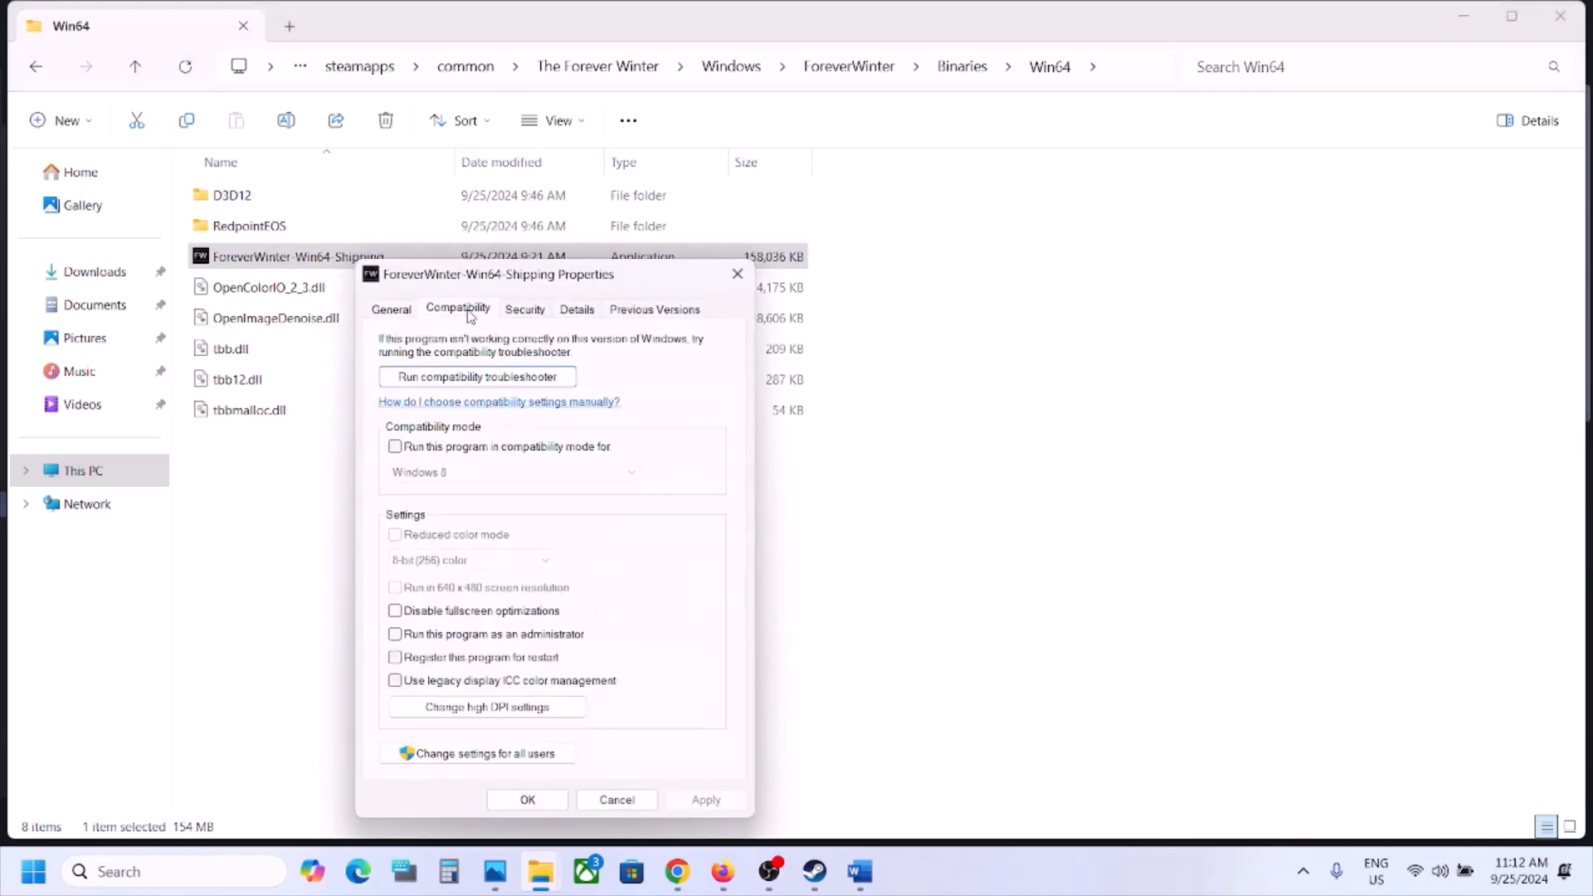
{"action": "left_click", "coordinate": [396, 635]}
{"action": "left_click", "coordinate": [697, 799]}
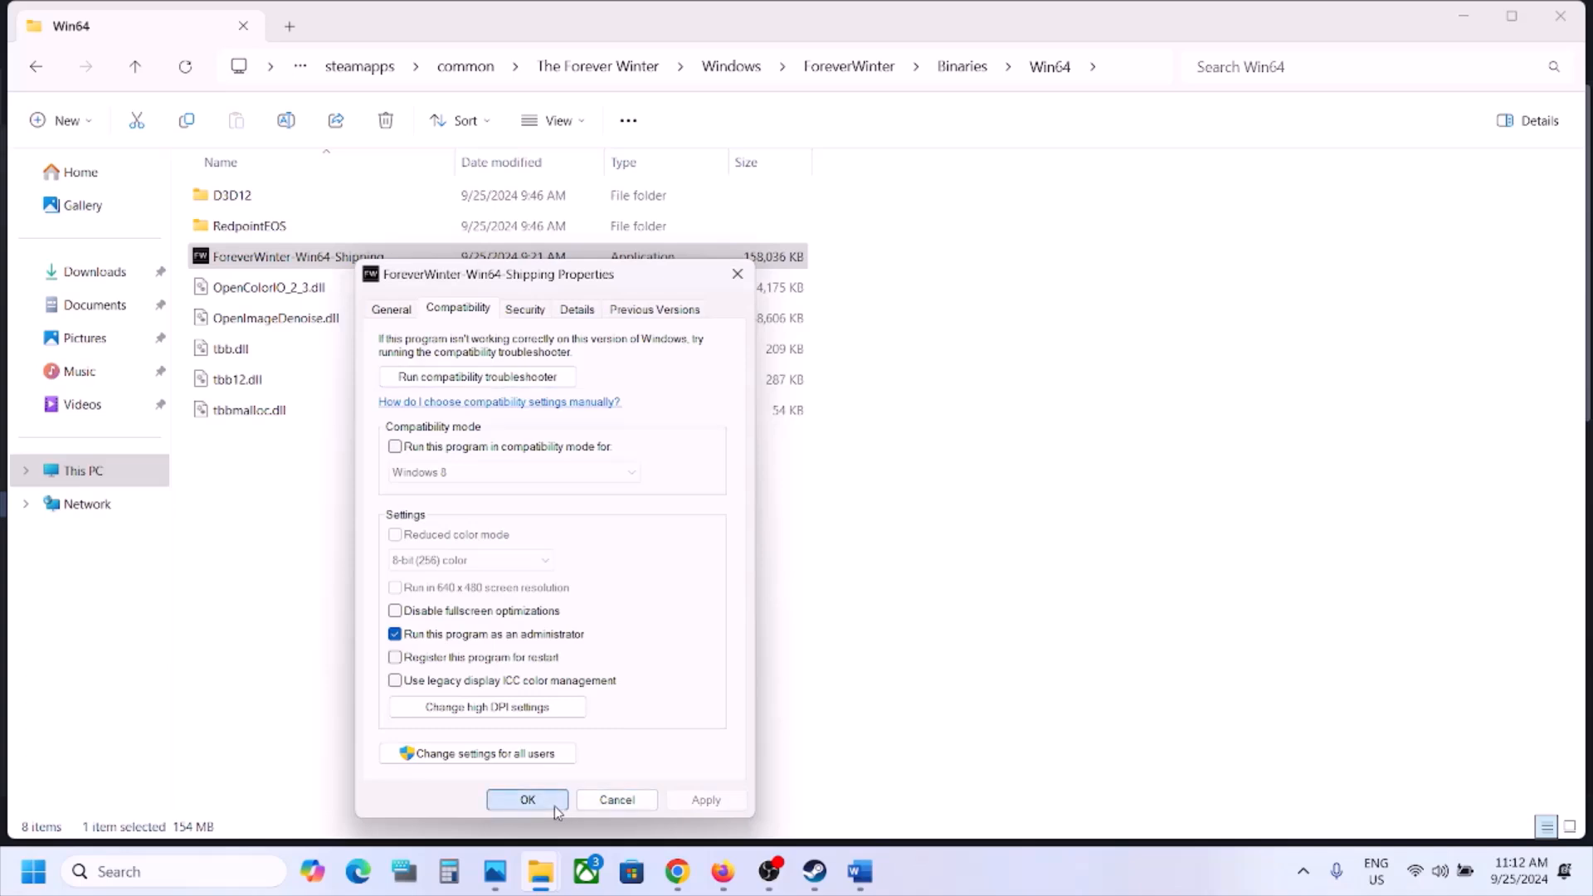
{"action": "left_click", "coordinate": [531, 802]}
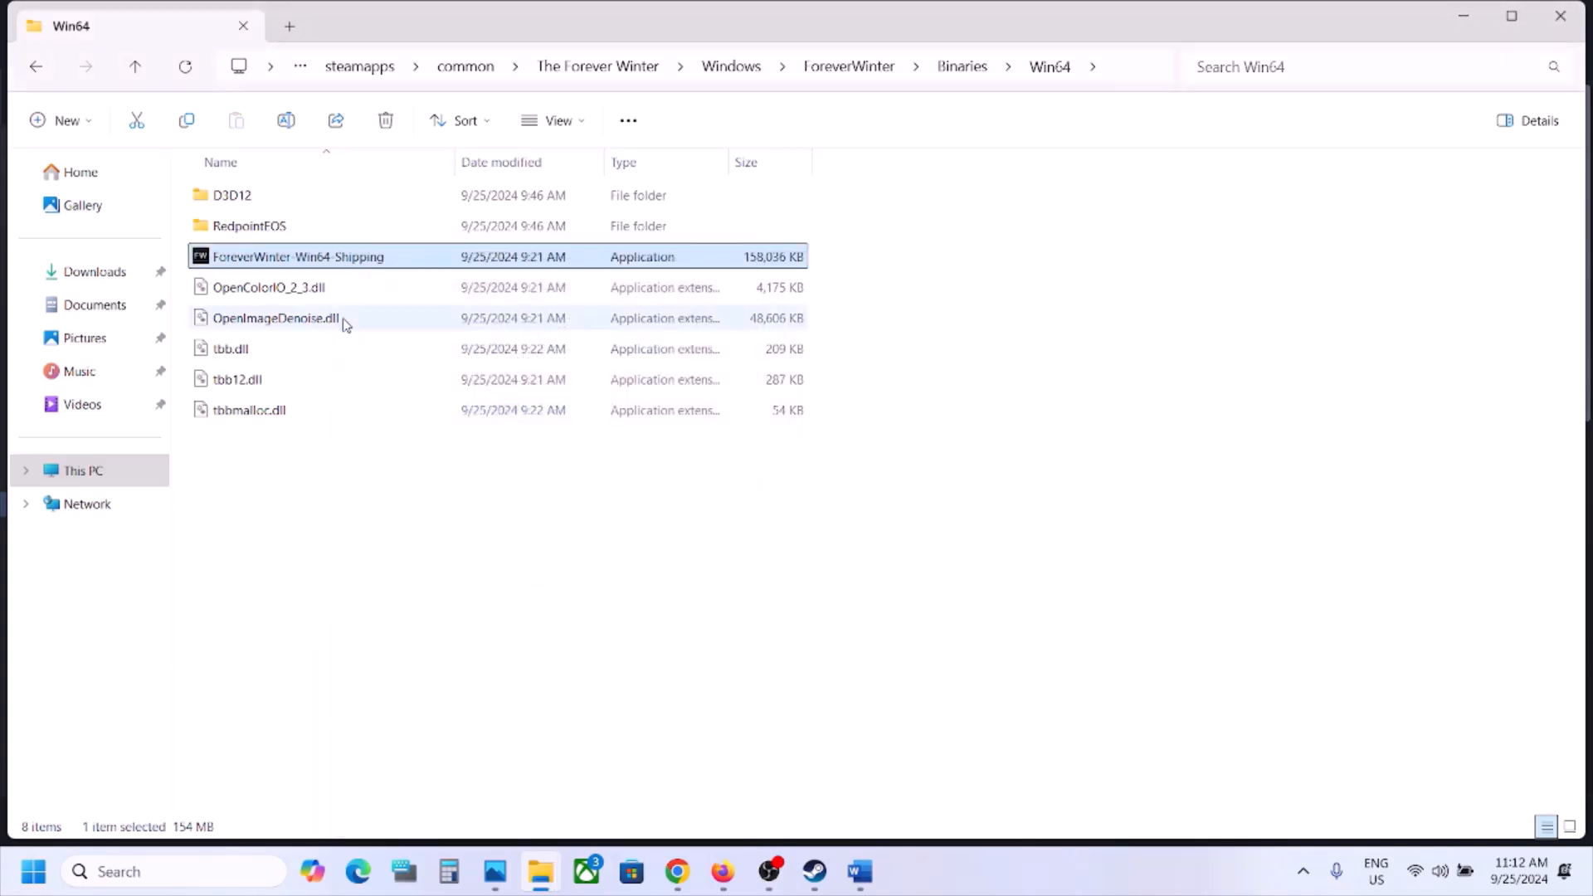
Enable compatibility mode for Windows 8 on the ForeverWinter-Win64-Shipping application and apply it.
{"action": "right_click", "coordinate": [330, 260]}
{"action": "left_click", "coordinate": [448, 542]}
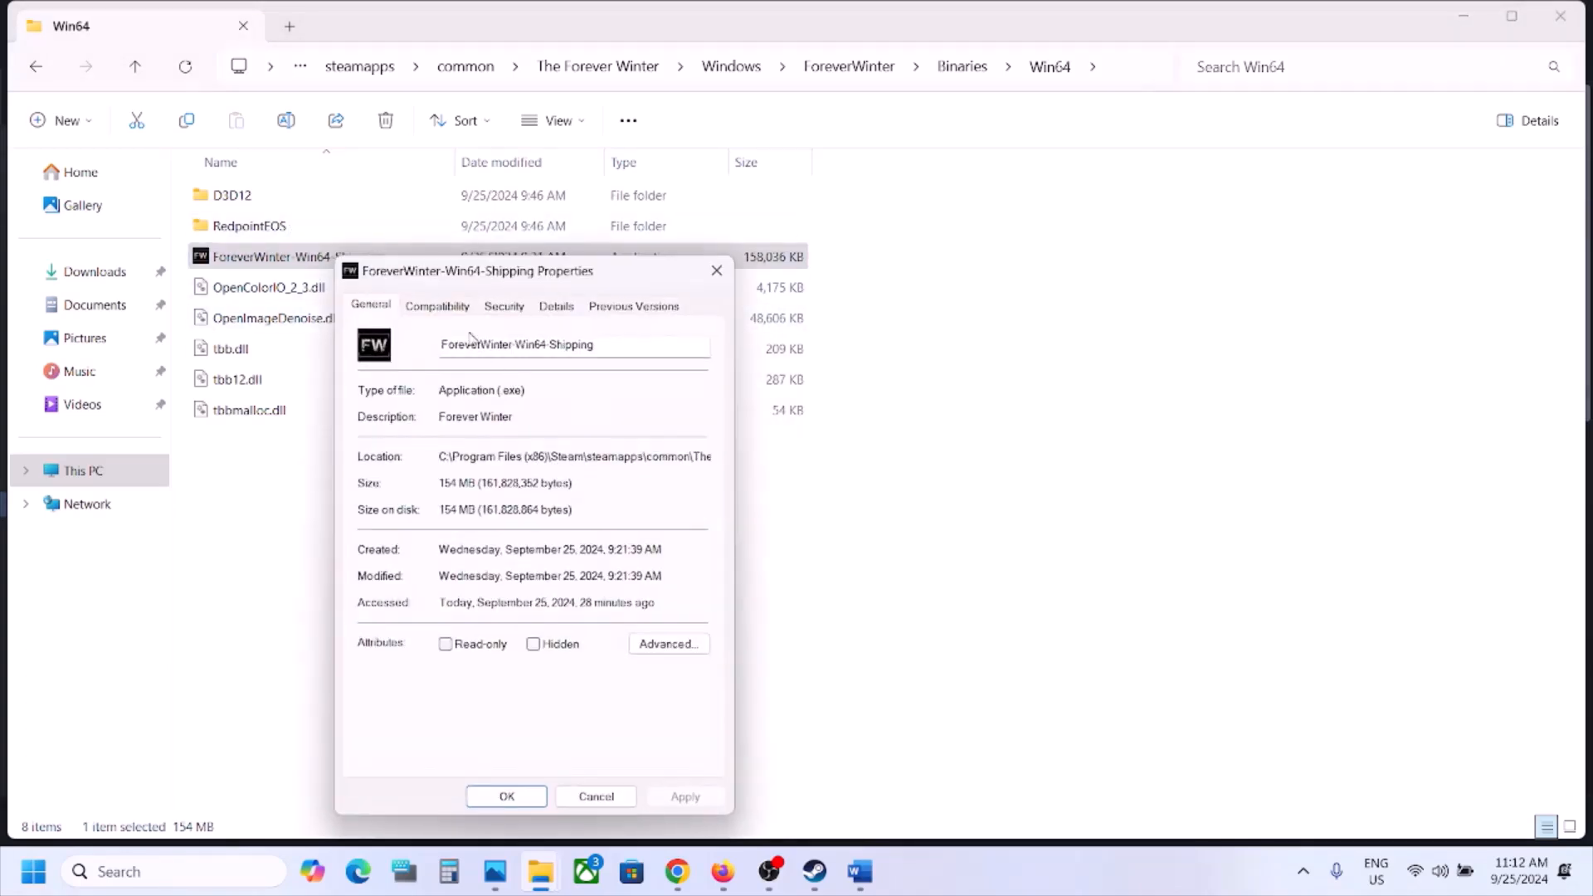
{"action": "left_click", "coordinate": [449, 308]}
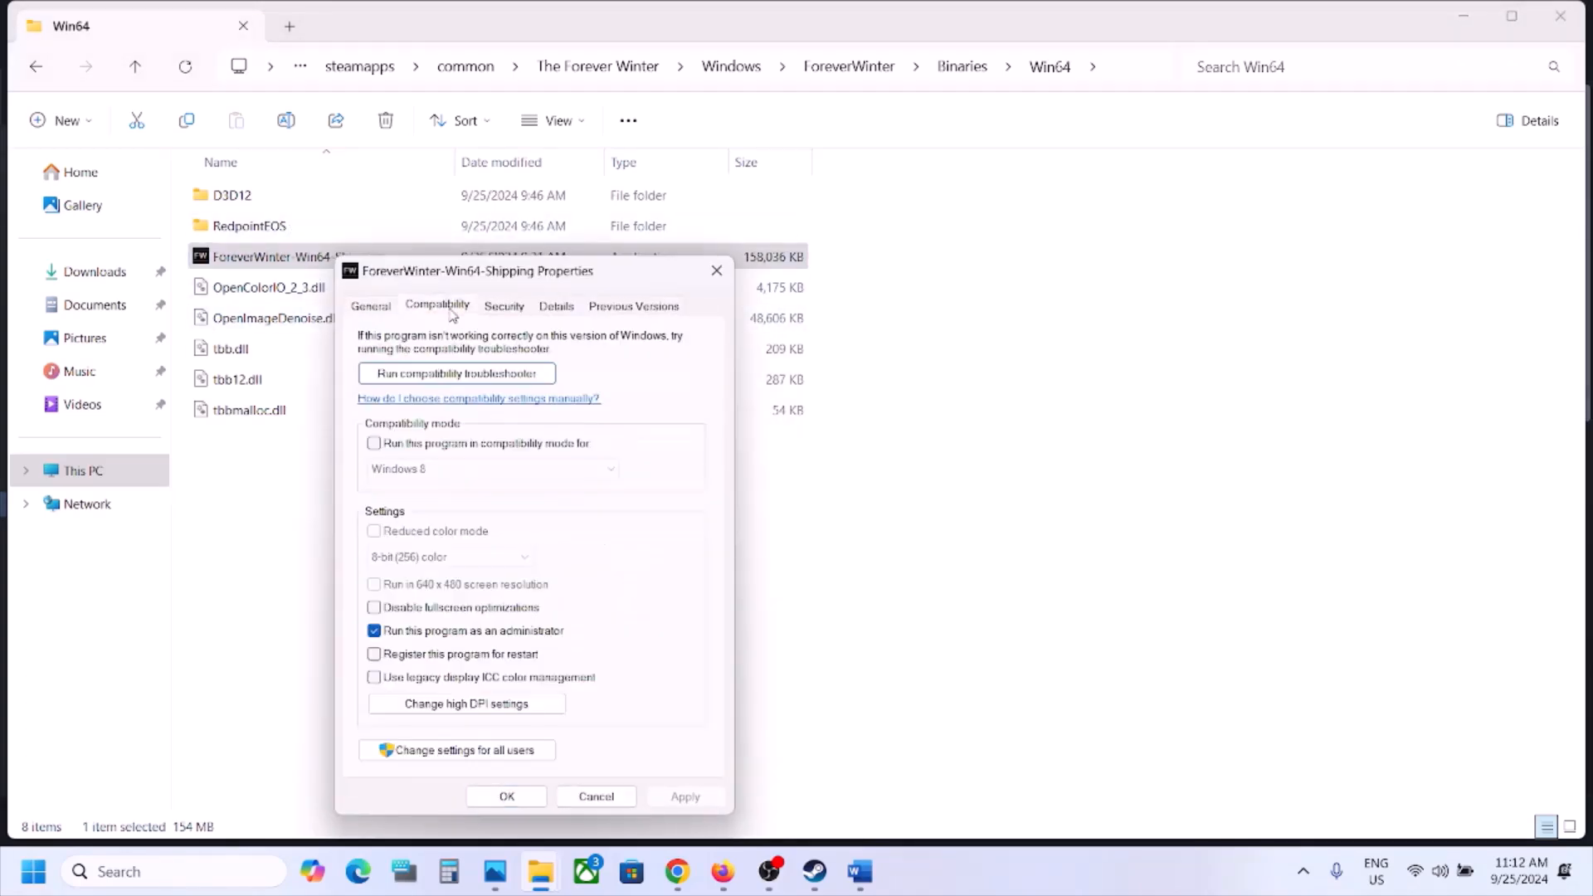
{"action": "left_click", "coordinate": [374, 444]}
{"action": "left_click", "coordinate": [671, 797]}
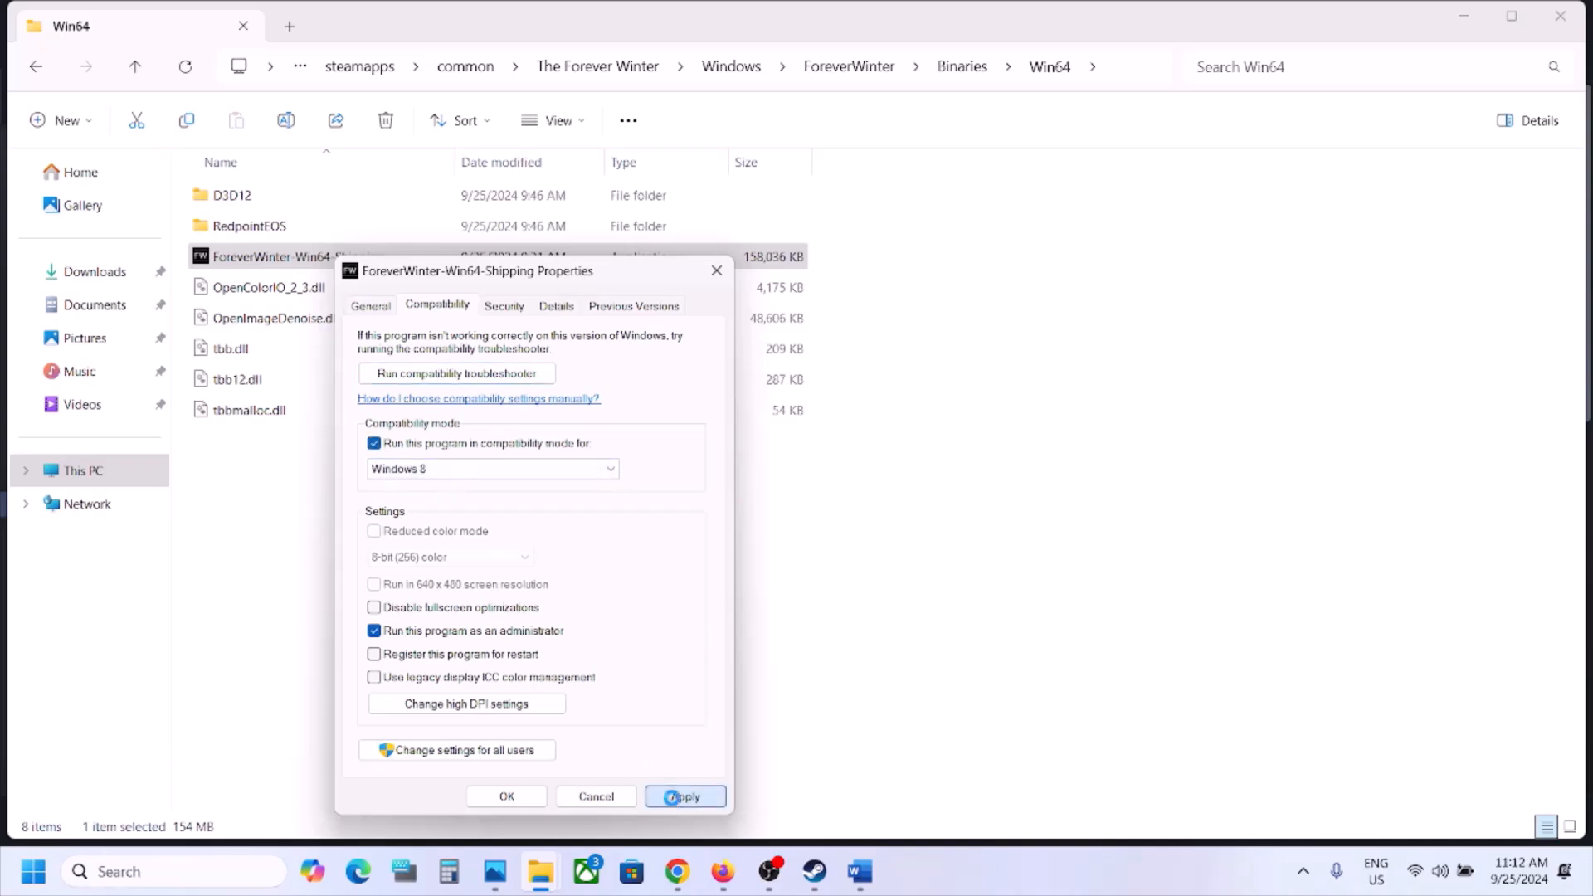
{"action": "left_click", "coordinate": [521, 796]}
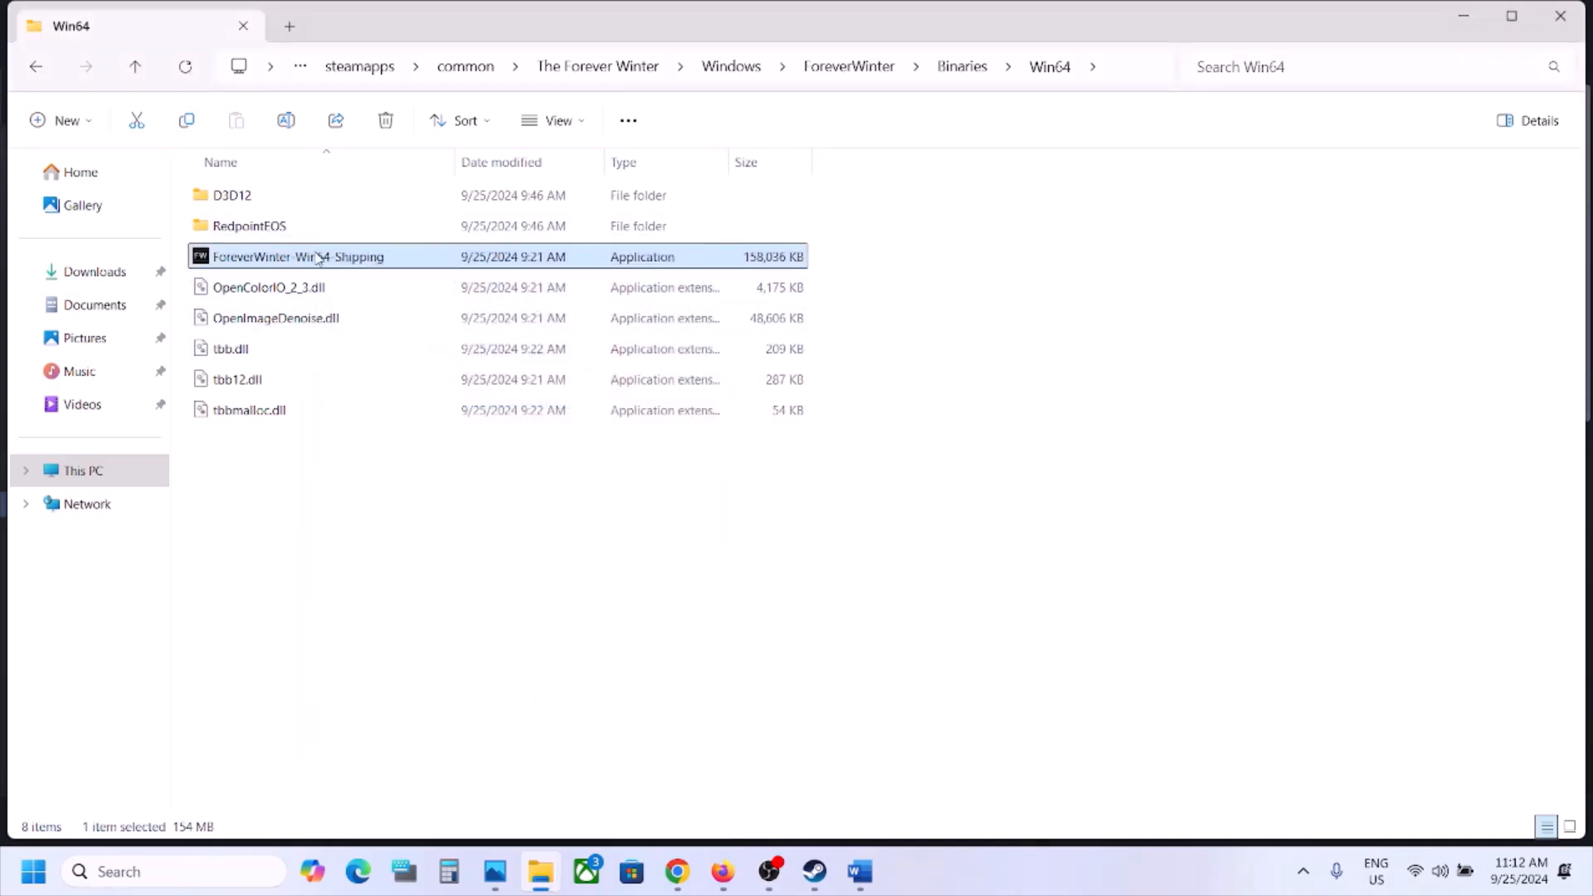
Change the compatibility mode of the ForeverWinter-Win64-Shipping application to Windows 7 and apply it.
{"action": "right_click", "coordinate": [319, 258]}
{"action": "left_click", "coordinate": [449, 547]}
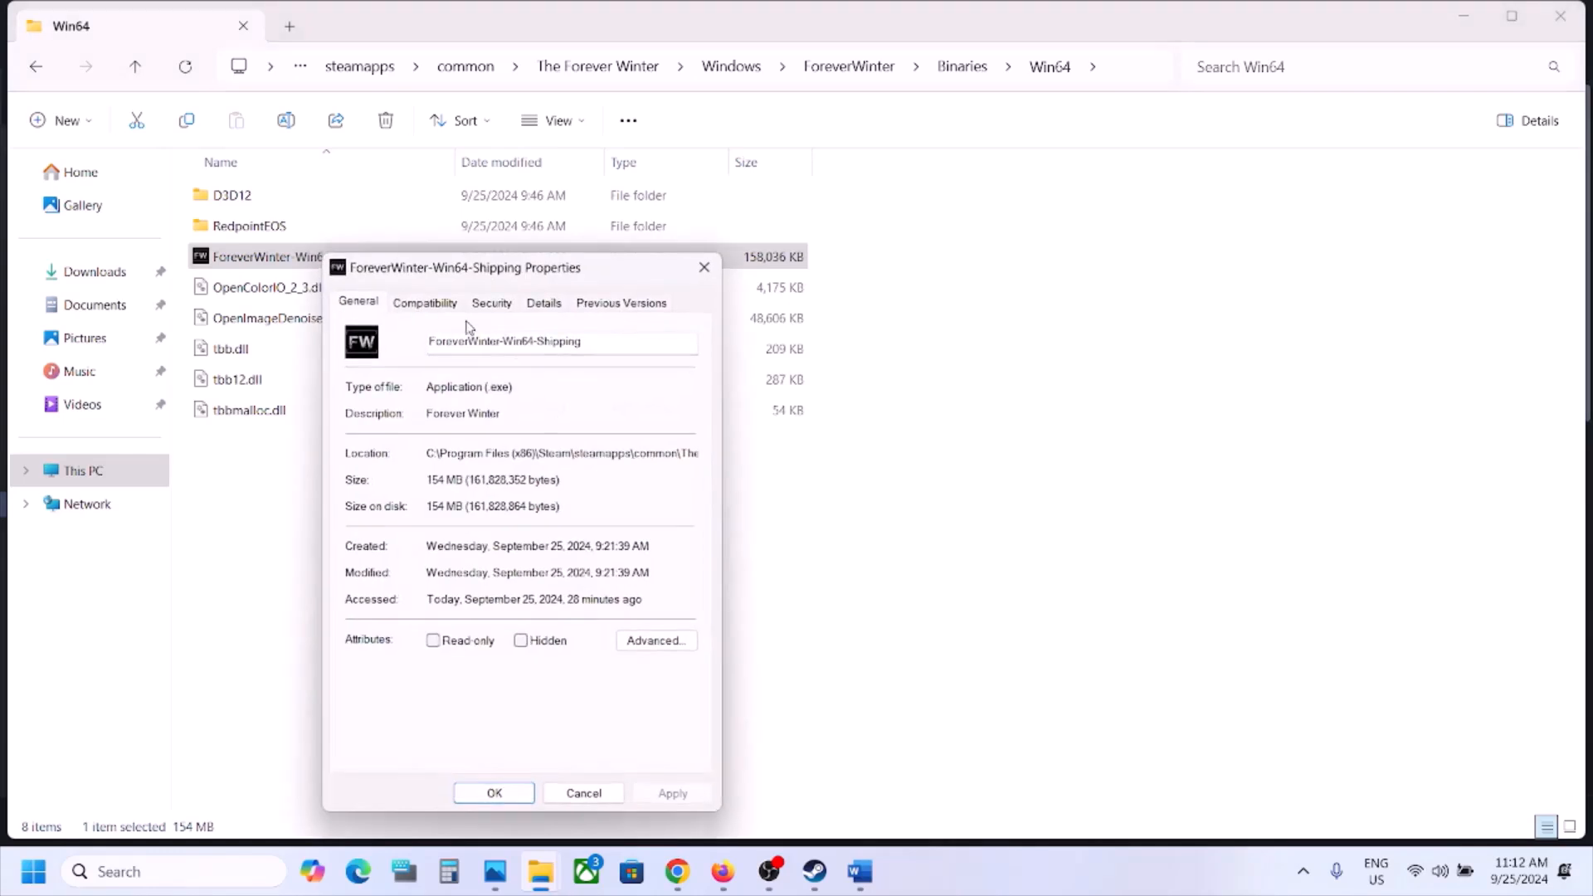
{"action": "left_click", "coordinate": [424, 304]}
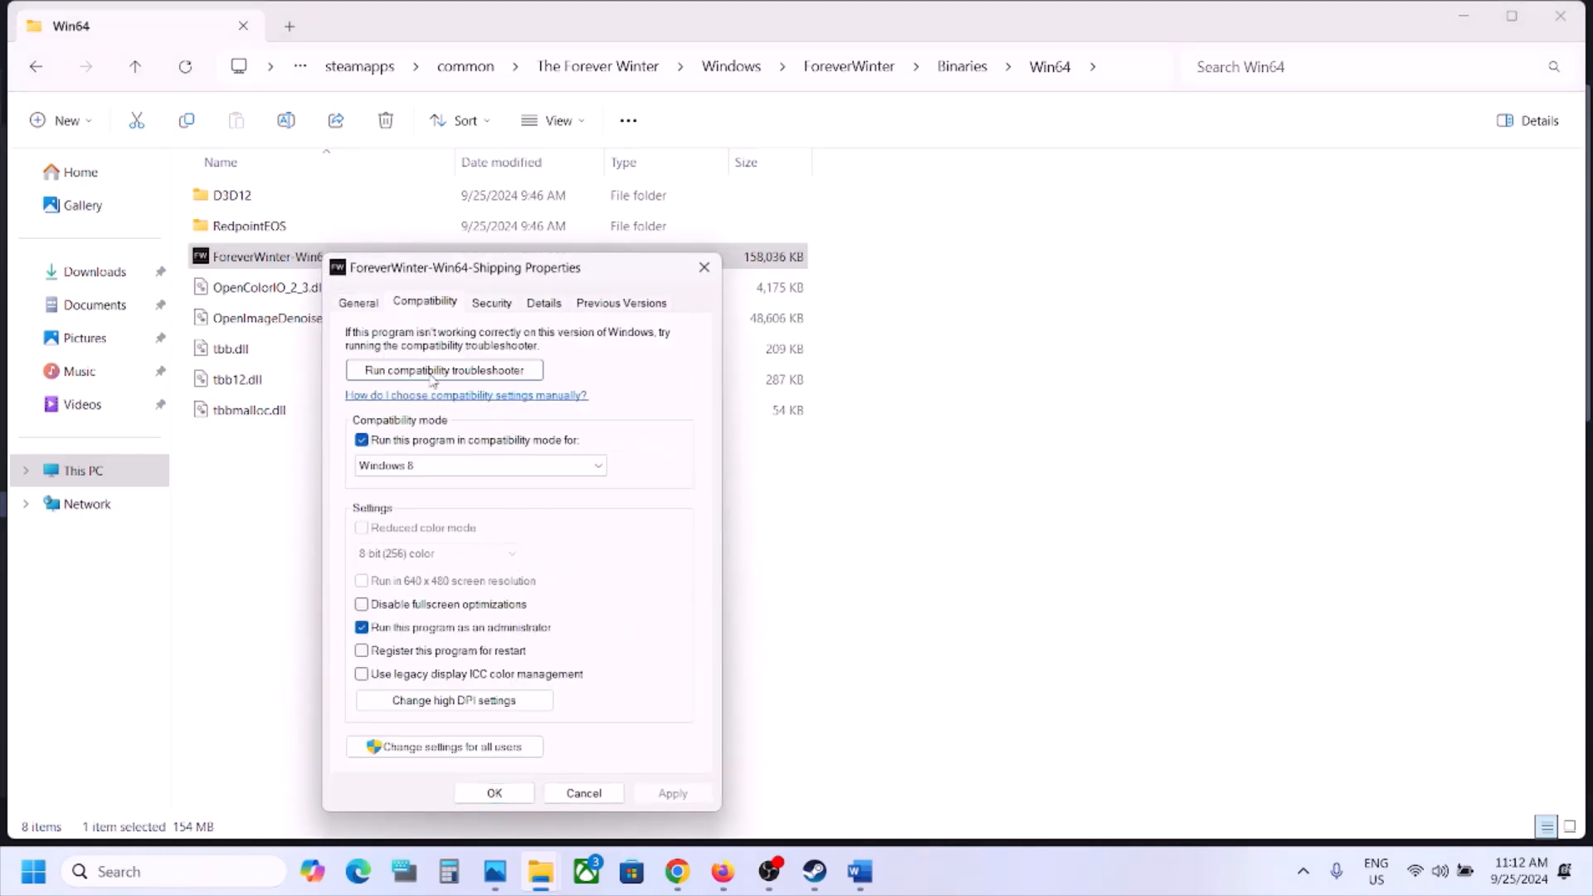
{"action": "left_click", "coordinate": [432, 466]}
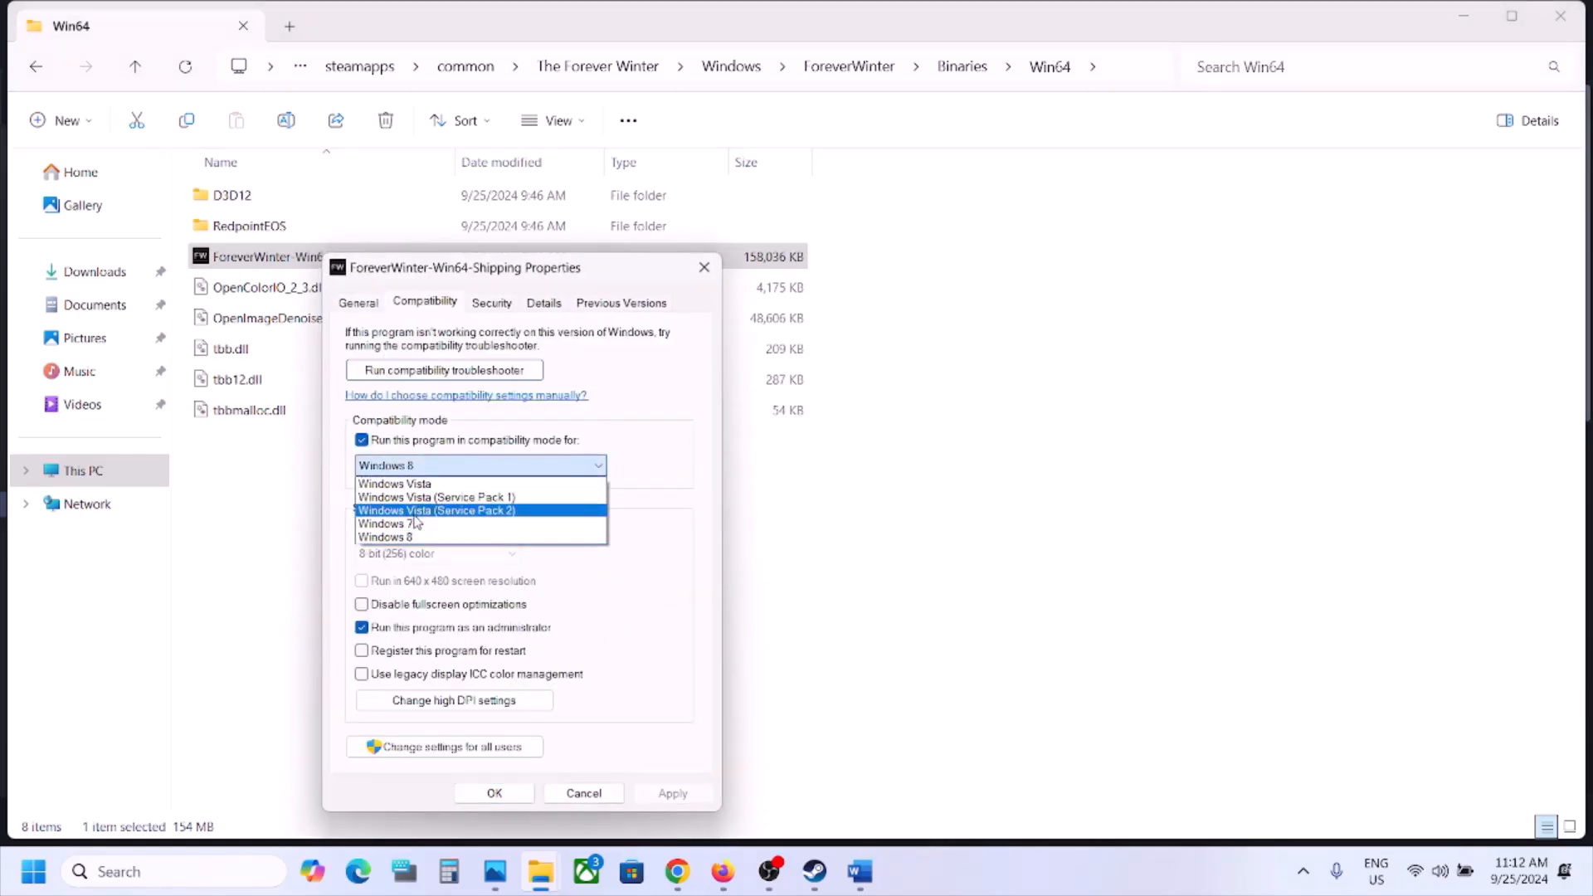
{"action": "left_click", "coordinate": [414, 523]}
{"action": "left_click", "coordinate": [669, 793]}
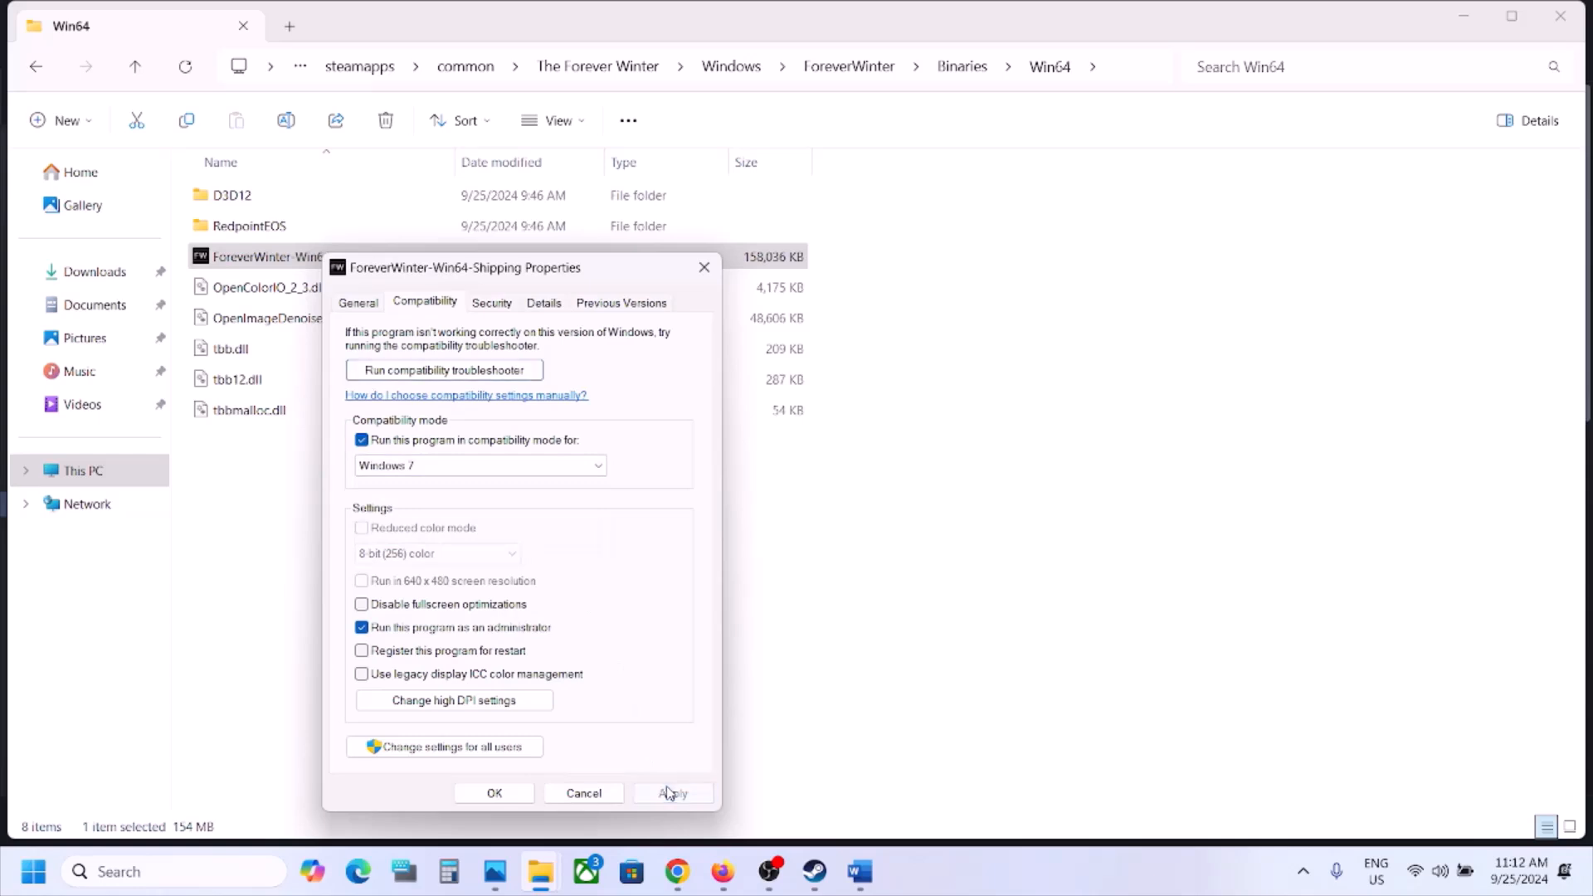
{"action": "left_click", "coordinate": [496, 793]}
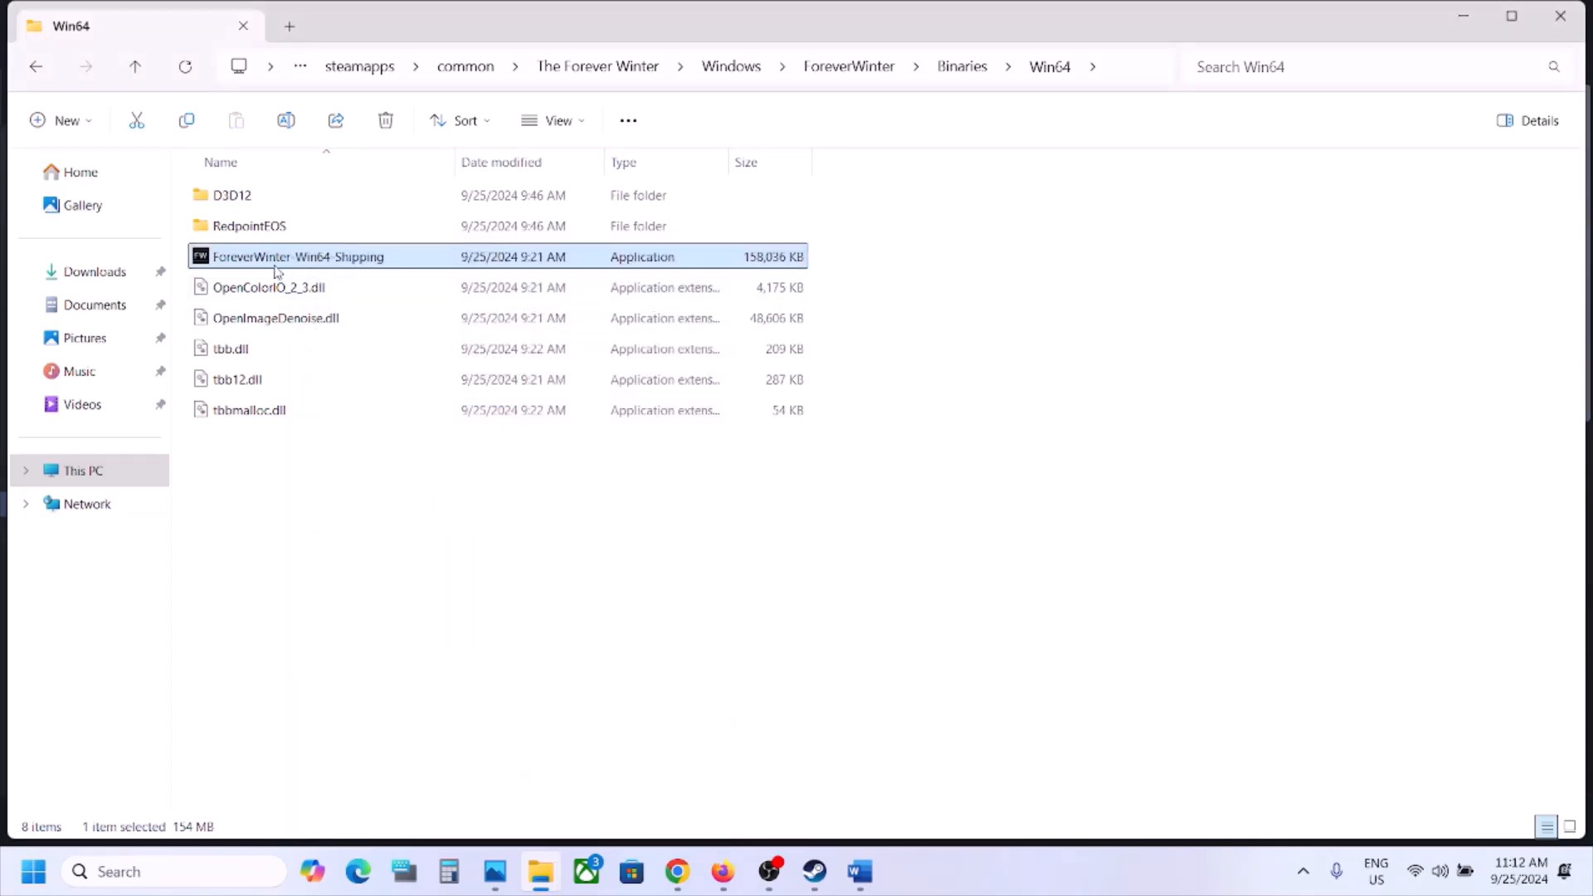
Disable fullscreen optimizations for the ForeverWinter-Win64-Shipping application and apply the change.
{"action": "right_click", "coordinate": [276, 271]}
{"action": "left_click", "coordinate": [386, 547]}
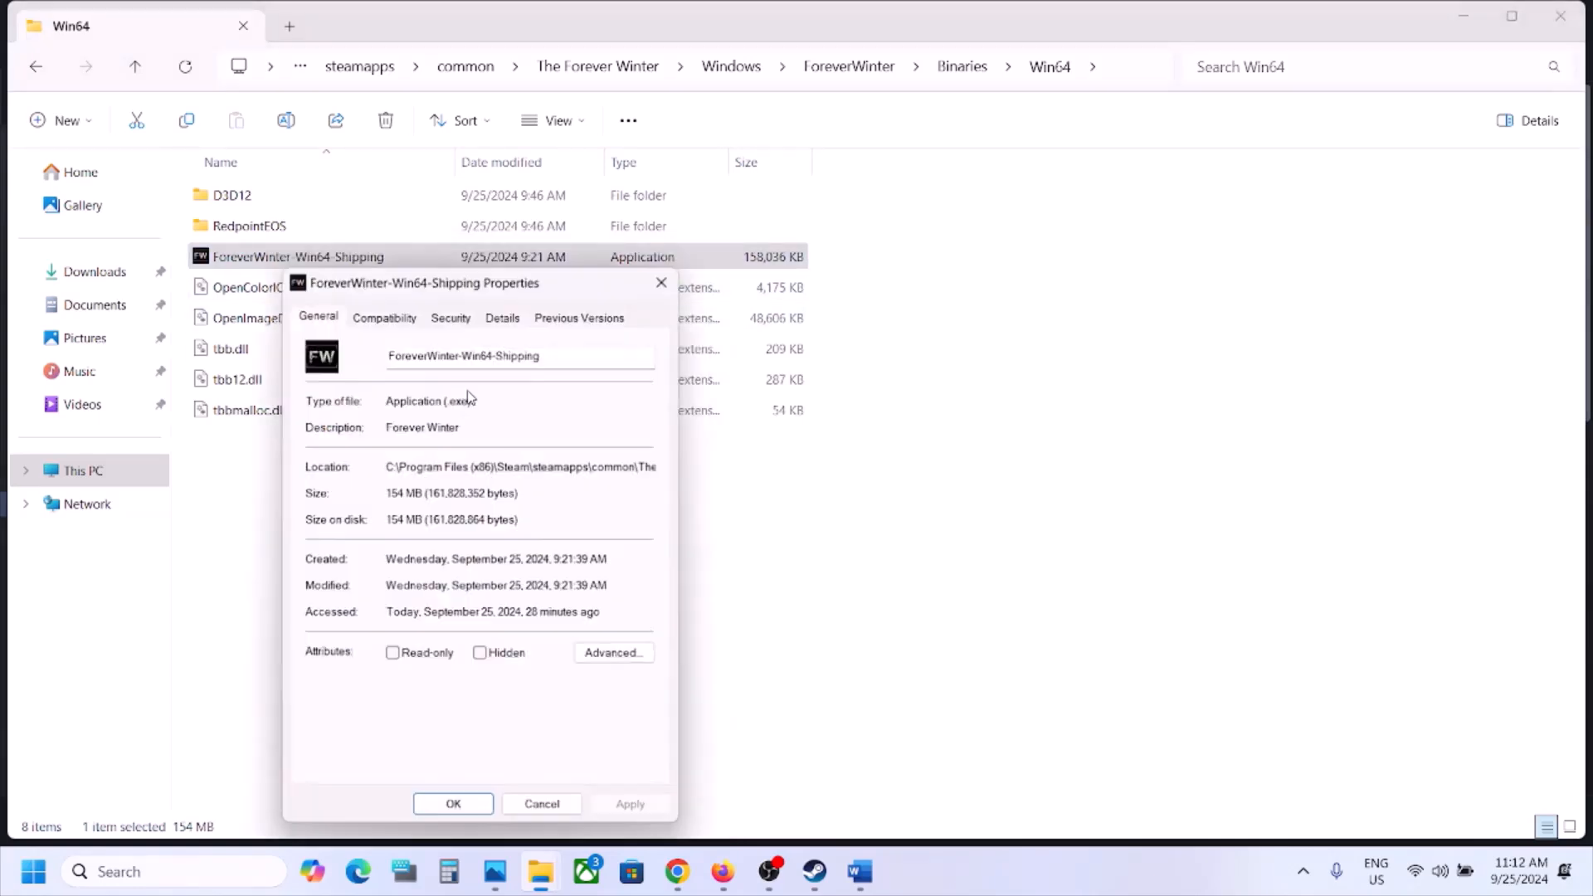
{"action": "left_click", "coordinate": [397, 317]}
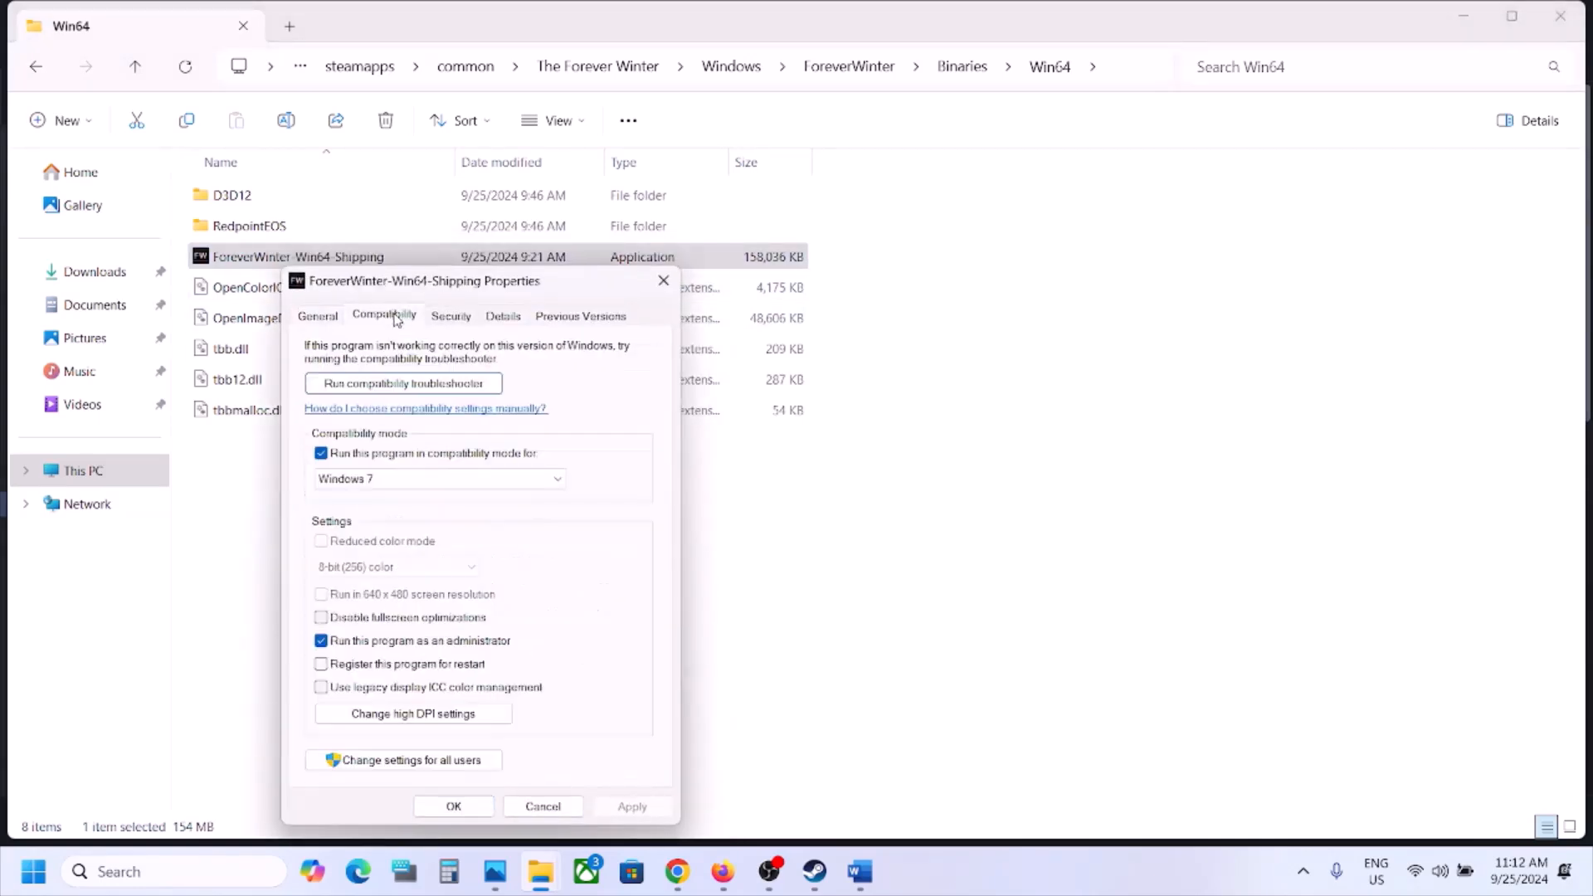
{"action": "left_click", "coordinate": [322, 621]}
{"action": "left_click", "coordinate": [630, 806]}
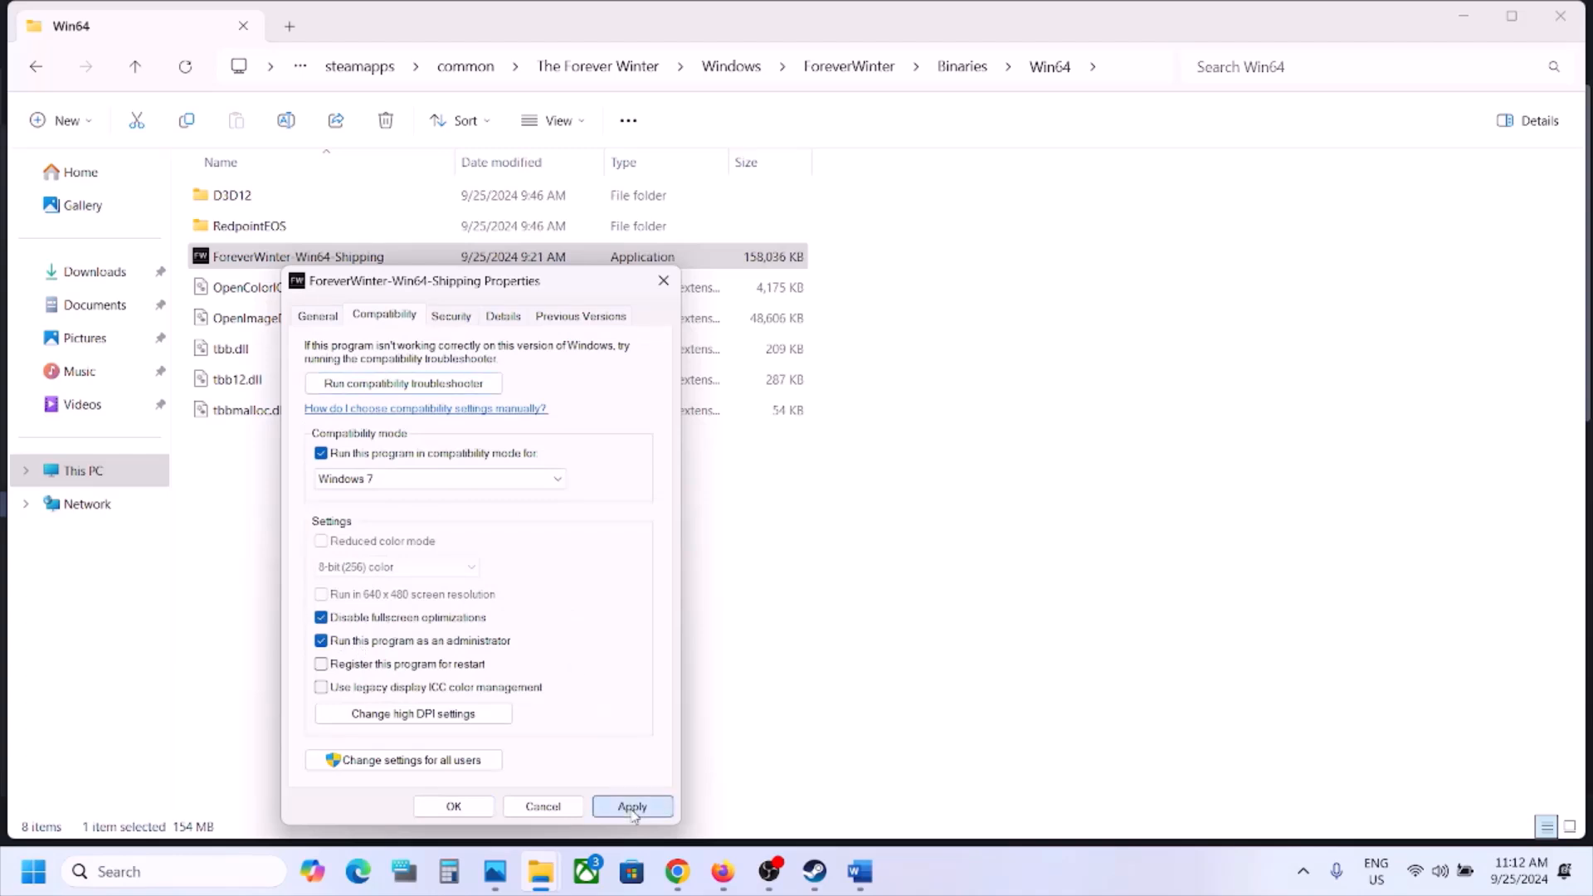
{"action": "left_click", "coordinate": [463, 805]}
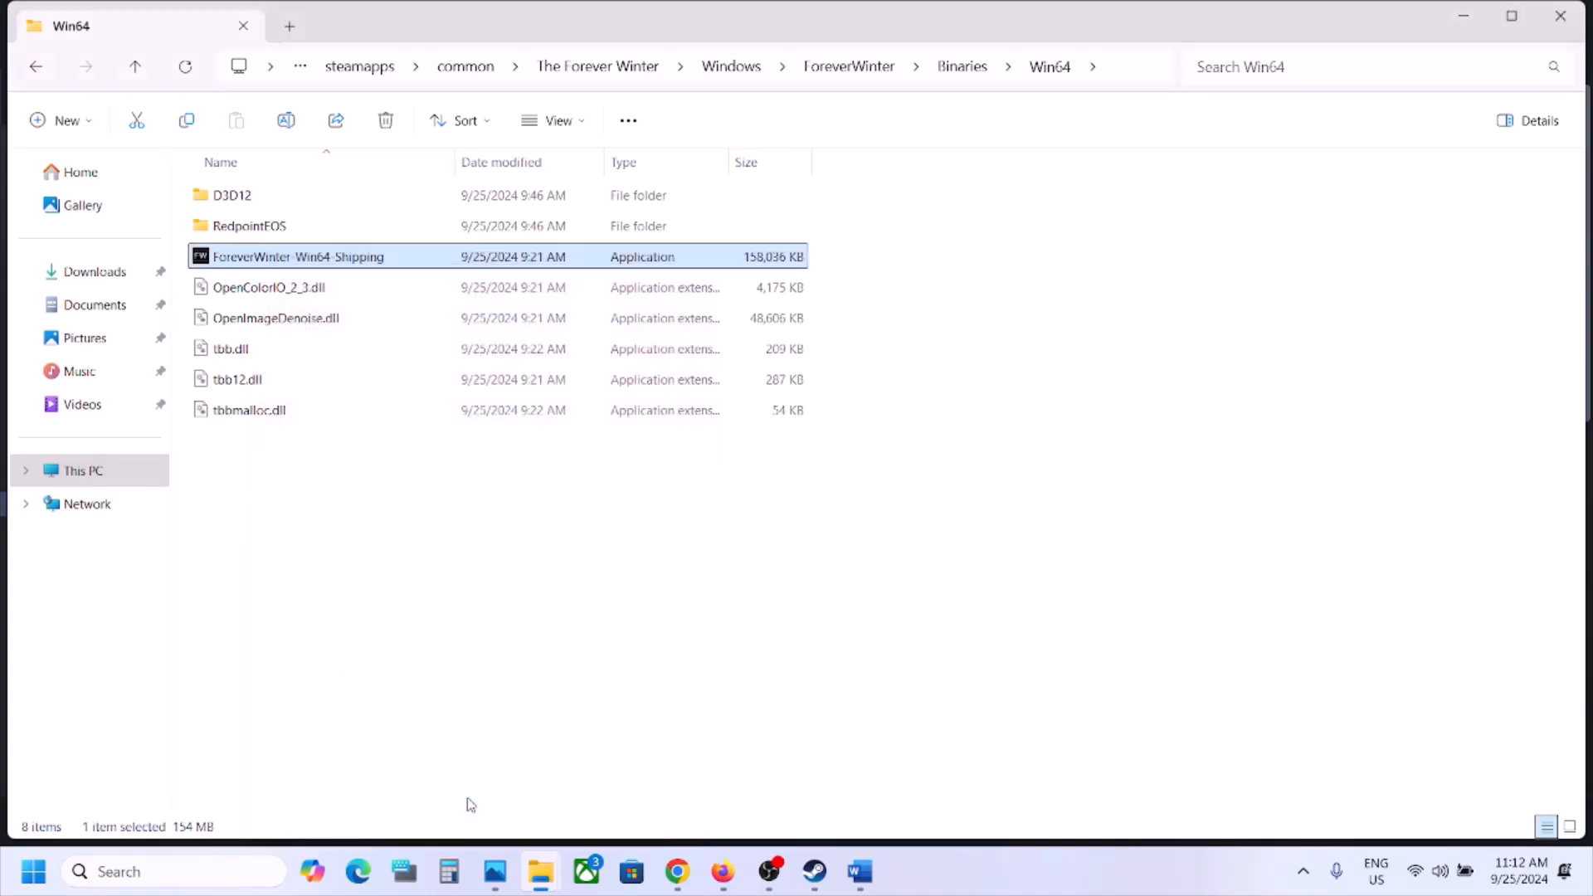
Turn off compatibility mode, Disable fullscreen optimizations and Run this program as an administrator for ForeverWinter-Win64-Shipping, and apply the changes.
{"action": "right_click", "coordinate": [339, 266]}
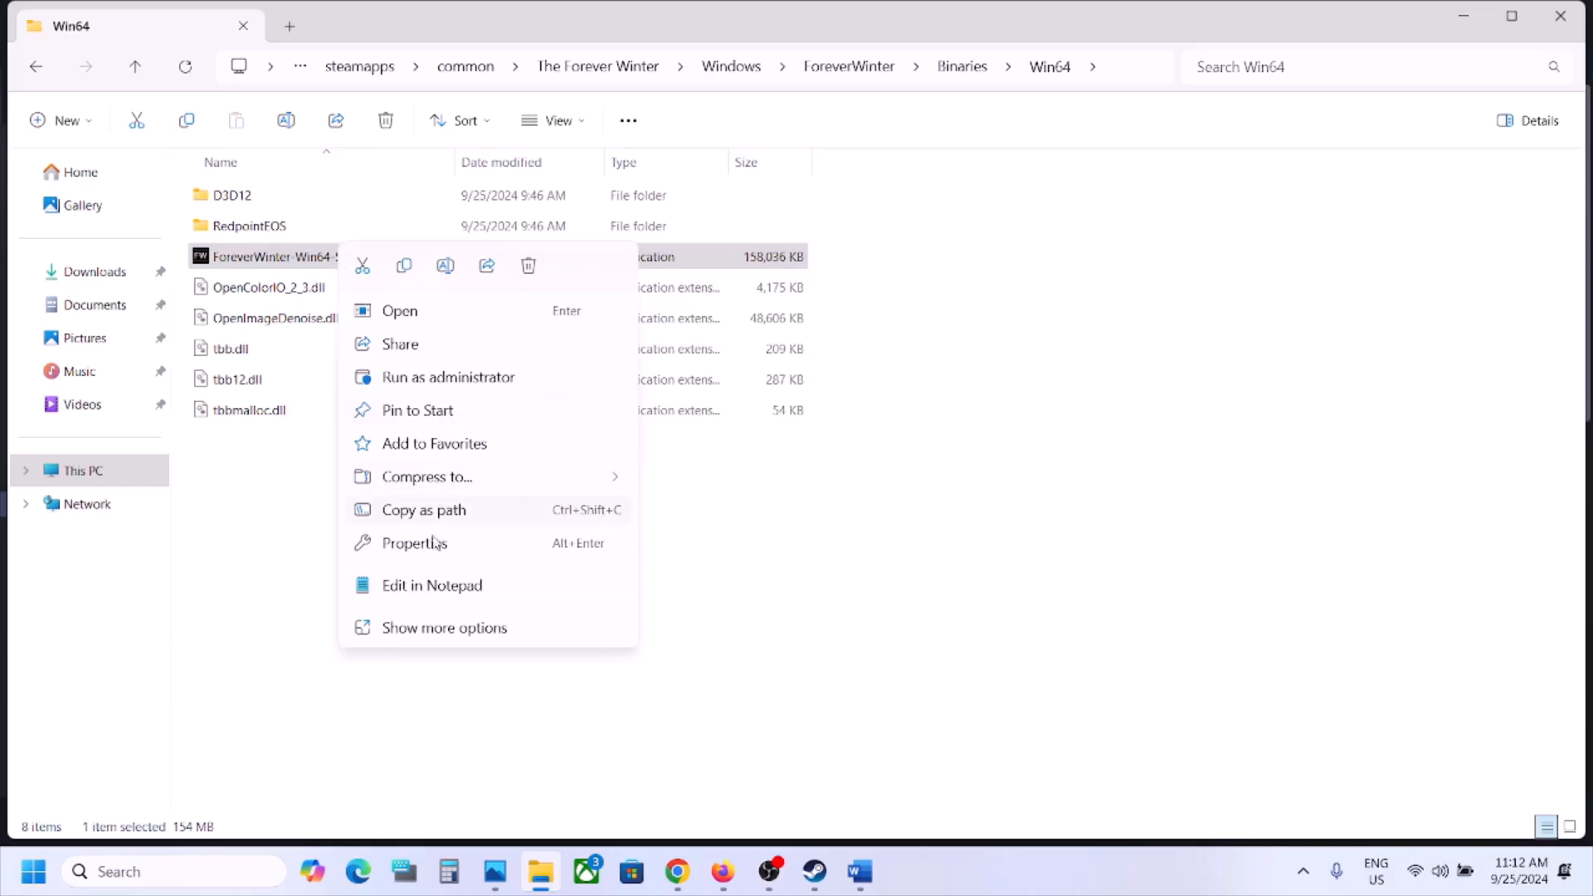
{"action": "left_click", "coordinate": [431, 543]}
{"action": "left_click", "coordinate": [446, 311]}
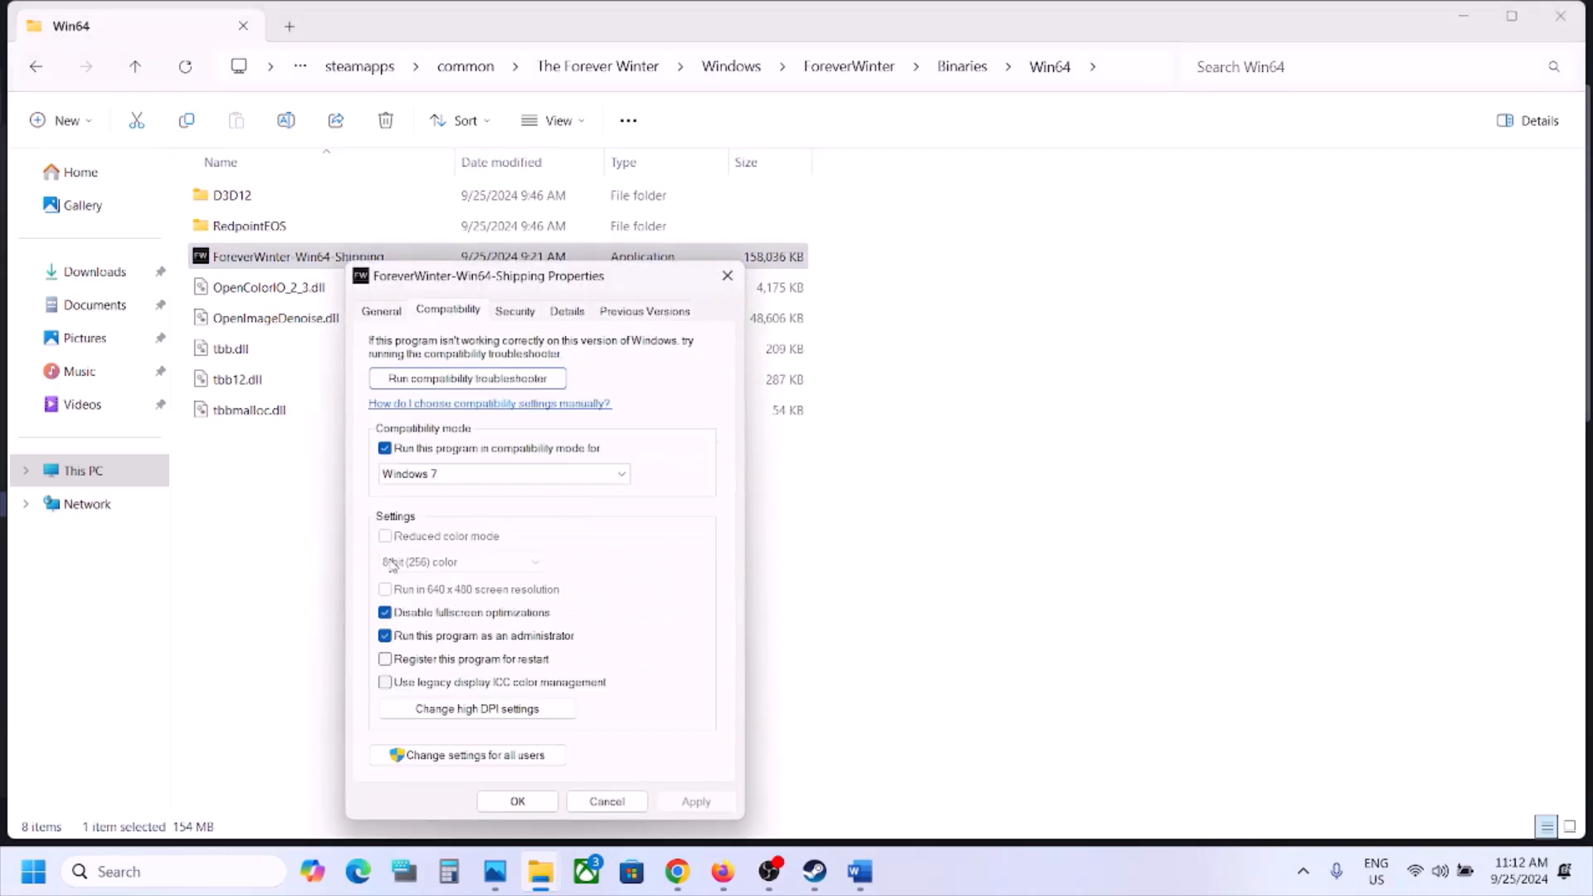
{"action": "left_click", "coordinate": [384, 449]}
{"action": "left_click", "coordinate": [384, 612]}
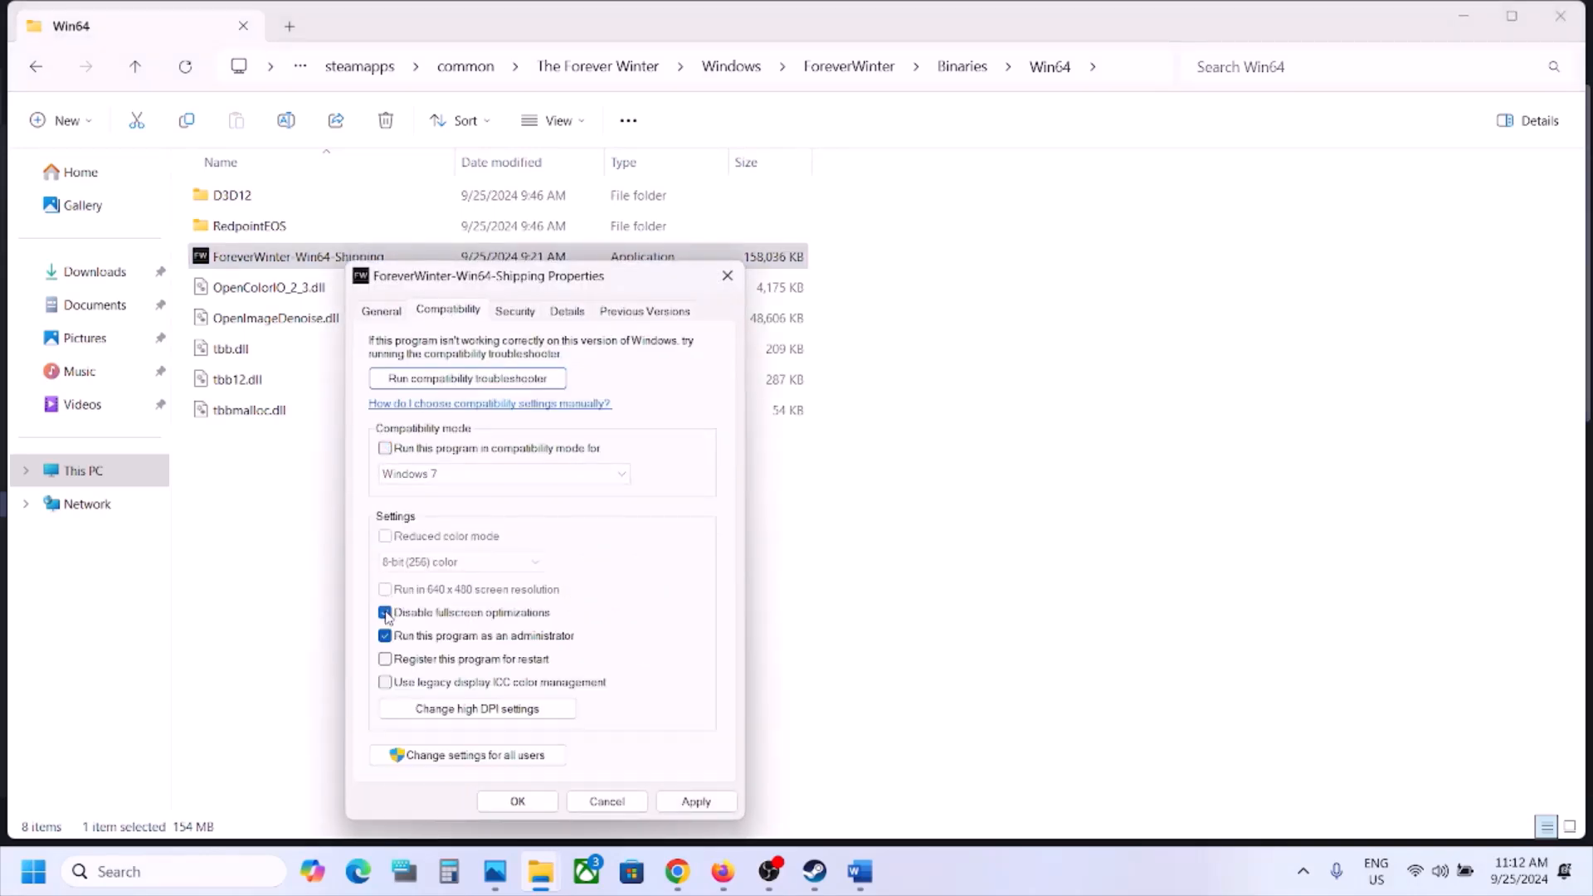
{"action": "left_click", "coordinate": [384, 635]}
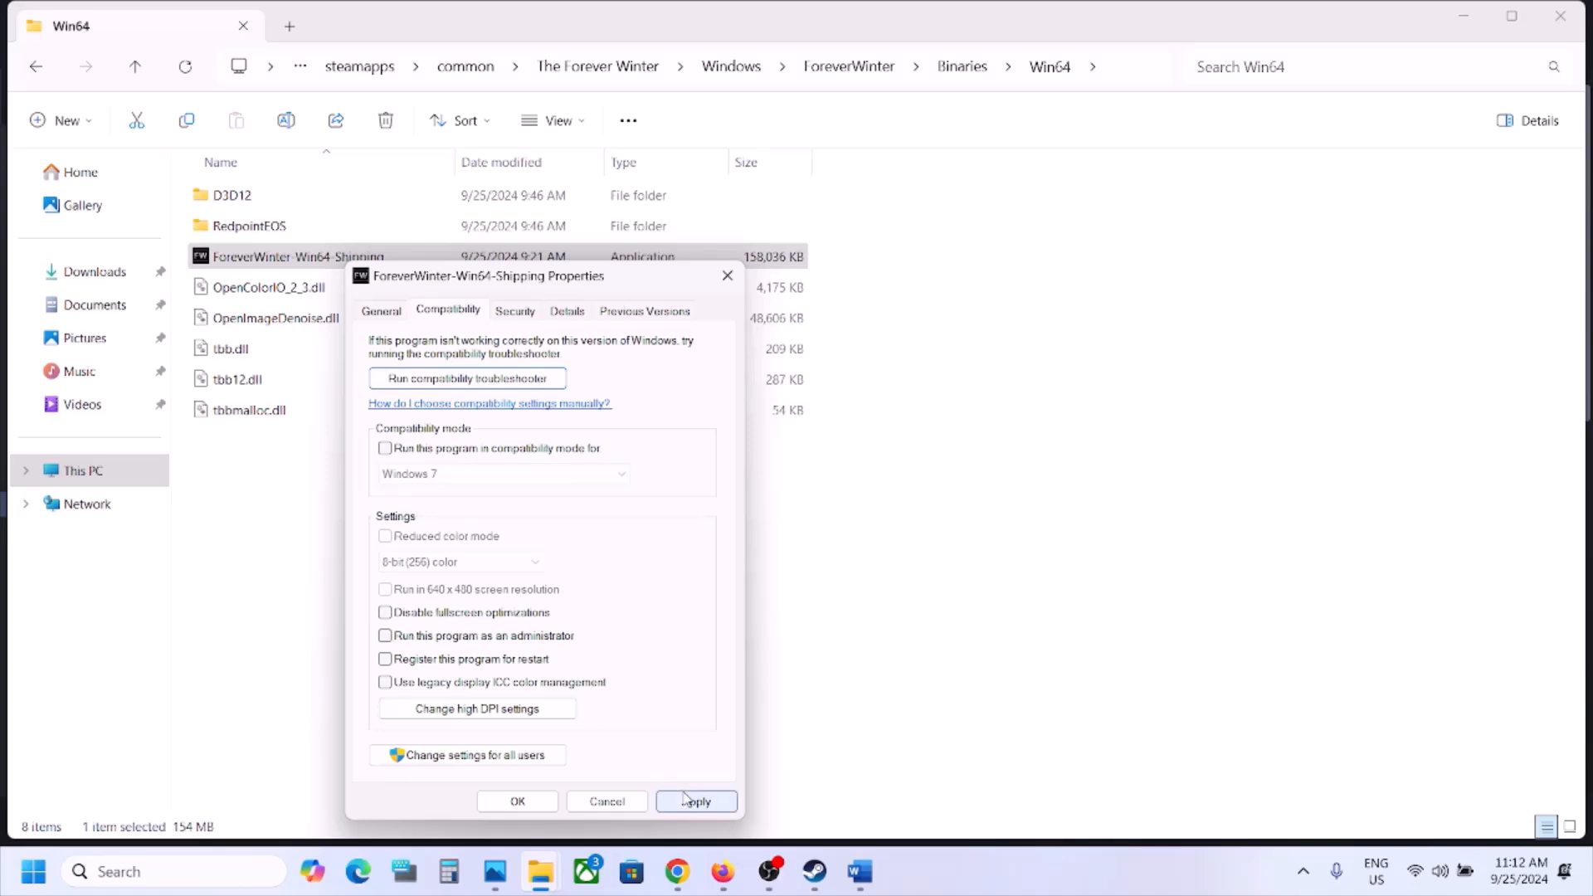
{"action": "left_click", "coordinate": [696, 801]}
{"action": "left_click", "coordinate": [529, 801]}
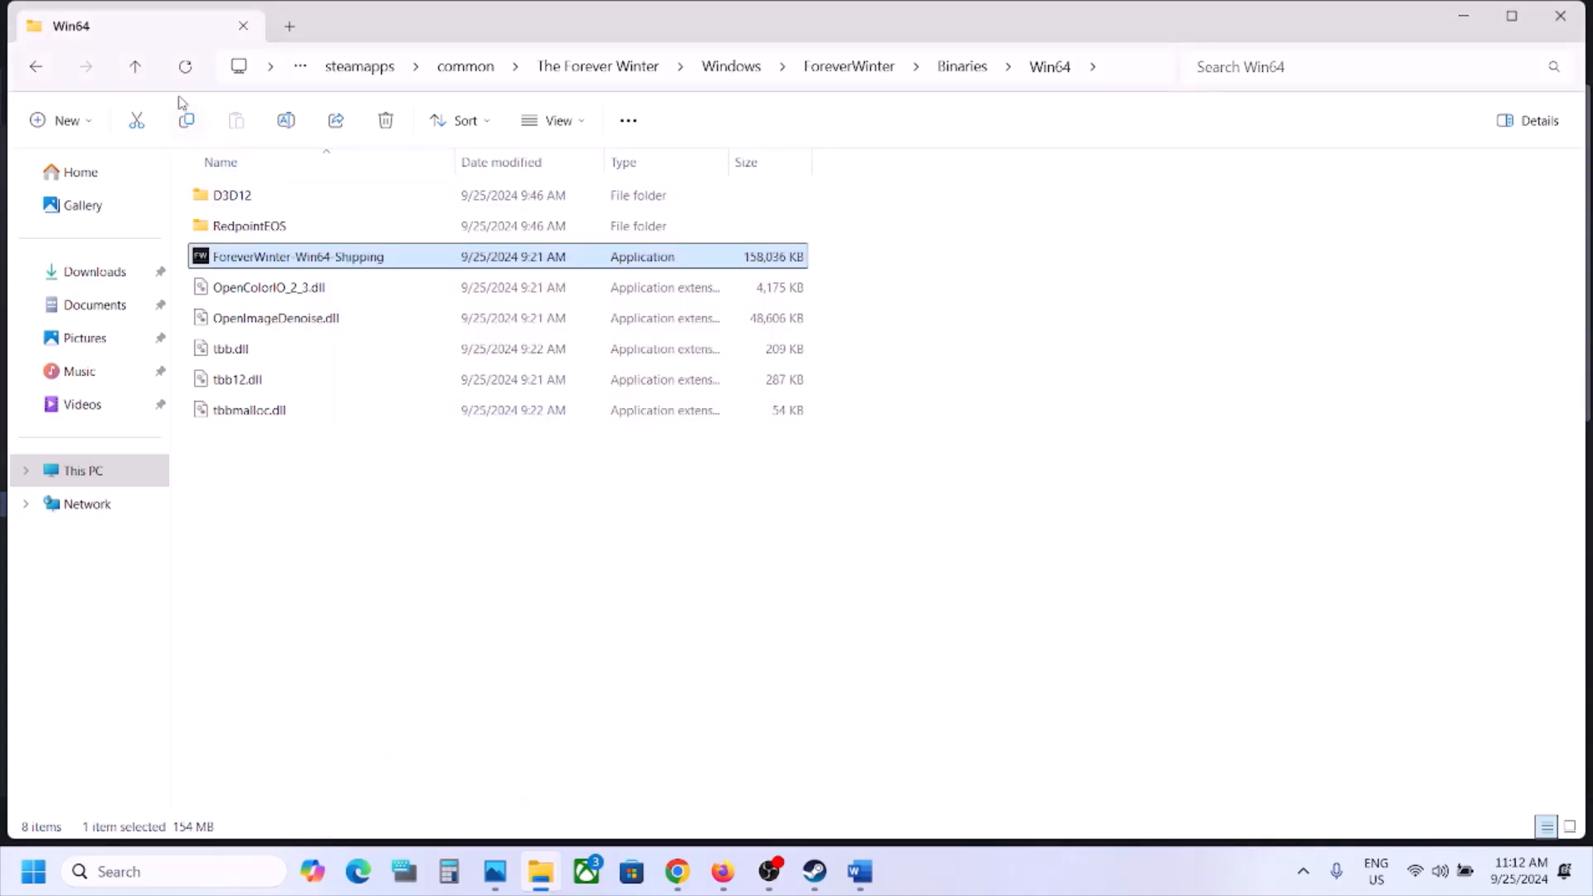
Go back up to the game's Windows folder and select the ForeverWinter application.
{"action": "left_click", "coordinate": [135, 68]}
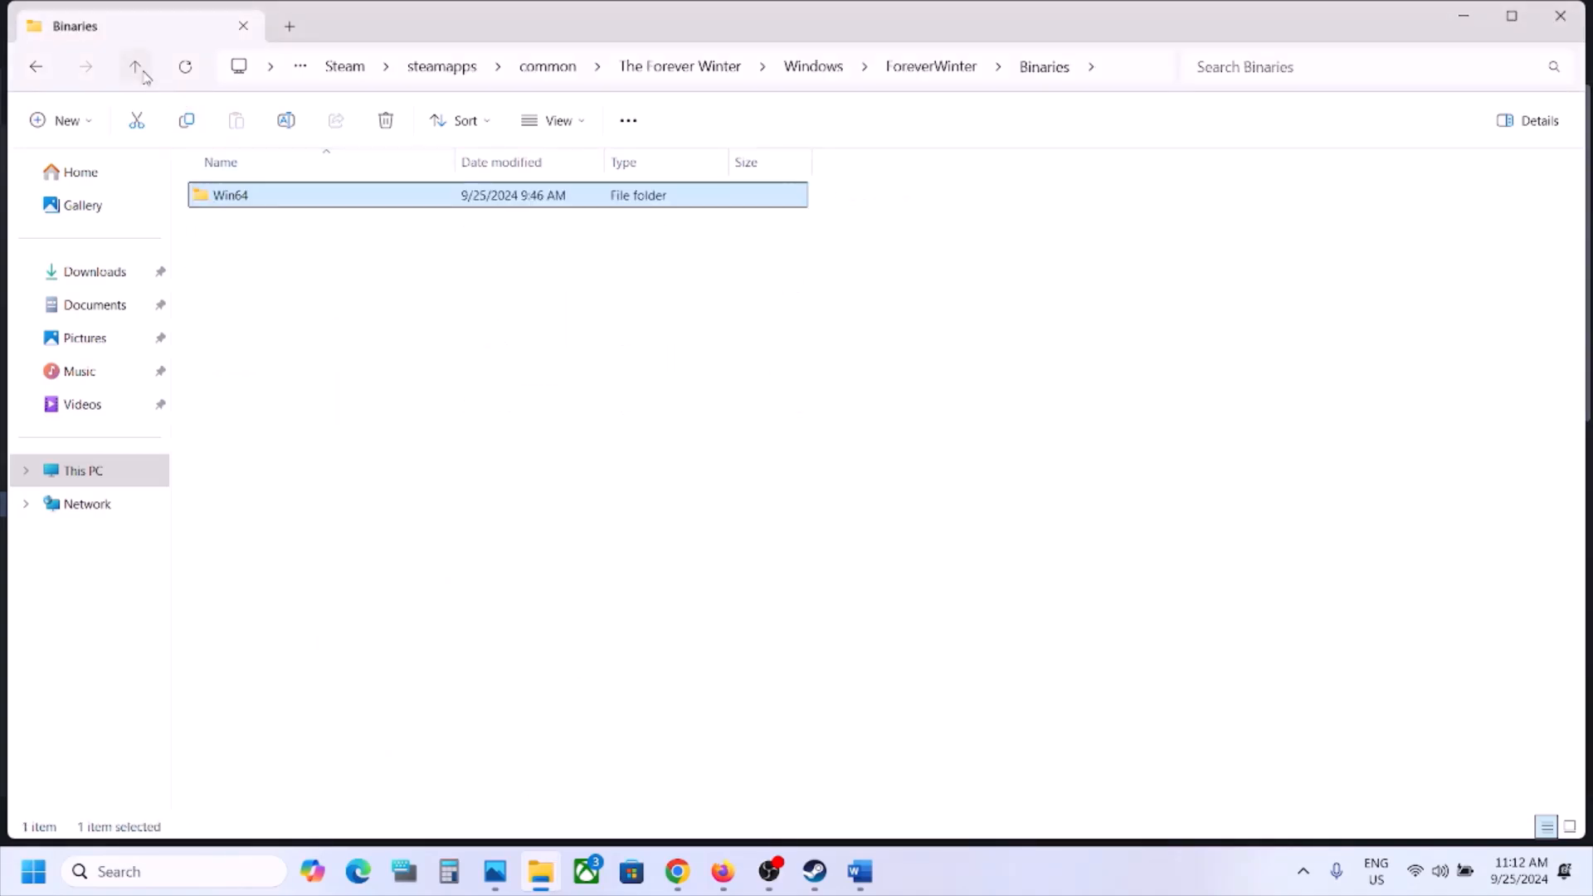
{"action": "left_click", "coordinate": [136, 68]}
{"action": "left_click", "coordinate": [137, 70]}
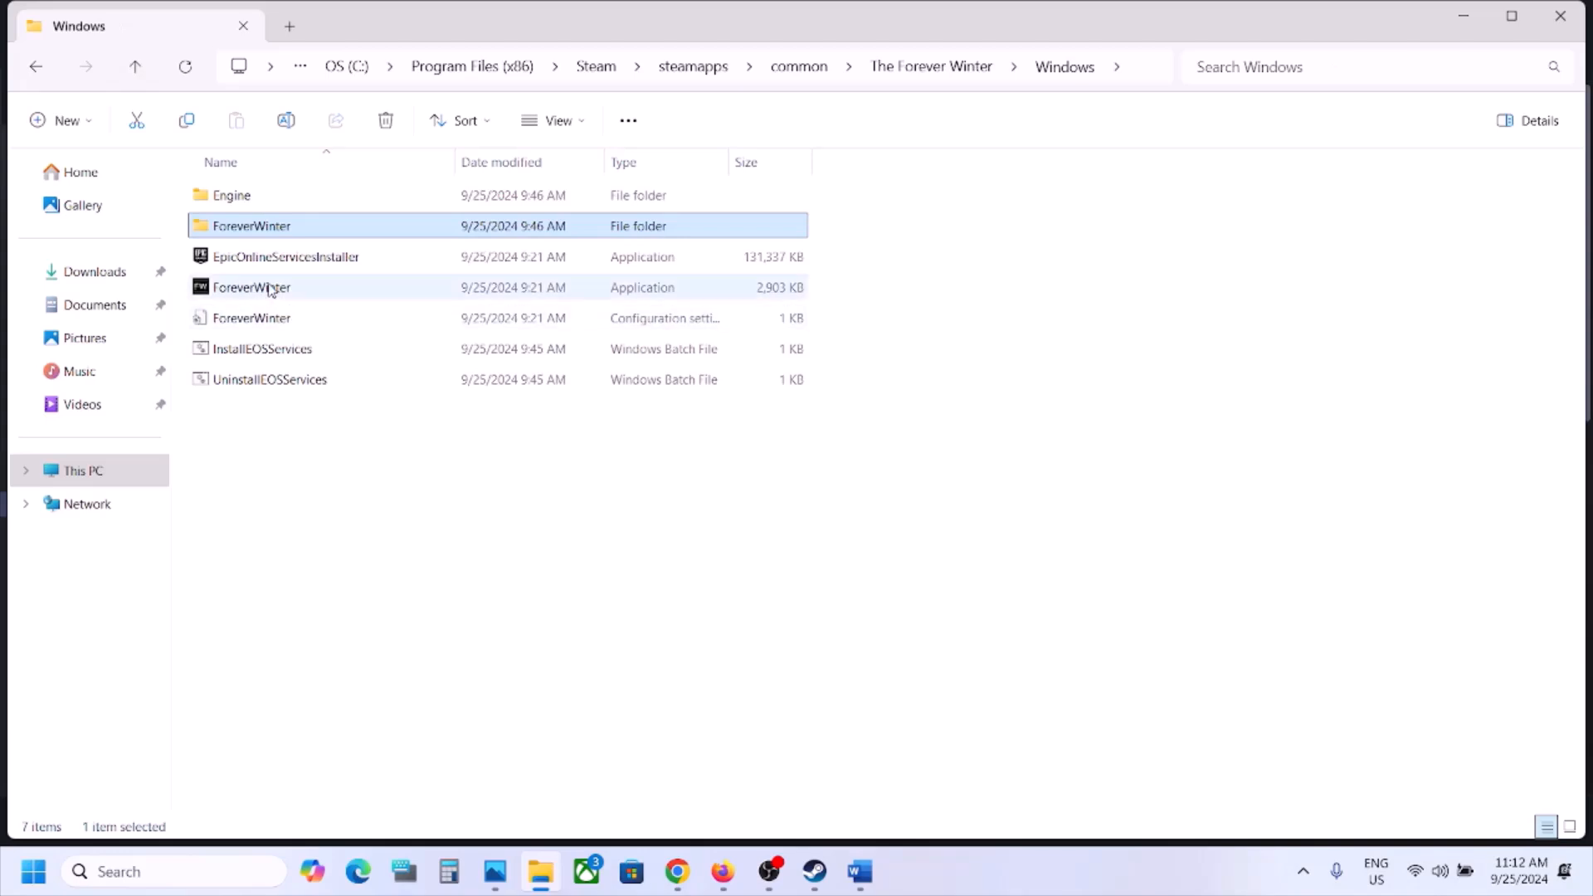
{"action": "left_click", "coordinate": [271, 288]}
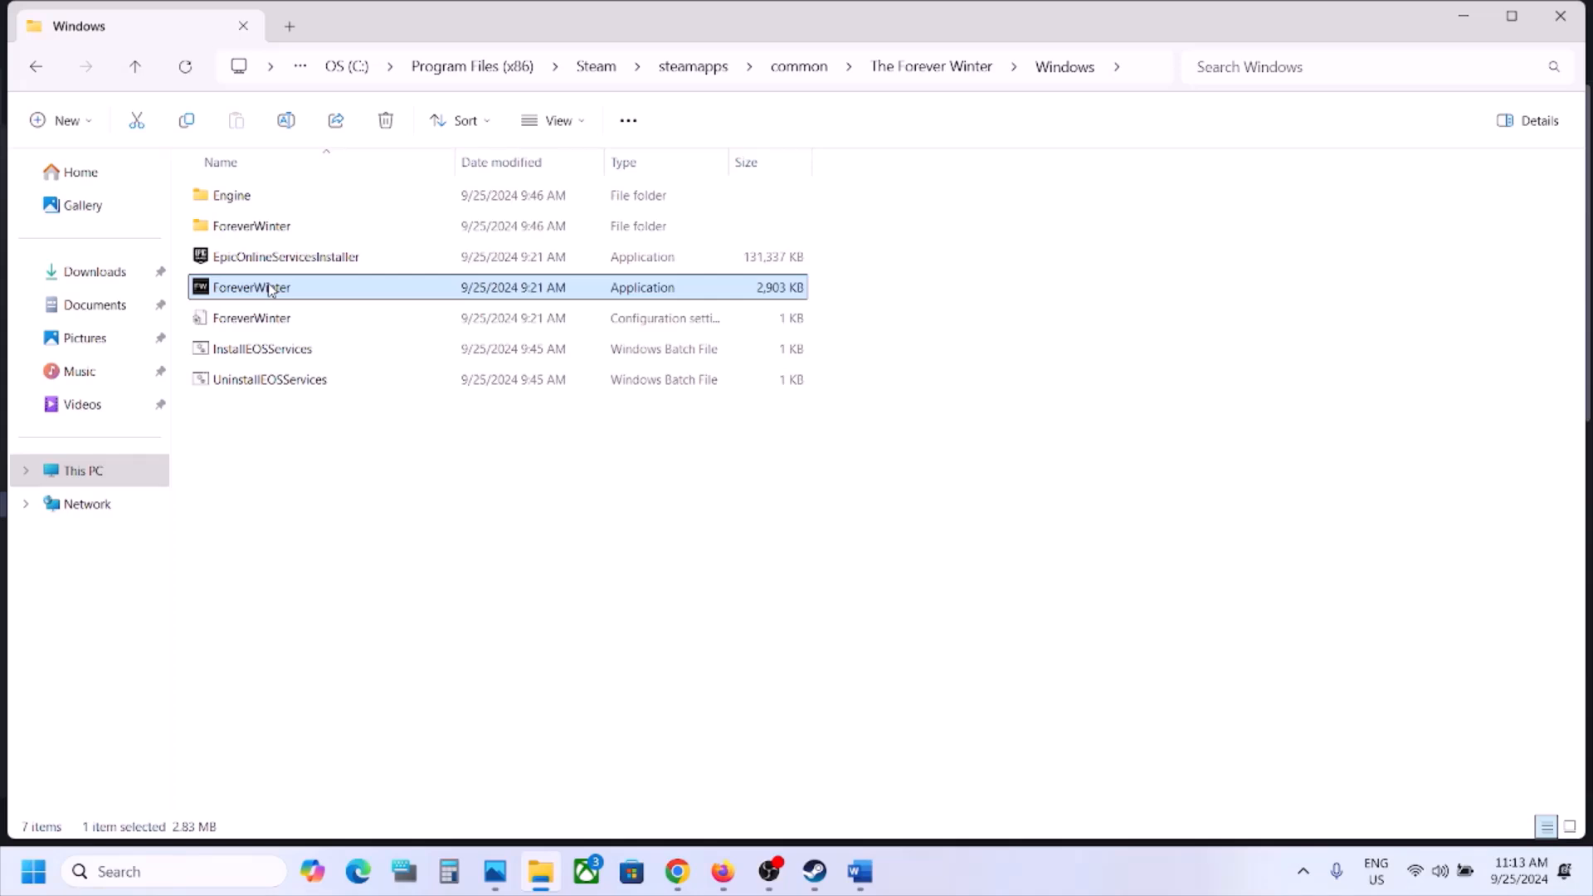
Switch to the Word document and highlight the Step 11 instruction about allowing the game exe file in the antivirus program.
{"action": "left_click", "coordinate": [814, 873]}
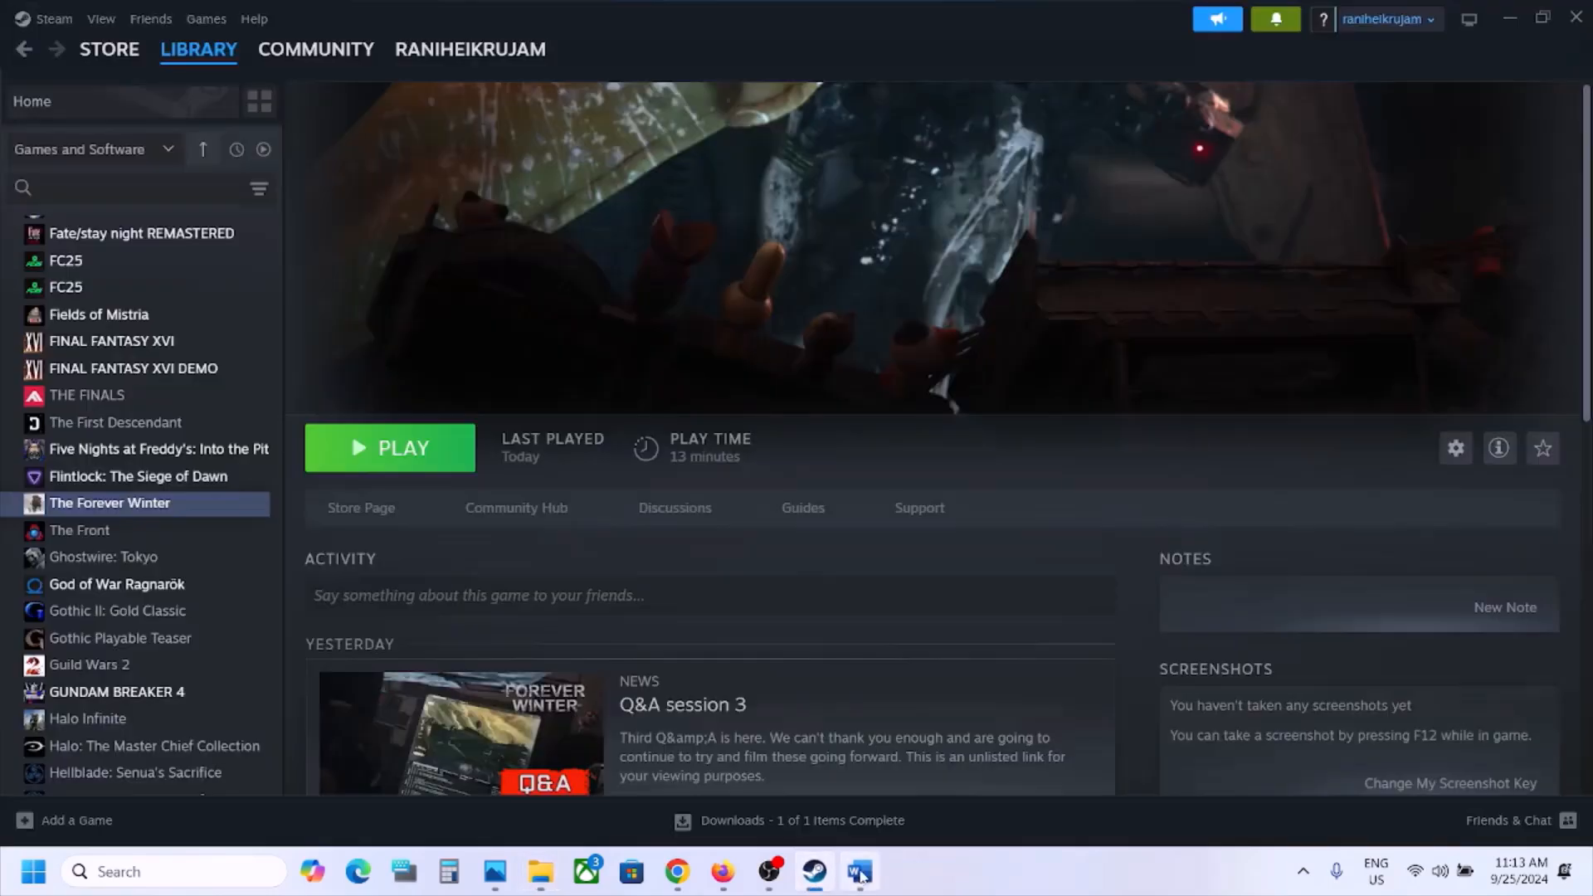
{"action": "left_click", "coordinate": [860, 874]}
{"action": "scroll", "coordinate": [633, 561], "scroll_direction": "down", "scroll_amount": 5}
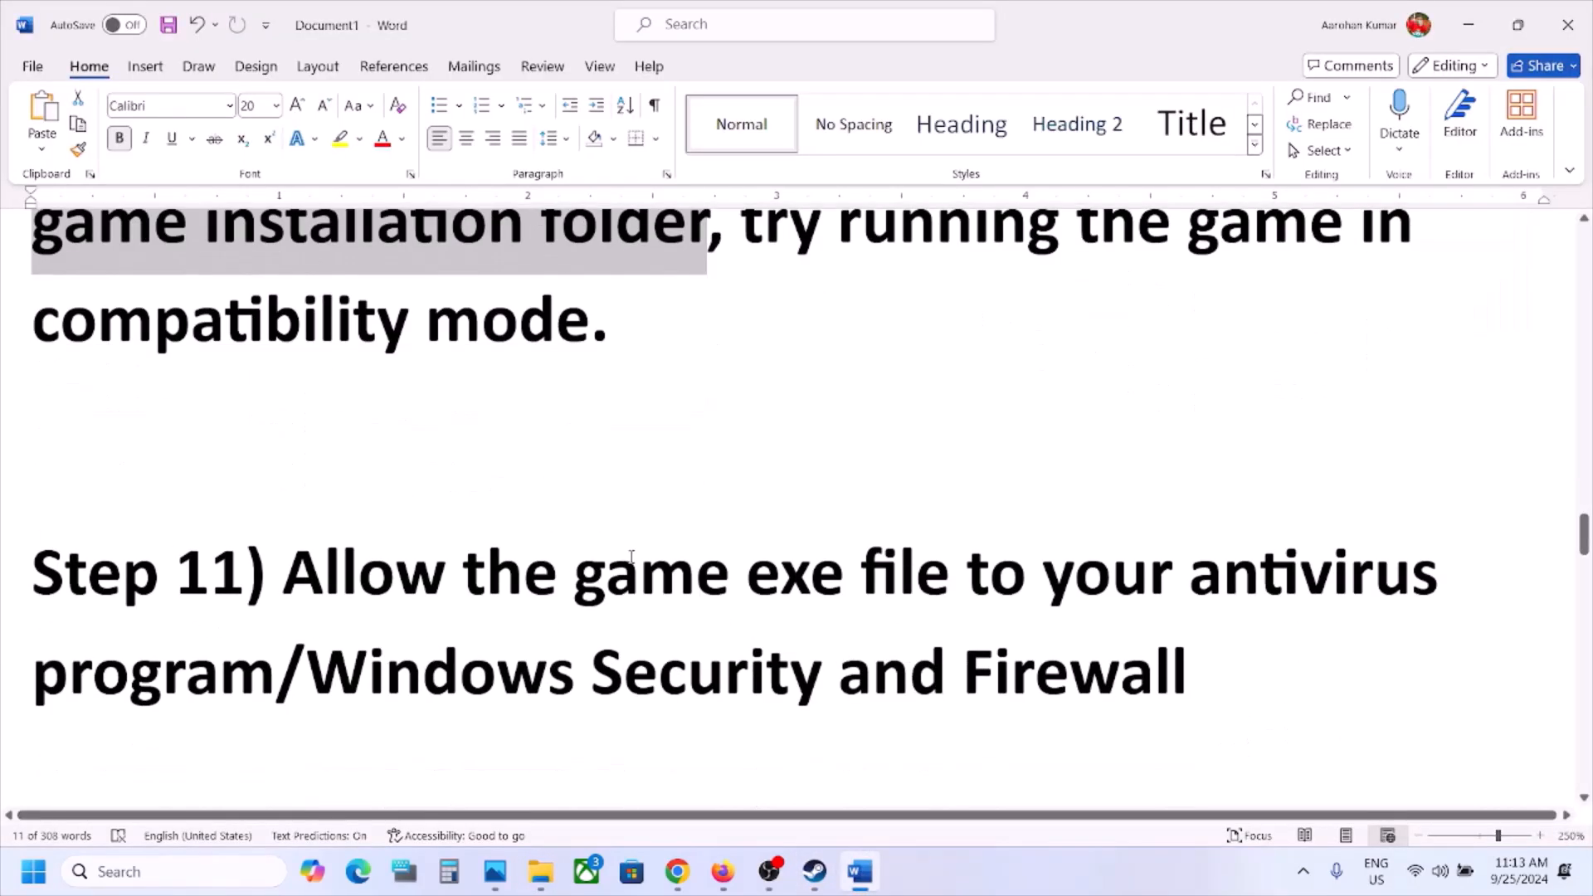
{"action": "left_click_drag", "start_coordinate": [330, 573], "coordinate": [366, 681]}
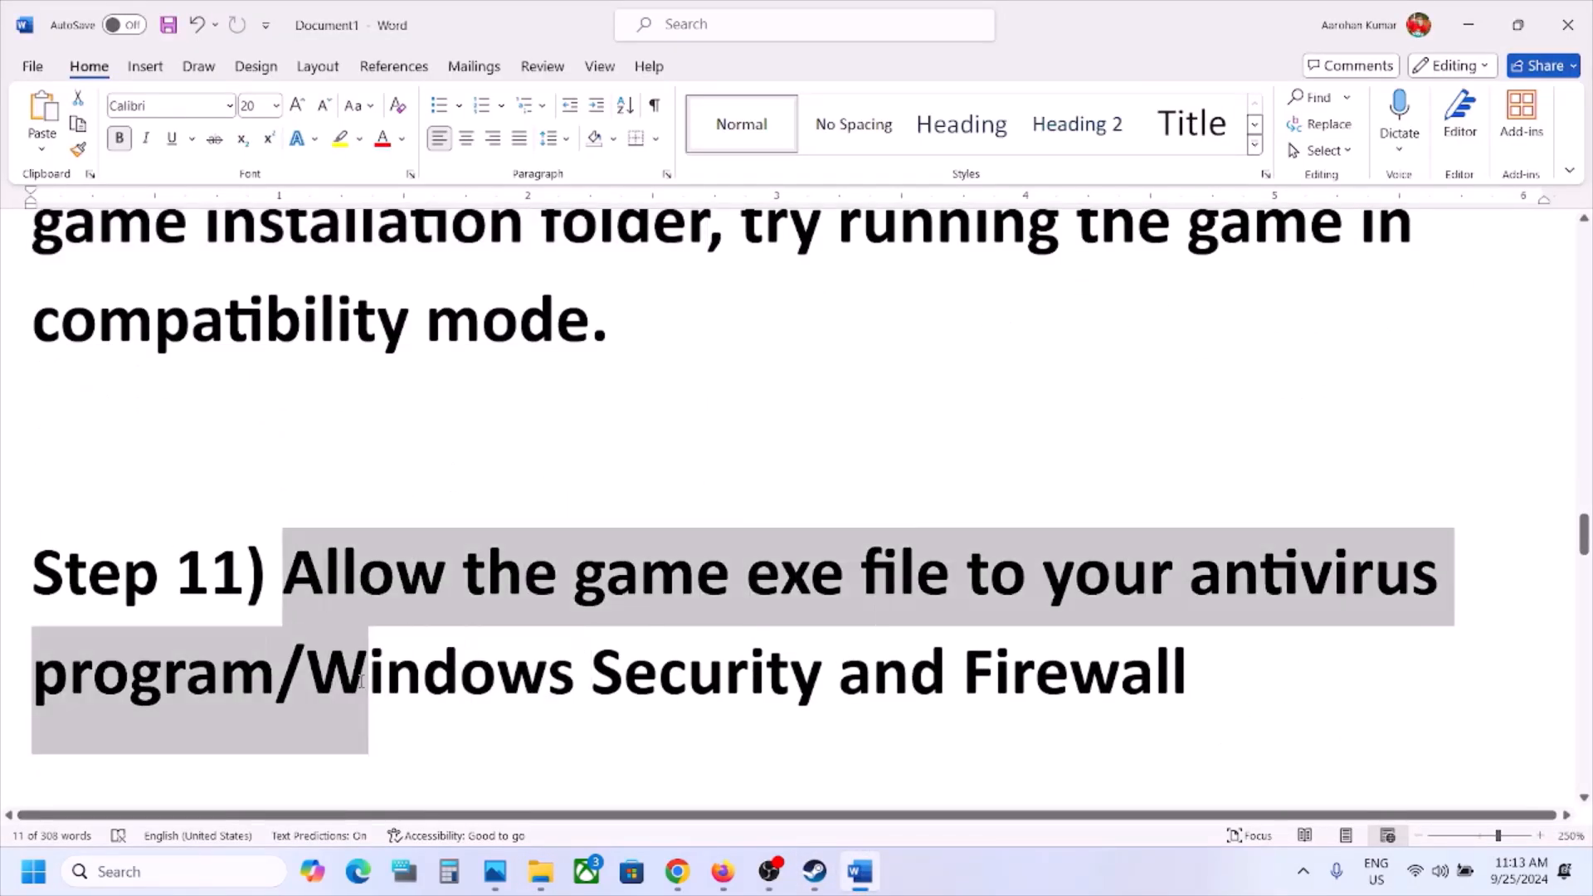
{"action": "key", "text": "super+i"}
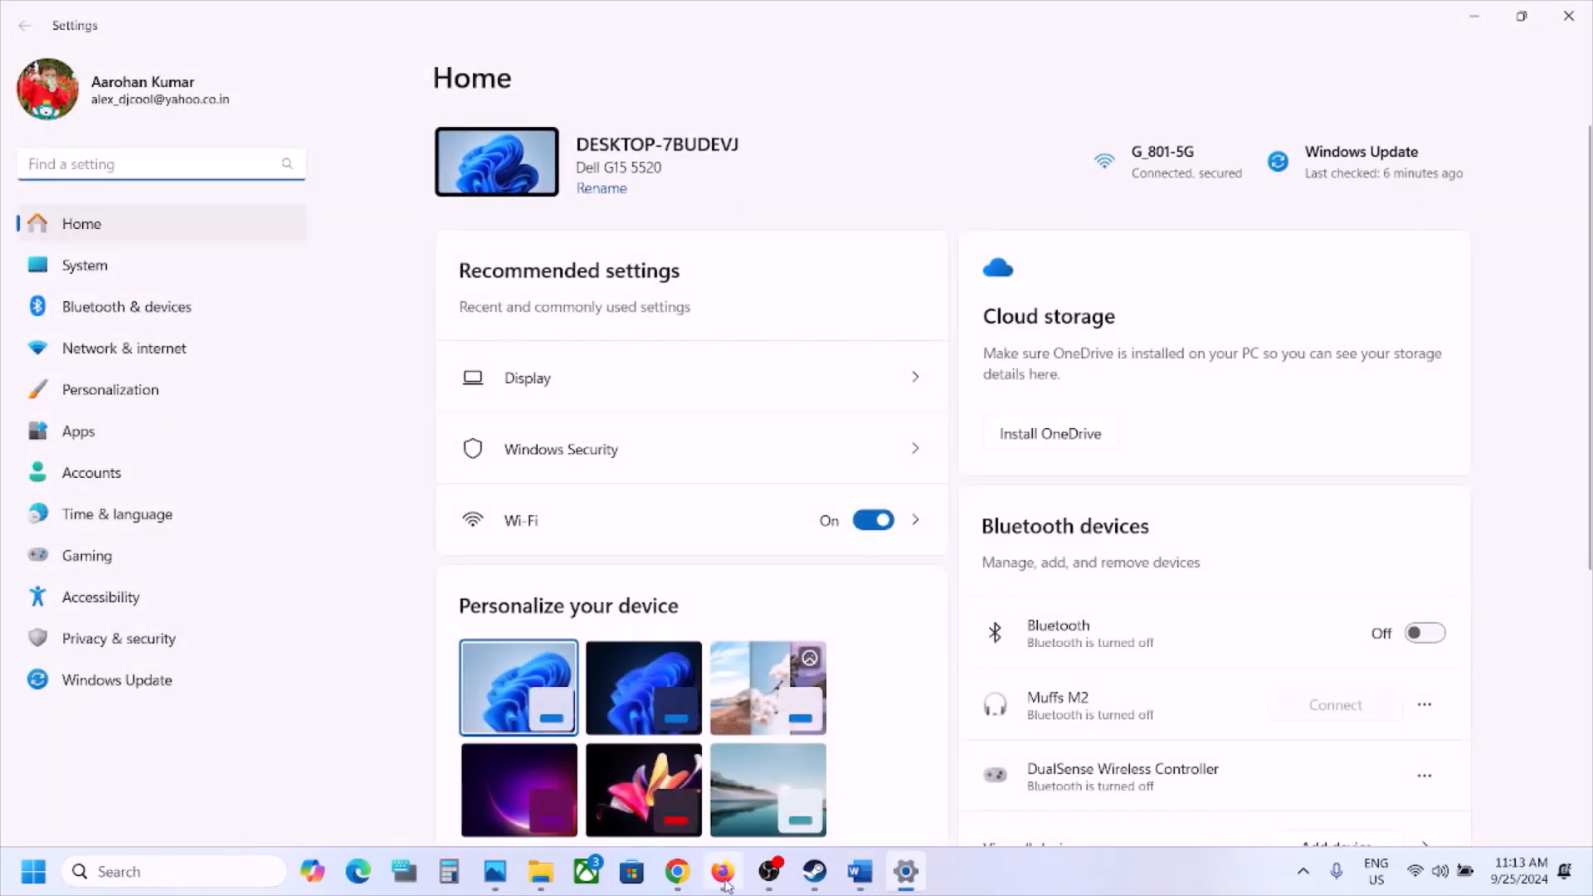
{"action": "left_click", "coordinate": [860, 874]}
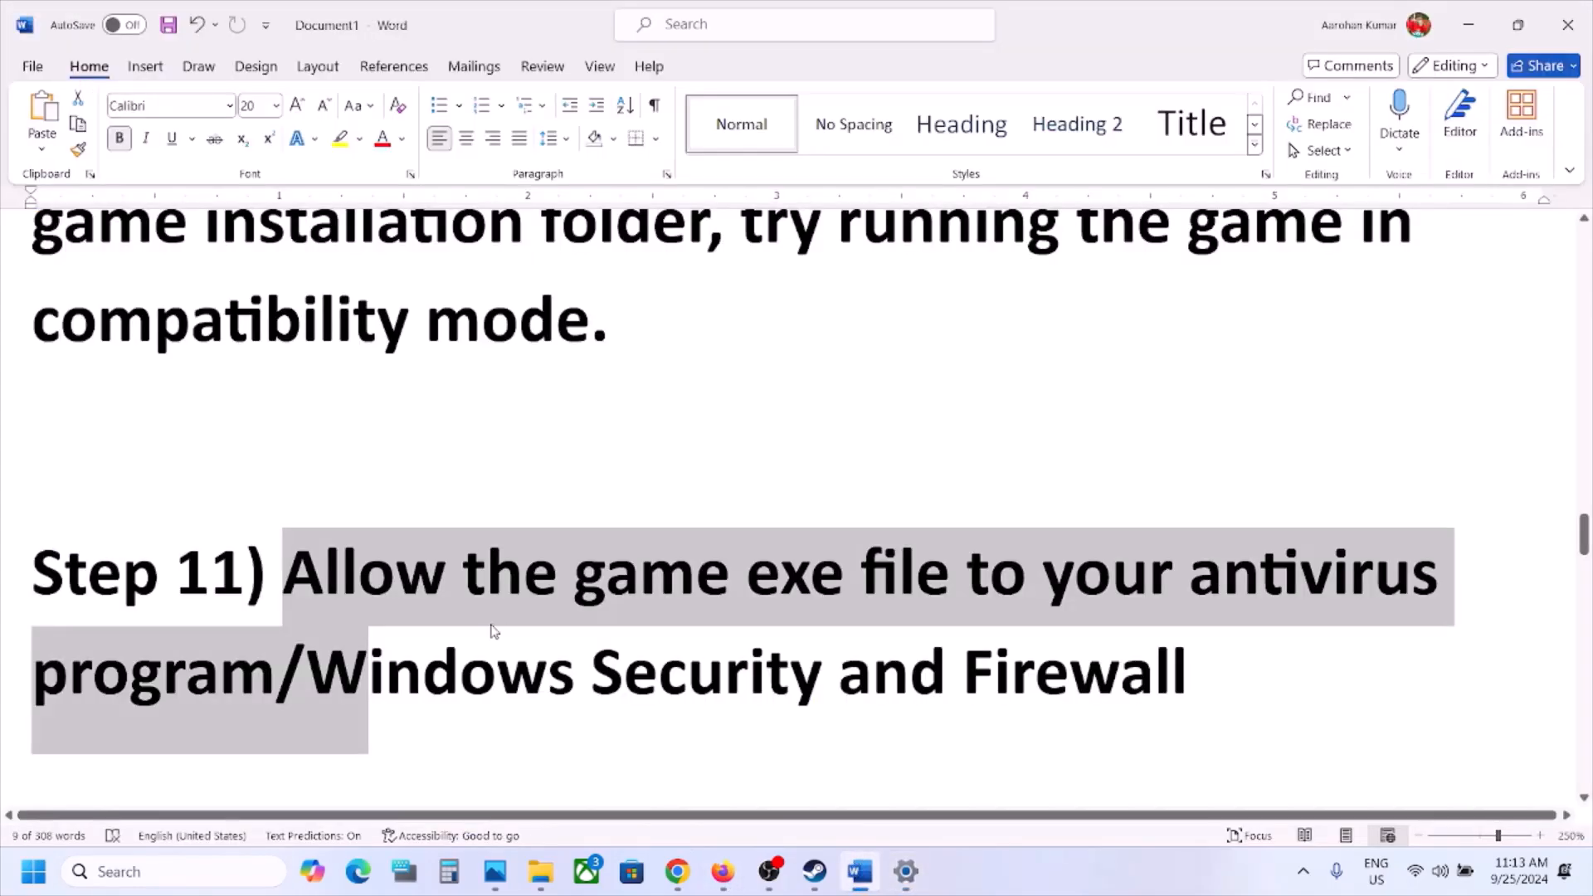
{"action": "left_click", "coordinate": [493, 632]}
{"action": "left_click_drag", "start_coordinate": [290, 581], "coordinate": [1215, 586]}
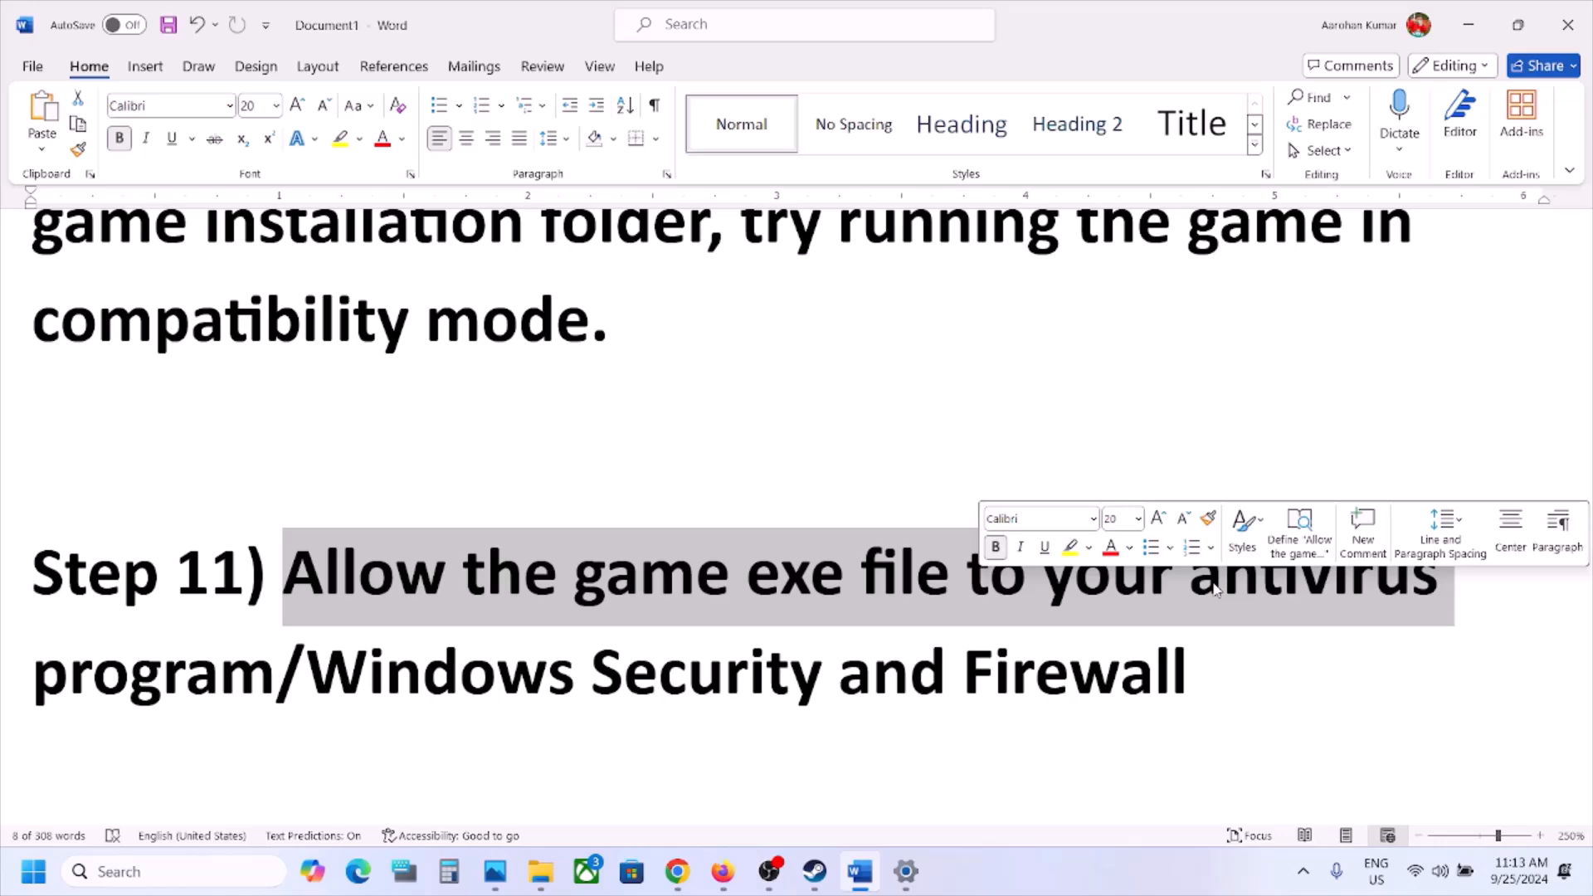
Switch to Windows Settings and open Virus & threat protection from the Windows Security page under Privacy & security.
{"action": "left_click", "coordinate": [905, 871]}
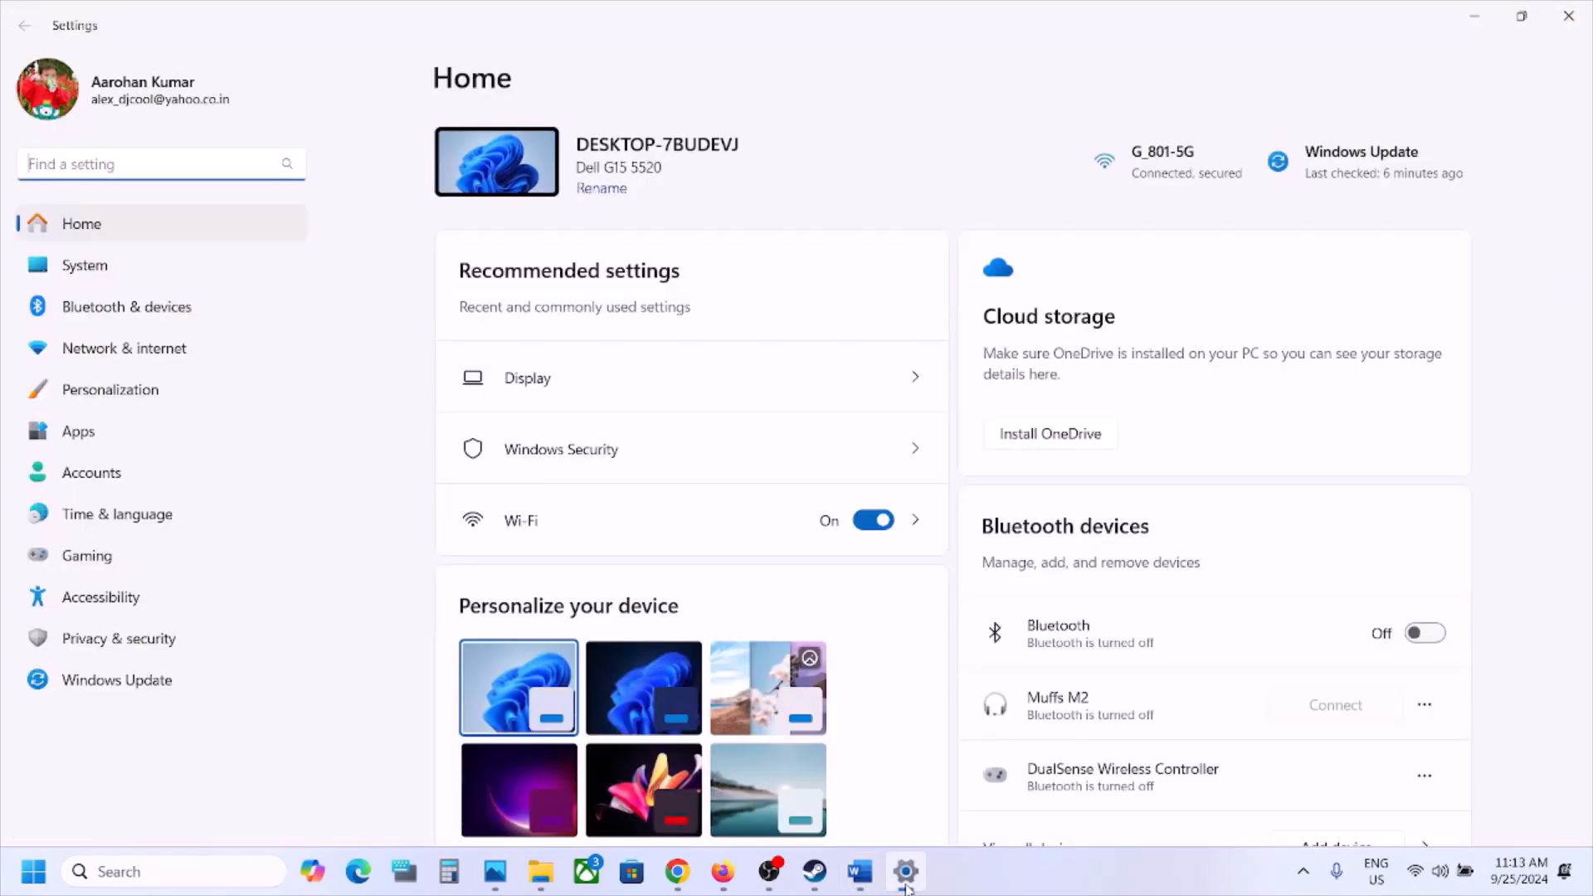
{"action": "left_click", "coordinate": [176, 683]}
{"action": "left_click", "coordinate": [133, 647]}
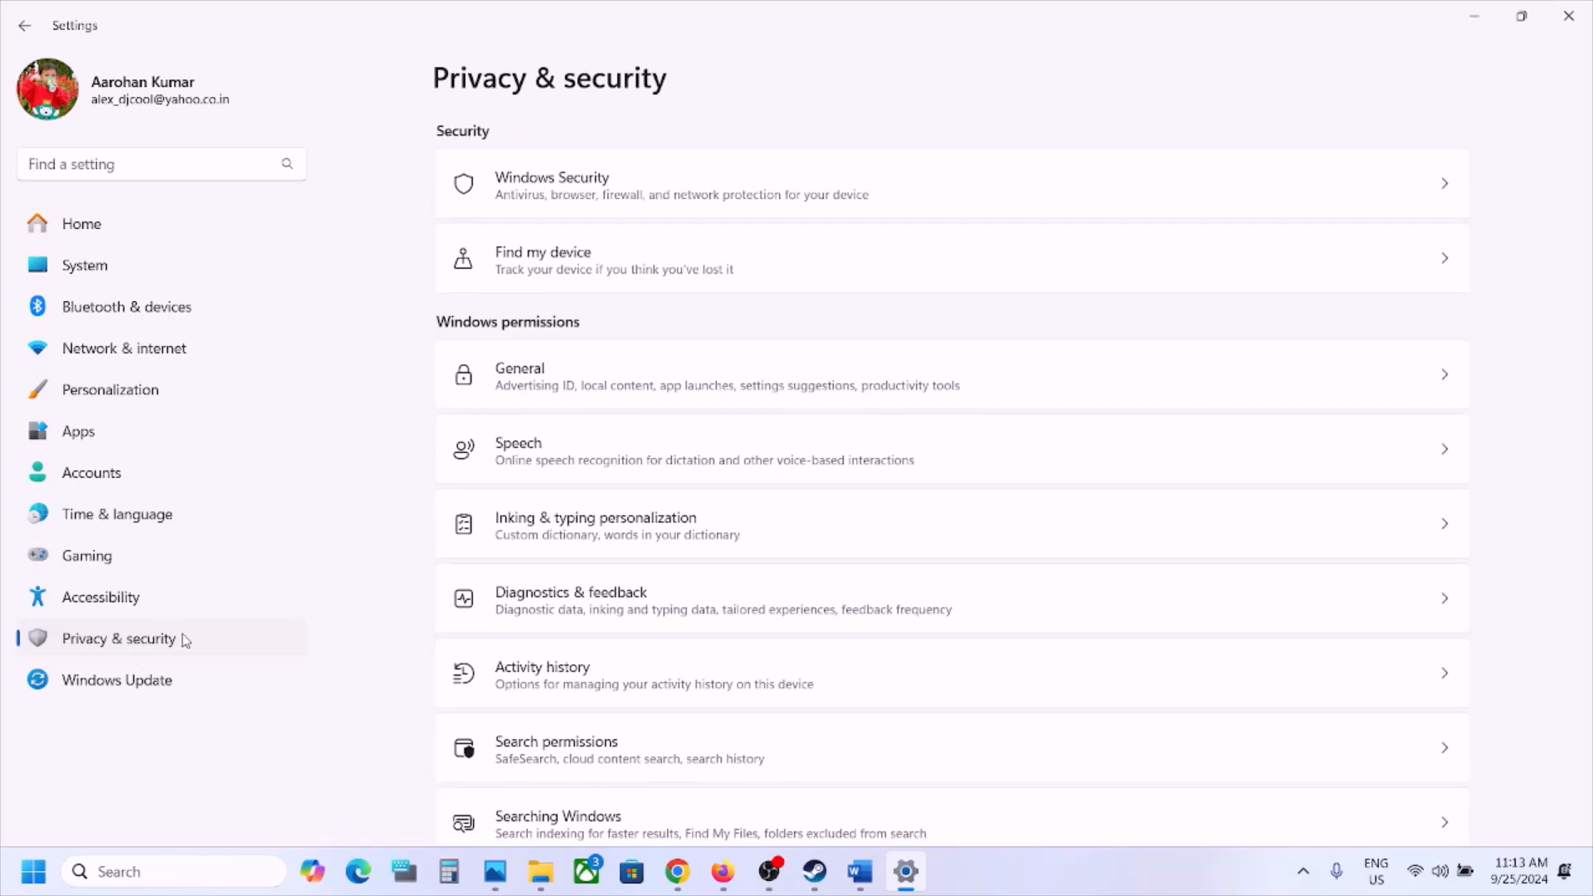
{"action": "left_click", "coordinate": [690, 178]}
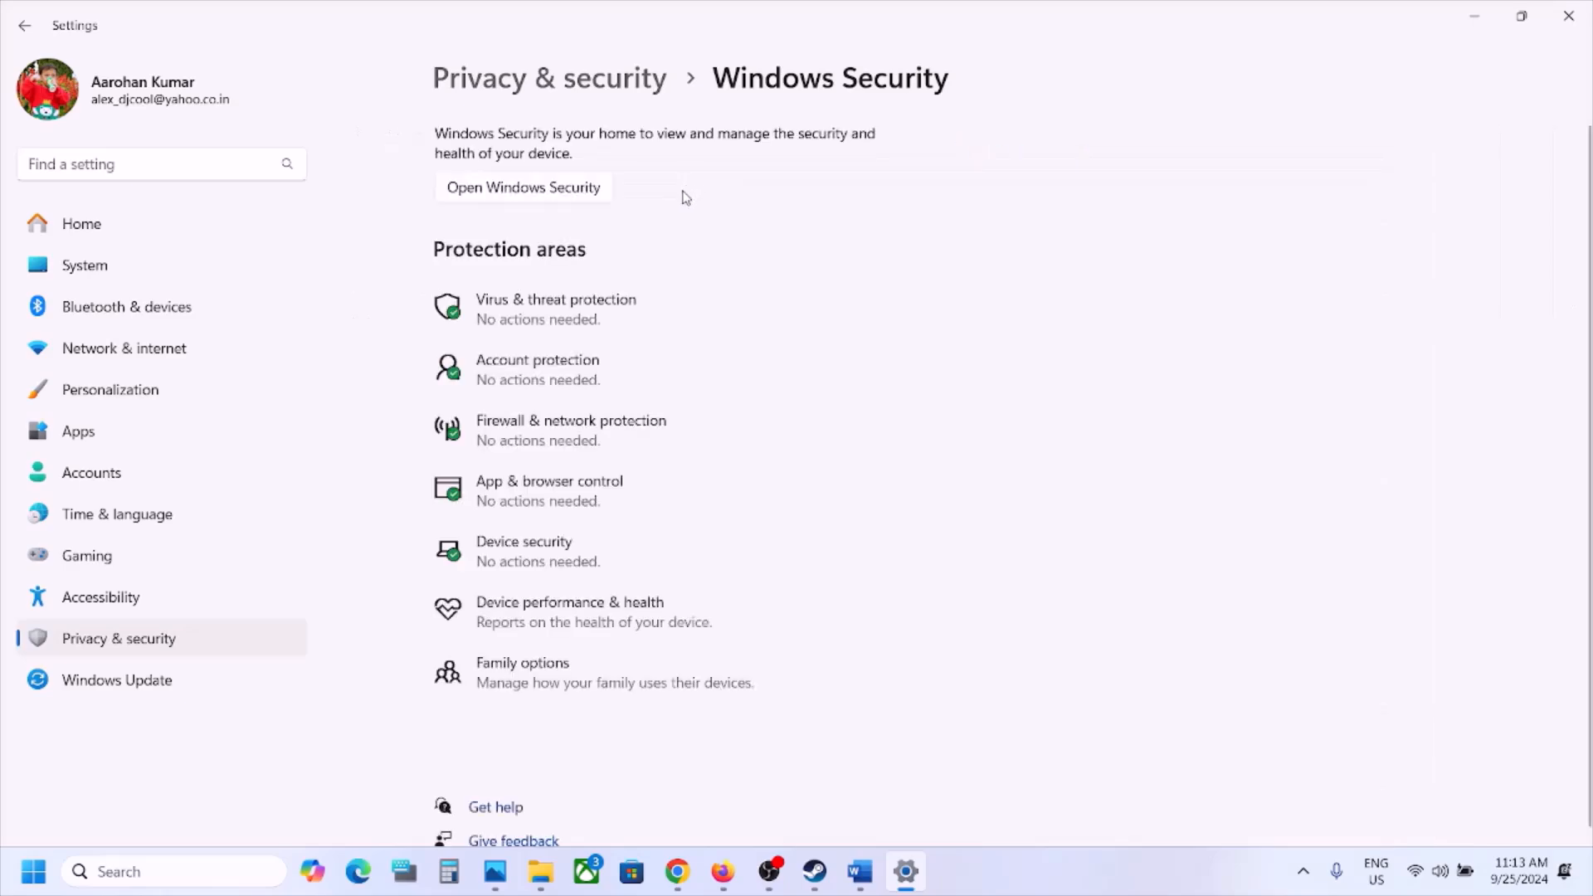
{"action": "left_click", "coordinate": [595, 309]}
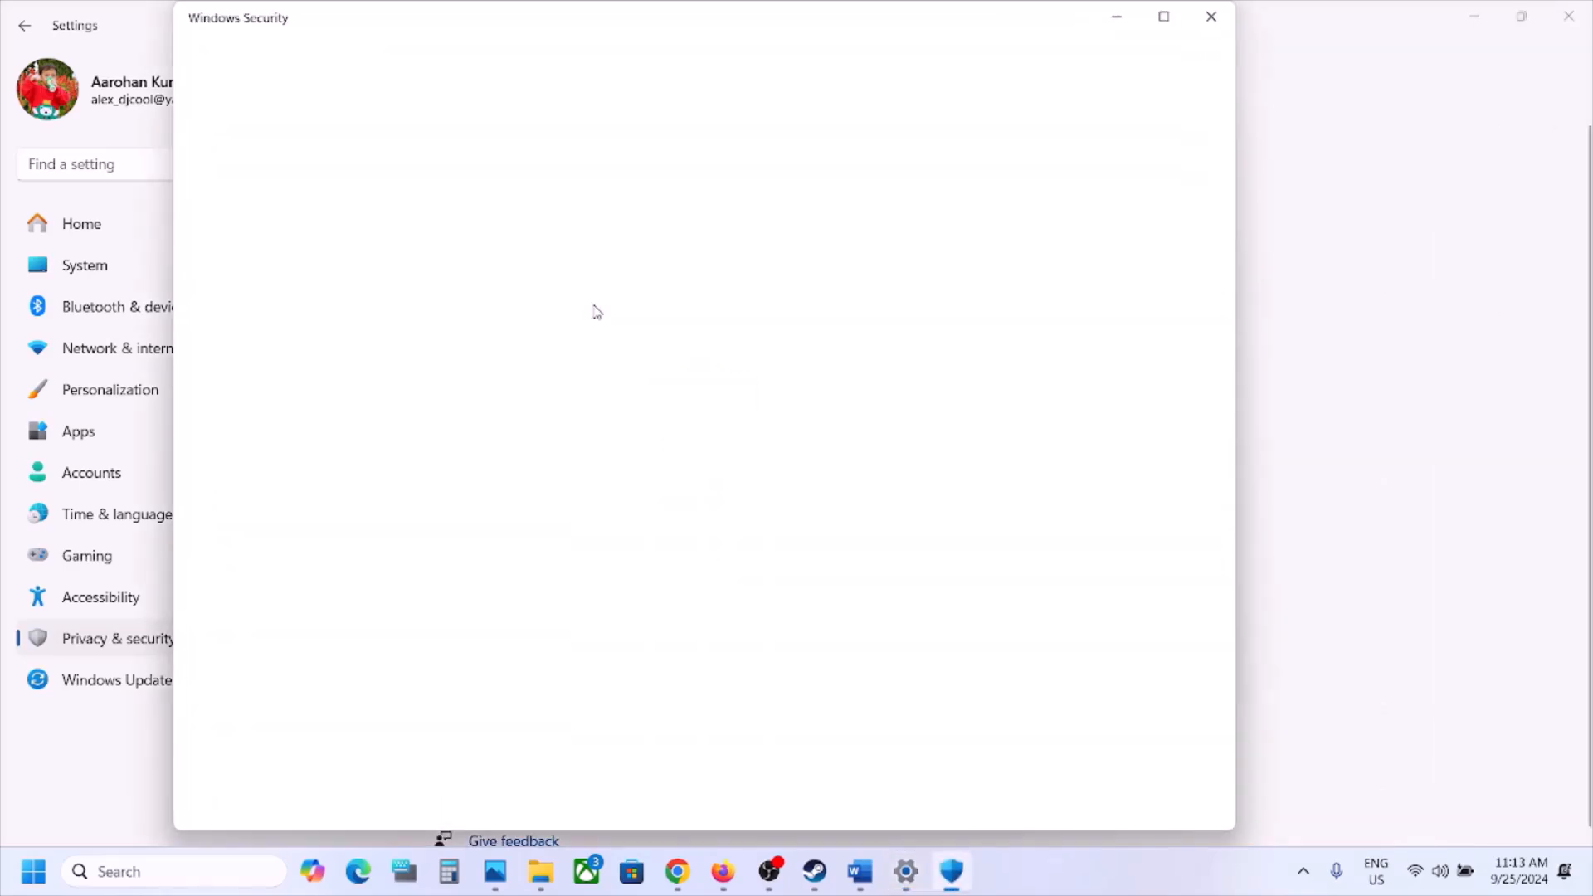
Open the Ransomware protection settings and go to the apps allowed through Controlled folder access.
{"action": "scroll", "coordinate": [626, 591], "scroll_direction": "up", "scroll_amount": 1}
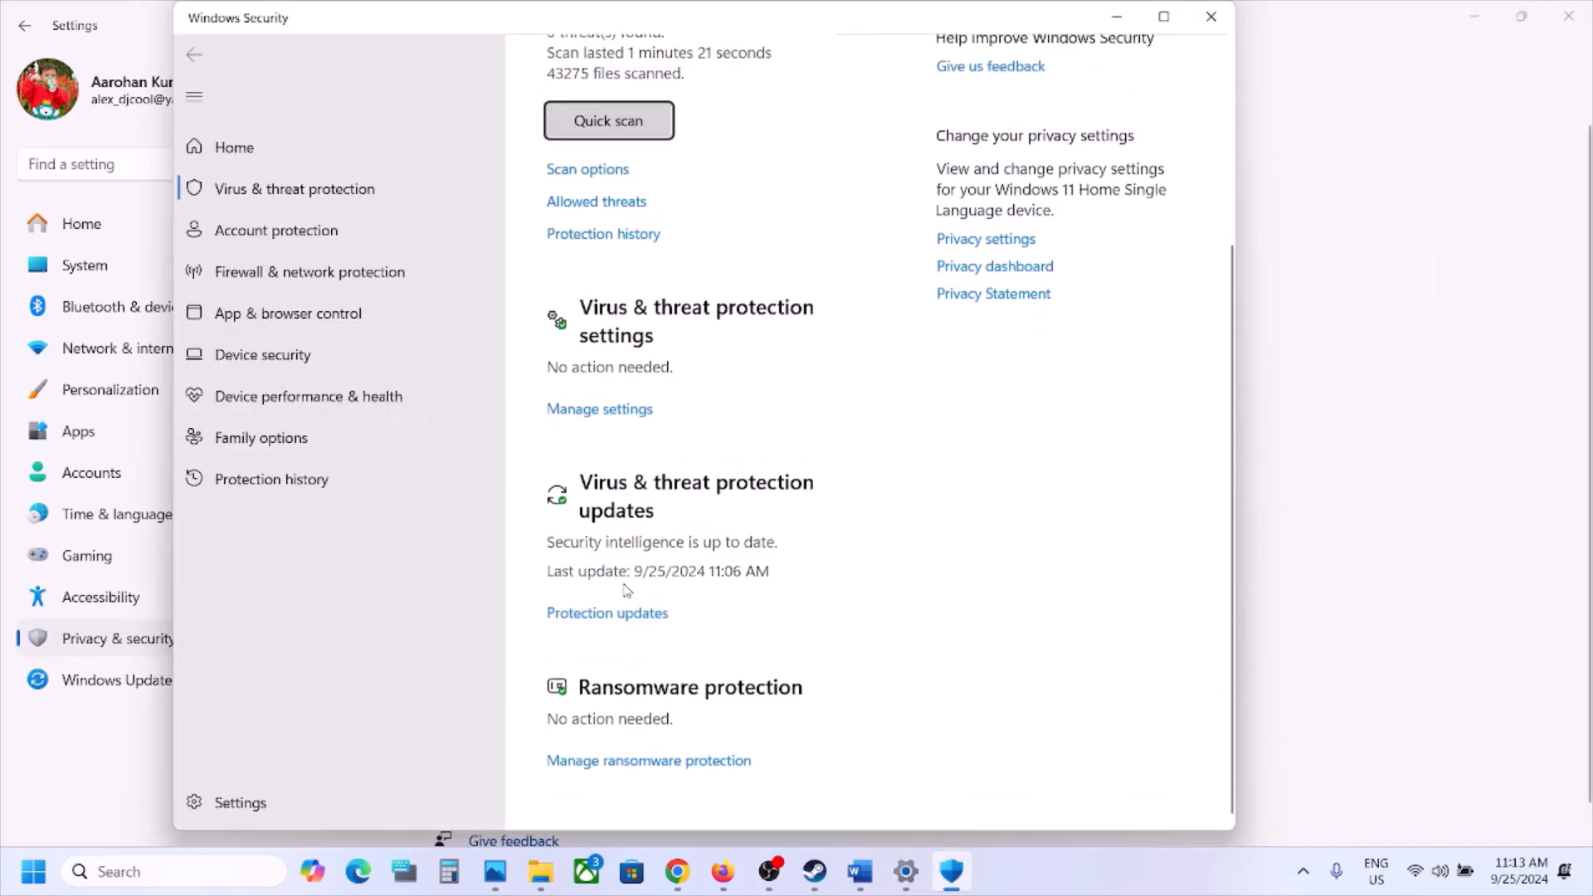
{"action": "left_click", "coordinate": [614, 760]}
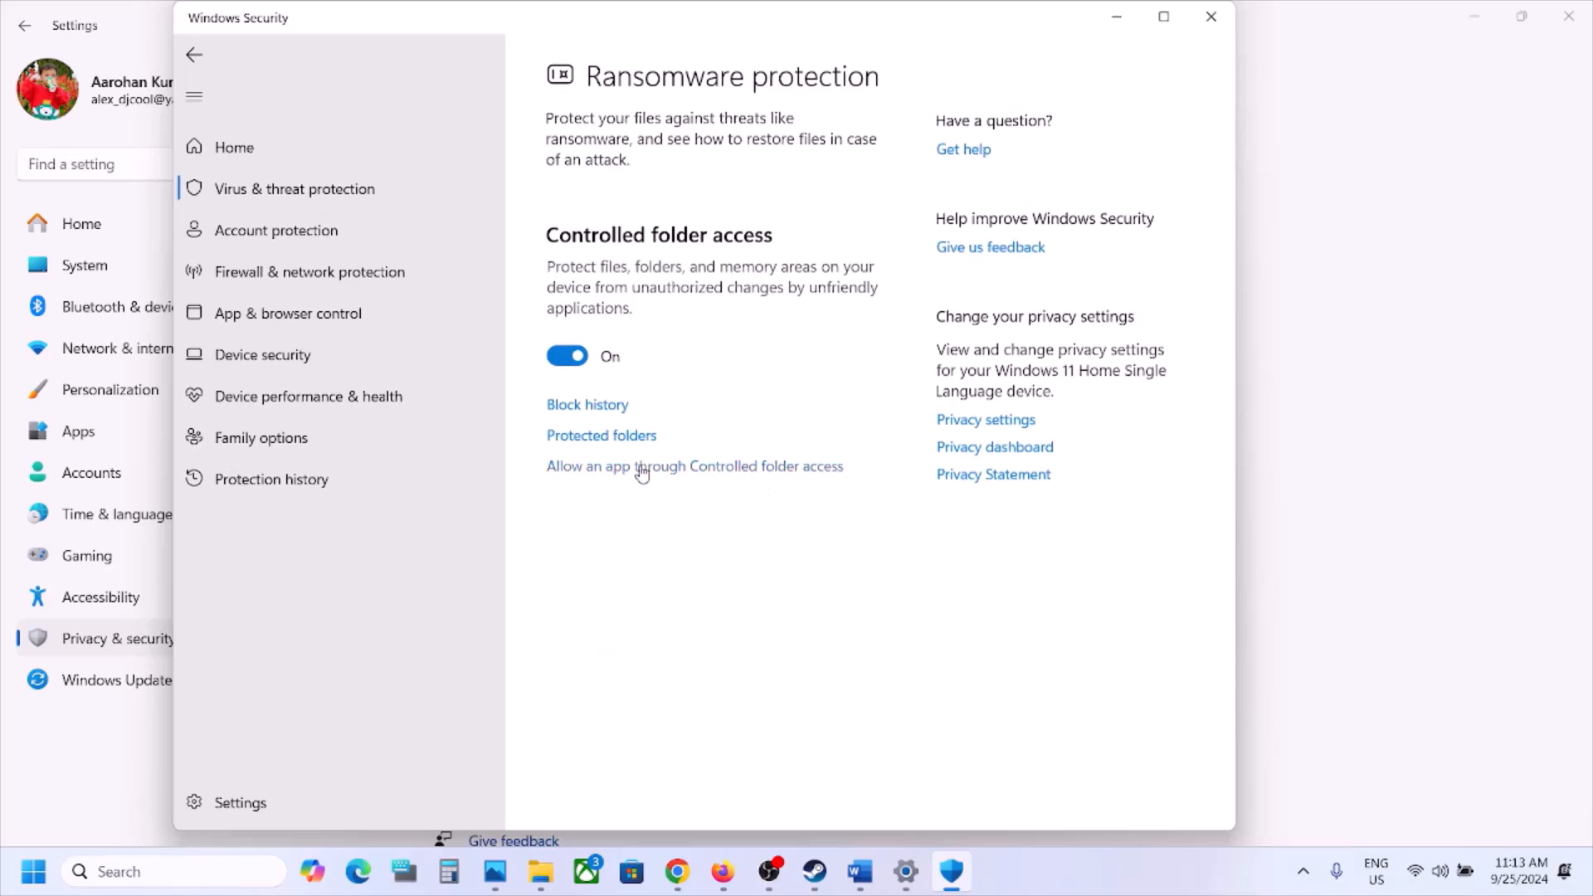
{"action": "left_click", "coordinate": [680, 469]}
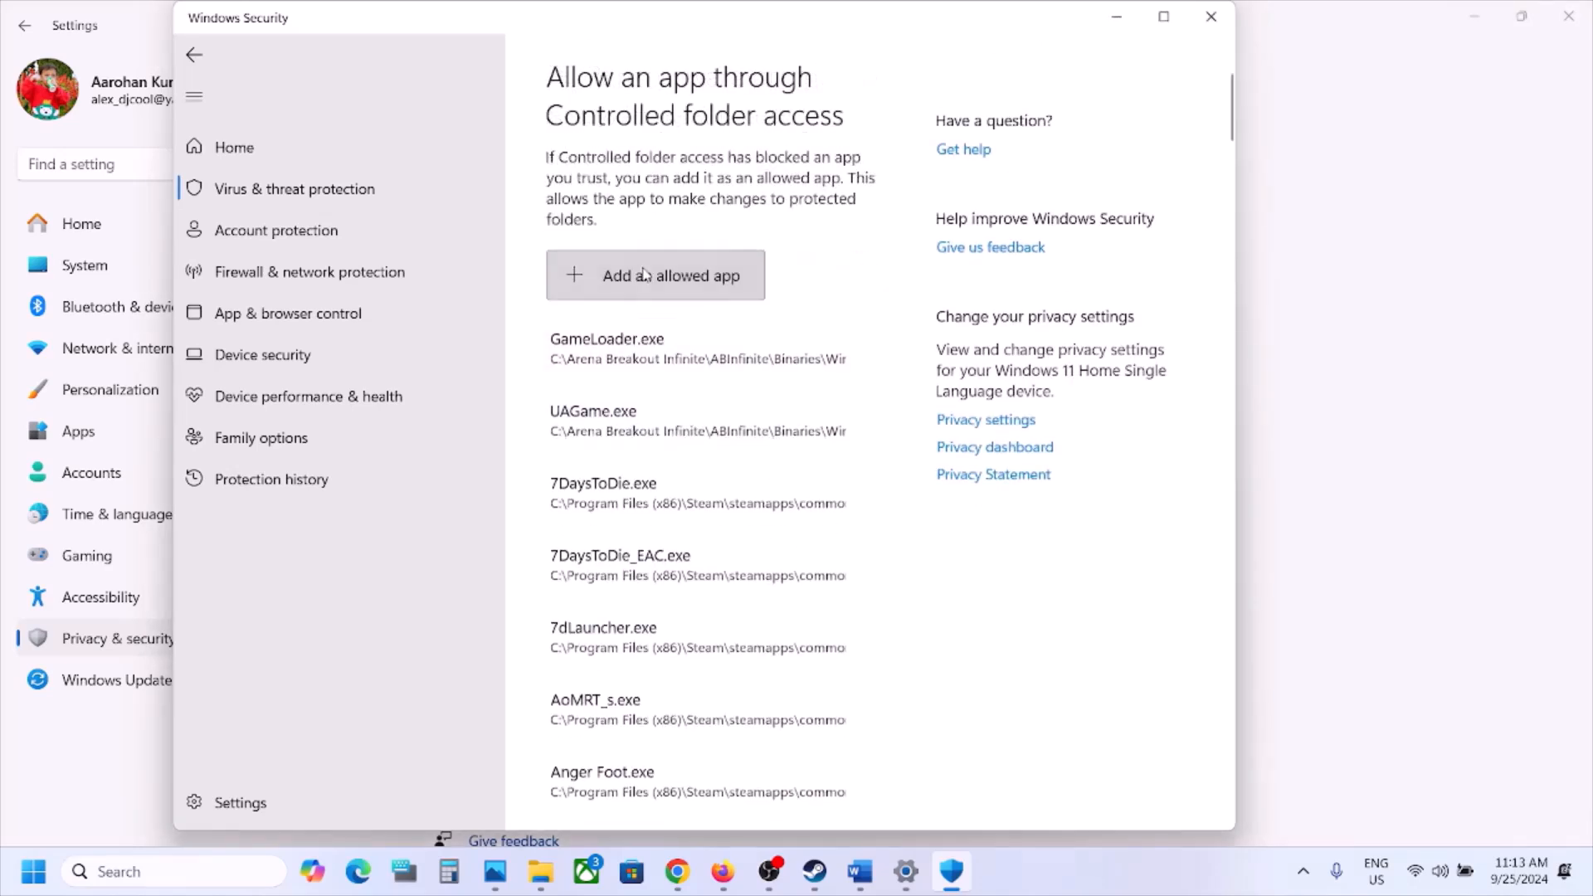
Add the ForeverWinter application from the Steam common folder's The Forever Winter\Windows directory to the apps allowed through Controlled folder access.
{"action": "left_click", "coordinate": [636, 275]}
{"action": "left_click", "coordinate": [652, 359]}
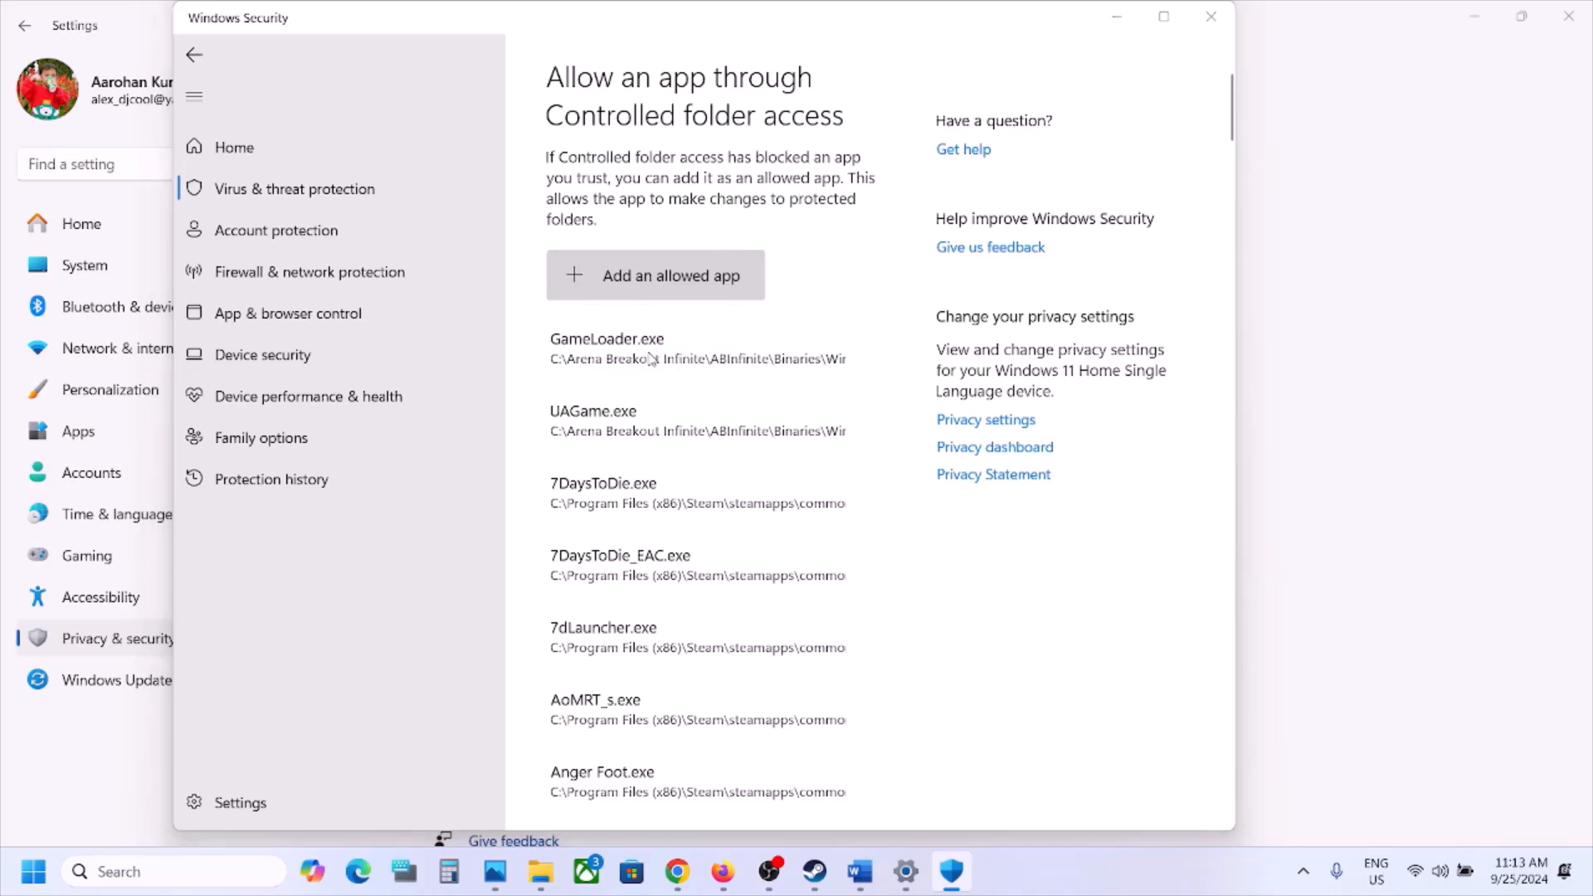
{"action": "left_click", "coordinate": [721, 58]}
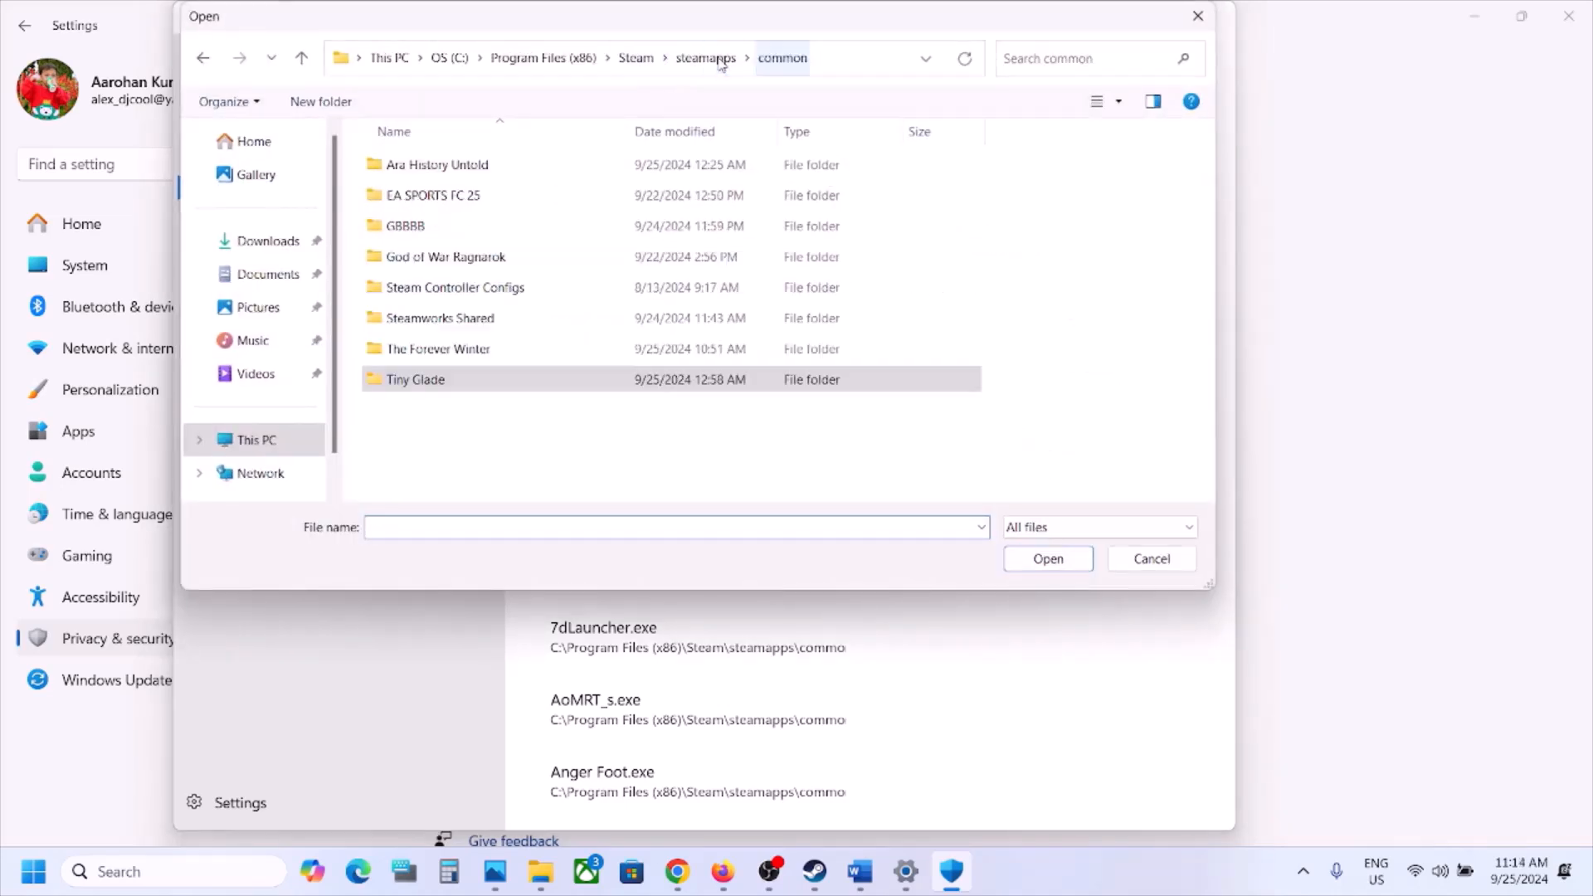
{"action": "double_click", "coordinate": [449, 343]}
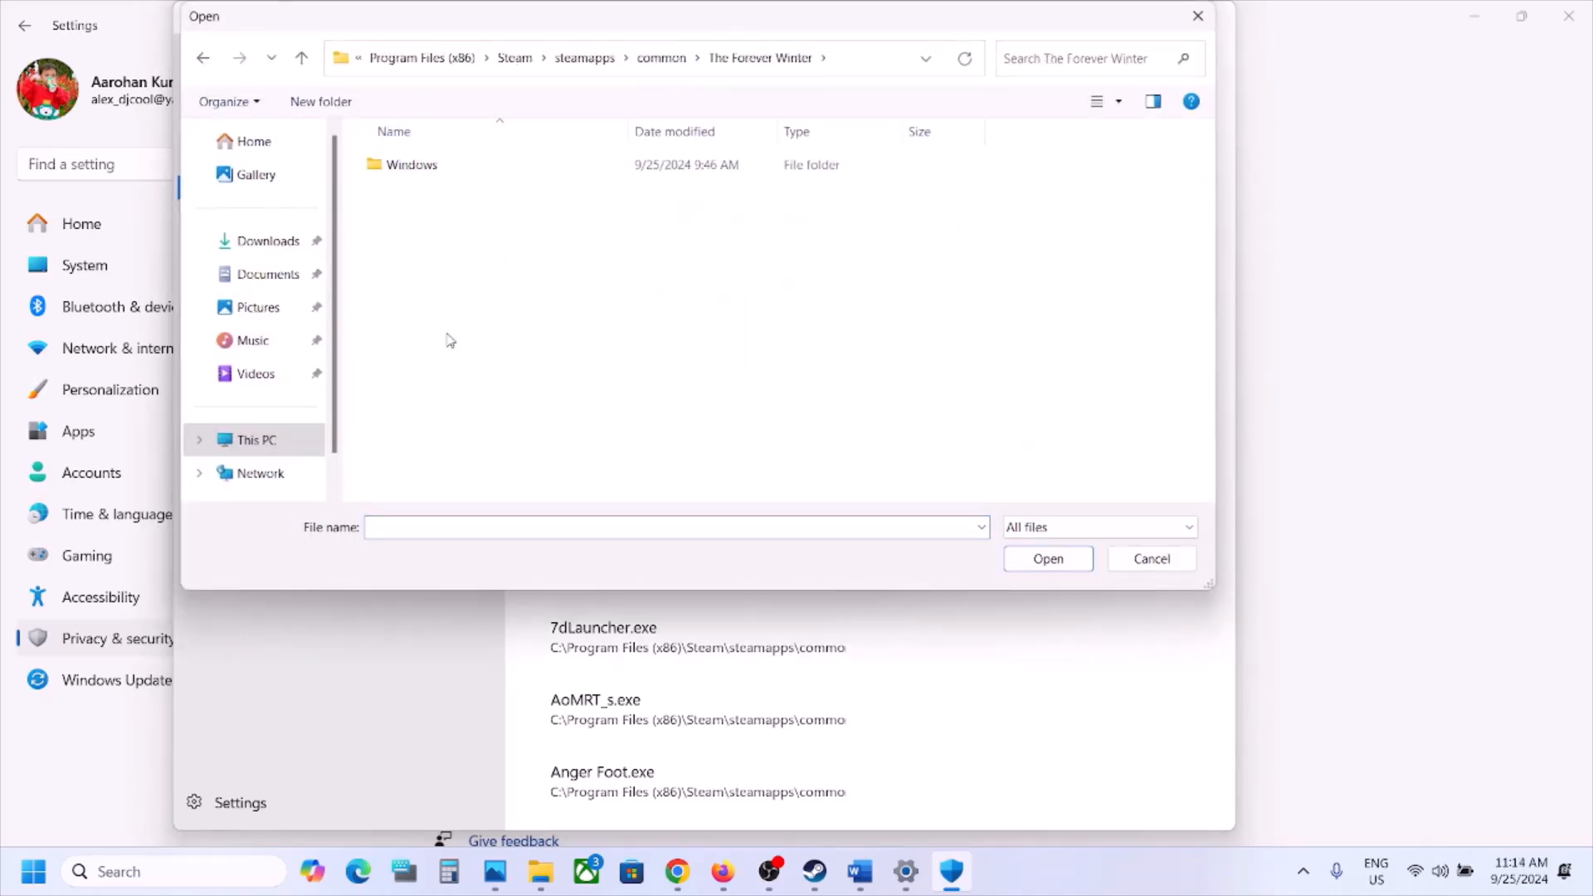
{"action": "left_click", "coordinate": [434, 169]}
{"action": "double_click", "coordinate": [433, 169]}
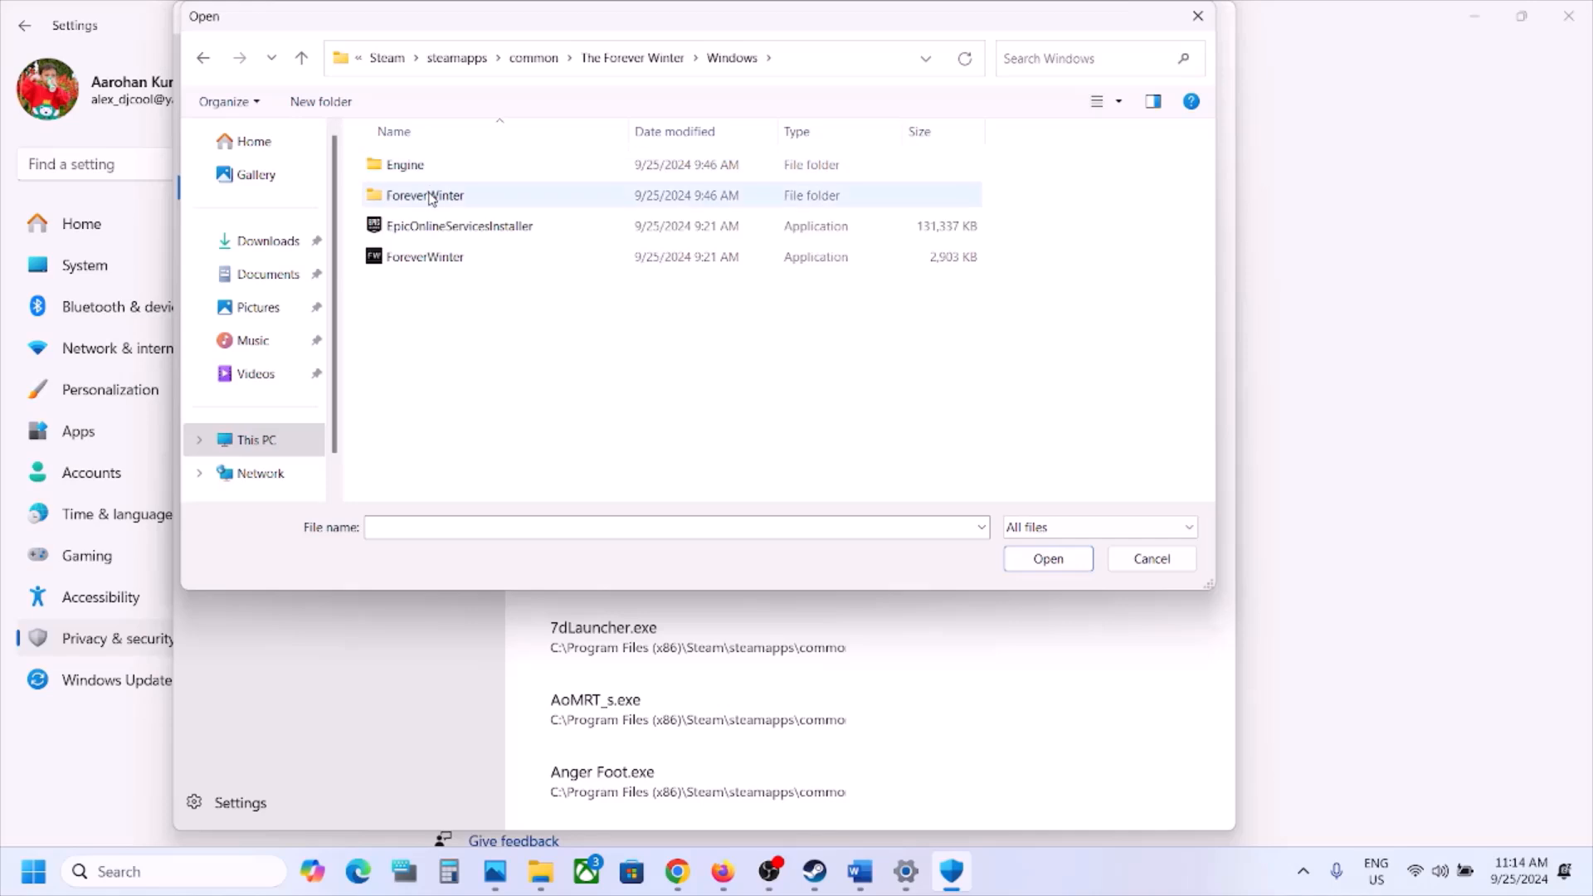
{"action": "left_click", "coordinate": [431, 256]}
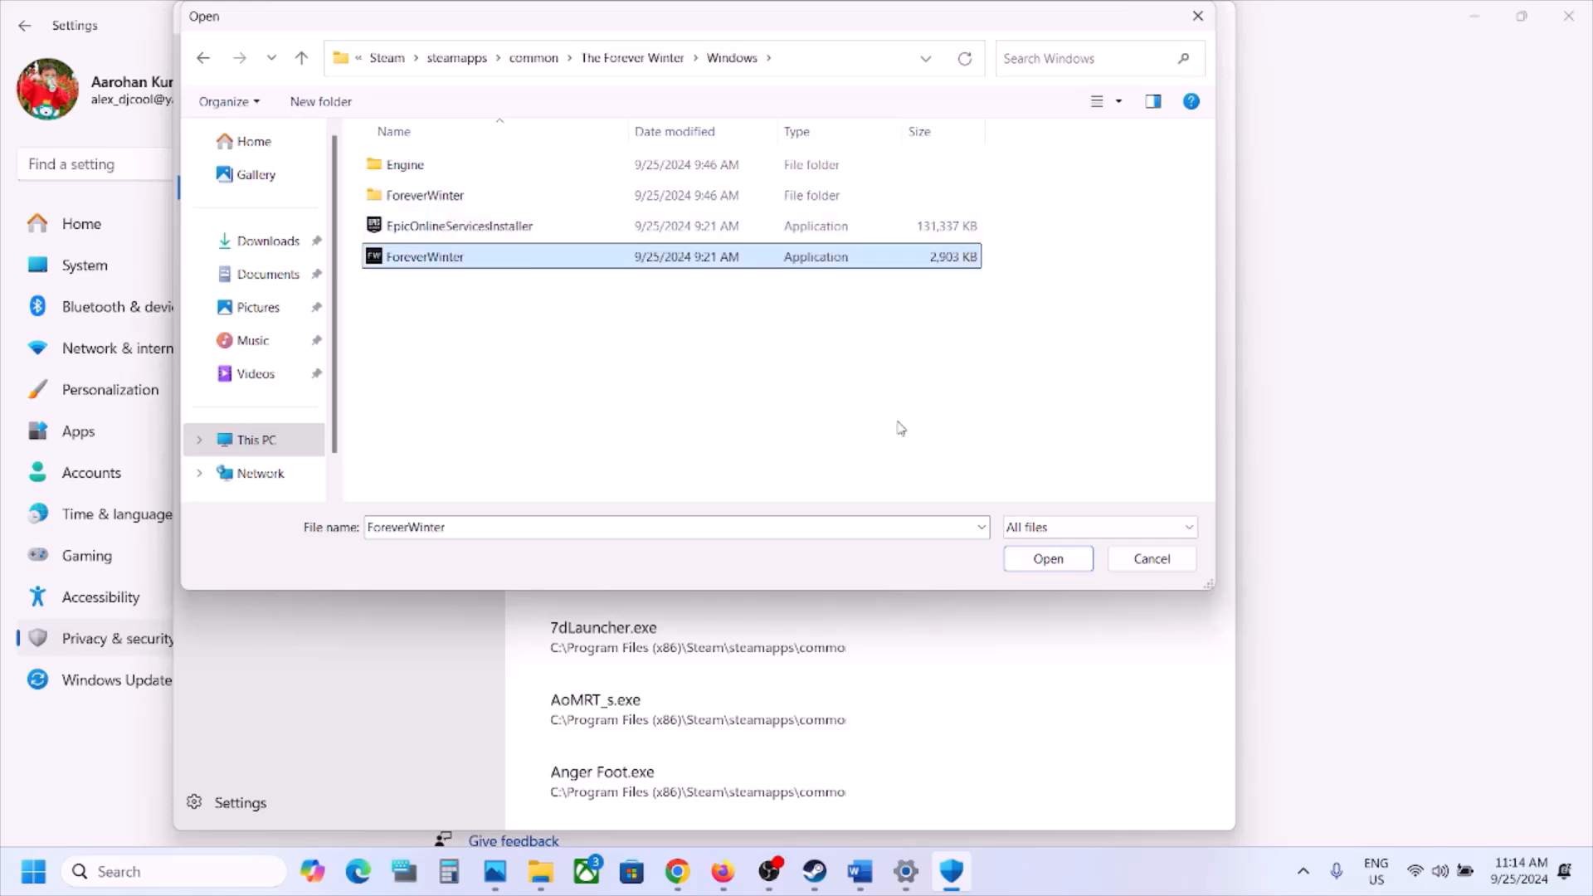
{"action": "left_click", "coordinate": [1052, 568]}
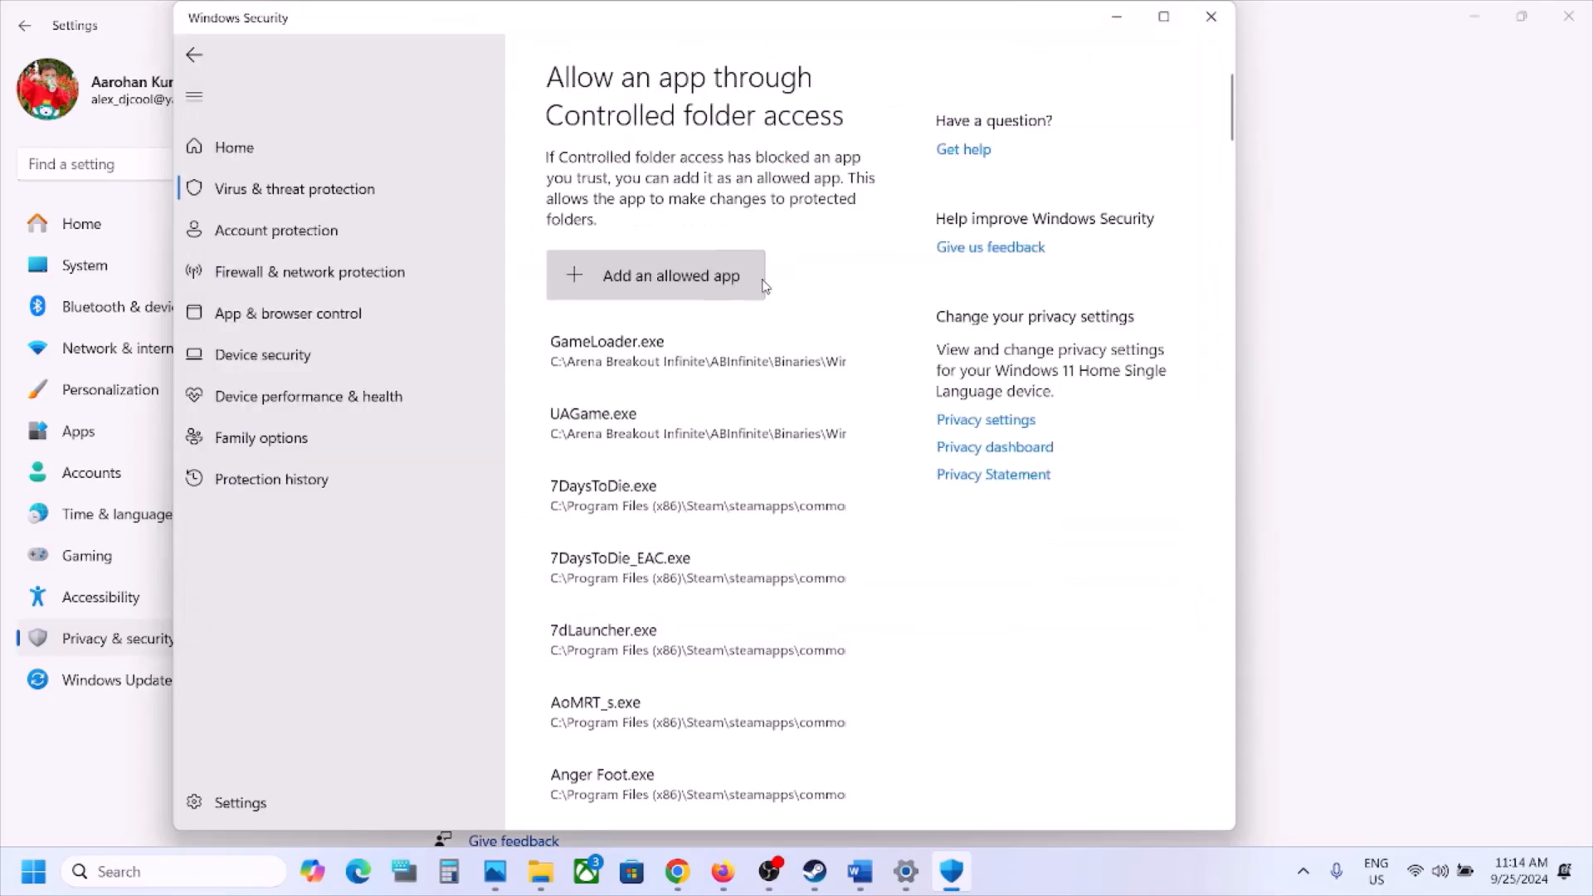
Allow ForeverWinter-Win64-Shipping from the game's ForeverWinter\Binaries\Win64 folder through Controlled folder access as well.
{"action": "left_click", "coordinate": [727, 276]}
{"action": "left_click", "coordinate": [633, 358]}
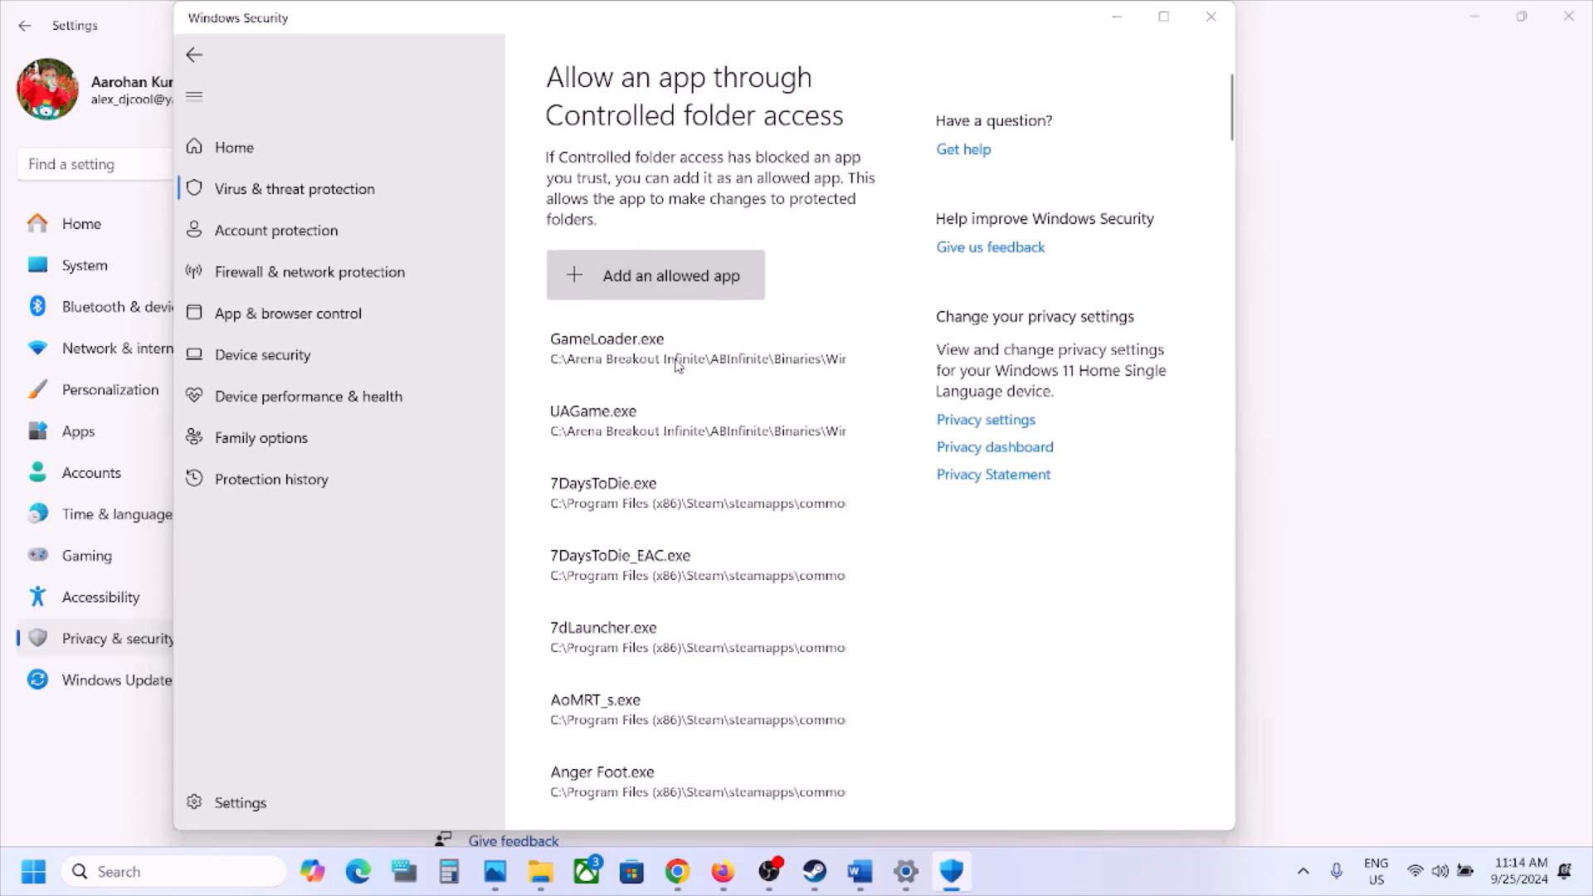
{"action": "double_click", "coordinate": [423, 196]}
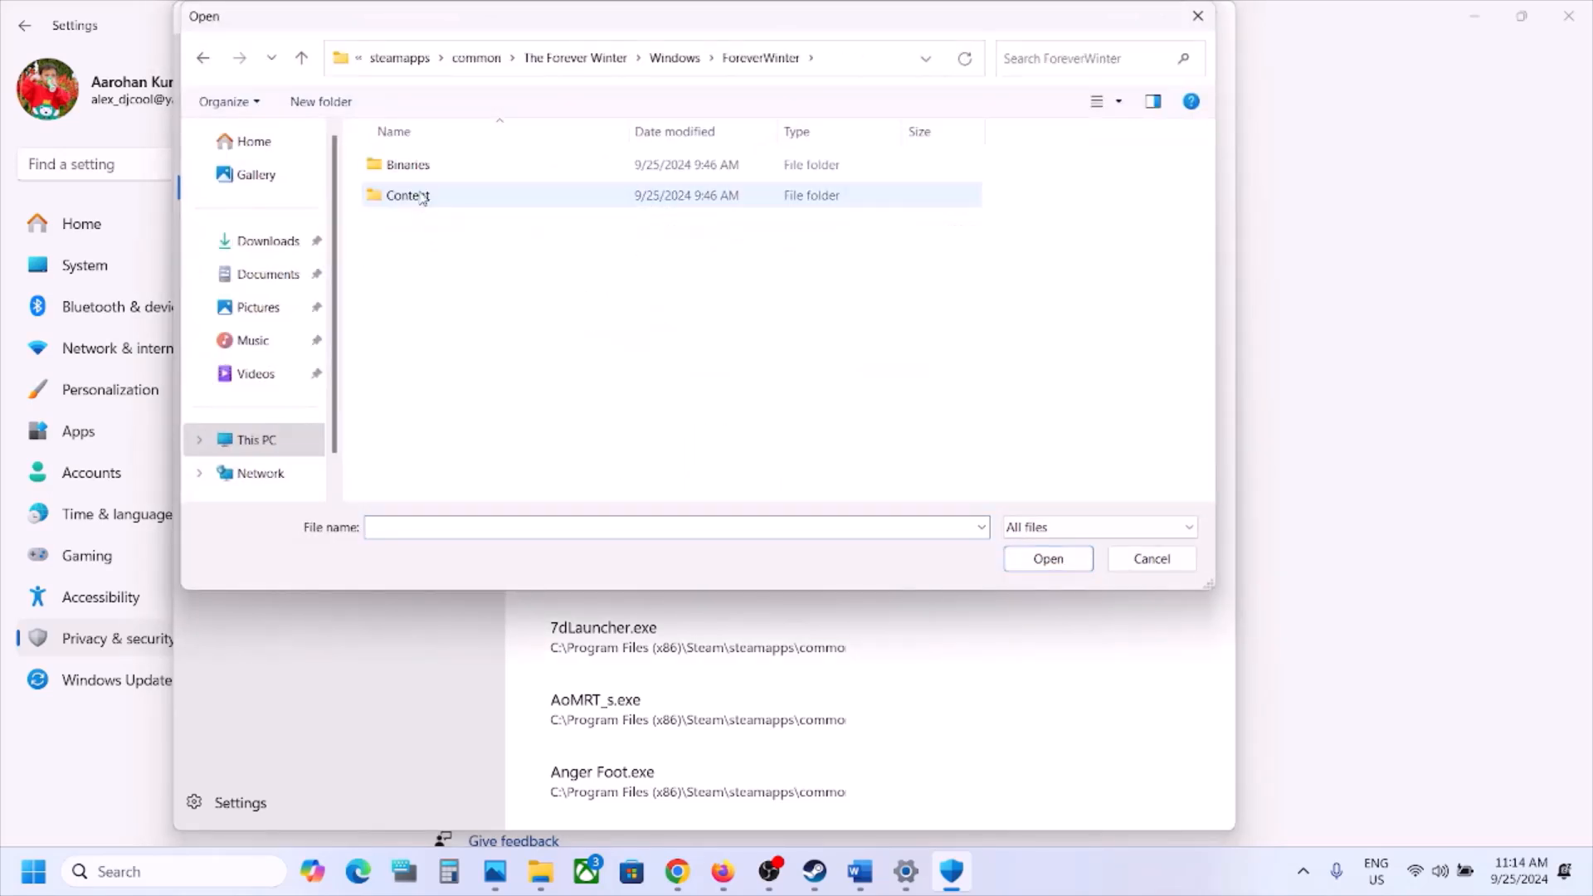
{"action": "double_click", "coordinate": [408, 165]}
{"action": "double_click", "coordinate": [409, 165]}
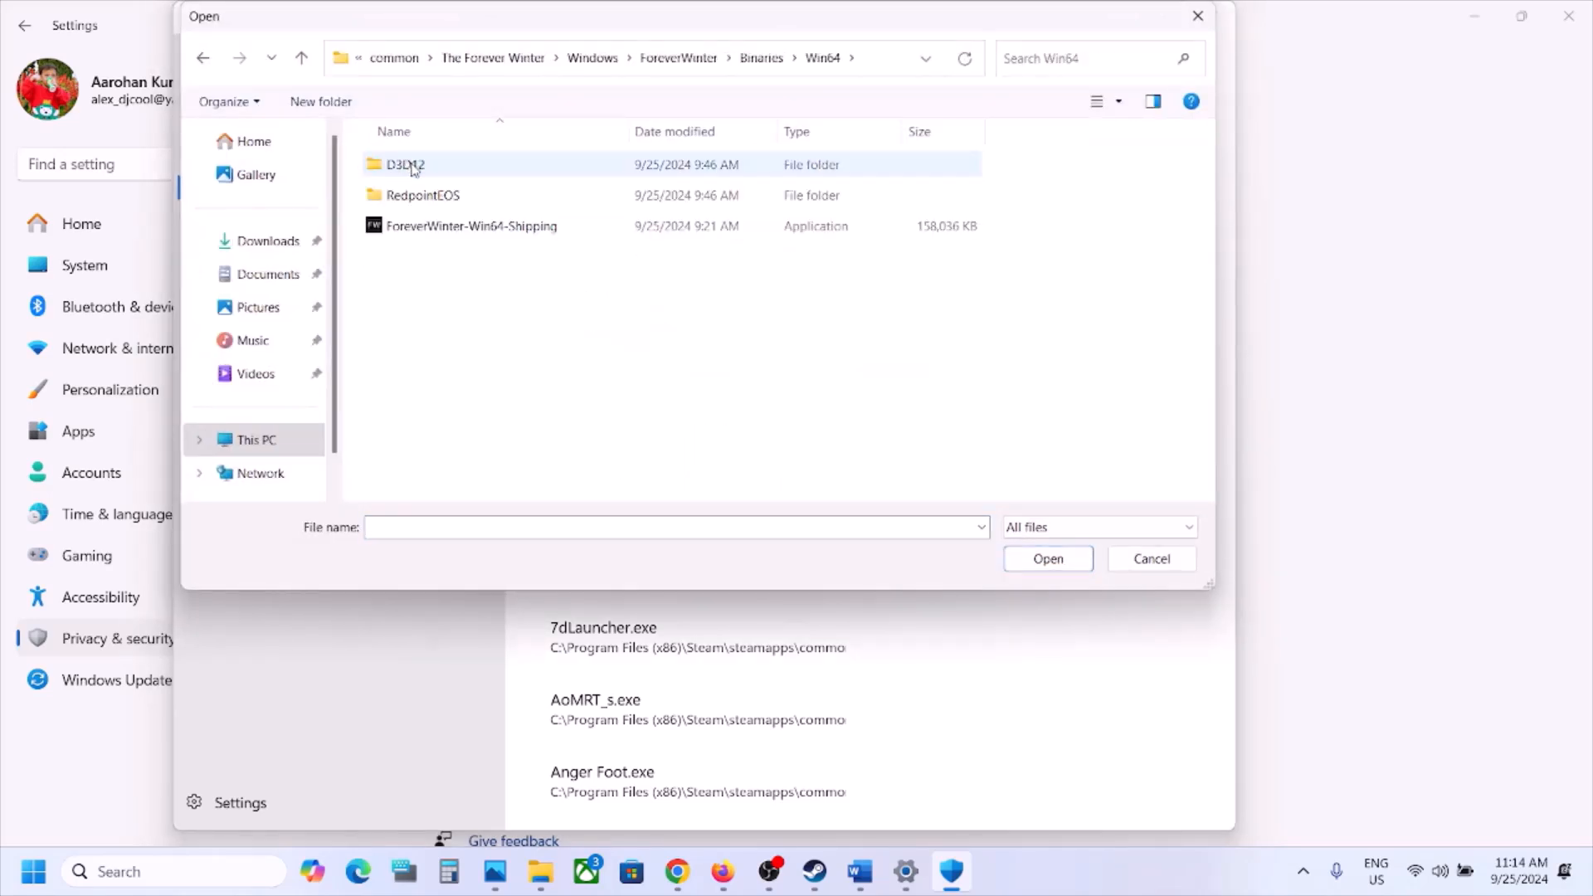
{"action": "left_click", "coordinate": [440, 226]}
{"action": "left_click", "coordinate": [1072, 564]}
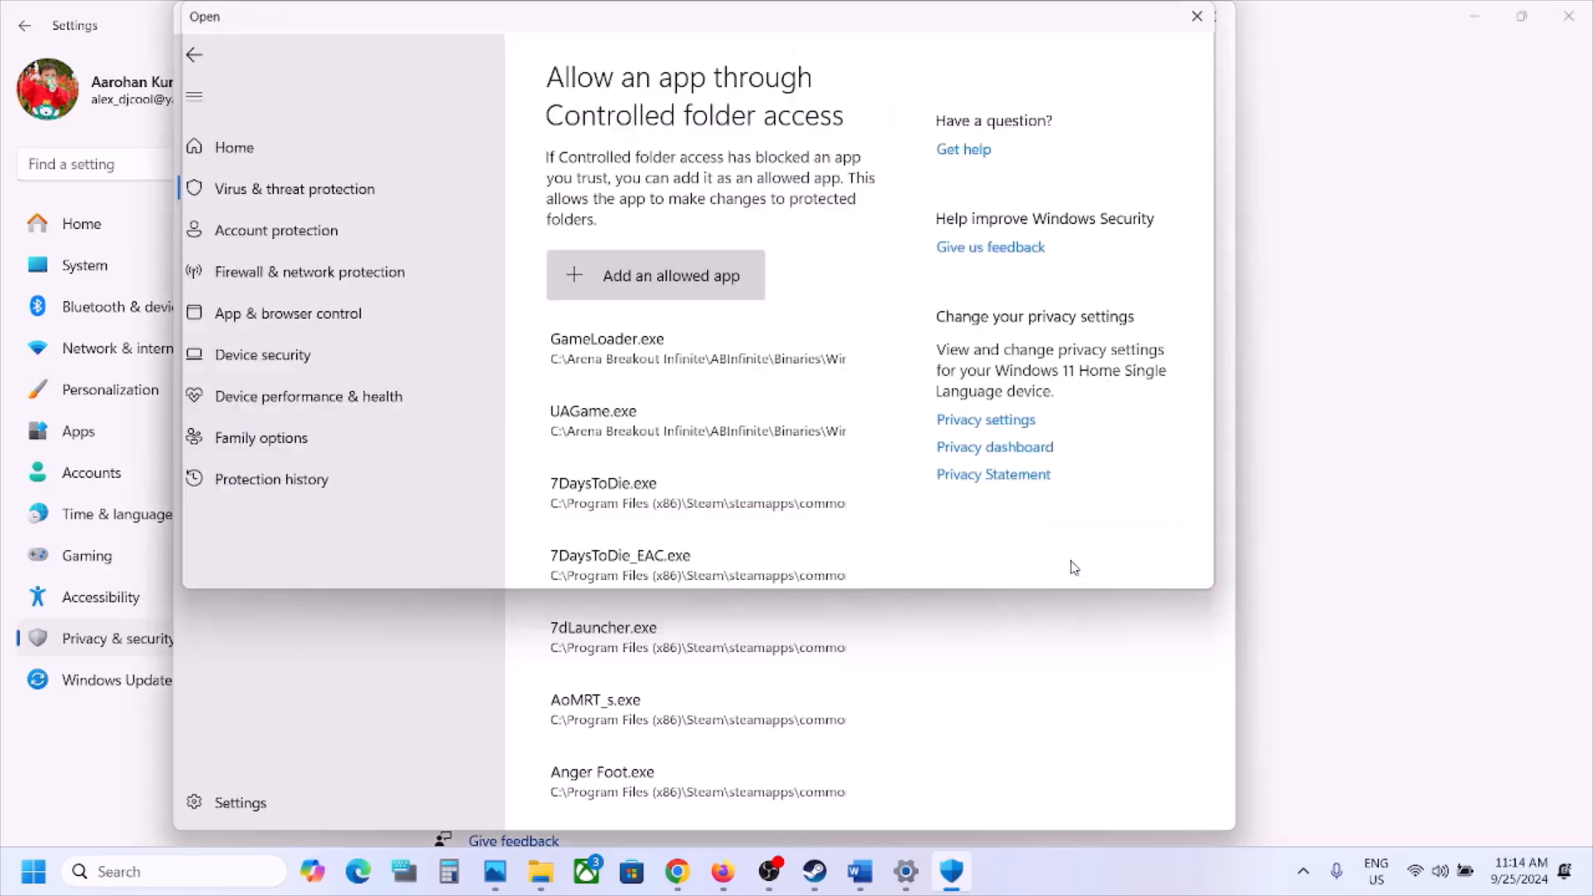
Switch to Control Panel and open the list of apps allowed through Windows Defender Firewall under System and Security.
{"action": "left_click", "coordinate": [199, 863]}
{"action": "type", "text": "control"}
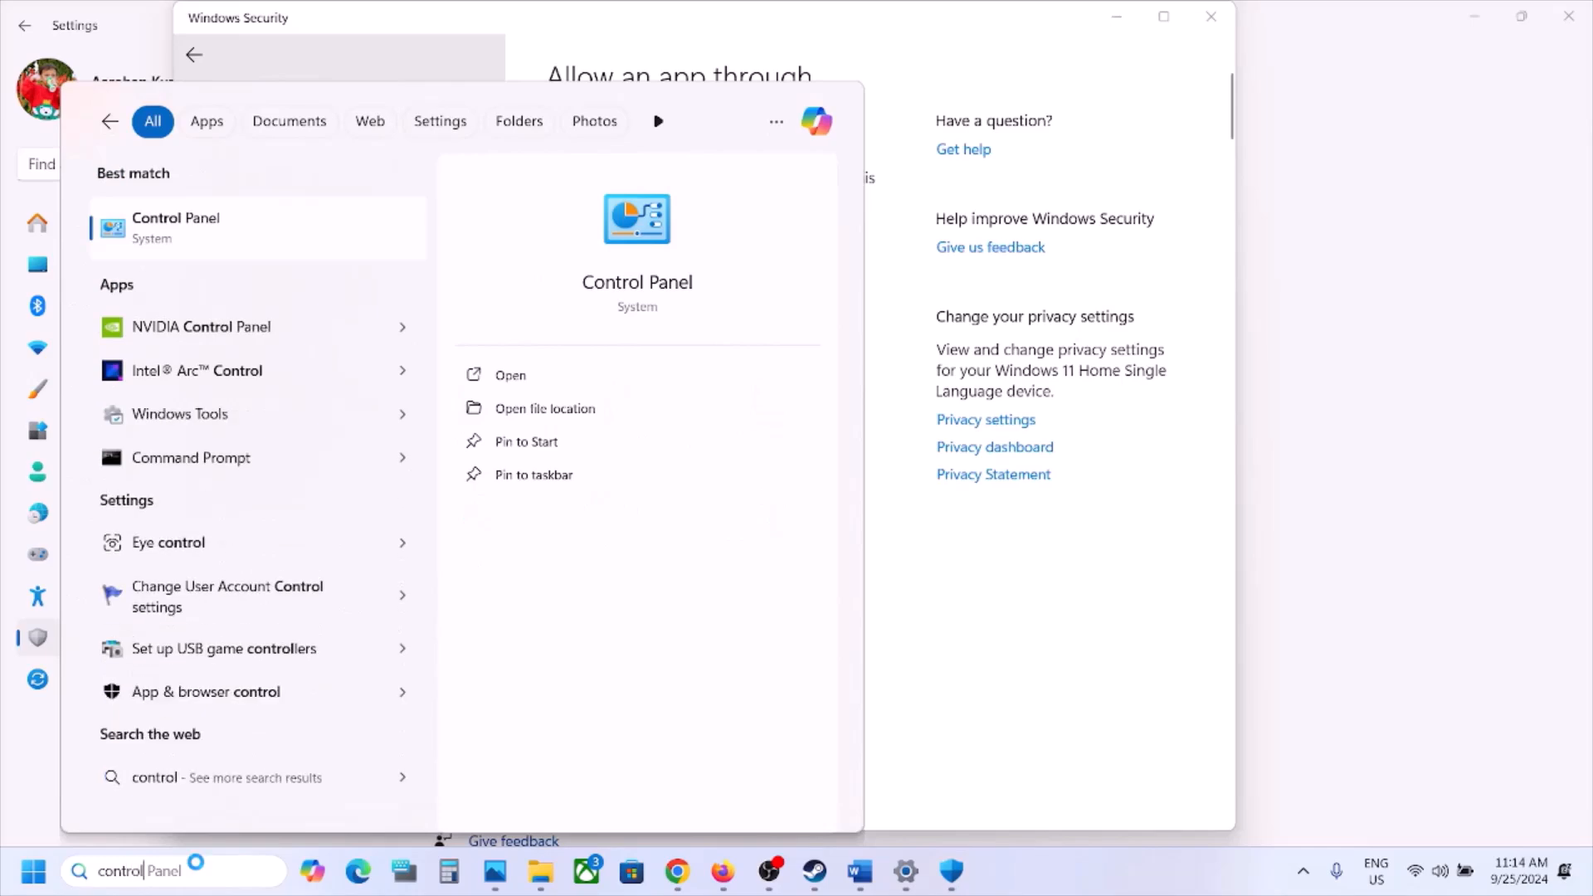
{"action": "key", "text": "Return"}
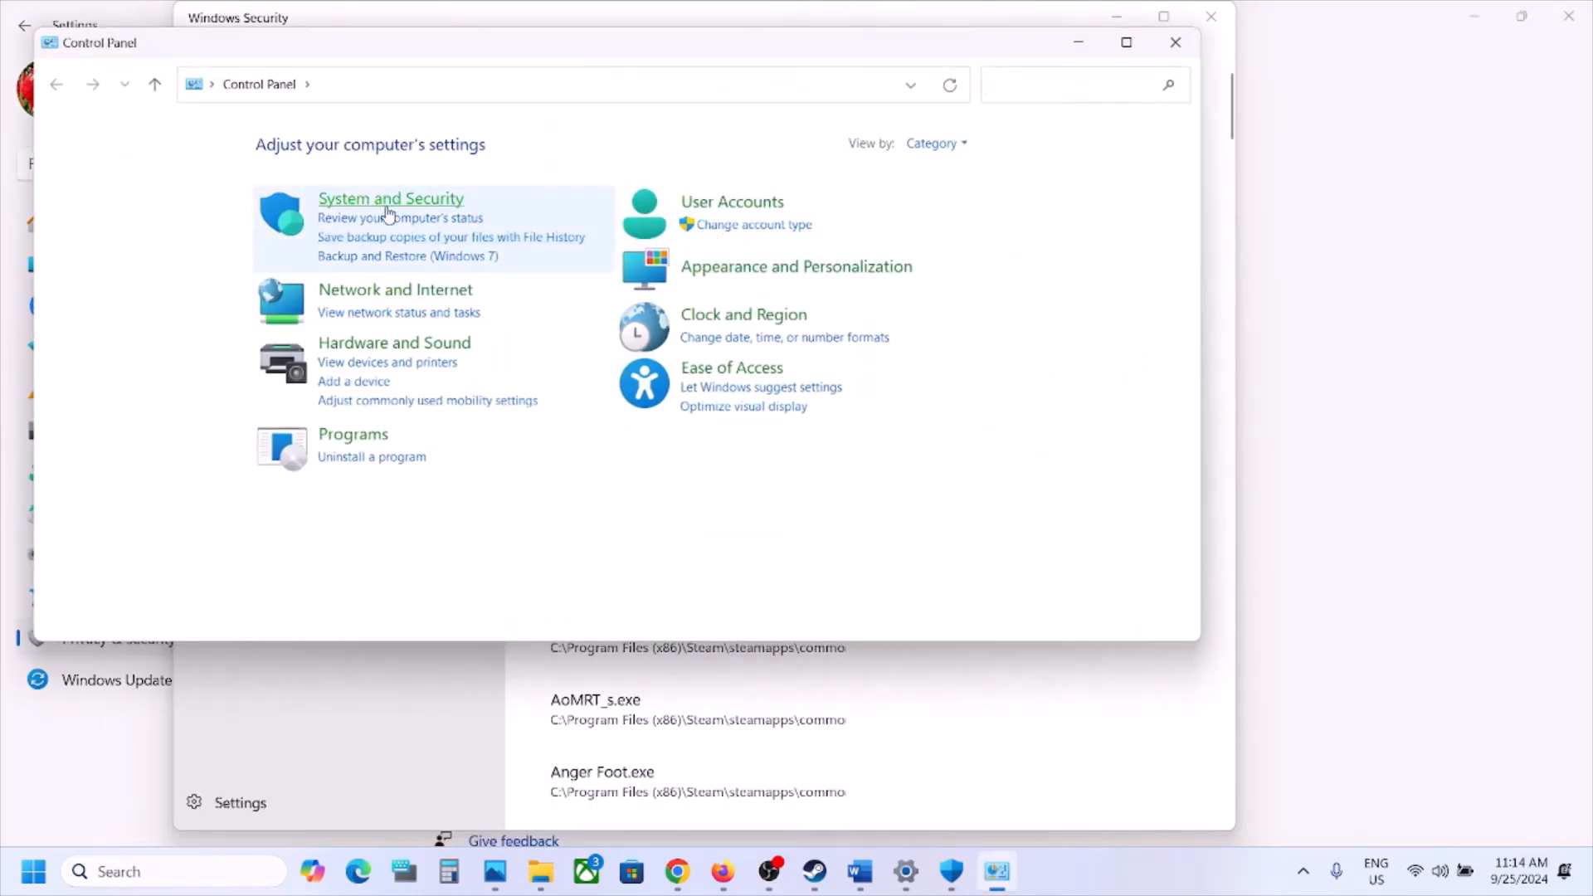
{"action": "left_click", "coordinate": [388, 203]}
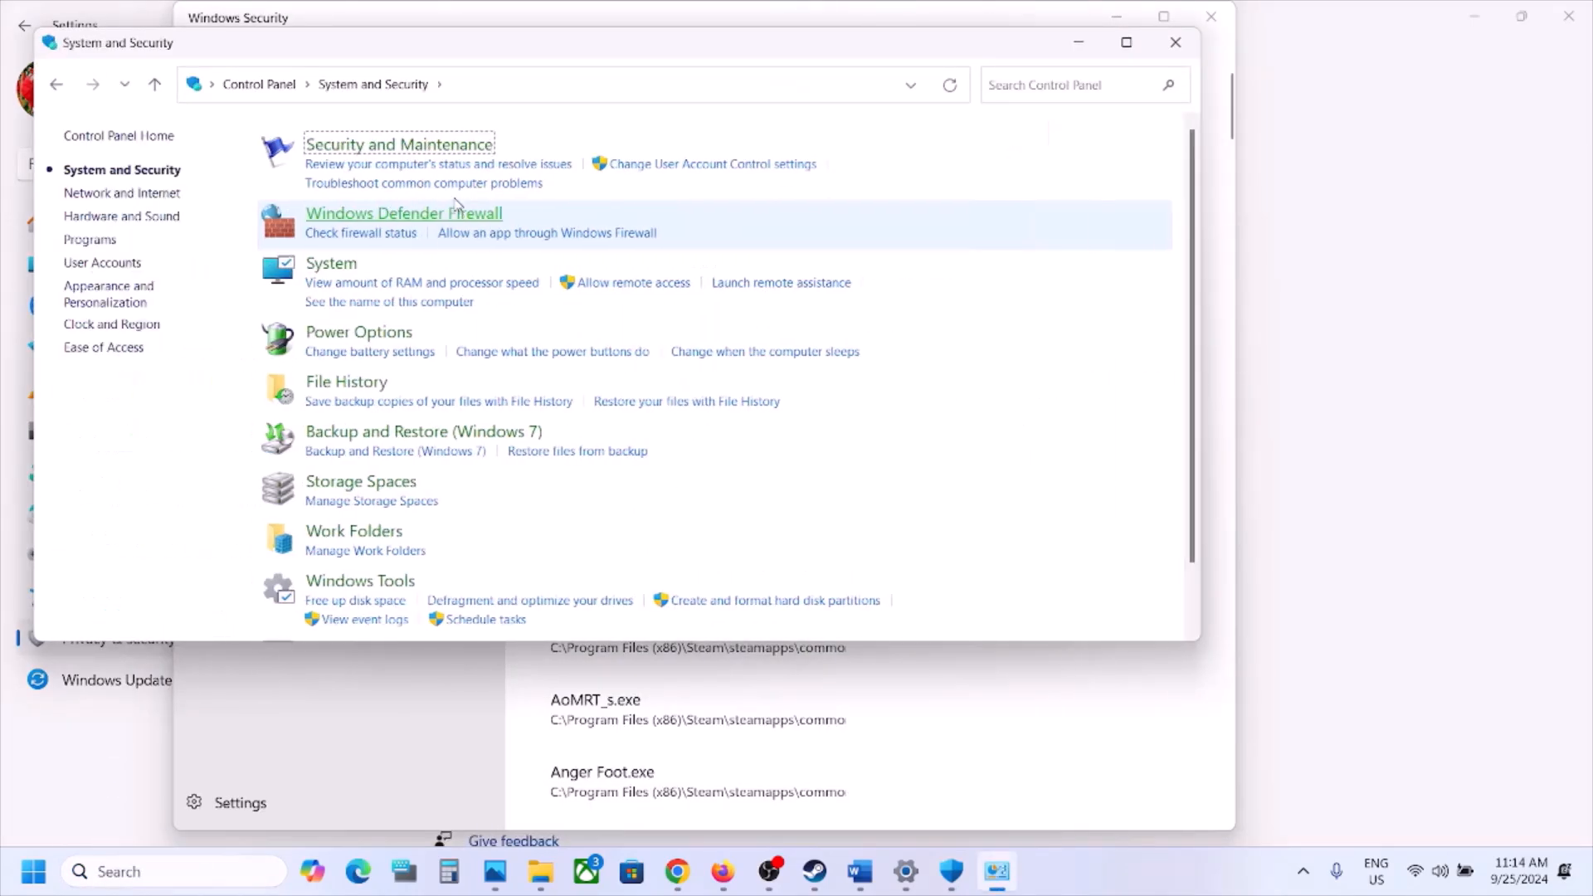
{"action": "left_click", "coordinate": [375, 218]}
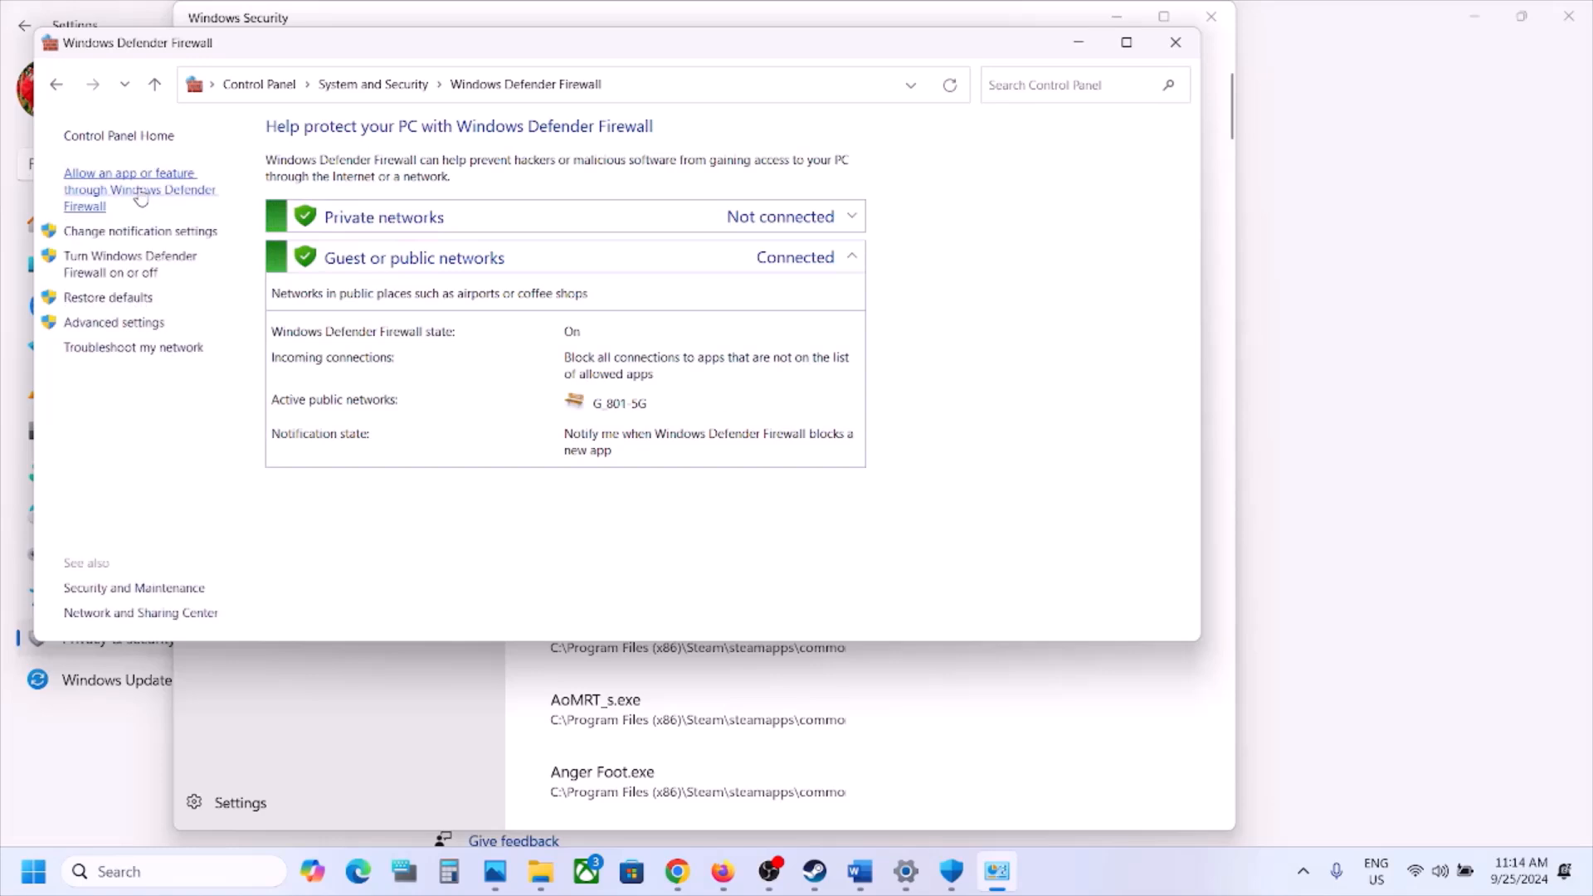
{"action": "left_click", "coordinate": [142, 192]}
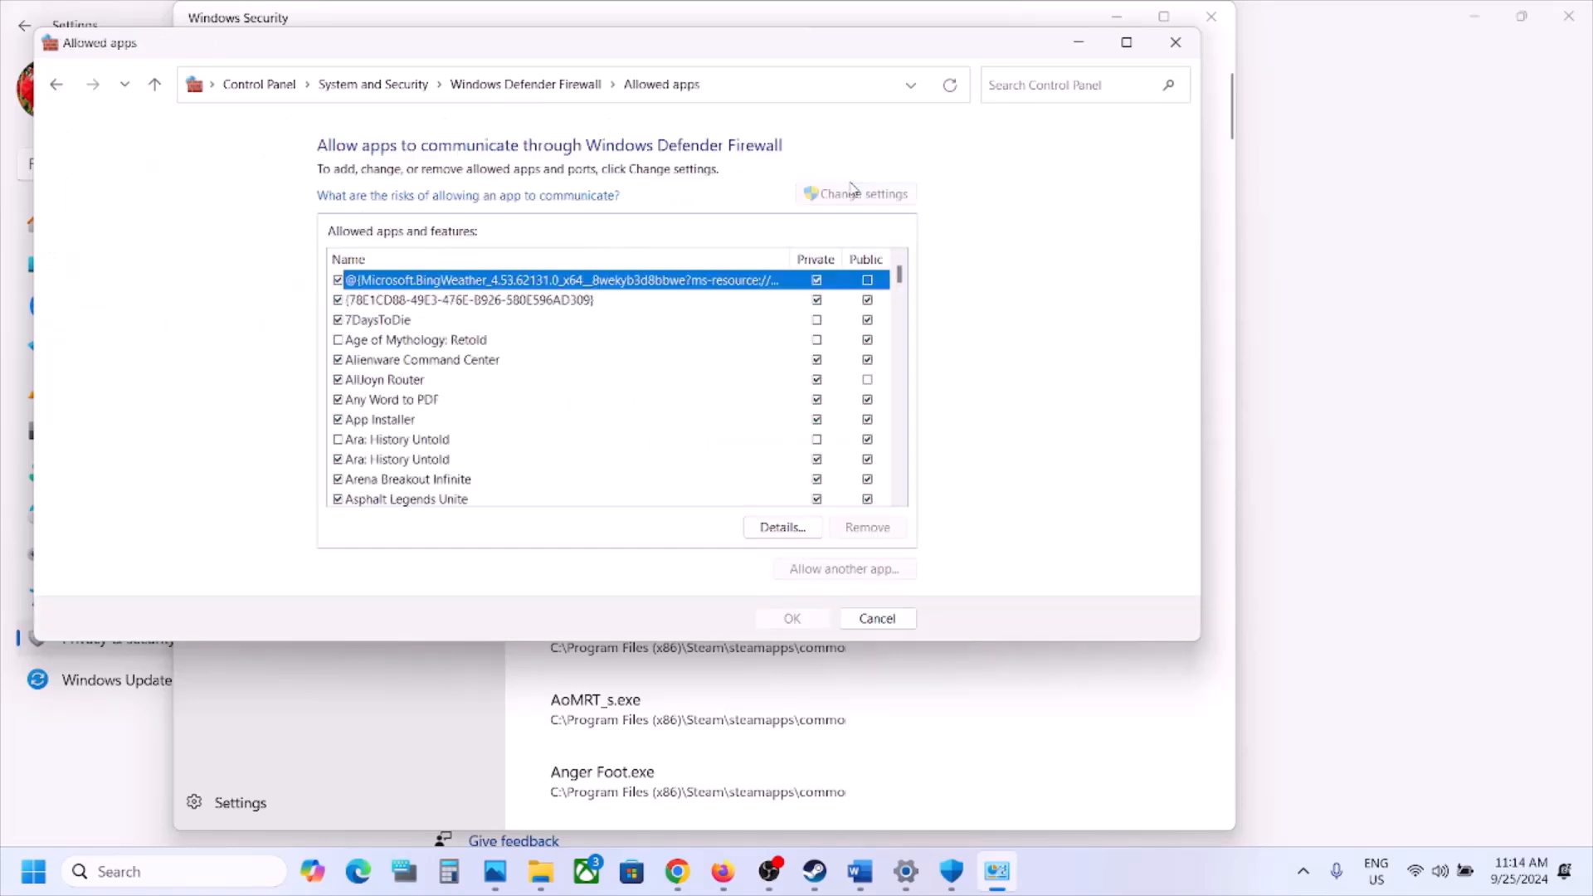
Try to add the ForeverWinter application from the game's Windows folder to the firewall's allowed apps.
{"action": "left_click", "coordinate": [898, 572]}
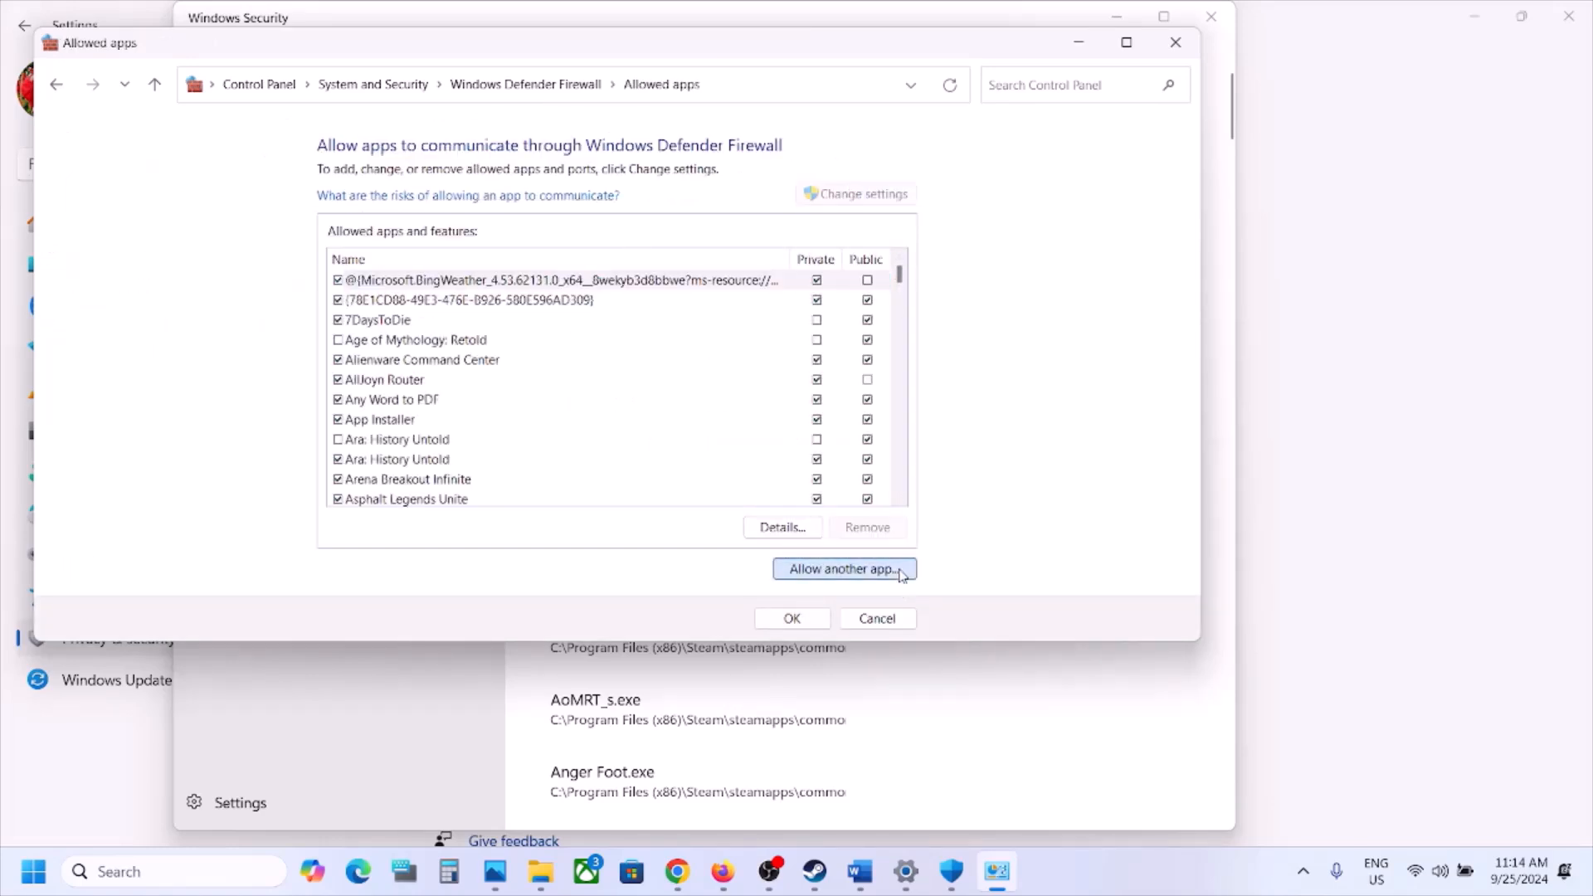
{"action": "left_click", "coordinate": [784, 448]}
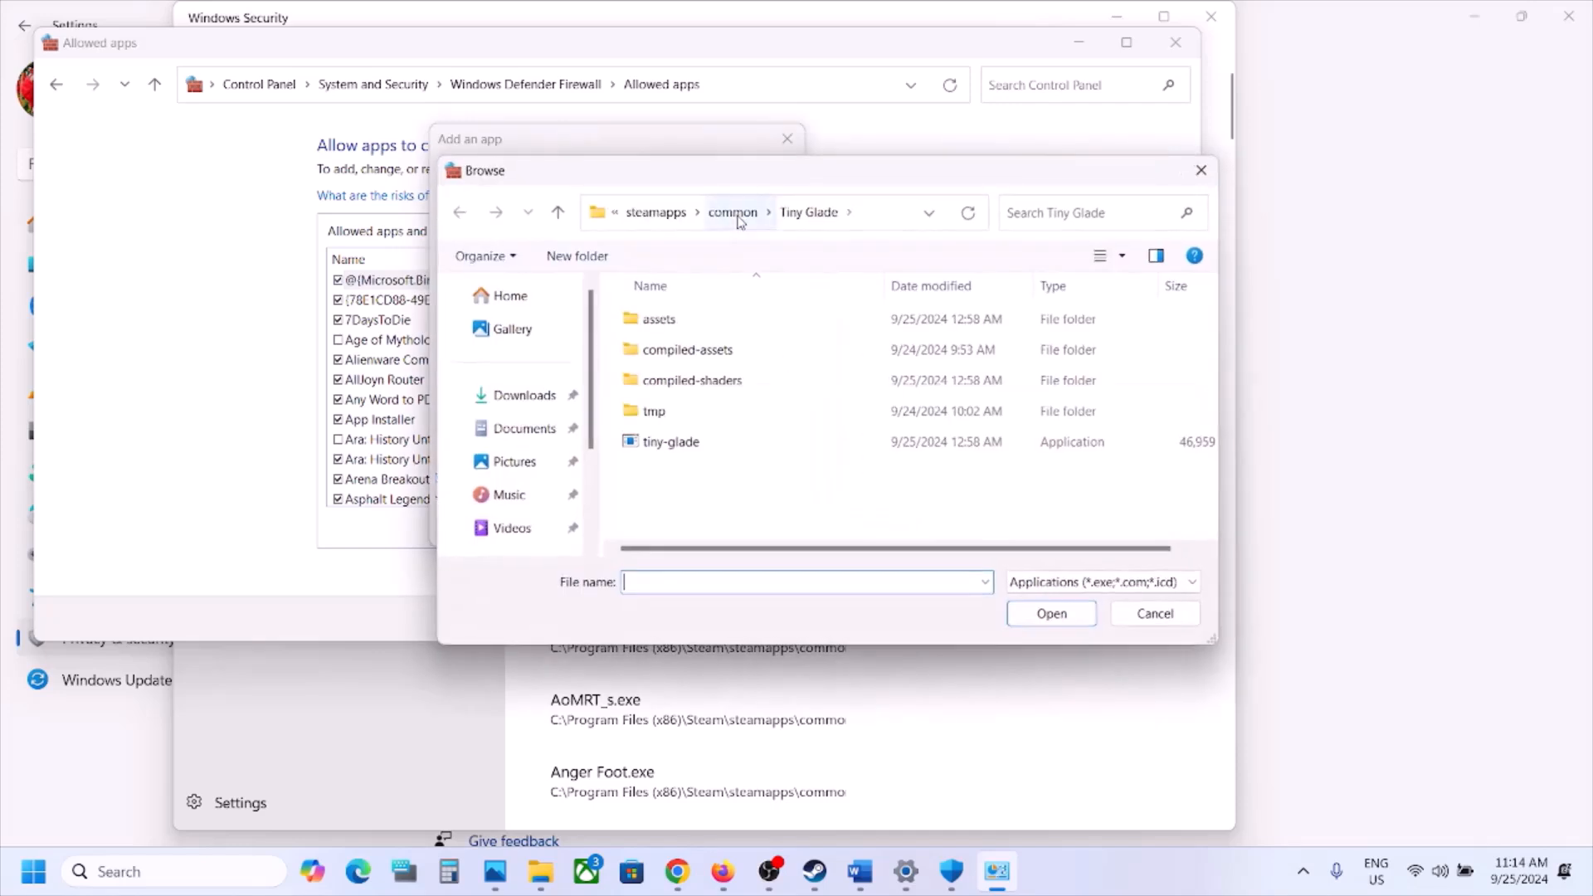
{"action": "left_click", "coordinate": [734, 214]}
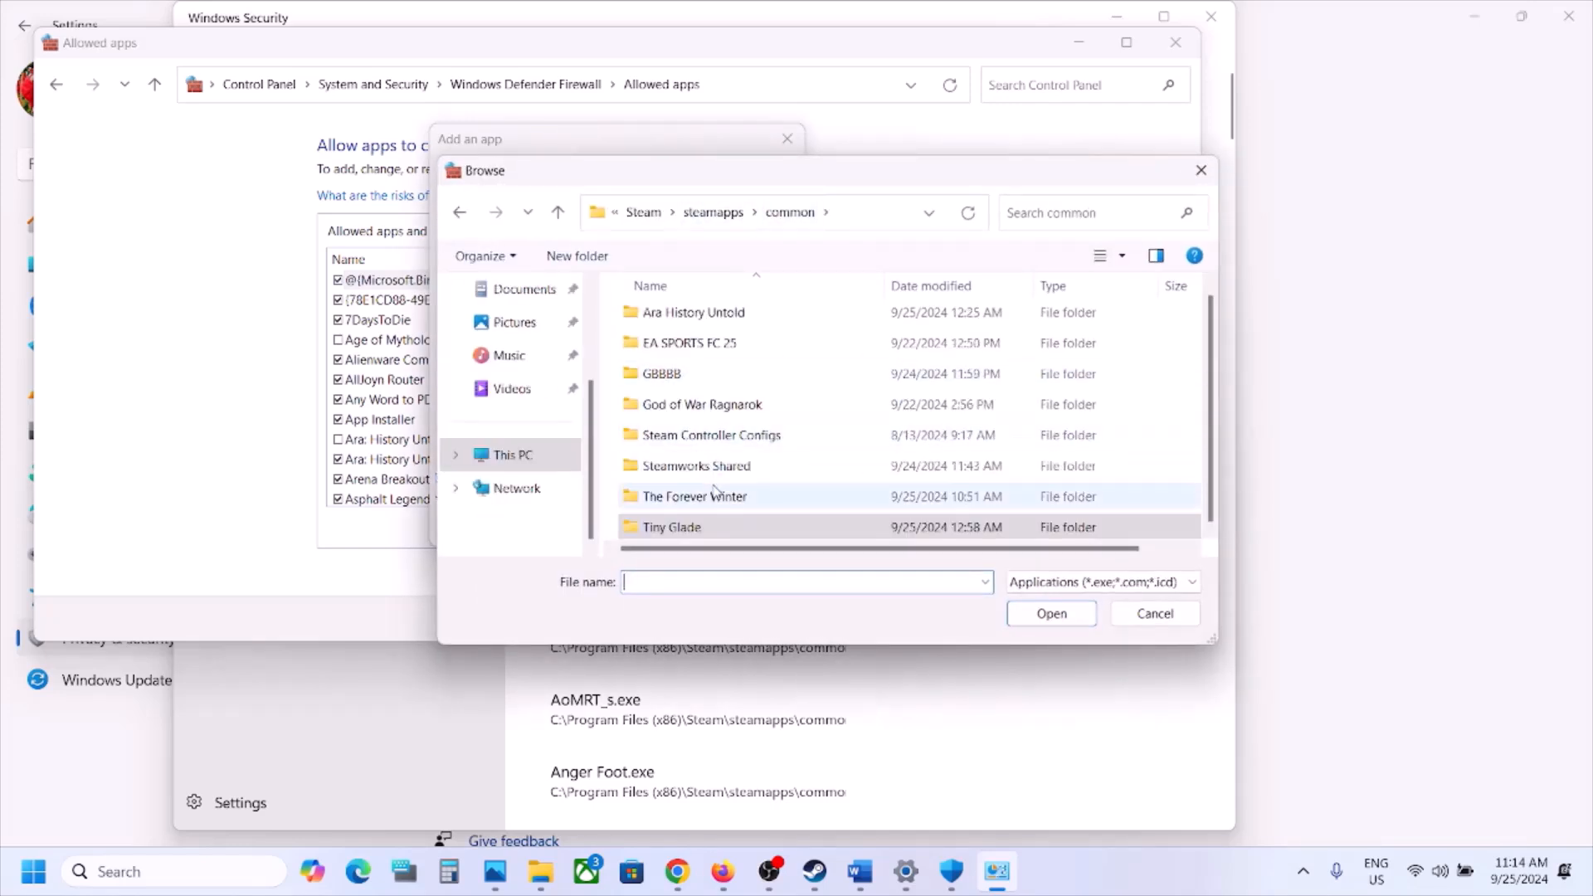
{"action": "double_click", "coordinate": [715, 496]}
{"action": "double_click", "coordinate": [667, 323]}
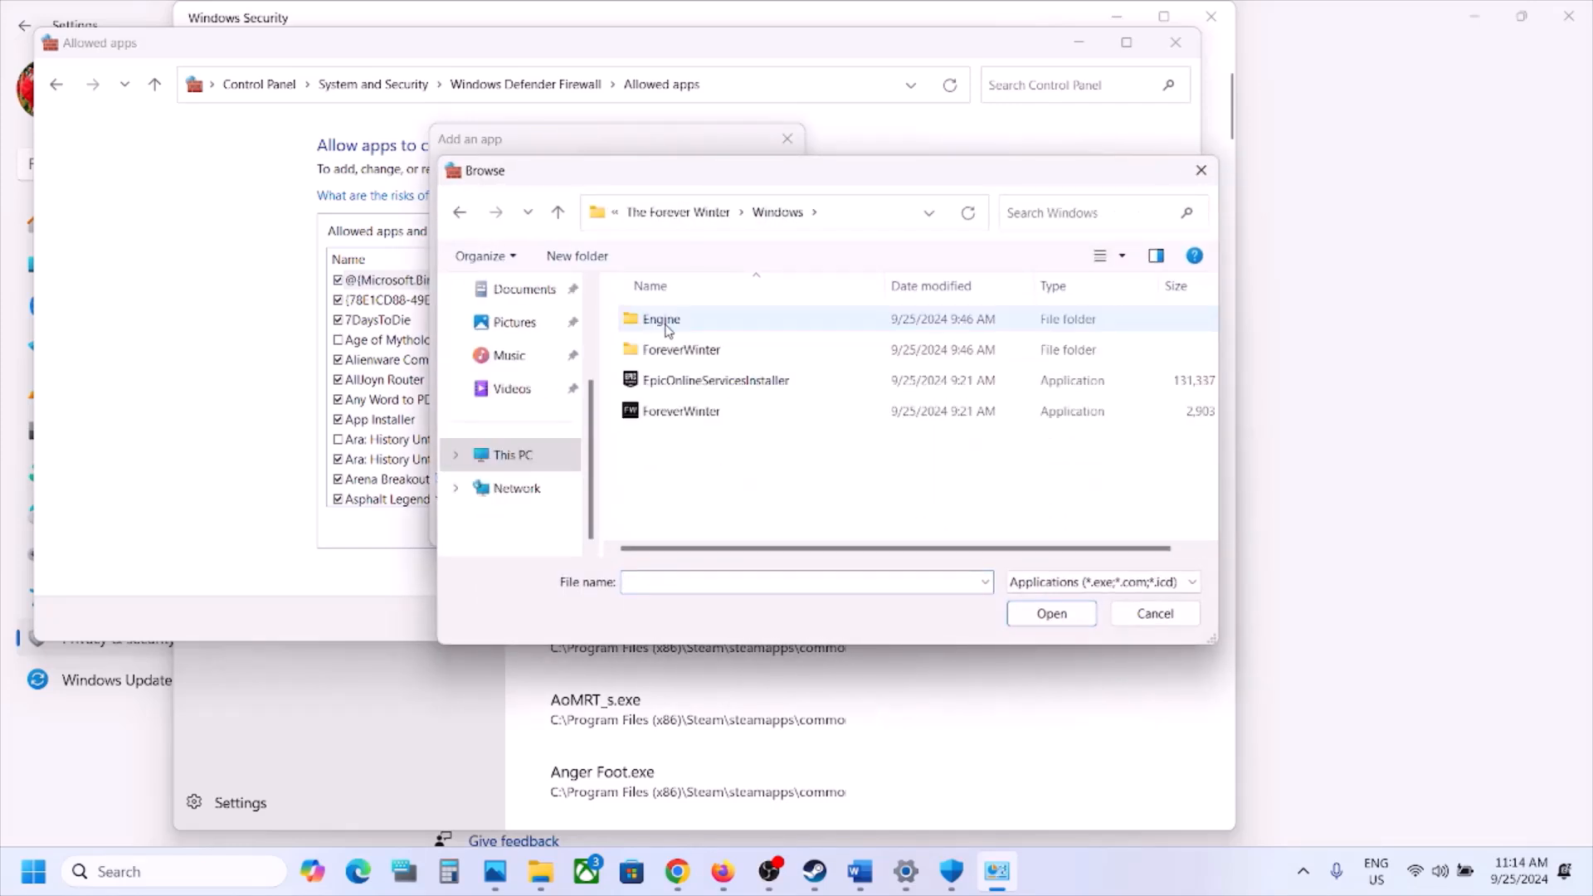
{"action": "left_click", "coordinate": [680, 411]}
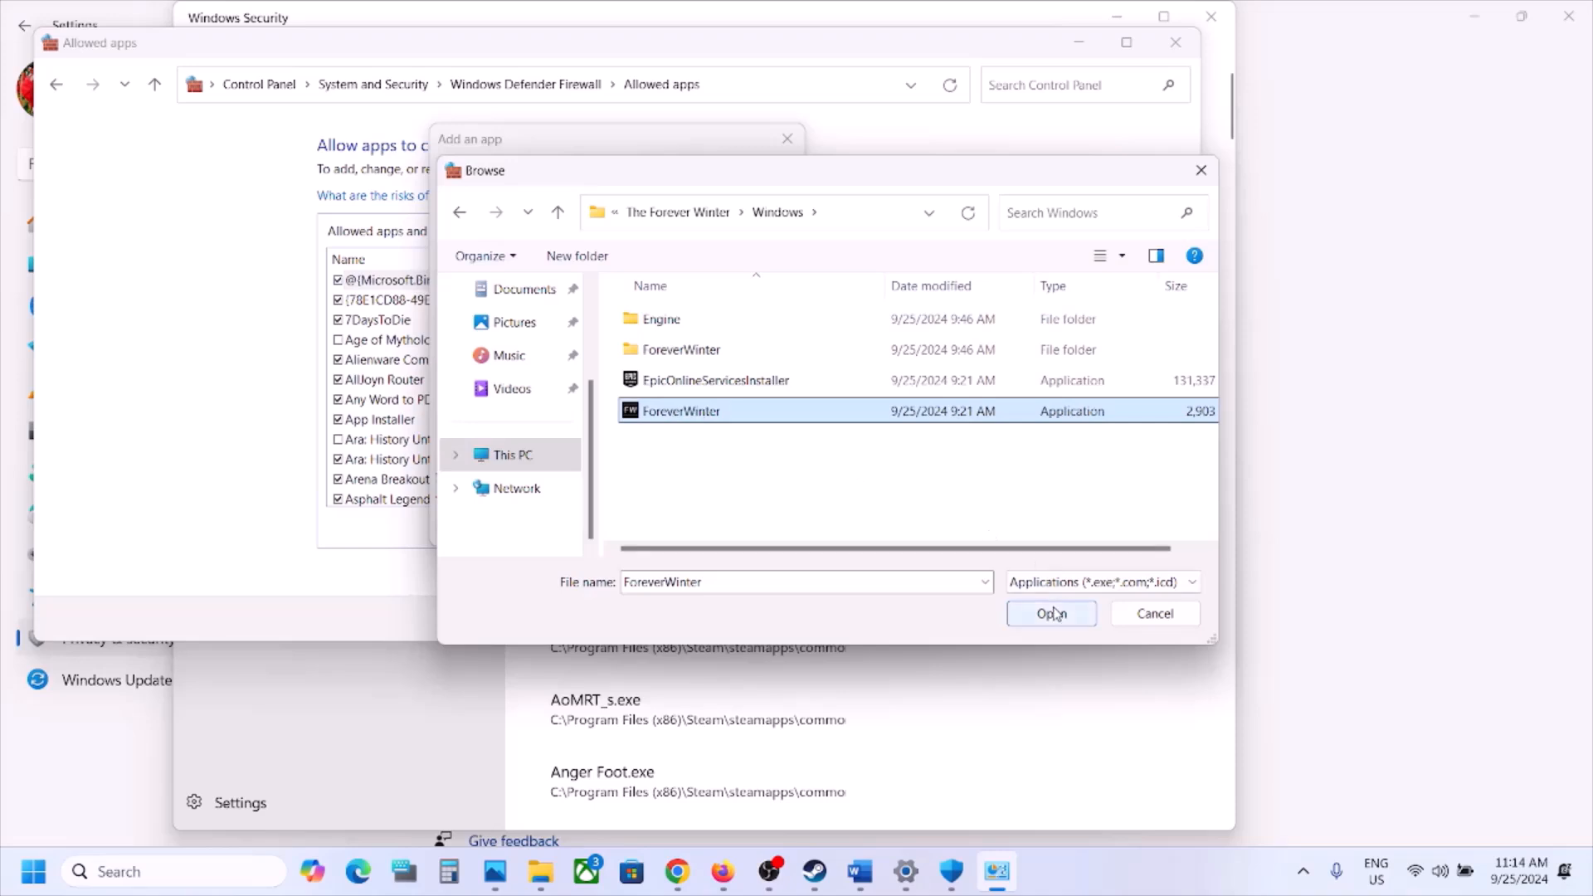
{"action": "left_click", "coordinate": [1051, 613]}
{"action": "left_click", "coordinate": [683, 528]}
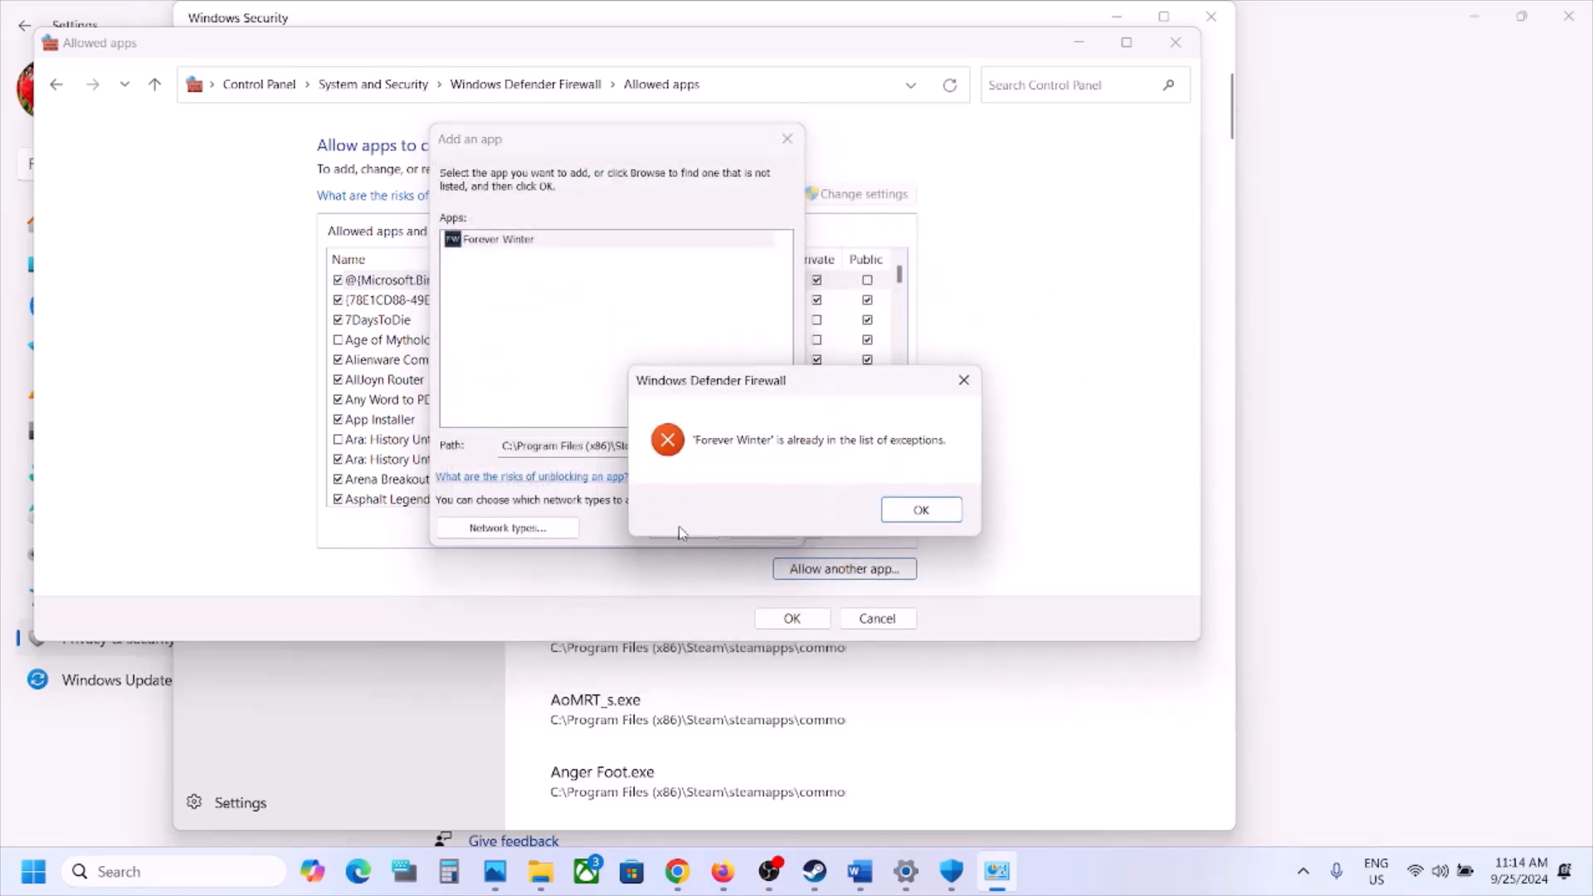
{"action": "left_click", "coordinate": [922, 509]}
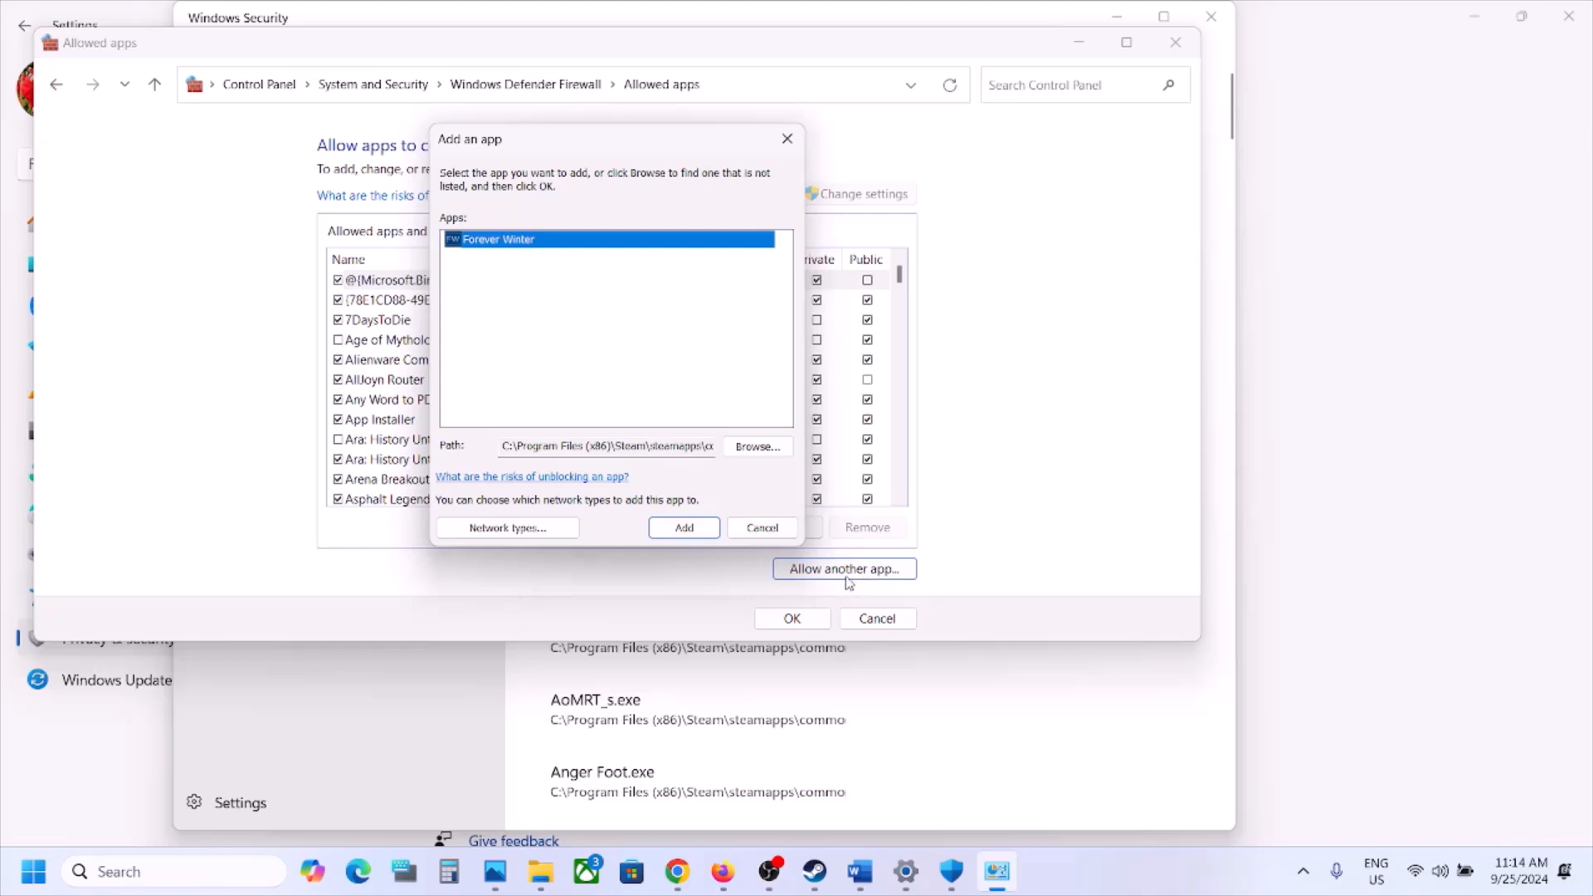
Try to add ForeverWinter-Win64-Shipping from the Binaries\Win64 folder to the firewall's allowed apps, and close the app-adding dialog.
{"action": "left_click", "coordinate": [767, 453]}
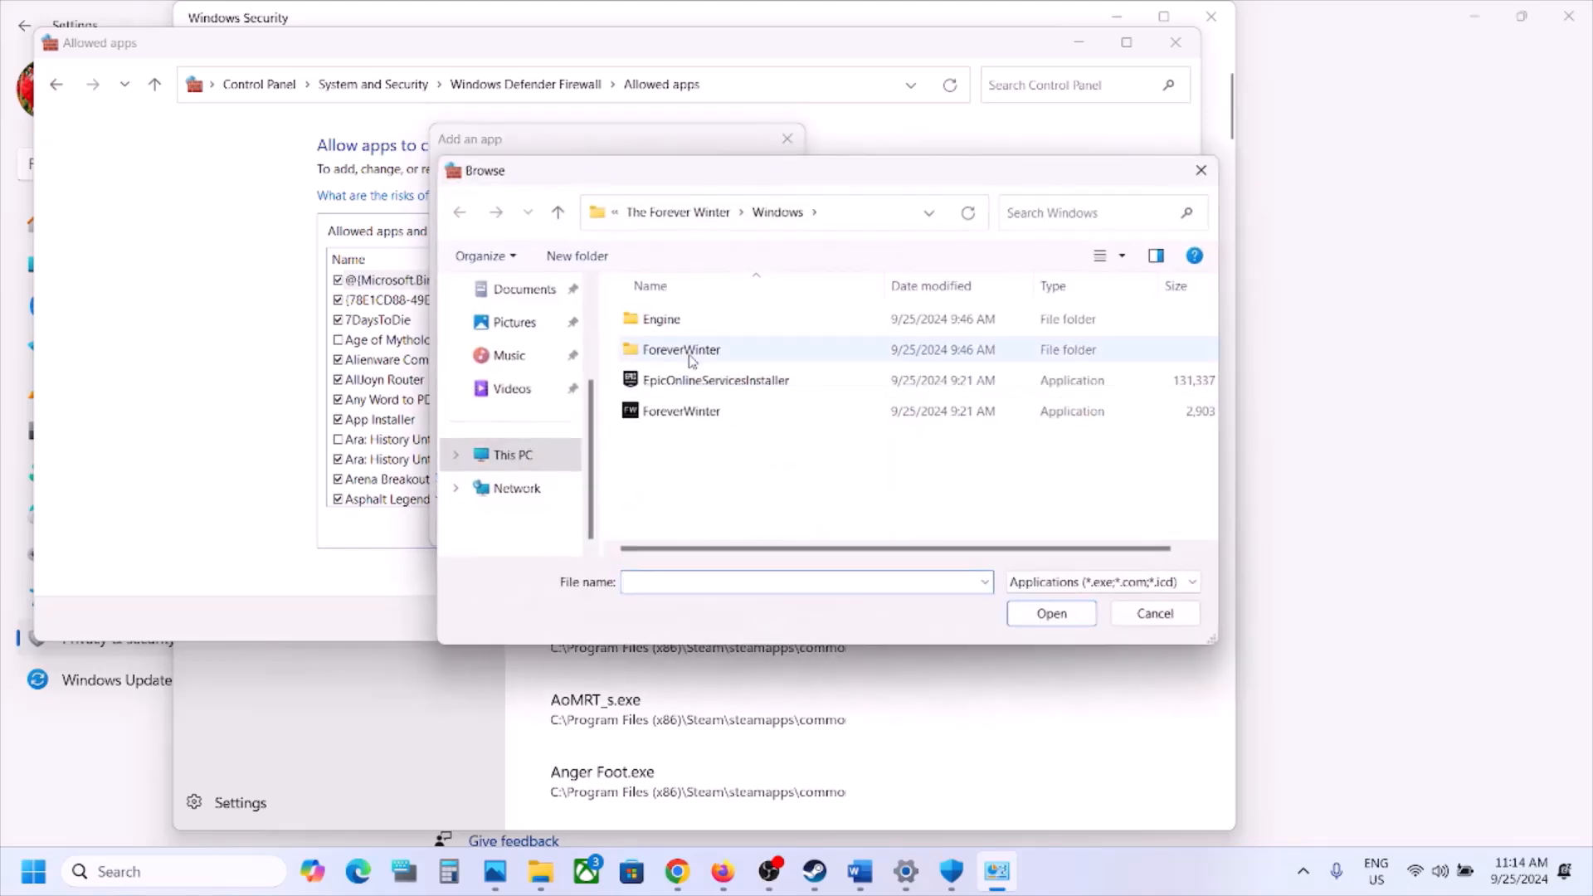
{"action": "double_click", "coordinate": [678, 349]}
{"action": "double_click", "coordinate": [674, 318]}
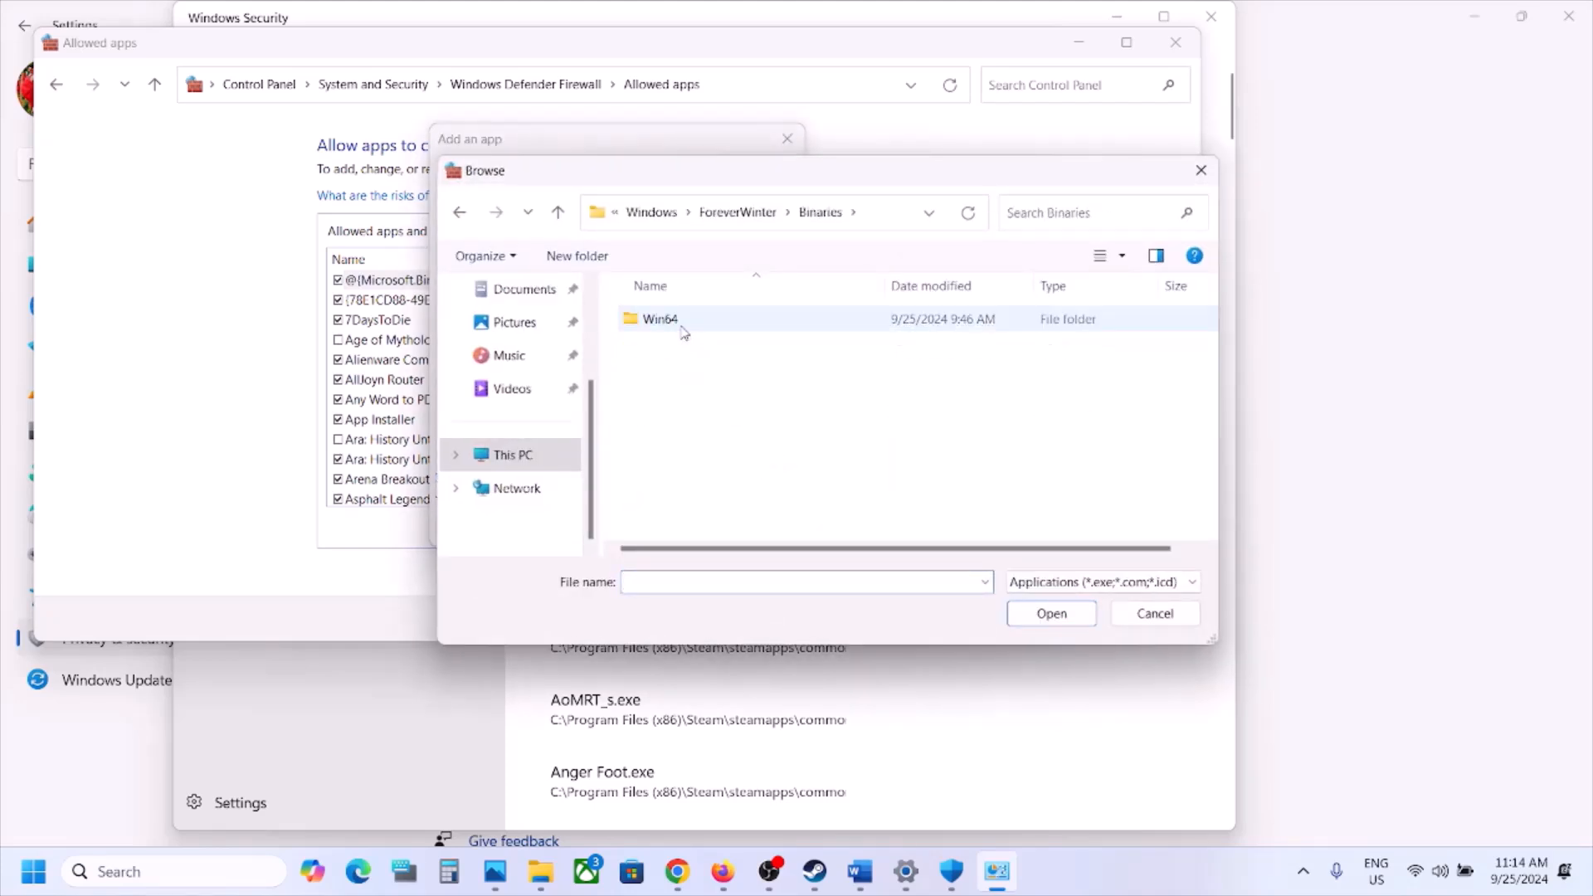
{"action": "double_click", "coordinate": [678, 320]}
{"action": "left_click", "coordinate": [681, 383]}
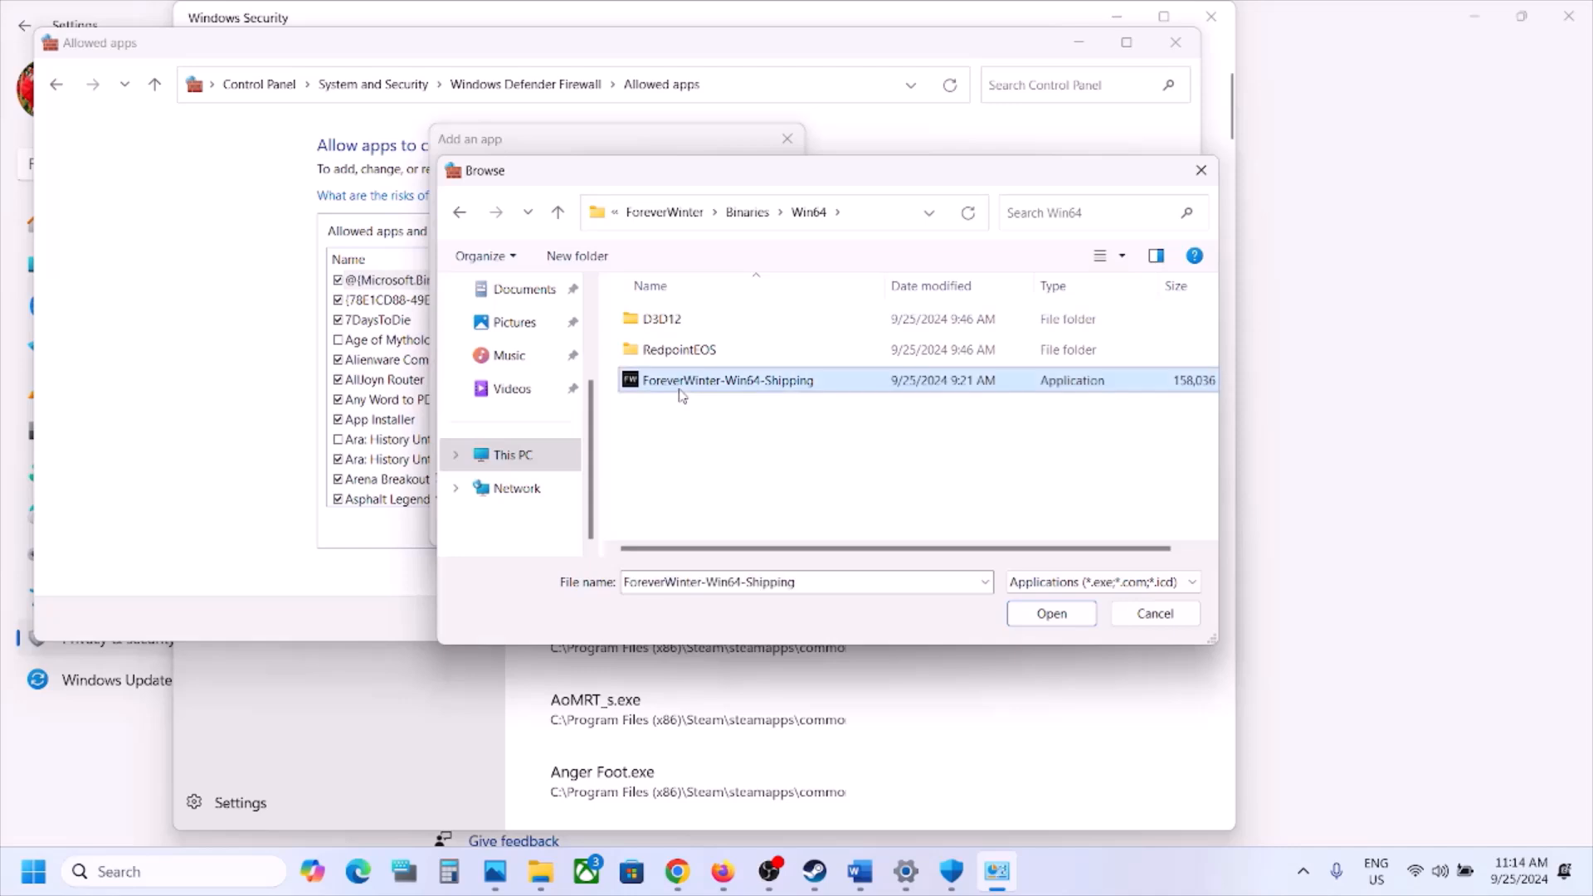
{"action": "left_click", "coordinate": [1047, 613]}
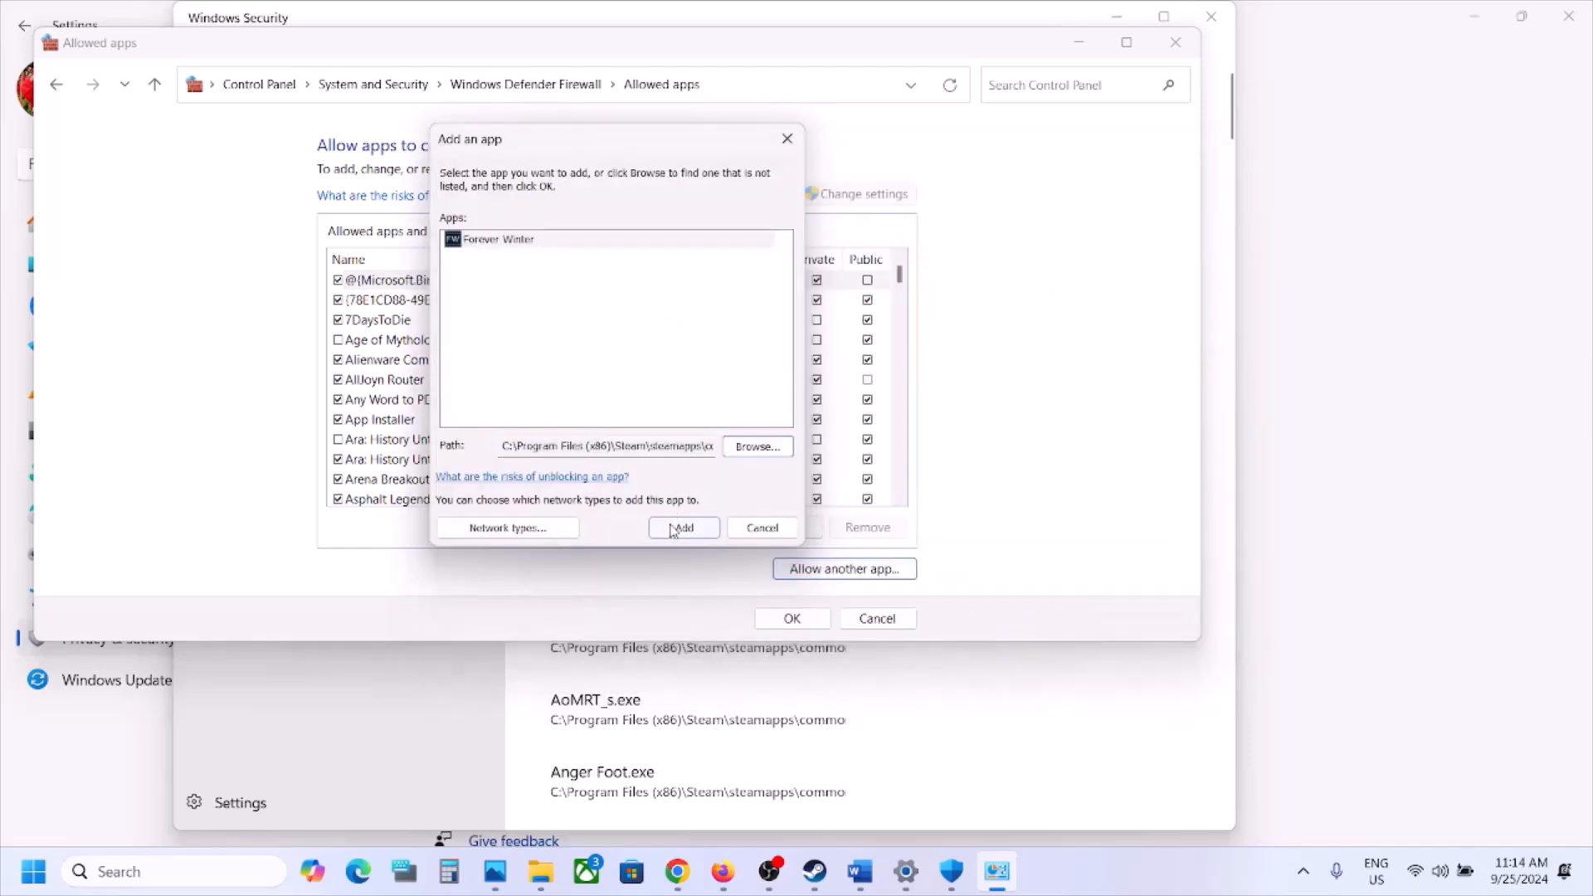
{"action": "left_click", "coordinate": [673, 529]}
{"action": "left_click", "coordinate": [916, 509]}
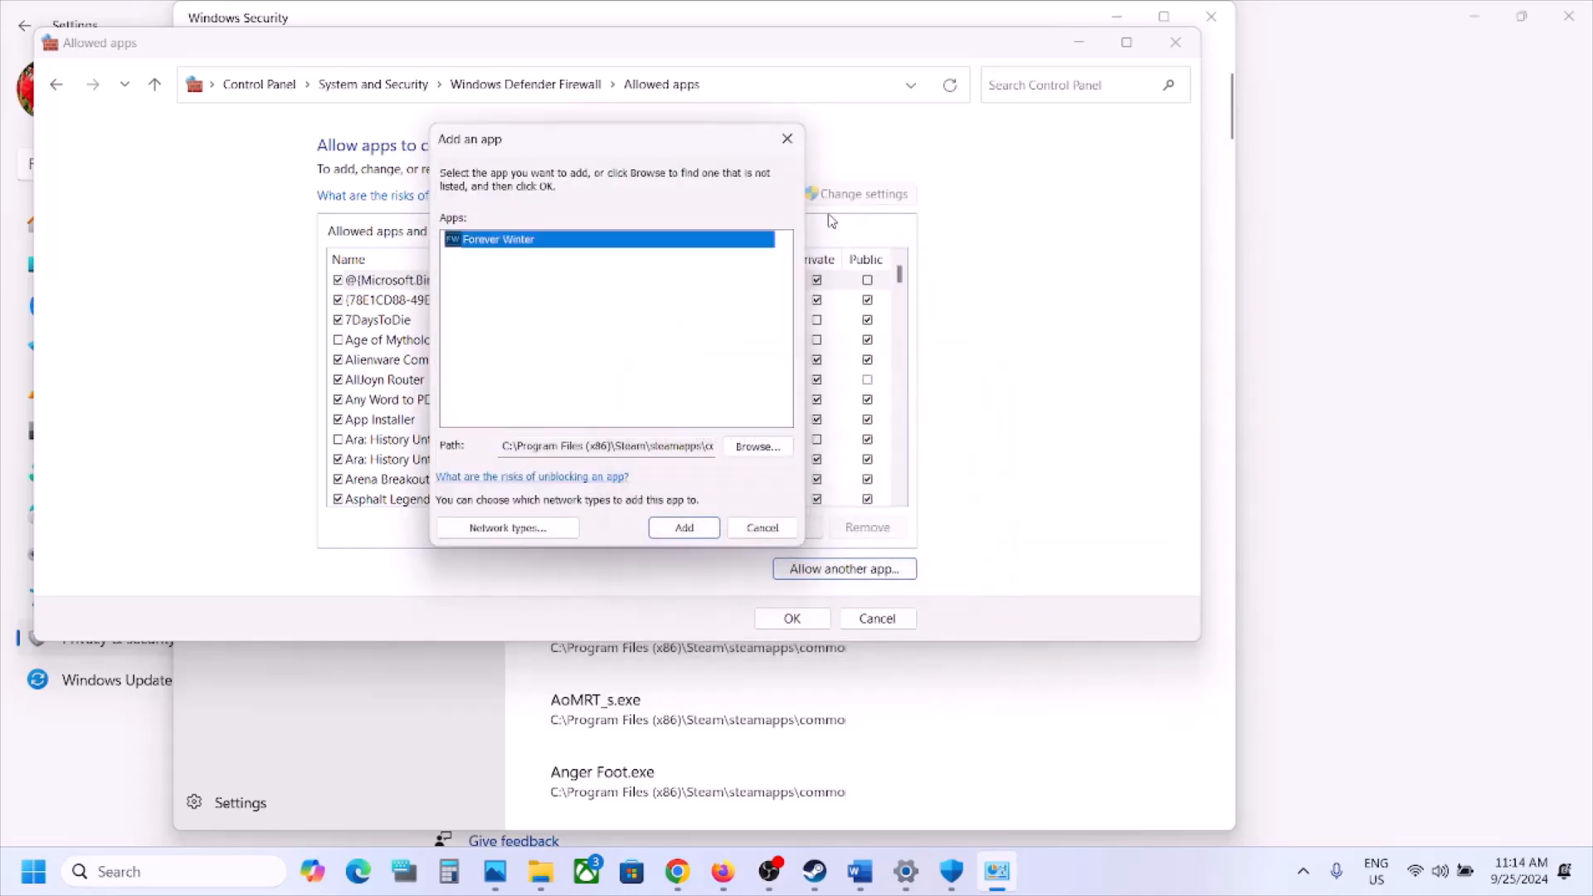
{"action": "left_click", "coordinate": [795, 145]}
Enable the Forever Winter entry in the firewall's allowed apps for both private and public networks, save the change and close Control Panel.
{"action": "left_click", "coordinate": [500, 478]}
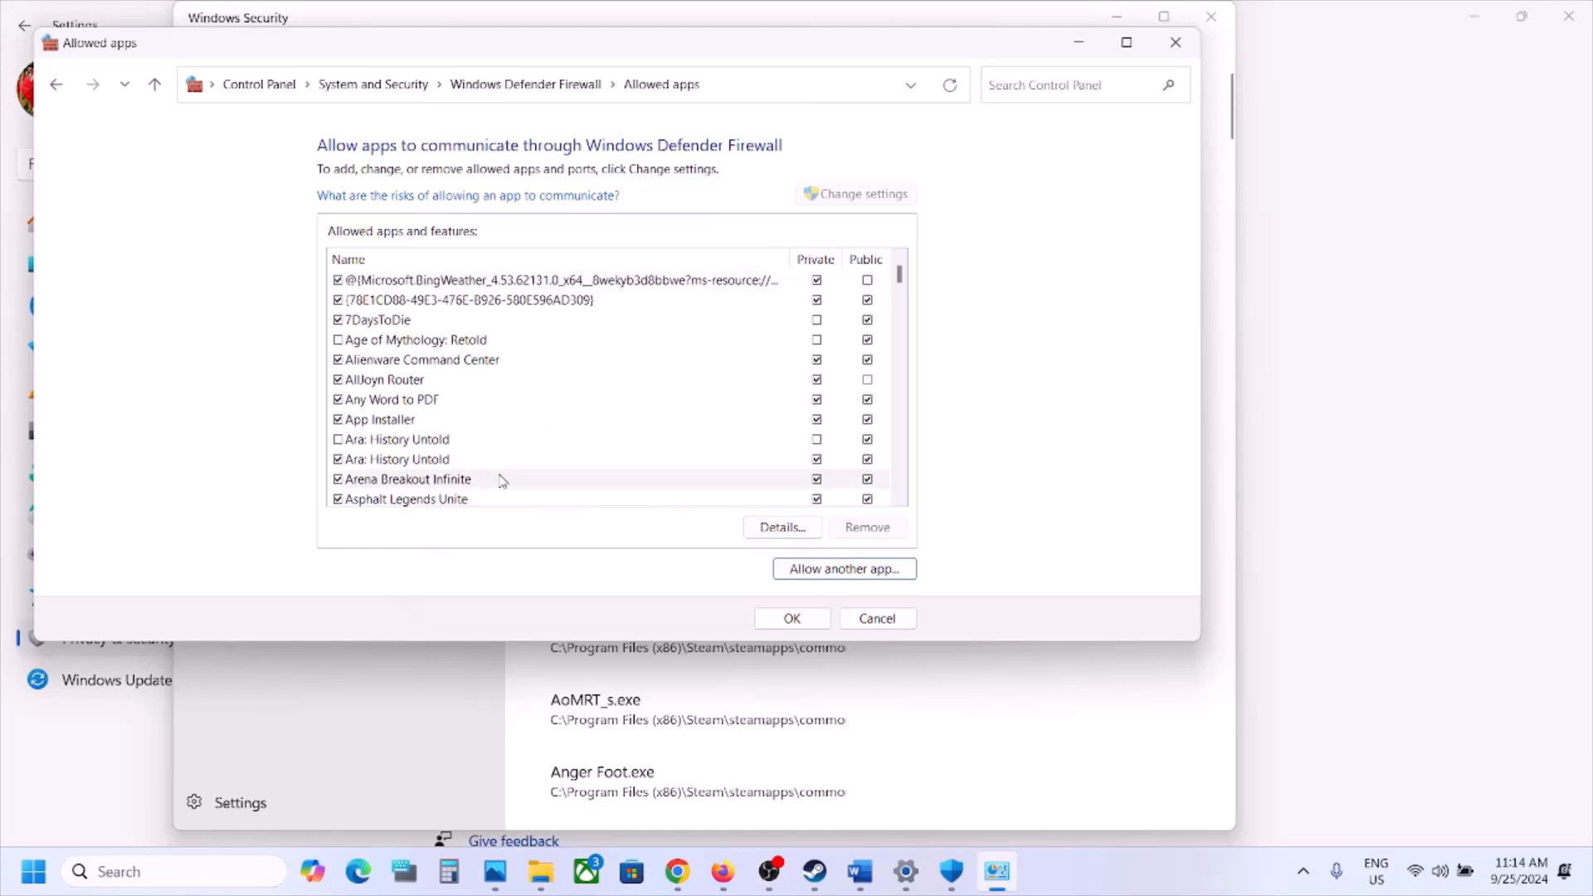
{"action": "key", "text": "f"}
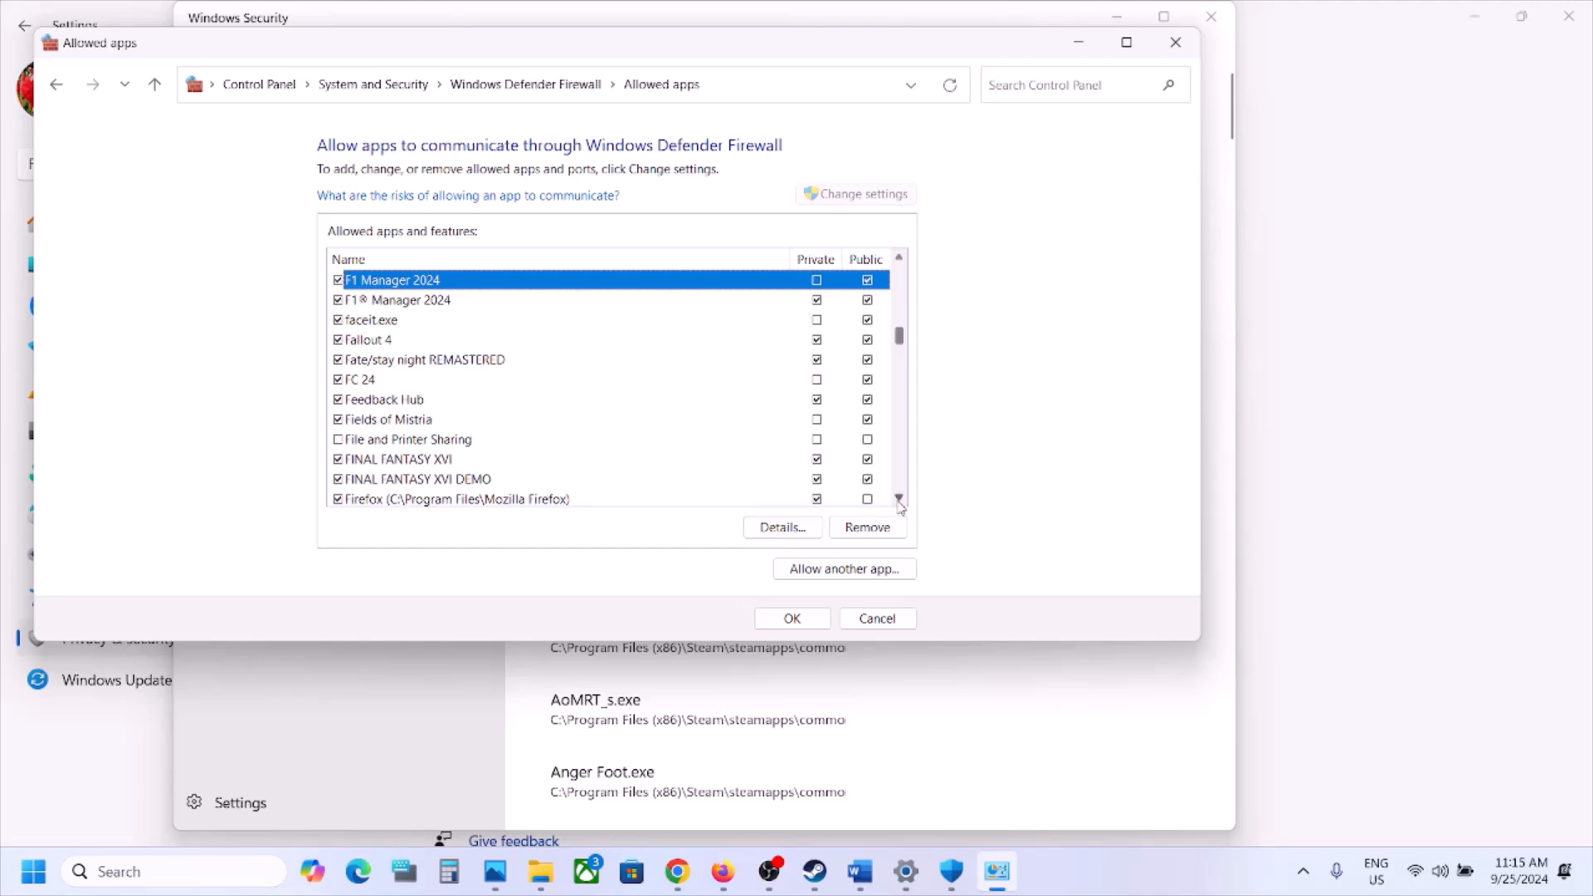
{"action": "left_click", "coordinate": [898, 499]}
{"action": "left_click", "coordinate": [899, 499]}
{"action": "left_click", "coordinate": [898, 498]}
{"action": "left_click", "coordinate": [899, 499]}
{"action": "left_click", "coordinate": [898, 499]}
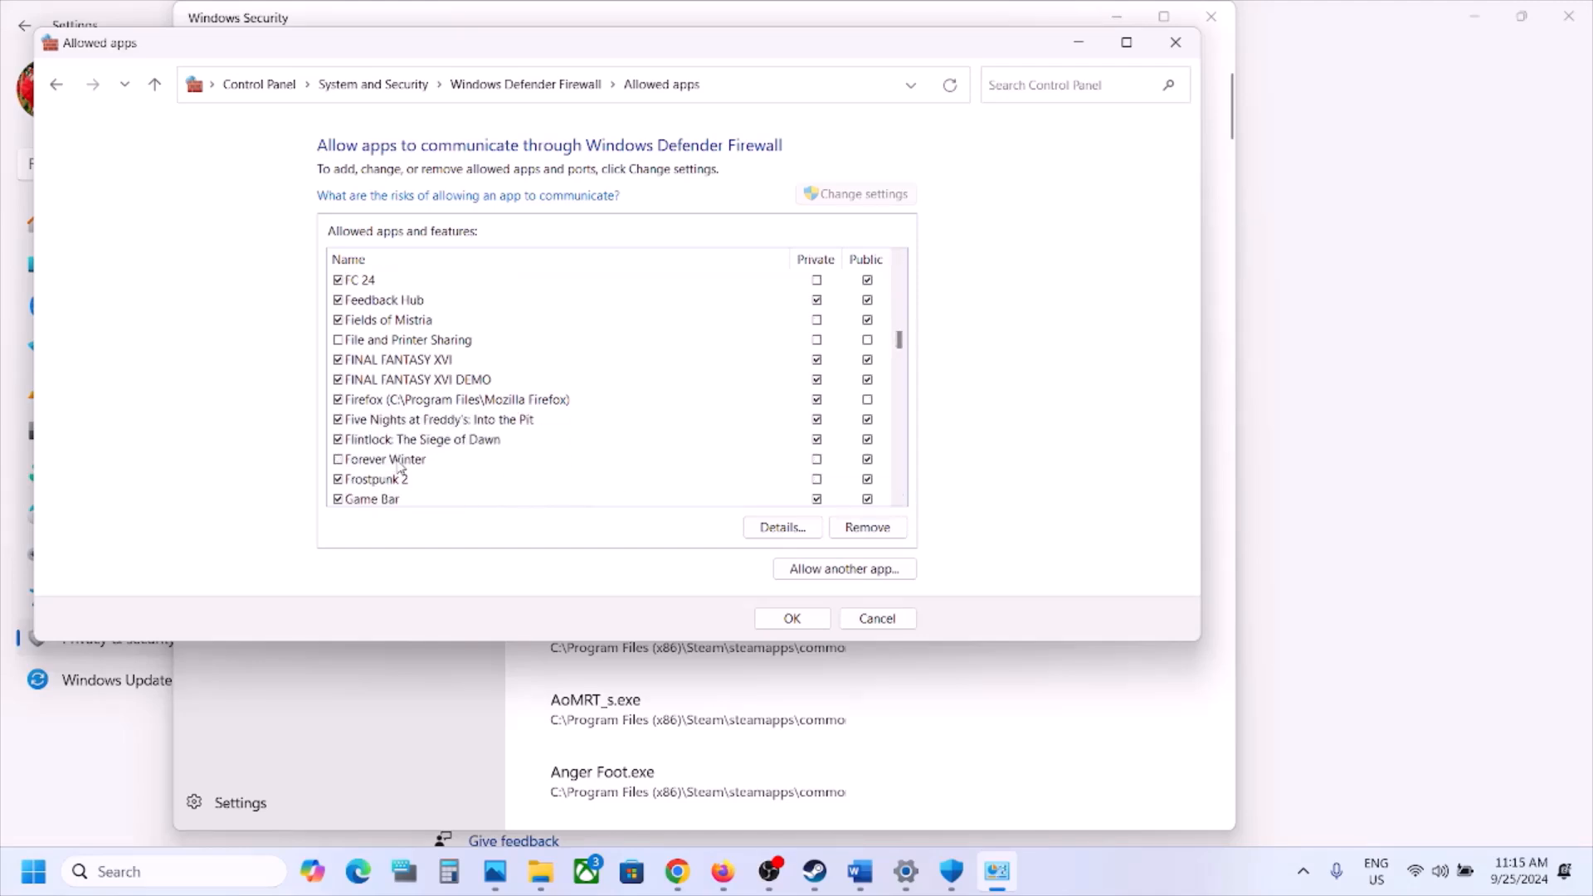
{"action": "left_click", "coordinate": [399, 467]}
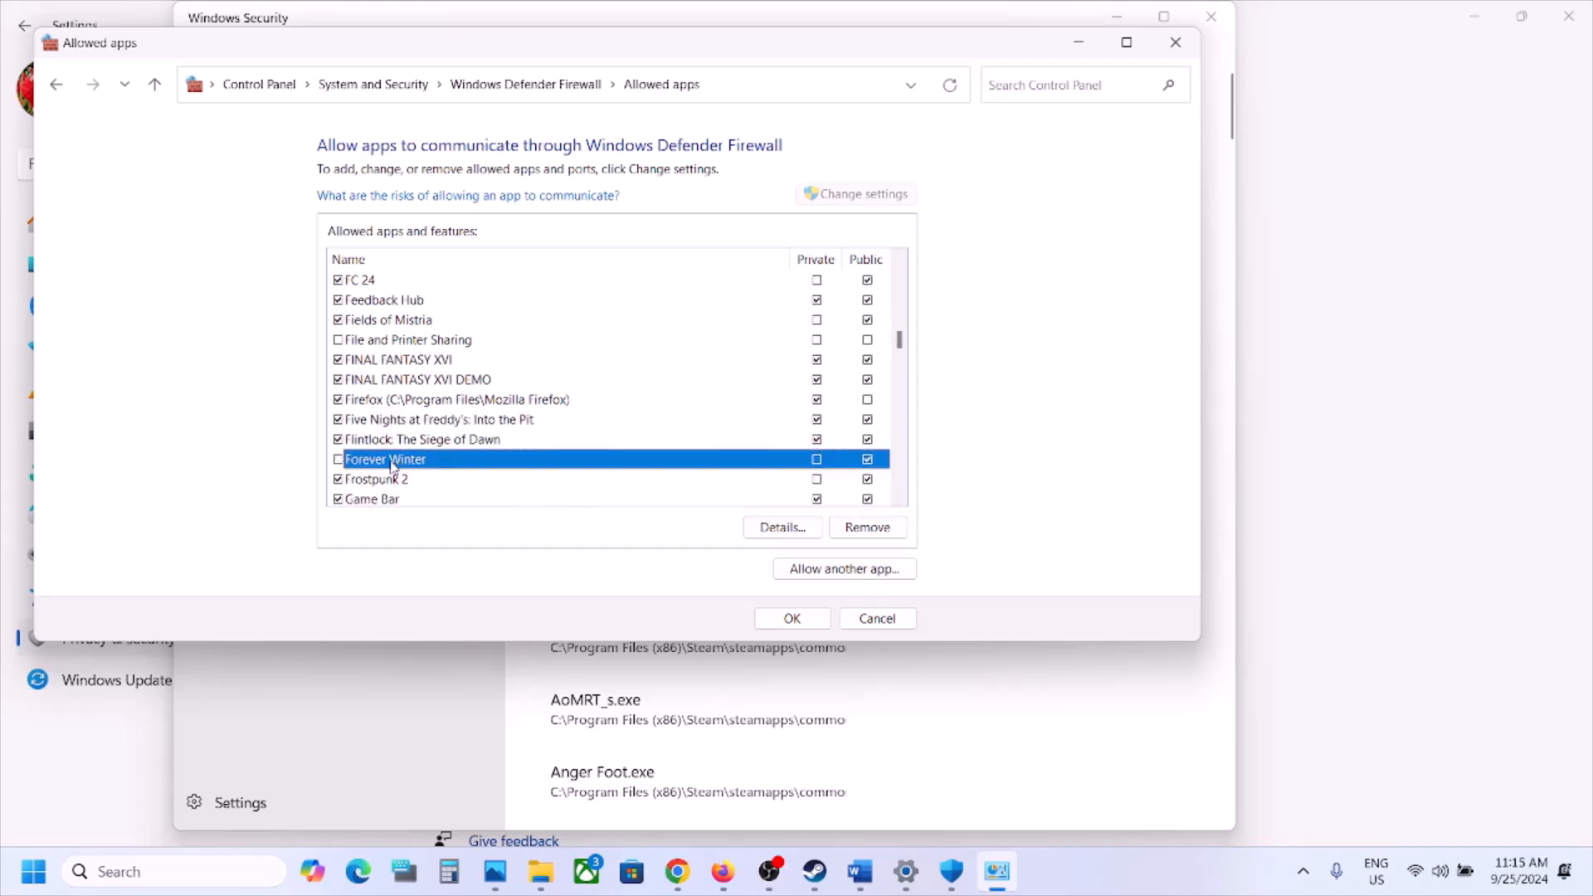
{"action": "double_click", "coordinate": [337, 465]}
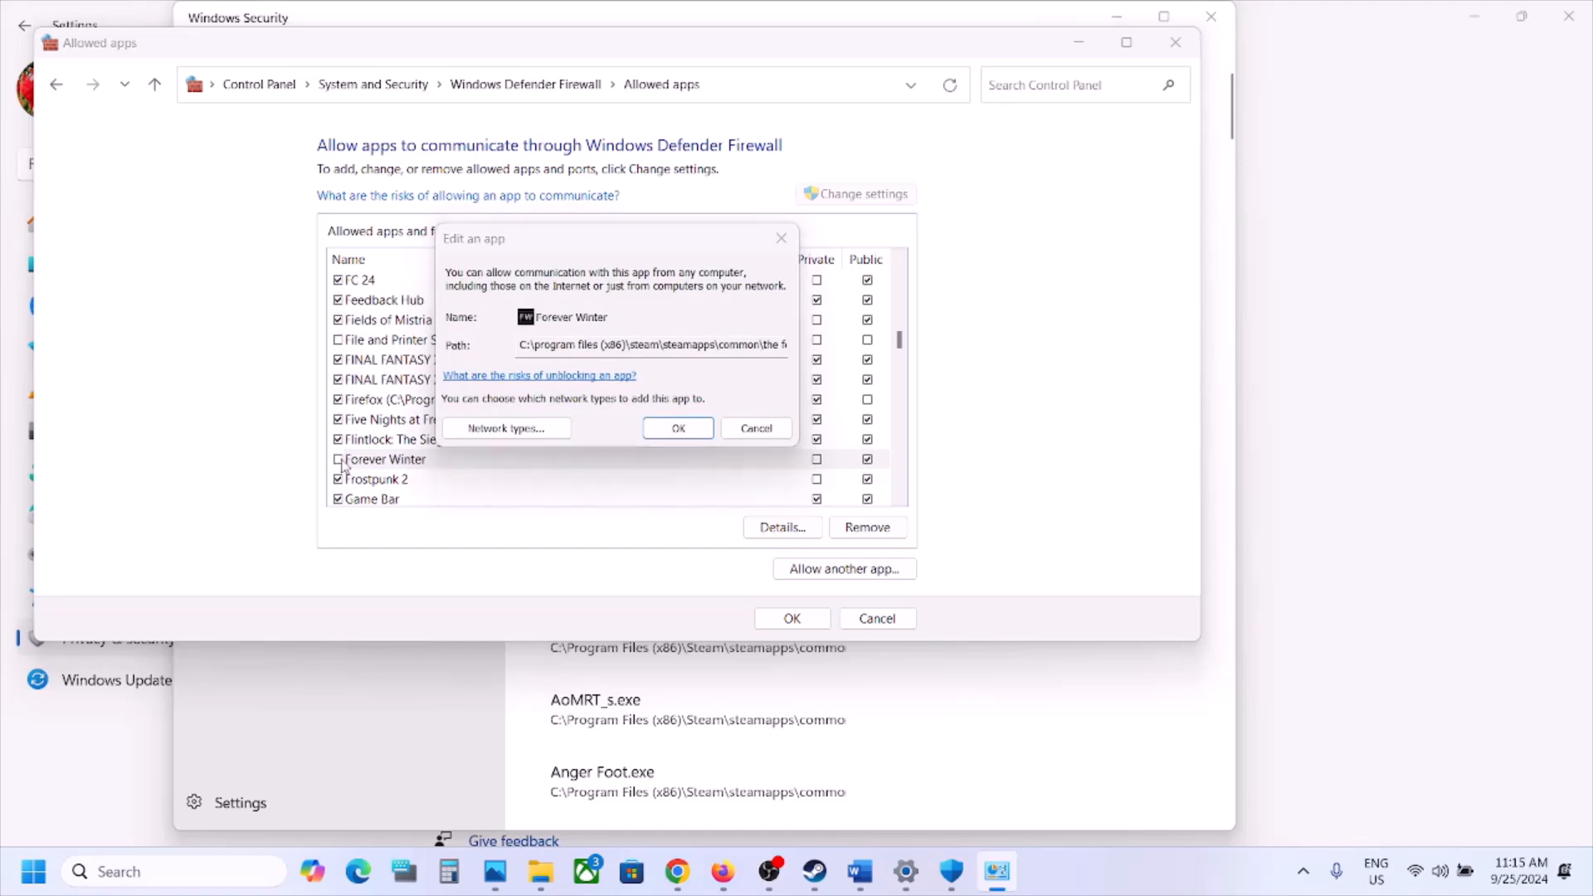
{"action": "left_click", "coordinate": [755, 429]}
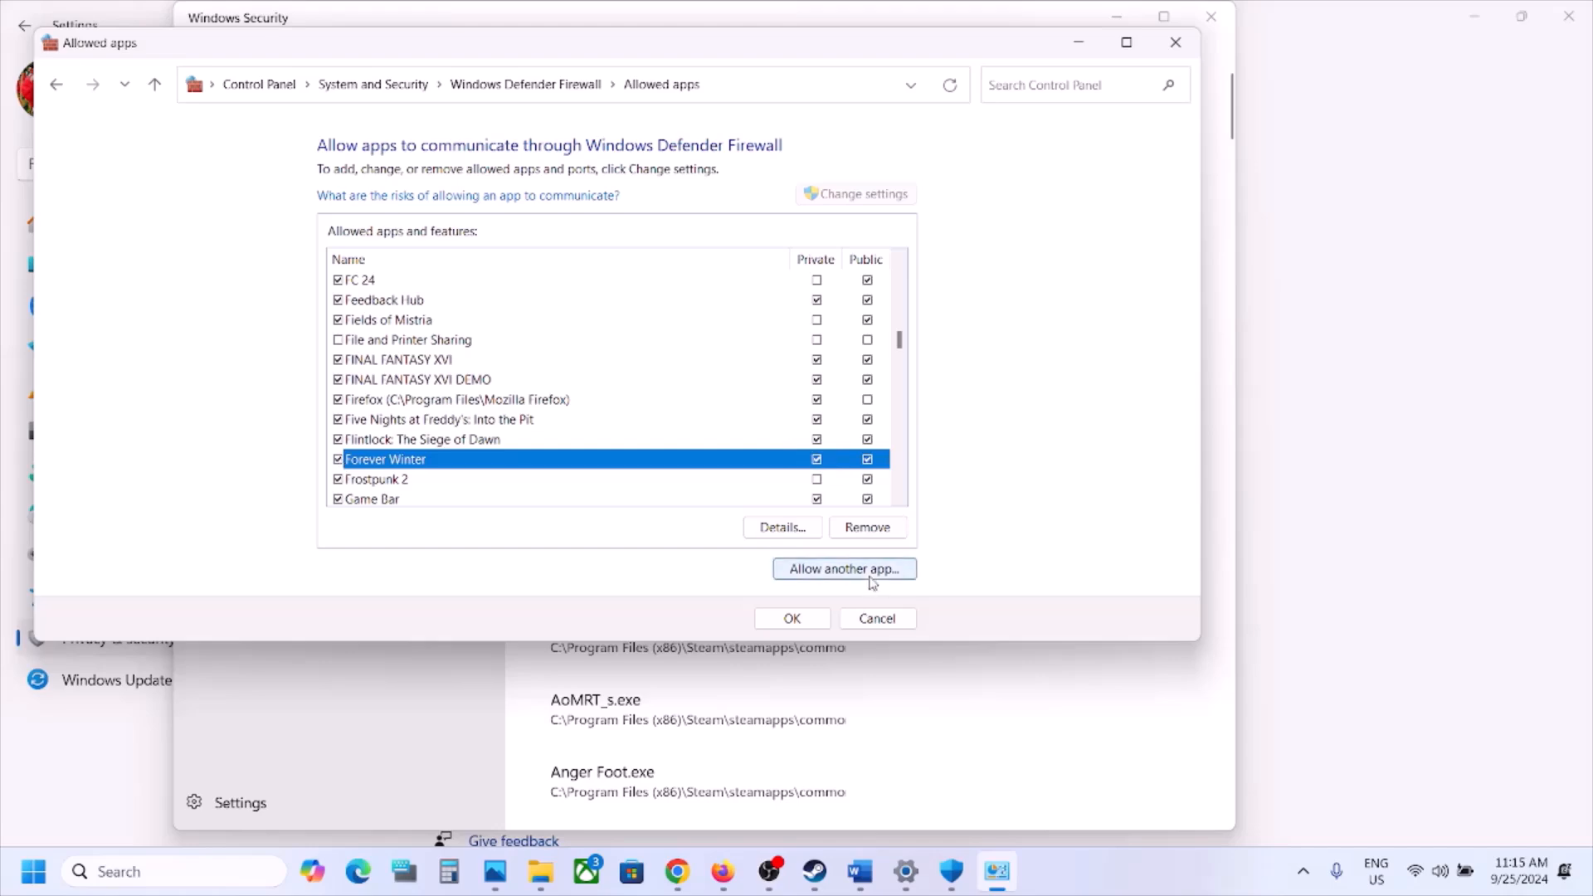
{"action": "left_click", "coordinate": [793, 622]}
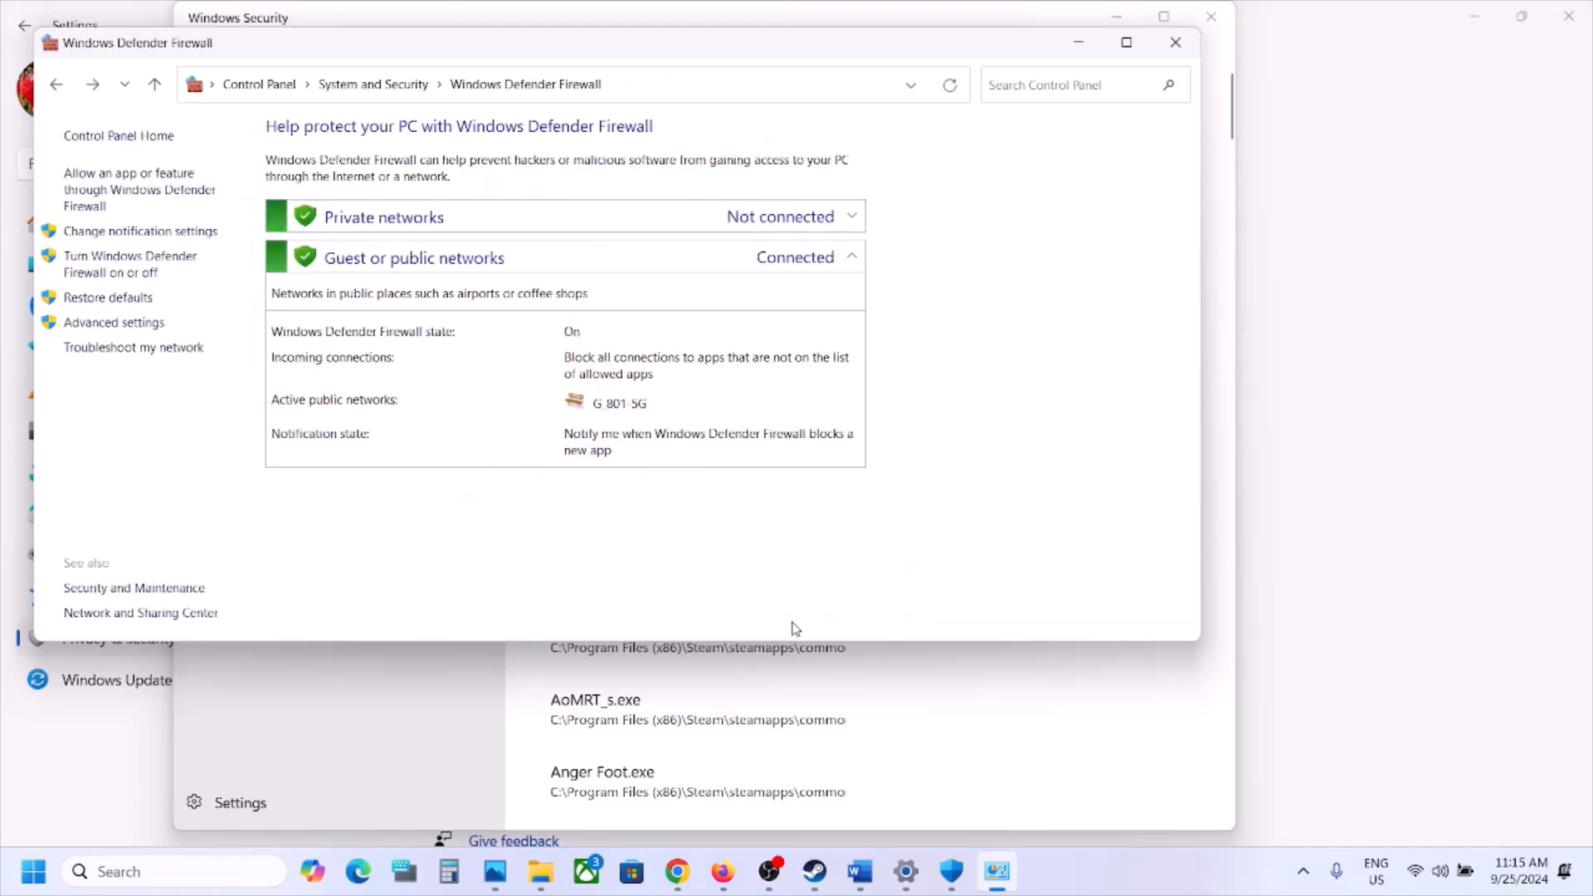
{"action": "left_click", "coordinate": [1176, 42]}
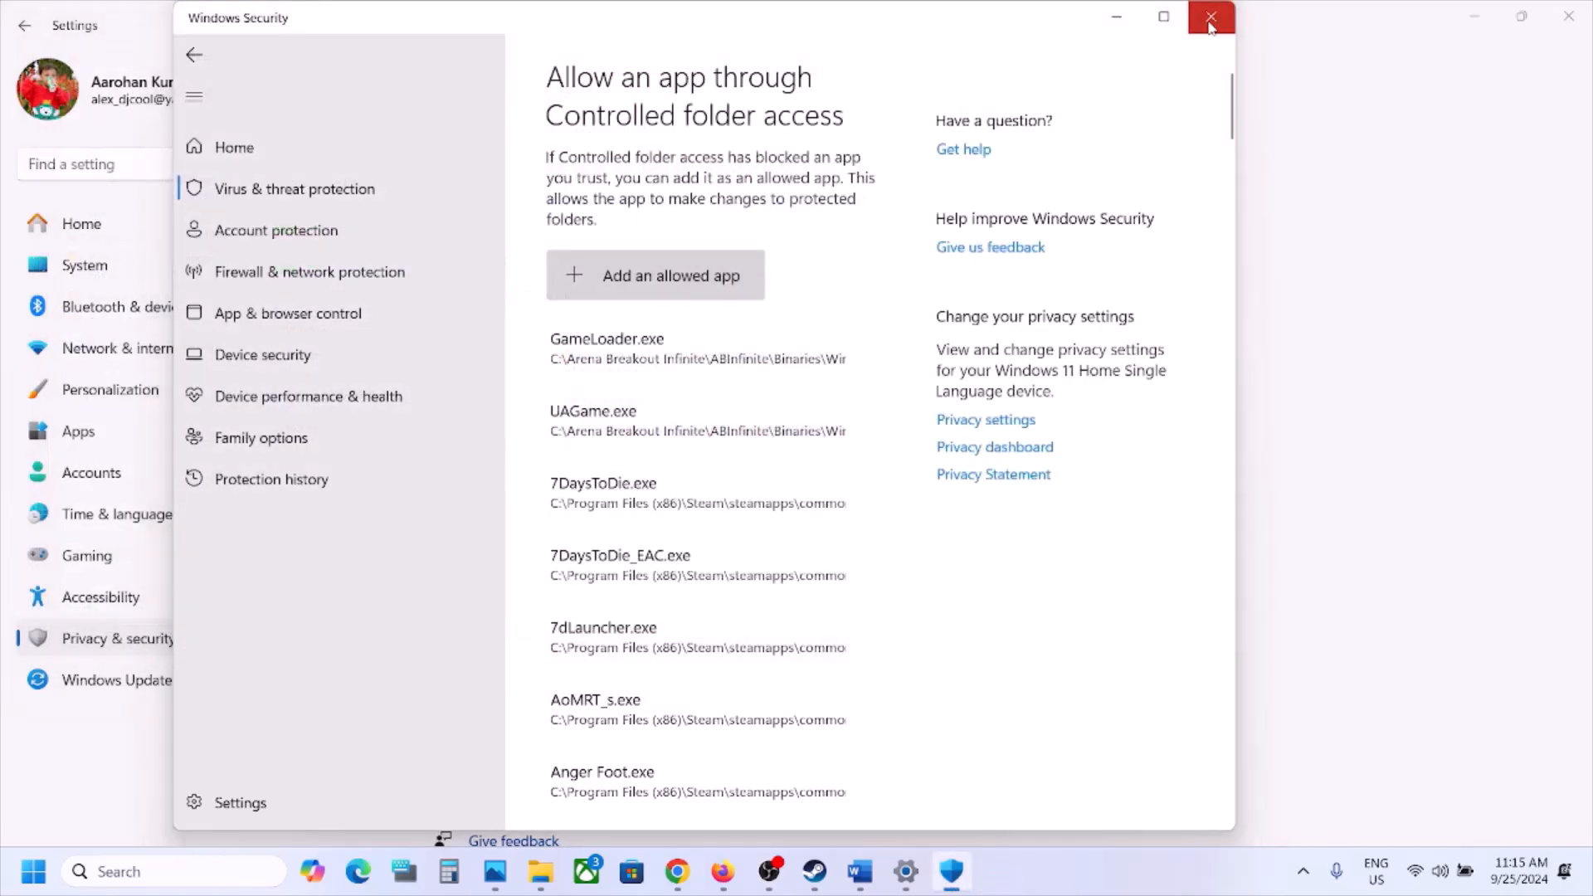
Close Windows Security, switch to Word and copy the Visual C++ download link under Step 12.
{"action": "left_click", "coordinate": [1211, 17]}
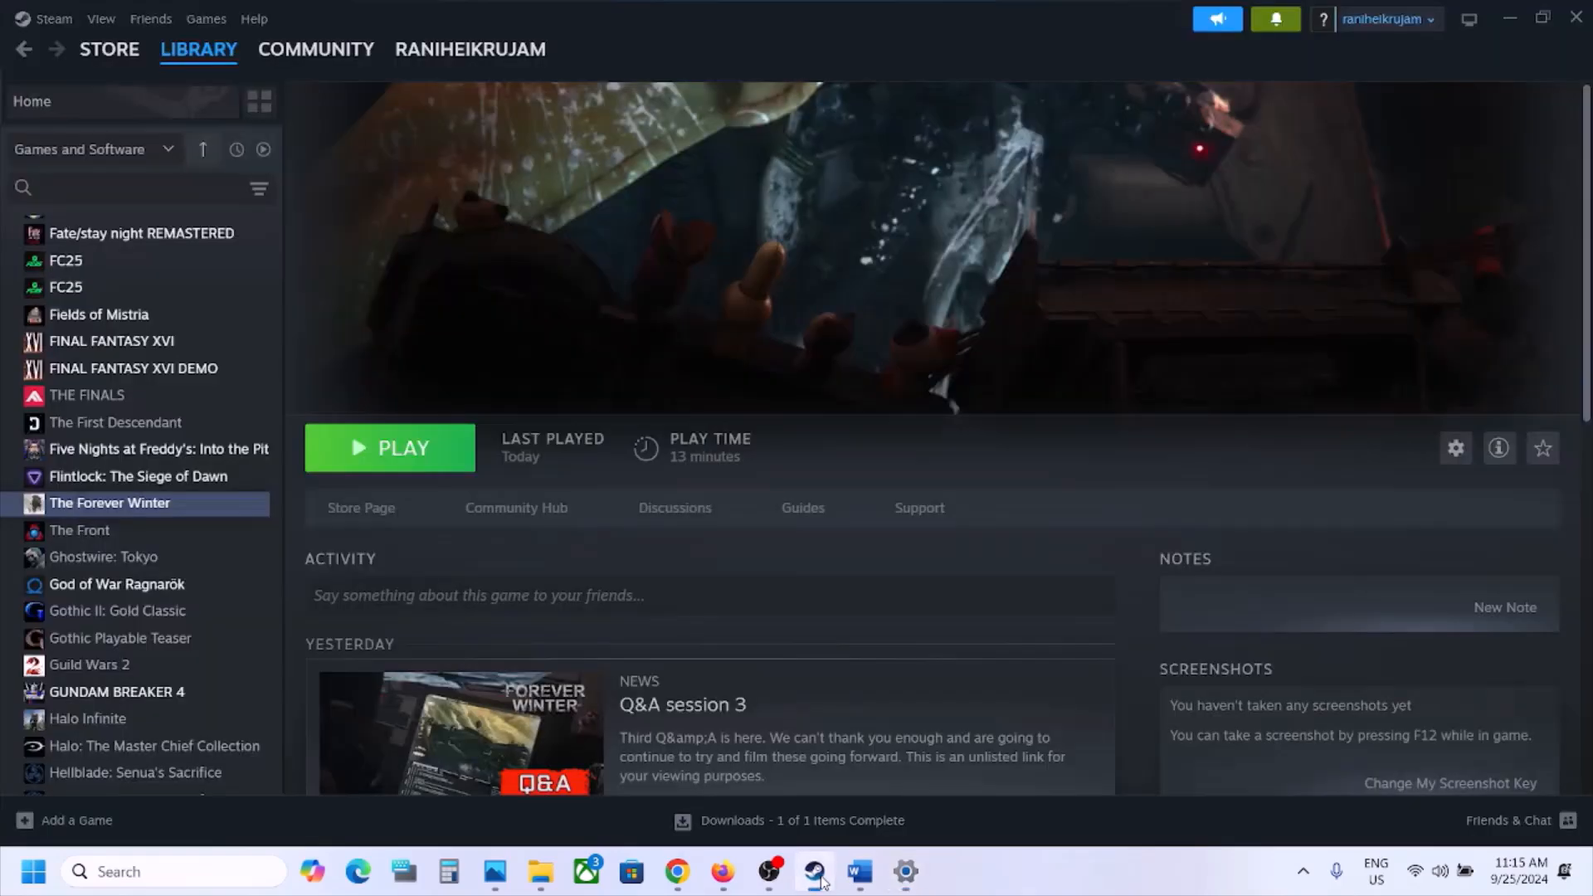
{"action": "left_click", "coordinate": [814, 871]}
{"action": "left_click", "coordinate": [861, 872]}
{"action": "scroll", "coordinate": [676, 593], "scroll_direction": "down", "scroll_amount": 6}
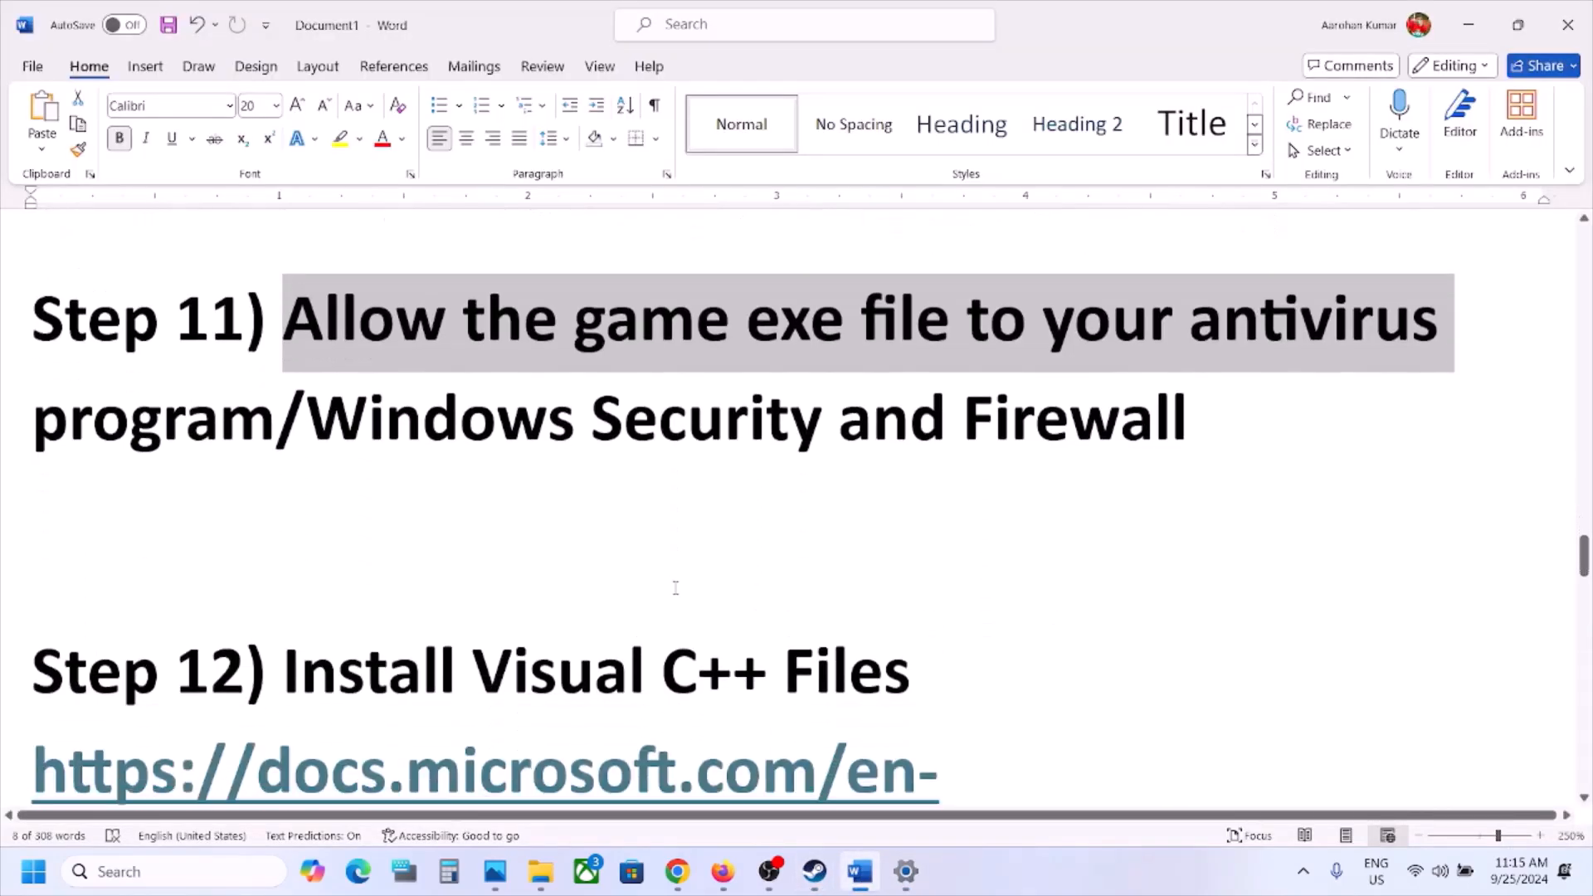
{"action": "left_click_drag", "start_coordinate": [492, 607], "coordinate": [44, 440]}
{"action": "key", "text": "ctrl+c"}
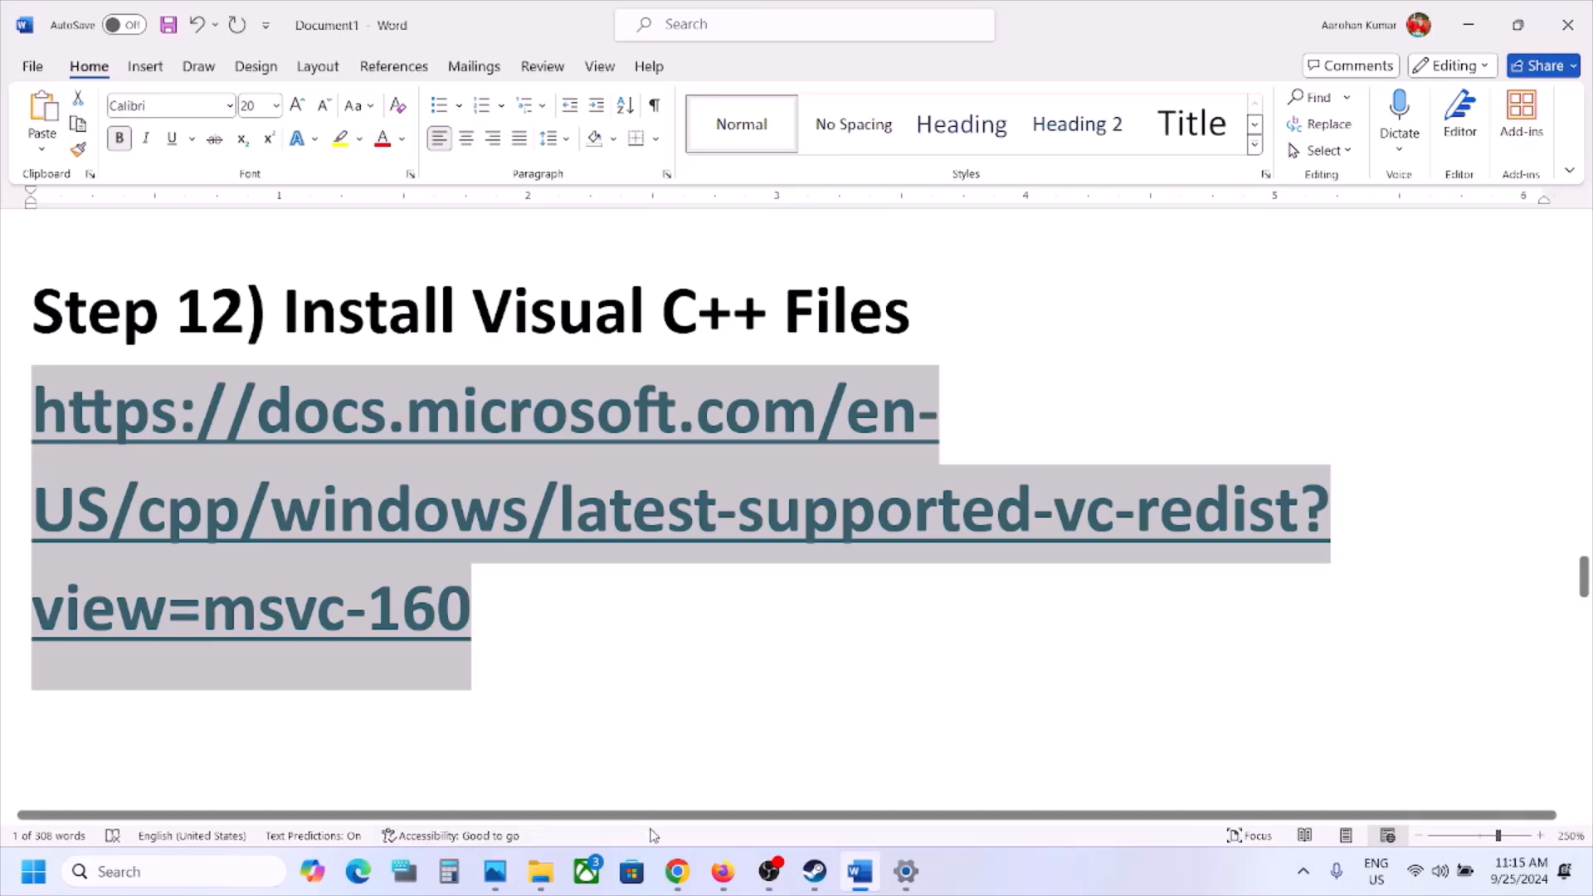
Switch to Chrome and open the copied Visual C++ redistributable link in a new tab.
{"action": "left_click", "coordinate": [676, 875]}
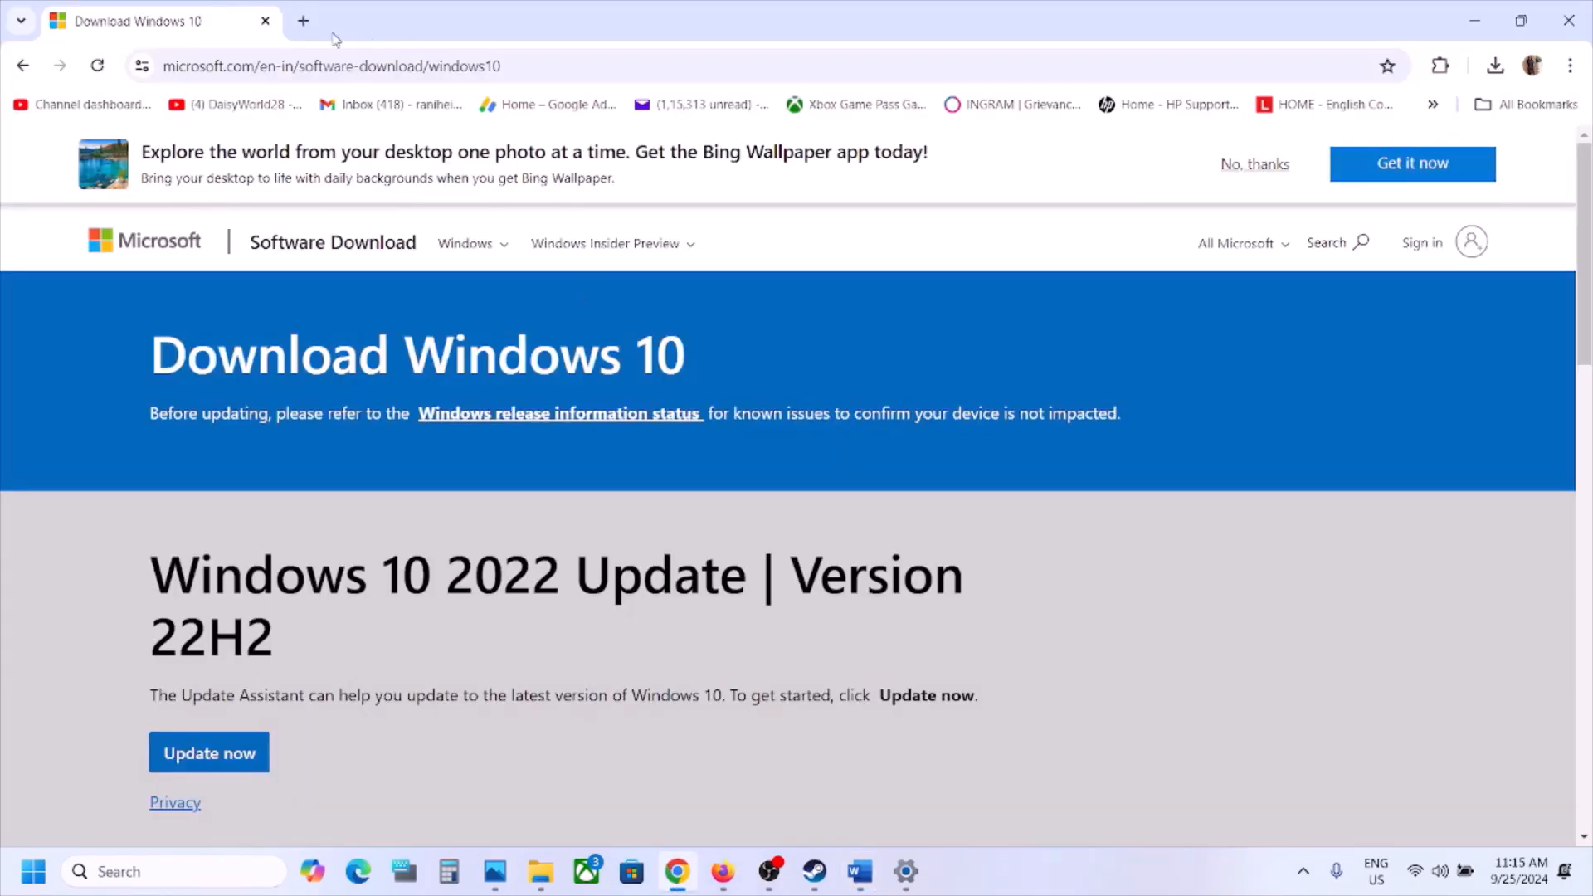
{"action": "left_click", "coordinate": [304, 21]}
{"action": "key", "text": "ctrl+v"}
{"action": "key", "text": "Return"}
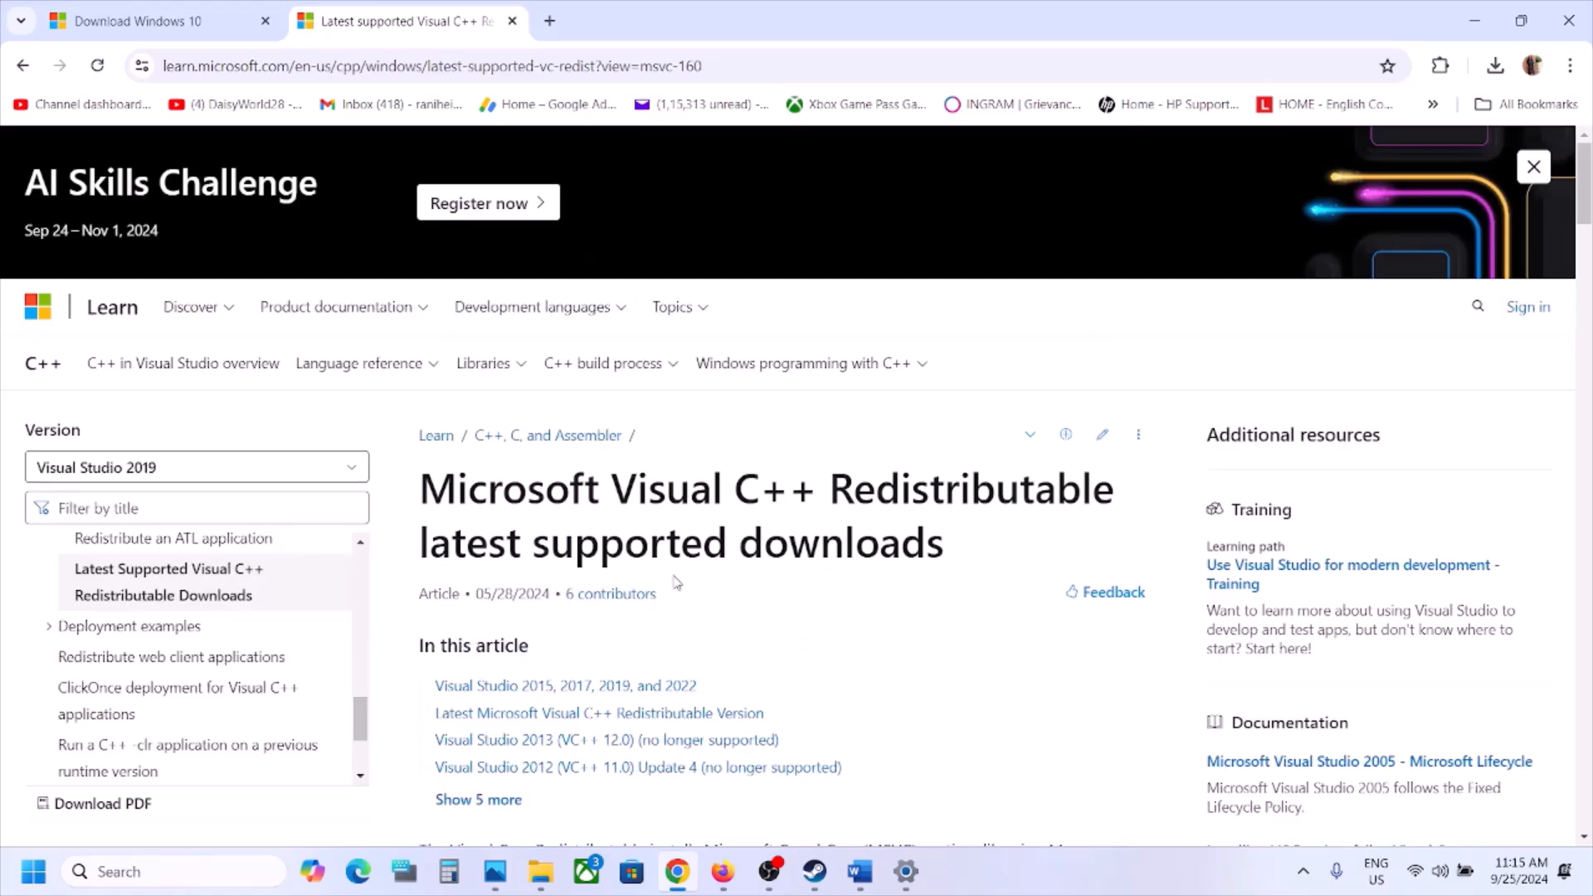
Download the X86 Visual C++ redistributable from the latest version table, run it and try to repair the installation.
{"action": "scroll", "coordinate": [674, 575], "scroll_direction": "down", "scroll_amount": 5}
{"action": "scroll", "coordinate": [674, 575], "scroll_direction": "down", "scroll_amount": 4}
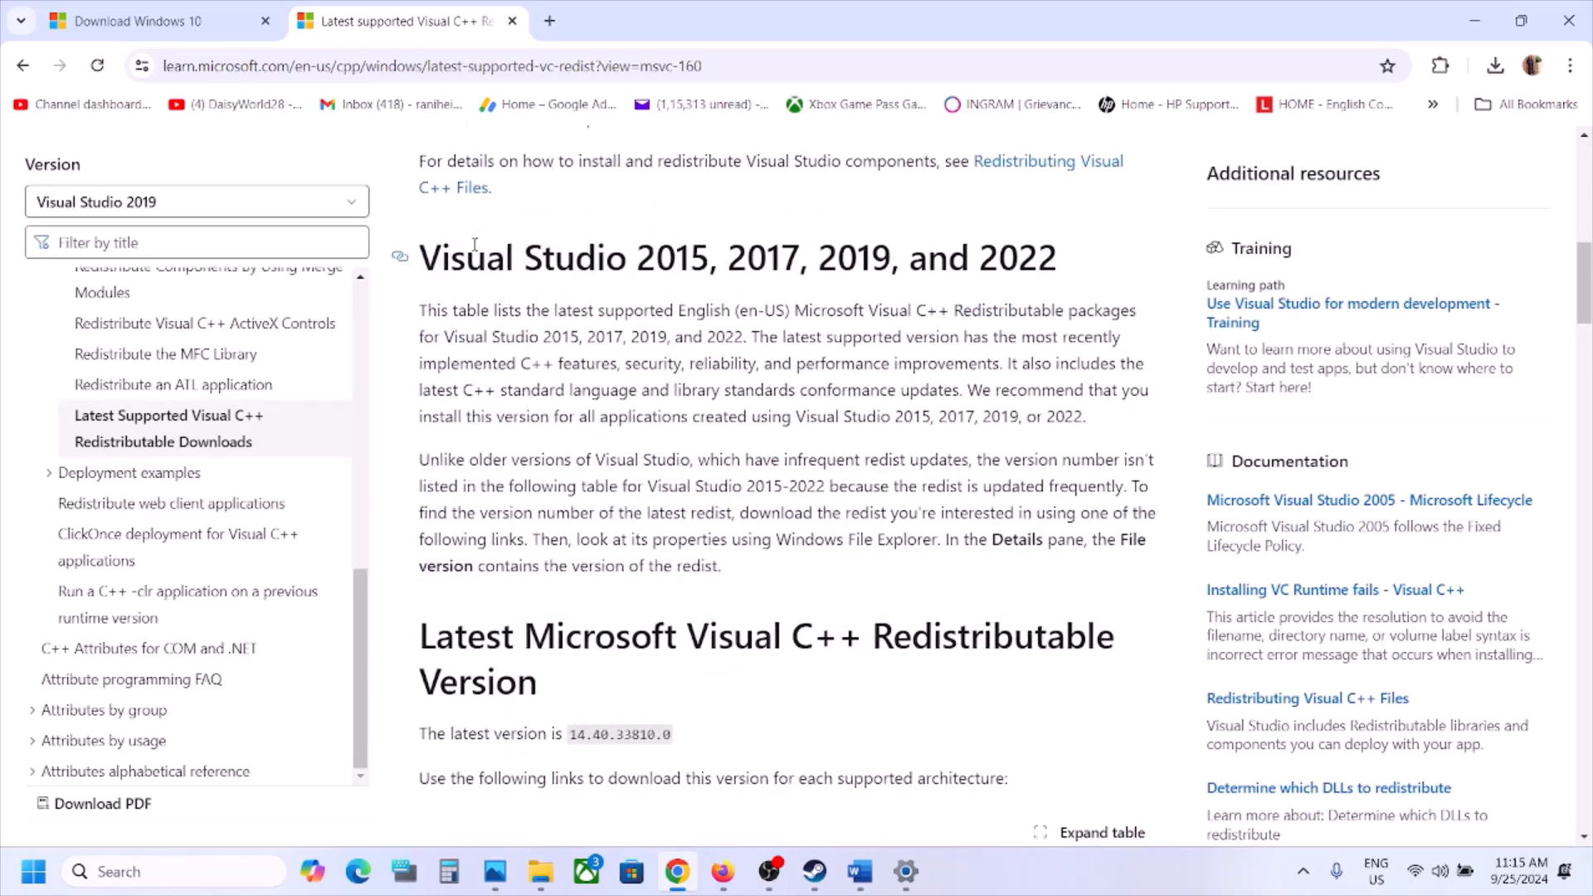
{"action": "left_click_drag", "start_coordinate": [475, 249], "coordinate": [970, 264]}
{"action": "scroll", "coordinate": [695, 438], "scroll_direction": "down", "scroll_amount": 6}
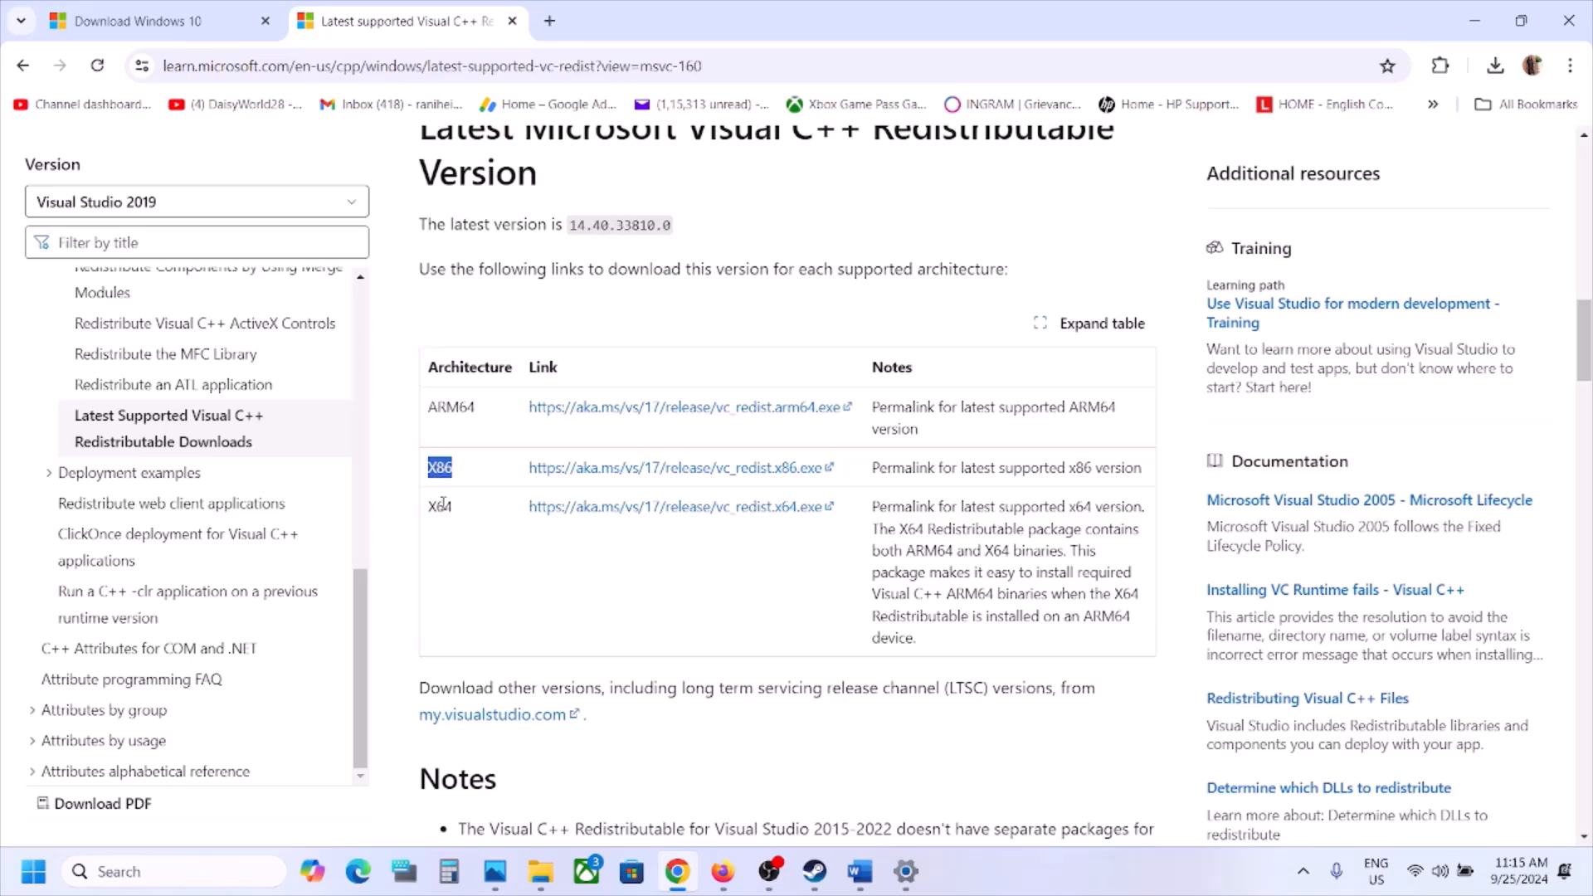
{"action": "double_click", "coordinate": [443, 504]}
{"action": "left_click_drag", "start_coordinate": [443, 504], "coordinate": [444, 469]}
{"action": "double_click", "coordinate": [444, 467]}
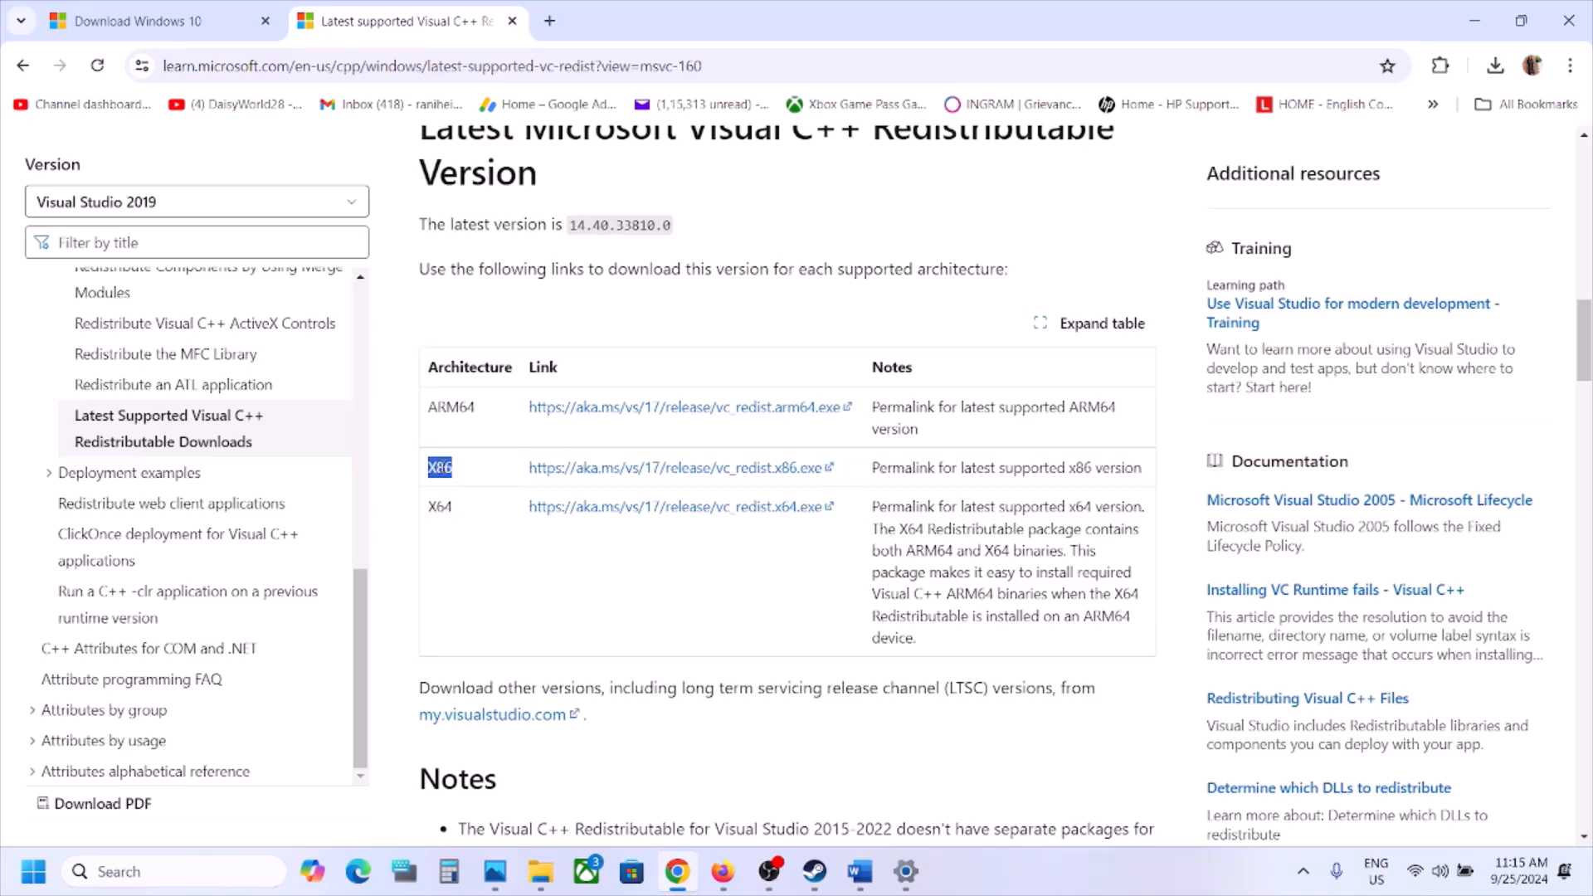
{"action": "left_click", "coordinate": [643, 468]}
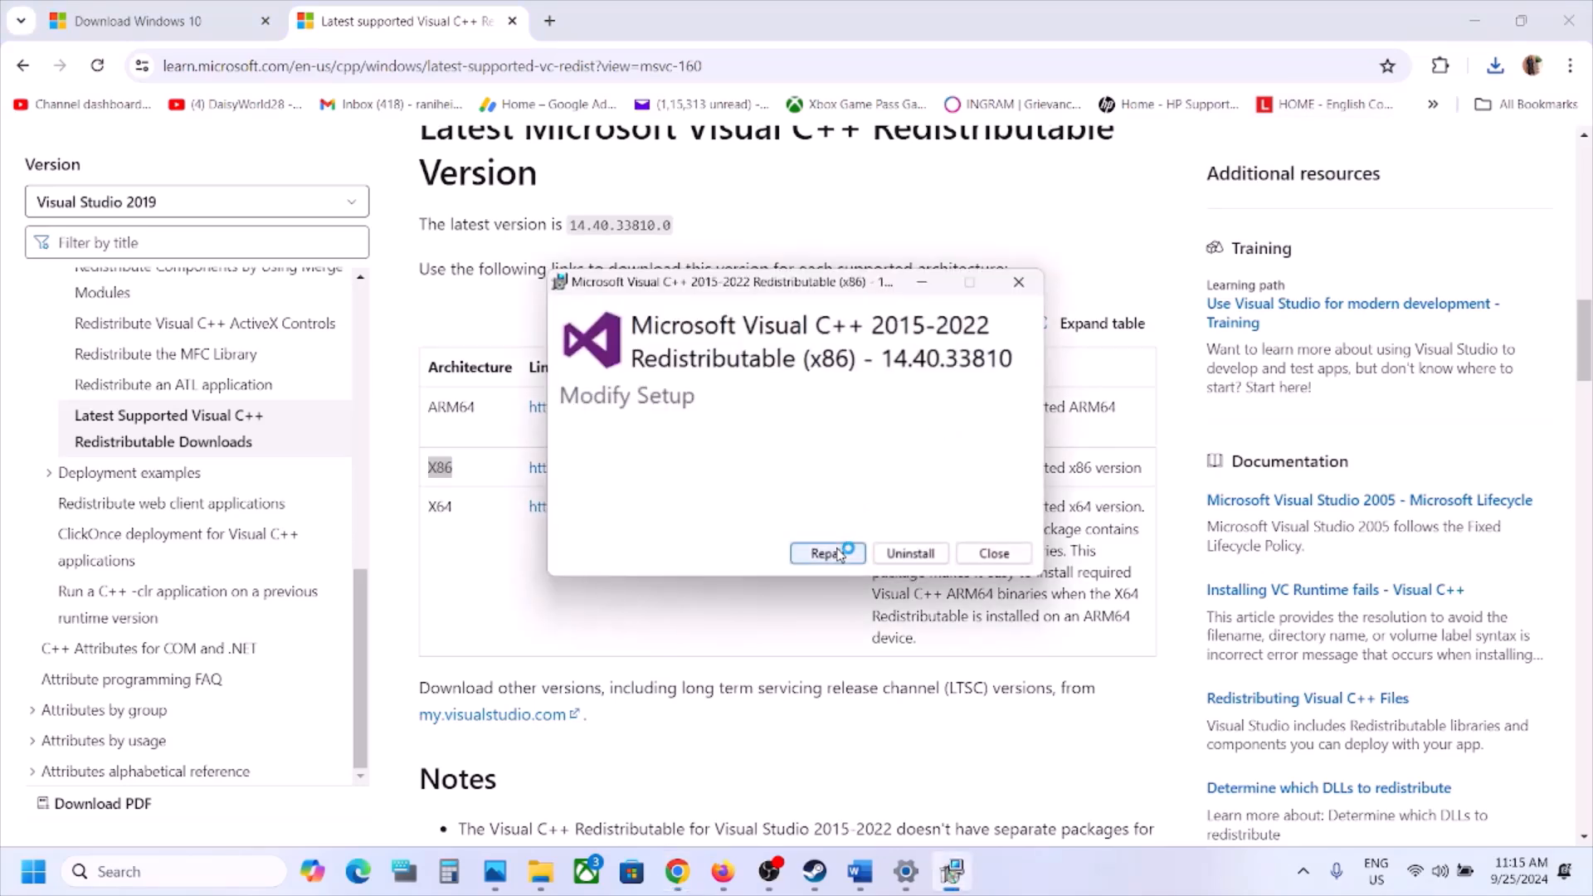
{"action": "left_click", "coordinate": [830, 553]}
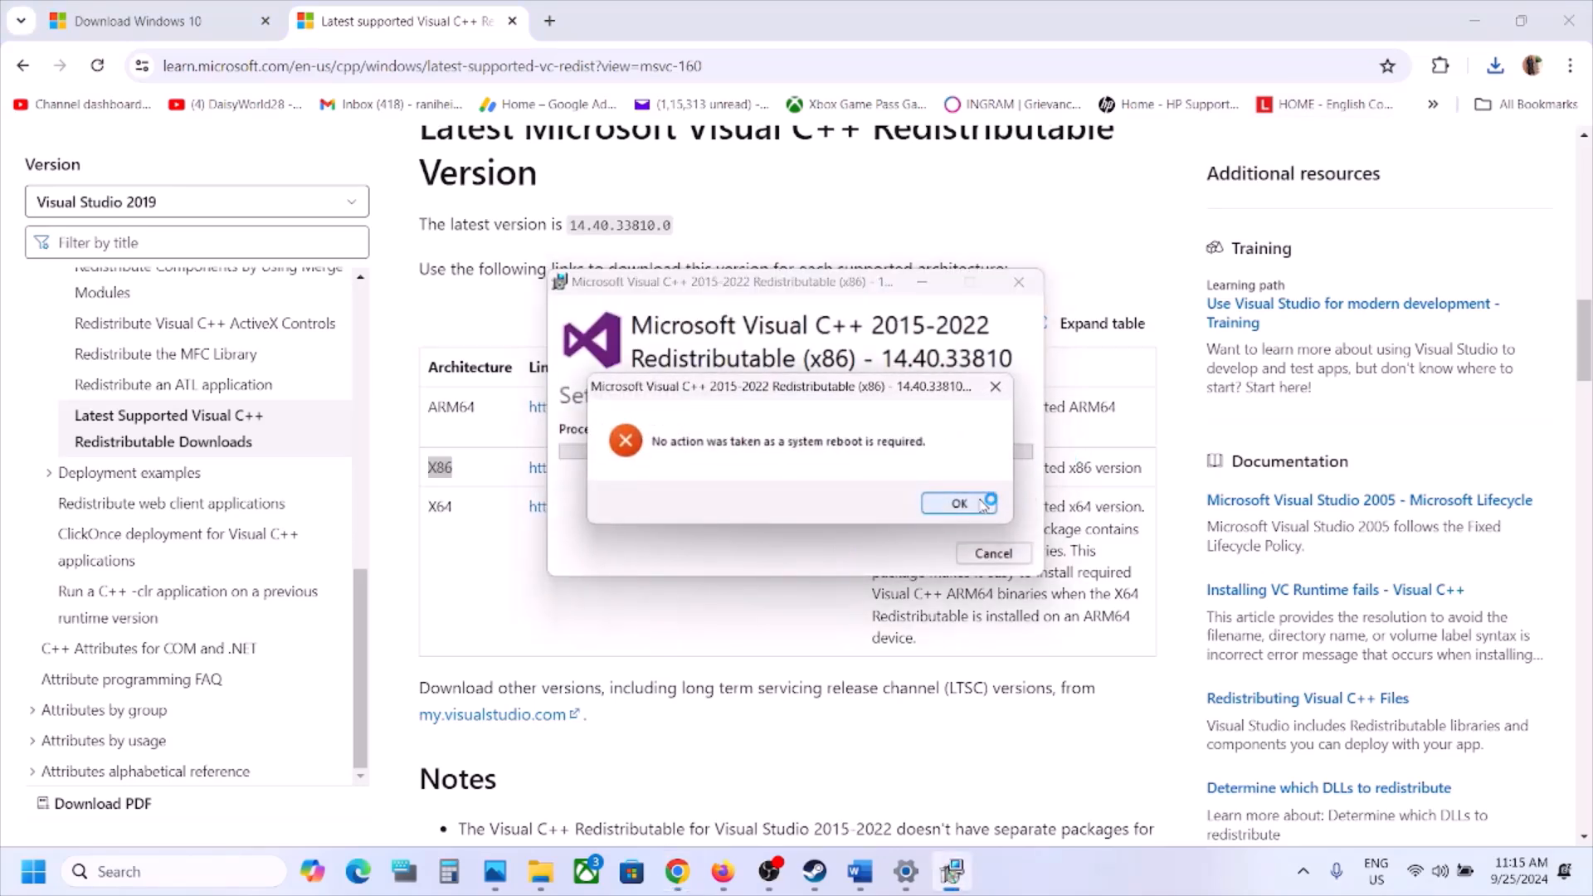
{"action": "left_click", "coordinate": [959, 504]}
Download and run the X64 Visual C++ redistributable, start its repair and place the two installer windows side by side.
{"action": "left_click", "coordinate": [439, 507]}
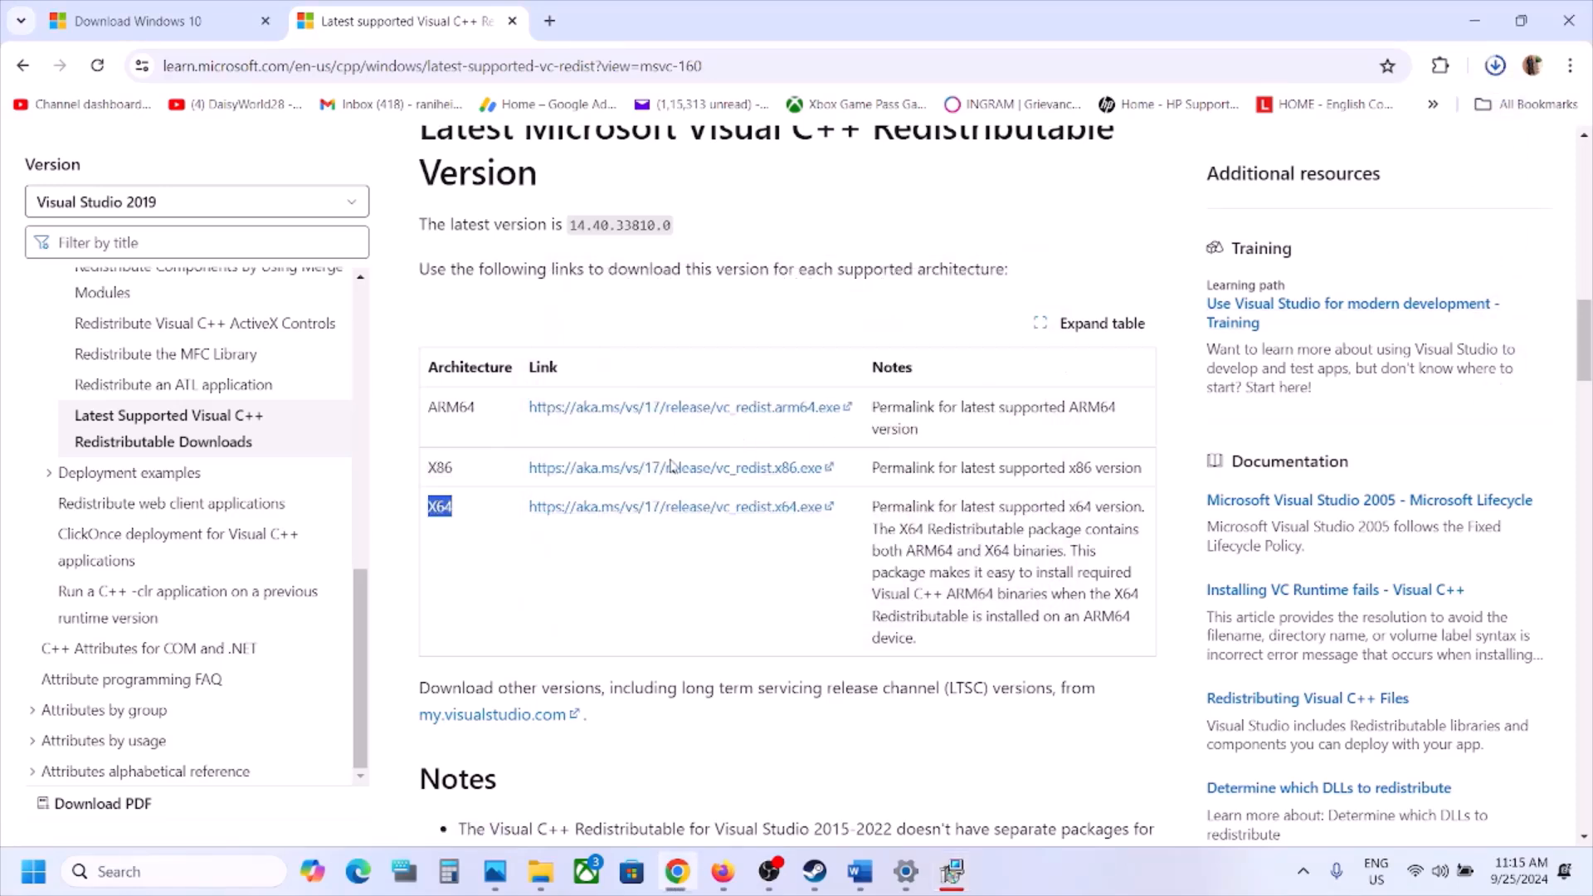
{"action": "left_click", "coordinate": [1496, 67]}
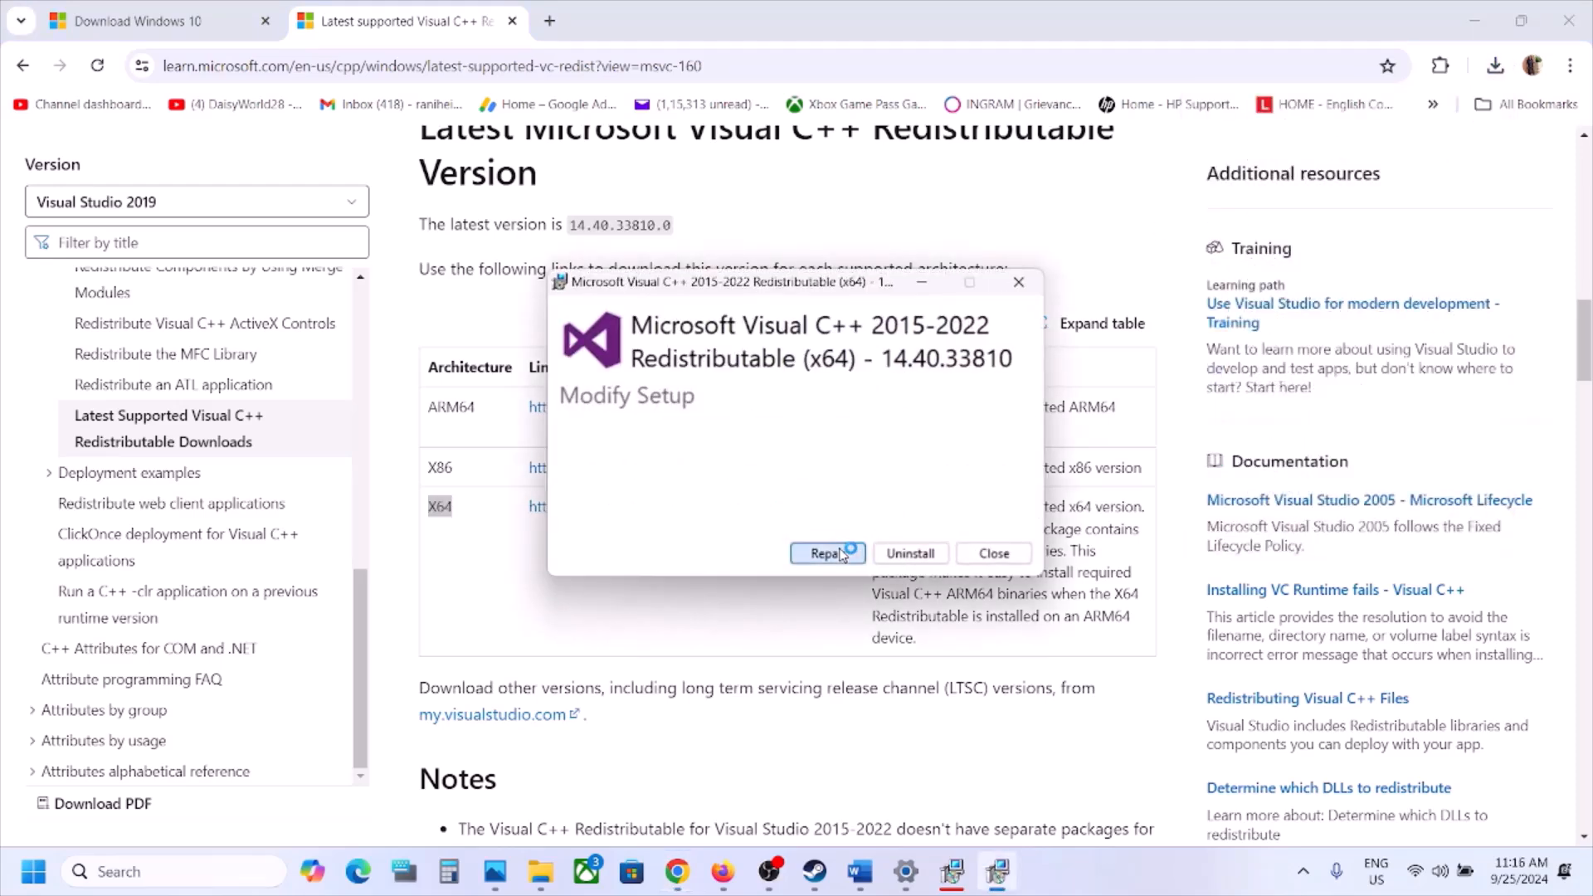
{"action": "left_click", "coordinate": [826, 553]}
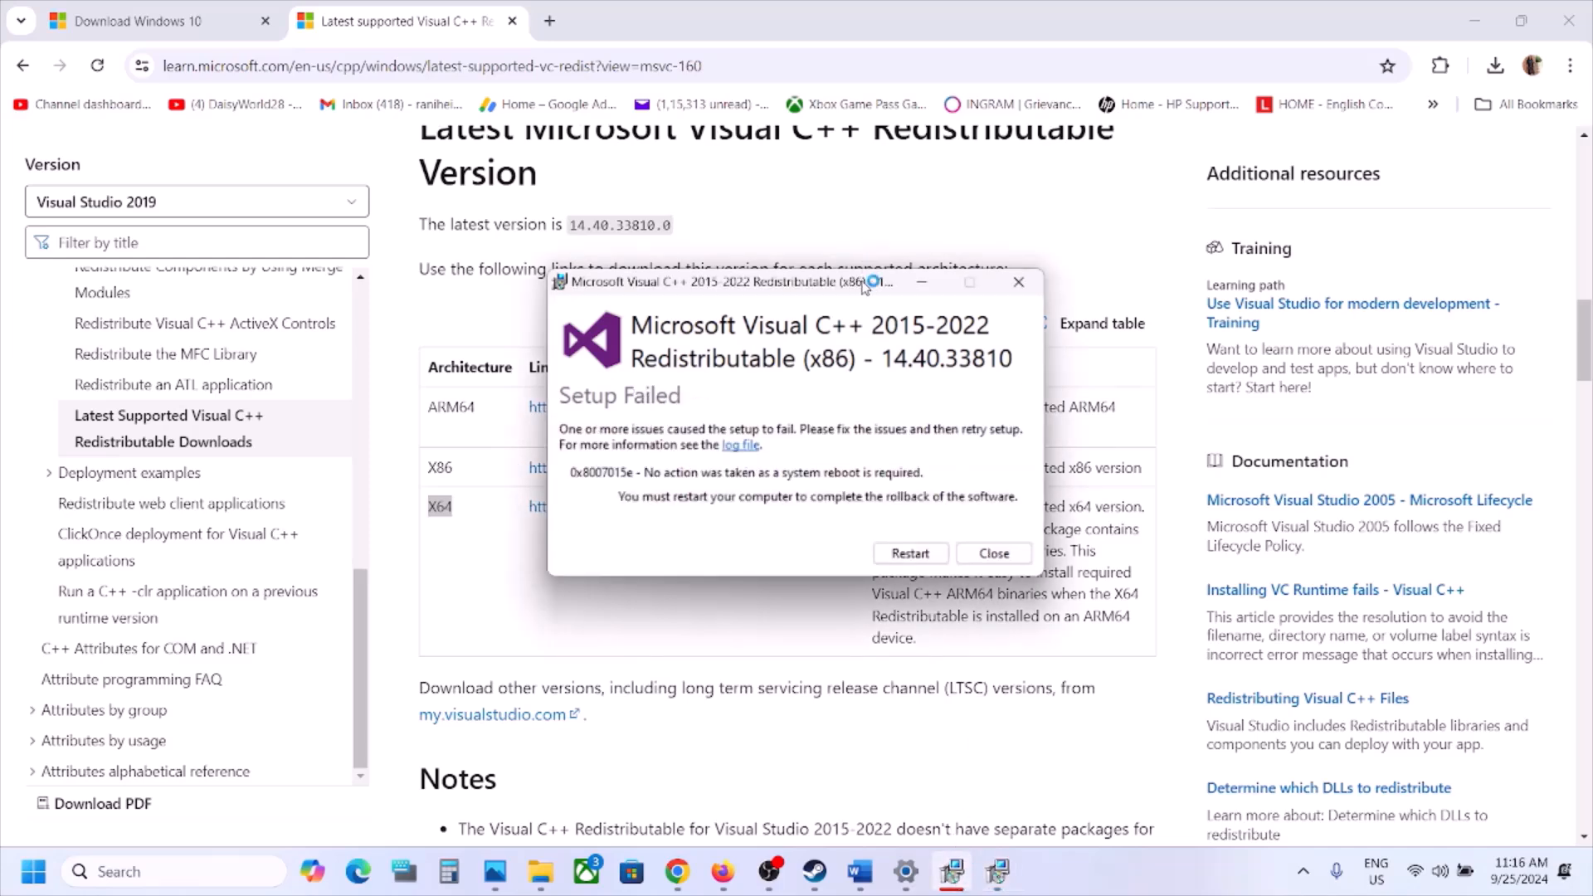
{"action": "left_click_drag", "start_coordinate": [865, 286], "coordinate": [511, 297]}
{"action": "left_click_drag", "start_coordinate": [803, 288], "coordinate": [957, 307]}
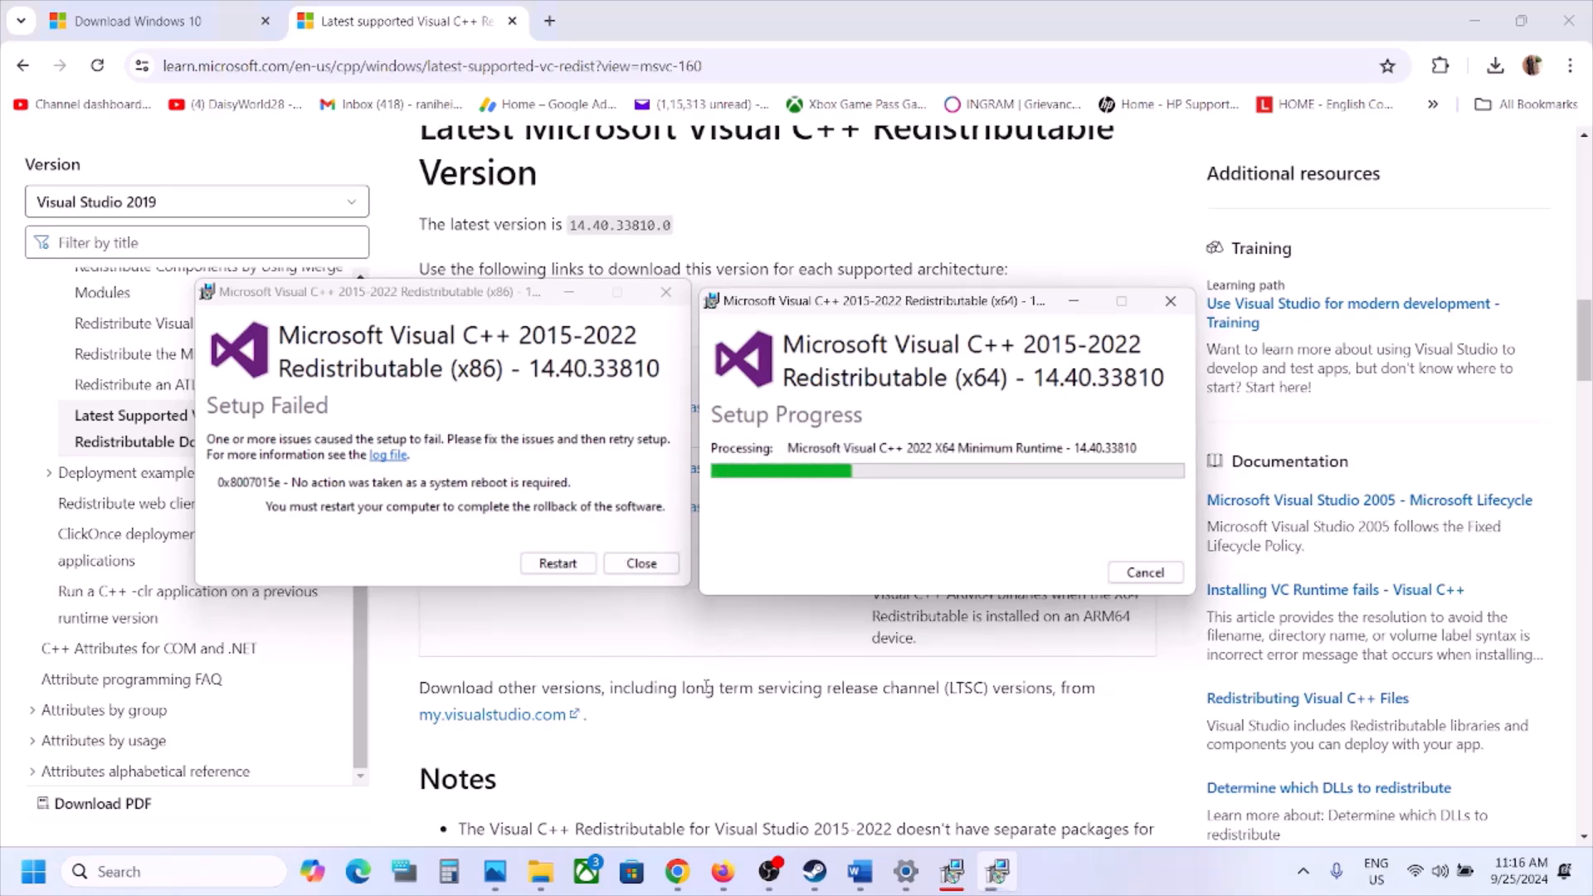
Show the computer's power options in the Start menu, including the restart choice.
{"action": "left_click", "coordinate": [175, 803]}
{"action": "left_click", "coordinate": [36, 872]}
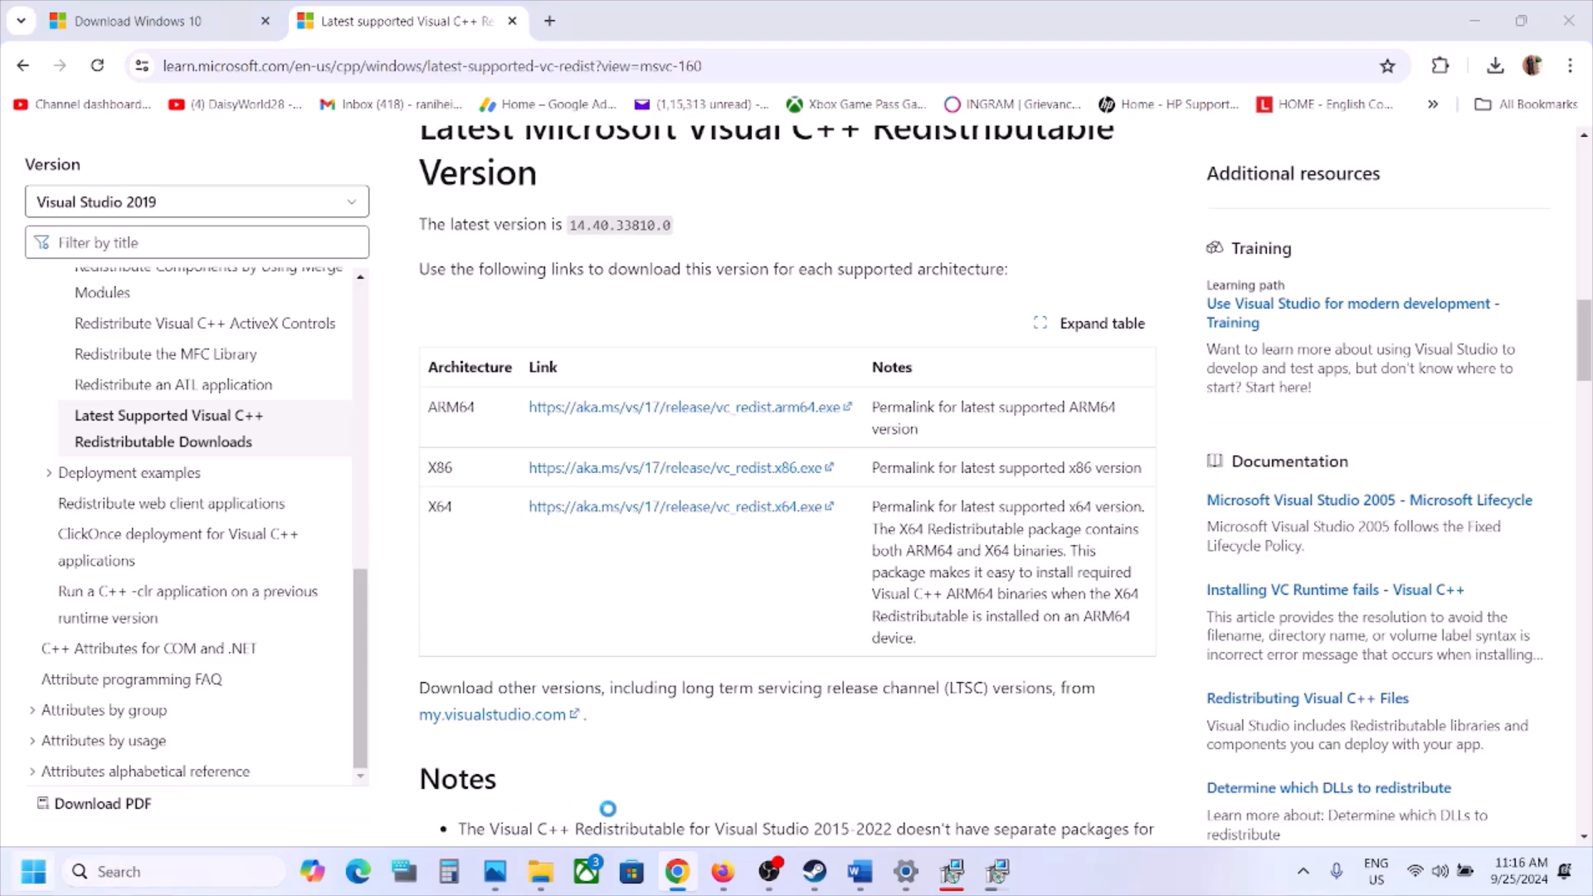
{"action": "left_click", "coordinate": [603, 800]}
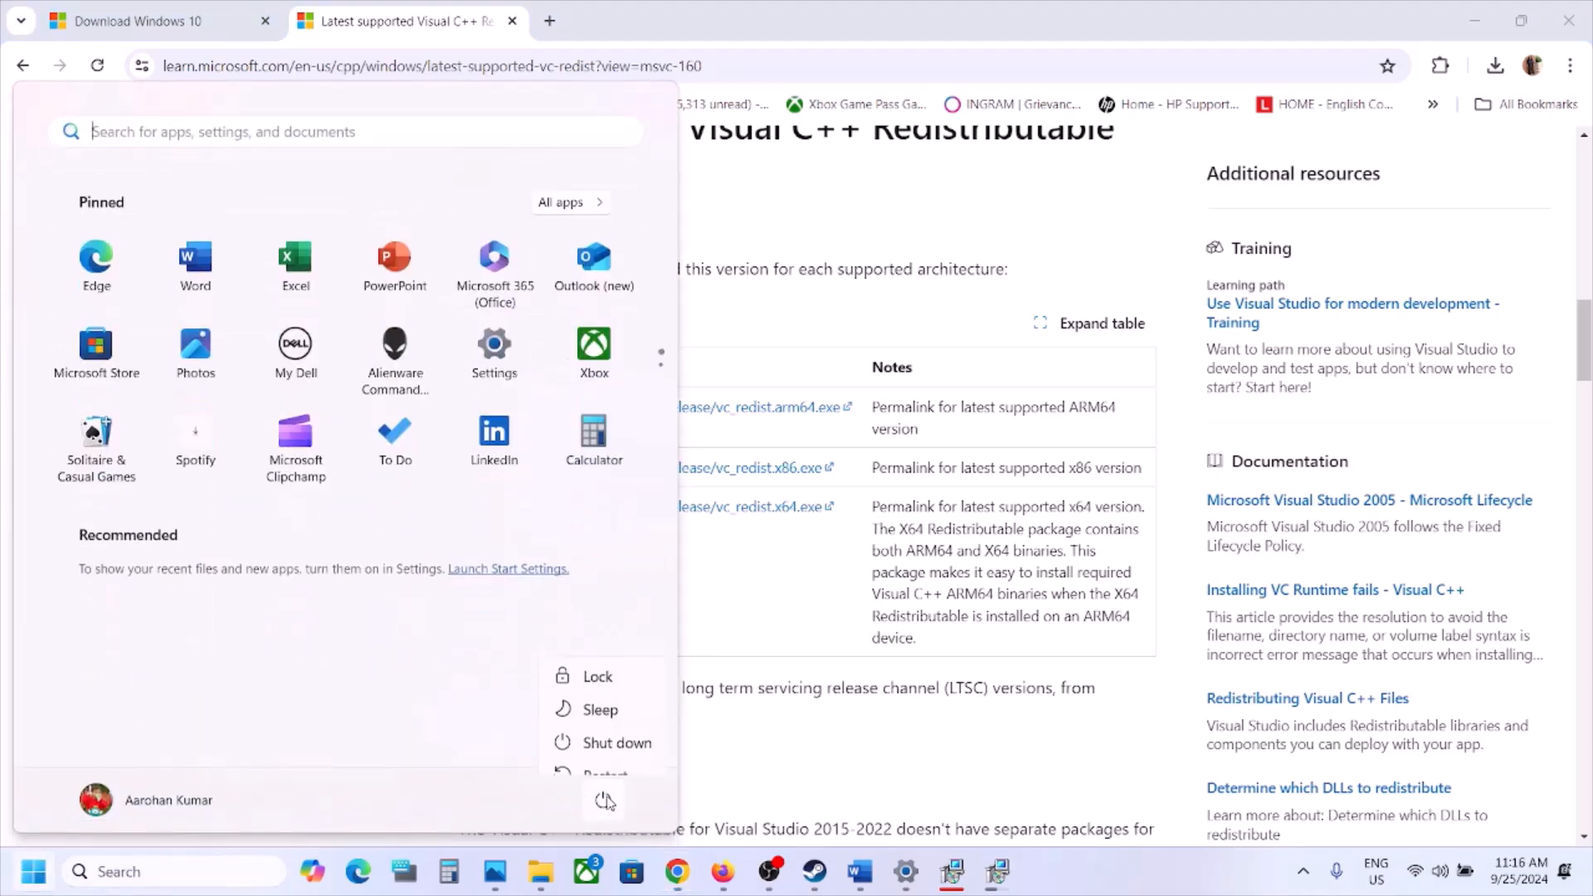
Return to the Word document and go over Step 13, highlighting the text on unplugging external devices and USB adapters.
{"action": "left_click", "coordinate": [815, 874]}
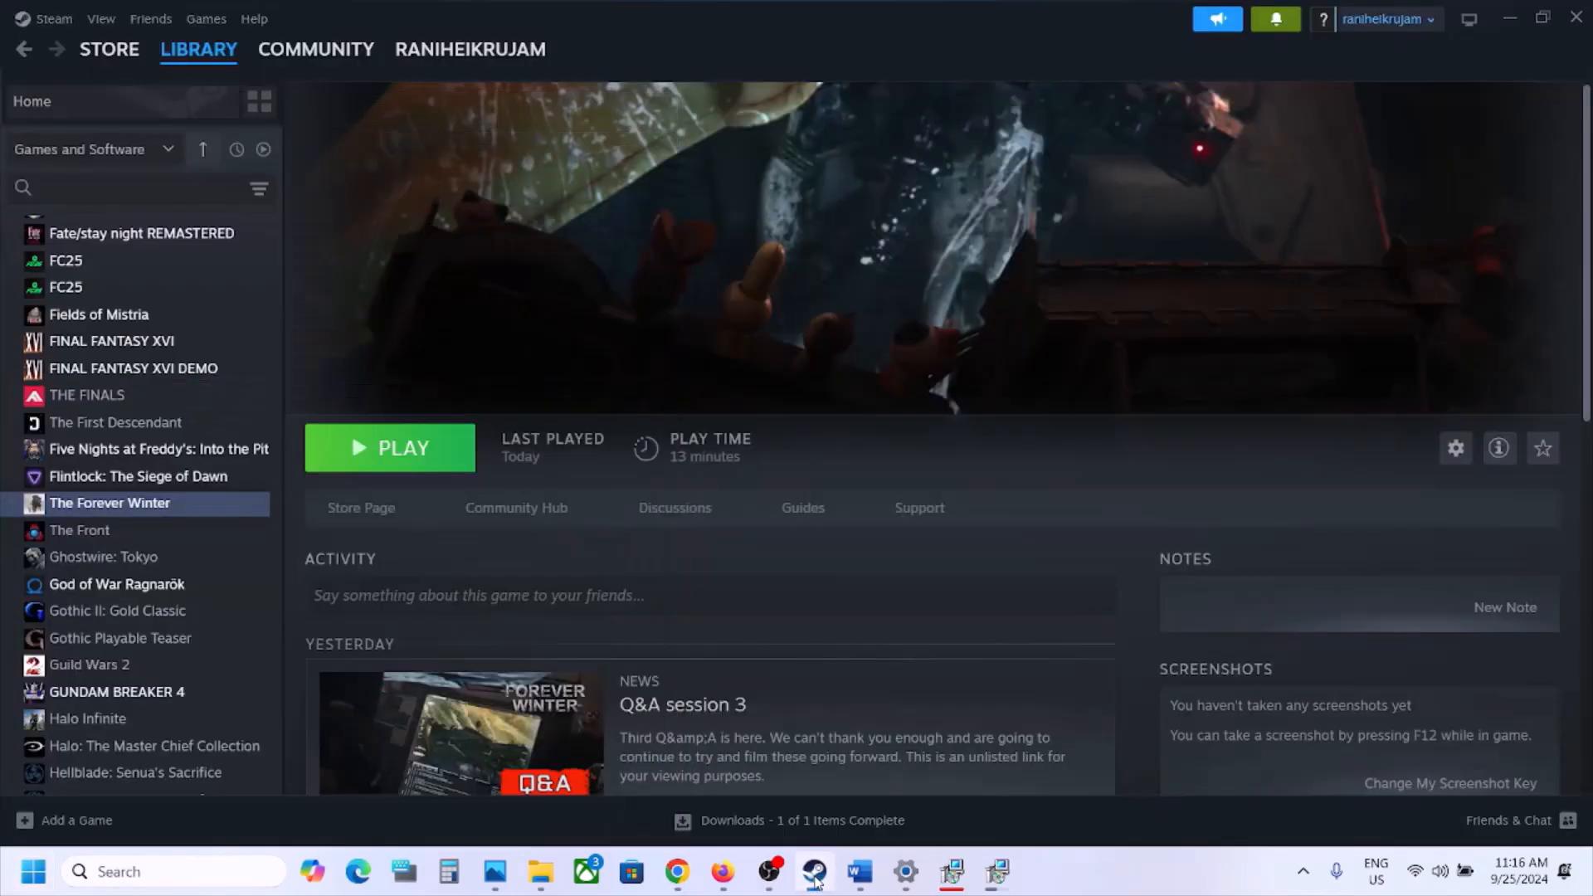
{"action": "left_click", "coordinate": [857, 880]}
{"action": "scroll", "coordinate": [724, 622], "scroll_direction": "down", "scroll_amount": 5}
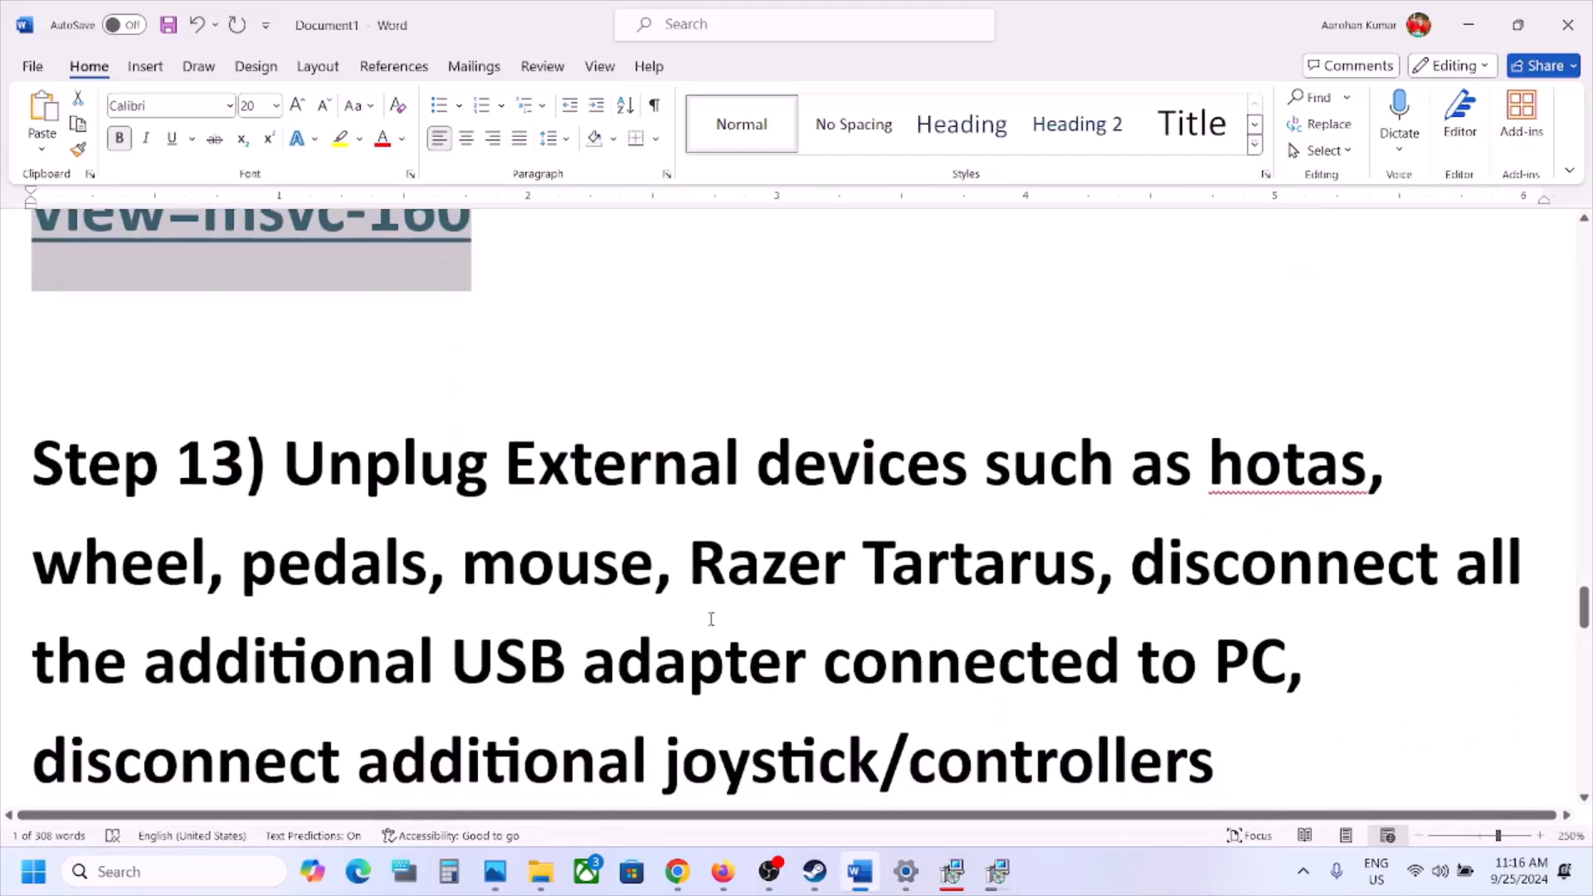
{"action": "left_click_drag", "start_coordinate": [404, 338], "coordinate": [807, 531]}
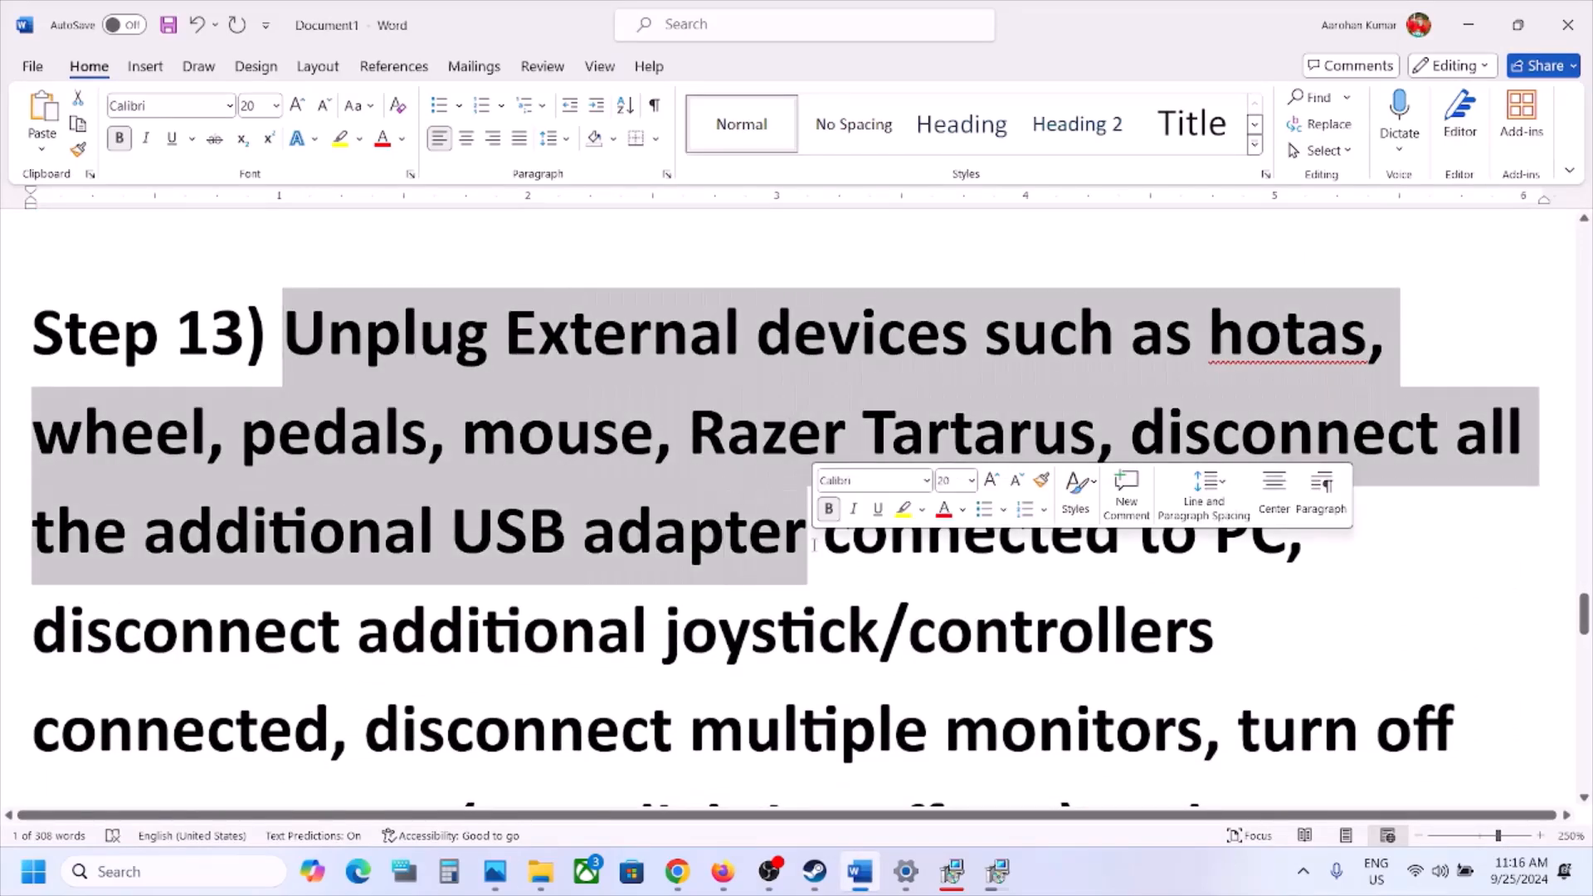
{"action": "left_click", "coordinate": [1509, 26]}
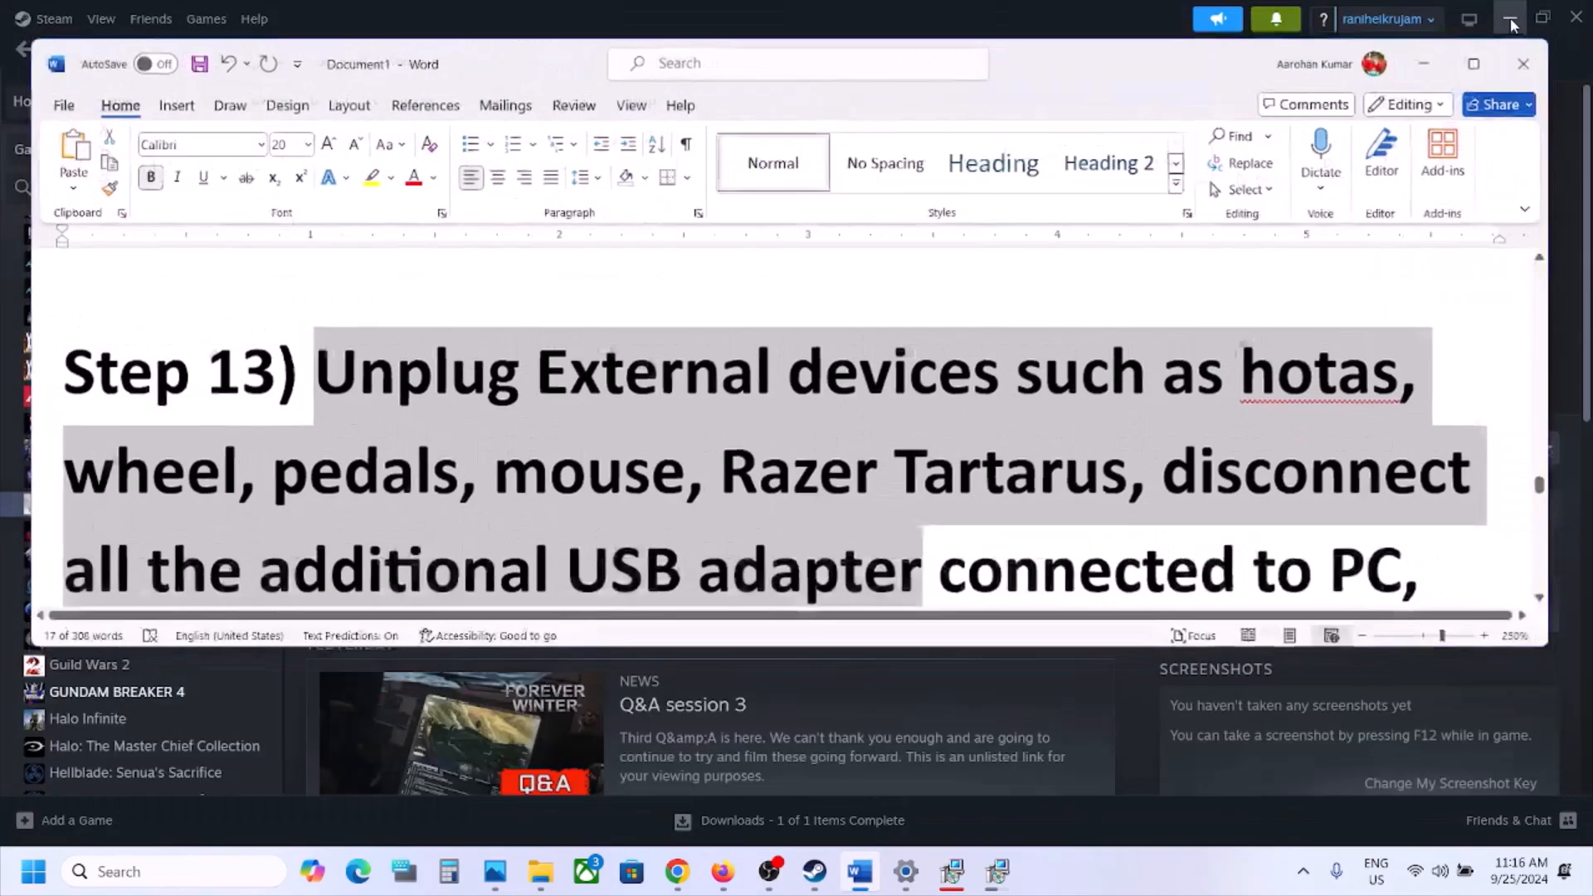
{"action": "left_click", "coordinate": [1473, 64]}
{"action": "scroll", "coordinate": [893, 469], "scroll_direction": "down", "scroll_amount": 1}
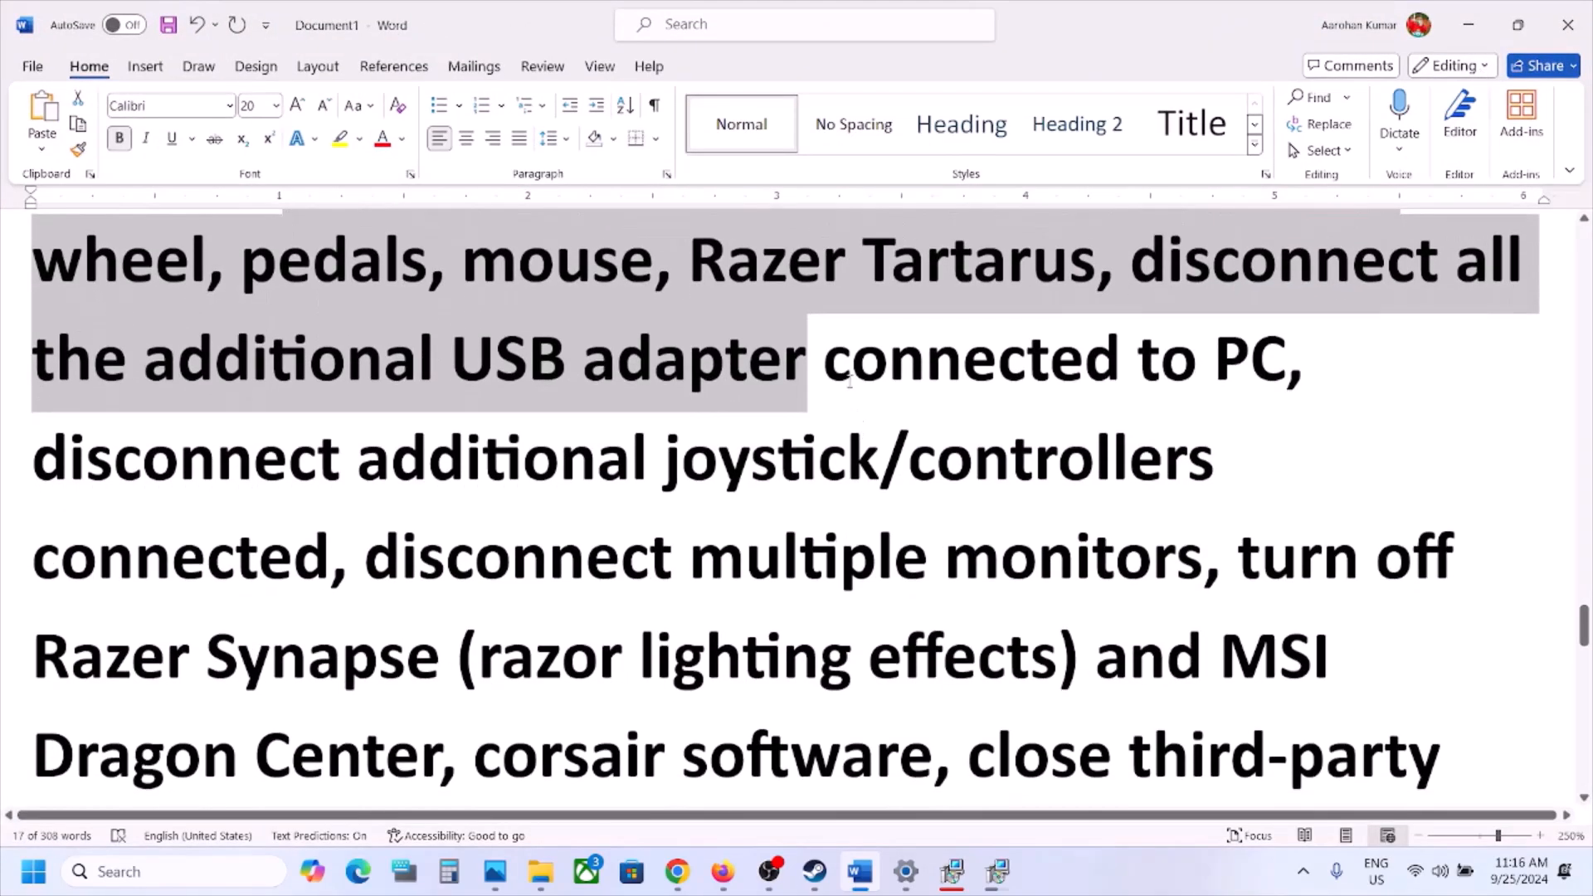
Highlight the Step 13 phrases on disconnecting additional joysticks/controllers and multiple monitors while reading on.
{"action": "left_click_drag", "start_coordinate": [825, 363], "coordinate": [1215, 477]}
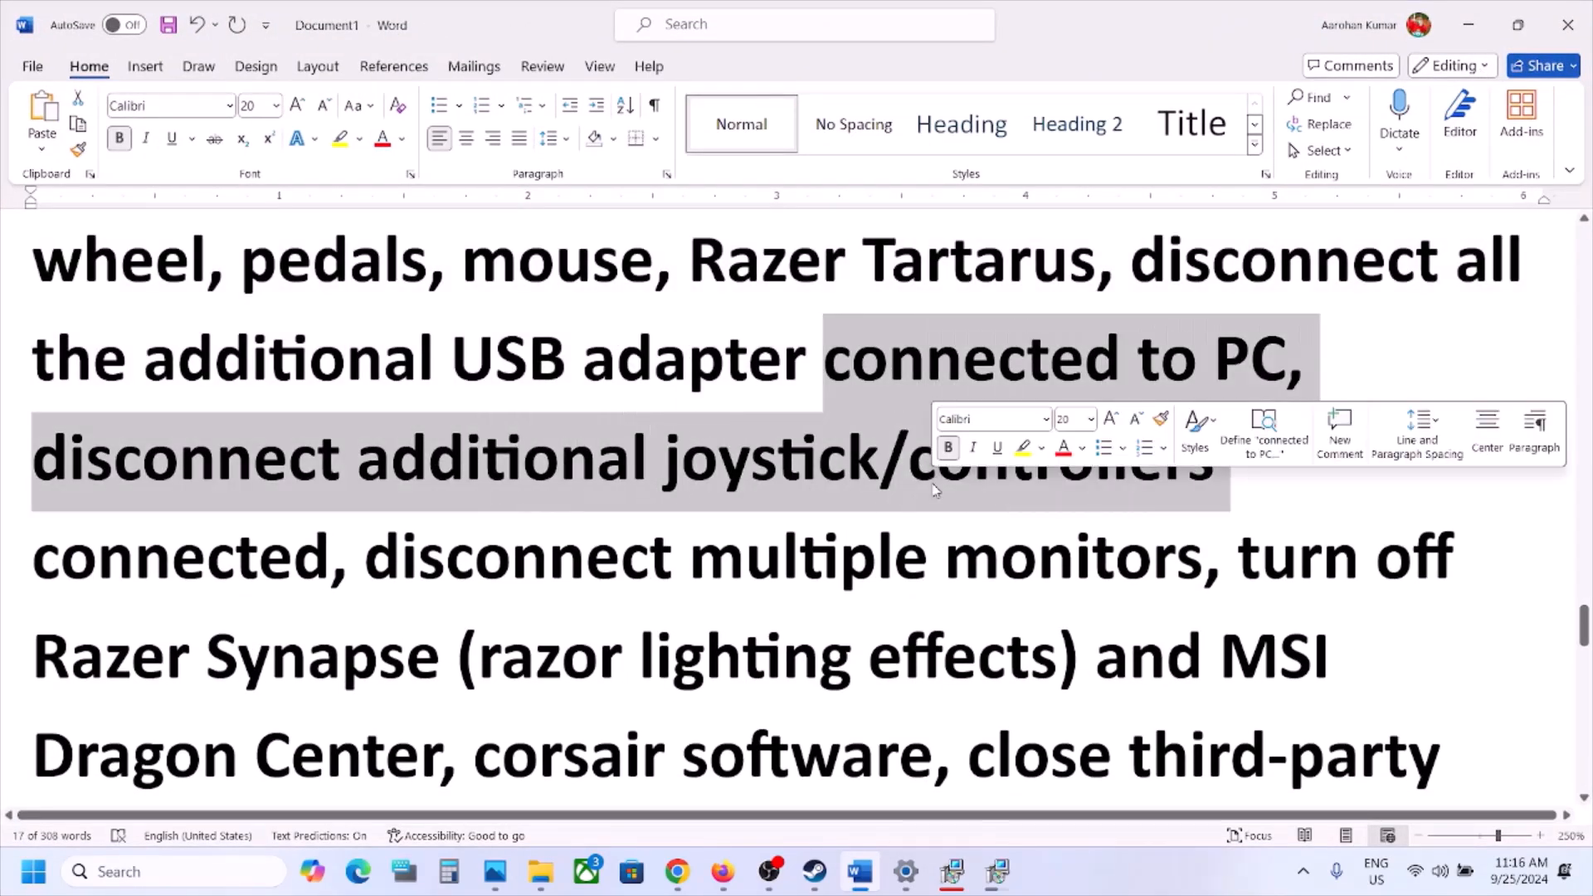
{"action": "left_click", "coordinate": [370, 523]}
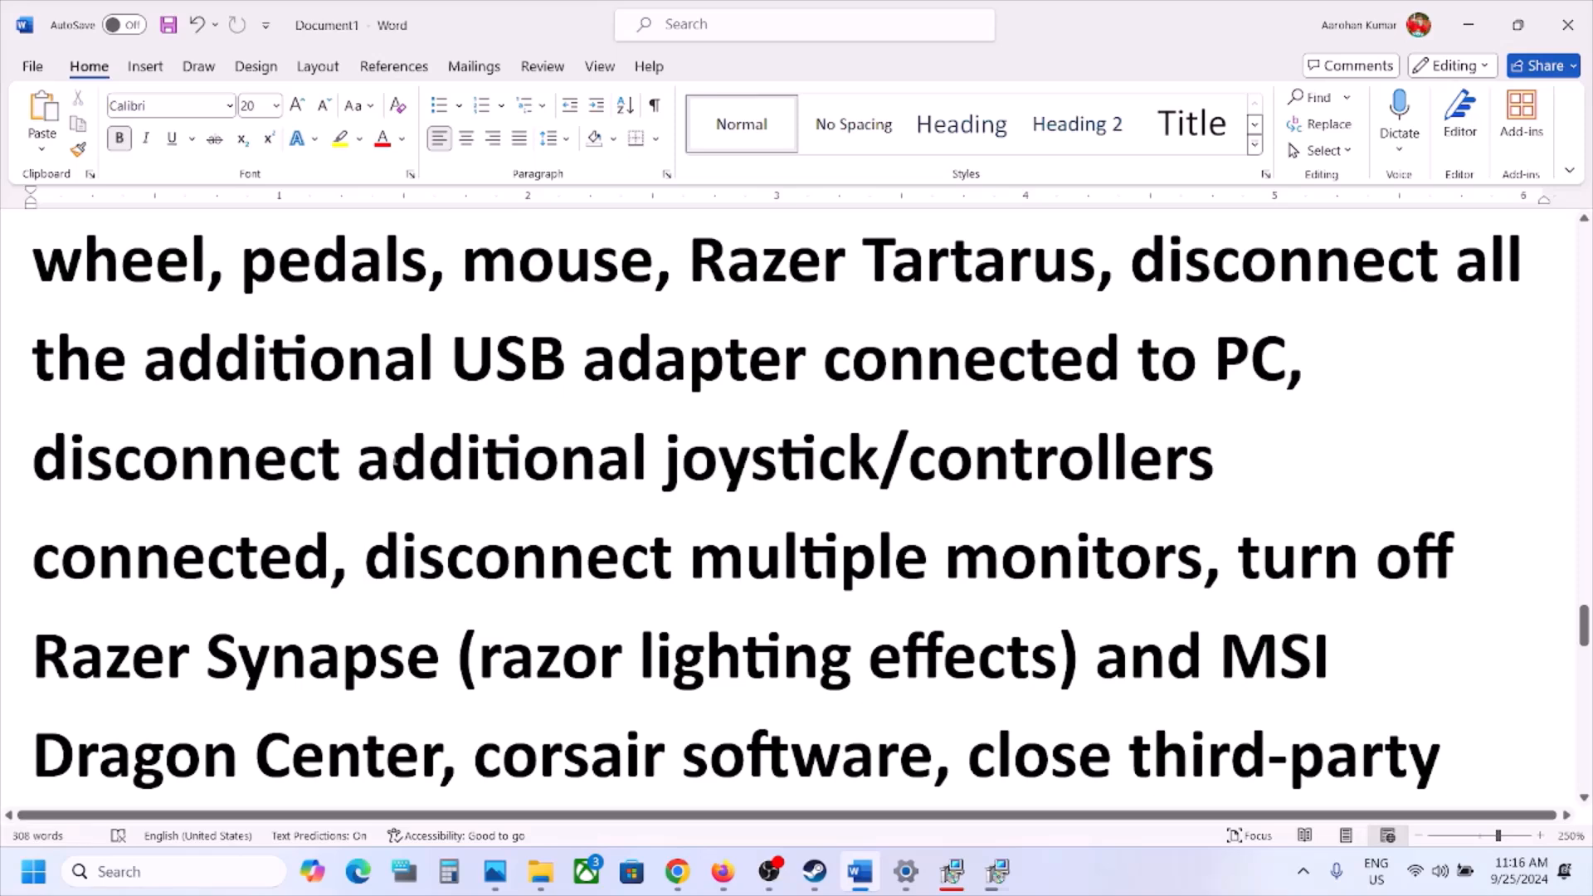
{"action": "left_click_drag", "start_coordinate": [395, 460], "coordinate": [1048, 490]}
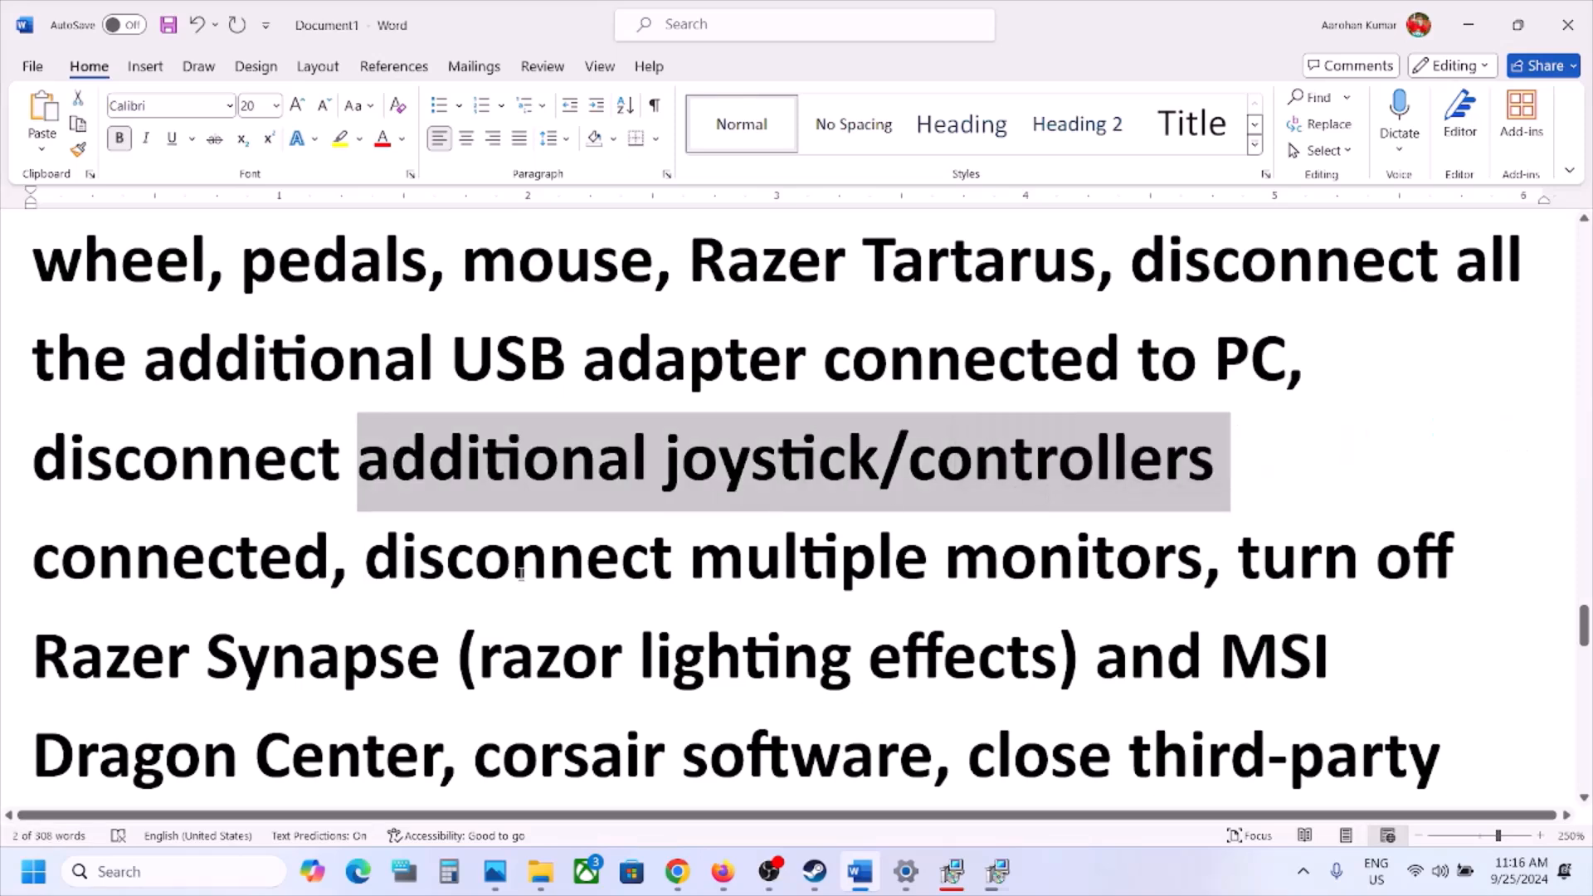
{"action": "scroll", "coordinate": [301, 501], "scroll_direction": "down", "scroll_amount": 1}
{"action": "left_click_drag", "start_coordinate": [363, 448], "coordinate": [943, 452]}
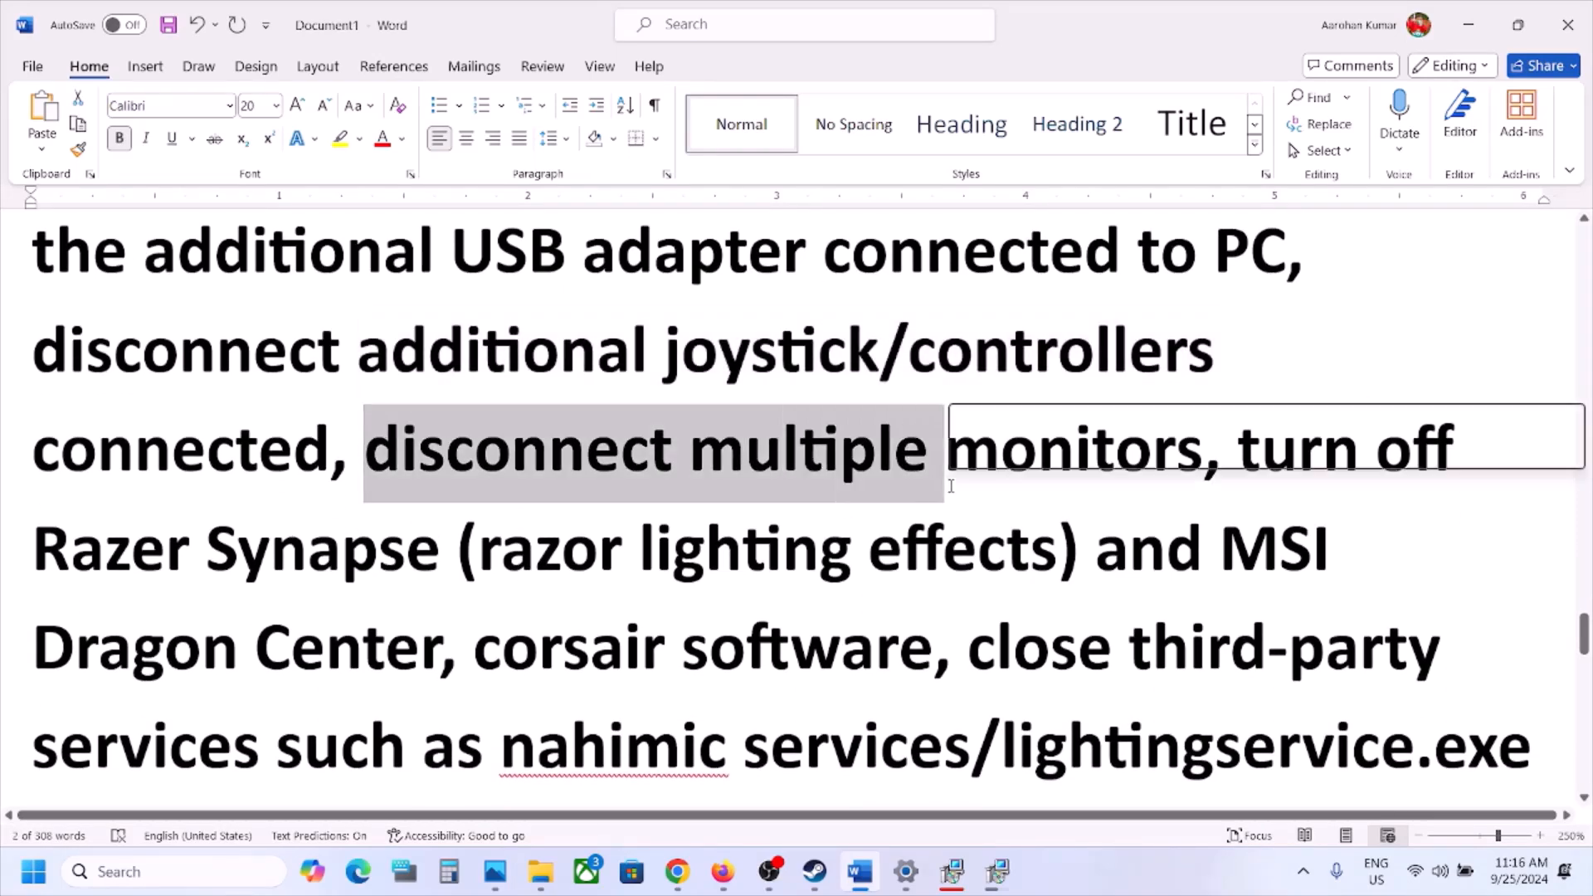